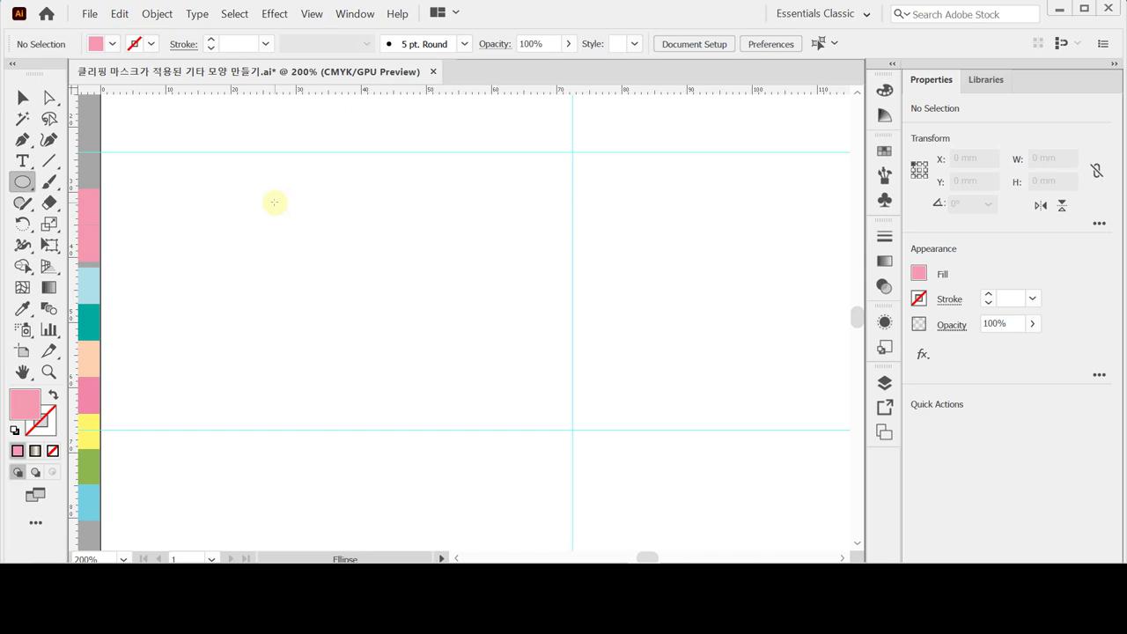
Draw a 6 × 4 mm pink ellipse and move it down between the two horizontal guides
{"action": "left_click", "coordinate": [285, 203]}
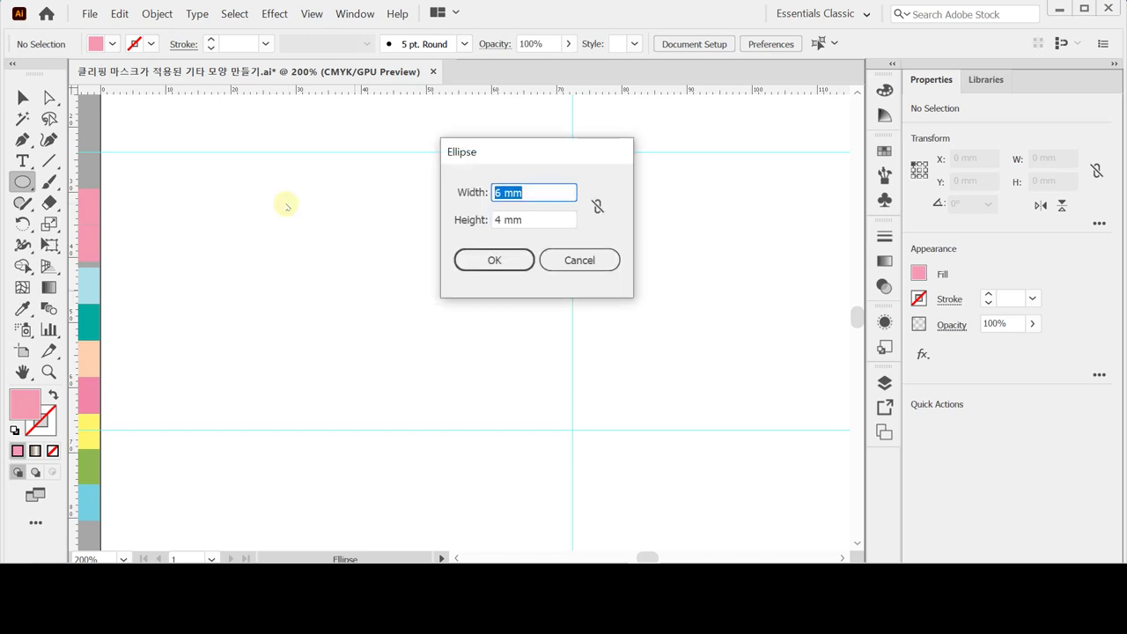
{"action": "left_click", "coordinate": [548, 191]}
{"action": "left_click", "coordinate": [553, 219]}
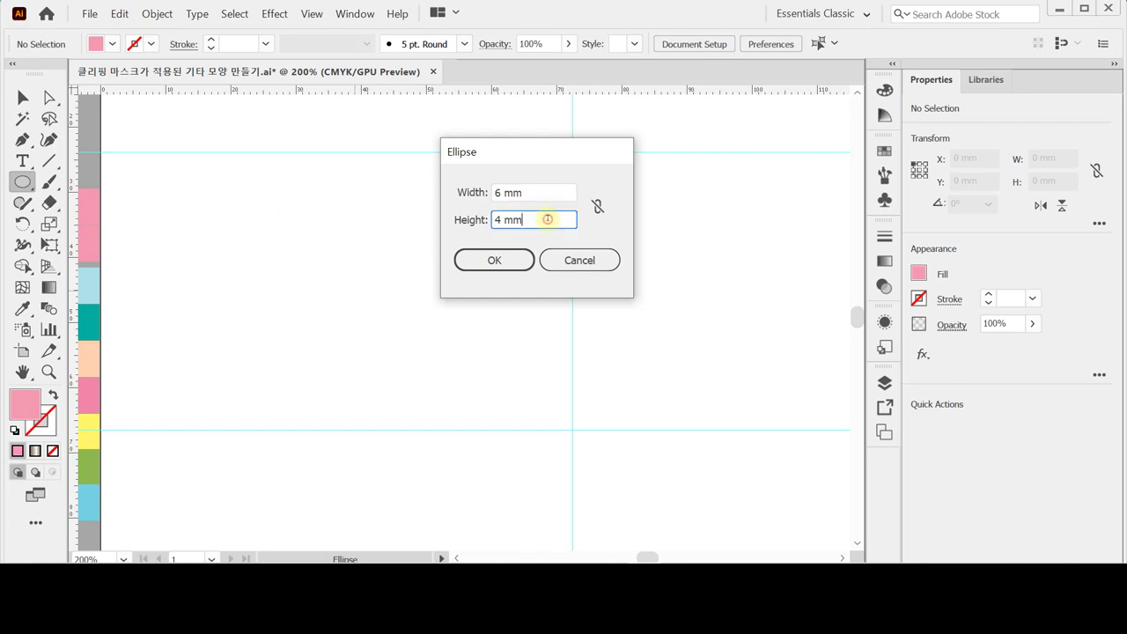
{"action": "left_click", "coordinate": [510, 259]}
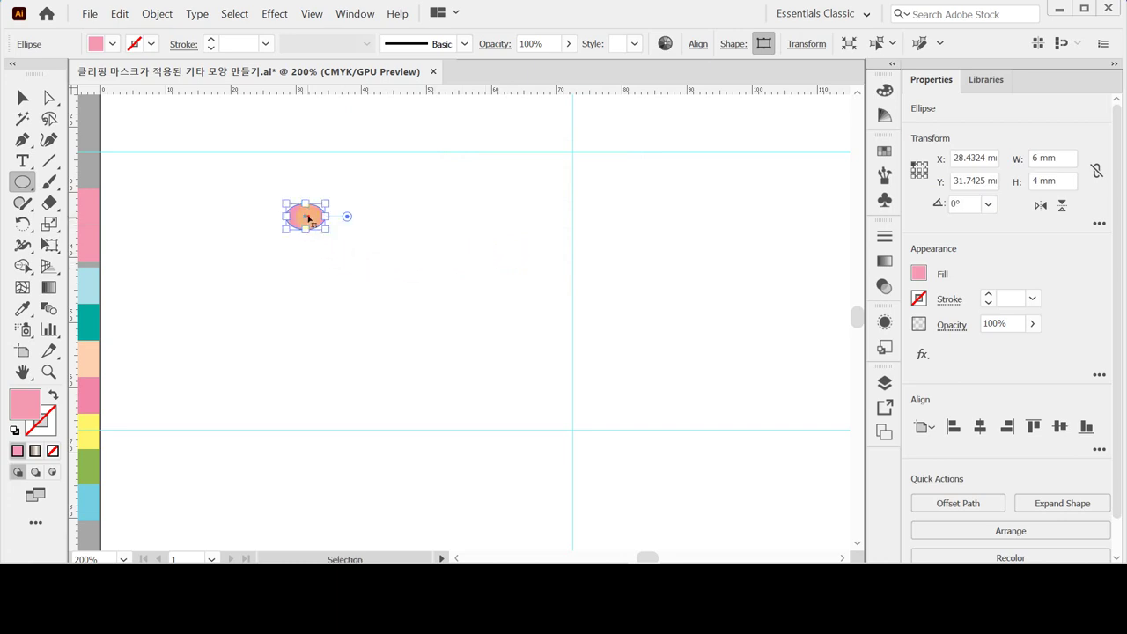
{"action": "left_click_drag", "start_coordinate": [307, 227], "coordinate": [338, 311]}
{"action": "left_click", "coordinate": [444, 232], "text": "ctrl"}
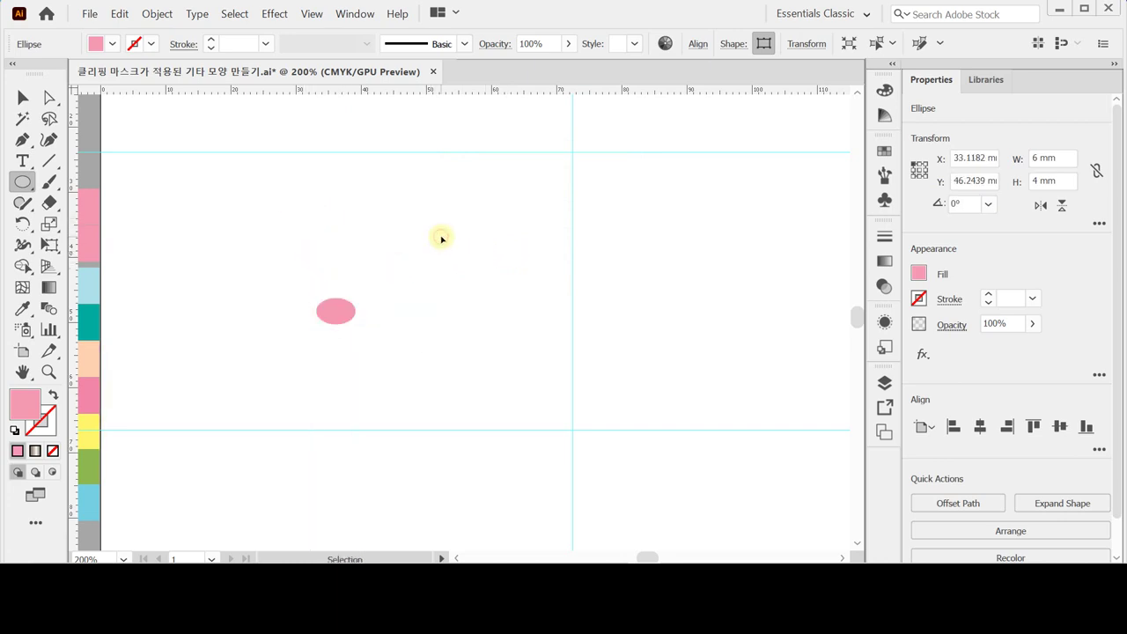
Draw a vertical line about 11.5 mm long that ends at the rightmost point of the ellipse
{"action": "scroll", "coordinate": [428, 318], "scroll_direction": "up", "scroll_amount": 1}
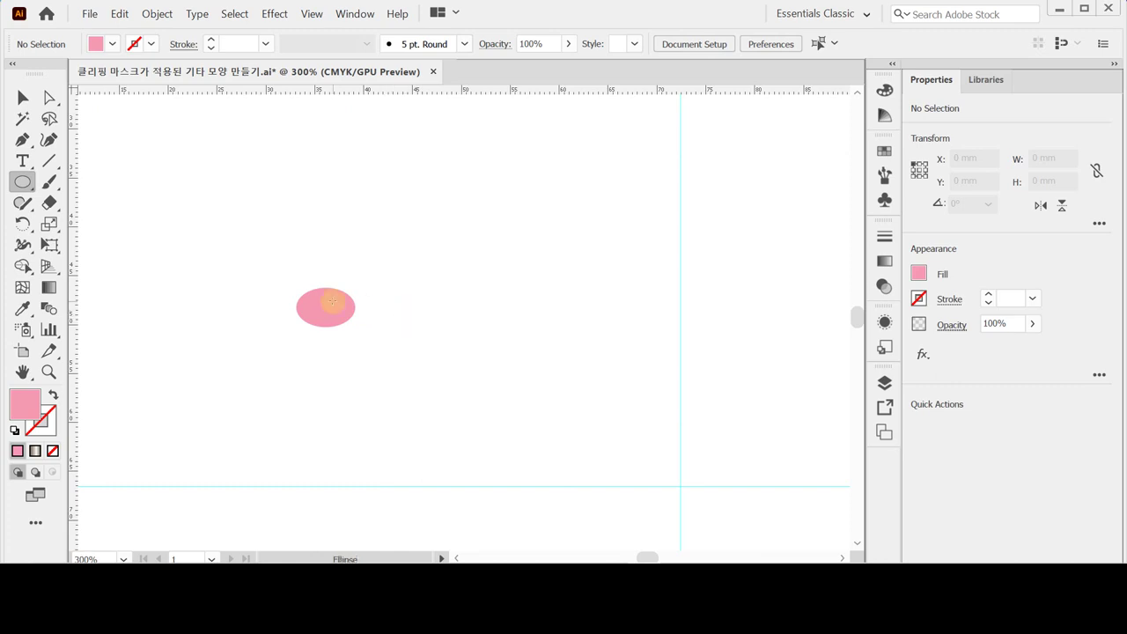
{"action": "left_click", "coordinate": [48, 160]}
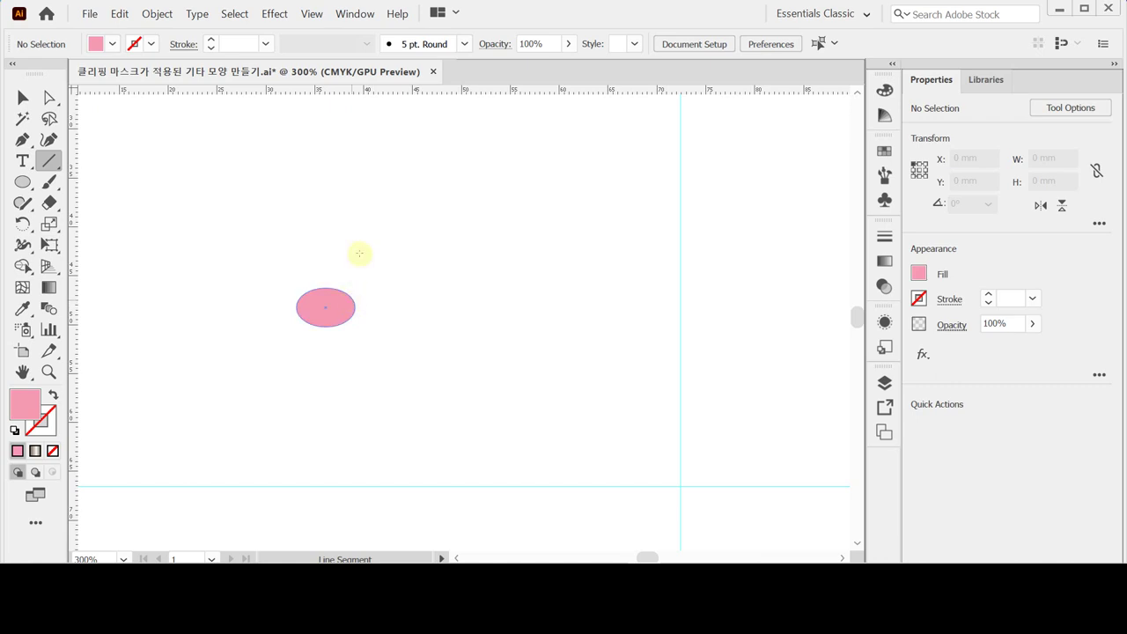
{"action": "left_click_drag", "start_coordinate": [356, 195], "coordinate": [356, 306]}
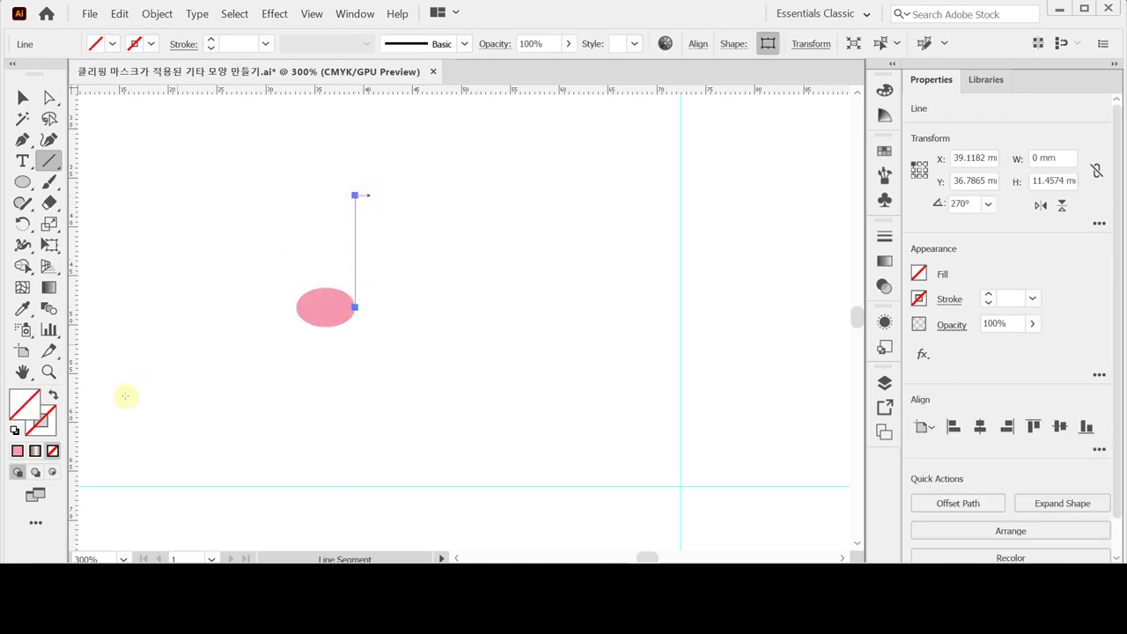
Apply the ellipse's pink as the line's stroke with no fill, and set the stroke weight to 2 pt
{"action": "left_click", "coordinate": [22, 308]}
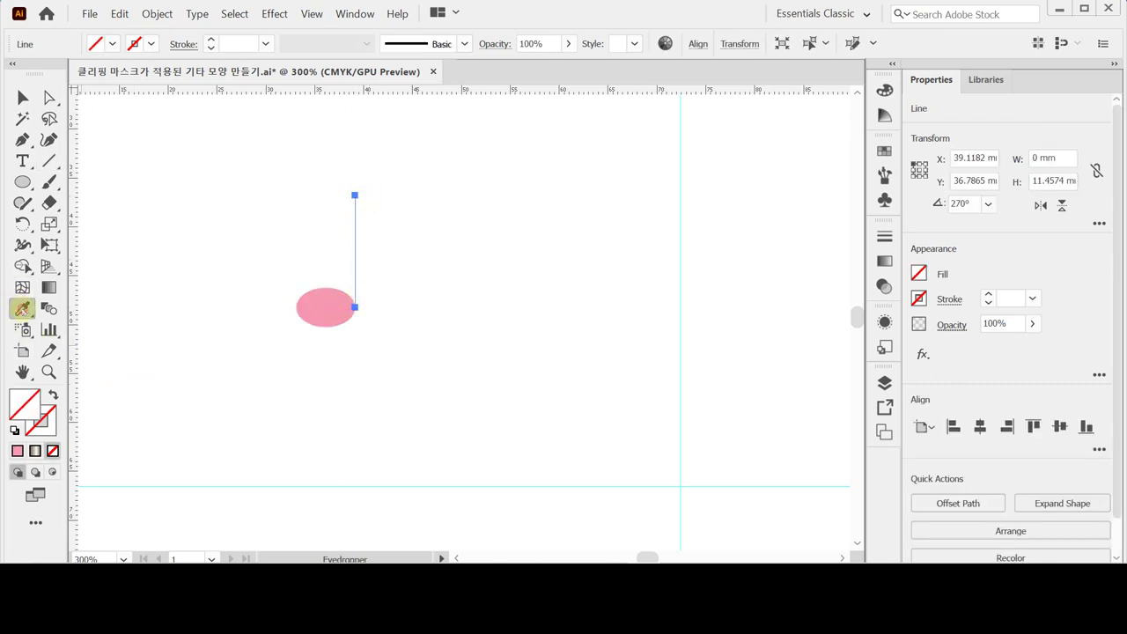
{"action": "left_click", "coordinate": [328, 301]}
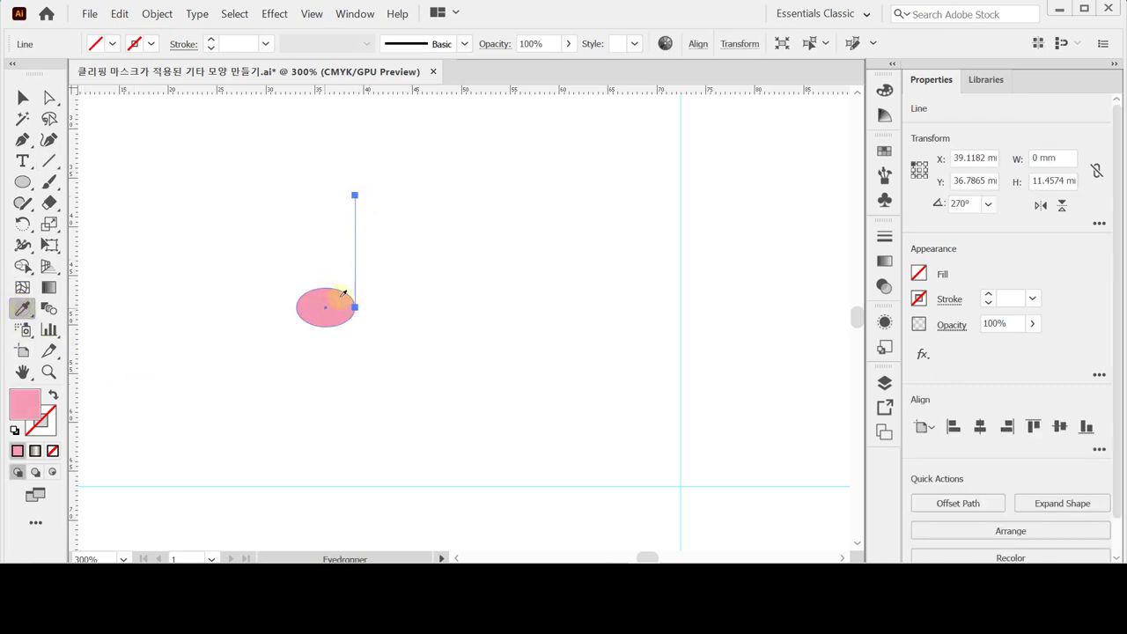
{"action": "left_click", "coordinate": [54, 394]}
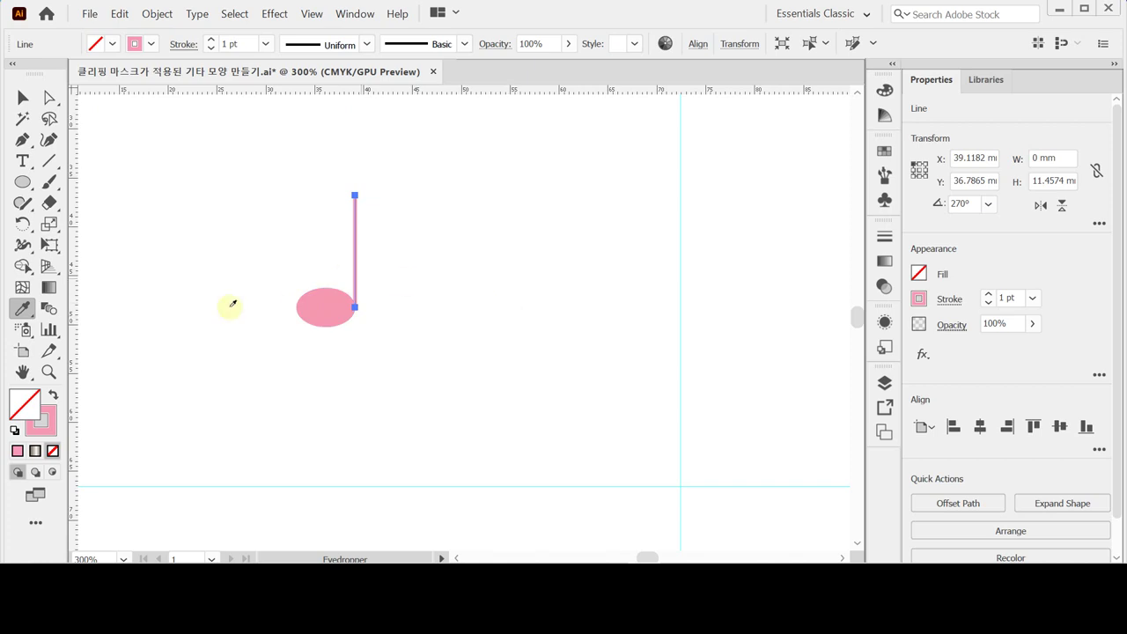
{"action": "left_click", "coordinate": [26, 304]}
{"action": "left_click", "coordinate": [321, 302]}
{"action": "left_click", "coordinate": [53, 396]}
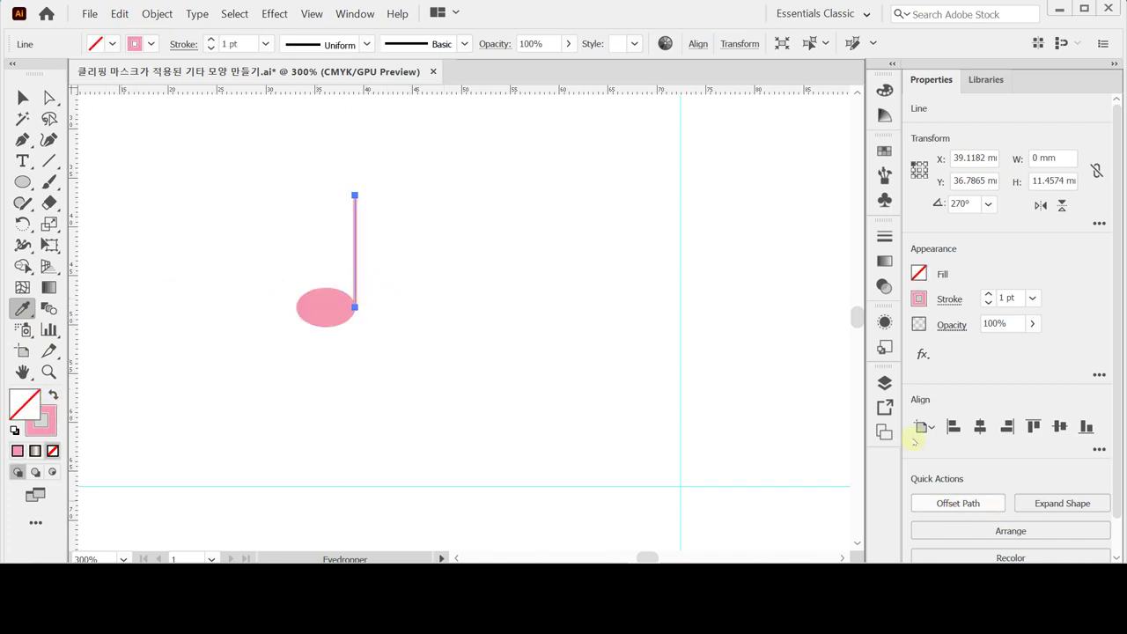
{"action": "left_click", "coordinate": [949, 299]}
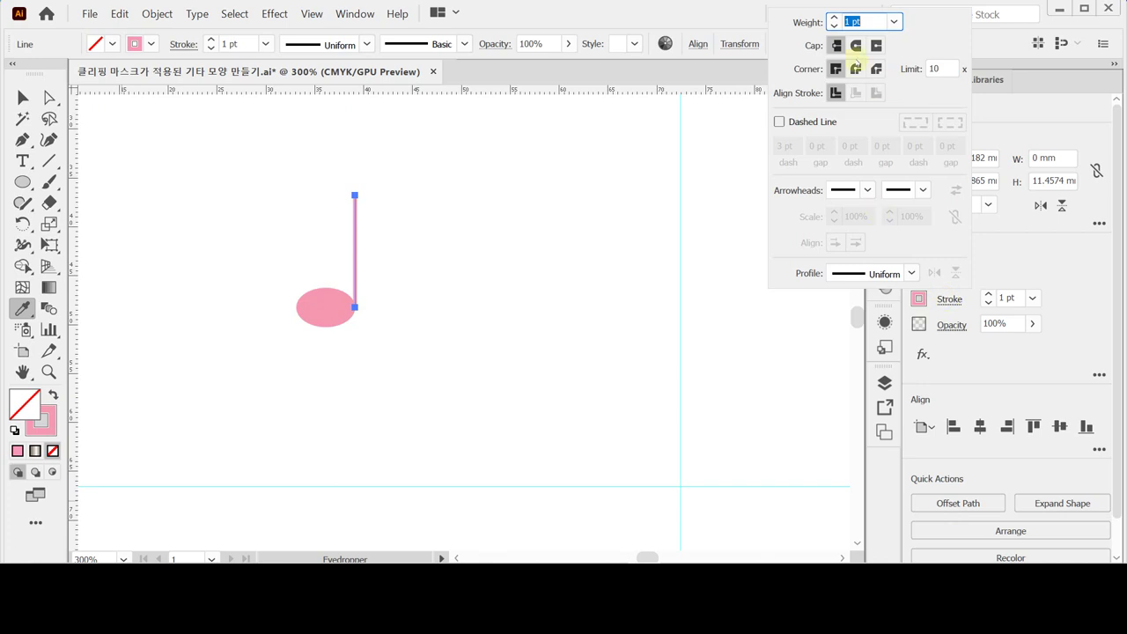
{"action": "left_click", "coordinate": [834, 18]}
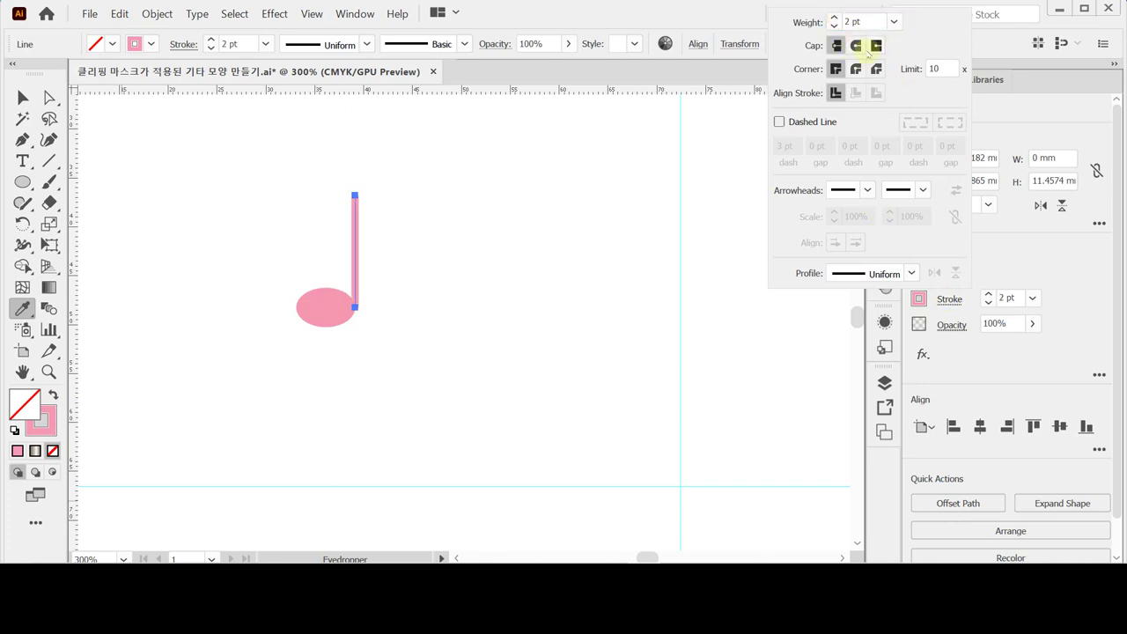
{"action": "left_click", "coordinate": [856, 45]}
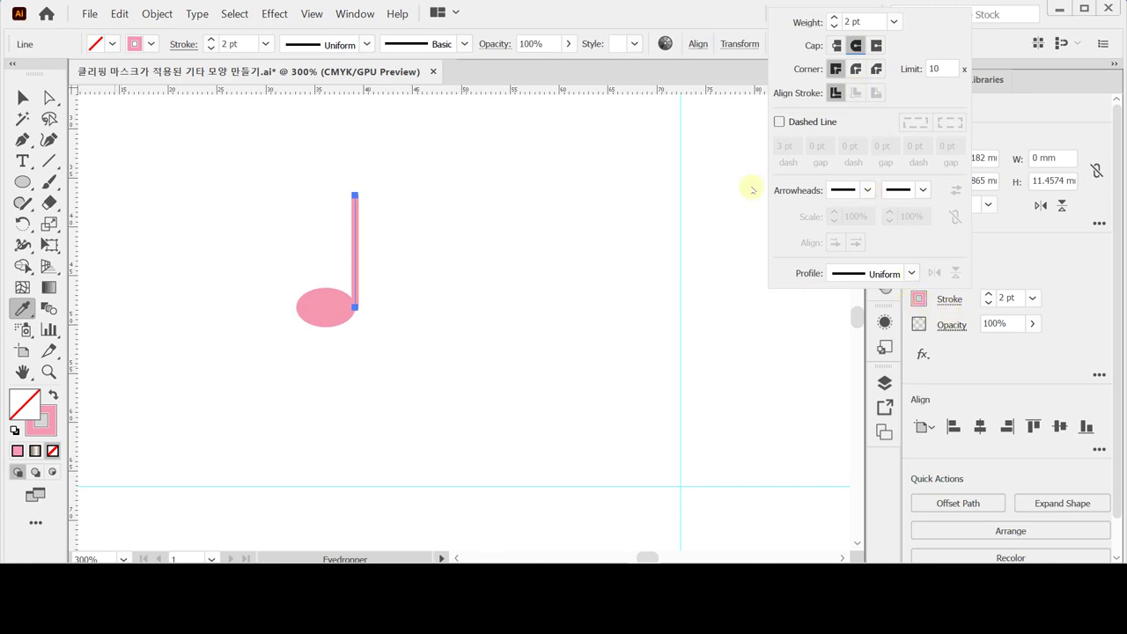
{"action": "key", "text": "ctrl"}
{"action": "key", "text": "ctrl+z"}
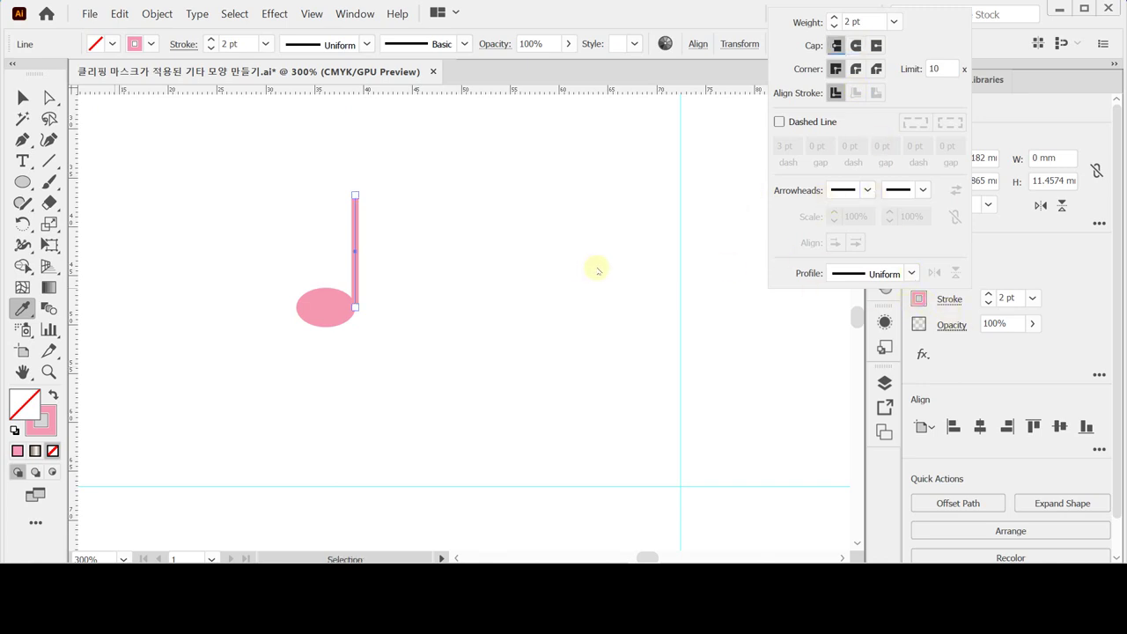
{"action": "key", "text": "Escape"}
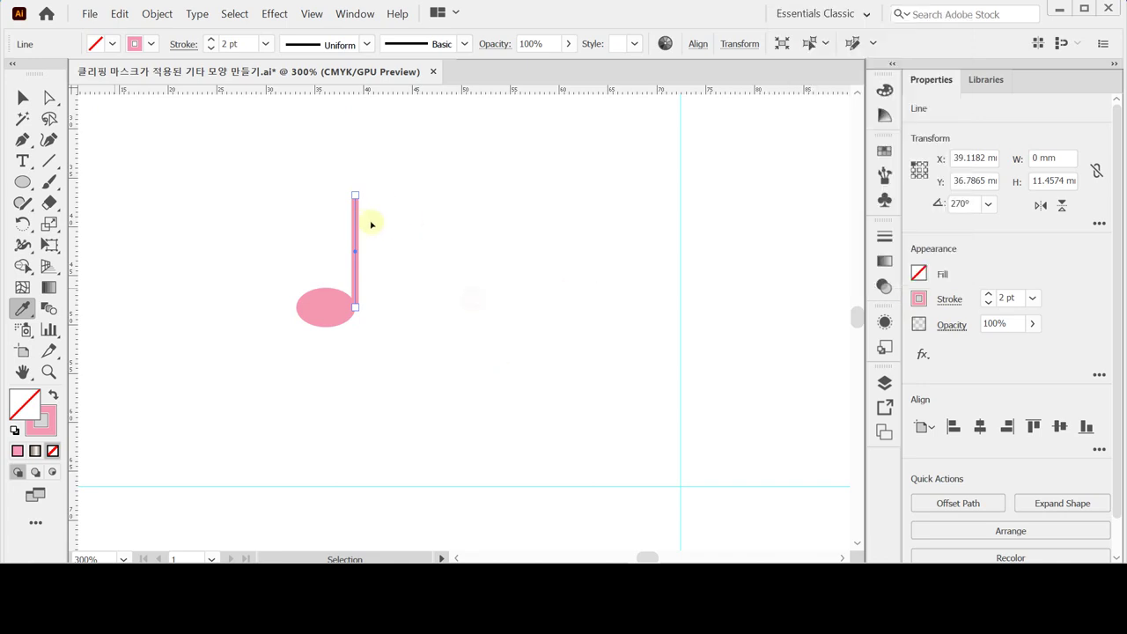
Nudge the vertical line 0.5 mm left so that it overlaps the ellipse's right side
{"action": "left_click", "coordinate": [24, 97]}
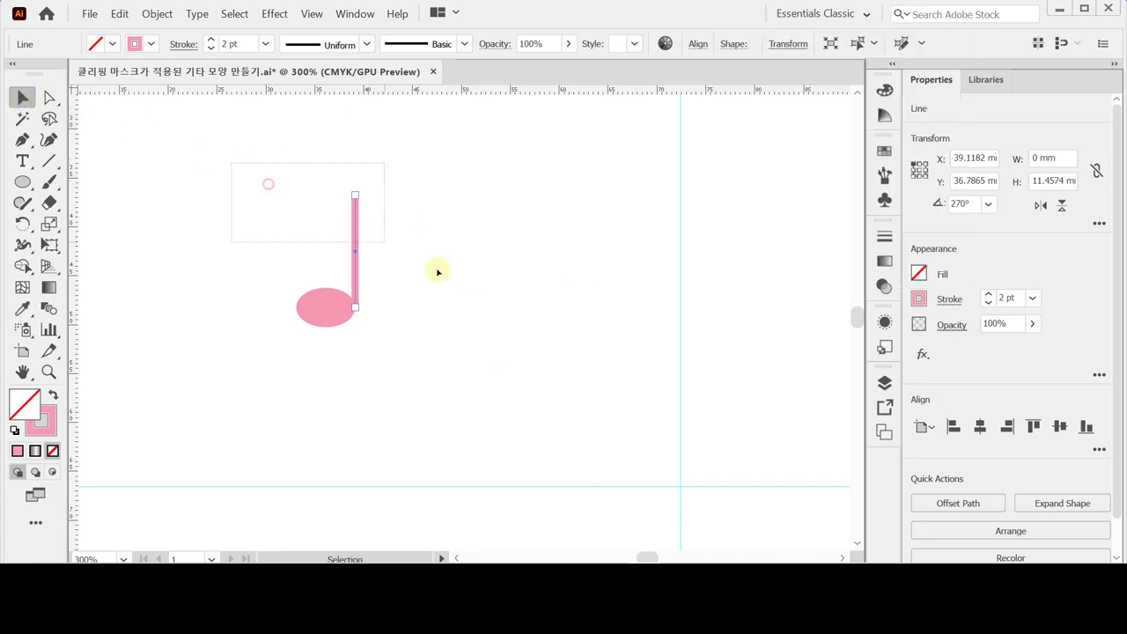
{"action": "key", "text": "Left"}
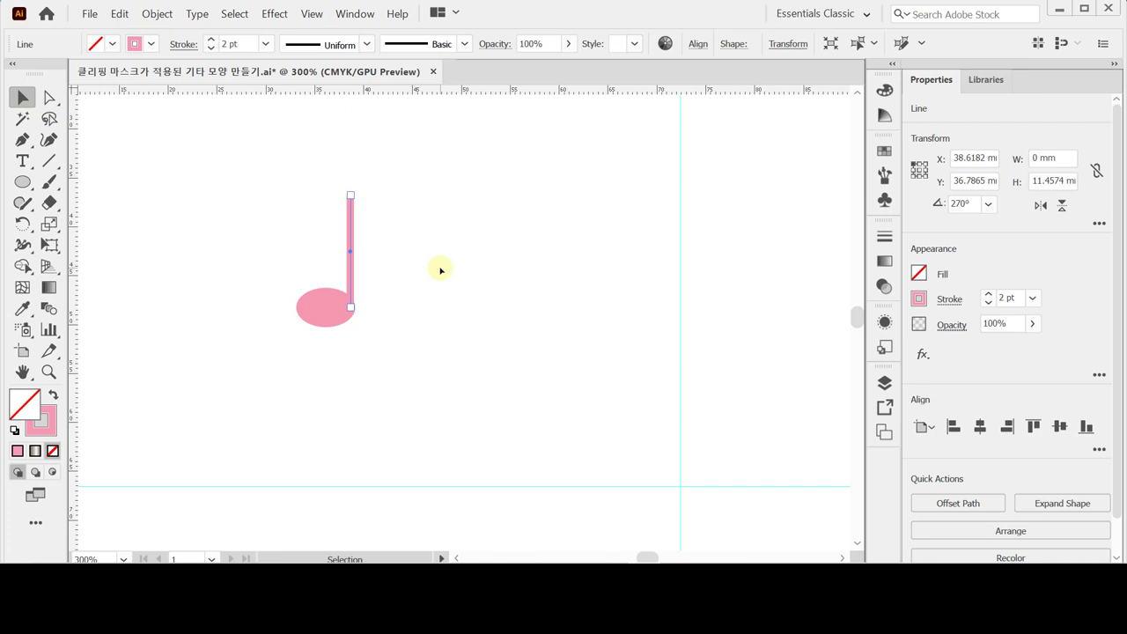
{"action": "key", "text": "Right"}
{"action": "key", "text": "ctrl+shift+a"}
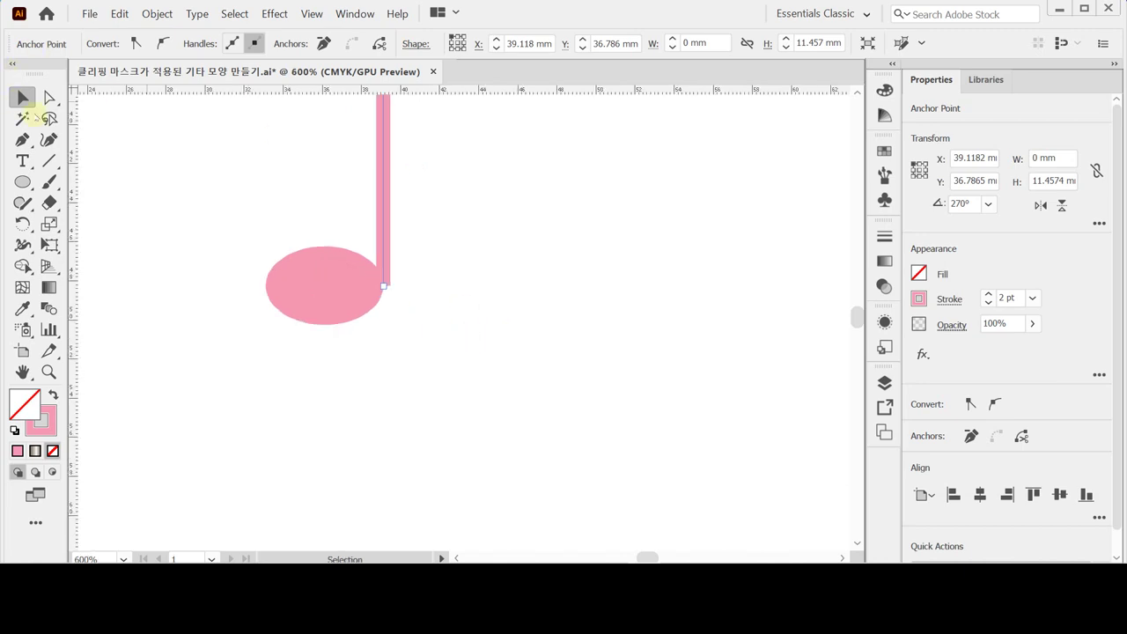
{"action": "scroll", "coordinate": [265, 291], "scroll_direction": "up", "scroll_amount": 3}
{"action": "left_click", "coordinate": [410, 336]}
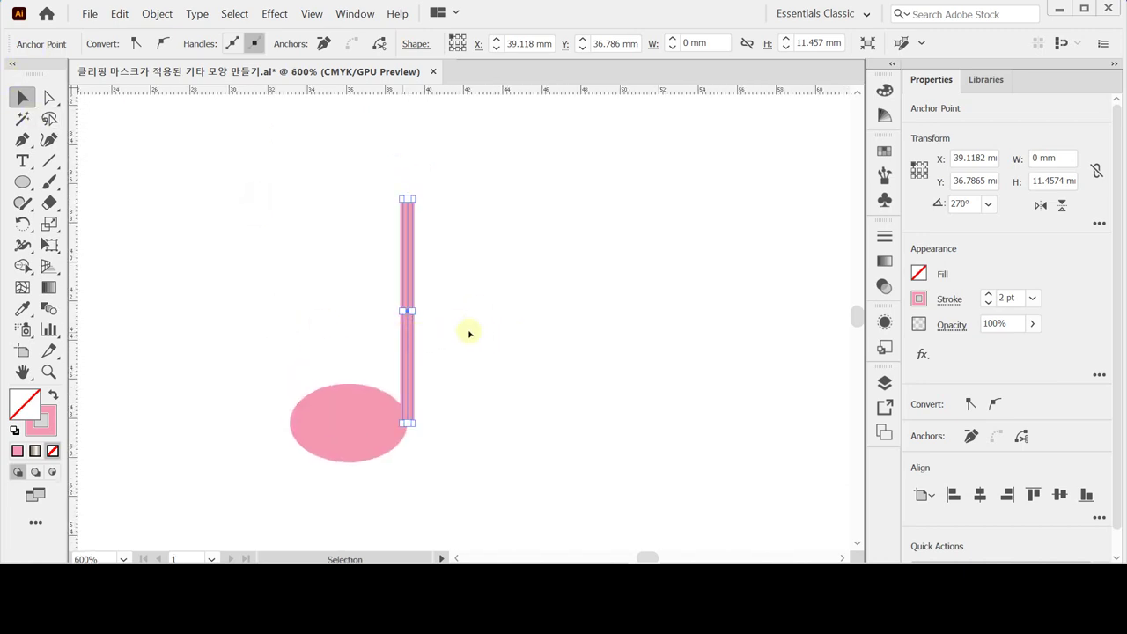
{"action": "left_click", "coordinate": [406, 358]}
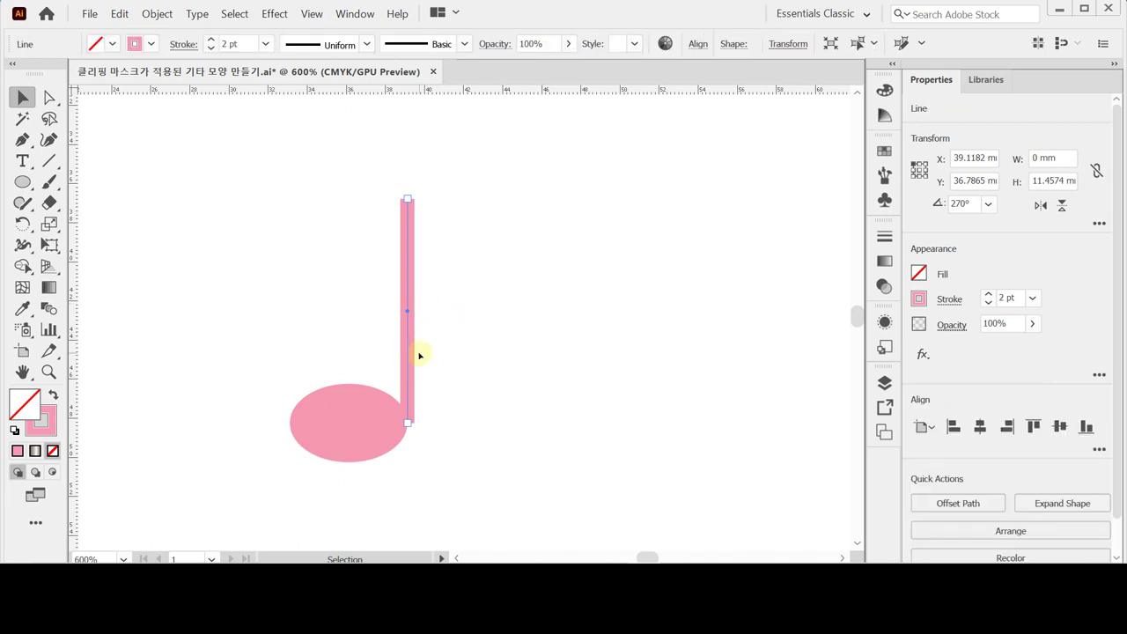
{"action": "key", "text": "Left"}
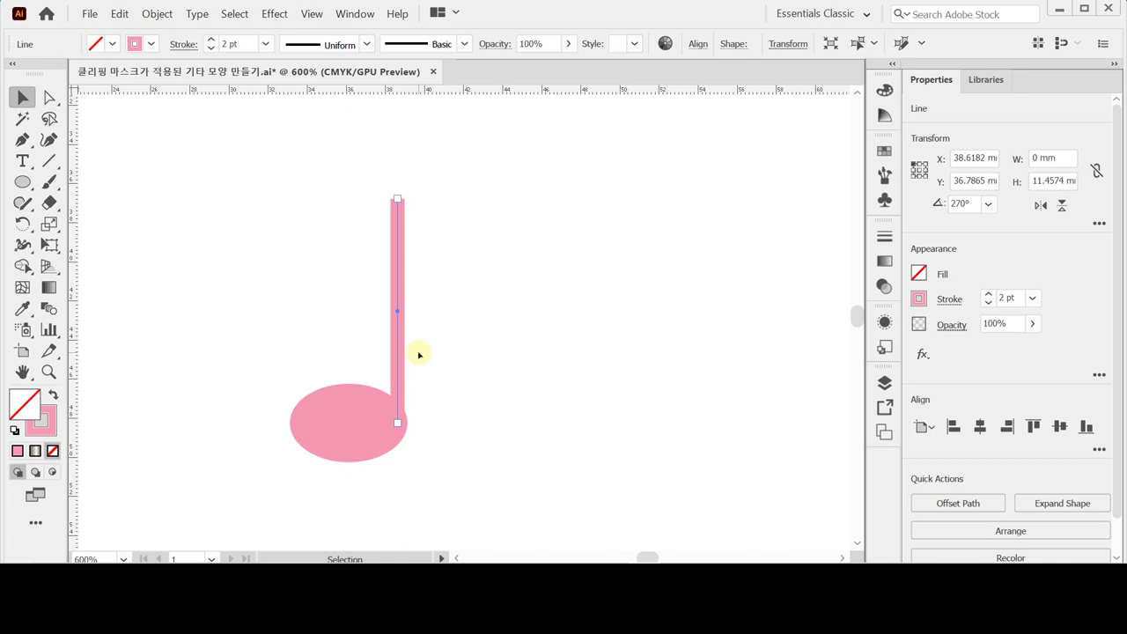
{"action": "key", "text": "a"}
{"action": "left_click", "coordinate": [495, 325]}
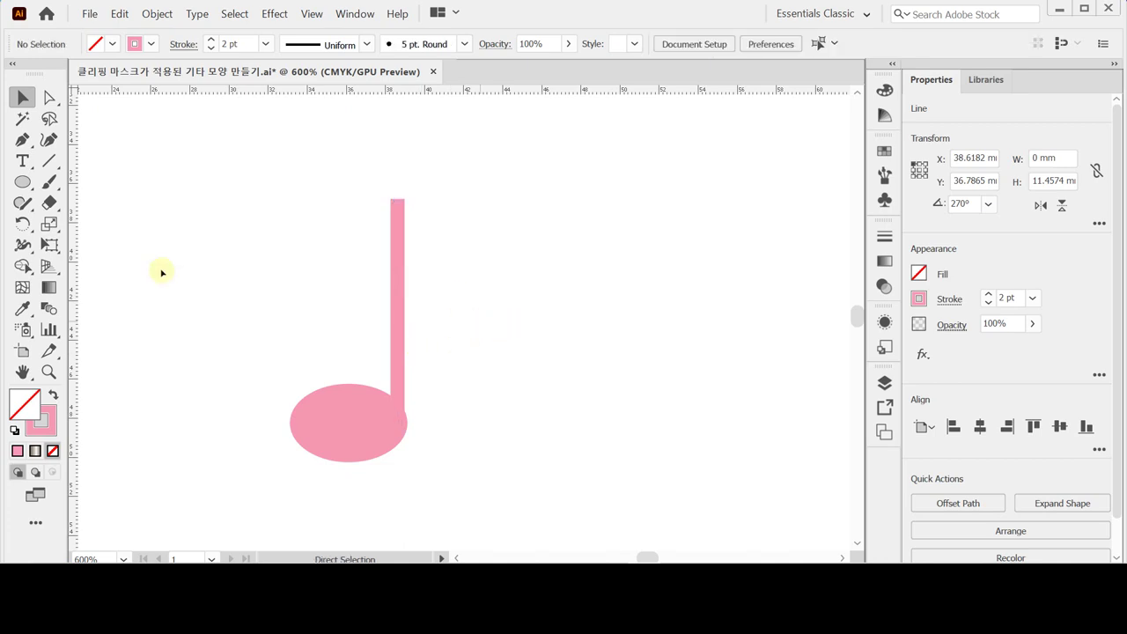
Extend the upper end of the note's stem straight up to a length of about 12.3 mm
{"action": "key", "text": "ctrl+minus"}
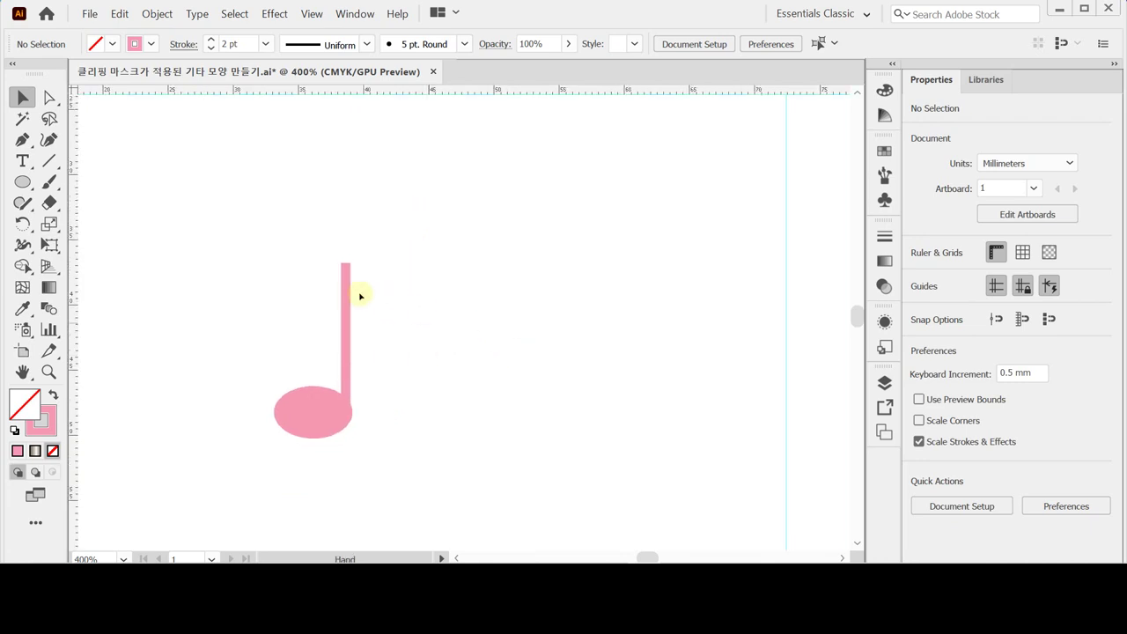
{"action": "left_click", "coordinate": [347, 287]}
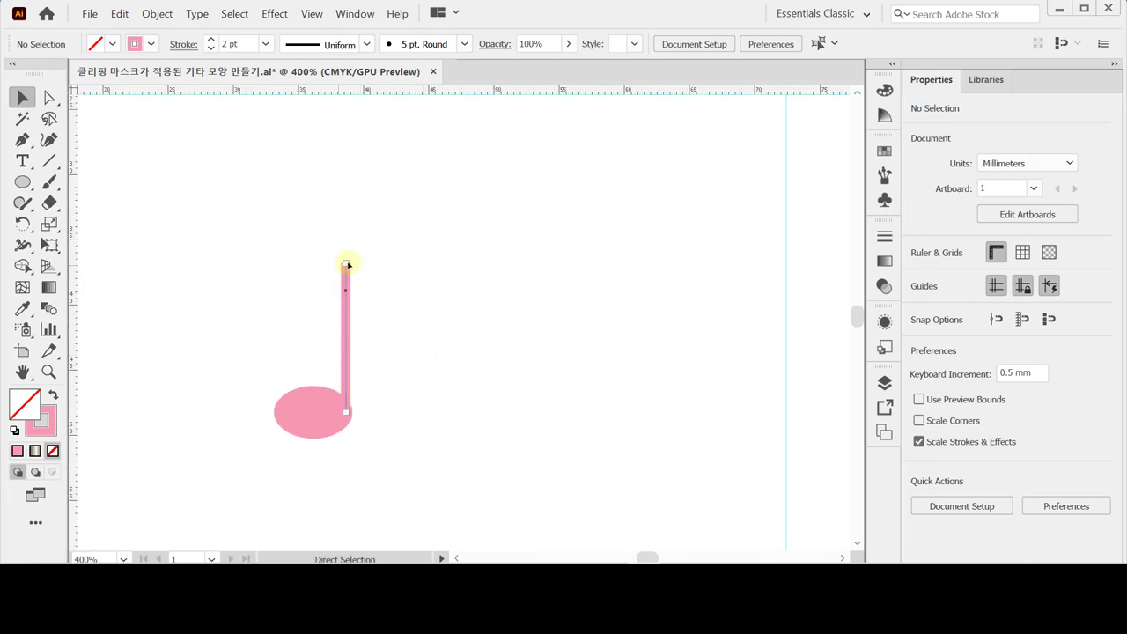
{"action": "left_click", "coordinate": [347, 264]}
{"action": "key", "text": "v"}
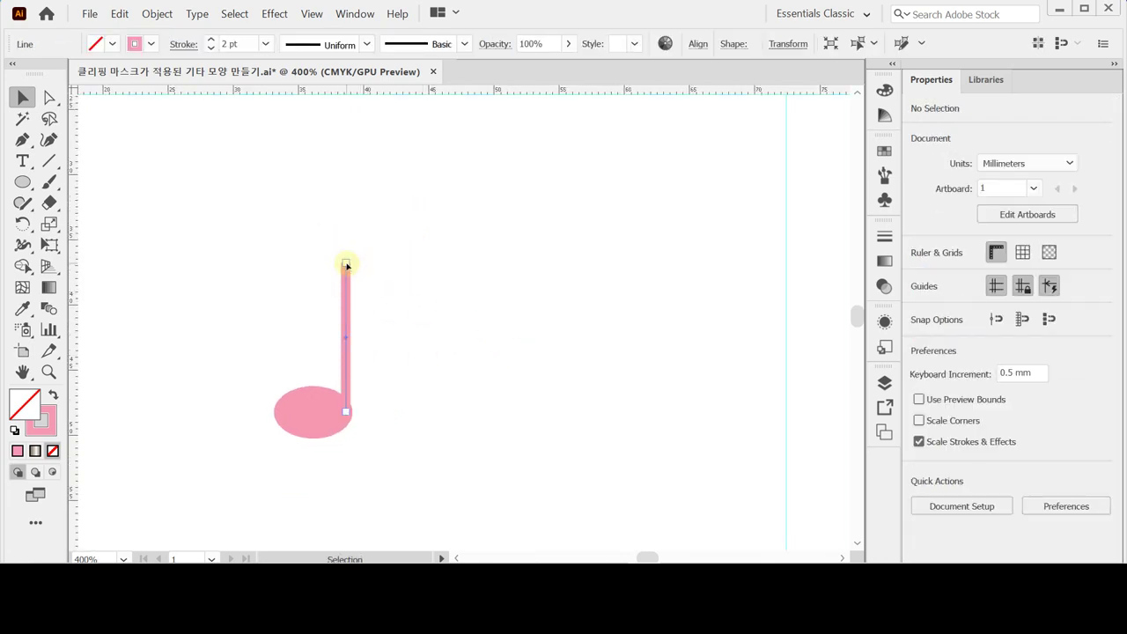
{"action": "left_click_drag", "start_coordinate": [347, 264], "coordinate": [345, 252]}
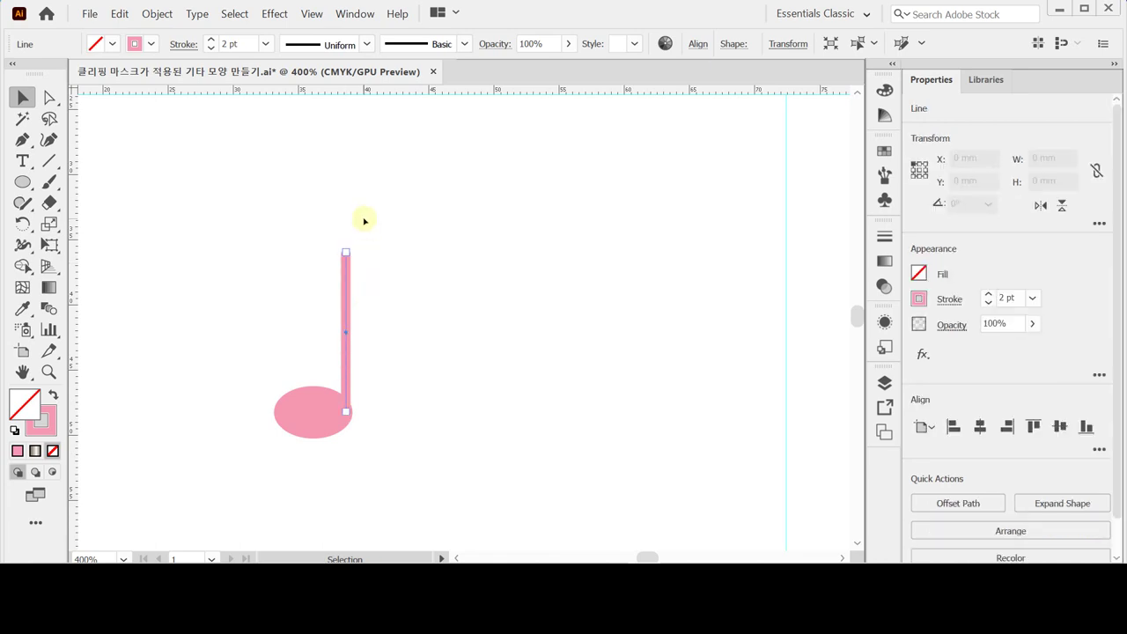
{"action": "left_click", "coordinate": [170, 209]}
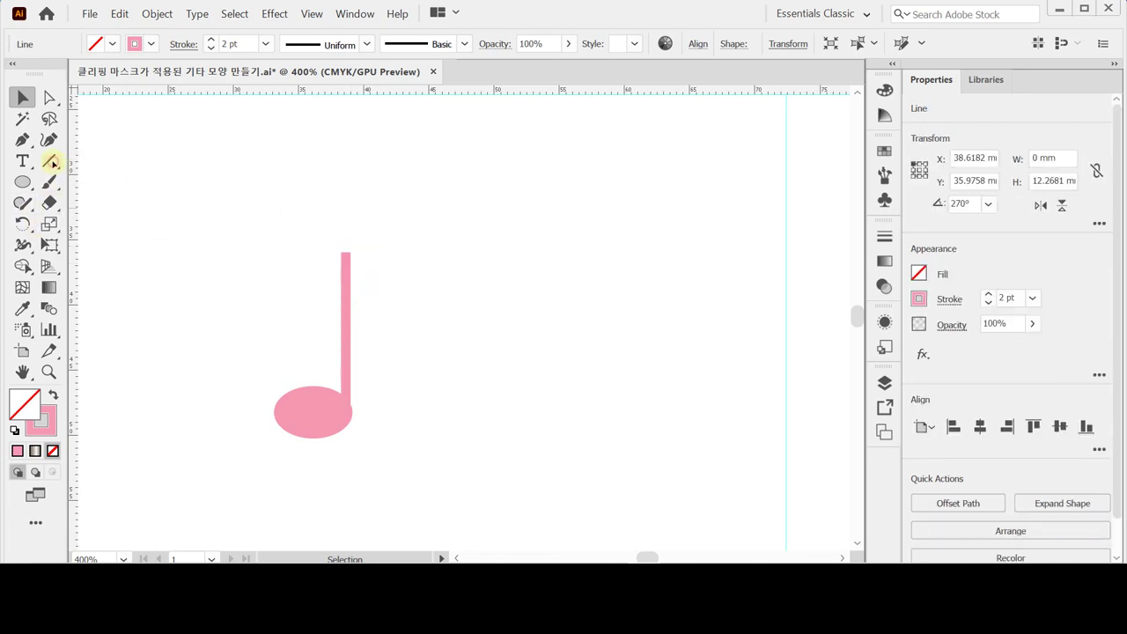
Draw an arc about 3.8 mm wide and 5.7 mm high curving from right of the stem up to its upper end
{"action": "left_click", "coordinate": [50, 162]}
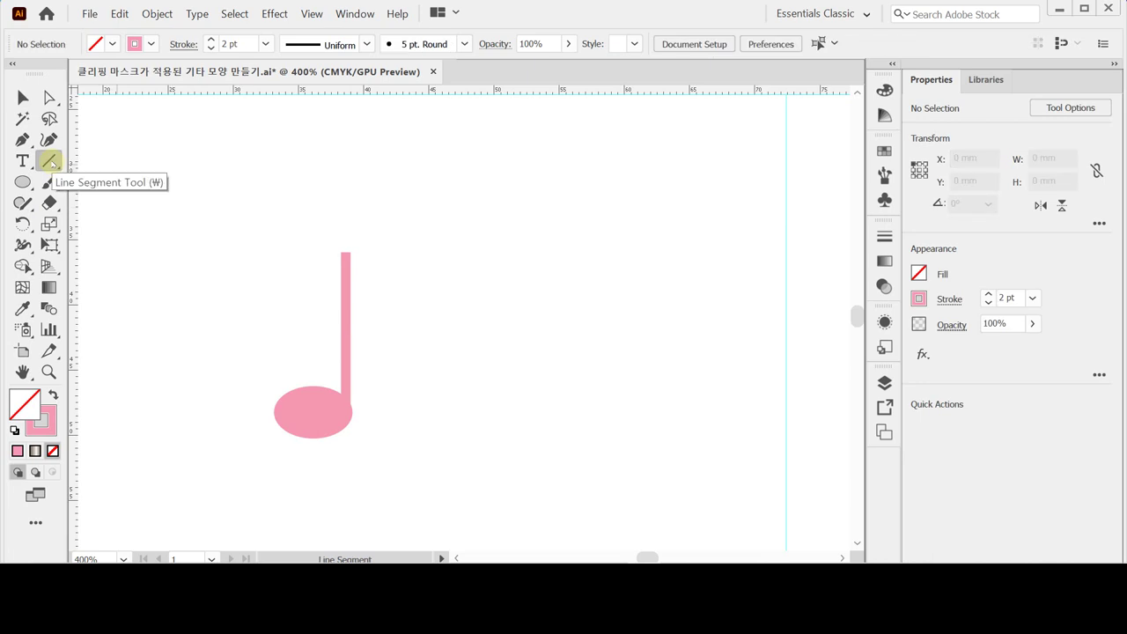
{"action": "left_click", "coordinate": [50, 162]}
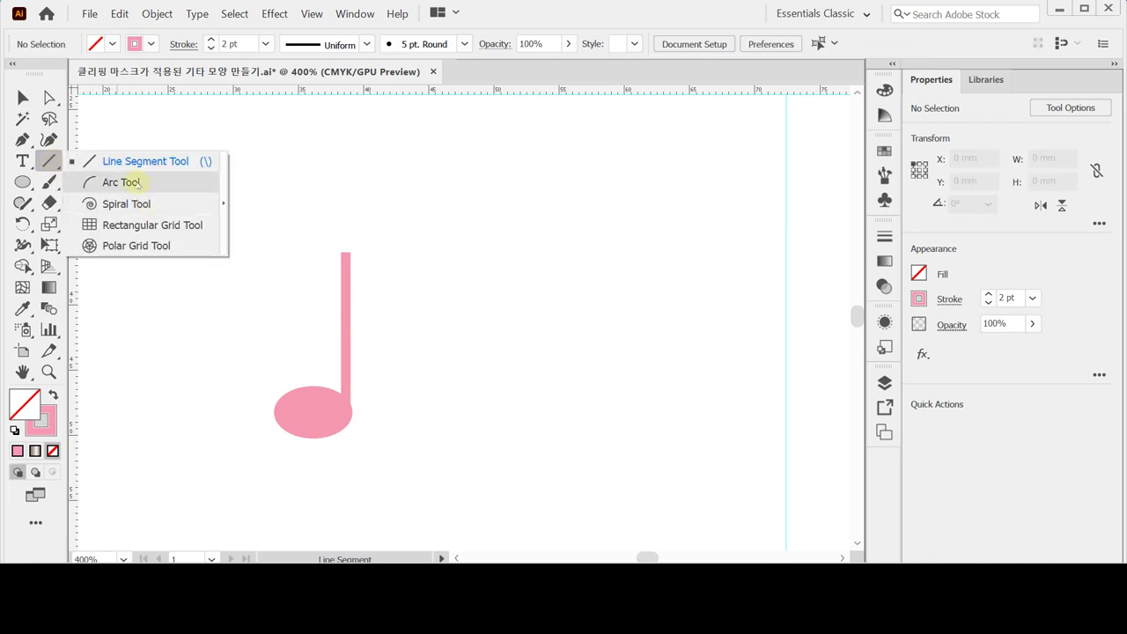
{"action": "left_click", "coordinate": [136, 183]}
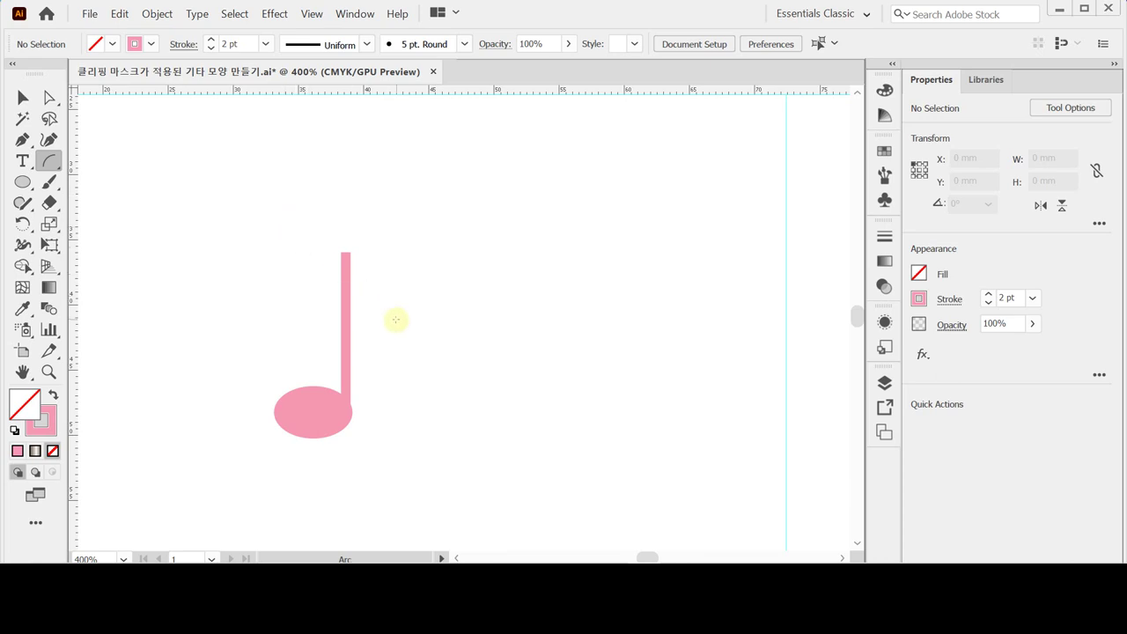
{"action": "left_click_drag", "start_coordinate": [398, 325], "coordinate": [345, 252]}
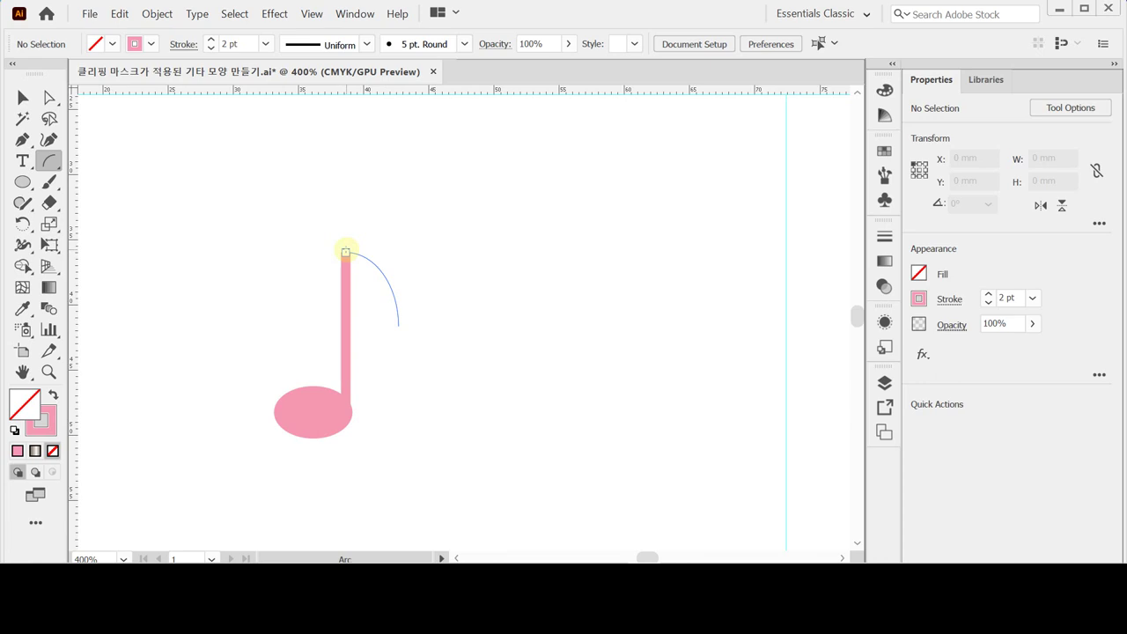
{"action": "left_click_drag", "start_coordinate": [345, 252], "coordinate": [347, 252]}
{"action": "left_click_drag", "start_coordinate": [348, 253], "coordinate": [349, 252]}
{"action": "key", "text": "ctrl"}
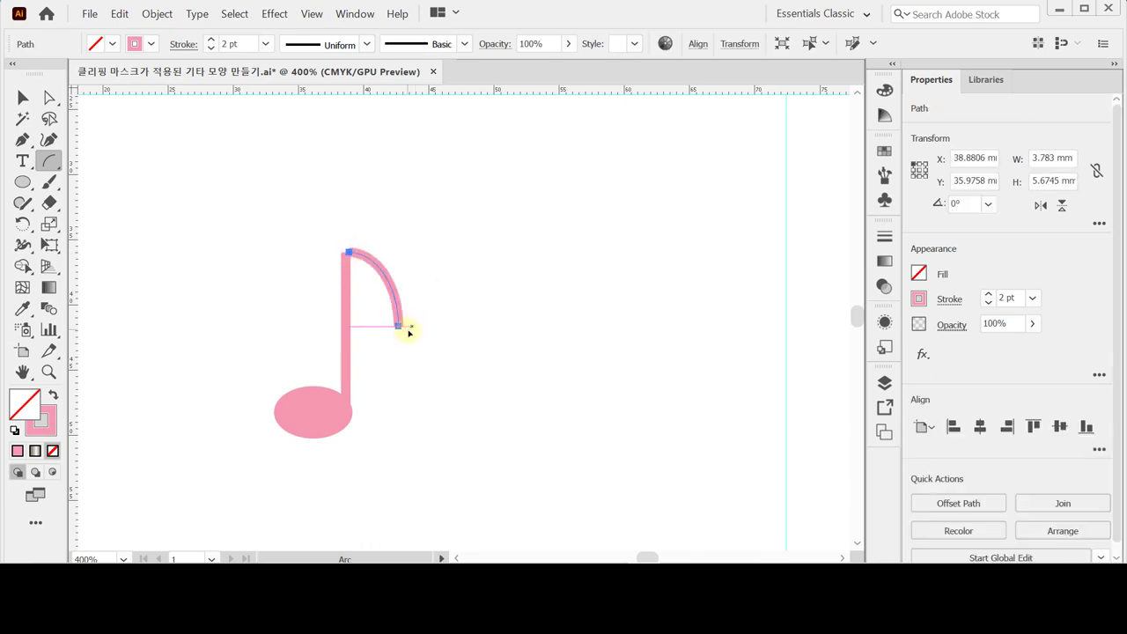
Narrow the arc to about 3 mm wide and shift it so its upper end sits inside the stem's top
{"action": "left_click_drag", "start_coordinate": [390, 290], "coordinate": [367, 266]}
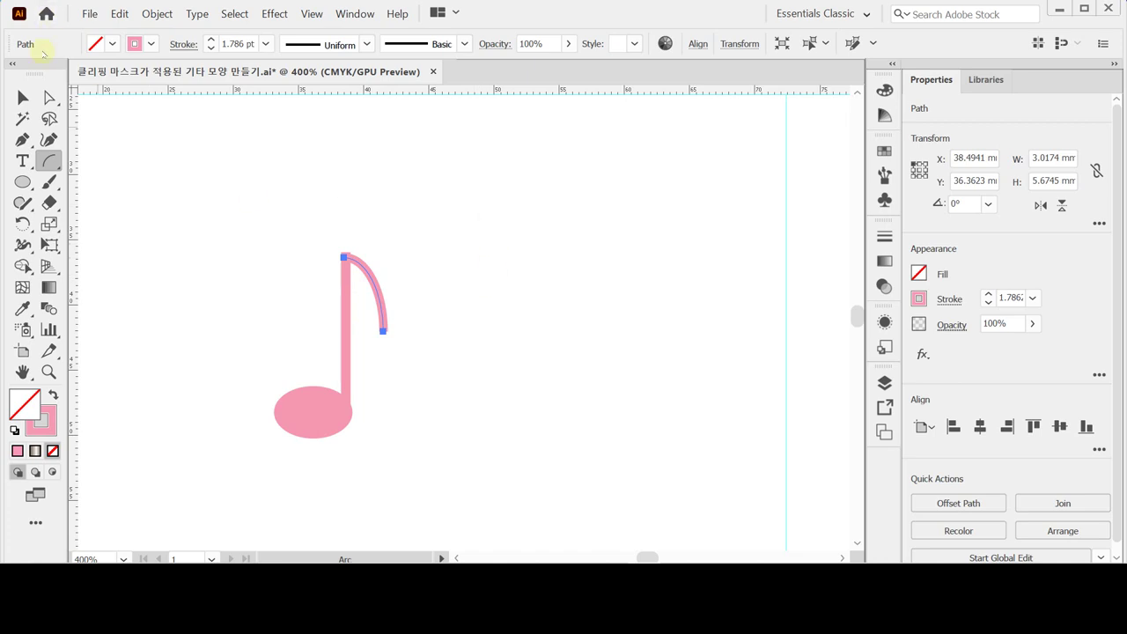
{"action": "left_click", "coordinate": [22, 97]}
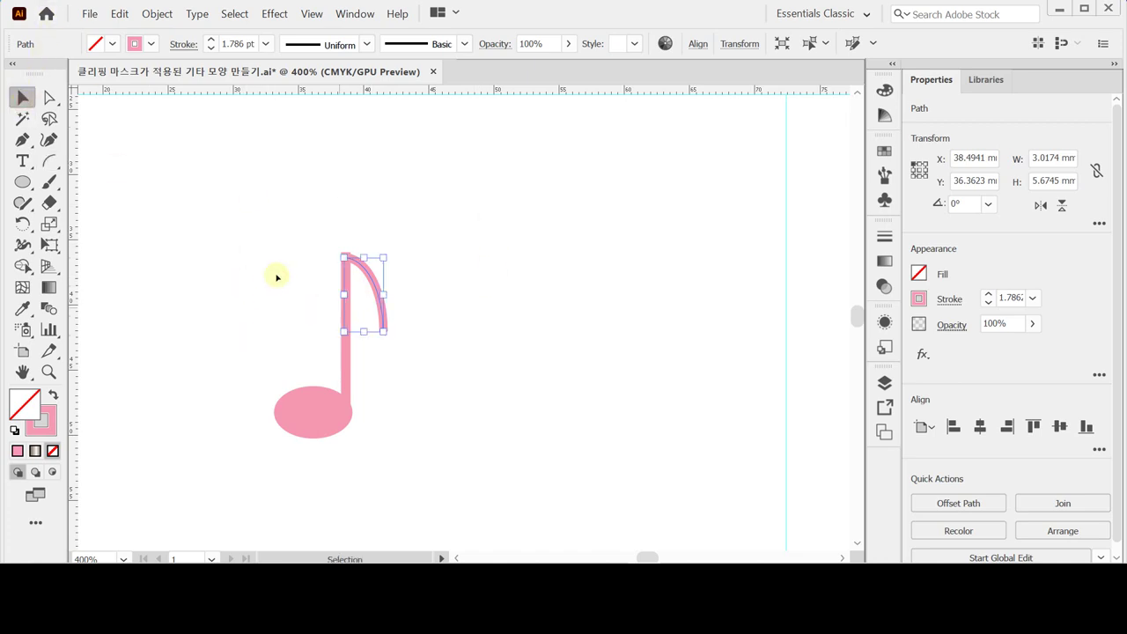
Select the ellipse and the vertical stem without the arc and copy them
{"action": "left_click_drag", "start_coordinate": [302, 231], "coordinate": [448, 368]}
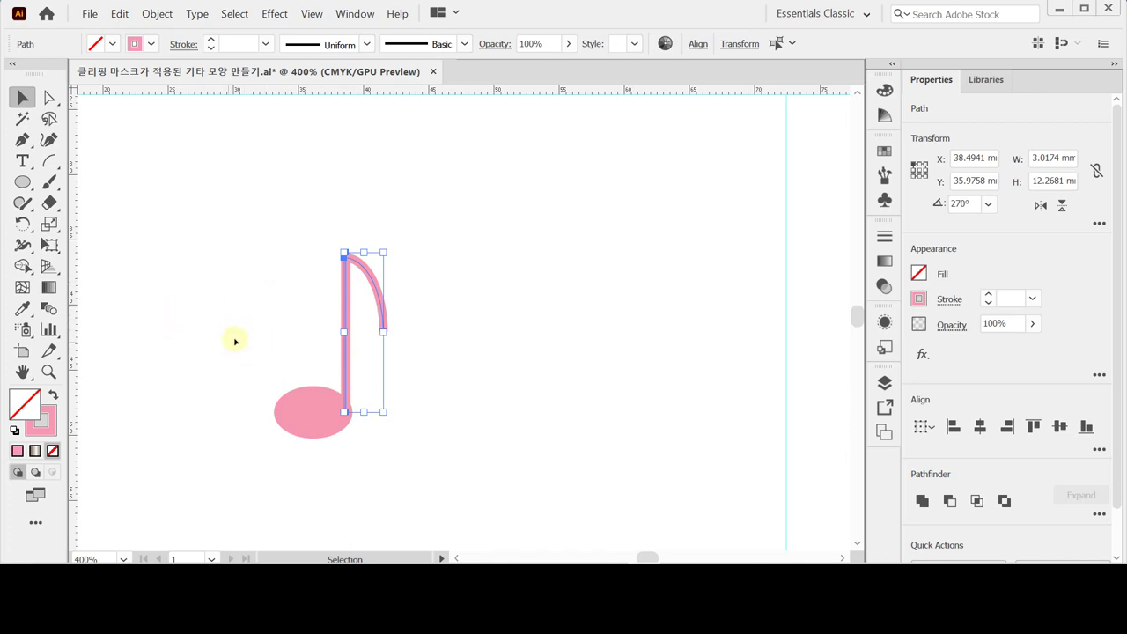
{"action": "mouse_move", "coordinate": [243, 329]}
{"action": "left_mouse_down"}
{"action": "mouse_move", "coordinate": [392, 481]}
{"action": "mouse_move", "coordinate": [339, 458]}
{"action": "left_mouse_up"}
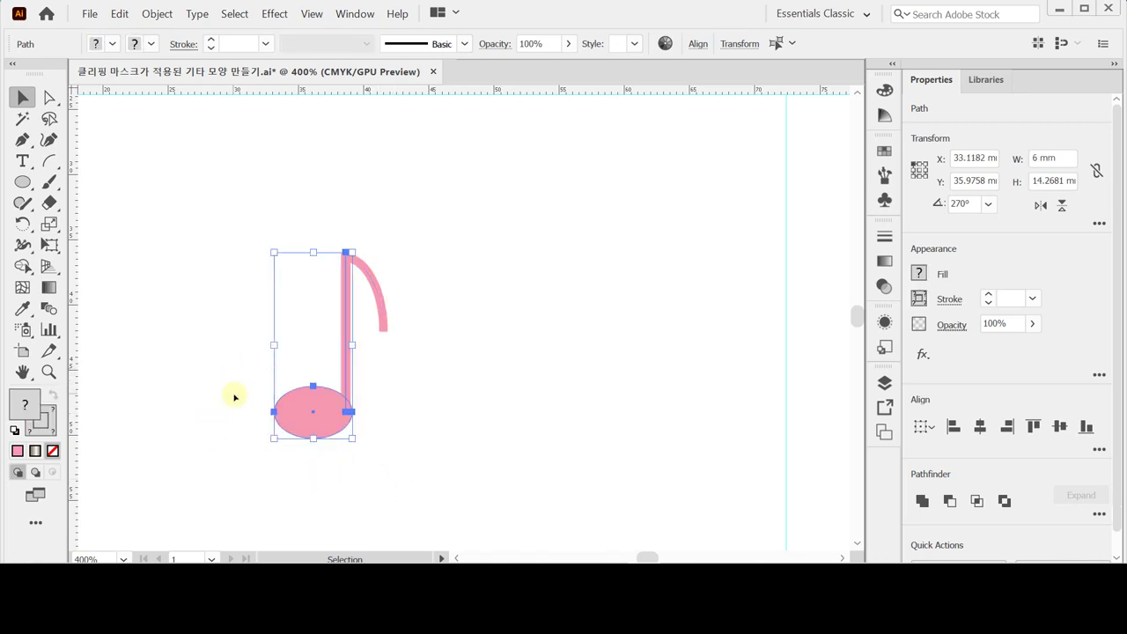
{"action": "left_click_drag", "start_coordinate": [227, 360], "coordinate": [377, 463]}
Try to outline the strokes of the note's ellipse, stem and arc together
{"action": "left_click_drag", "start_coordinate": [420, 415], "coordinate": [338, 227]}
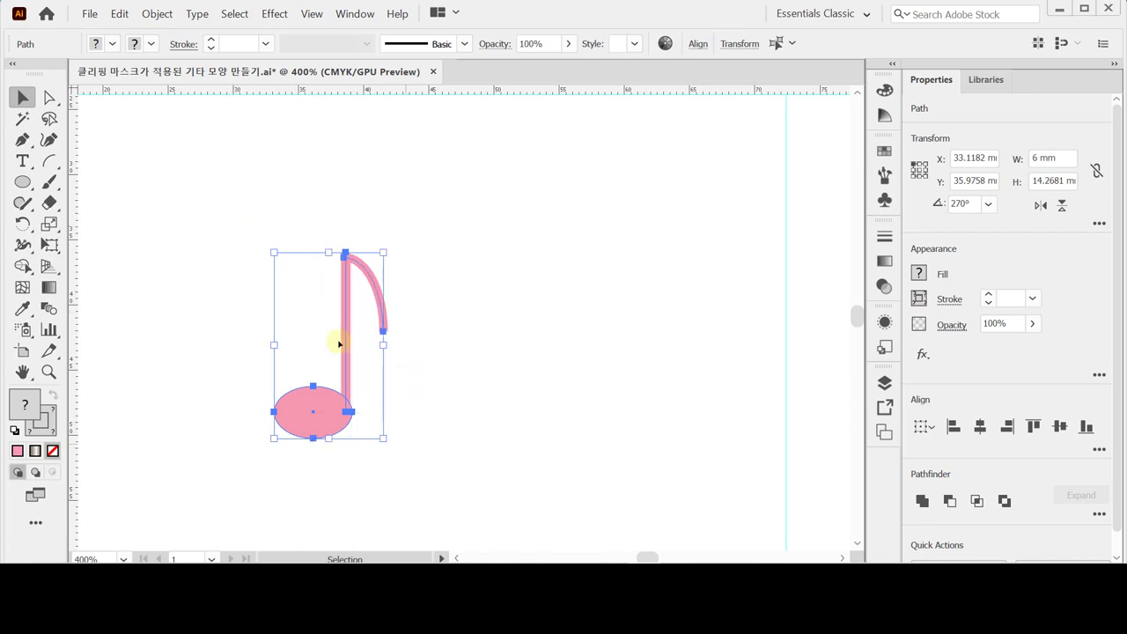
{"action": "left_click", "coordinate": [157, 13]}
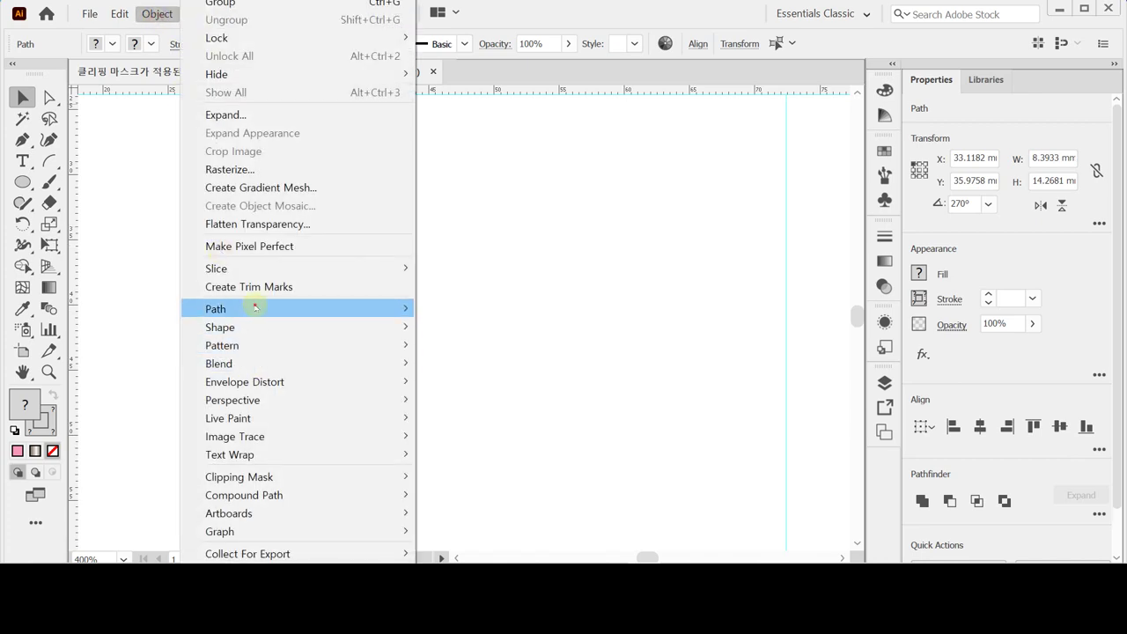
{"action": "mouse_move", "coordinate": [254, 307]}
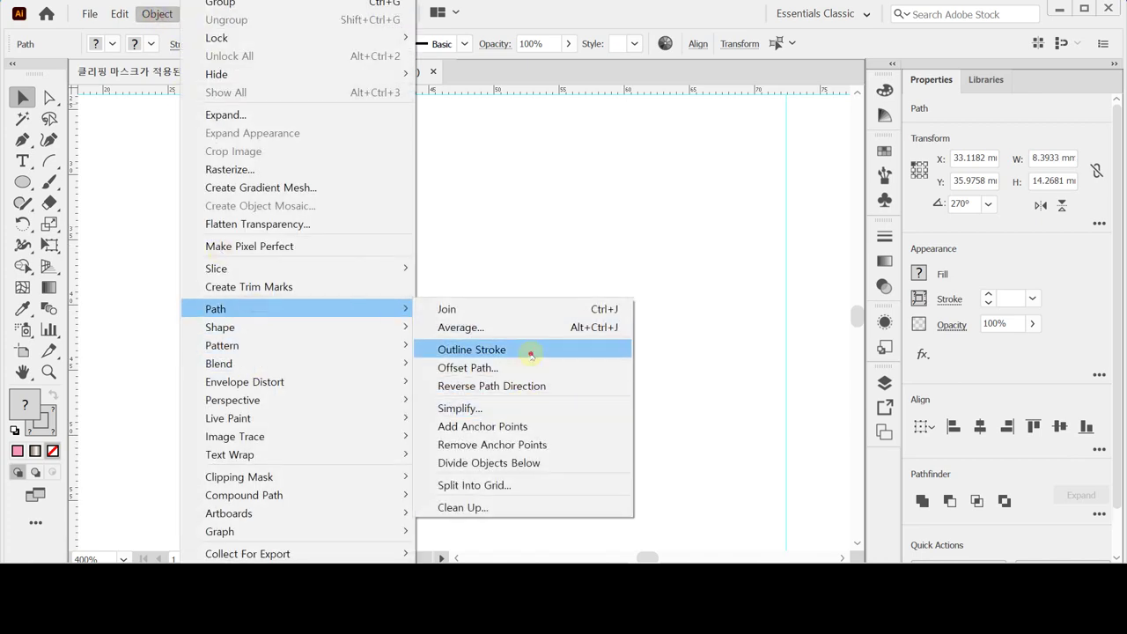
{"action": "left_click", "coordinate": [532, 355]}
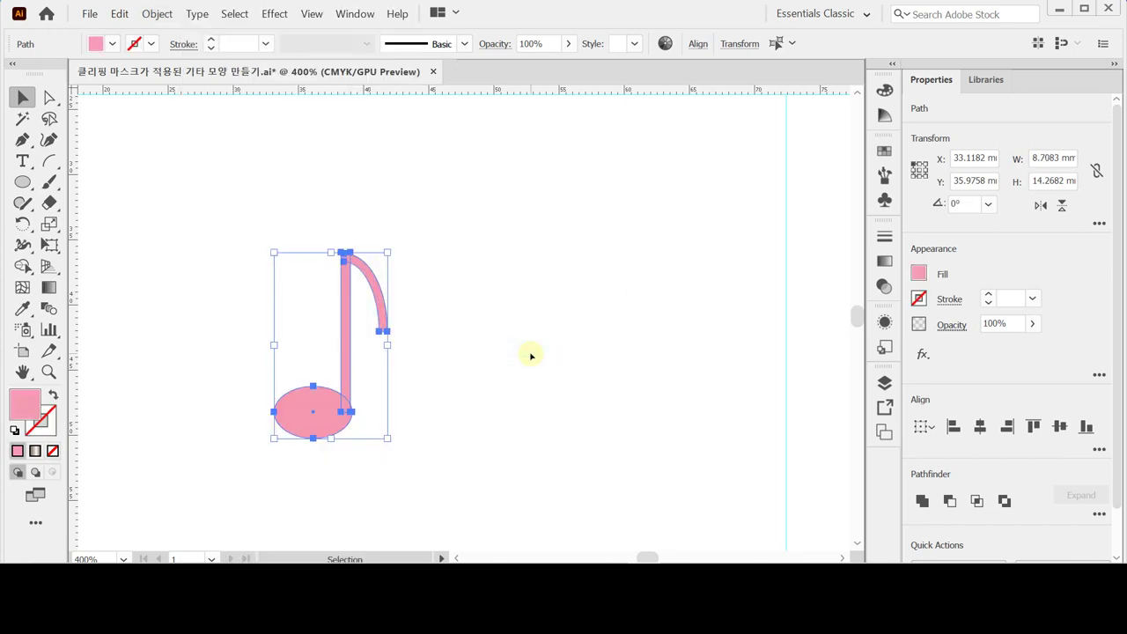
{"action": "left_click", "coordinate": [532, 356]}
{"action": "key", "text": "ctrl+a"}
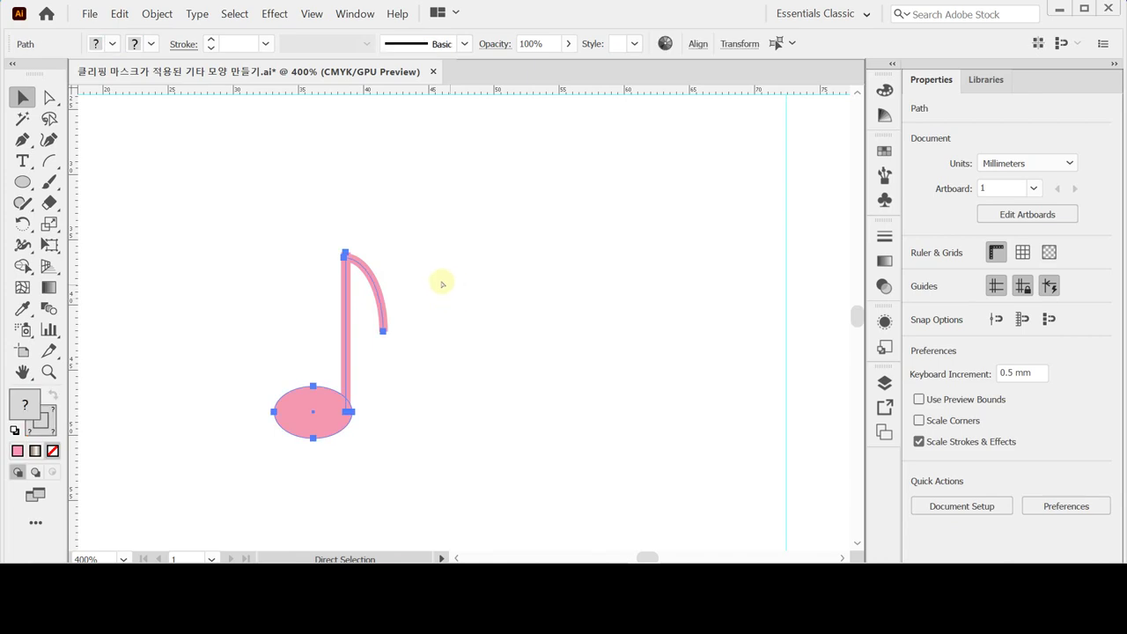
Give the note's arc round caps and a 2 pt stroke weight
{"action": "left_click_drag", "start_coordinate": [442, 283], "coordinate": [388, 347]}
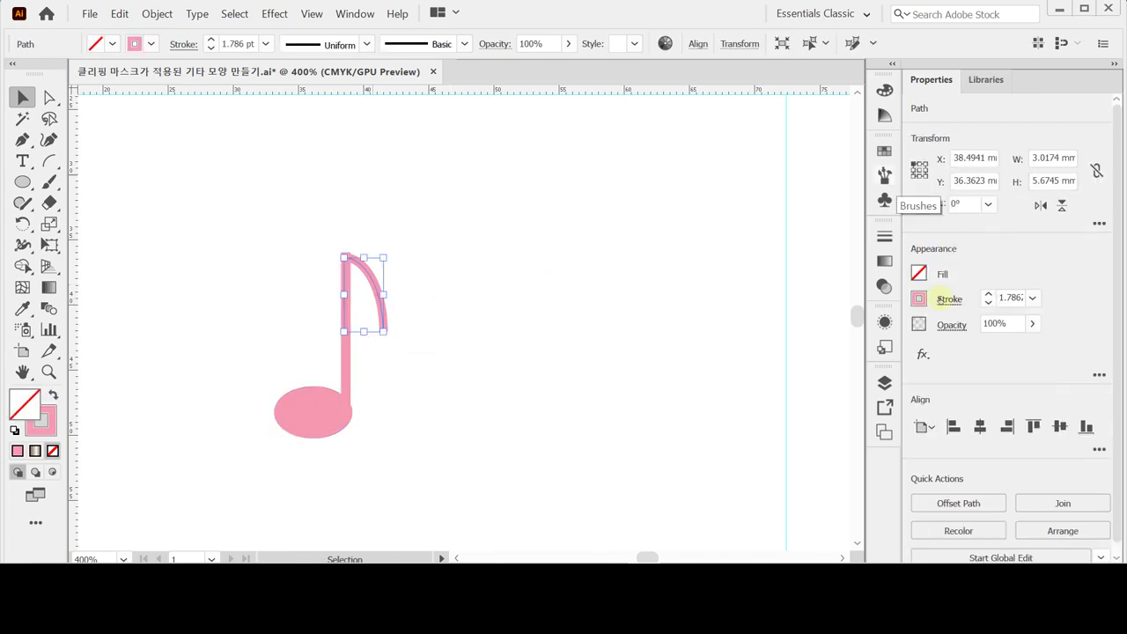
{"action": "left_click", "coordinate": [949, 299]}
{"action": "left_click", "coordinate": [856, 45]}
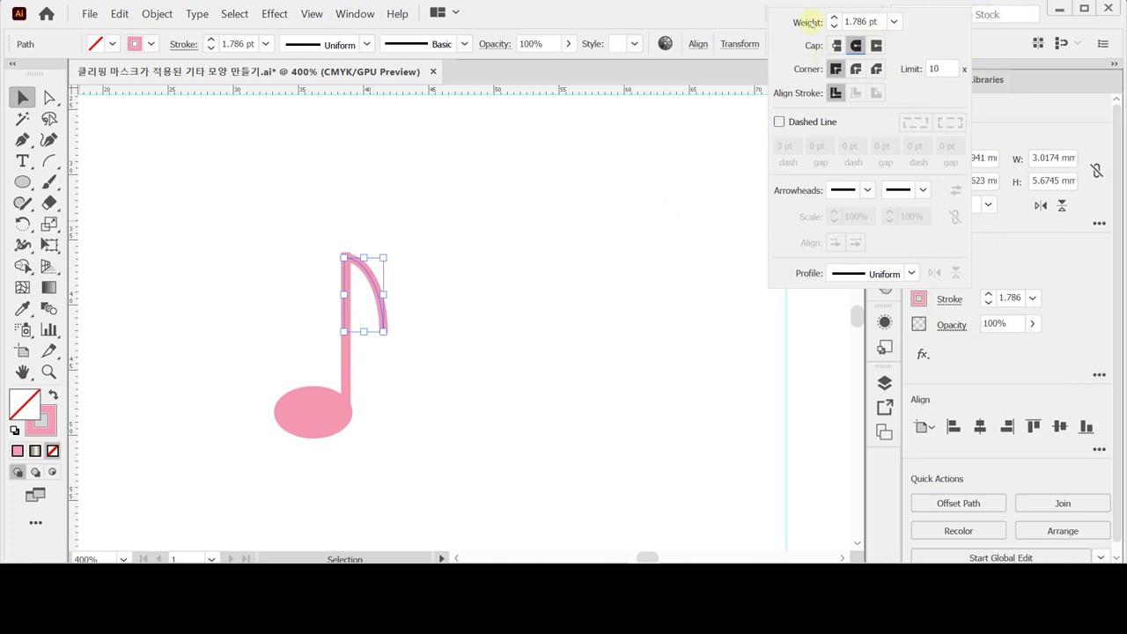
{"action": "left_click", "coordinate": [834, 18]}
{"action": "left_click", "coordinate": [484, 278]}
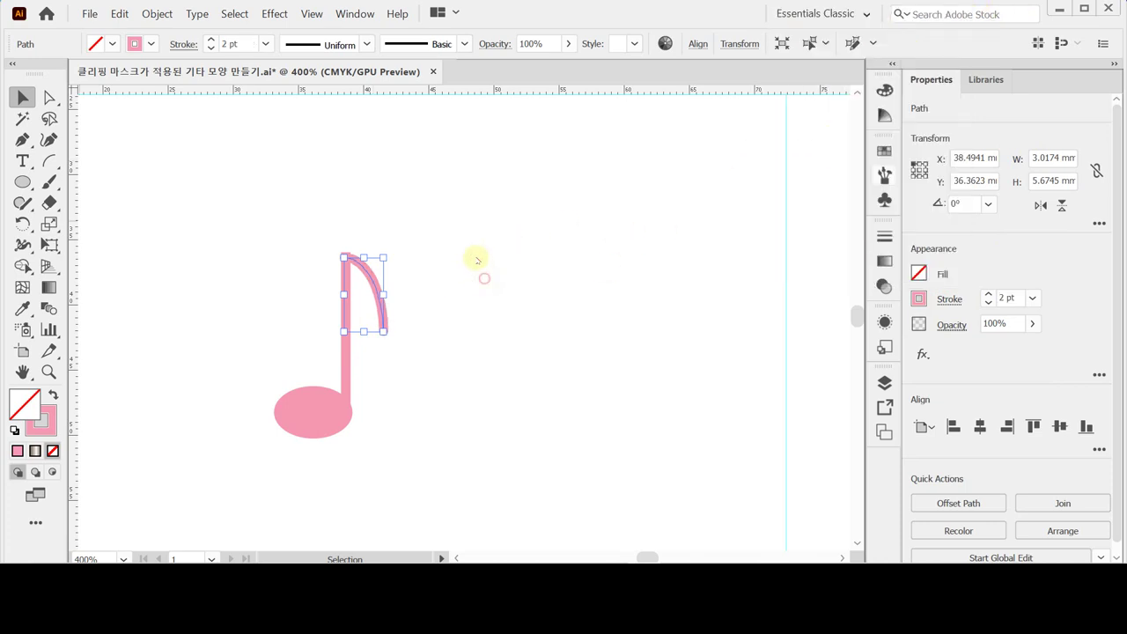
{"action": "left_click", "coordinate": [458, 284]}
Outline the strokes of the ellipse, stem and arc and unite them into one shape
{"action": "left_click_drag", "start_coordinate": [297, 446], "coordinate": [444, 251]}
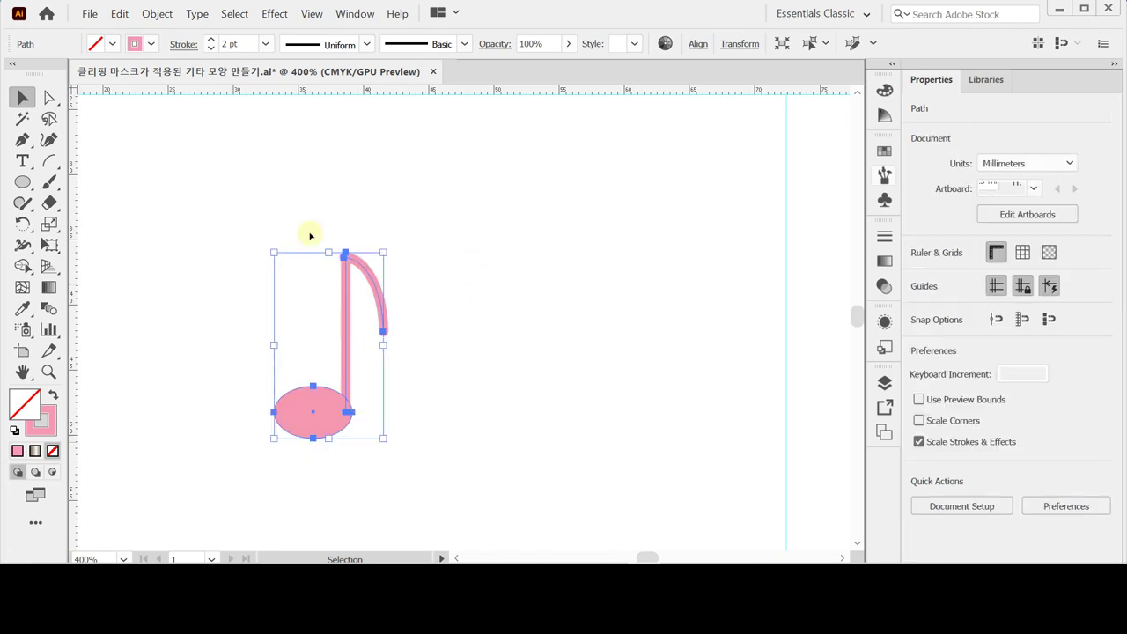
{"action": "left_click", "coordinate": [157, 13]}
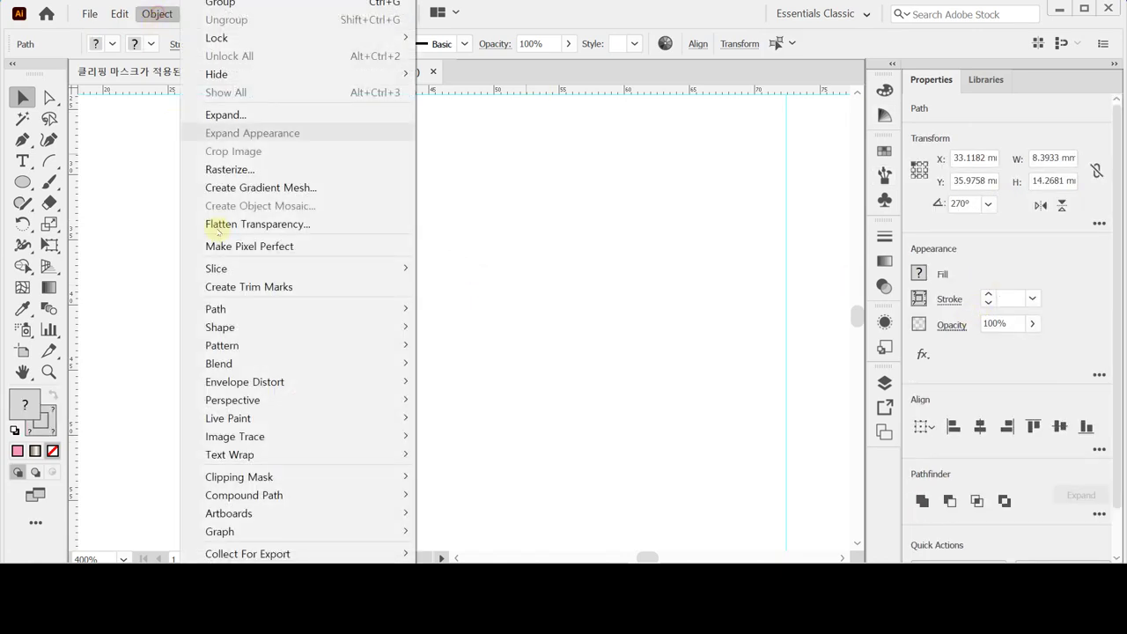
{"action": "mouse_move", "coordinate": [266, 304]}
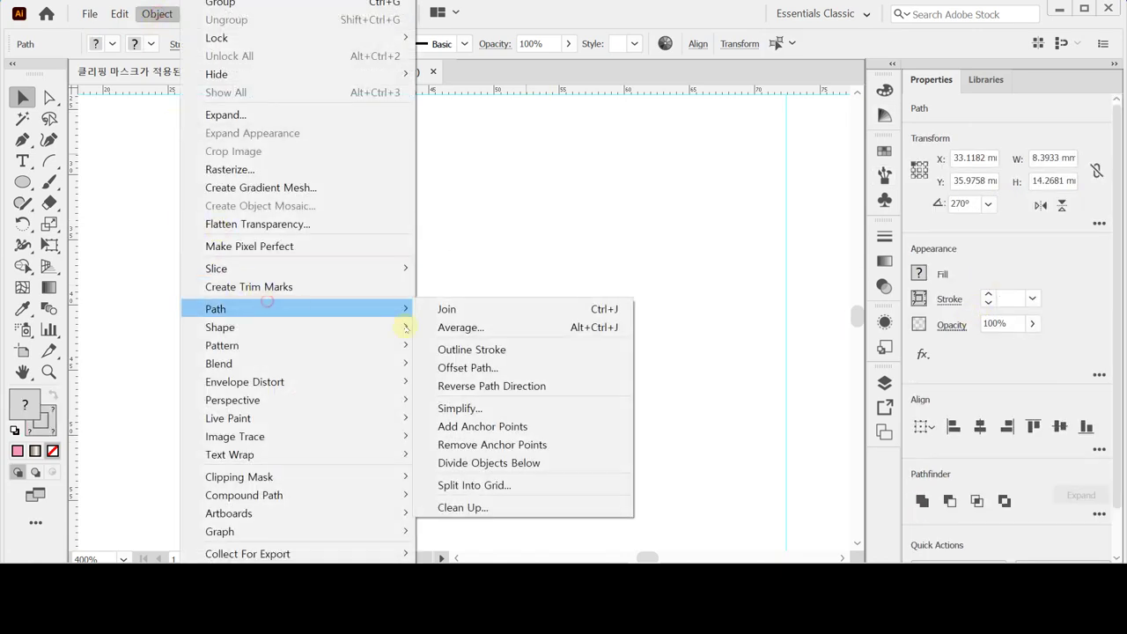
{"action": "left_click", "coordinate": [489, 353]}
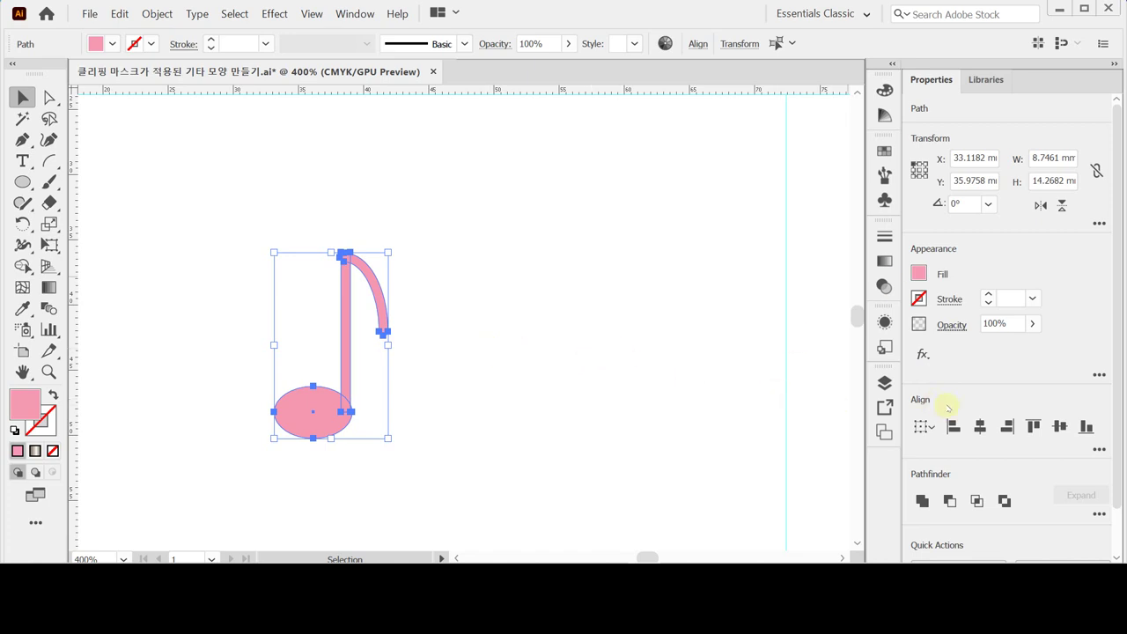
{"action": "left_click", "coordinate": [921, 500]}
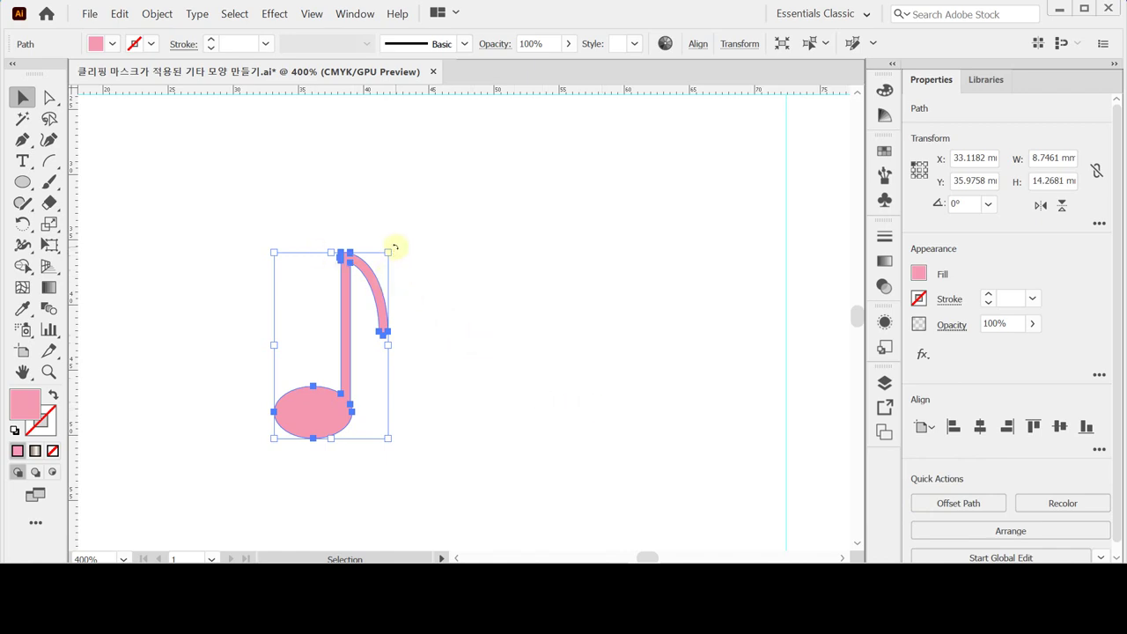
Rotate the united eighth note counterclockwise by about 20°
{"action": "left_click_drag", "start_coordinate": [385, 239], "coordinate": [361, 227]}
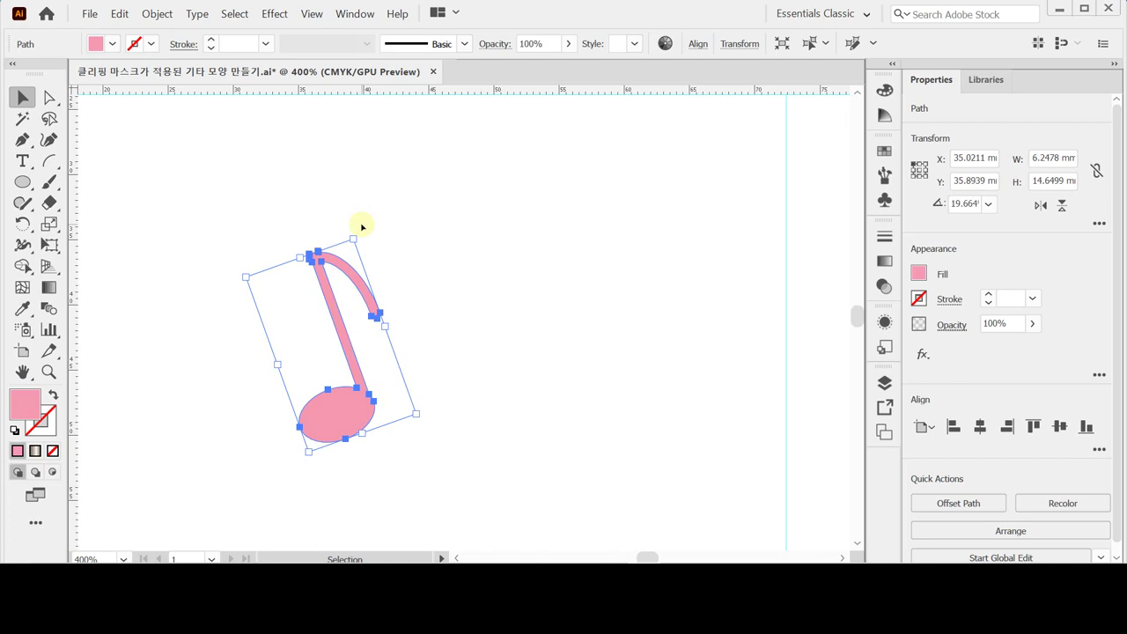
{"action": "left_click", "coordinate": [533, 334]}
Paste the ellipse and stem right of the finished note and duplicate them about 10.2 mm to the right and 0.4 mm lower
{"action": "left_click_drag", "start_coordinate": [519, 349], "coordinate": [381, 293]}
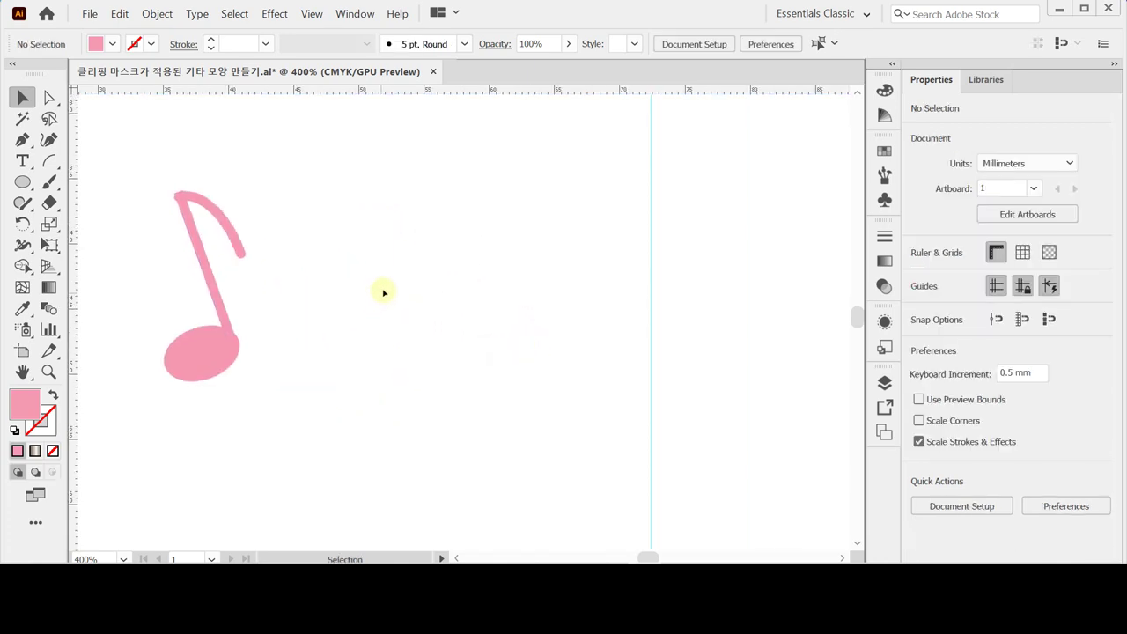
{"action": "key", "text": "ctrl+v"}
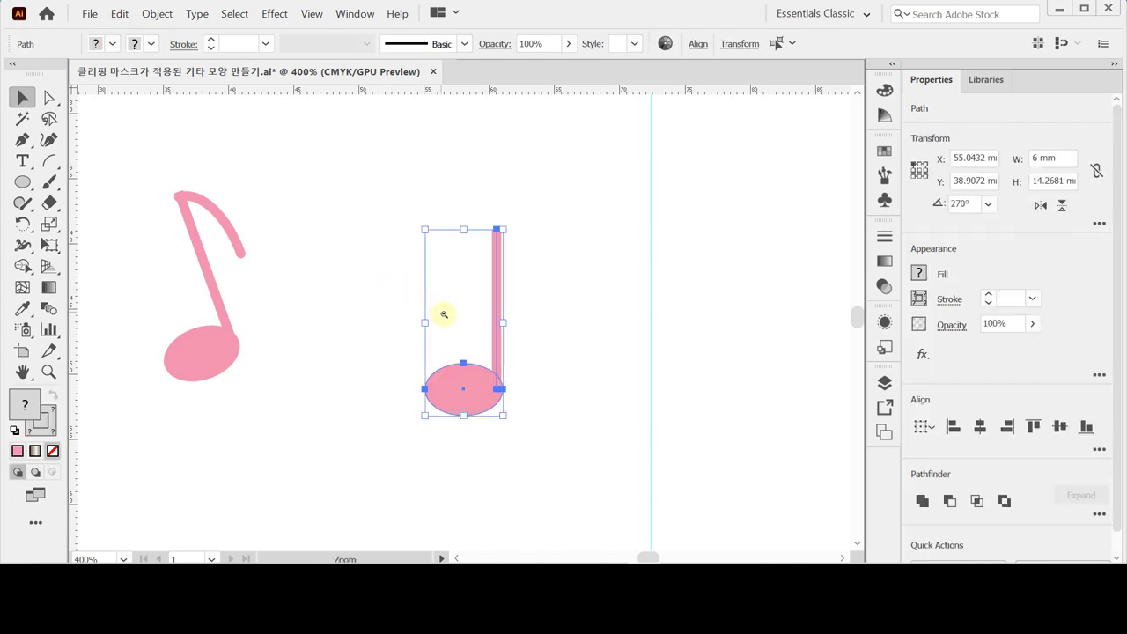
{"action": "scroll", "coordinate": [498, 327], "scroll_direction": "down", "scroll_amount": 1}
{"action": "left_click_drag", "start_coordinate": [382, 317], "coordinate": [323, 303]}
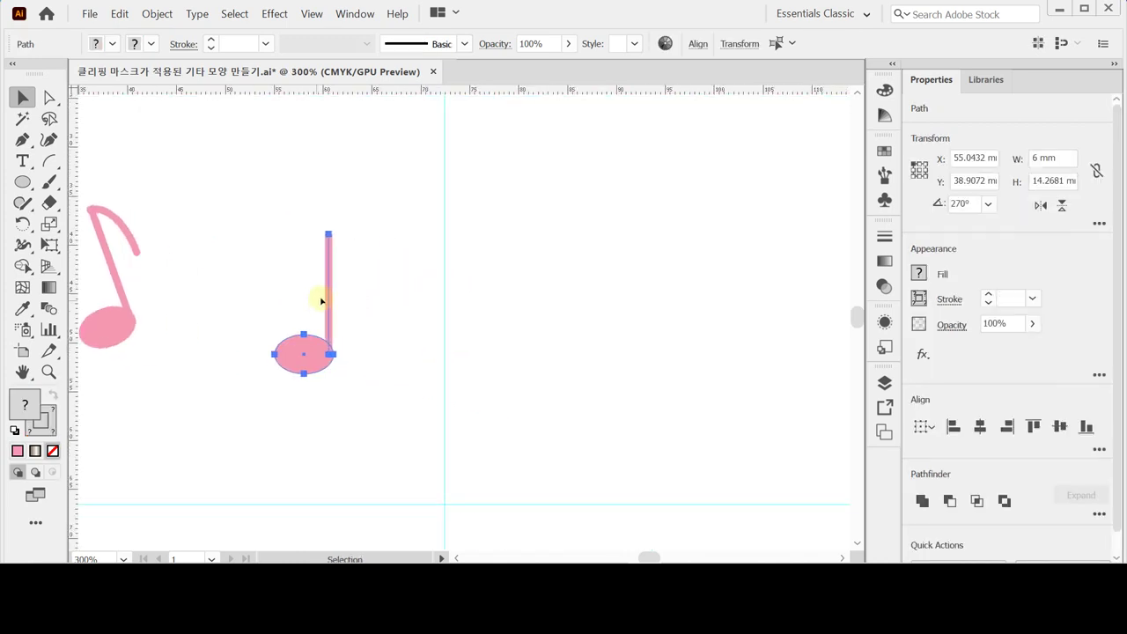
{"action": "left_click_drag", "start_coordinate": [310, 354], "coordinate": [414, 368], "text": "alt"}
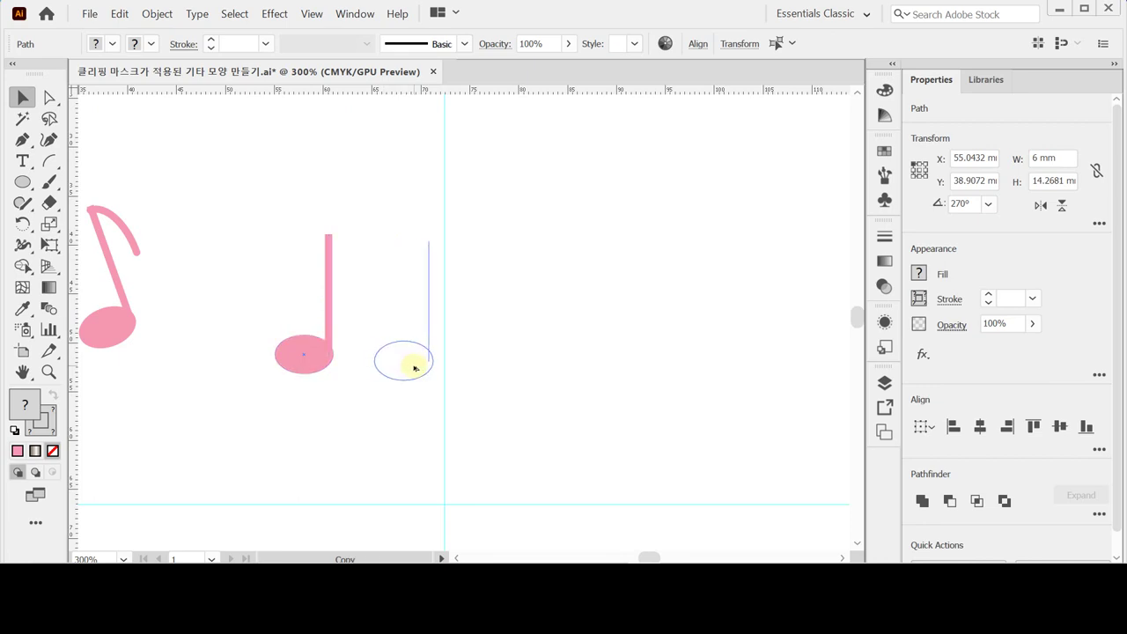
{"action": "left_click_drag", "start_coordinate": [414, 366], "coordinate": [414, 366], "text": "alt"}
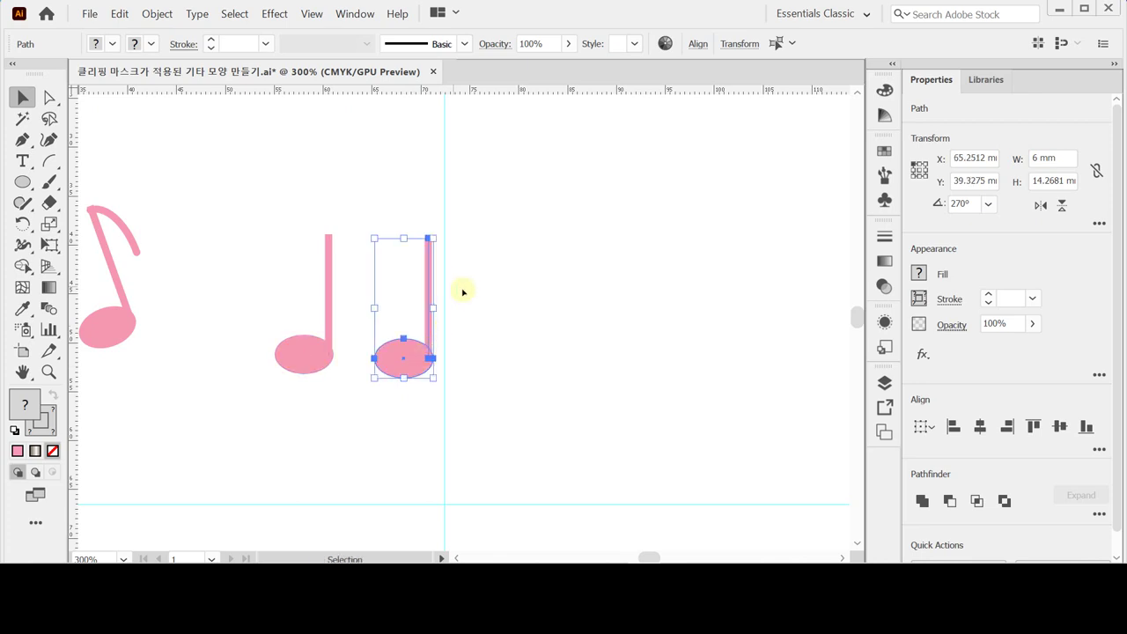
{"action": "left_click", "coordinate": [163, 166]}
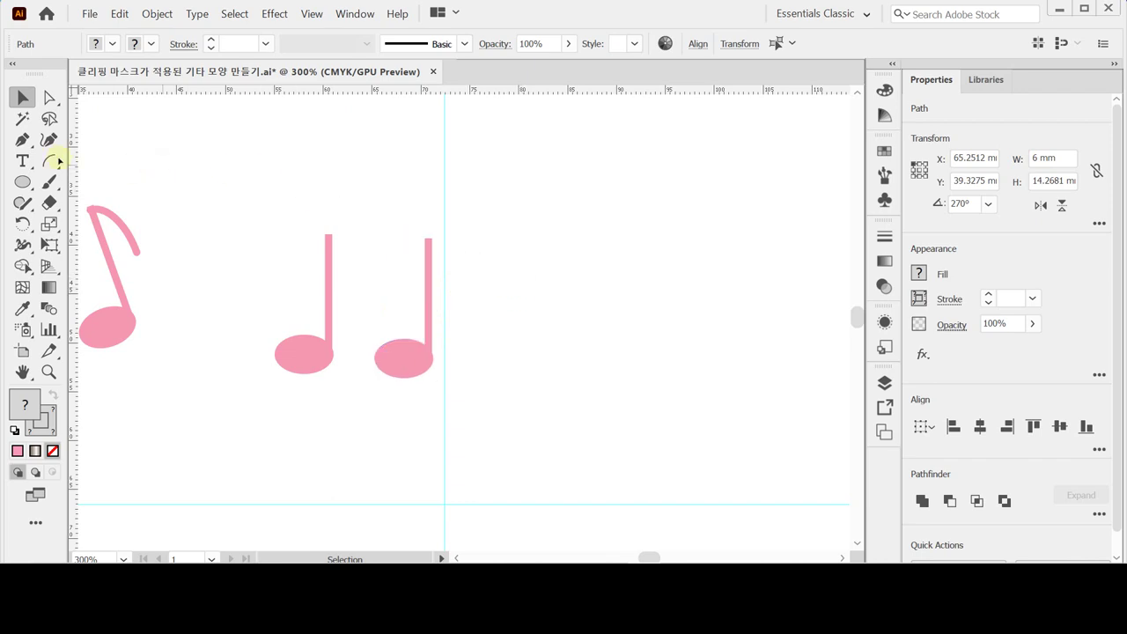
Draw a horizontal line about 10.2 mm long joining the upper ends of both stems and copy the stem's pink 2 pt stroke onto it
{"action": "left_click", "coordinate": [50, 161]}
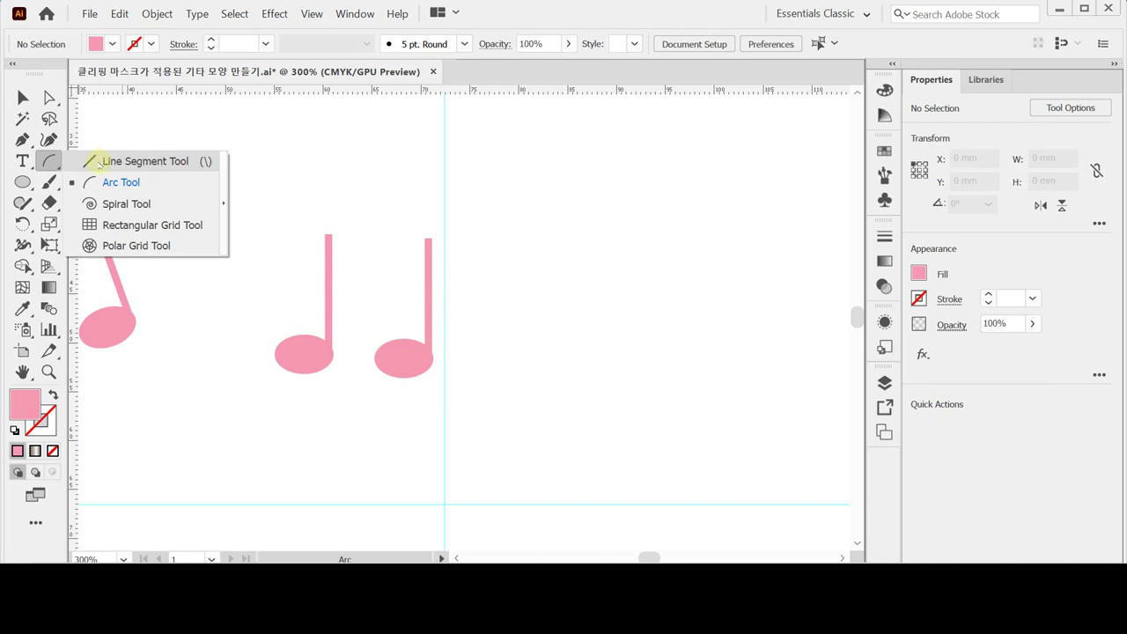
{"action": "left_click", "coordinate": [99, 161]}
{"action": "left_click_drag", "start_coordinate": [328, 236], "coordinate": [428, 238]}
{"action": "key", "text": "ctrl+z"}
{"action": "left_click_drag", "start_coordinate": [327, 236], "coordinate": [428, 238]}
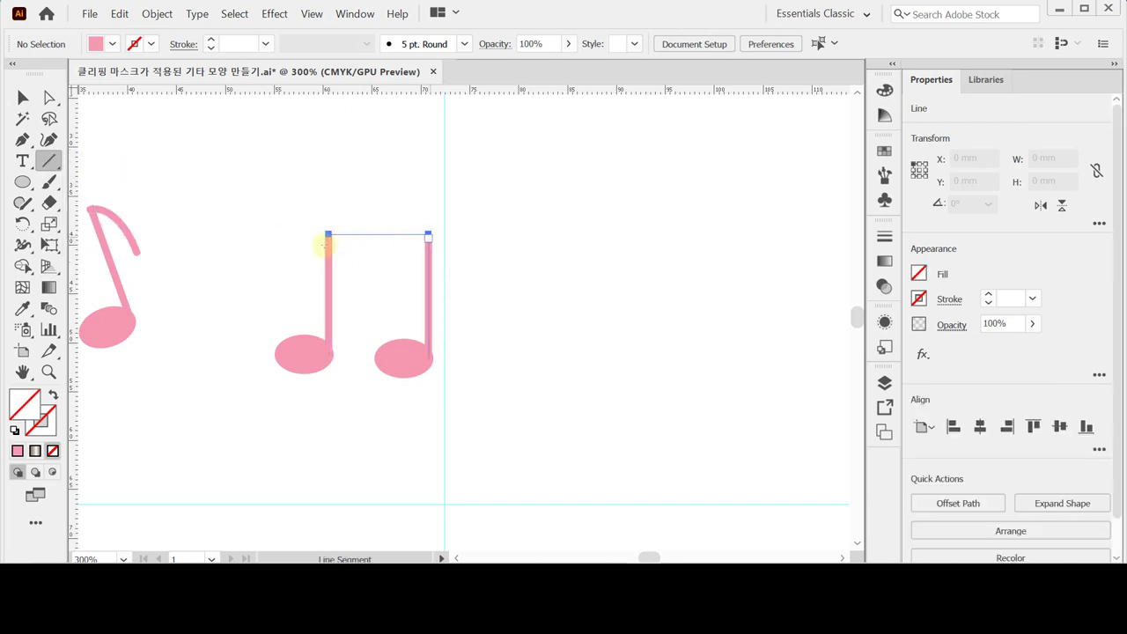
{"action": "key", "text": "i"}
{"action": "left_click", "coordinate": [429, 271]}
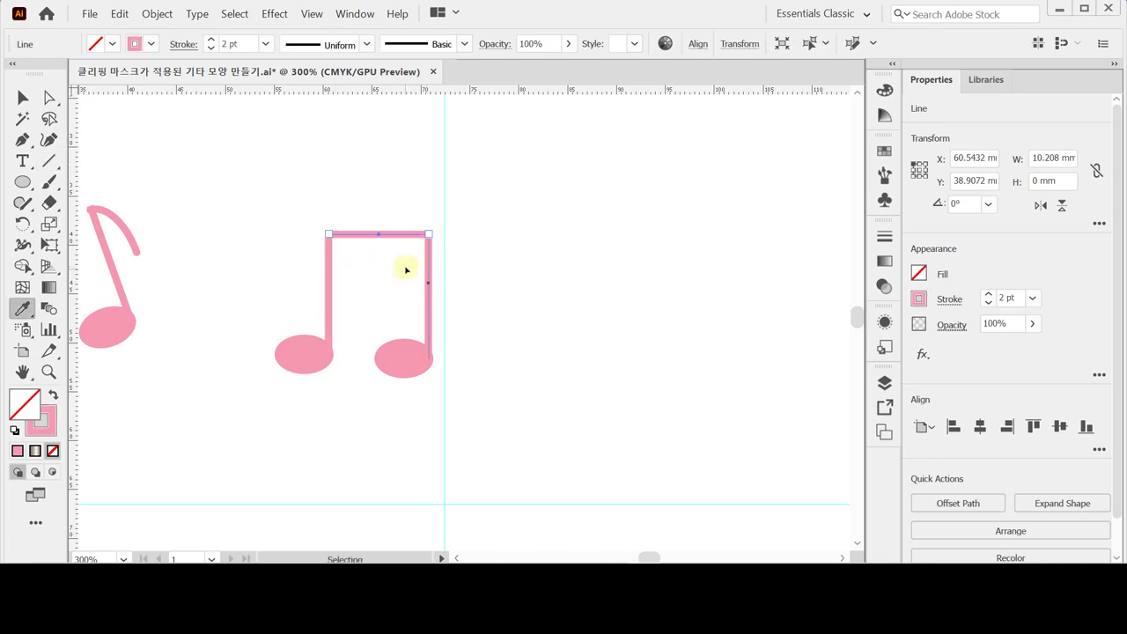
{"action": "left_click", "coordinate": [227, 261], "text": "ctrl"}
Move both ellipses and their stems up 0.5 mm so the stems overlap the horizontal beam
{"action": "left_click", "coordinate": [22, 97]}
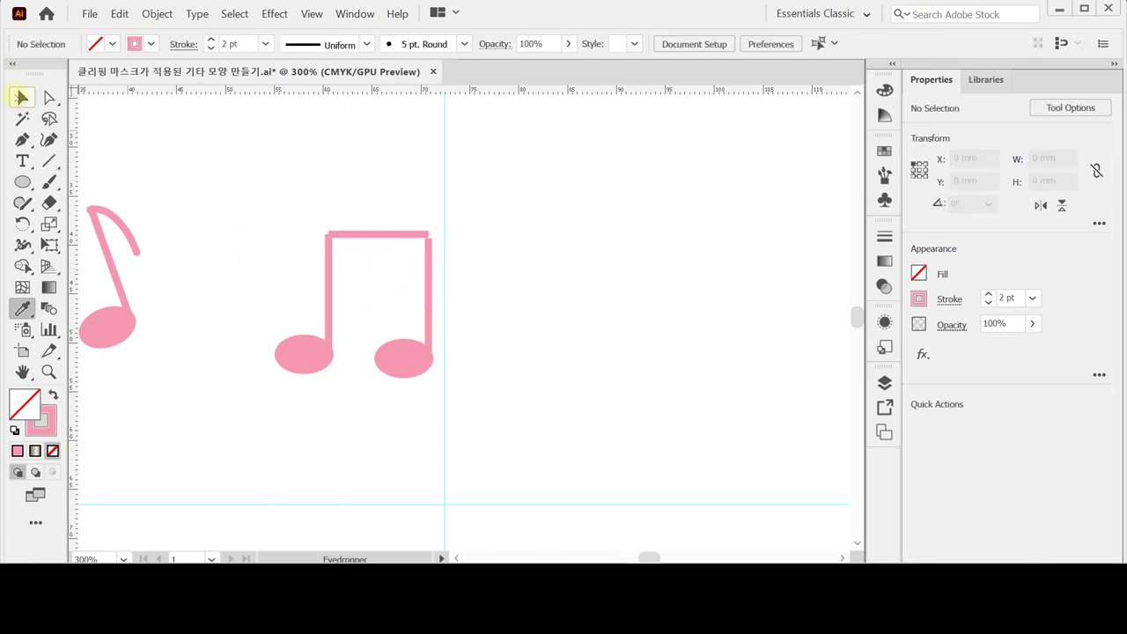
{"action": "left_click_drag", "start_coordinate": [216, 291], "coordinate": [495, 412]}
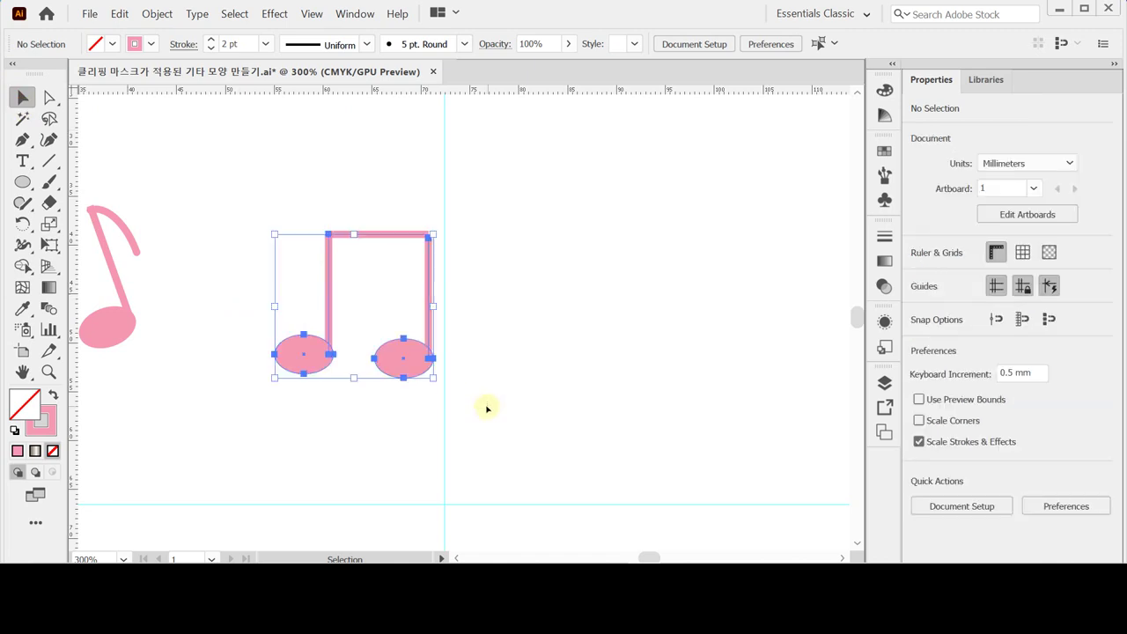
{"action": "key", "text": "Up"}
{"action": "key", "text": "Up"}
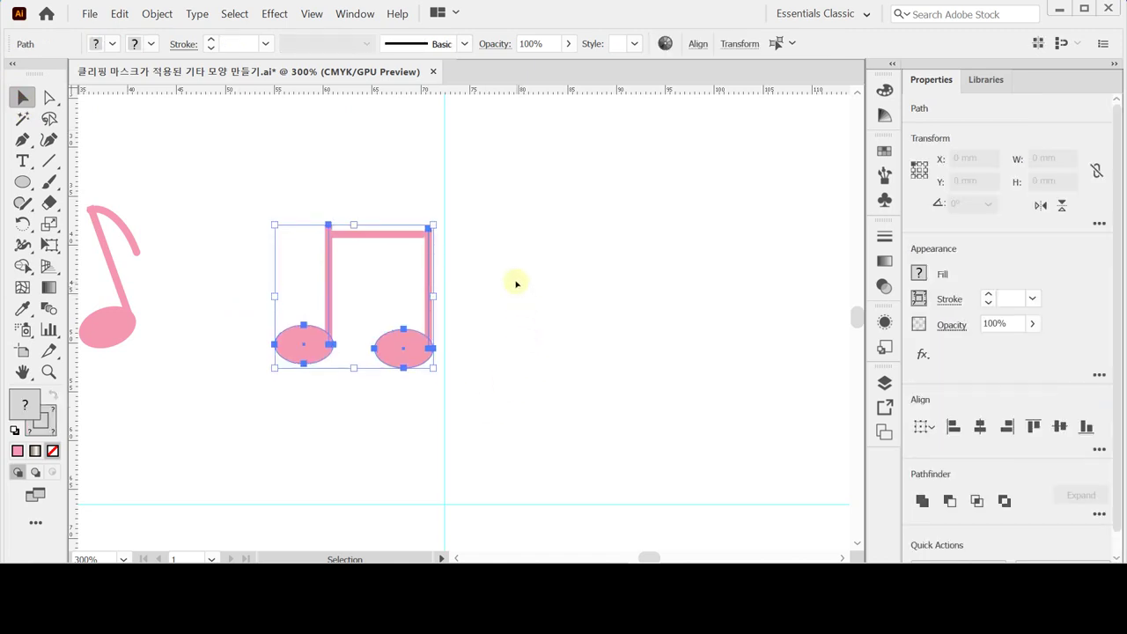
{"action": "key", "text": "Down"}
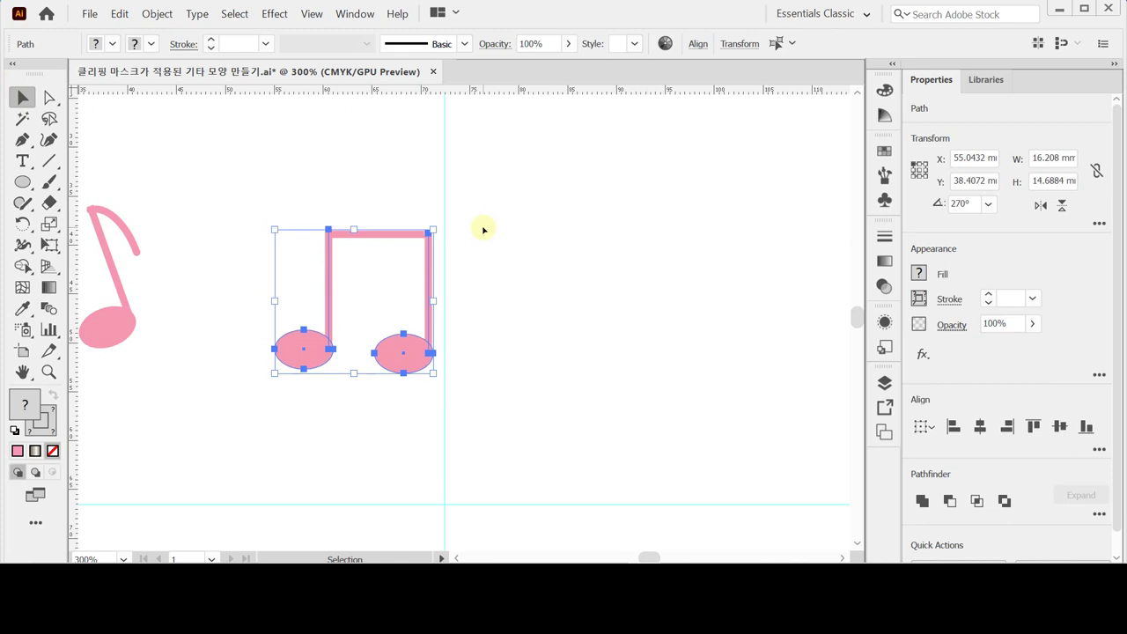
{"action": "left_click", "coordinate": [482, 233]}
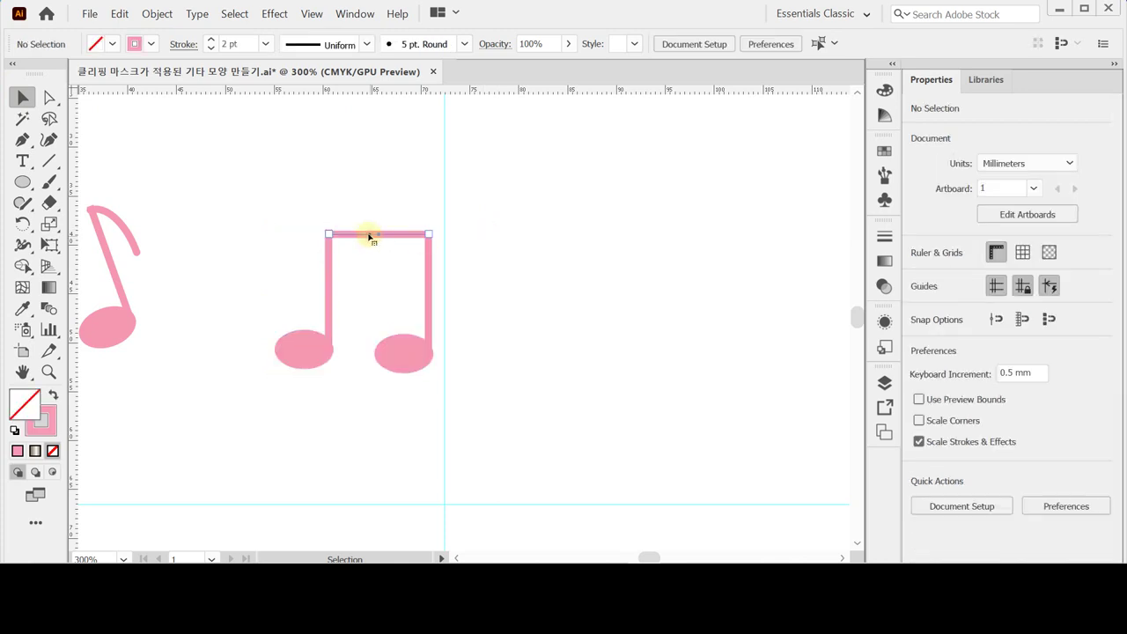
Duplicate the horizontal beam about 2.9 mm straight below the original, between the two stems
{"action": "left_click", "coordinate": [370, 235]}
{"action": "left_click_drag", "start_coordinate": [395, 234], "coordinate": [387, 264]}
{"action": "key", "text": "Escape"}
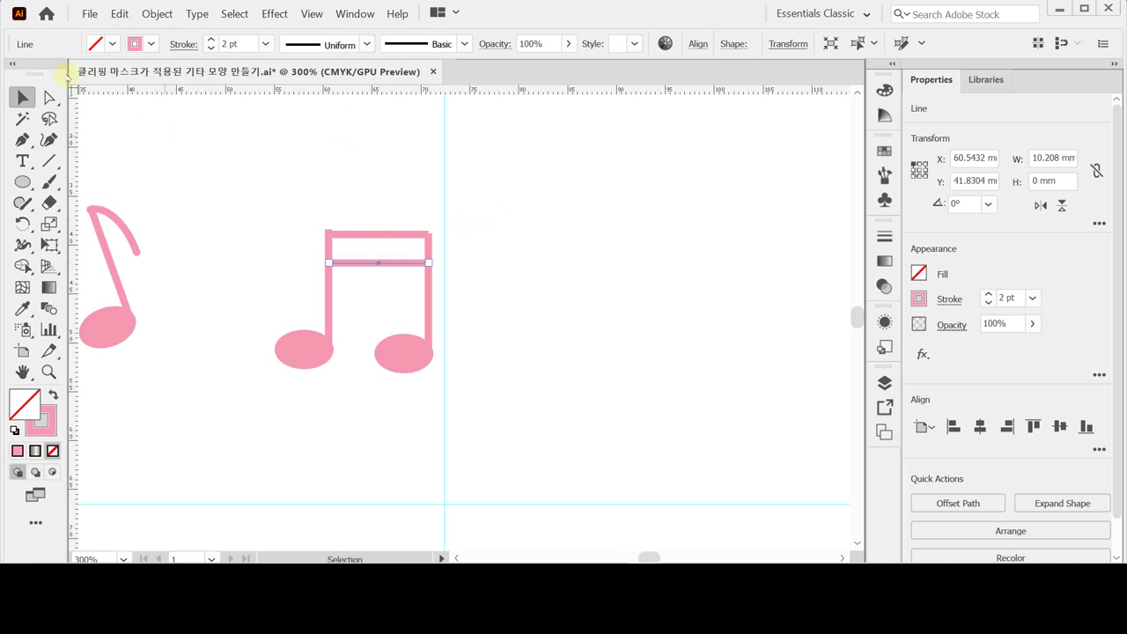
Align the upper end anchor points of both stems and the top beam with Average along the Horizontal axis
{"action": "left_click", "coordinate": [49, 95]}
{"action": "left_click", "coordinate": [465, 206]}
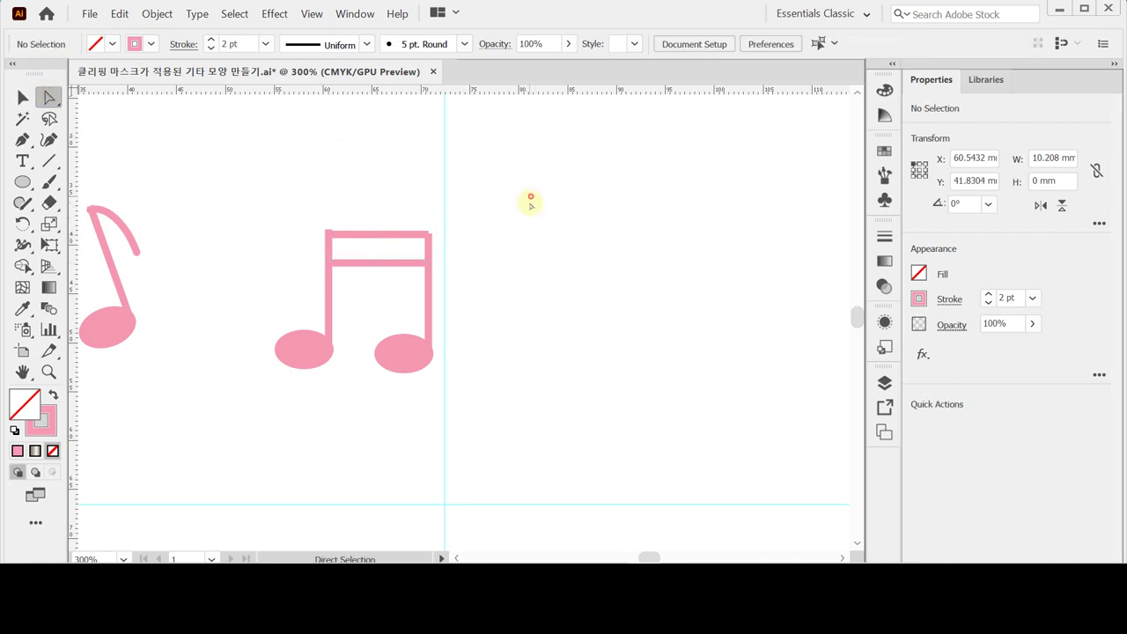
{"action": "left_click", "coordinate": [302, 198]}
{"action": "left_click_drag", "start_coordinate": [359, 226], "coordinate": [467, 245]}
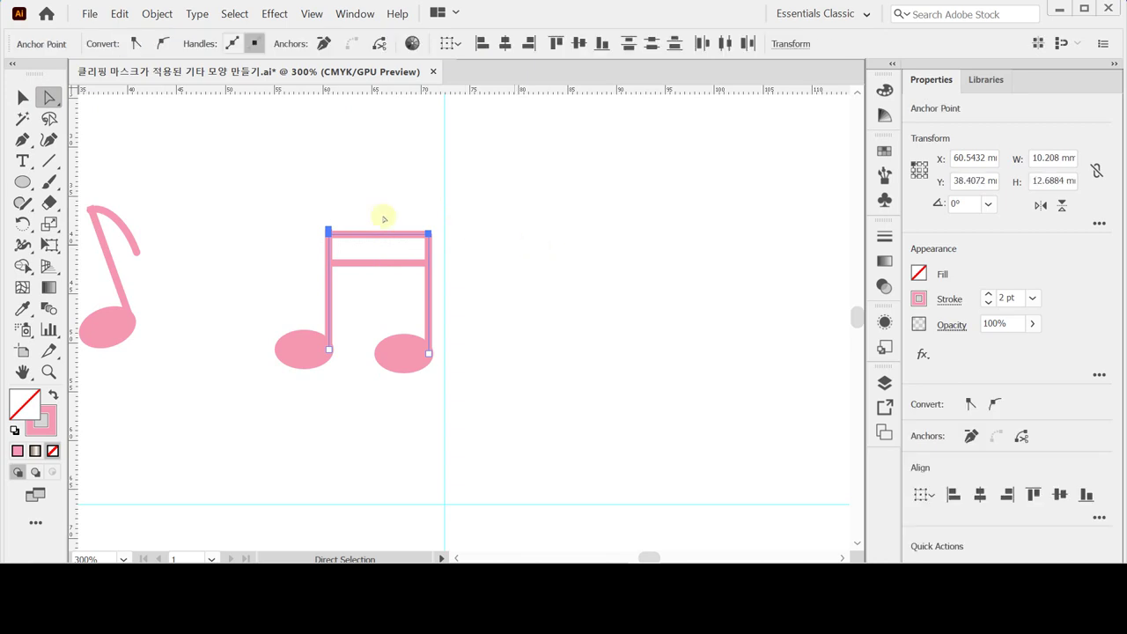
{"action": "left_click_drag", "start_coordinate": [293, 212], "coordinate": [451, 246]}
{"action": "right_click", "coordinate": [508, 241]}
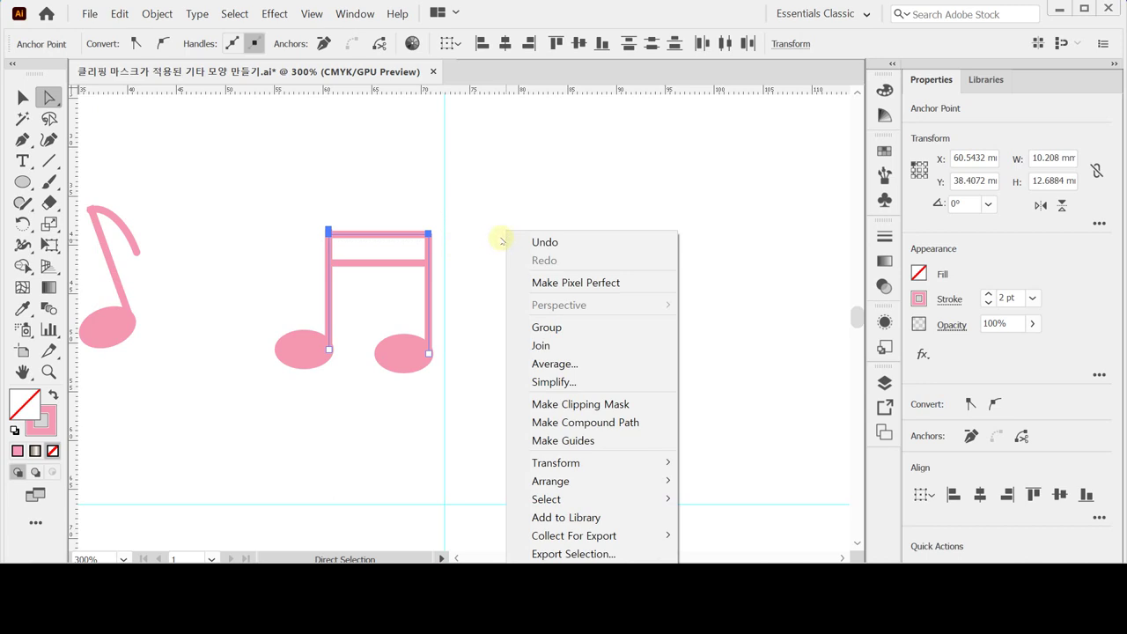
{"action": "left_click", "coordinate": [631, 364]}
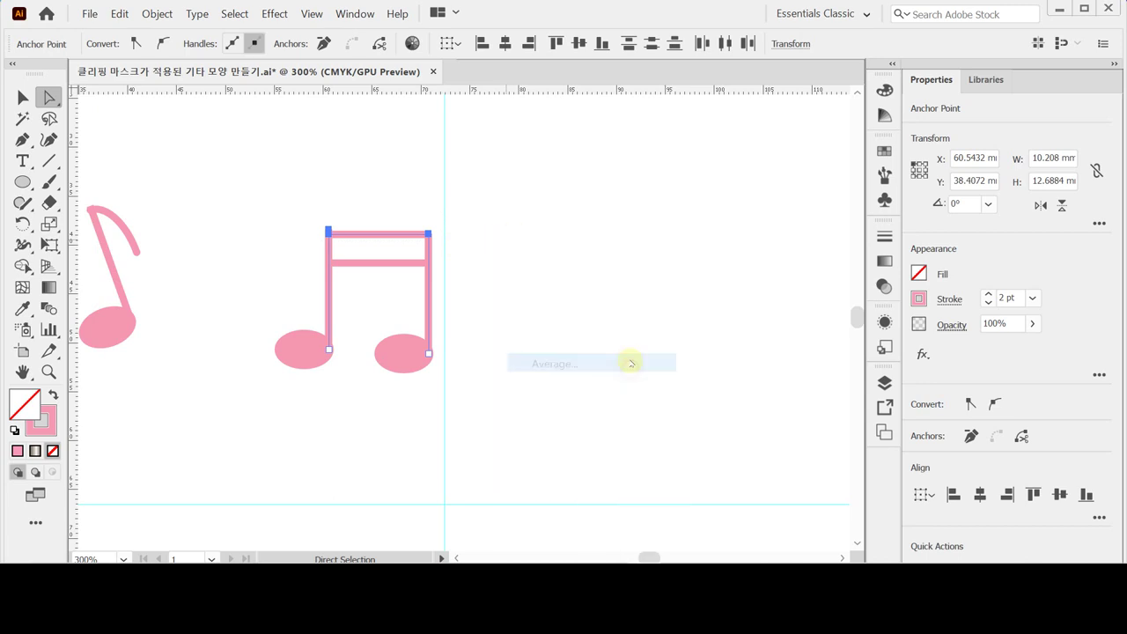
{"action": "left_click_drag", "start_coordinate": [505, 199], "coordinate": [586, 211]}
{"action": "left_click", "coordinate": [581, 277]}
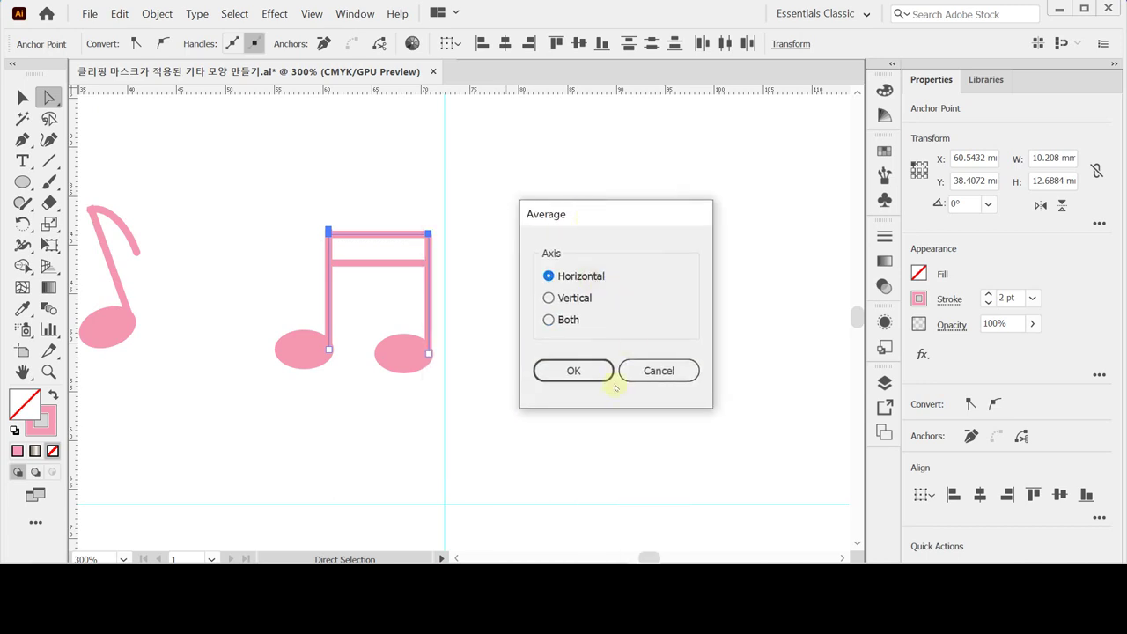
{"action": "left_click", "coordinate": [581, 372]}
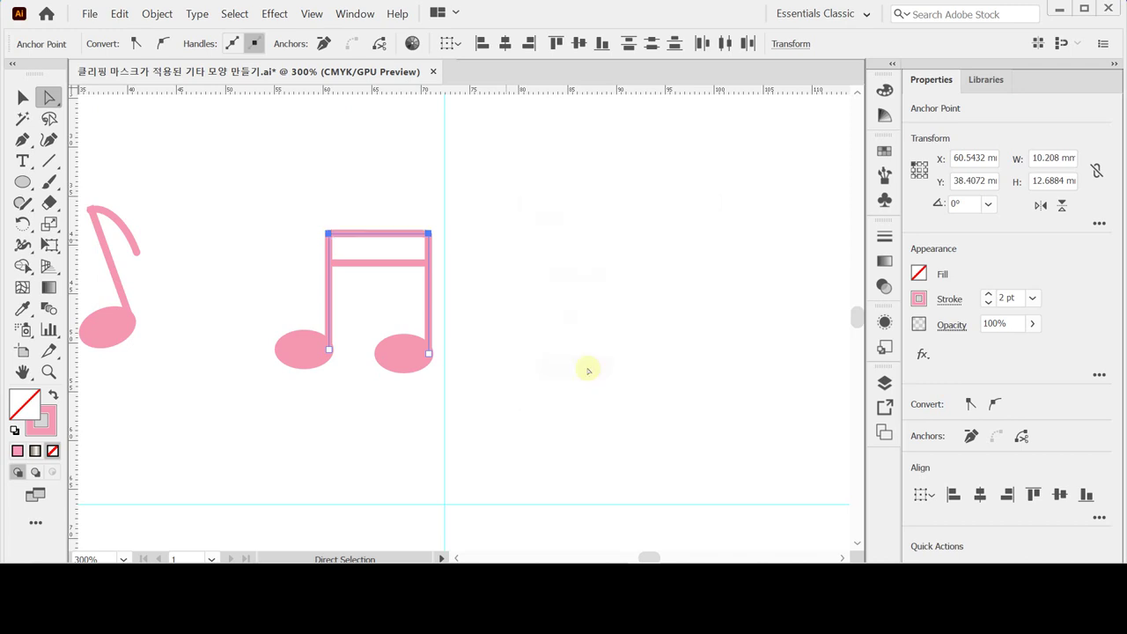
{"action": "left_click", "coordinate": [547, 282]}
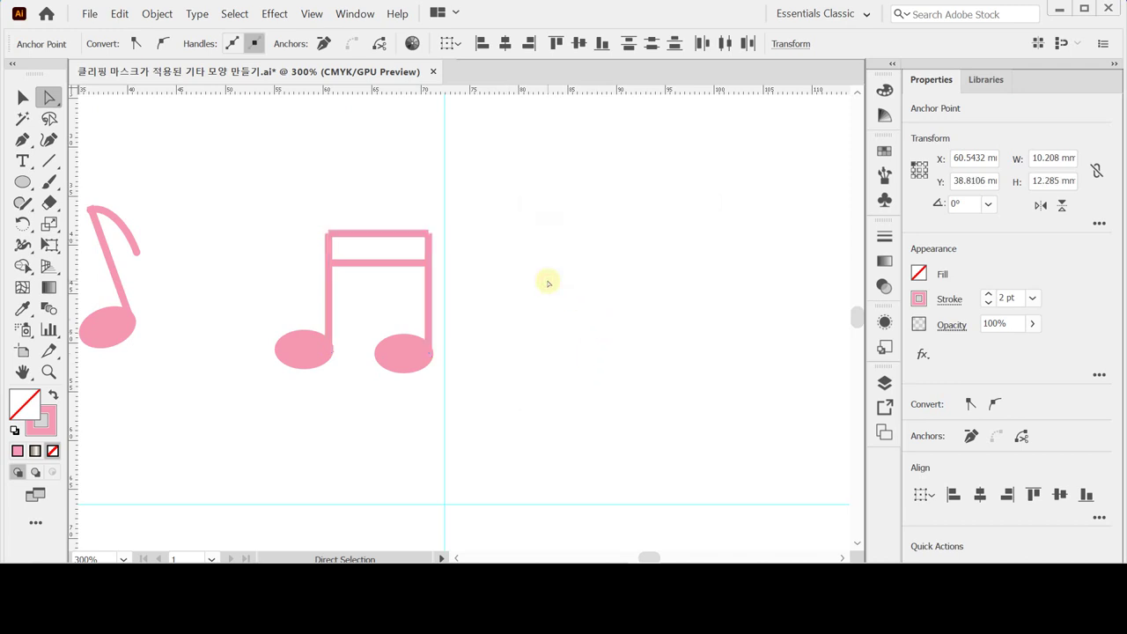
{"action": "left_click", "coordinate": [365, 234]}
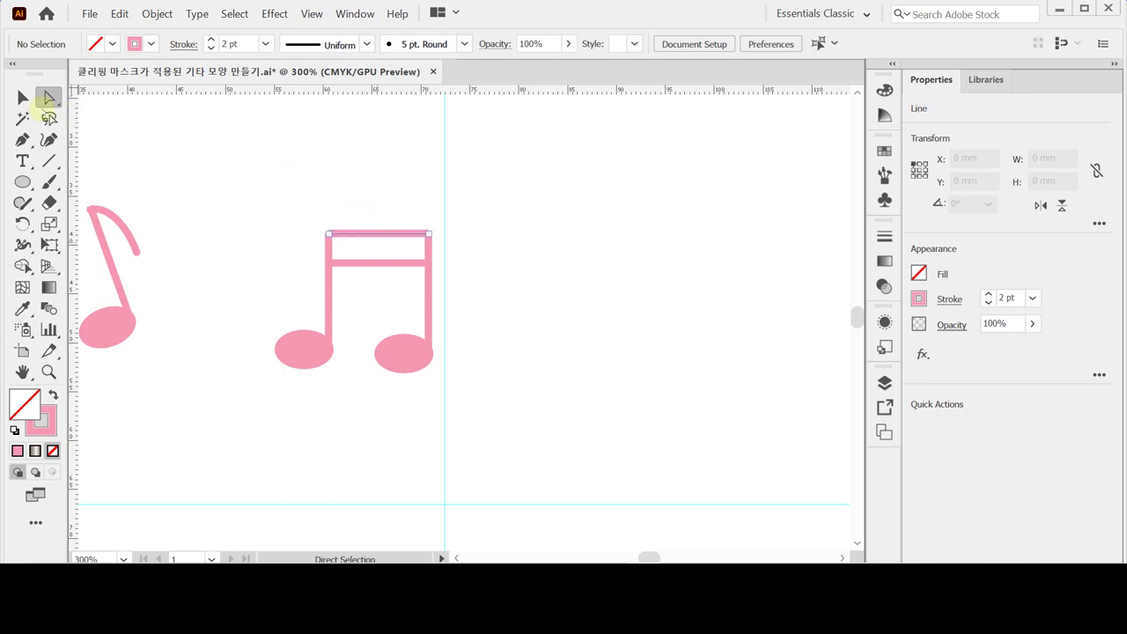
{"action": "left_click", "coordinate": [23, 97]}
{"action": "left_click", "coordinate": [343, 197]}
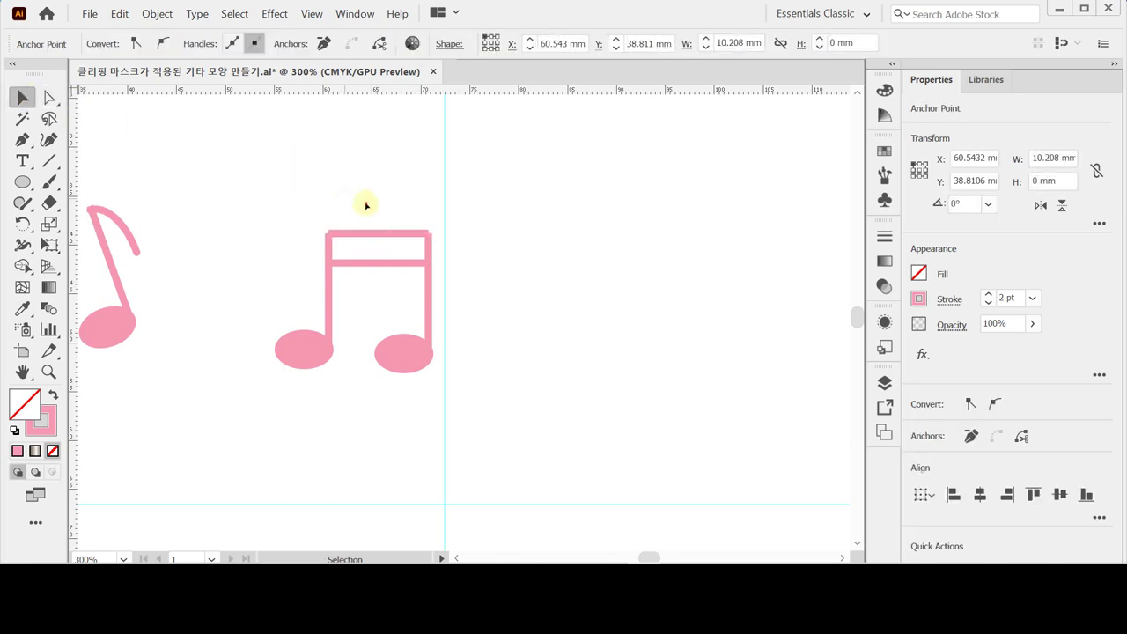
{"action": "left_click_drag", "start_coordinate": [365, 203], "coordinate": [391, 234]}
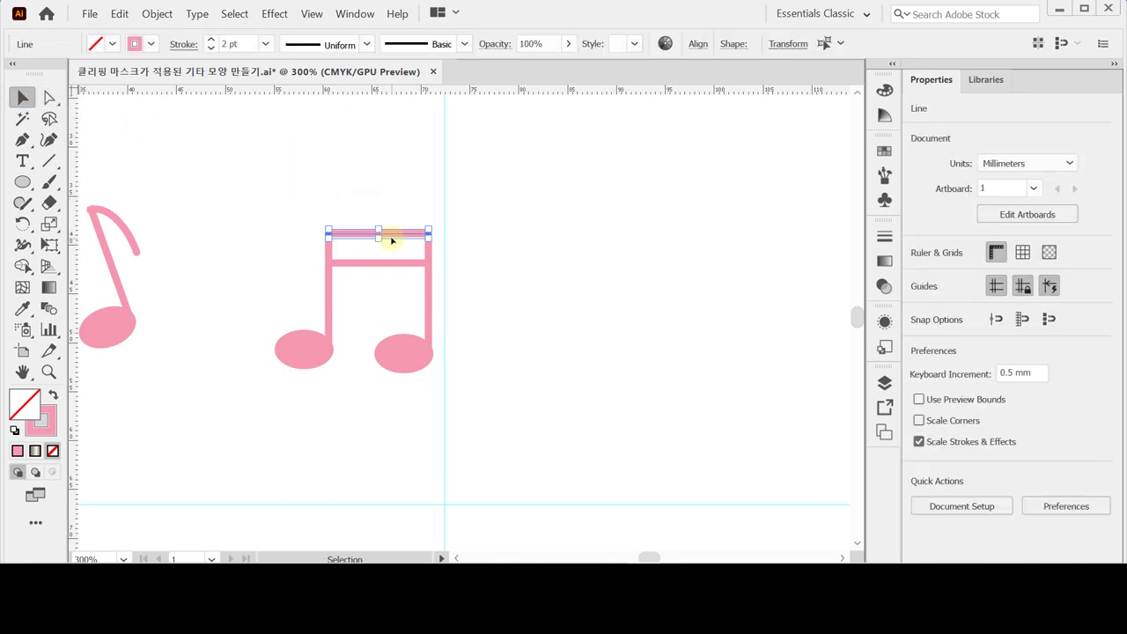
{"action": "left_click", "coordinate": [417, 198]}
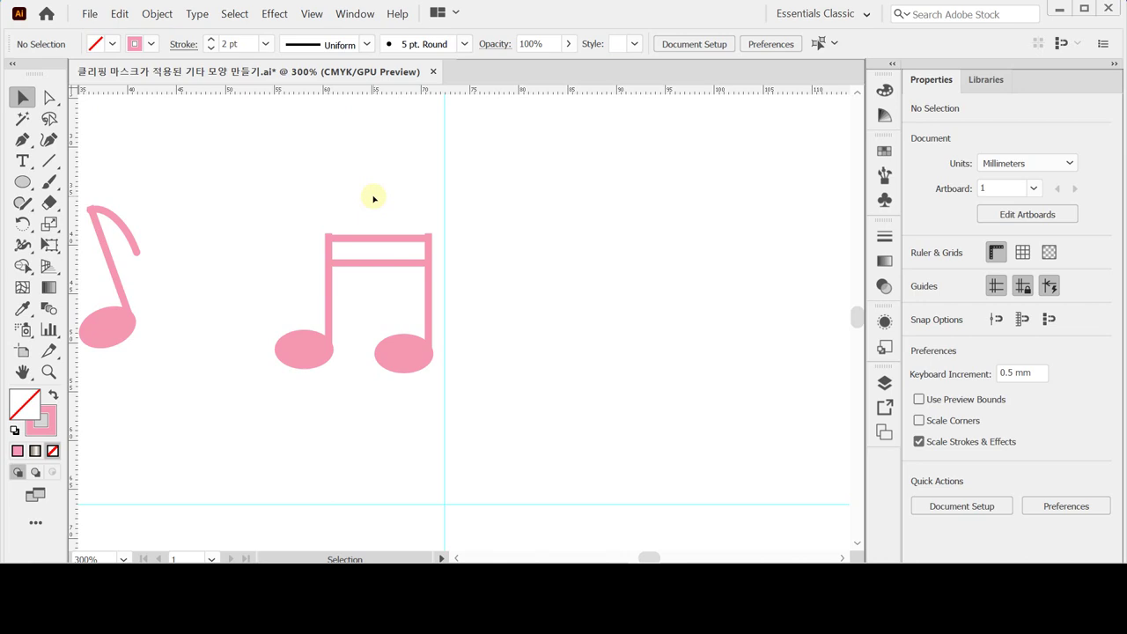
Convert the double-beamed note's parts to filled outlines with Expand Shape or stroke outlining and unite them into one pink shape
{"action": "left_click", "coordinate": [374, 236]}
{"action": "key", "text": "ctrl+equal"}
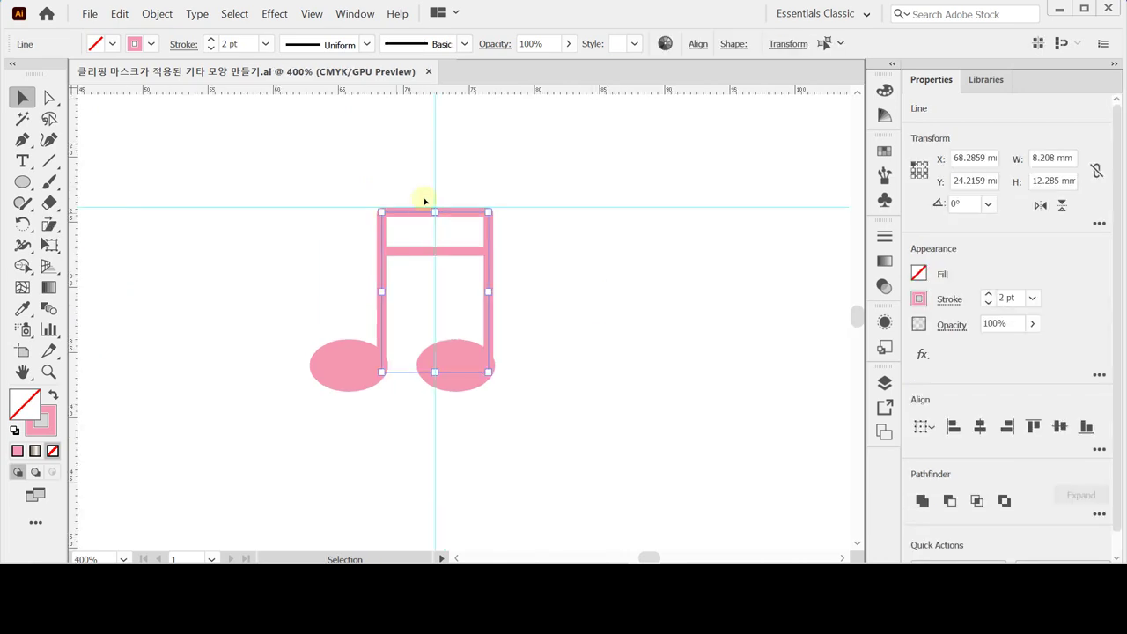
{"action": "mouse_move", "coordinate": [236, 195]}
{"action": "left_mouse_down"}
{"action": "mouse_move", "coordinate": [490, 415]}
{"action": "mouse_move", "coordinate": [537, 407]}
{"action": "left_mouse_up"}
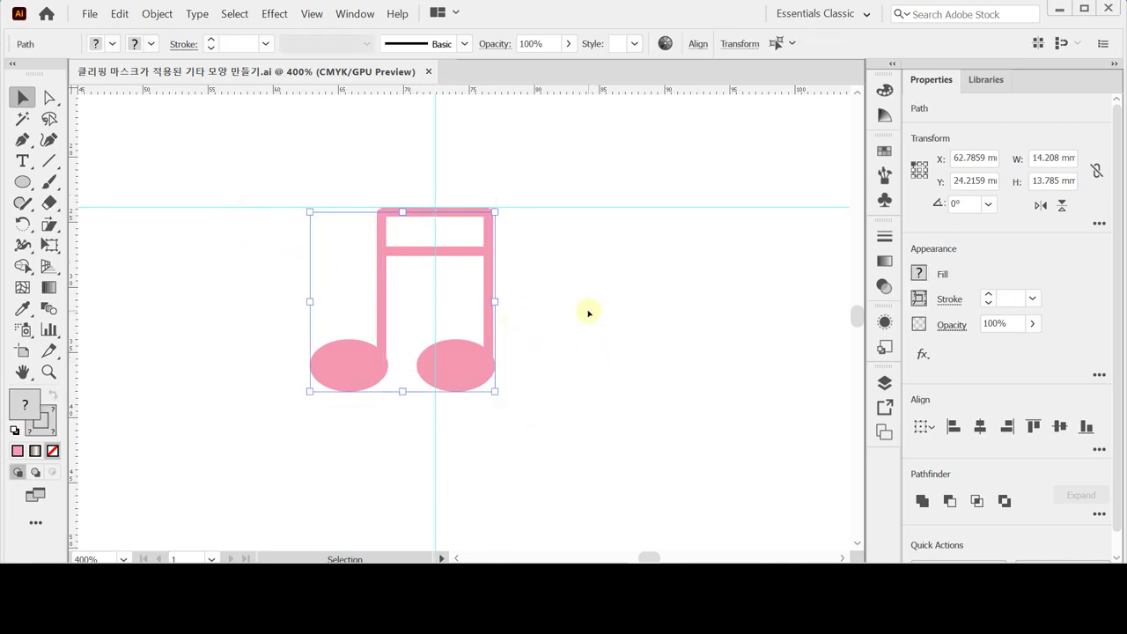
{"action": "left_click", "coordinate": [156, 14]}
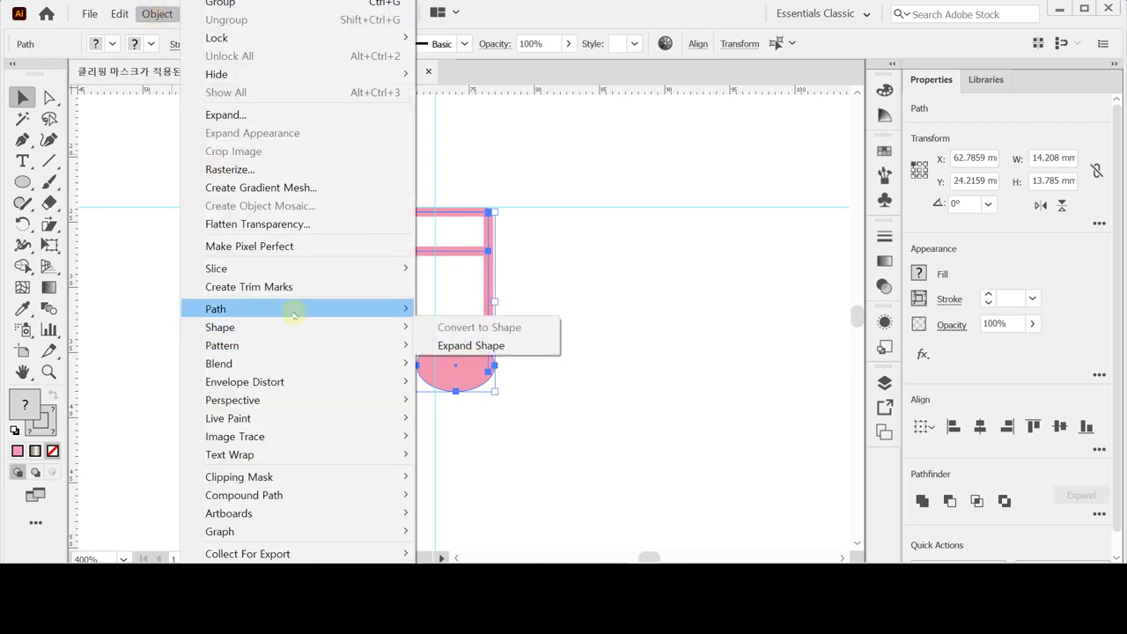
{"action": "mouse_move", "coordinate": [326, 314]}
{"action": "left_click", "coordinate": [502, 349]}
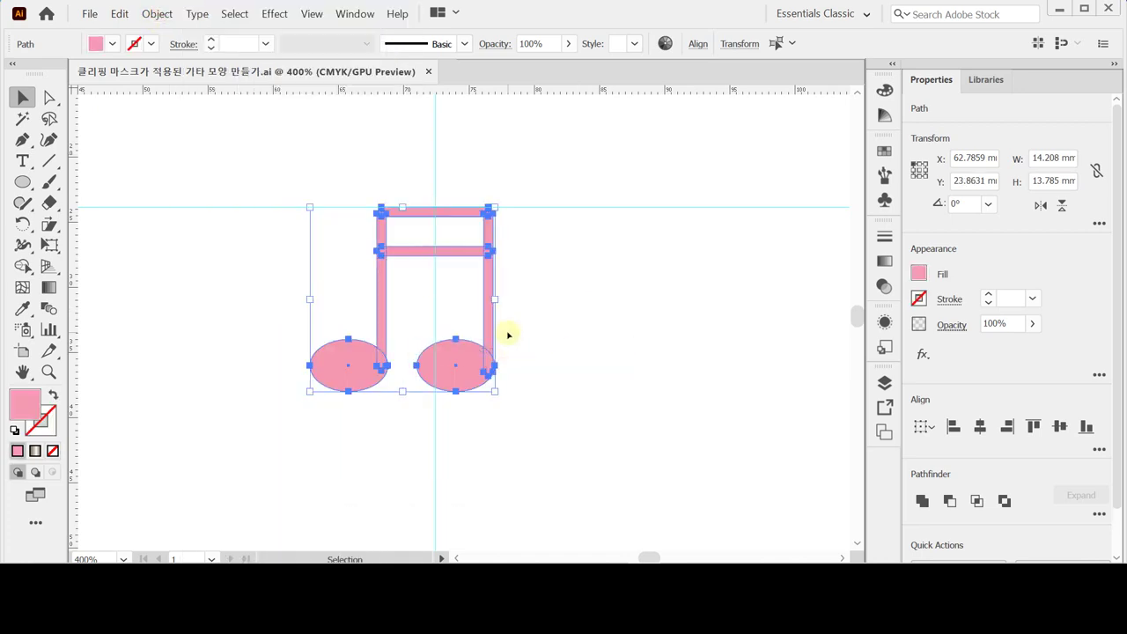
{"action": "left_click", "coordinate": [922, 500]}
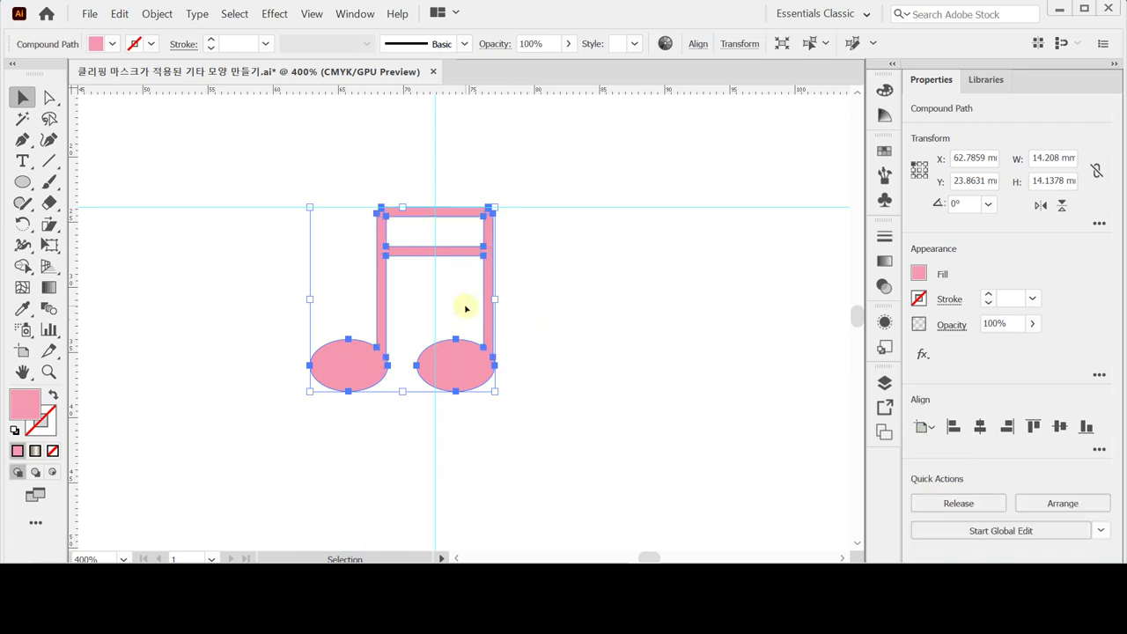
Shear the united double-beamed note by 20° along the Horizontal axis
{"action": "left_click", "coordinate": [42, 227]}
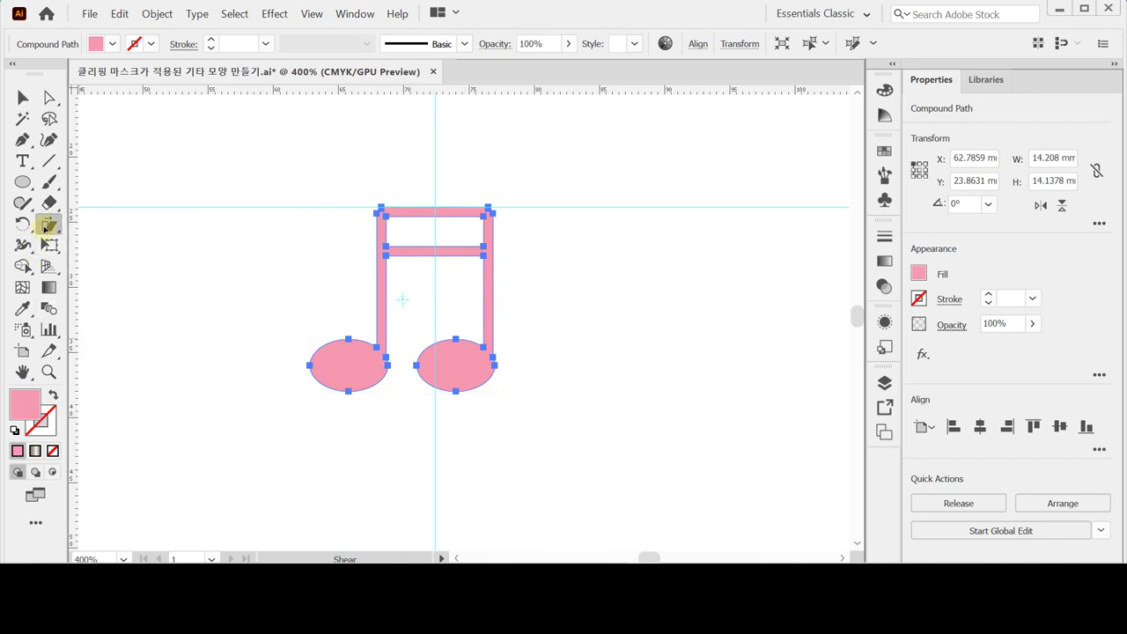
{"action": "double_click", "coordinate": [44, 227]}
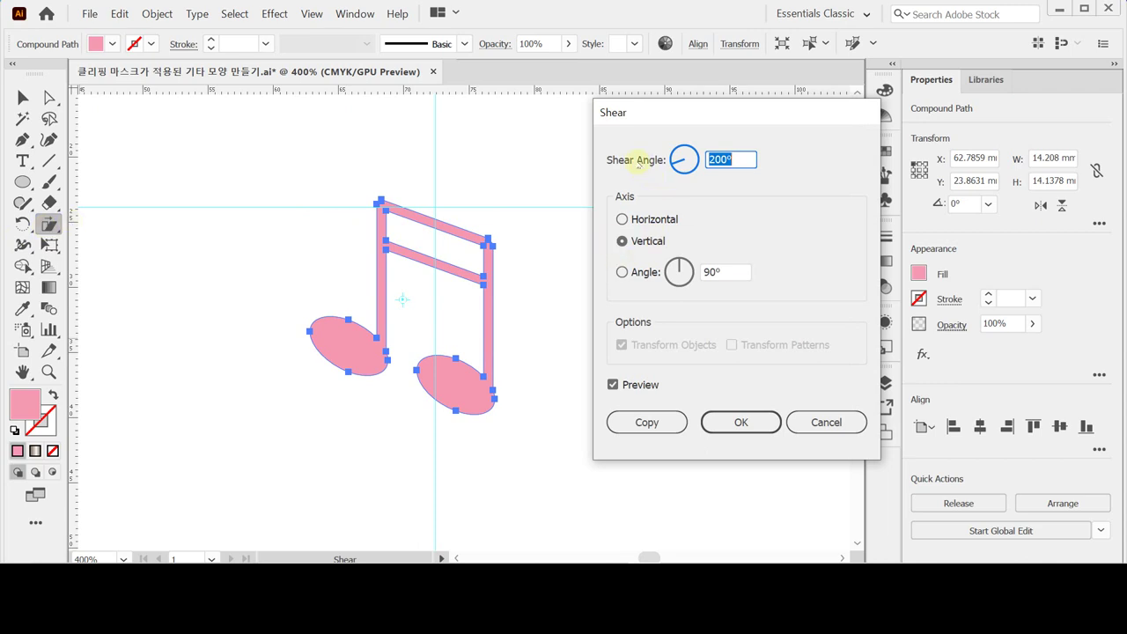
{"action": "type", "text": "20"}
{"action": "key", "text": "Tab"}
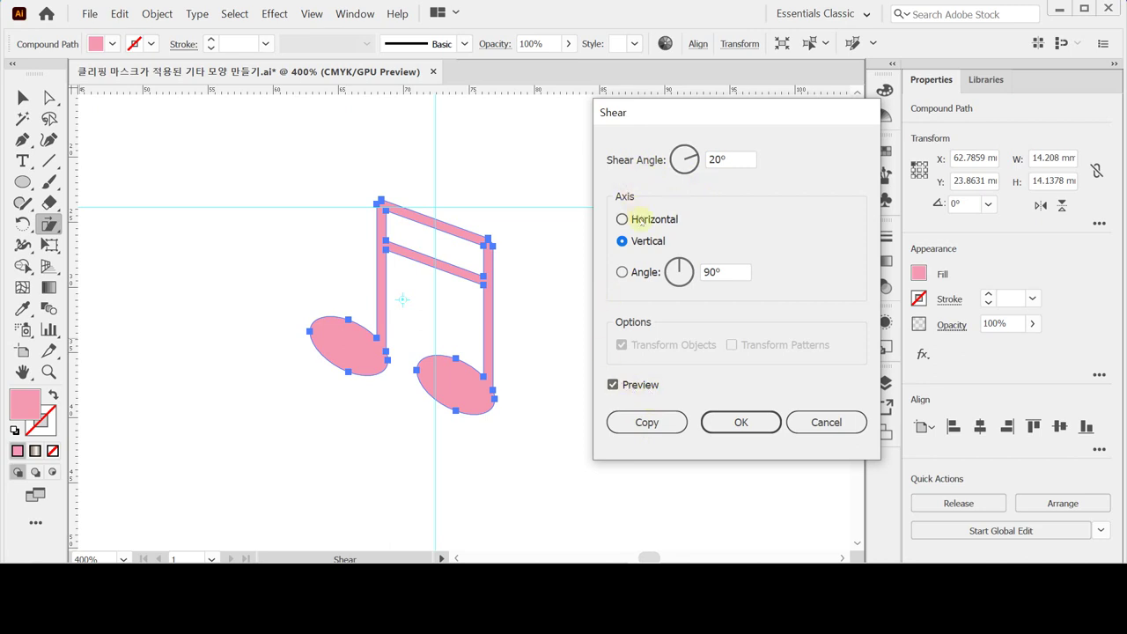
{"action": "left_click", "coordinate": [641, 221]}
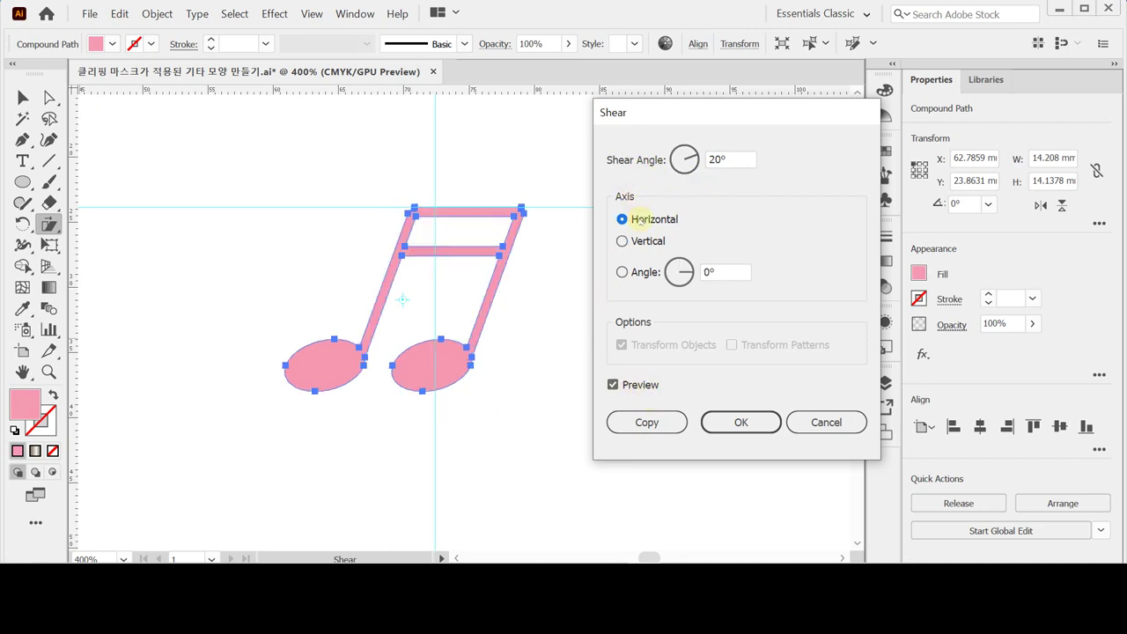
{"action": "left_click", "coordinate": [740, 422]}
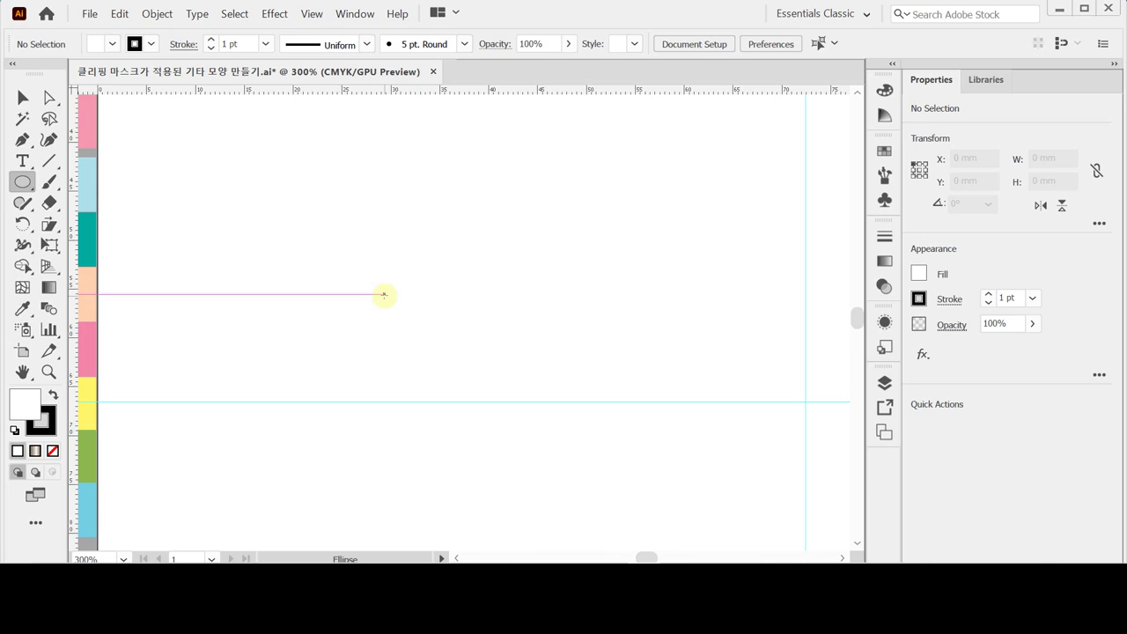
Create a 9 × 9 mm circle with white fill and 1 pt black stroke above the horizontal guide
{"action": "left_click", "coordinate": [384, 295]}
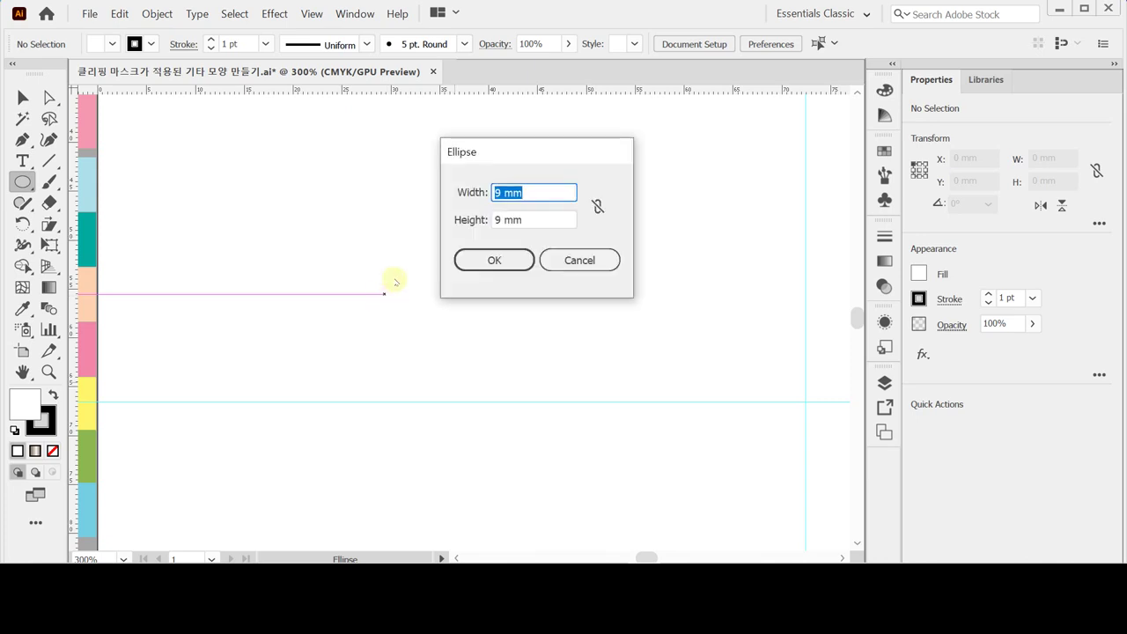
{"action": "left_click", "coordinate": [510, 261]}
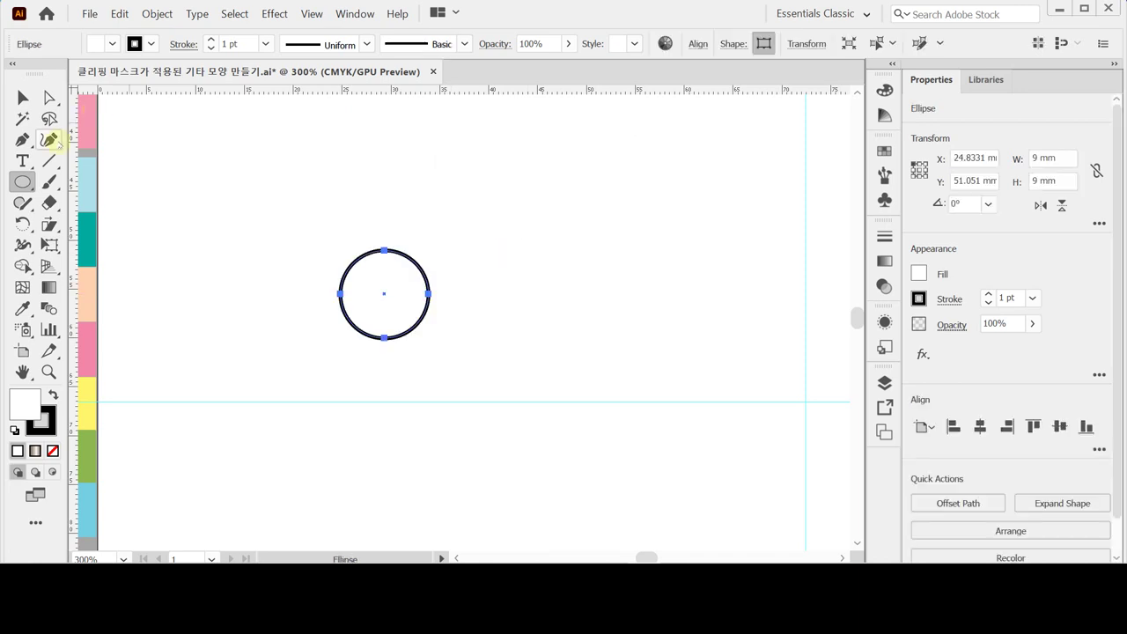
{"action": "left_click", "coordinate": [22, 139]}
{"action": "left_click_drag", "start_coordinate": [417, 370], "coordinate": [402, 317]}
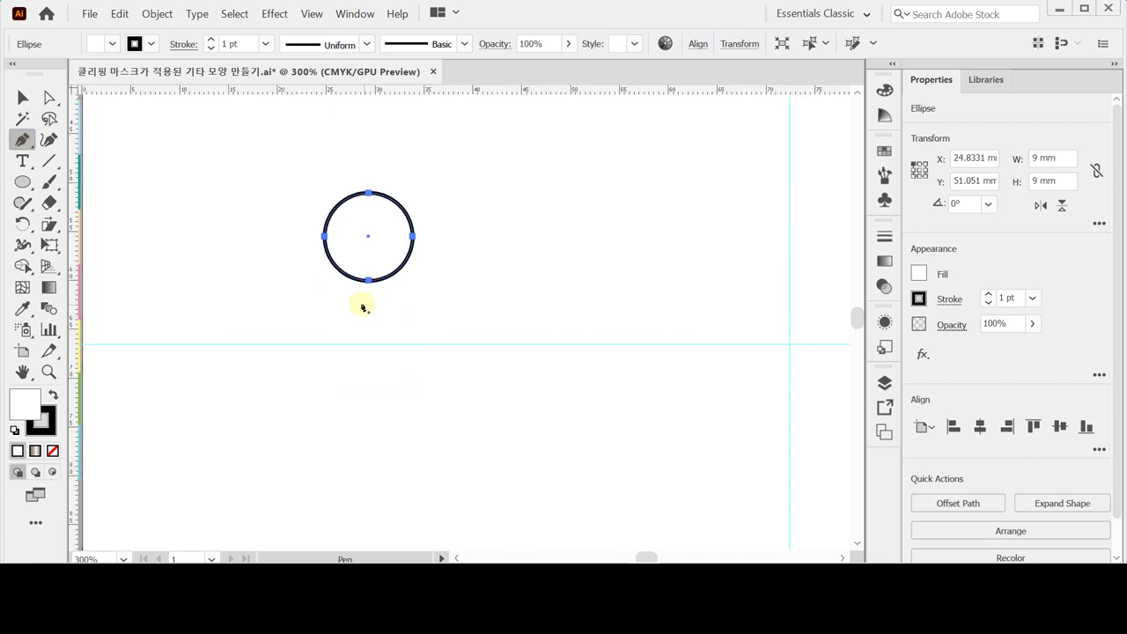
{"action": "left_click_drag", "start_coordinate": [425, 302], "coordinate": [405, 289]}
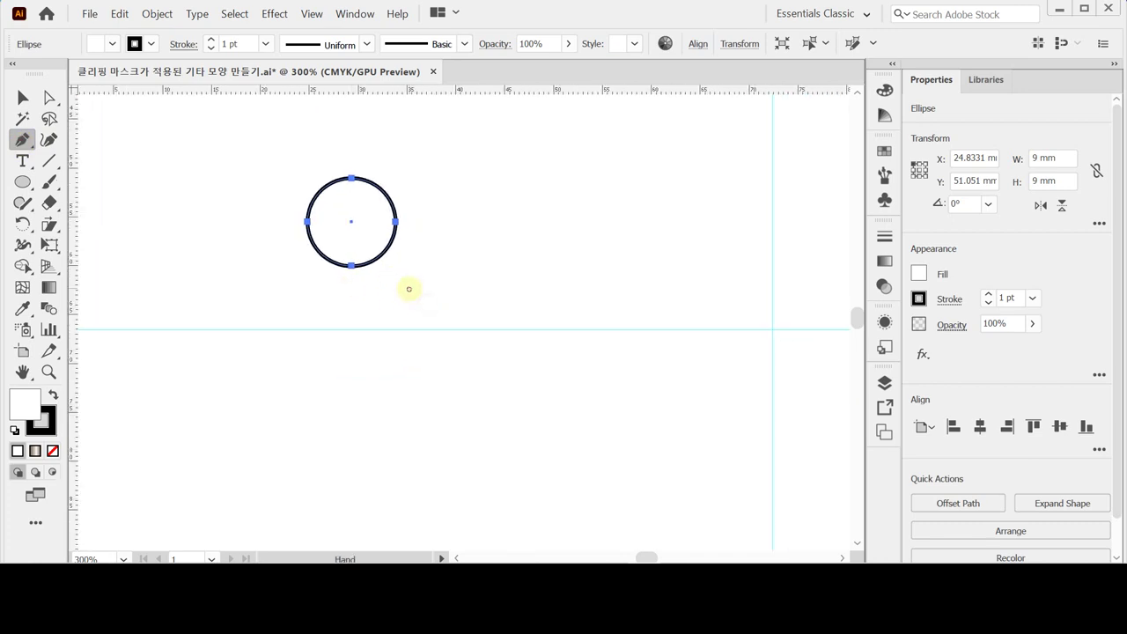
{"action": "left_click", "coordinate": [466, 271], "text": "ctrl"}
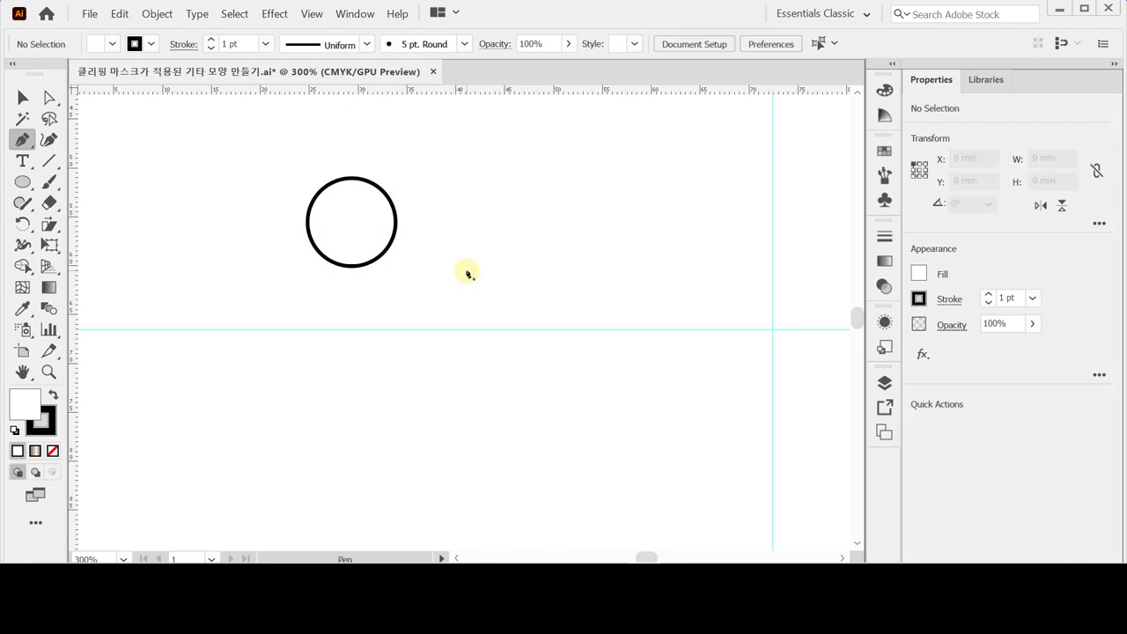
Paste the long open S-curve, about 55.6 mm wide and 37 mm high, with its curled end inside the circle
{"action": "key", "text": "ctrl+v"}
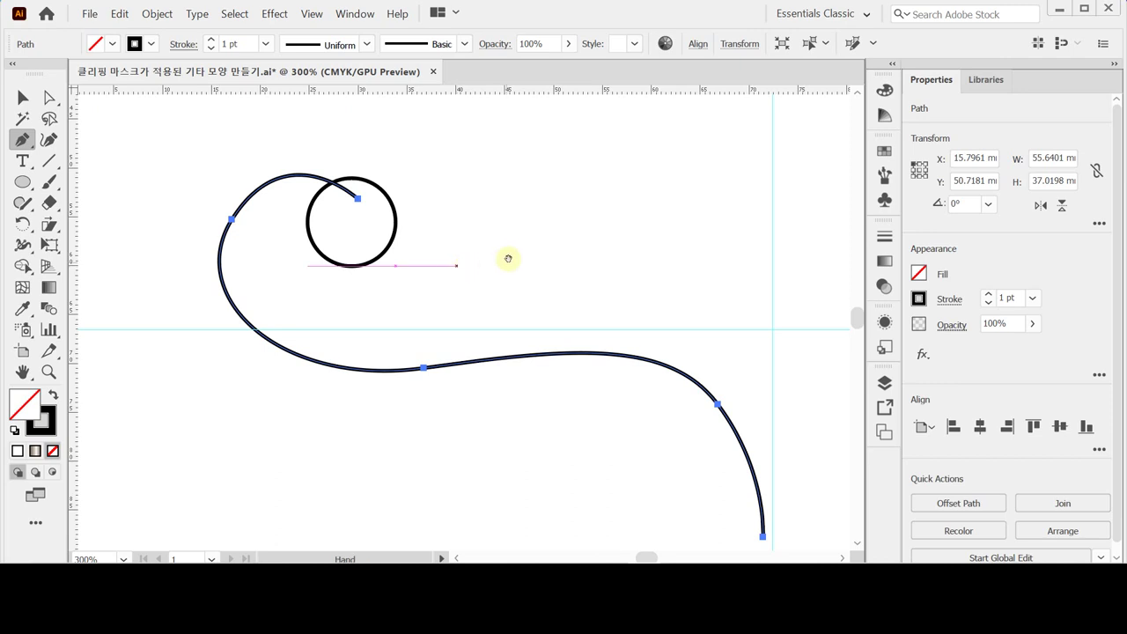
{"action": "left_click_drag", "start_coordinate": [508, 259], "coordinate": [480, 221]}
{"action": "left_click", "coordinate": [466, 410], "text": "ctrl"}
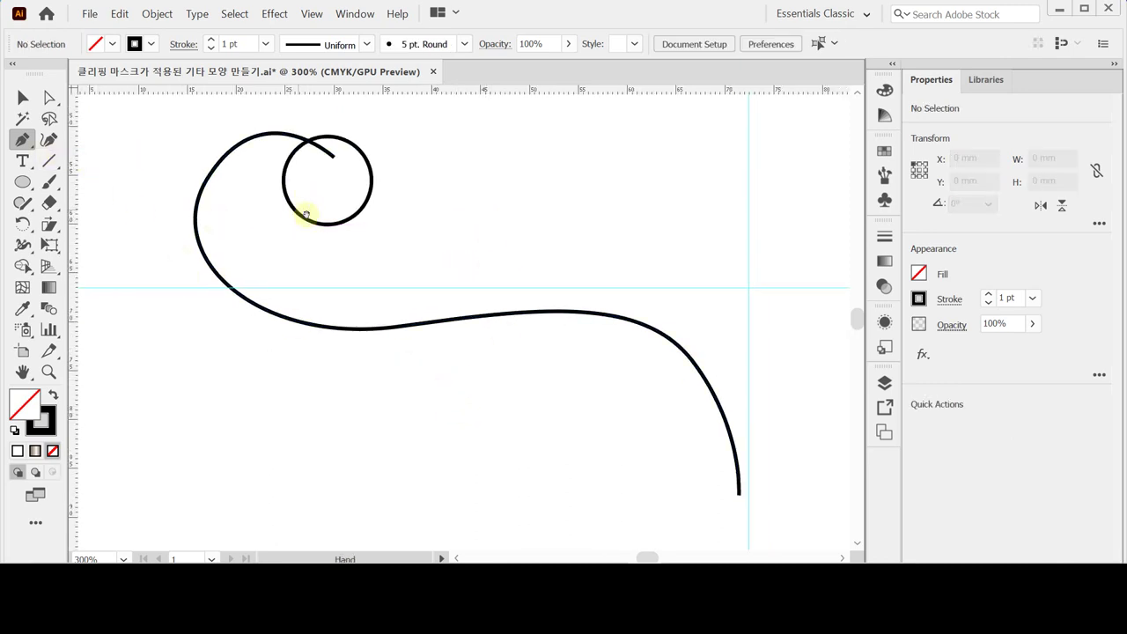
{"action": "key", "text": "space"}
{"action": "left_click_drag", "start_coordinate": [314, 218], "coordinate": [333, 229]}
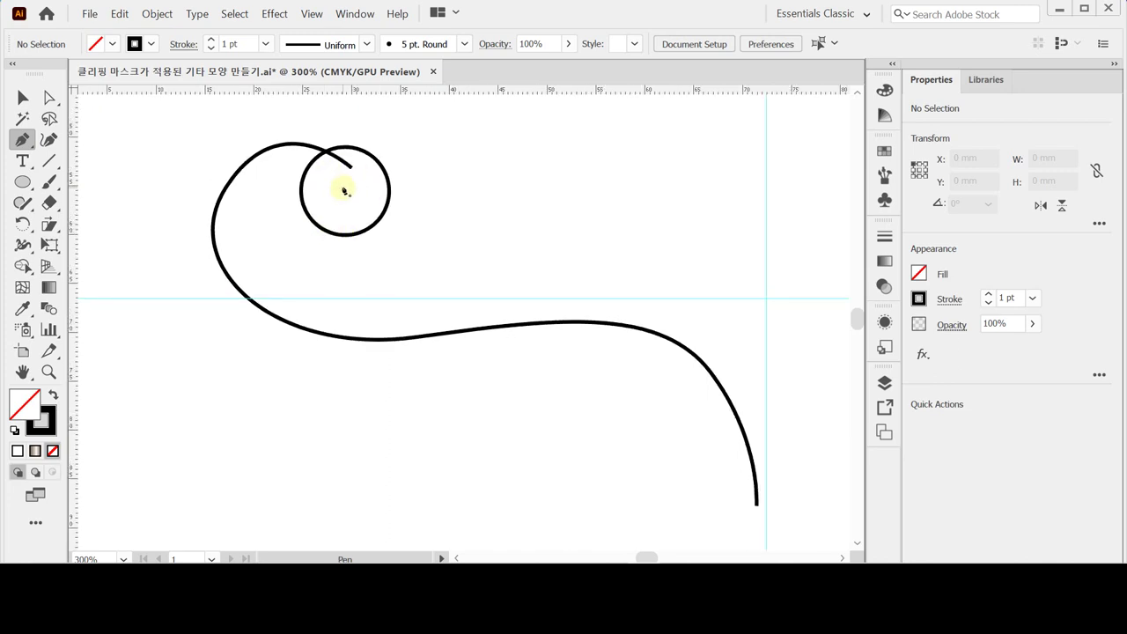
Draw a second five-point S-curve with the Pen tool alongside the pasted one, from inside the circle to its lower end, and select it
{"action": "left_click_drag", "start_coordinate": [343, 187], "coordinate": [213, 276]}
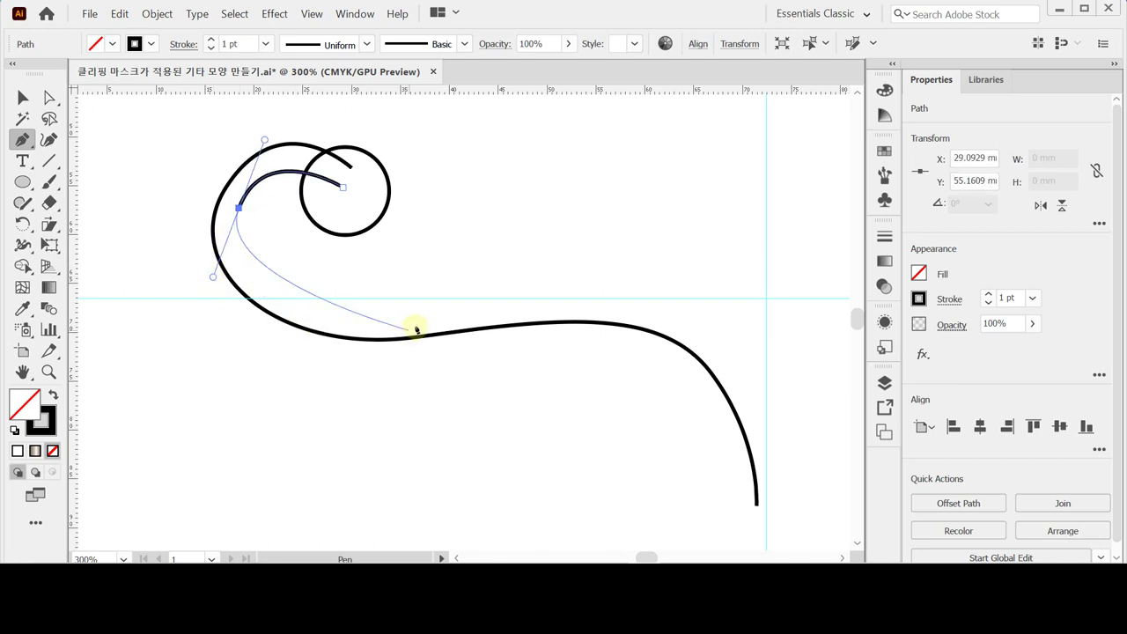
{"action": "left_click_drag", "start_coordinate": [421, 319], "coordinate": [516, 307]}
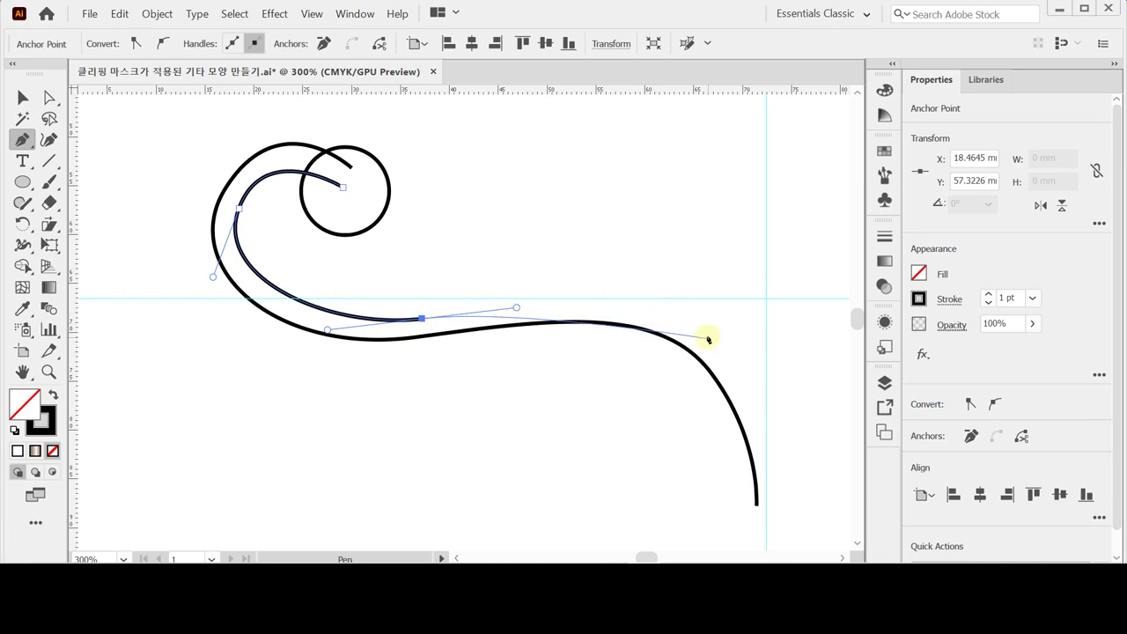
{"action": "left_click_drag", "start_coordinate": [694, 332], "coordinate": [754, 381]}
{"action": "left_click_drag", "start_coordinate": [766, 502], "coordinate": [762, 535]}
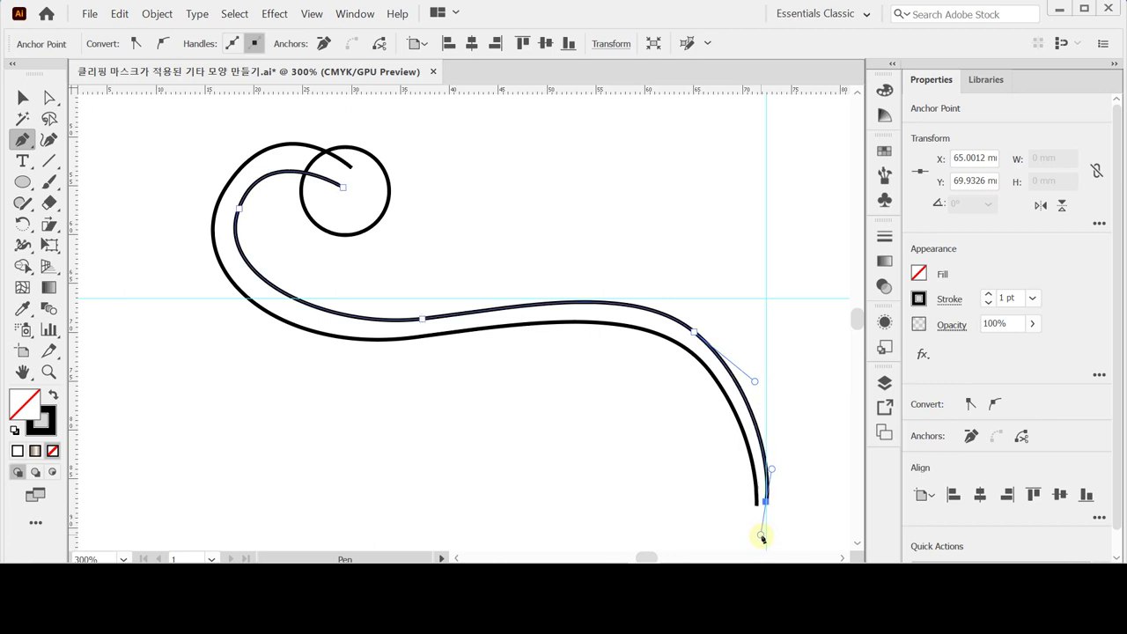
{"action": "key", "text": "ctrl"}
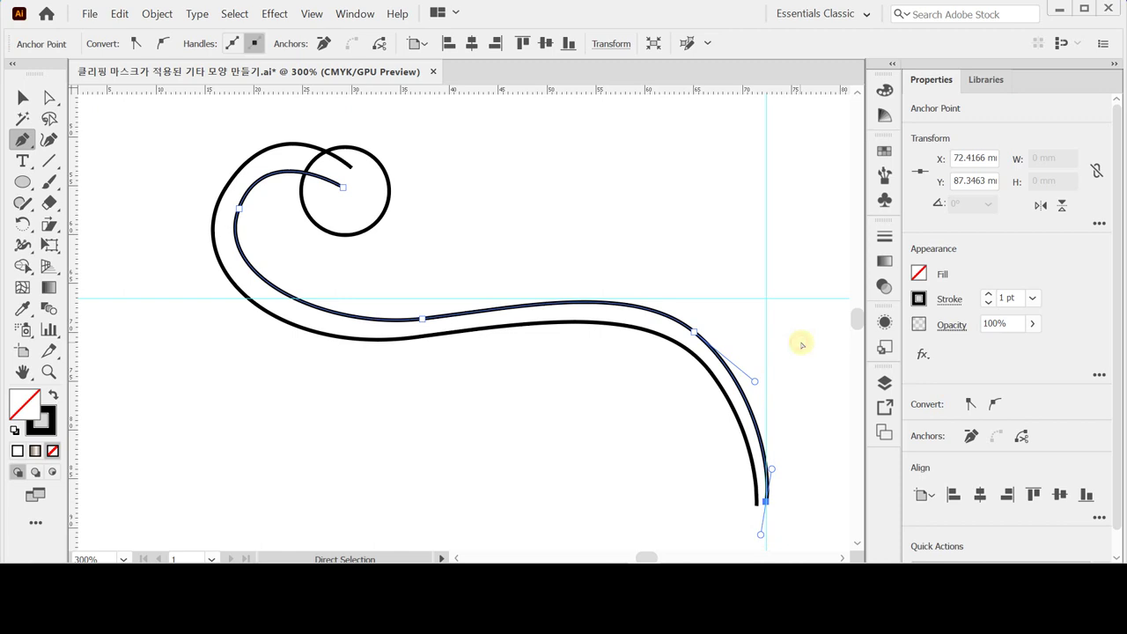
{"action": "left_click", "coordinate": [801, 344], "text": "ctrl"}
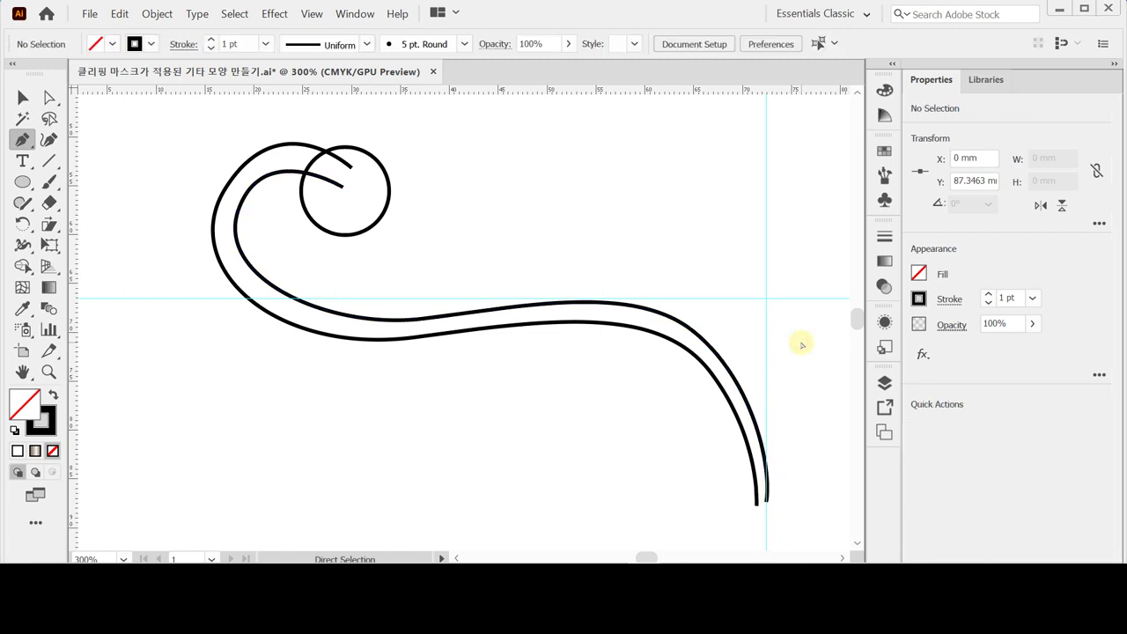
{"action": "left_click", "coordinate": [725, 364], "text": "ctrl"}
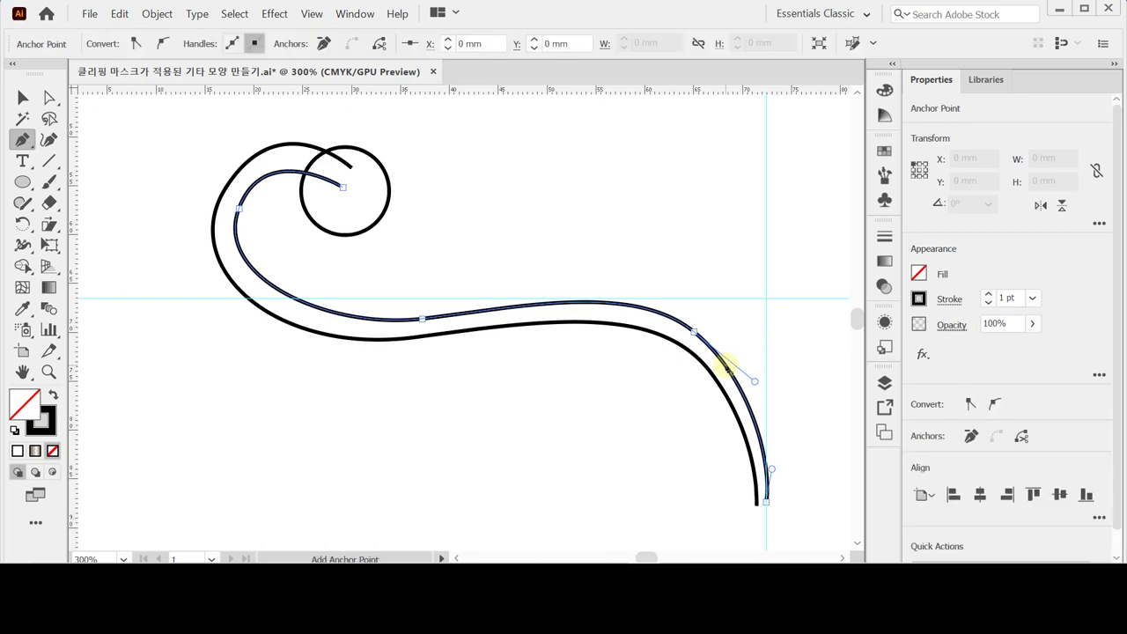
Delete the five-point S-curve just drawn alongside the pasted one
{"action": "key", "text": "Delete"}
{"action": "left_click", "coordinate": [699, 385], "text": "ctrl"}
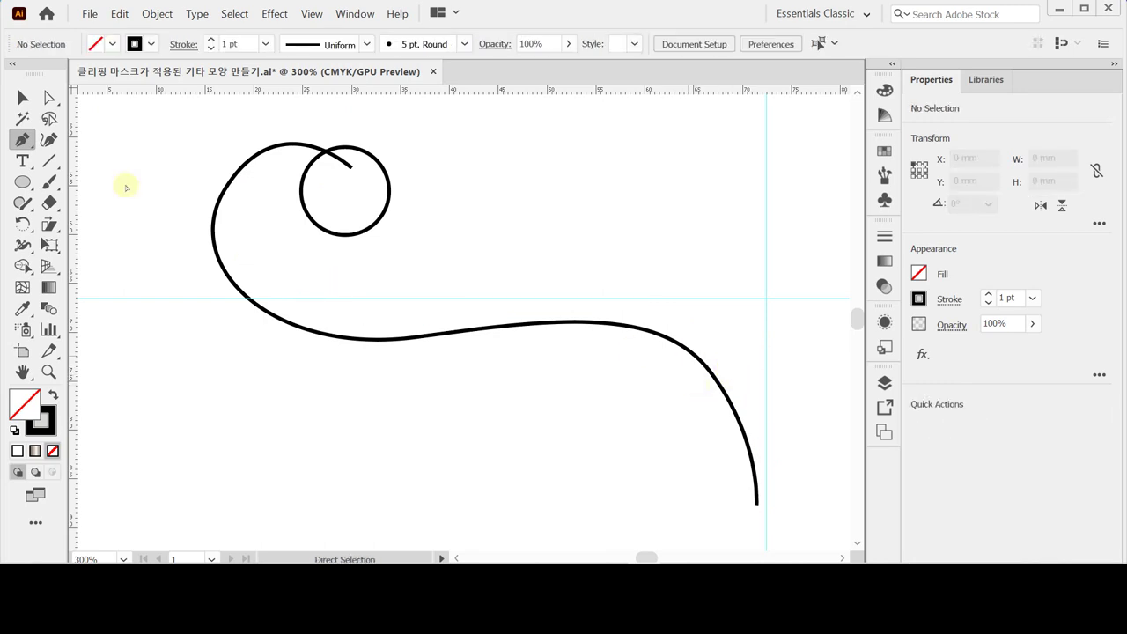
{"action": "left_click", "coordinate": [19, 97]}
{"action": "left_click_drag", "start_coordinate": [165, 206], "coordinate": [246, 267]}
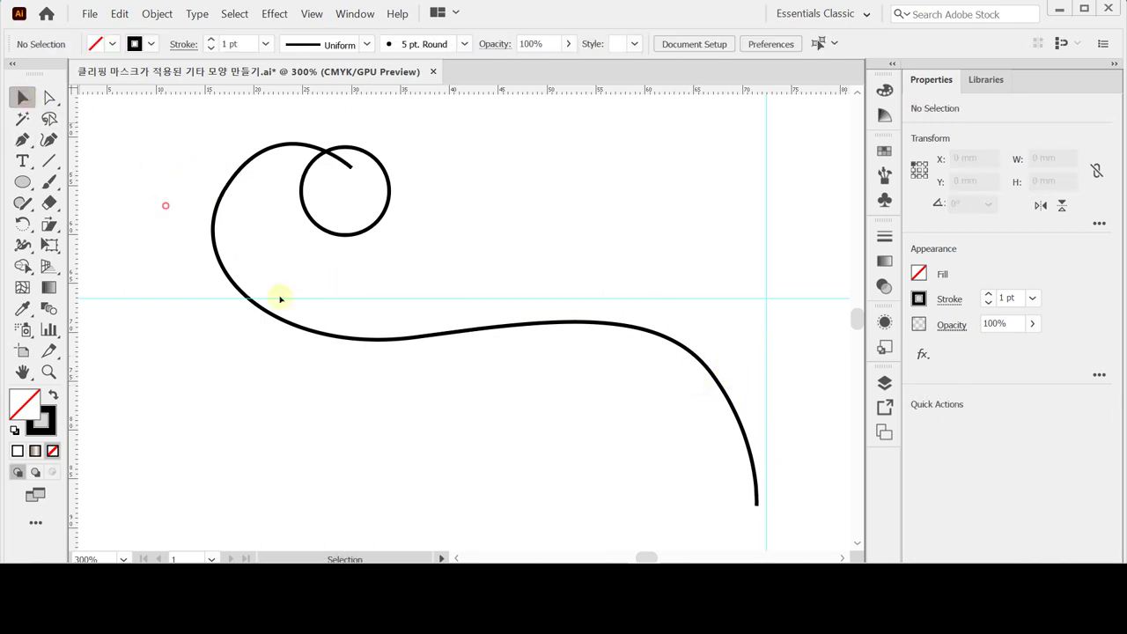
Give the remaining S-curve a pale cyan stroke of C 20, M 0, Y 0, K 0 with a weight of 12 pt
{"action": "left_click", "coordinate": [706, 337]}
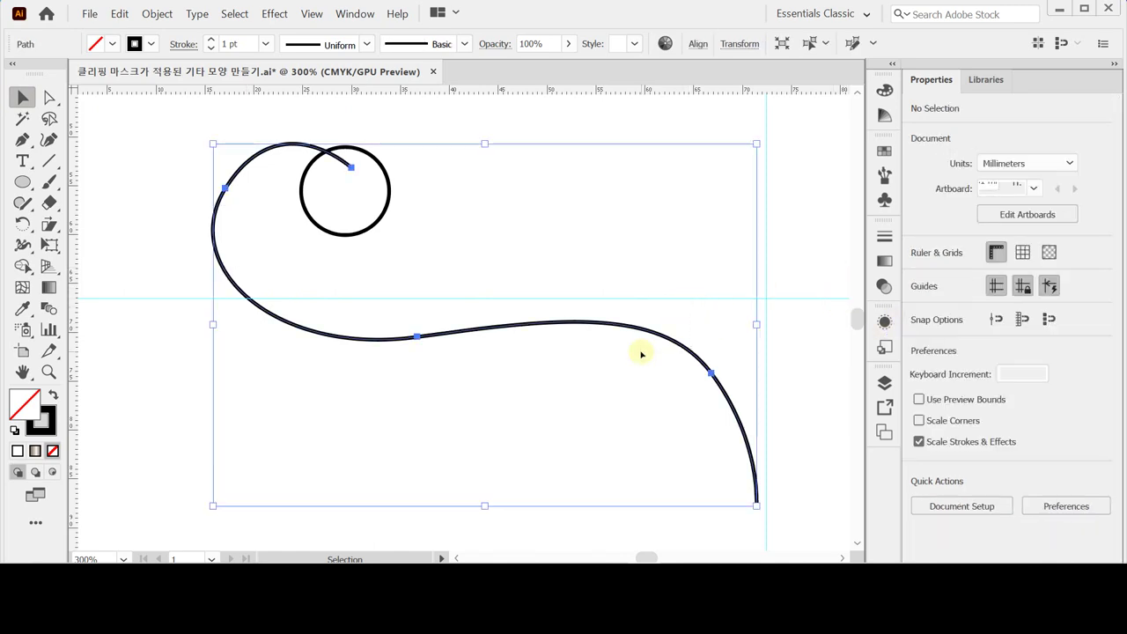
{"action": "left_click", "coordinate": [919, 298]}
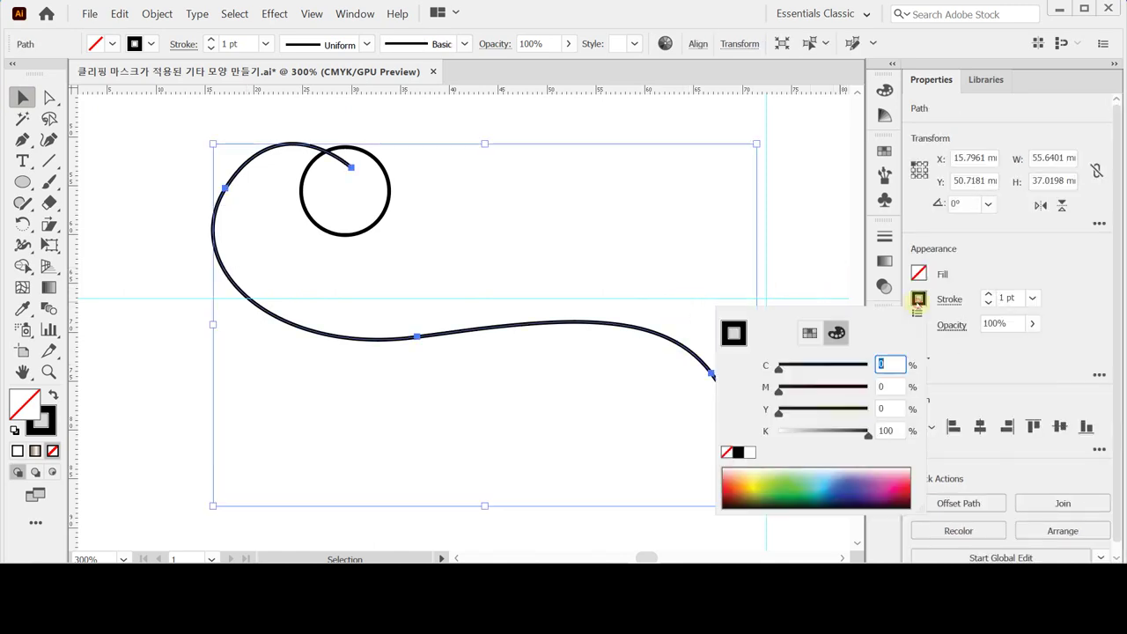
{"action": "left_click", "coordinate": [919, 299]}
{"action": "left_click", "coordinate": [919, 298]}
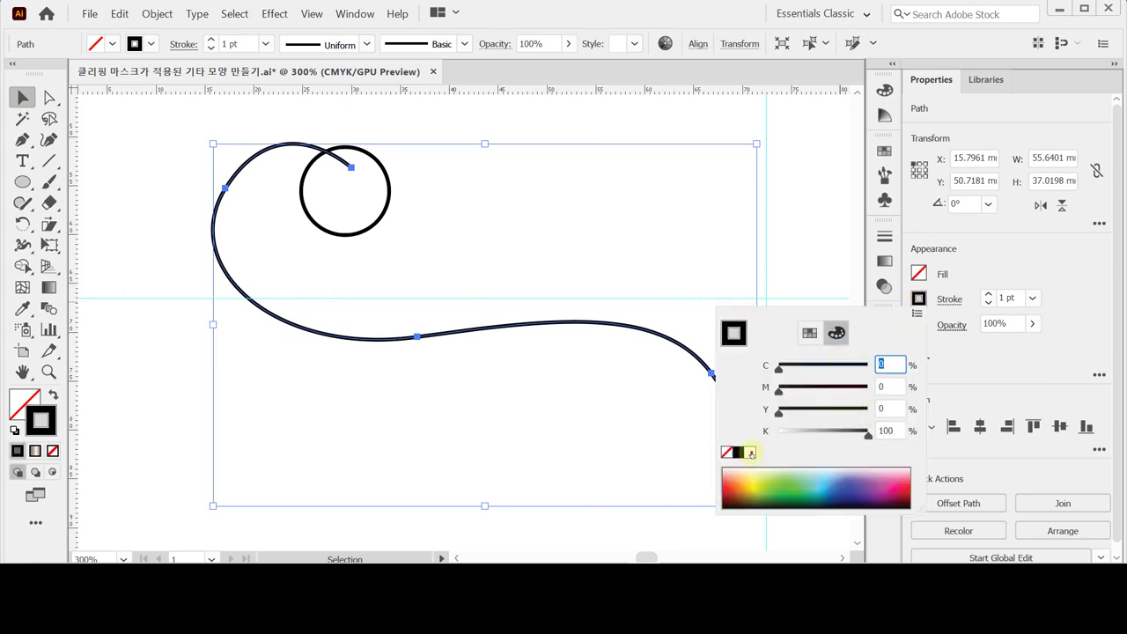
{"action": "left_click", "coordinate": [750, 451]}
{"action": "left_click", "coordinate": [879, 364]}
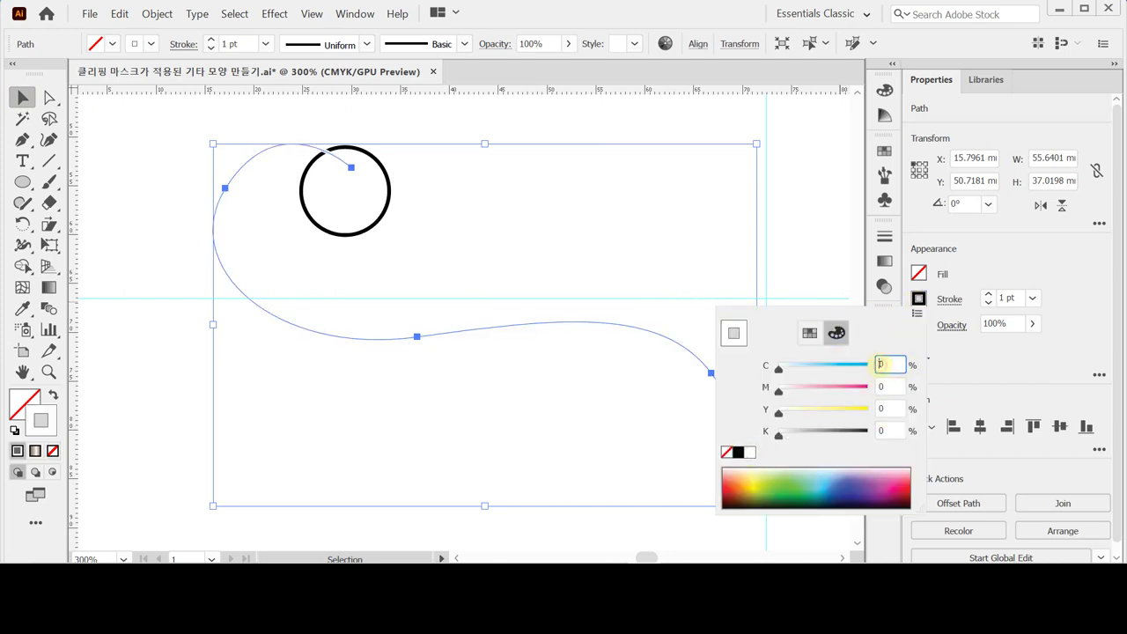
{"action": "type", "text": "20"}
{"action": "key", "text": "Return"}
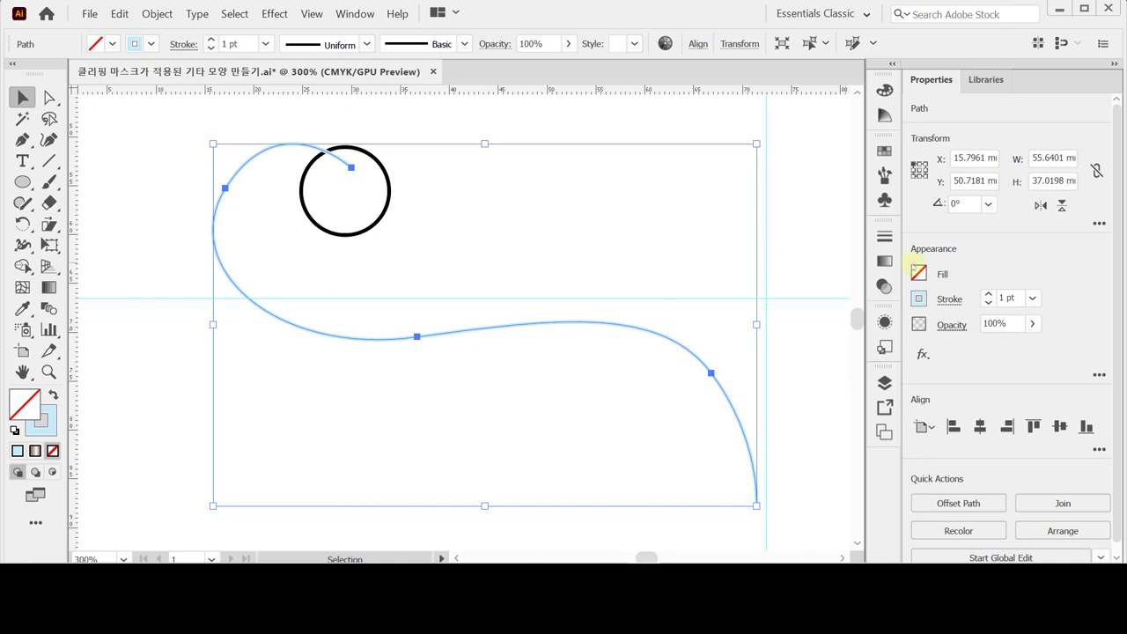
{"action": "left_click", "coordinate": [1032, 298]}
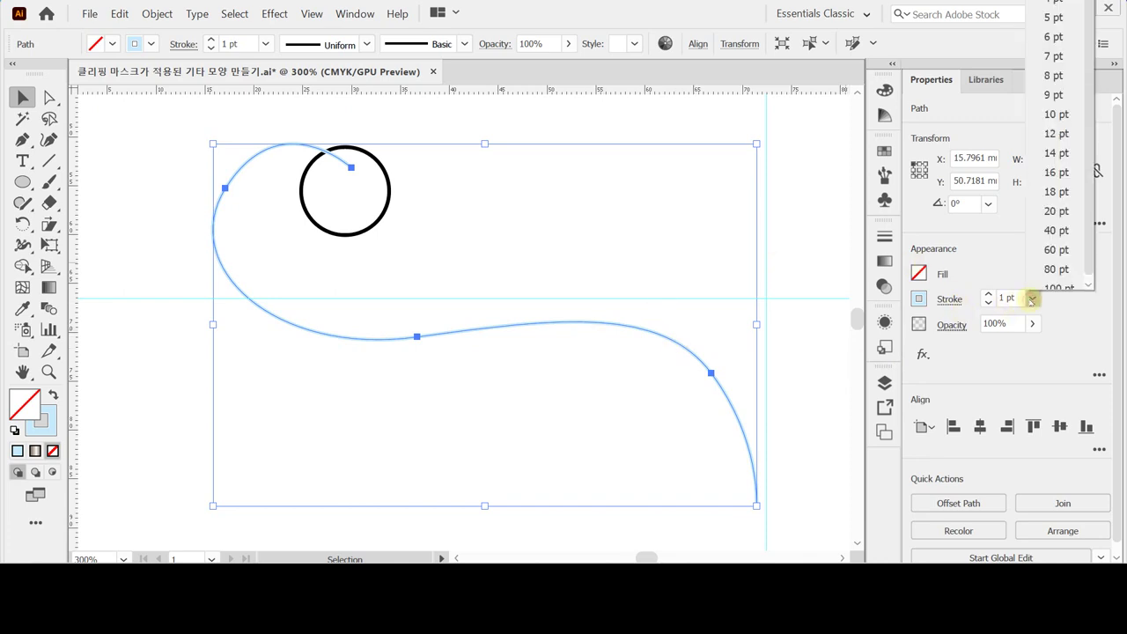
{"action": "left_click", "coordinate": [1058, 134]}
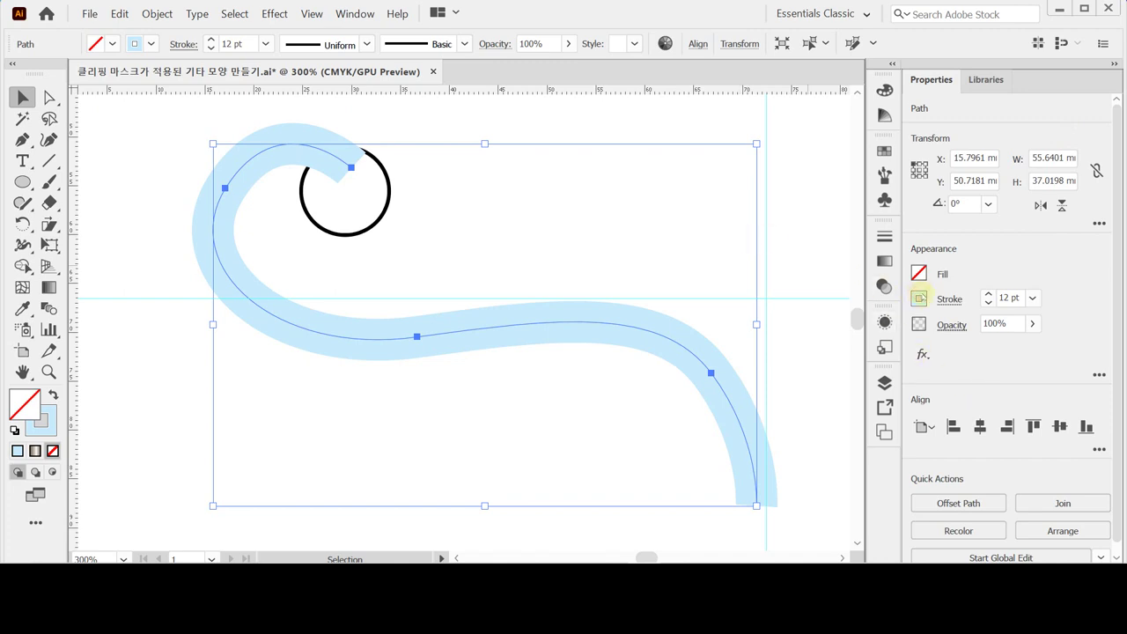
Deepen the 12 pt S-curve's stroke to a stronger light blue by raising only its cyan value
{"action": "left_click", "coordinate": [918, 299]}
{"action": "type", "text": "50"}
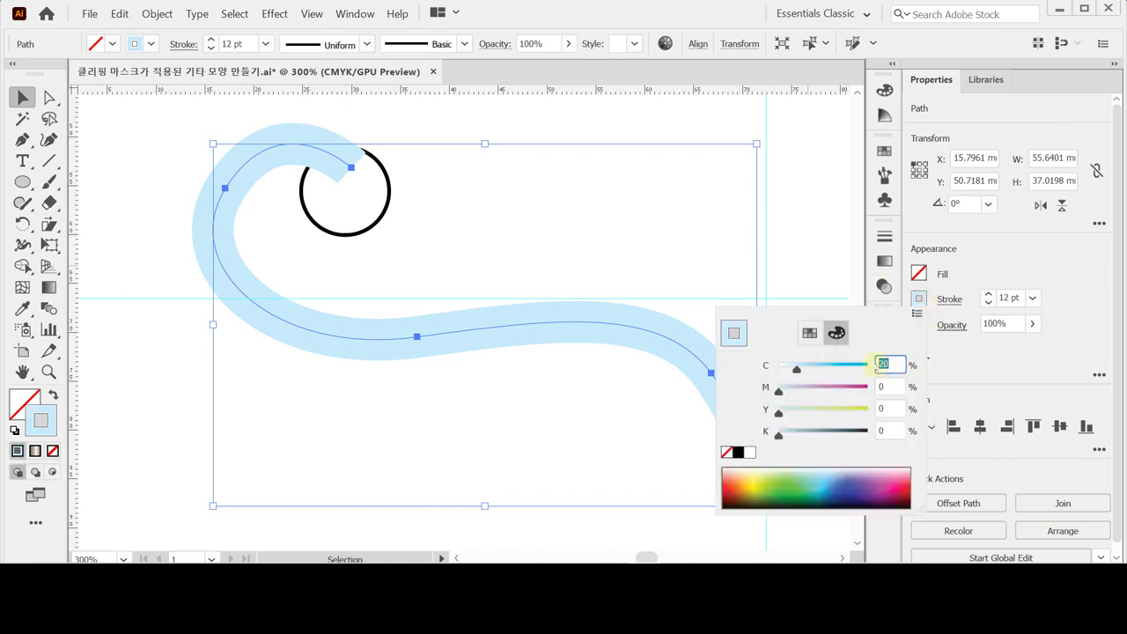
{"action": "key", "text": "Return"}
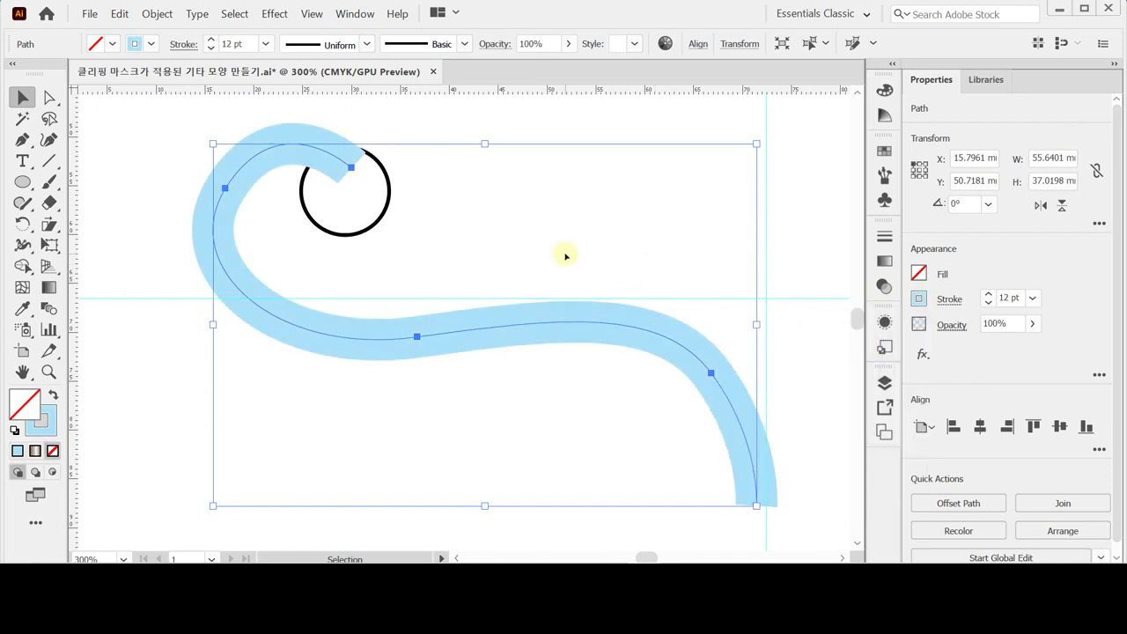
{"action": "key", "text": "ctrl+shift+b"}
{"action": "key", "text": "ctrl+minus"}
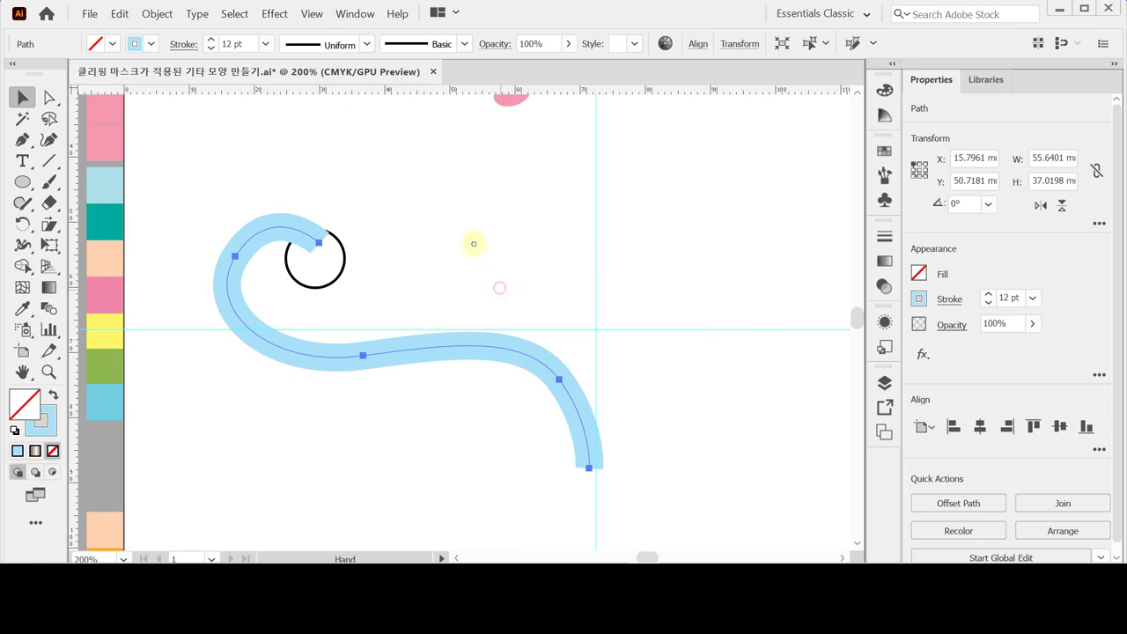
{"action": "left_click_drag", "start_coordinate": [470, 243], "coordinate": [455, 229]}
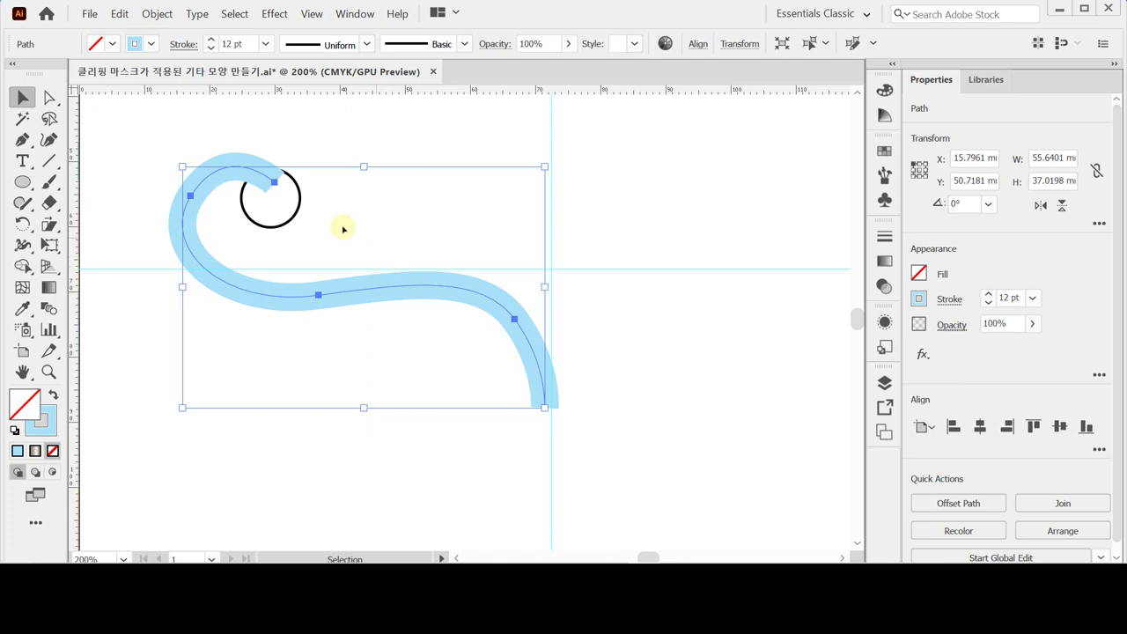
{"action": "left_click", "coordinate": [155, 13]}
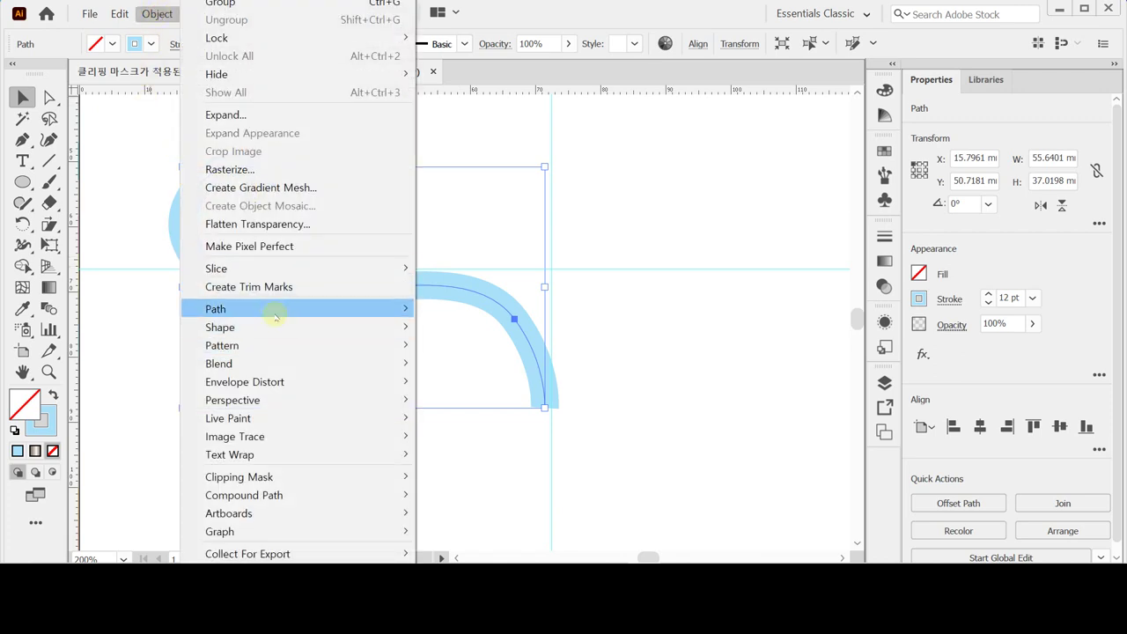
{"action": "mouse_move", "coordinate": [274, 308]}
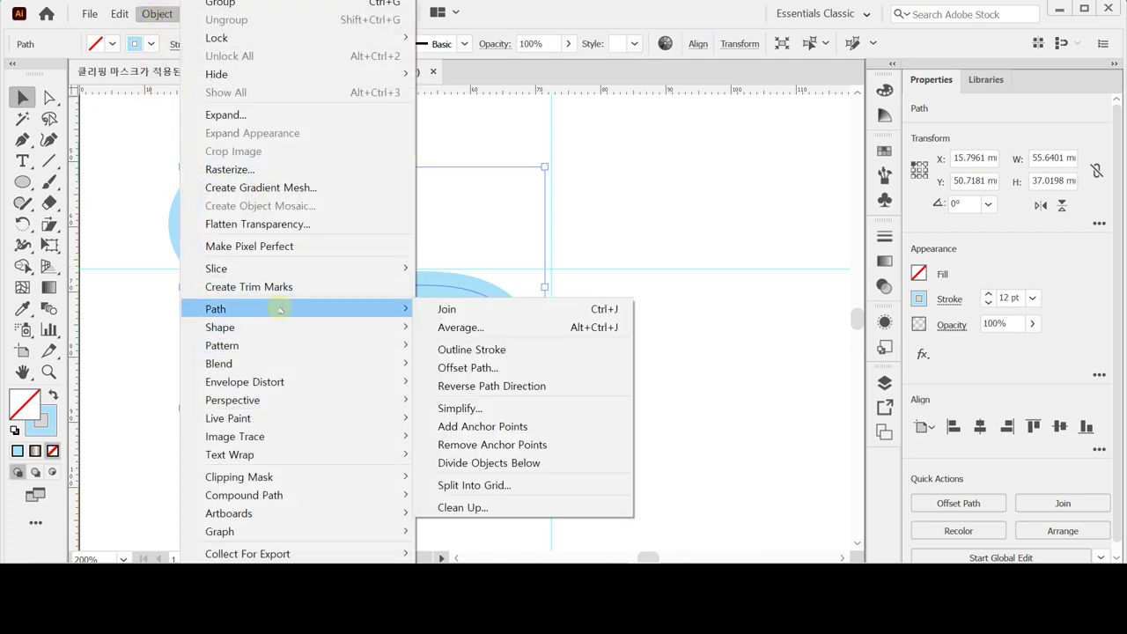
{"action": "left_click", "coordinate": [498, 364]}
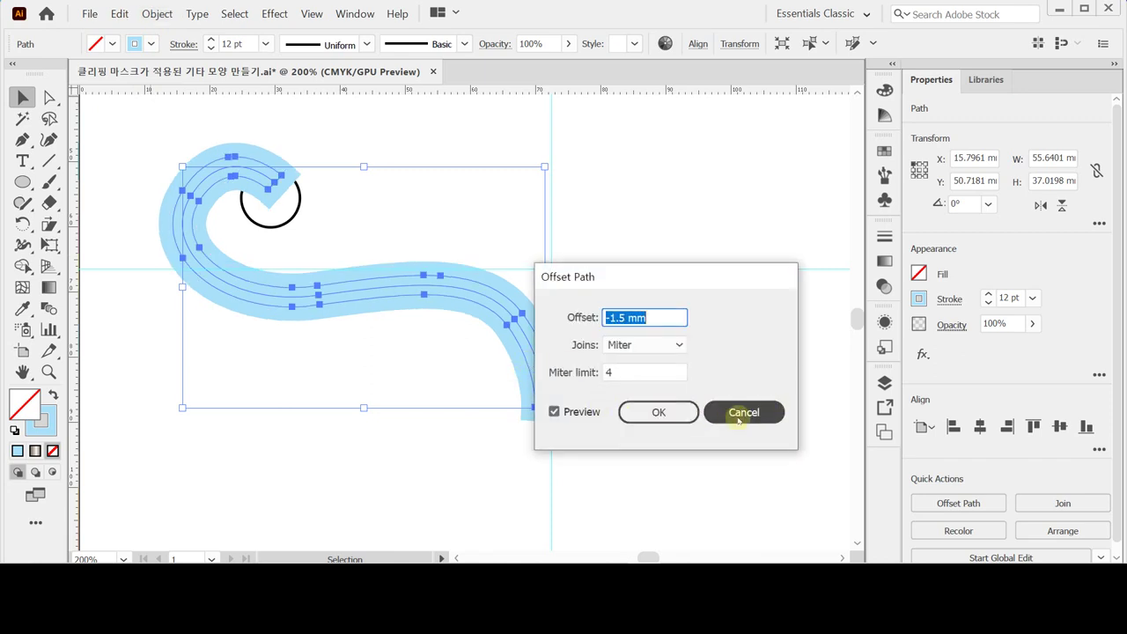
{"action": "left_click", "coordinate": [744, 412]}
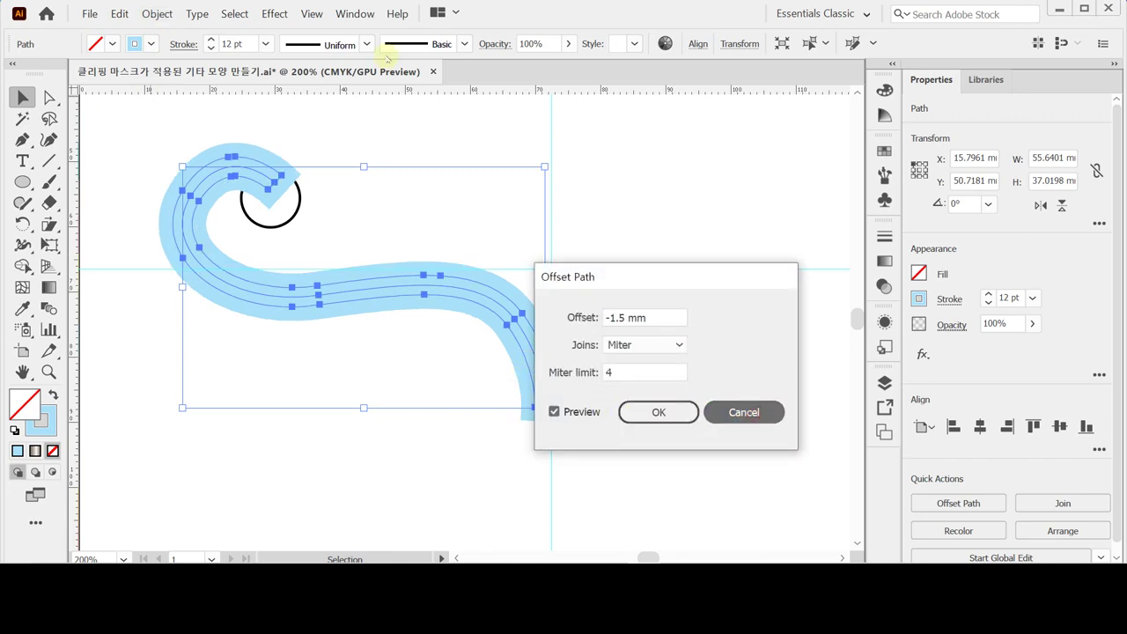
Convert the light-blue S-curve's stroke into a filled shape with Outline Stroke
{"action": "left_click", "coordinate": [157, 13]}
{"action": "mouse_move", "coordinate": [238, 309]}
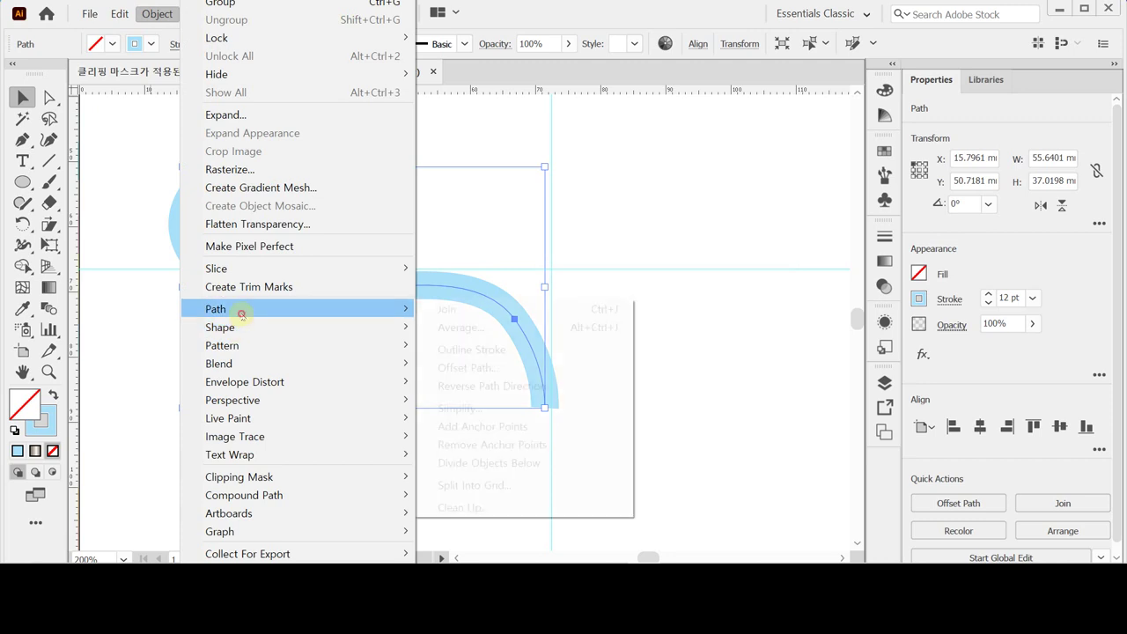
{"action": "left_click", "coordinate": [452, 346]}
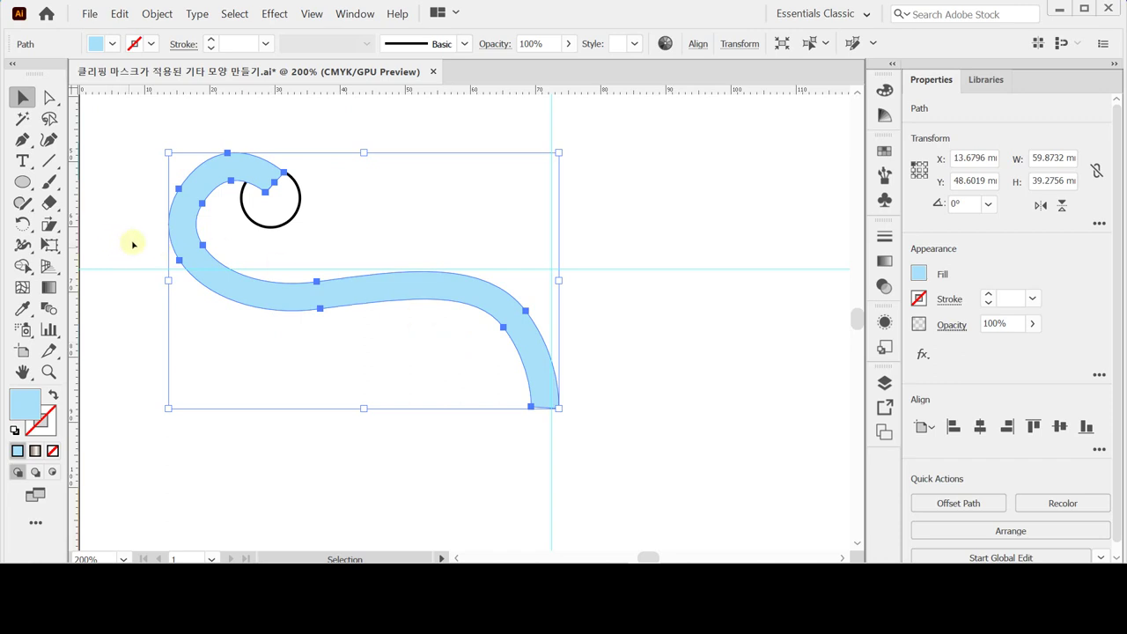
Taper the S-shape's lower end to a point by merging its two end corners and smoothing the curve of the neighbouring inner anchor
{"action": "left_click", "coordinate": [49, 97]}
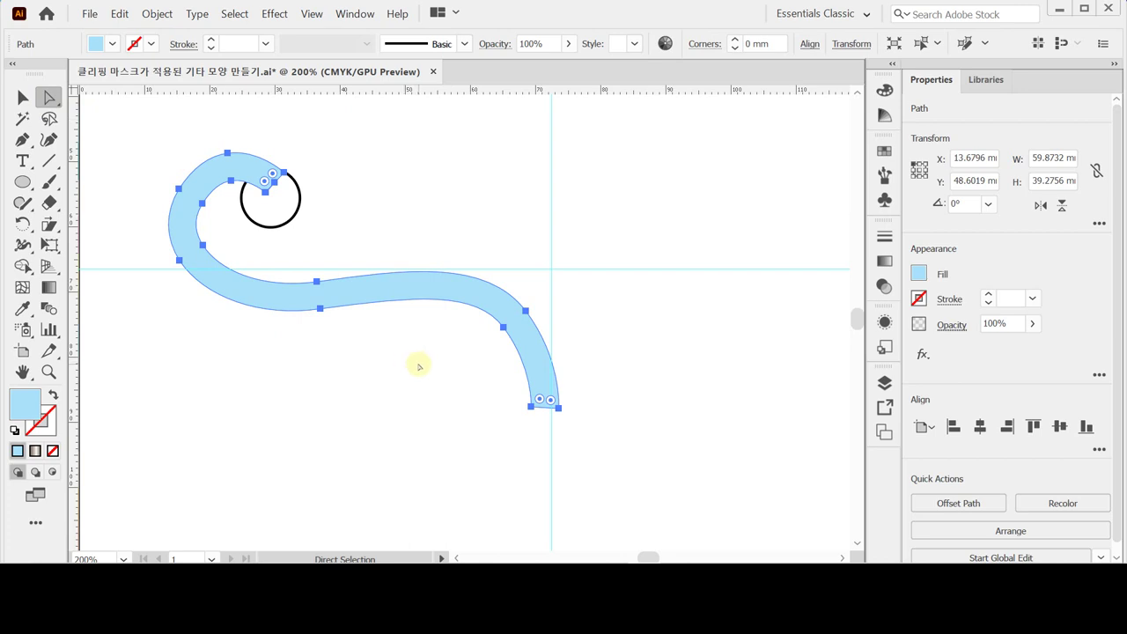
{"action": "left_click", "coordinate": [532, 407]}
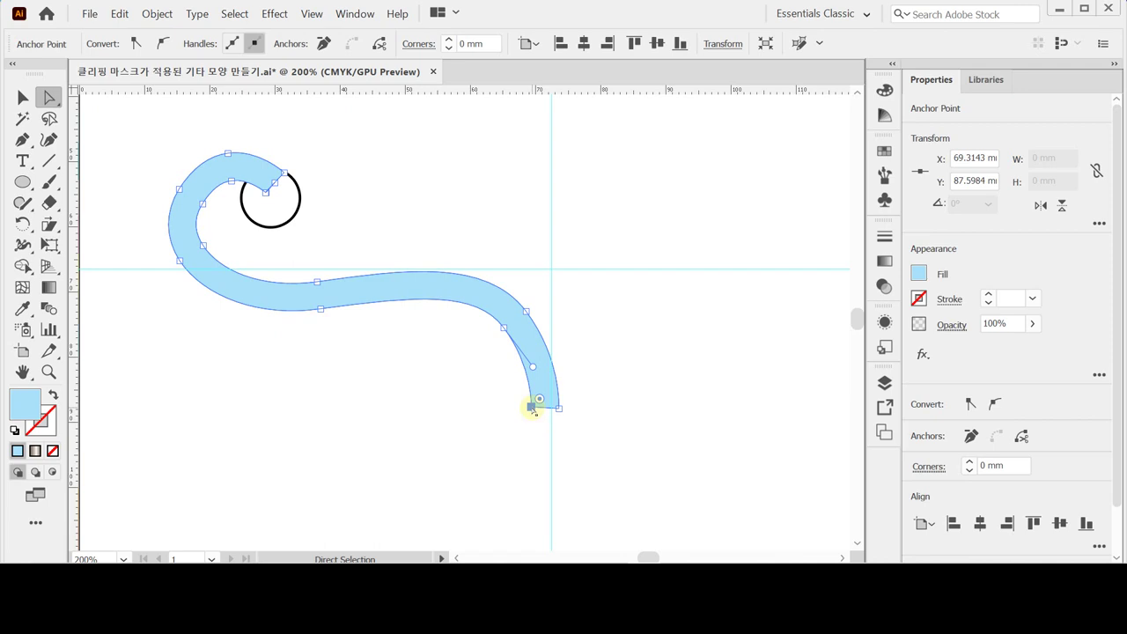
{"action": "left_click_drag", "start_coordinate": [532, 407], "coordinate": [559, 408]}
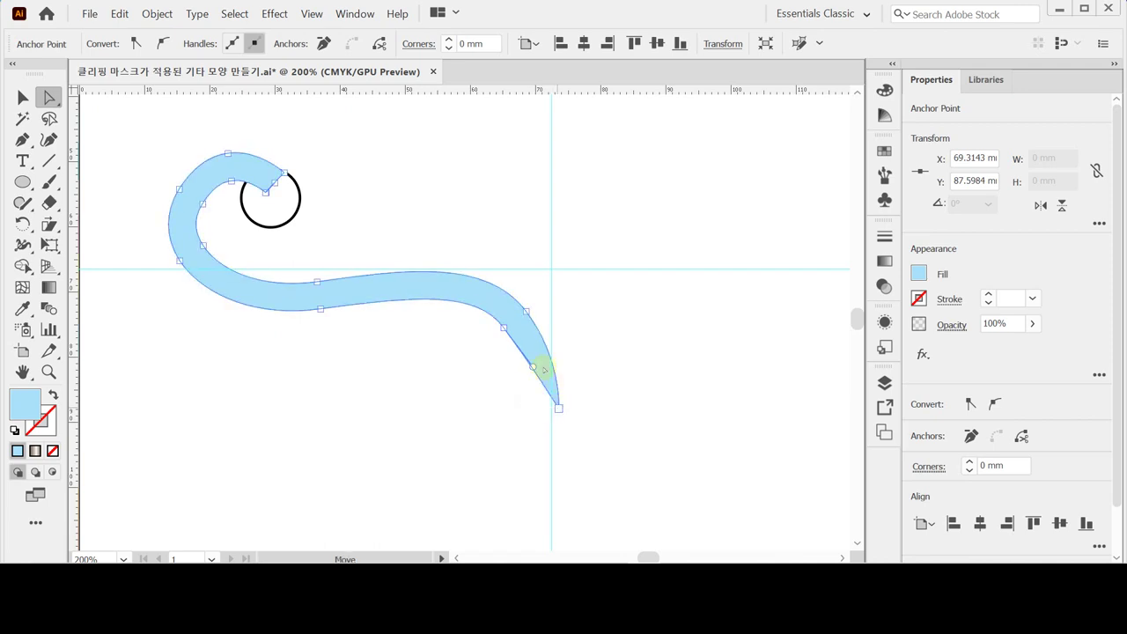
{"action": "left_click", "coordinate": [504, 328]}
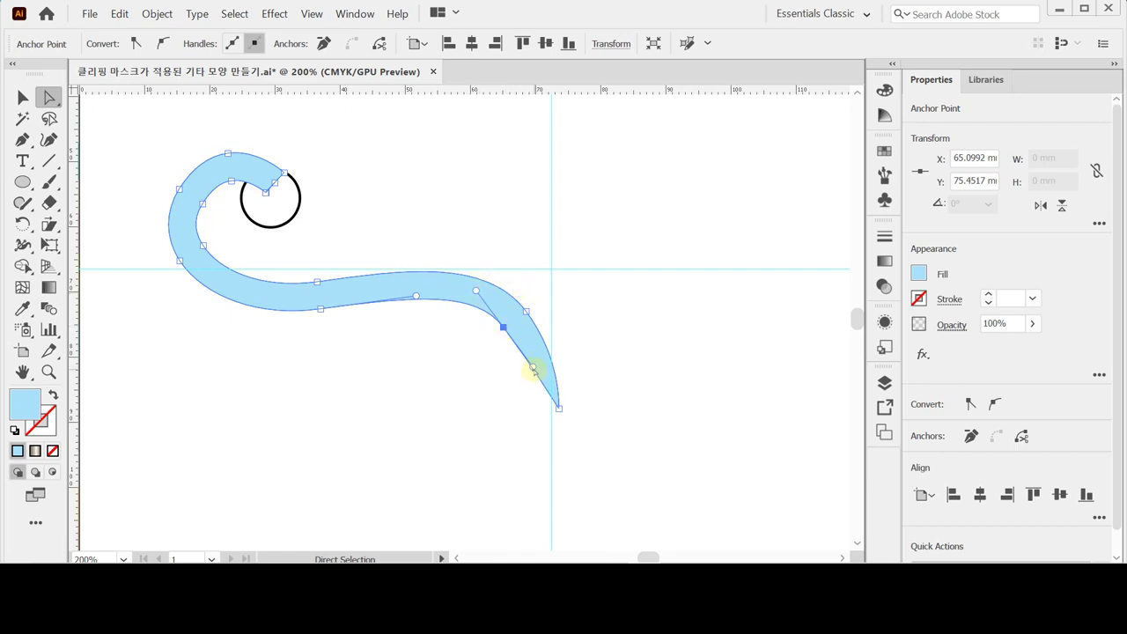
{"action": "left_click_drag", "start_coordinate": [533, 366], "coordinate": [504, 324]}
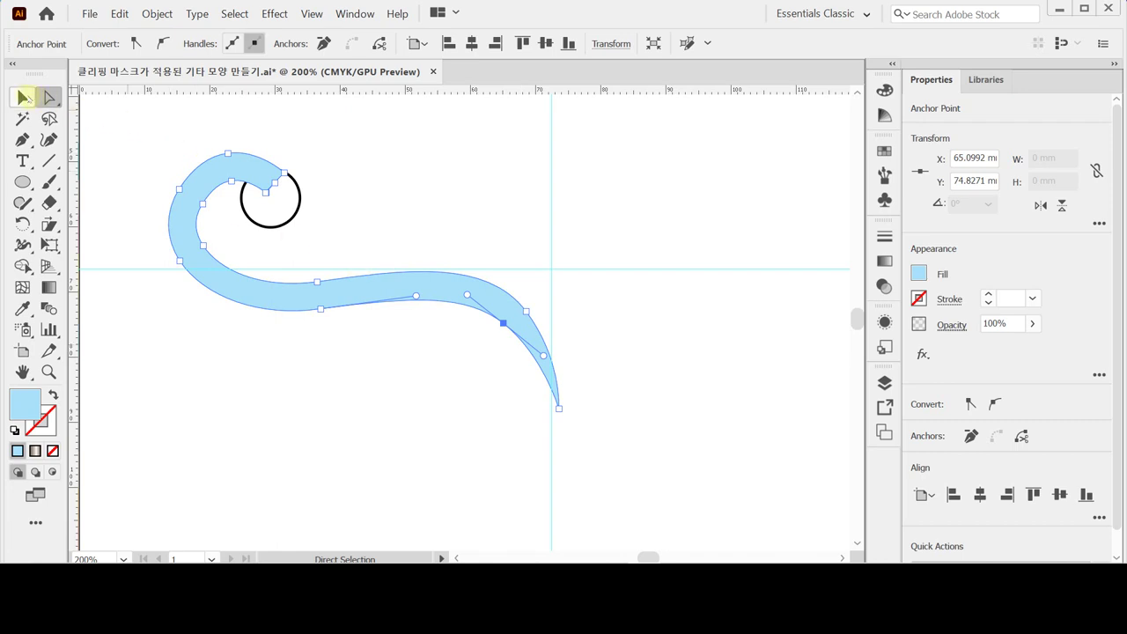
Unite the tapered light-blue S-shape with the circle at its curled end into one shape
{"action": "left_click", "coordinate": [25, 97]}
{"action": "left_click", "coordinate": [299, 199], "text": "shift"}
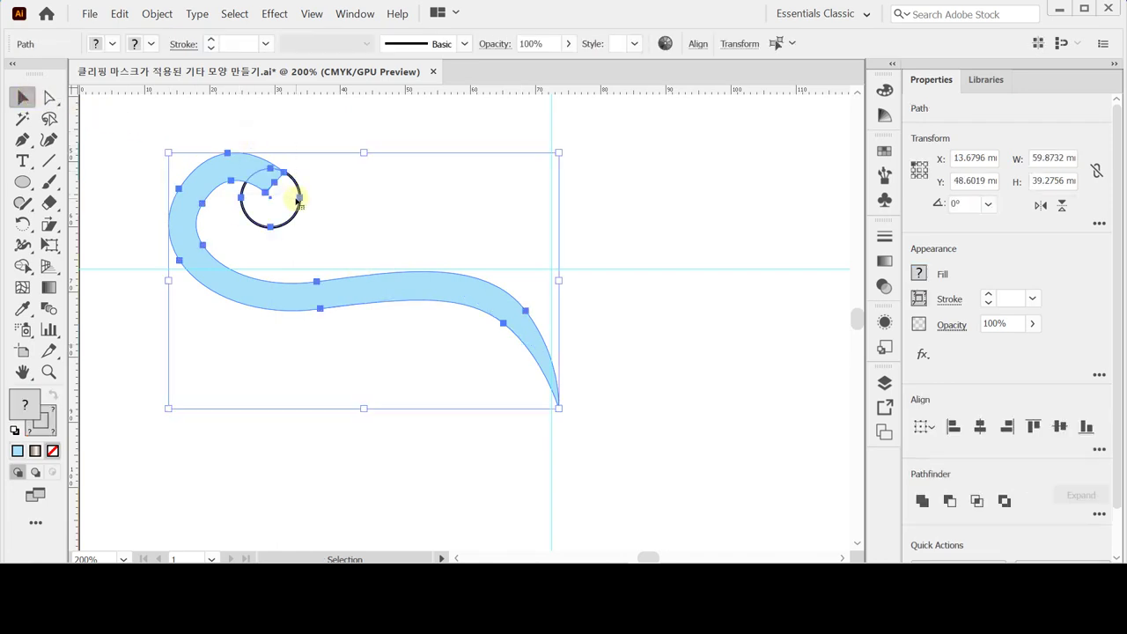
{"action": "left_click", "coordinate": [923, 500]}
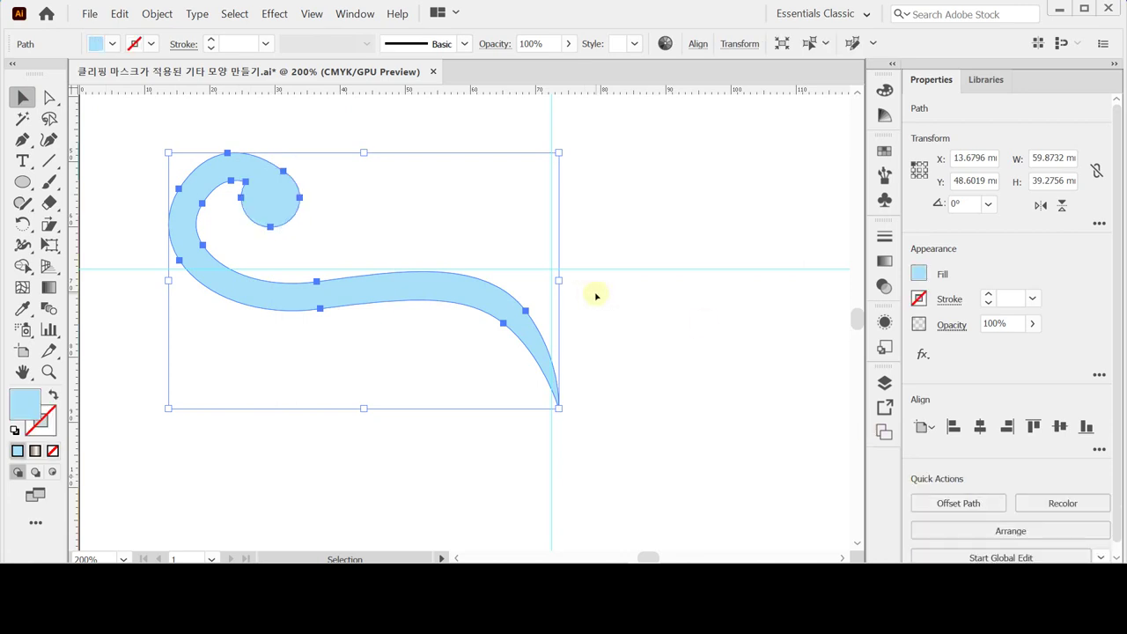
{"action": "left_click", "coordinate": [626, 312]}
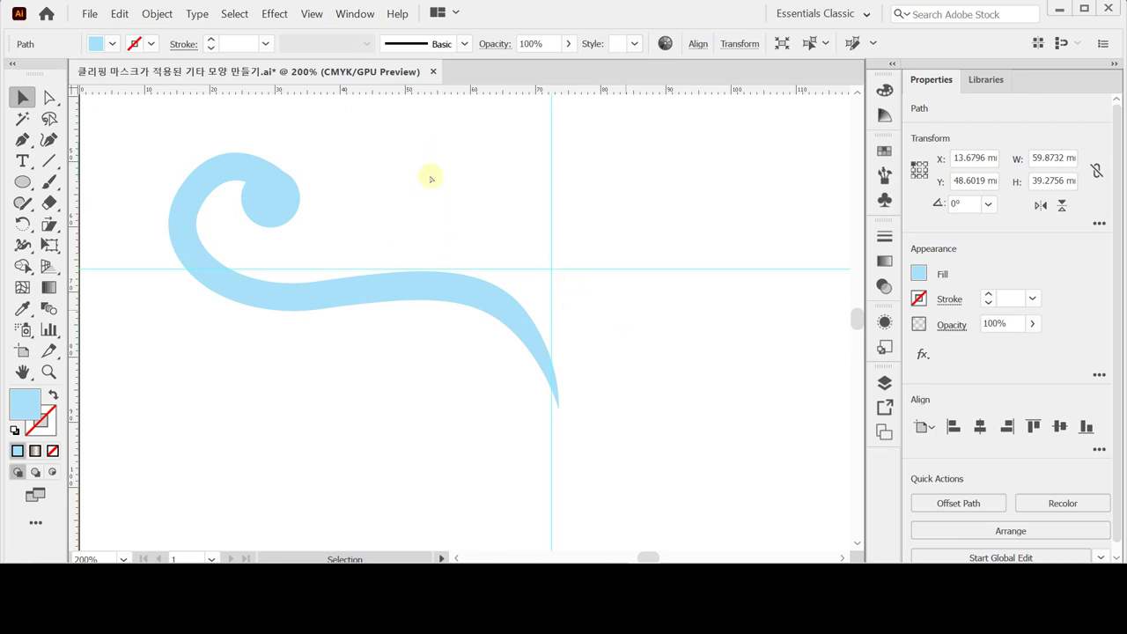
Save the document and draw a five-point open S-curve with the Pen tool along the light-blue shape's inner edge, from its curl towards the tip
{"action": "left_click", "coordinate": [402, 189]}
{"action": "key", "text": "ctrl+s"}
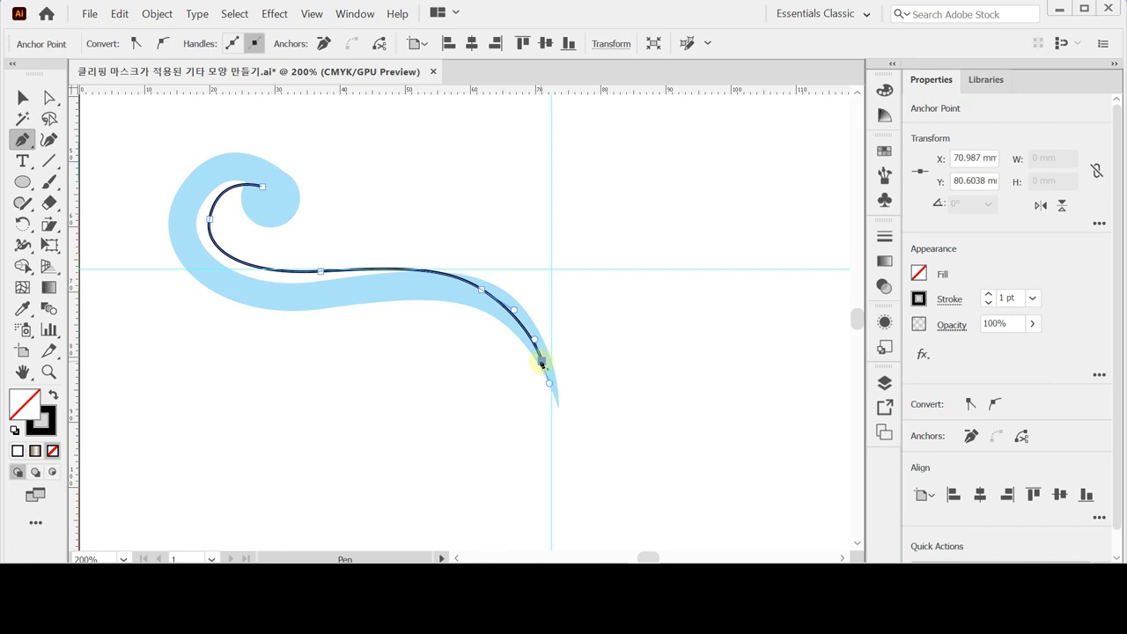
{"action": "left_click", "coordinate": [542, 362]}
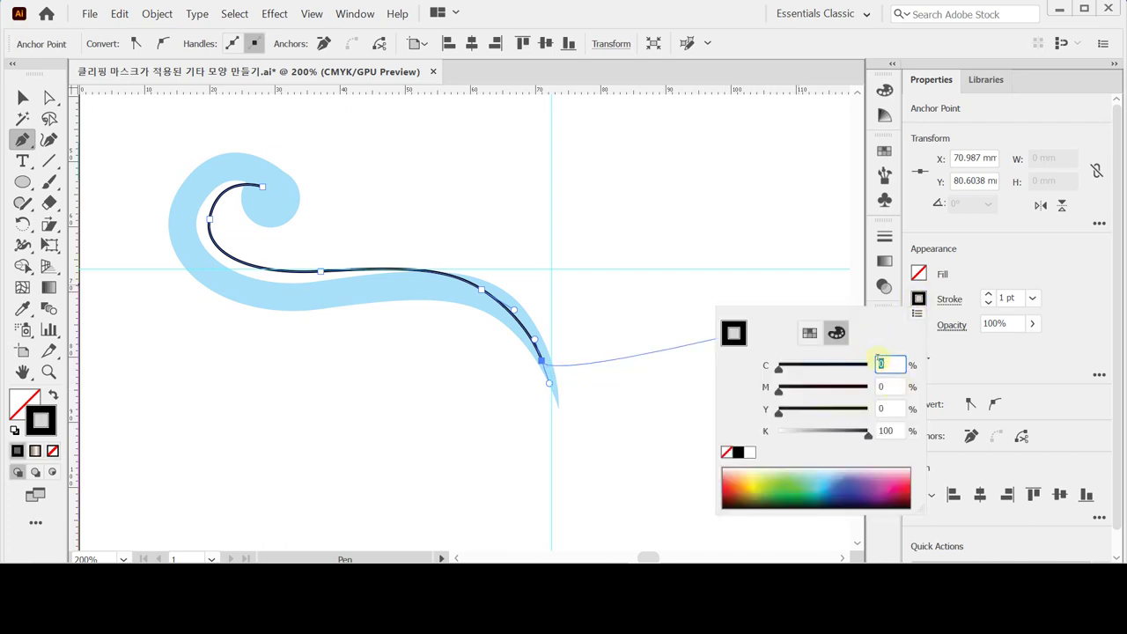
Give the new inner S-curve a teal stroke with C 100 and M 0, and set its weight to 12 pt
{"action": "left_click_drag", "start_coordinate": [778, 368], "coordinate": [924, 370]}
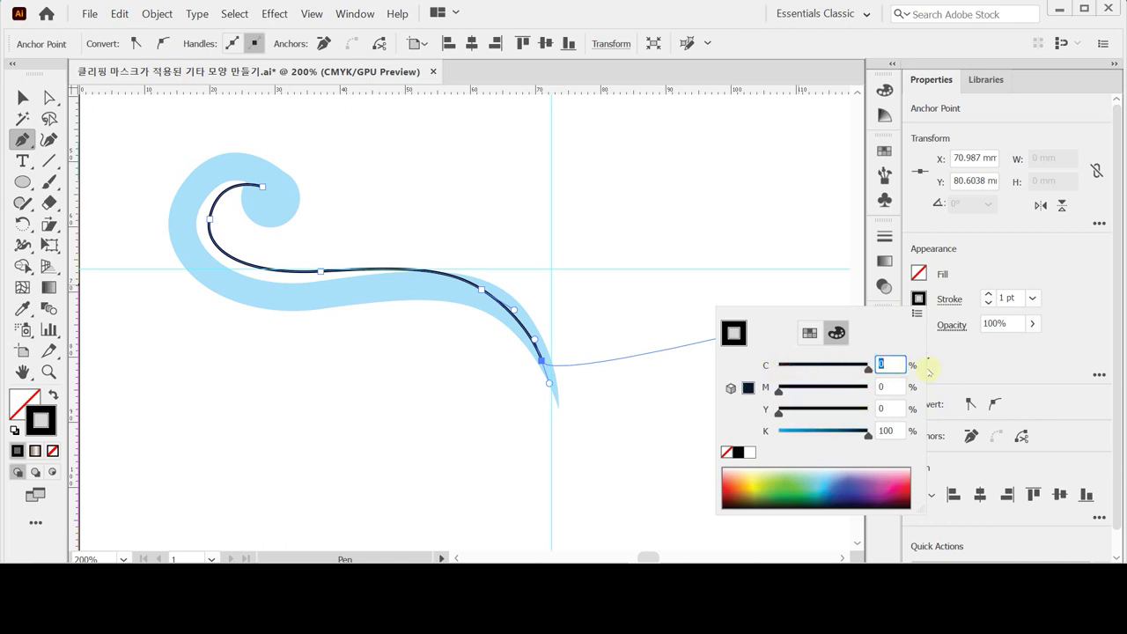
{"action": "left_click", "coordinate": [890, 409]}
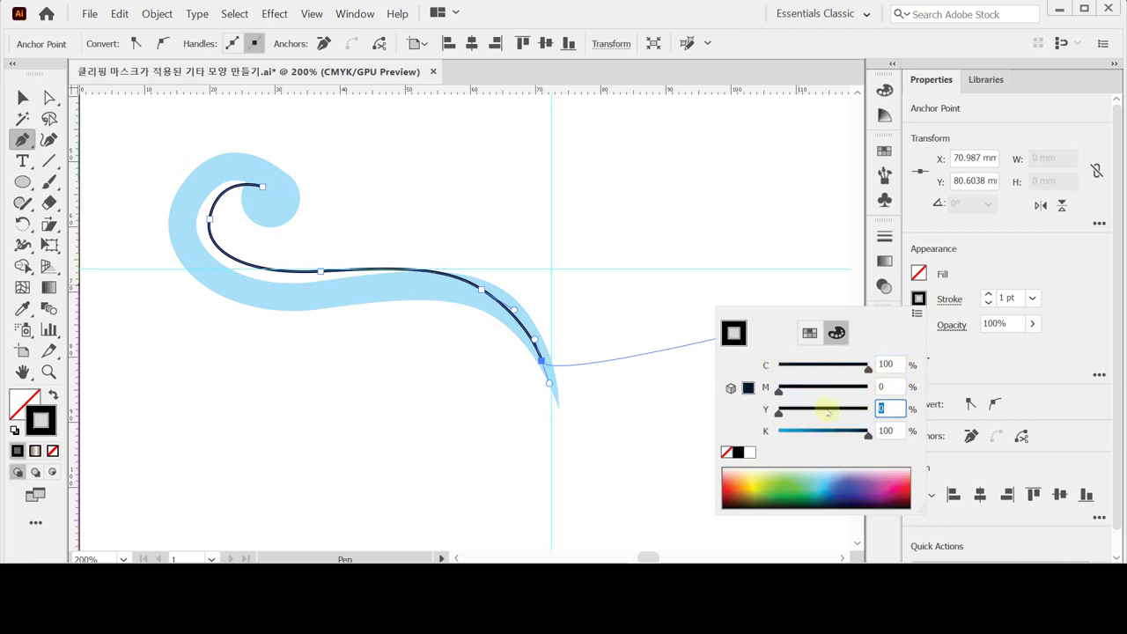
{"action": "type", "text": "20"}
{"action": "key", "text": "Tab"}
{"action": "type", "text": "20"}
{"action": "key", "text": "Return"}
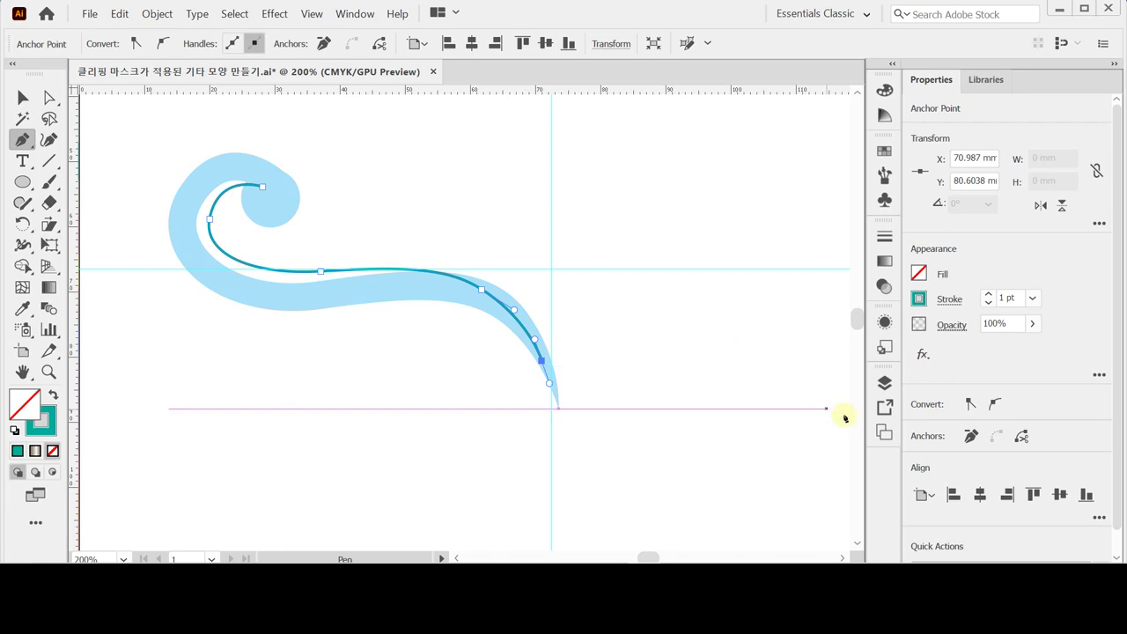
{"action": "left_click", "coordinate": [1033, 299]}
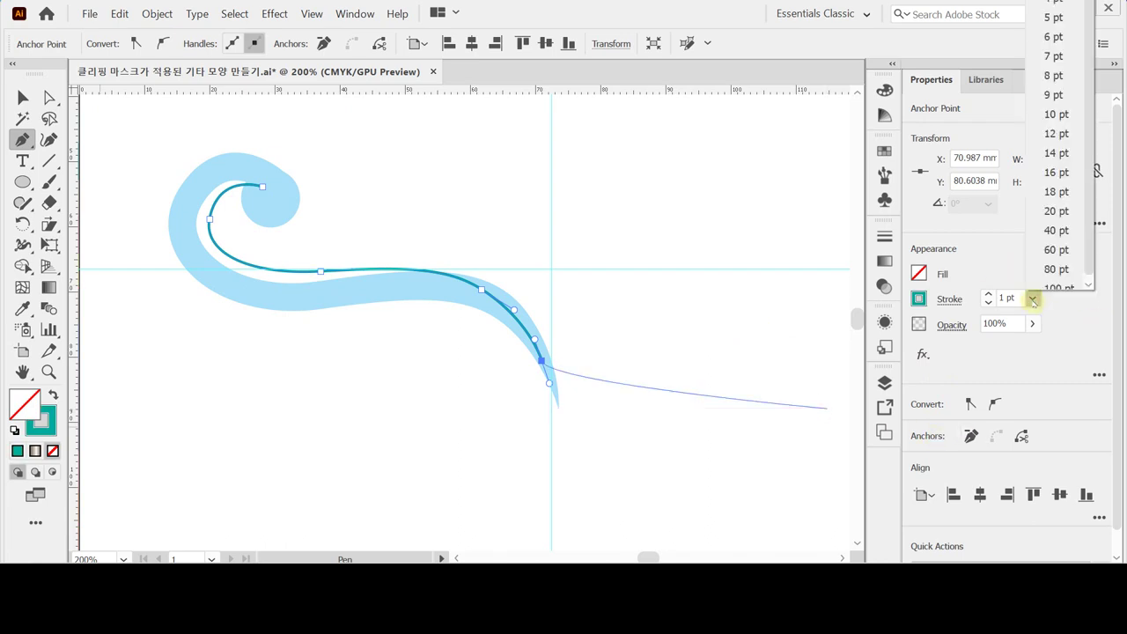
{"action": "left_click", "coordinate": [1061, 133]}
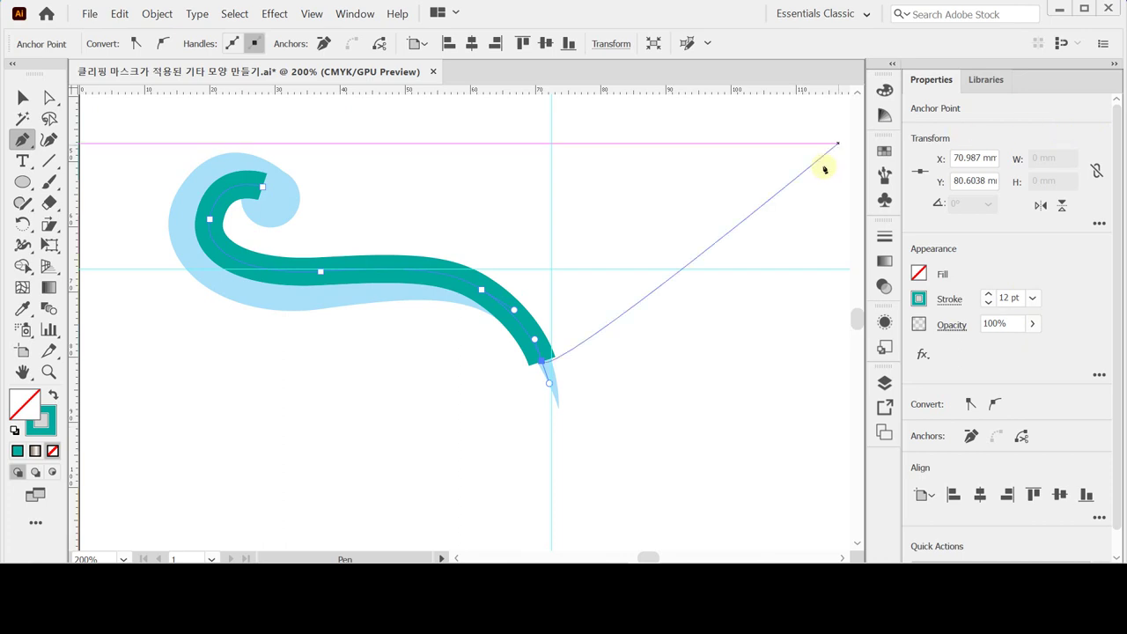
Outline the teal S-curve's stroke and send the resulting shape behind the light-blue ribbon
{"action": "left_click", "coordinate": [157, 13]}
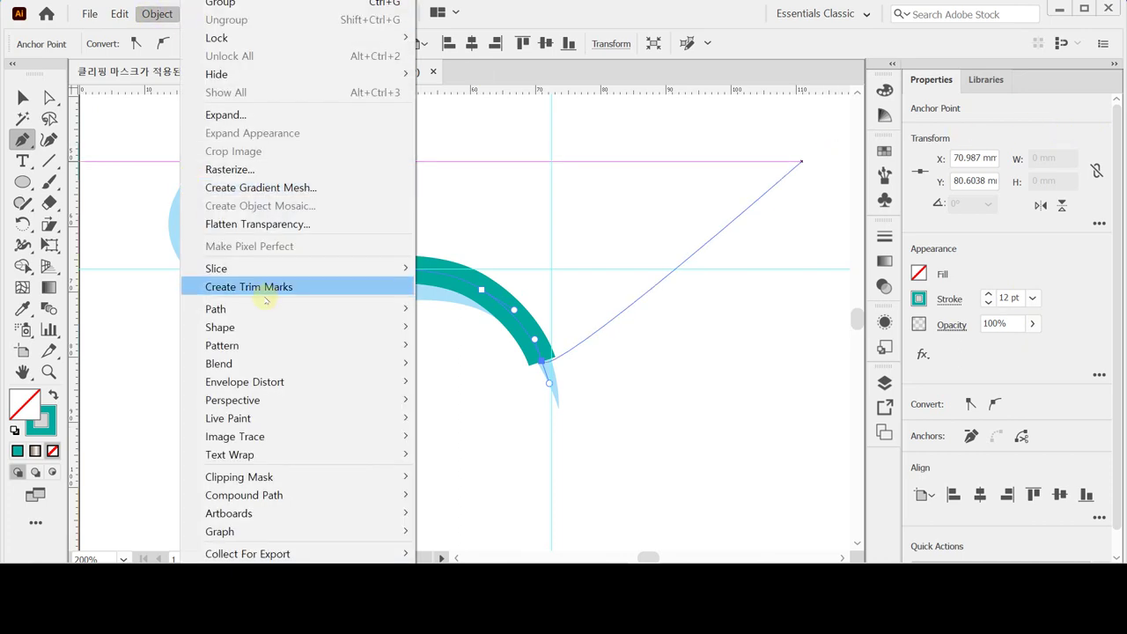
{"action": "mouse_move", "coordinate": [270, 308]}
{"action": "left_click", "coordinate": [615, 353]}
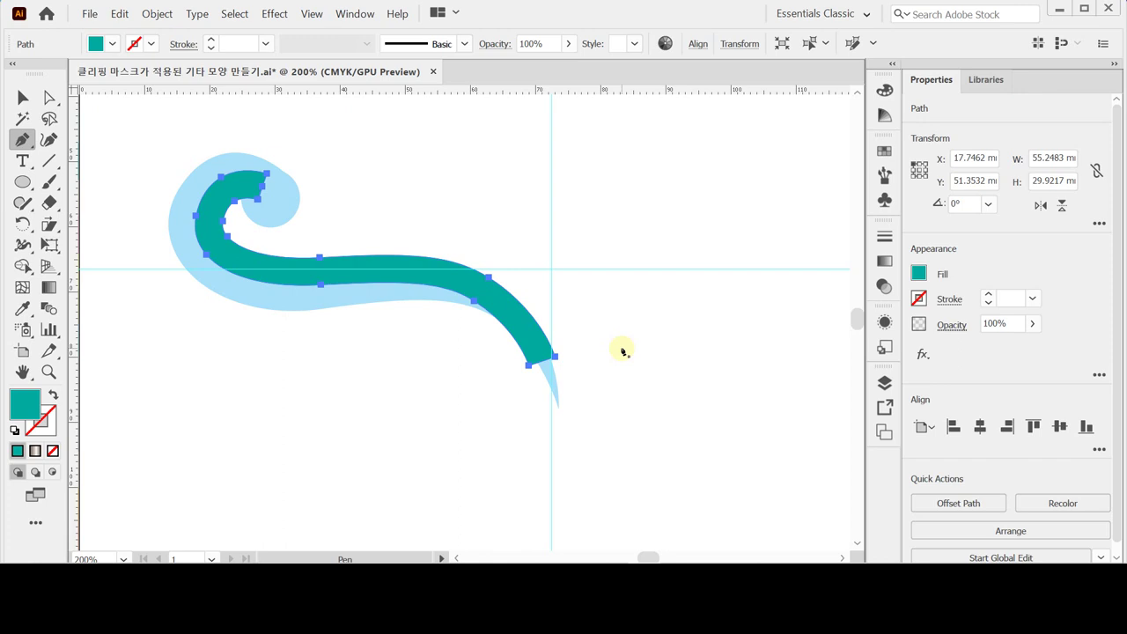
{"action": "key", "text": "ctrl+shift+bracketleft"}
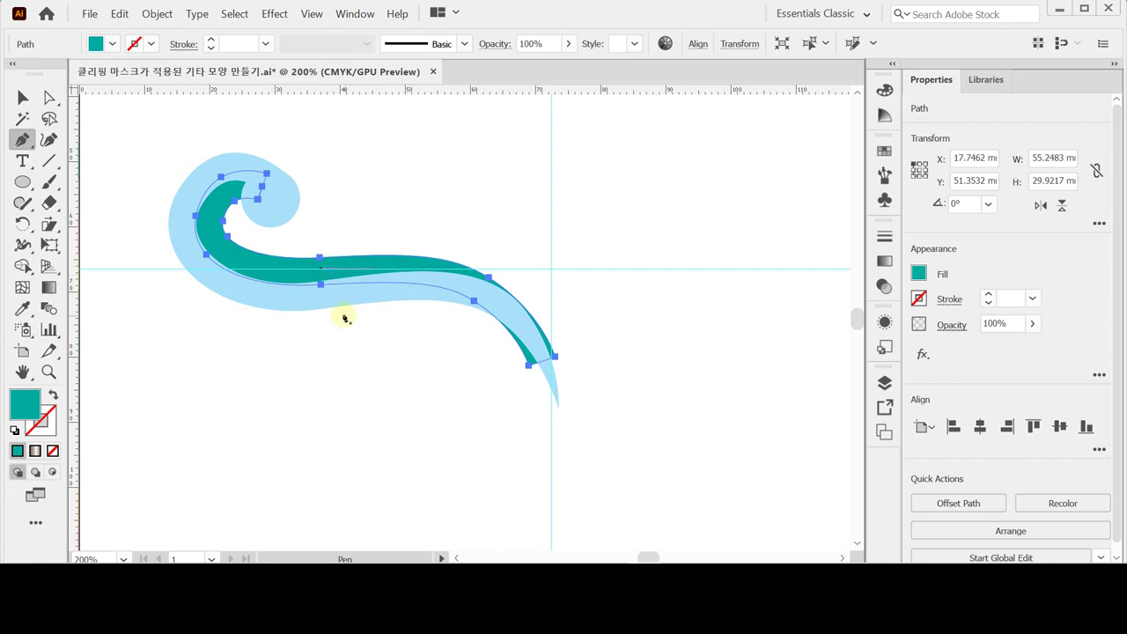
Pull the teal shape's lower end corners inward so they sit hidden behind the light-blue ribbon's tip
{"action": "key", "text": "ctrl+plus"}
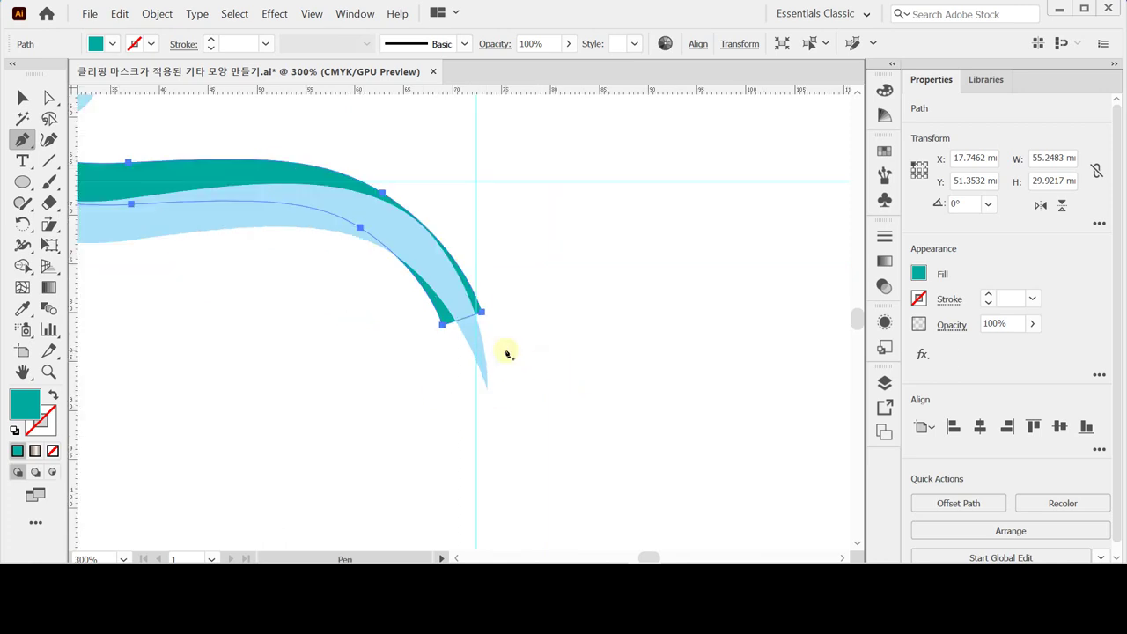
{"action": "key", "text": "a"}
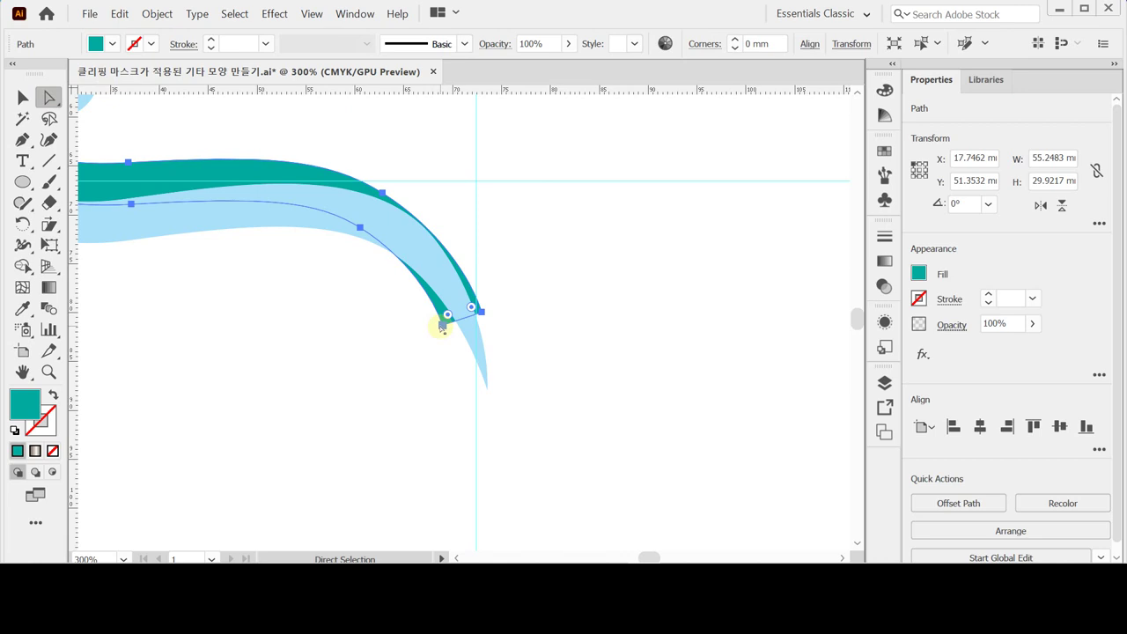
{"action": "left_click_drag", "start_coordinate": [443, 327], "coordinate": [465, 325]}
{"action": "key", "text": "ctrl+z"}
{"action": "left_click", "coordinate": [528, 332]}
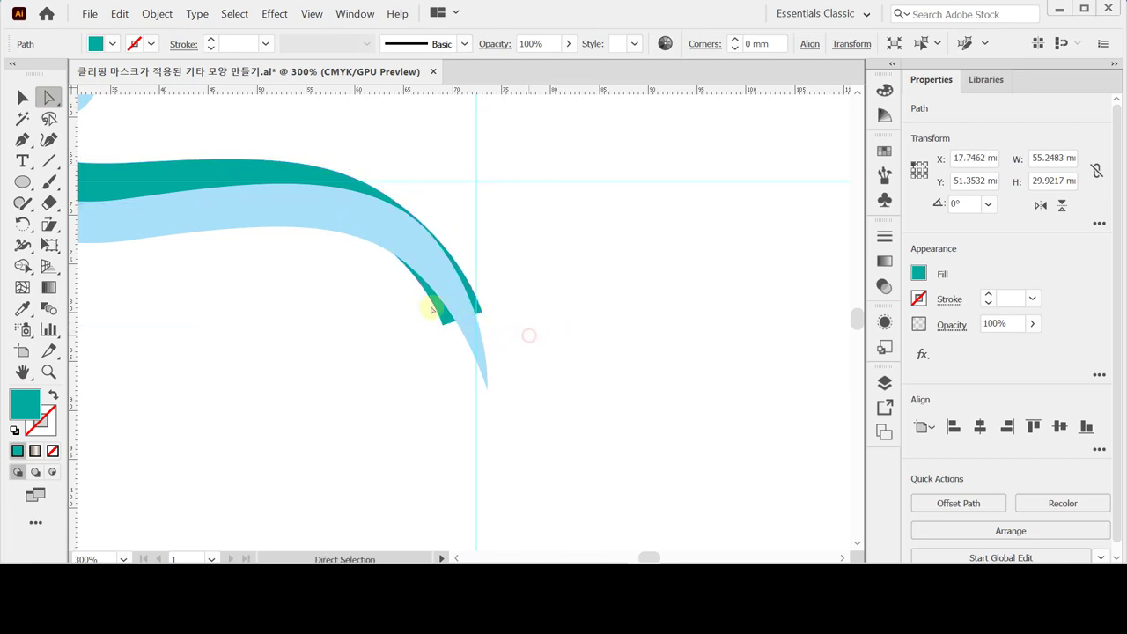
{"action": "left_click_drag", "start_coordinate": [443, 326], "coordinate": [471, 320]}
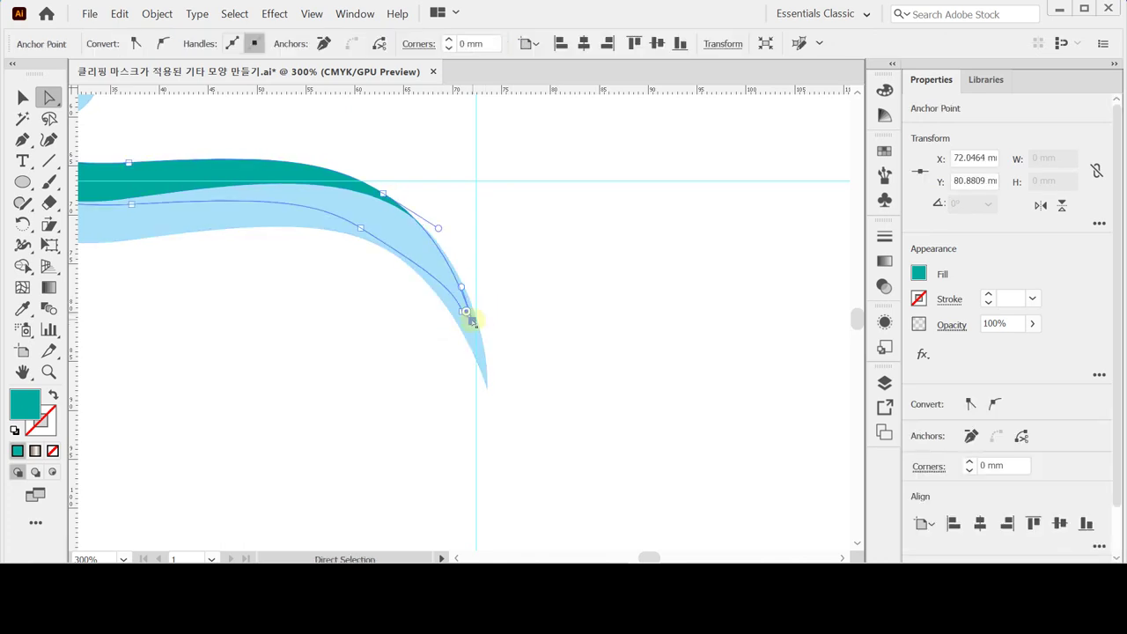
Reshape the teal upper edge at the bend by adjusting its anchor and handle into a smooth taper, and save the document
{"action": "left_click", "coordinate": [382, 193]}
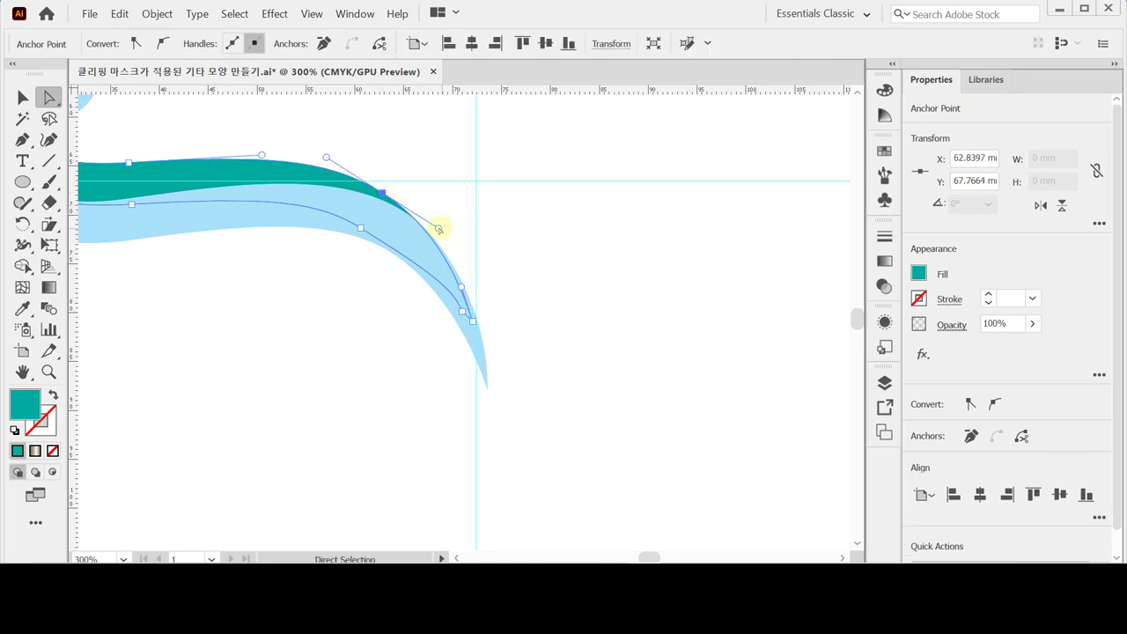
{"action": "left_click_drag", "start_coordinate": [437, 229], "coordinate": [446, 224]}
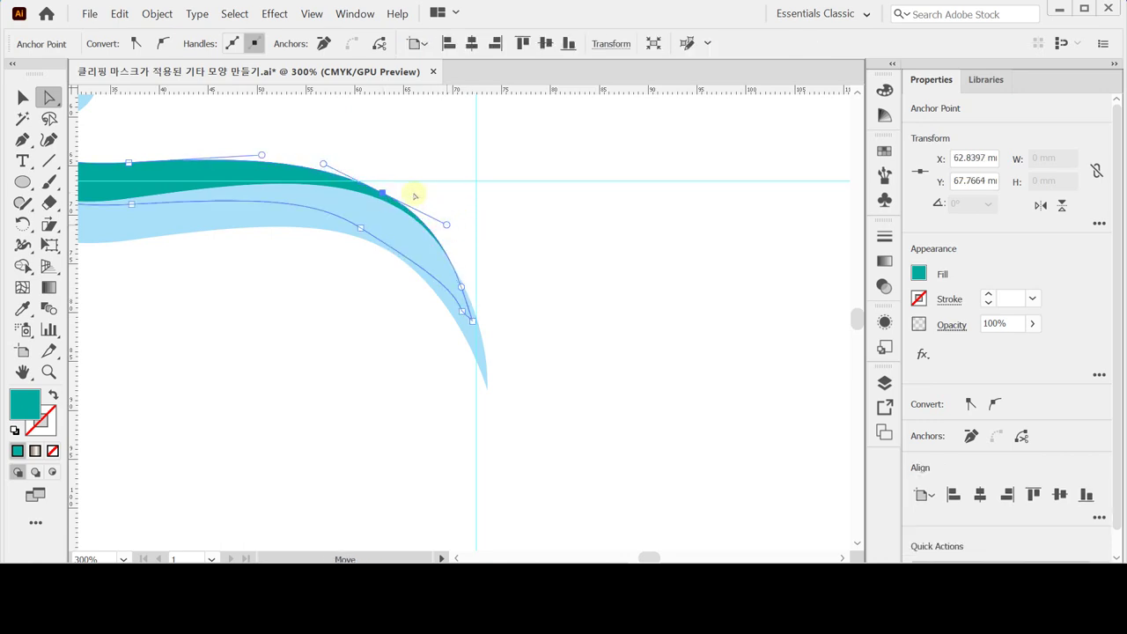
{"action": "left_click_drag", "start_coordinate": [382, 192], "coordinate": [384, 188]}
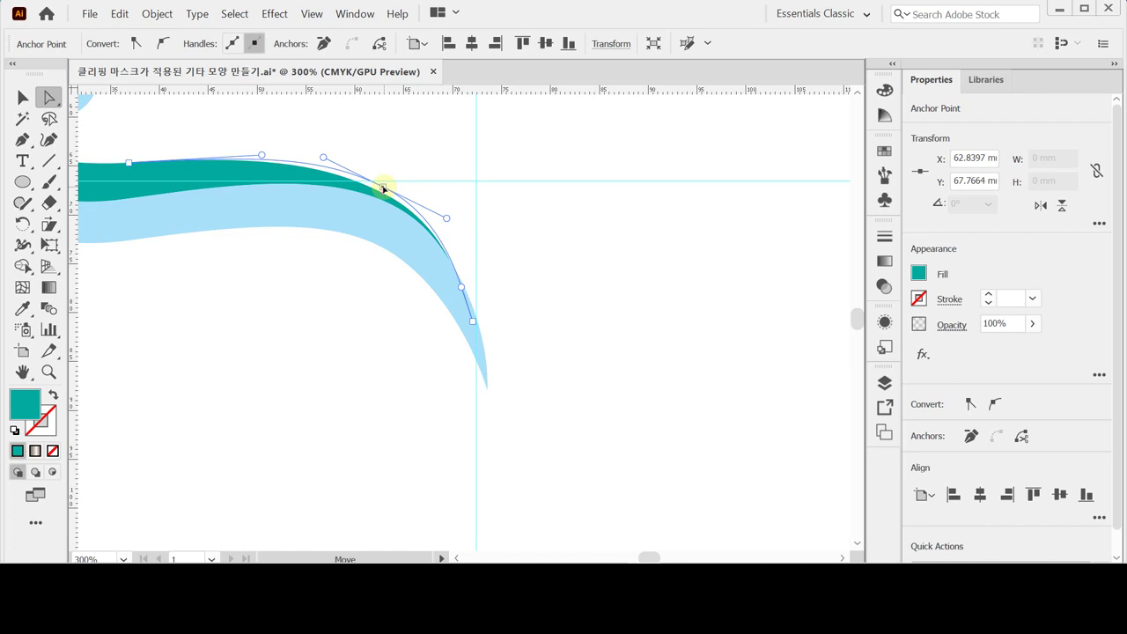
{"action": "key", "text": "ctrl+minus"}
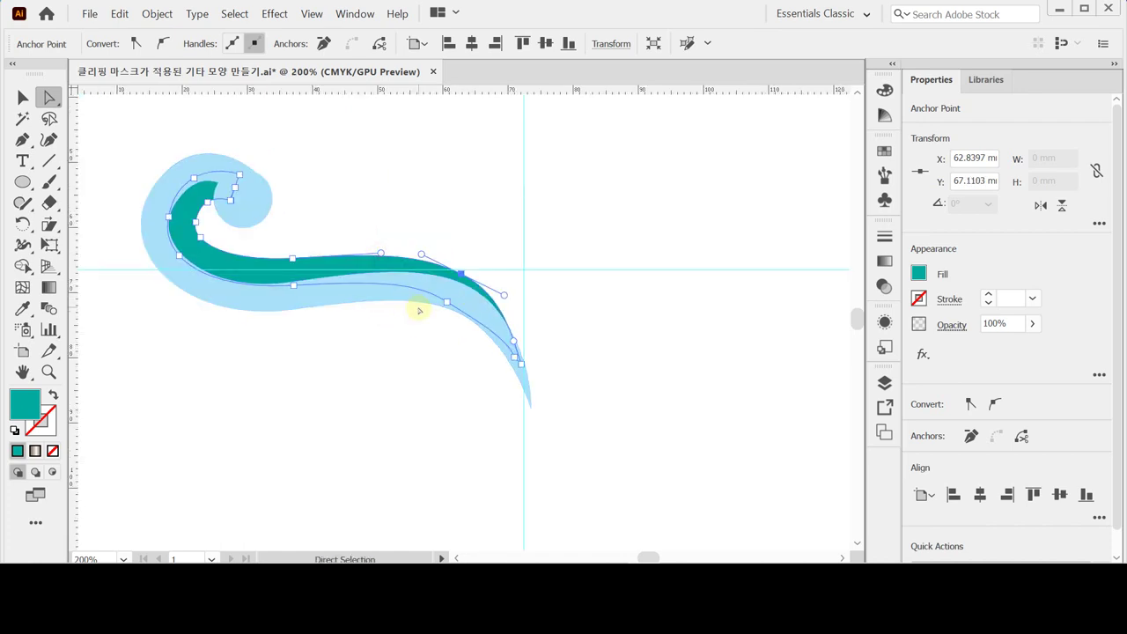
{"action": "left_click", "coordinate": [568, 231], "text": "ctrl"}
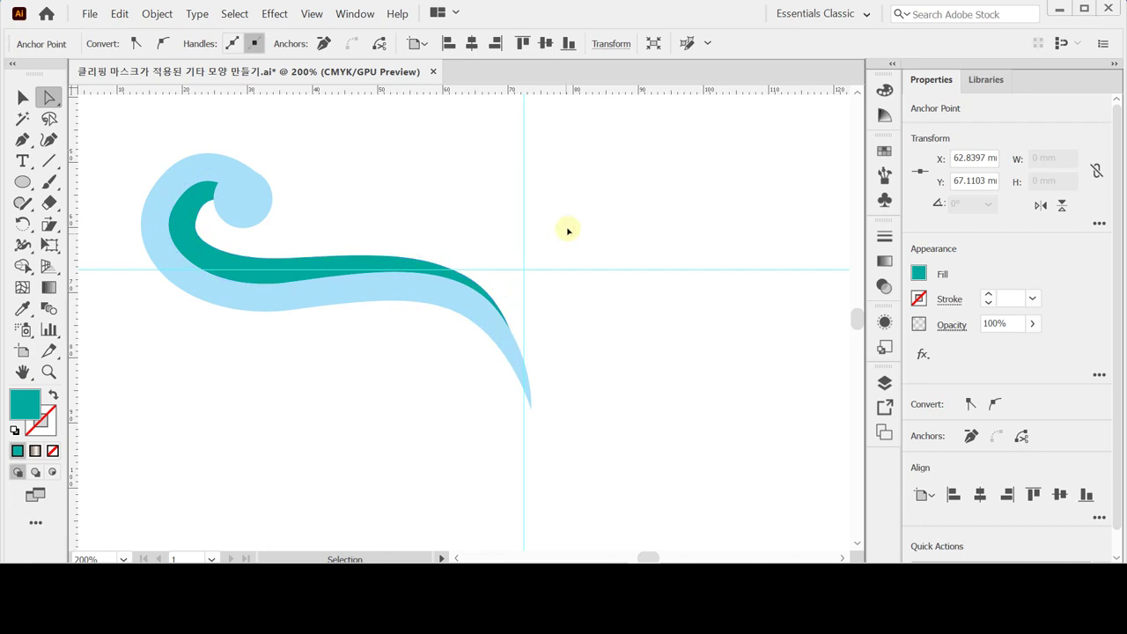
{"action": "key", "text": "ctrl+s"}
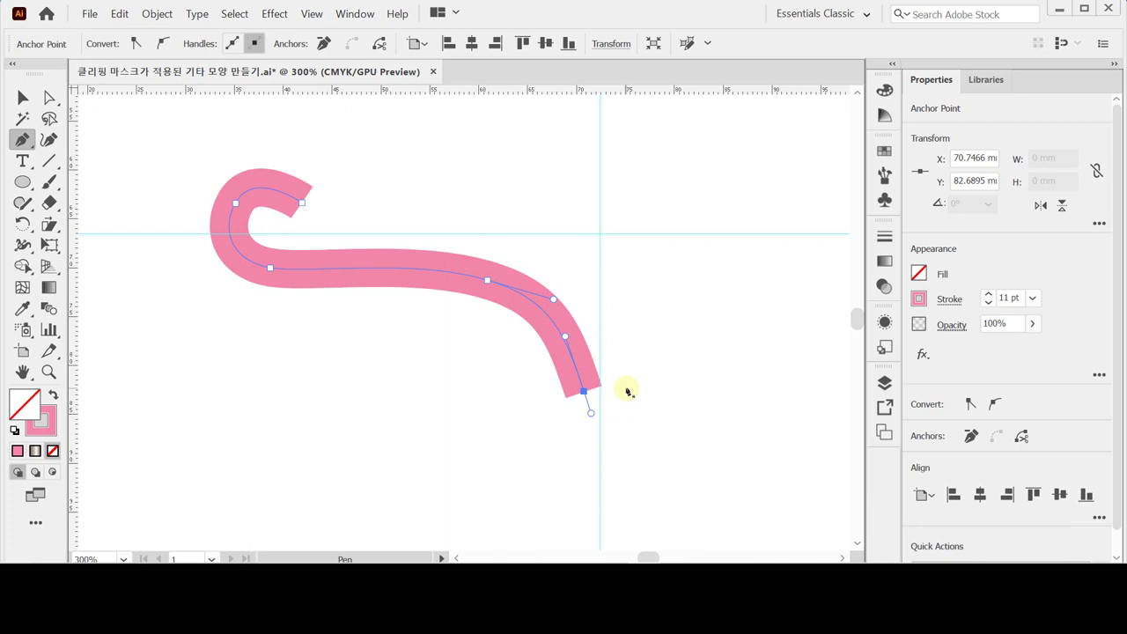
Paste the peach S-curve in front of the pink one and select its lower end anchor
{"action": "key", "text": "ctrl"}
{"action": "key", "text": "ctrl+f"}
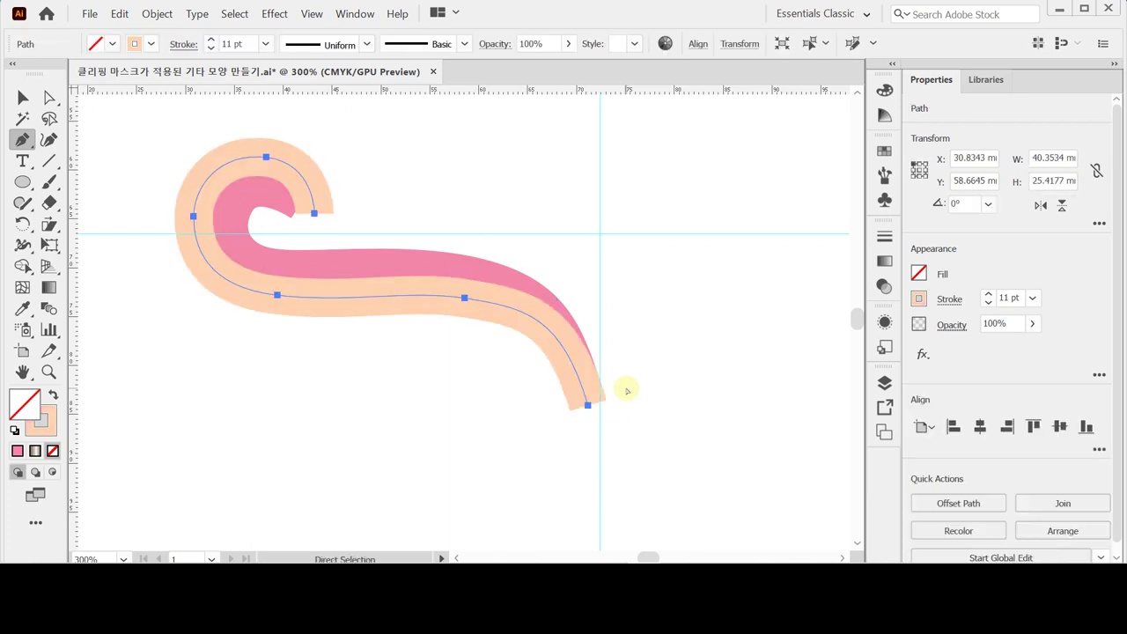
{"action": "left_click", "coordinate": [588, 408], "text": "ctrl"}
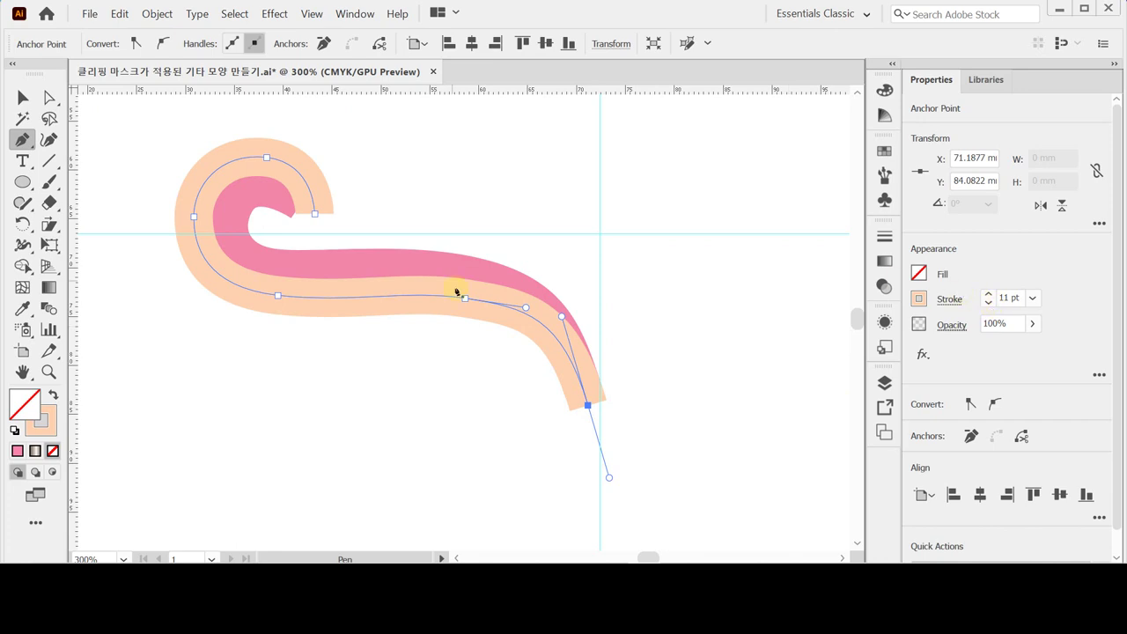
Select both the pink and peach S-curves and outline their strokes
{"action": "key", "text": "v"}
{"action": "left_click_drag", "start_coordinate": [370, 171], "coordinate": [452, 368]}
{"action": "left_click", "coordinate": [156, 14]}
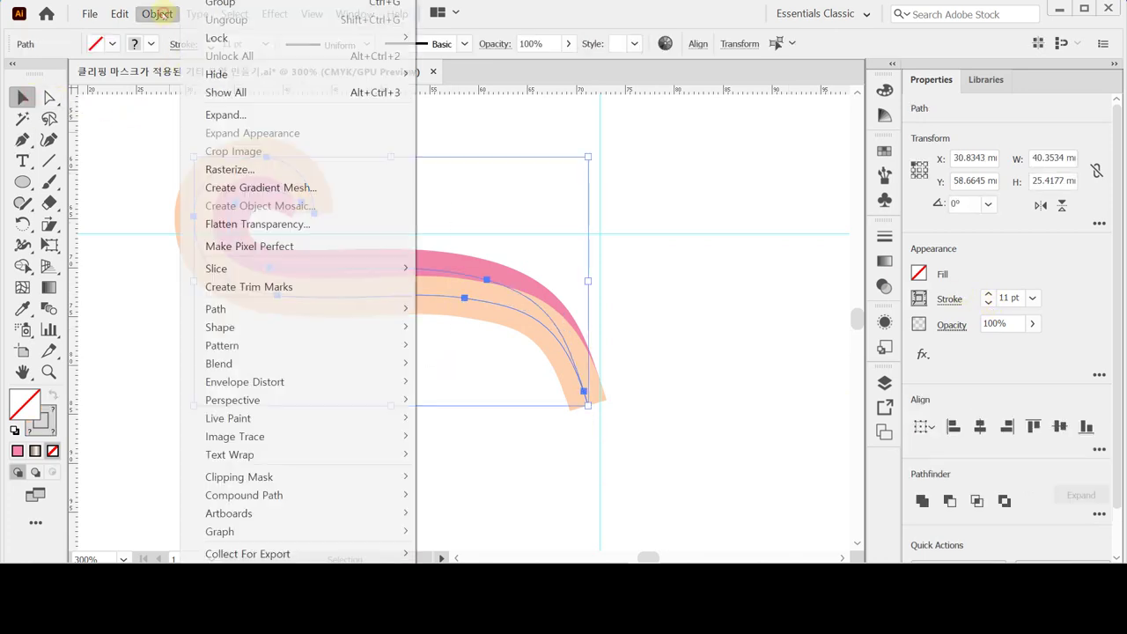
{"action": "mouse_move", "coordinate": [294, 308]}
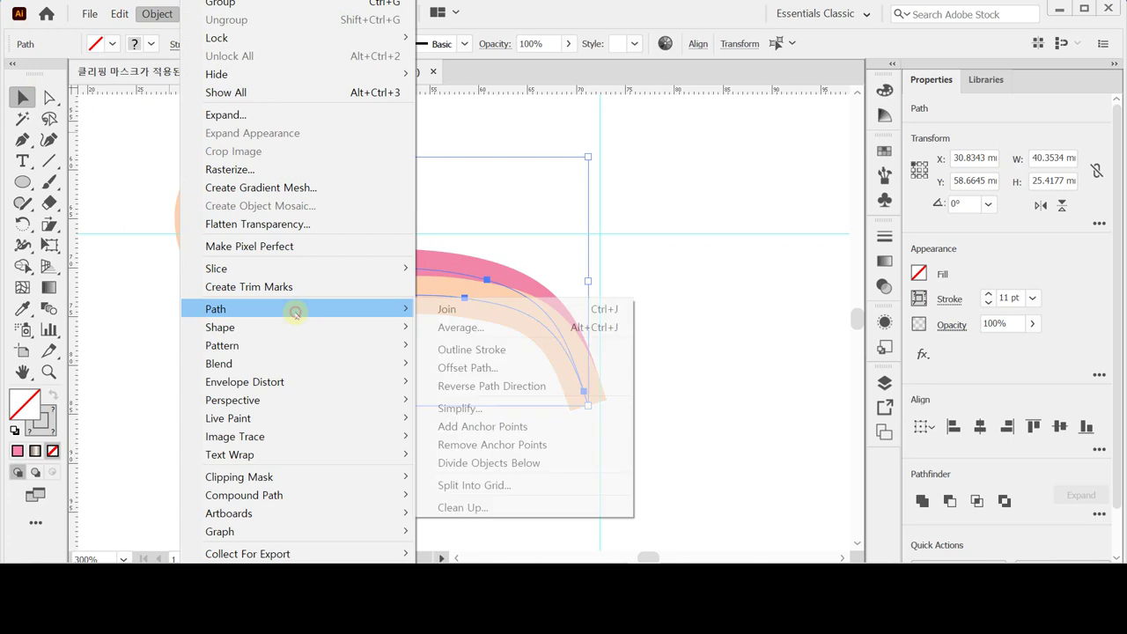
{"action": "left_click", "coordinate": [541, 352]}
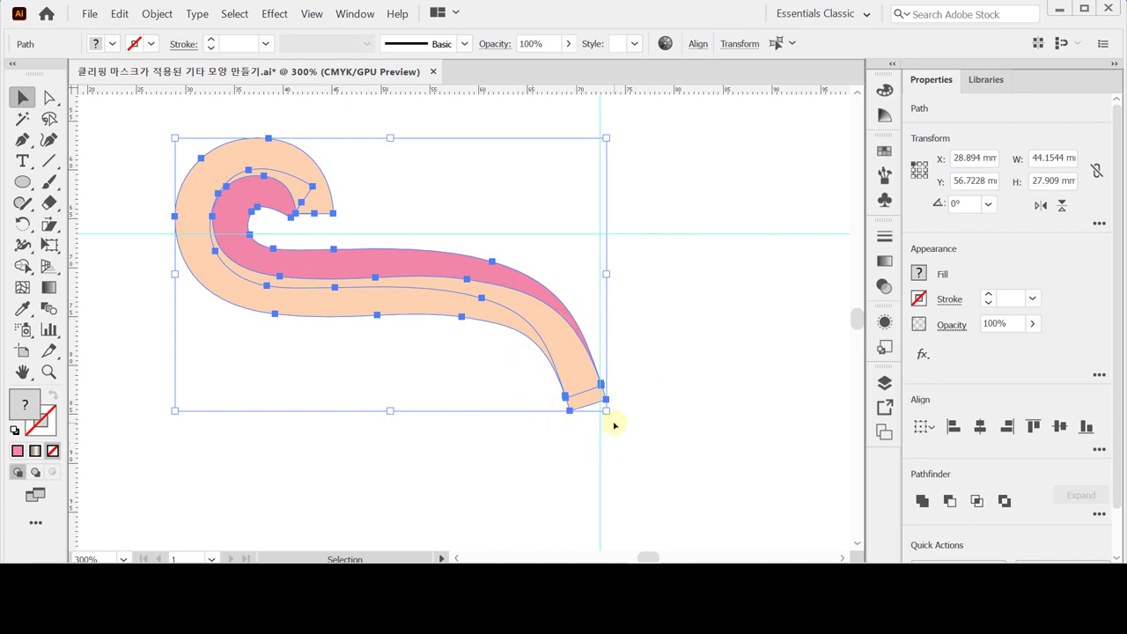
Average the lower end anchors of the pink and peach shapes on both axes so they meet in one point
{"action": "left_click", "coordinate": [49, 96]}
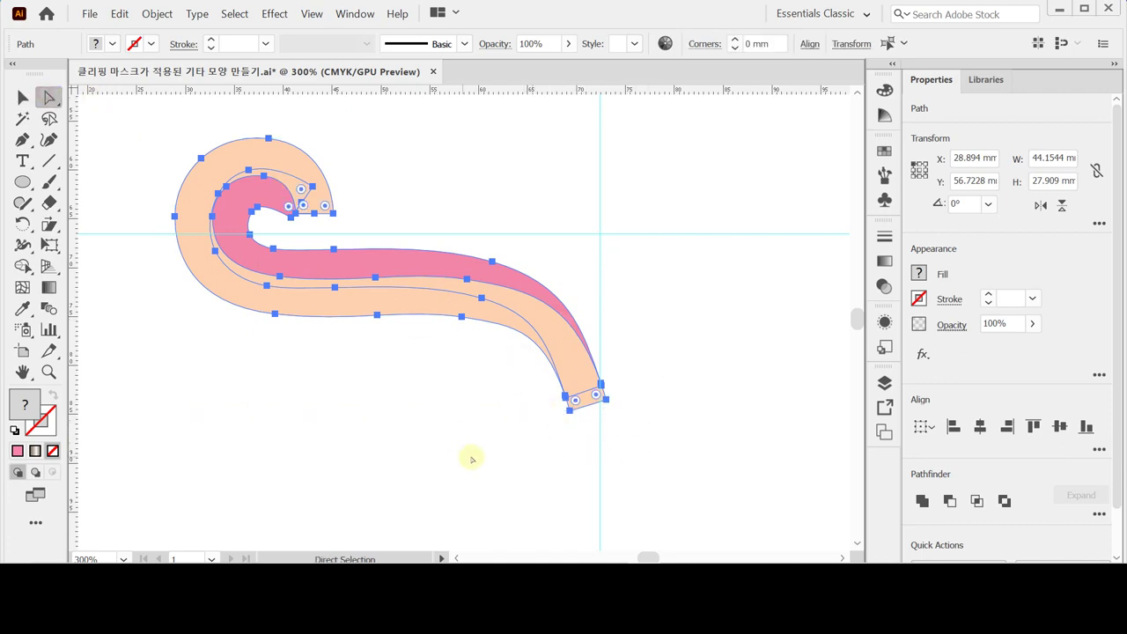
{"action": "left_click", "coordinate": [515, 462]}
{"action": "left_click_drag", "start_coordinate": [507, 466], "coordinate": [644, 362]}
{"action": "left_click_drag", "start_coordinate": [509, 462], "coordinate": [638, 358]}
{"action": "right_click", "coordinate": [638, 351]}
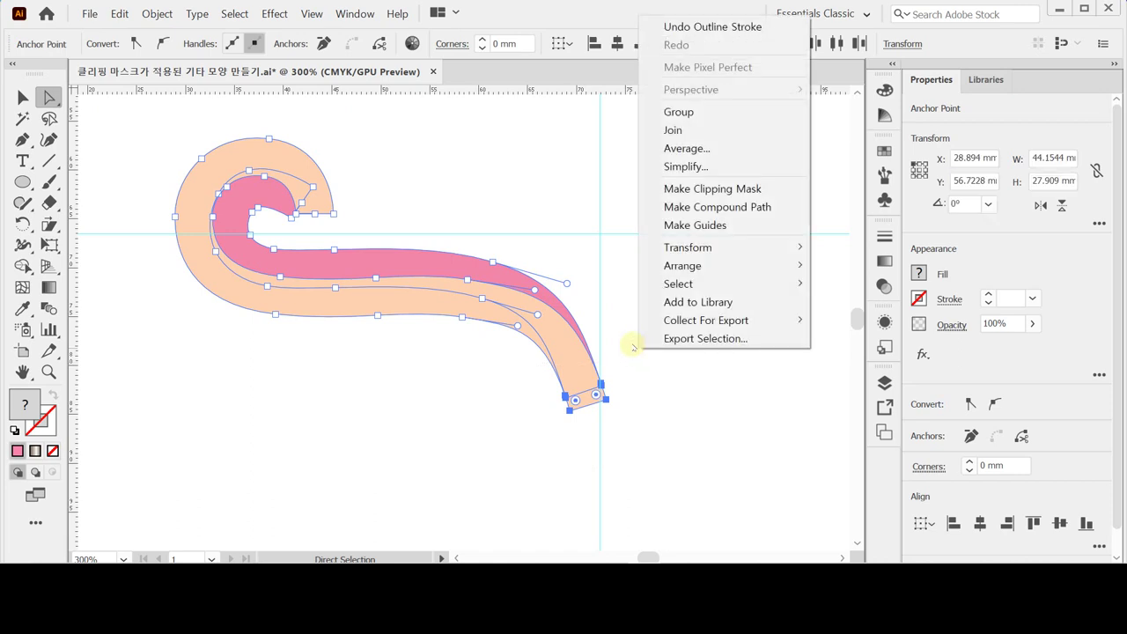
{"action": "left_click", "coordinate": [753, 150]}
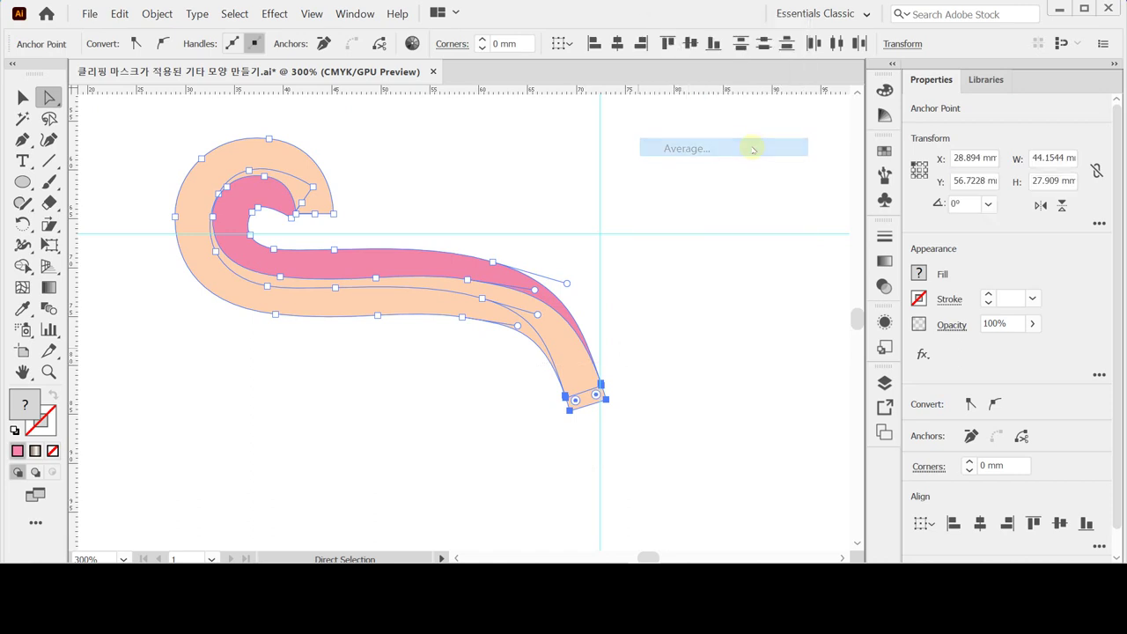
{"action": "left_click_drag", "start_coordinate": [605, 220], "coordinate": [691, 156]}
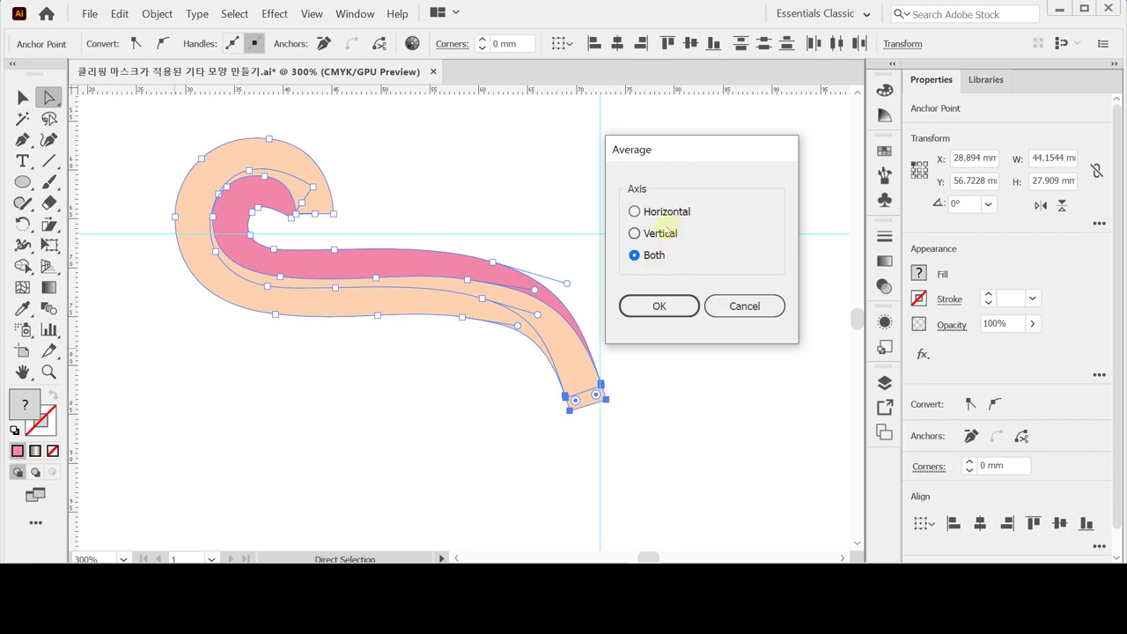
{"action": "left_click", "coordinate": [662, 308]}
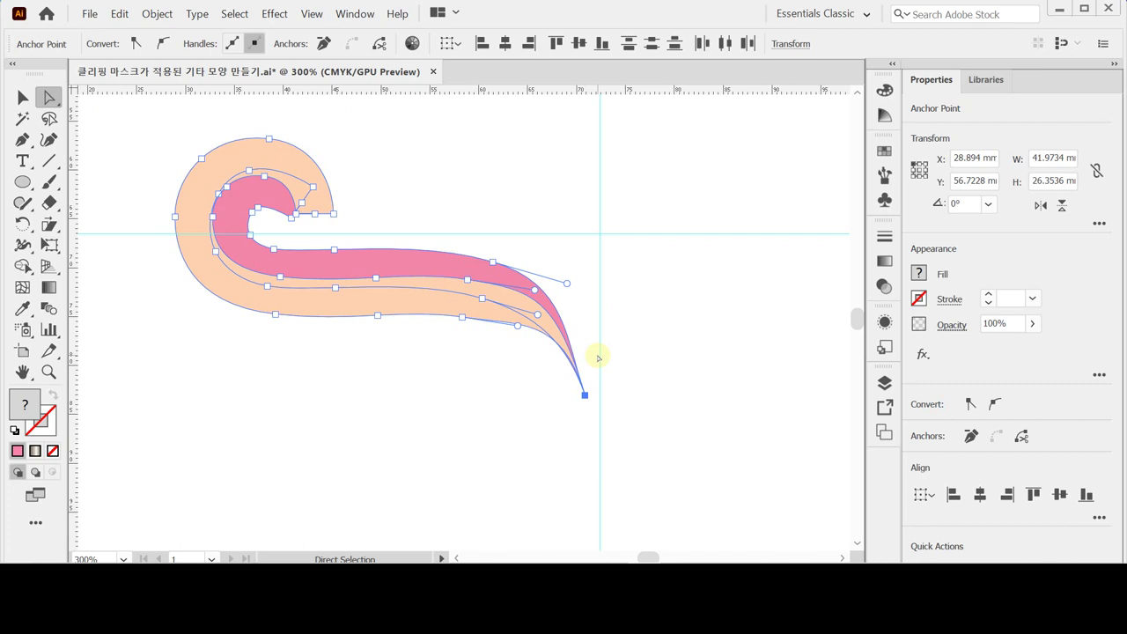
{"action": "left_click", "coordinate": [579, 268]}
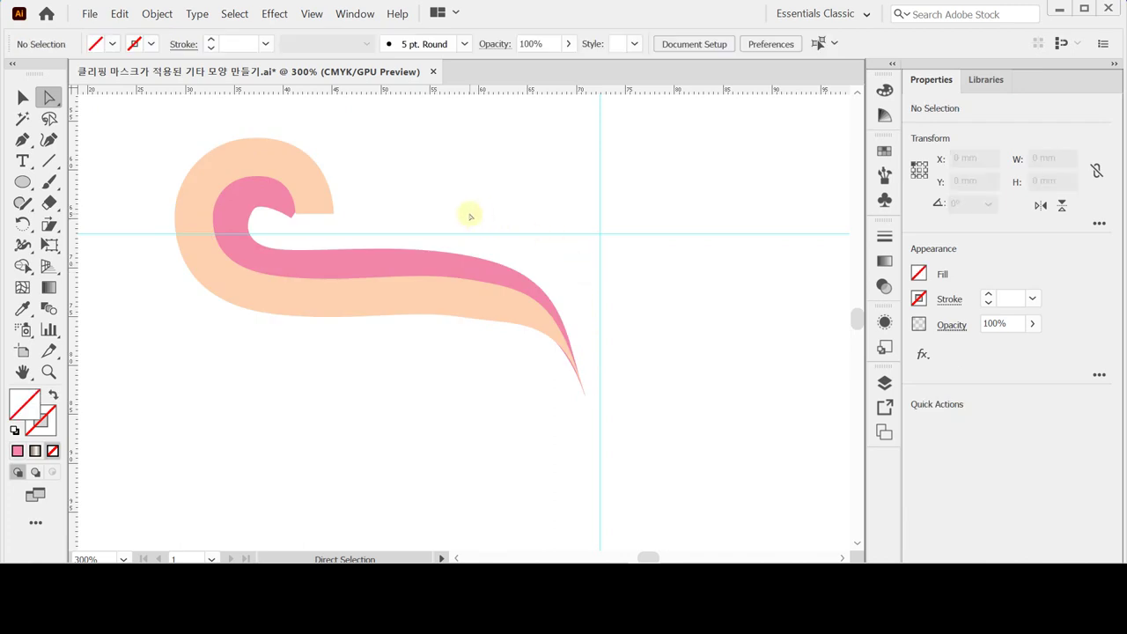
Draw a small peach circle and position it over the curled end of the peach ribbon
{"action": "key", "text": "ctrl"}
{"action": "left_click", "coordinate": [317, 185]}
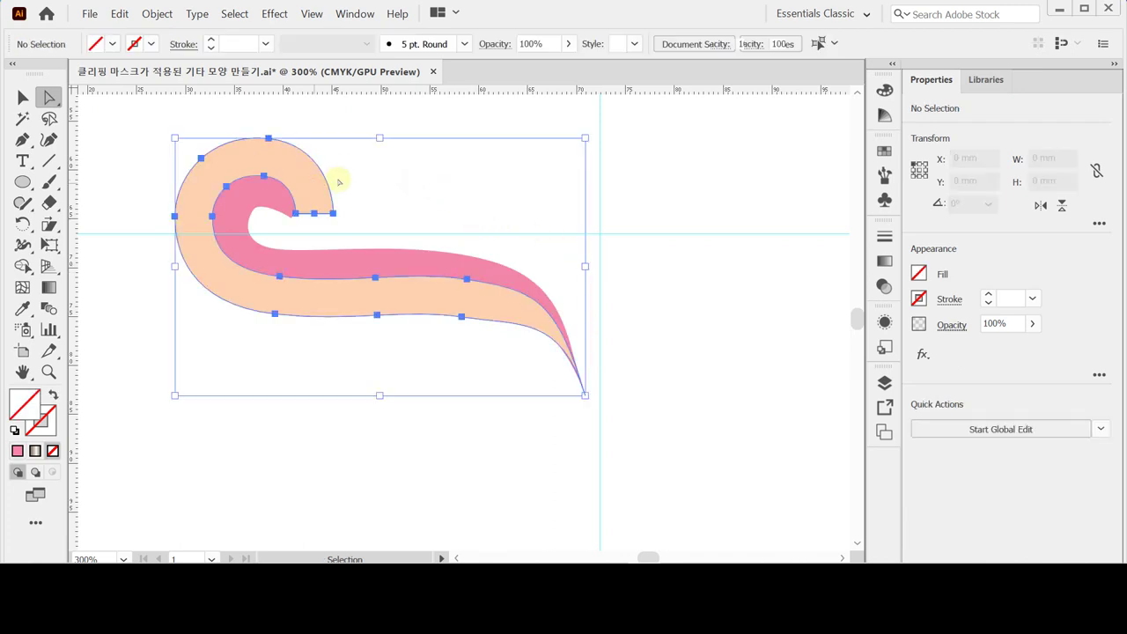
{"action": "left_click", "coordinate": [23, 181]}
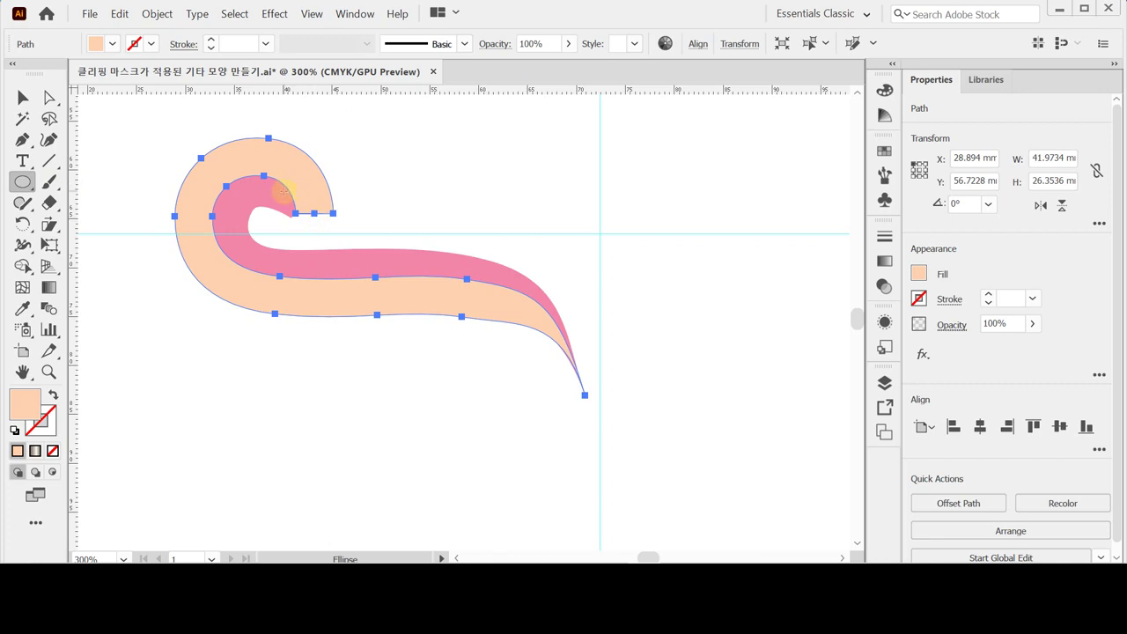
{"action": "left_click_drag", "start_coordinate": [283, 189], "coordinate": [334, 243]}
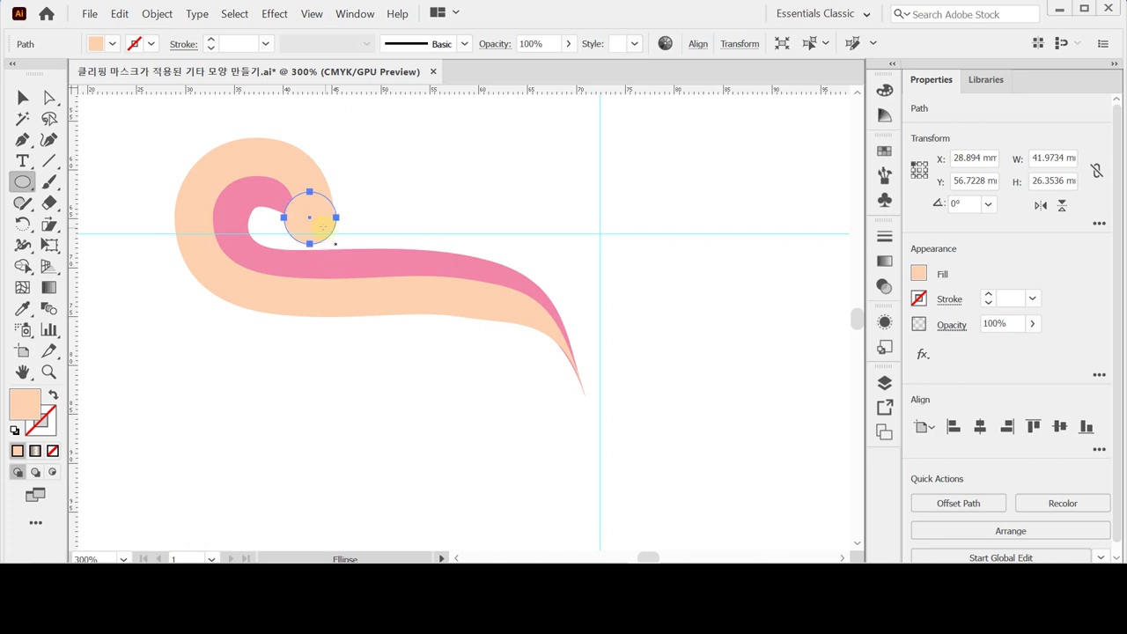
{"action": "left_click_drag", "start_coordinate": [310, 217], "coordinate": [310, 225]}
Unite the peach circle with the peach ribbon into one shape and deselect it
{"action": "left_click", "coordinate": [297, 167], "text": "shift"}
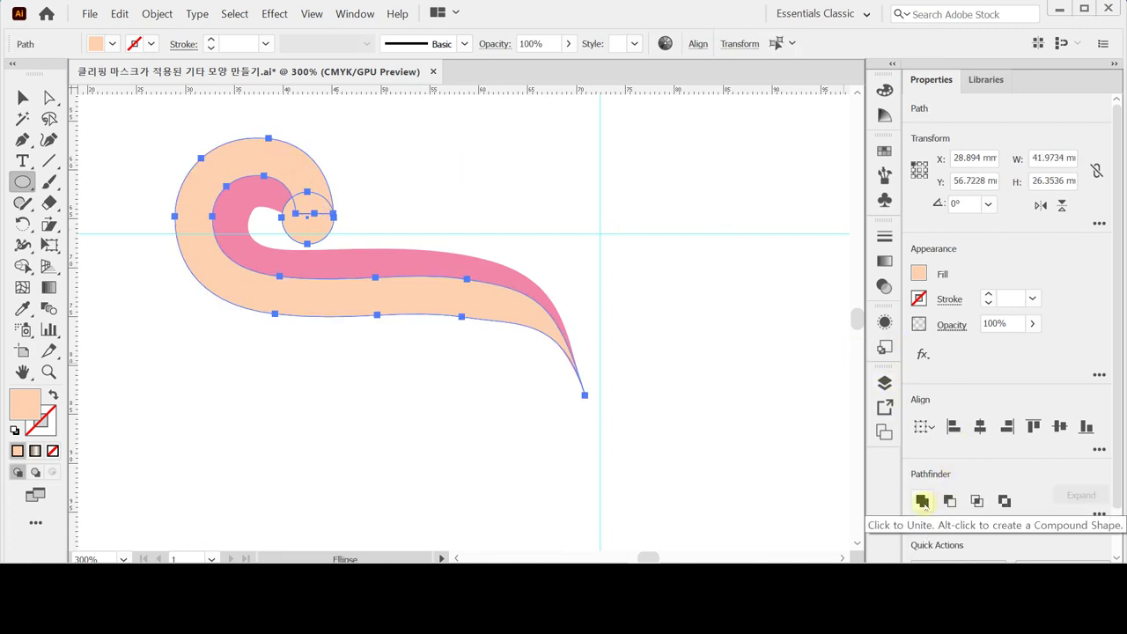
{"action": "left_click", "coordinate": [922, 500]}
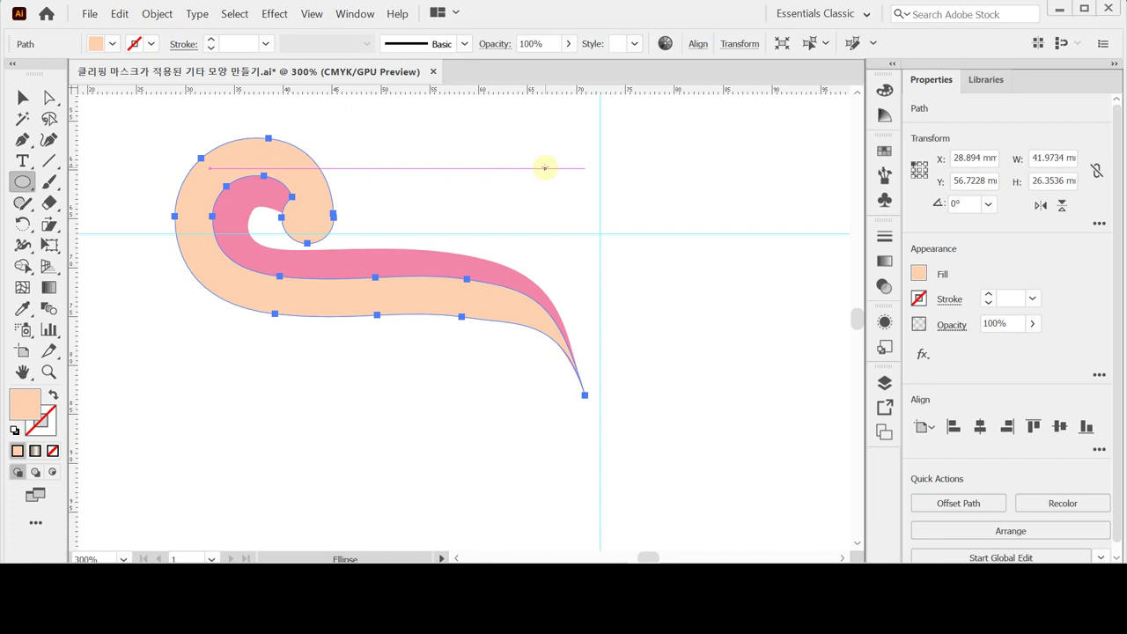
{"action": "key", "text": "v"}
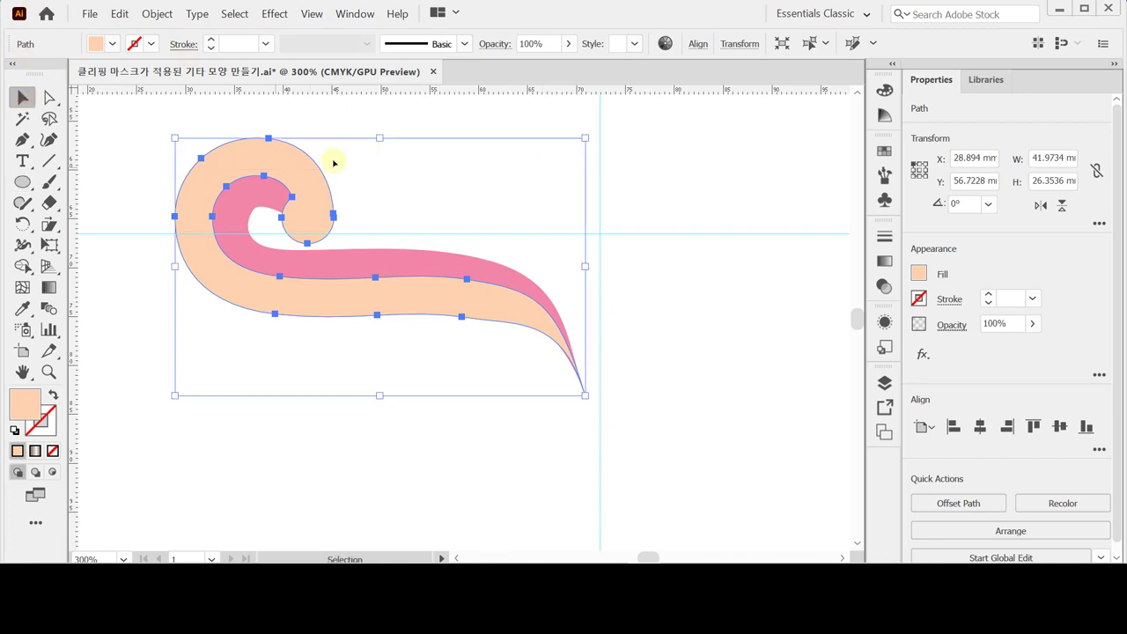
{"action": "left_click", "coordinate": [395, 176]}
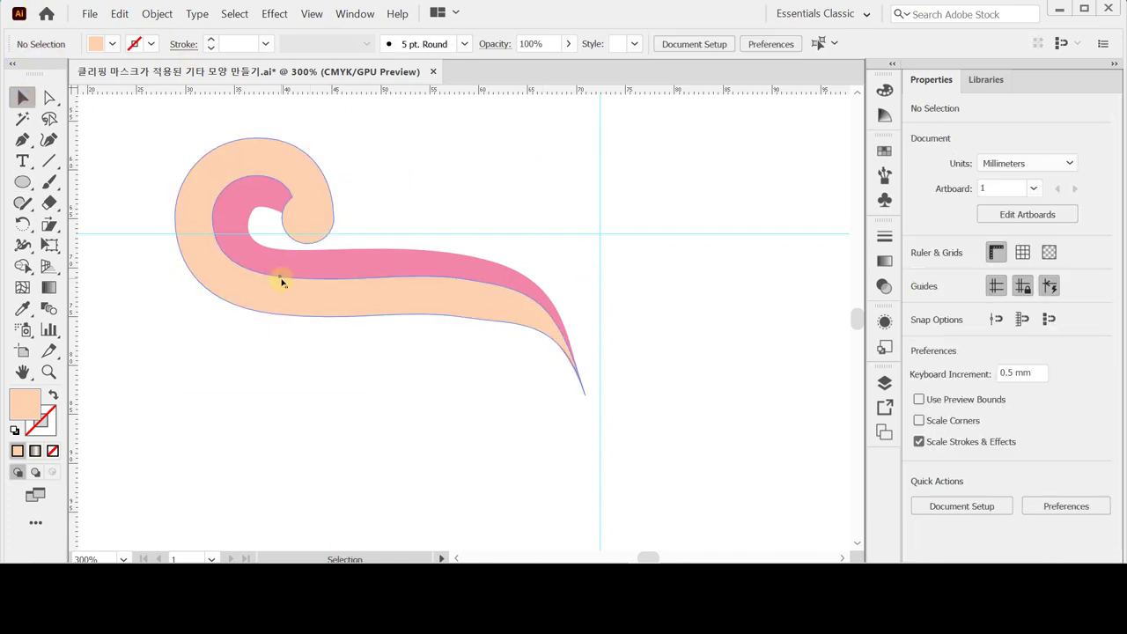
Select the peach and pink ribbons together and make a copy scaled uniformly to 75%
{"action": "left_click_drag", "start_coordinate": [385, 194], "coordinate": [257, 313]}
{"action": "left_click", "coordinate": [22, 224]}
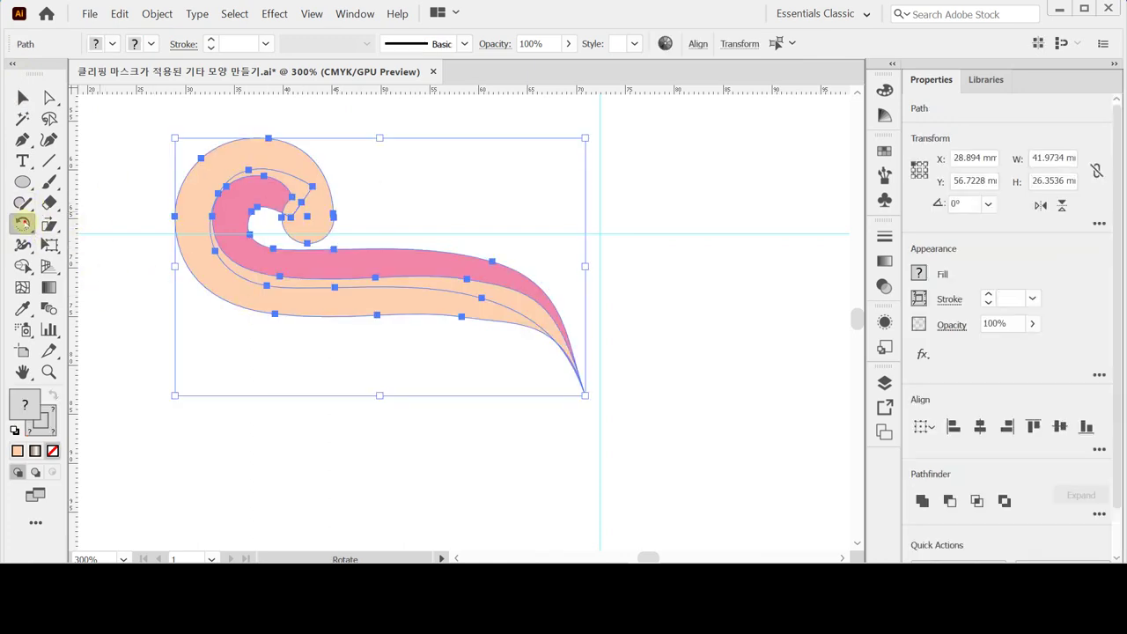
{"action": "left_click", "coordinate": [50, 224], "text": "alt"}
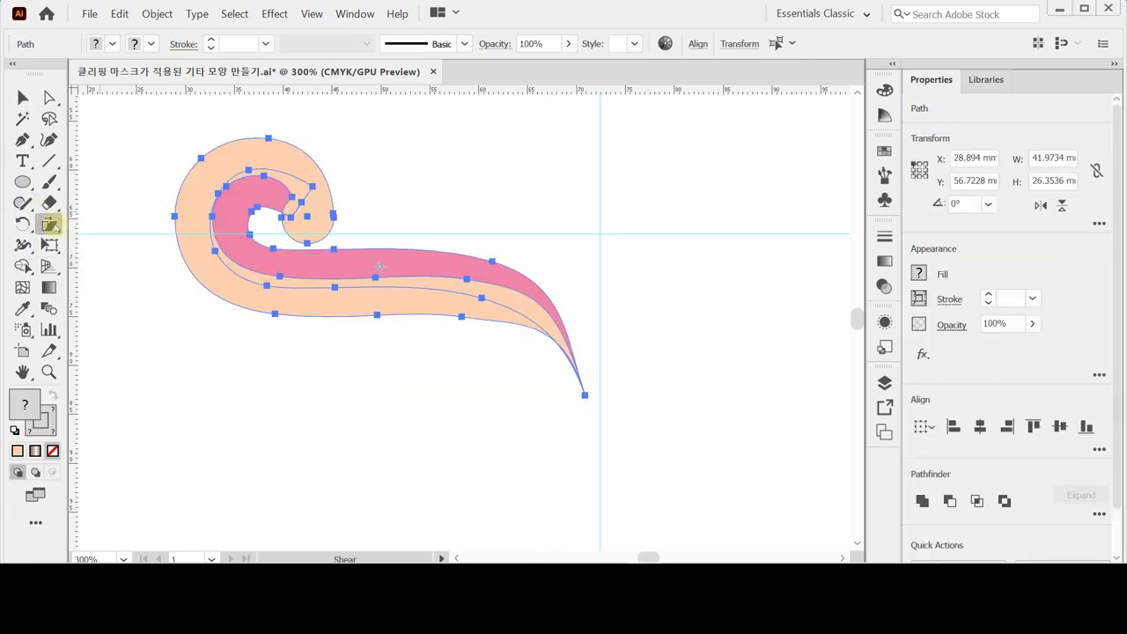
{"action": "left_click_drag", "start_coordinate": [50, 224], "coordinate": [96, 224]}
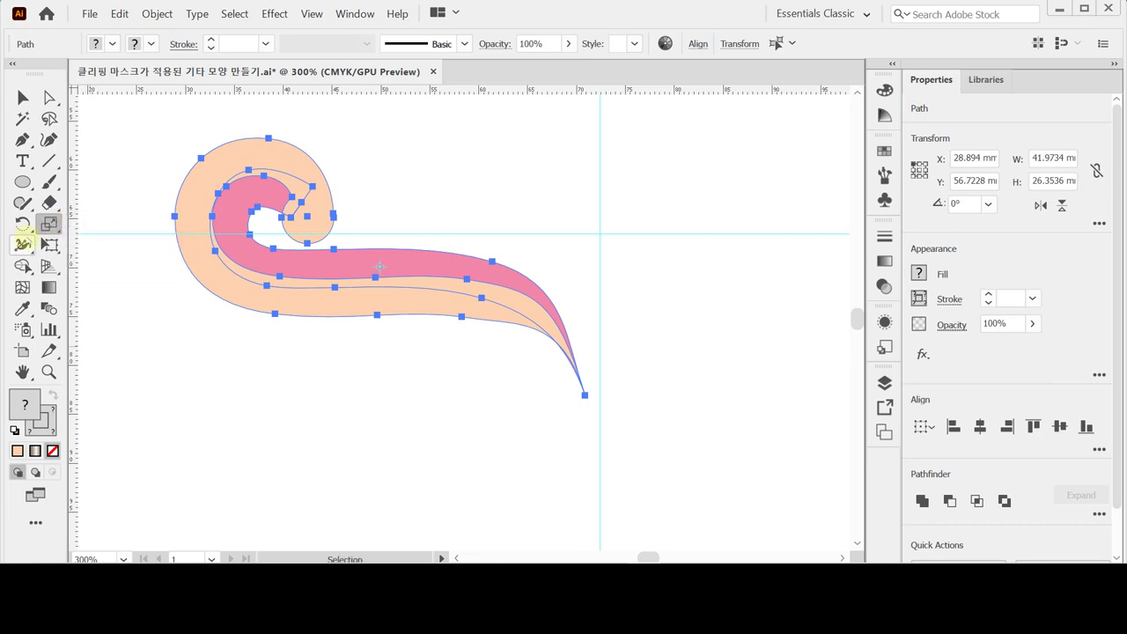
{"action": "double_click", "coordinate": [49, 223]}
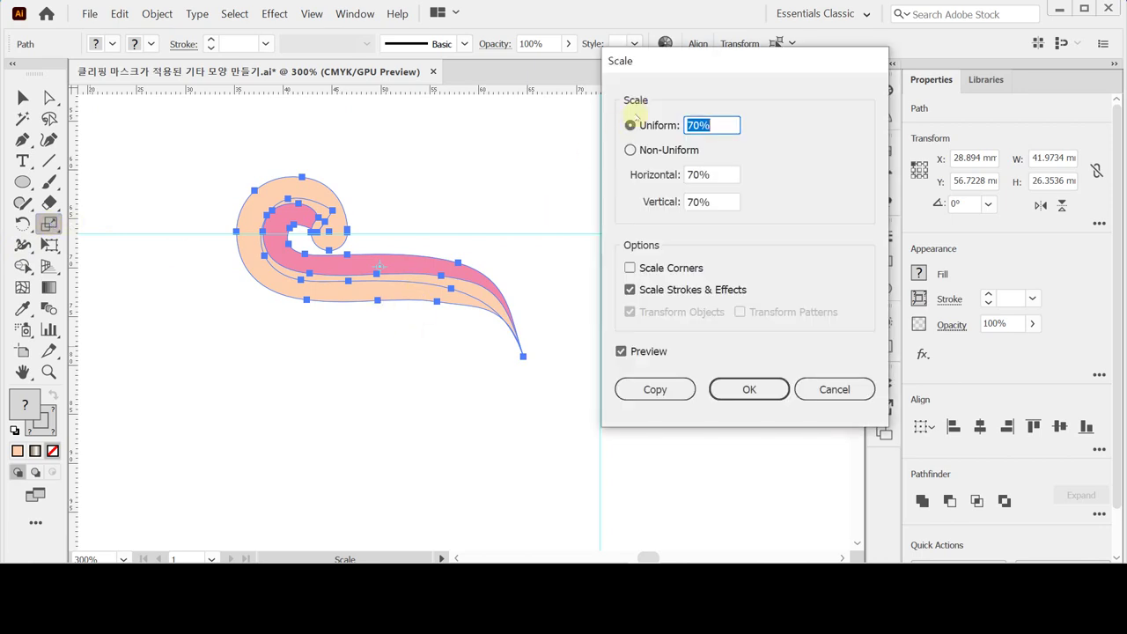
{"action": "type", "text": "75"}
{"action": "left_click", "coordinate": [655, 389]}
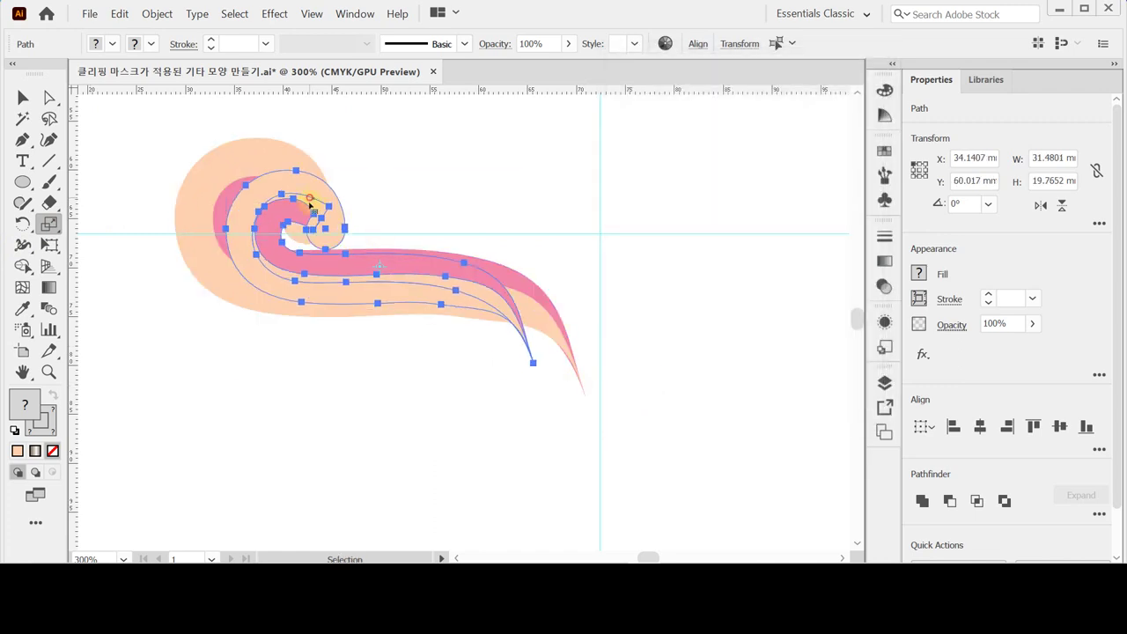
Place the smaller ribbon pair below the original, rotated about 21° counterclockwise, with its pointed tip meeting the original's tip
{"action": "left_click_drag", "start_coordinate": [309, 199], "coordinate": [329, 267]}
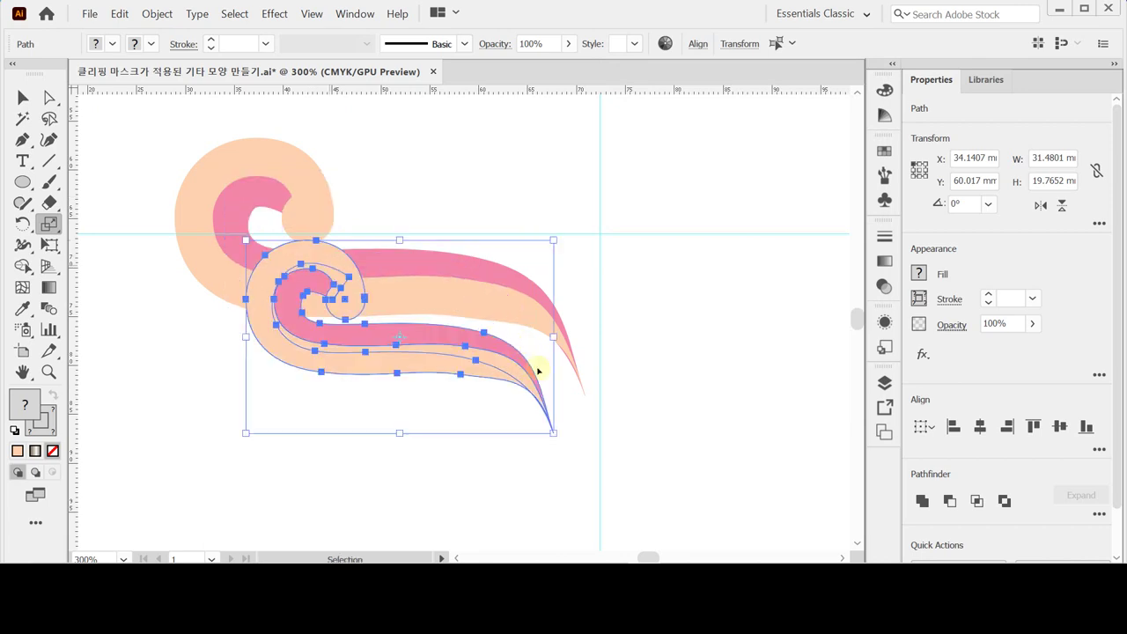
{"action": "left_click", "coordinate": [23, 97]}
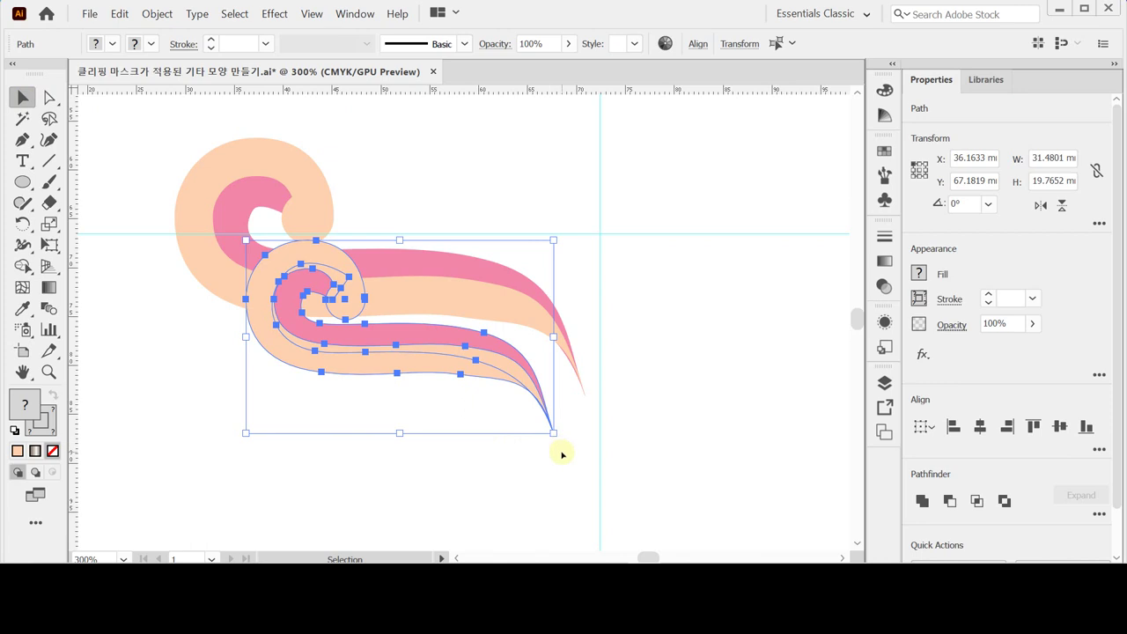
{"action": "left_click_drag", "start_coordinate": [559, 443], "coordinate": [592, 381]}
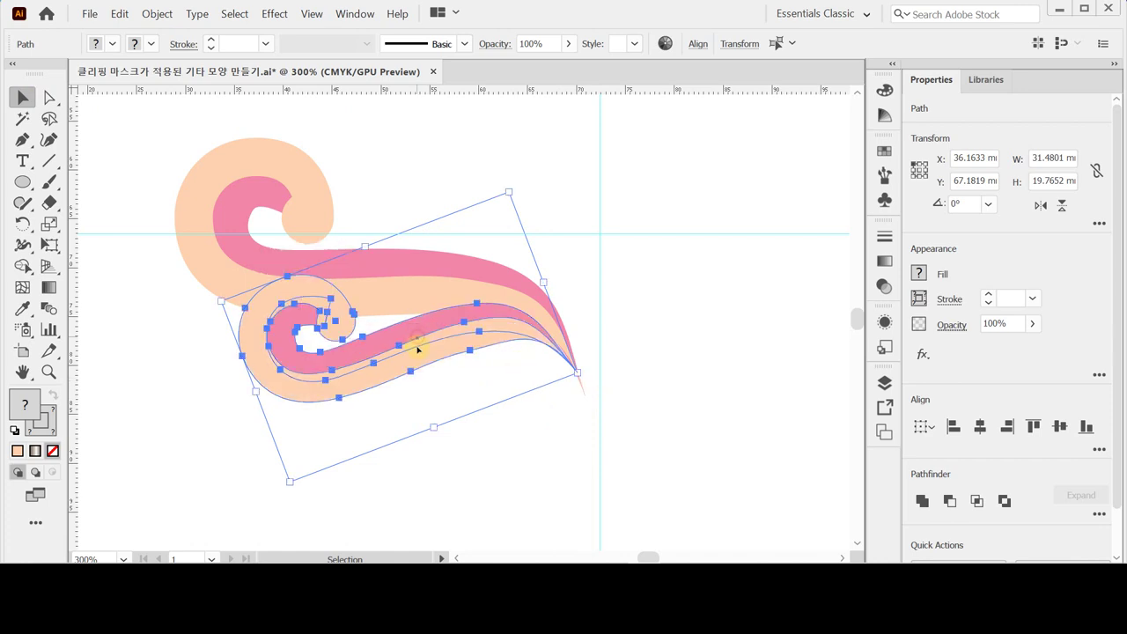
{"action": "left_click_drag", "start_coordinate": [410, 360], "coordinate": [425, 356]}
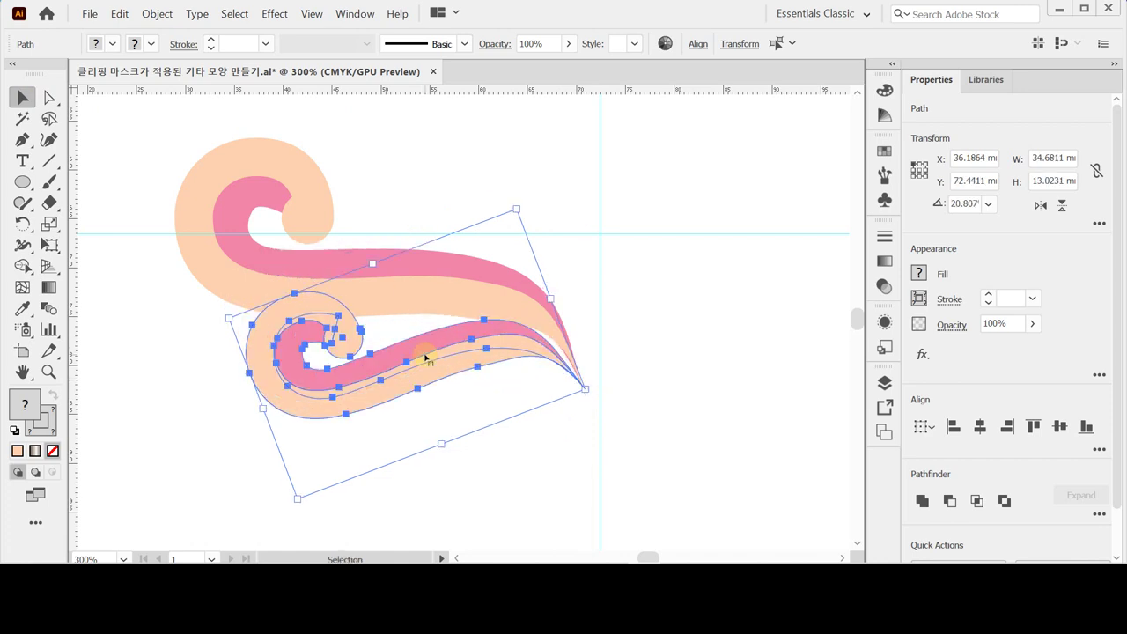
{"action": "left_click", "coordinate": [470, 456]}
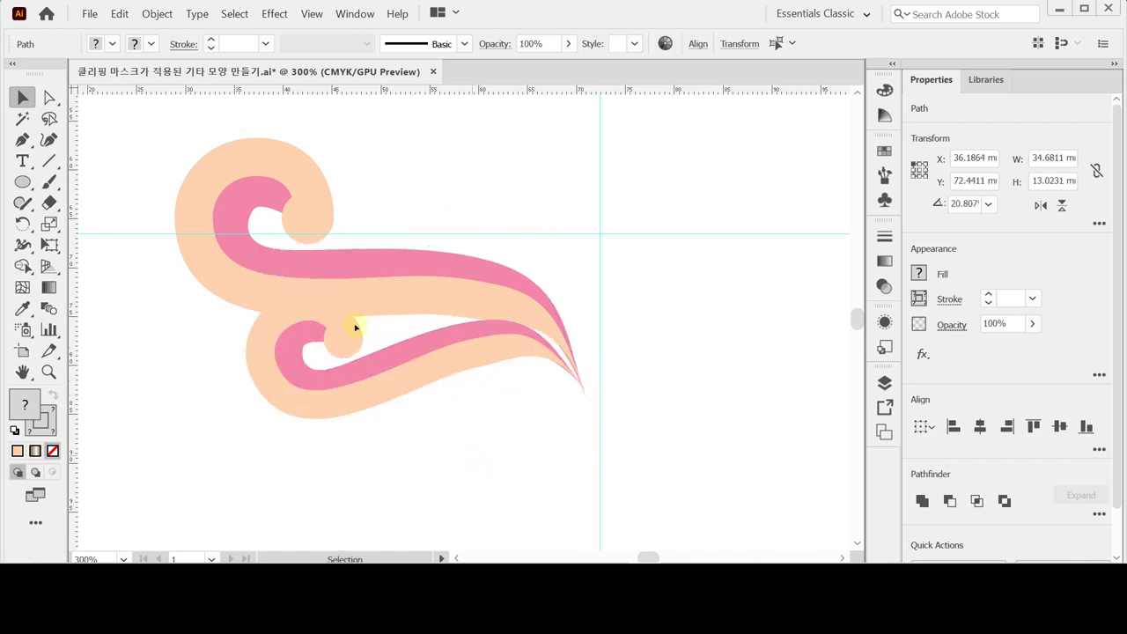
Recolor the peach ribbon of the smaller pair with the yellow swatch's color and deselect it
{"action": "left_click", "coordinate": [356, 329]}
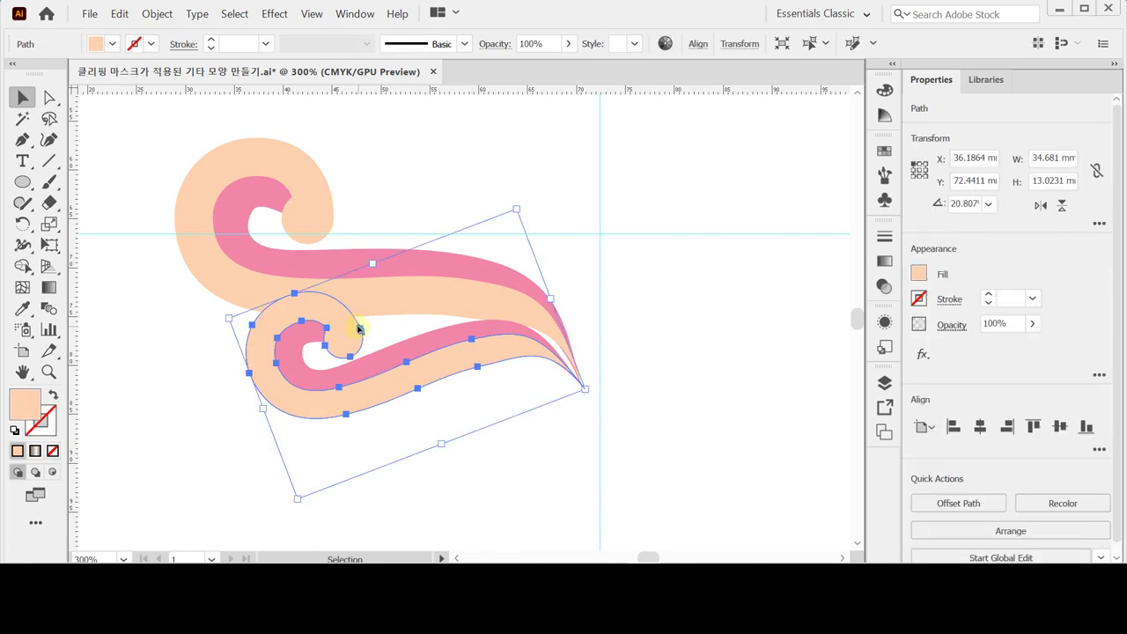
{"action": "left_click_drag", "start_coordinate": [717, 372], "coordinate": [641, 375]}
{"action": "scroll", "coordinate": [642, 375], "scroll_direction": "down", "scroll_amount": 2}
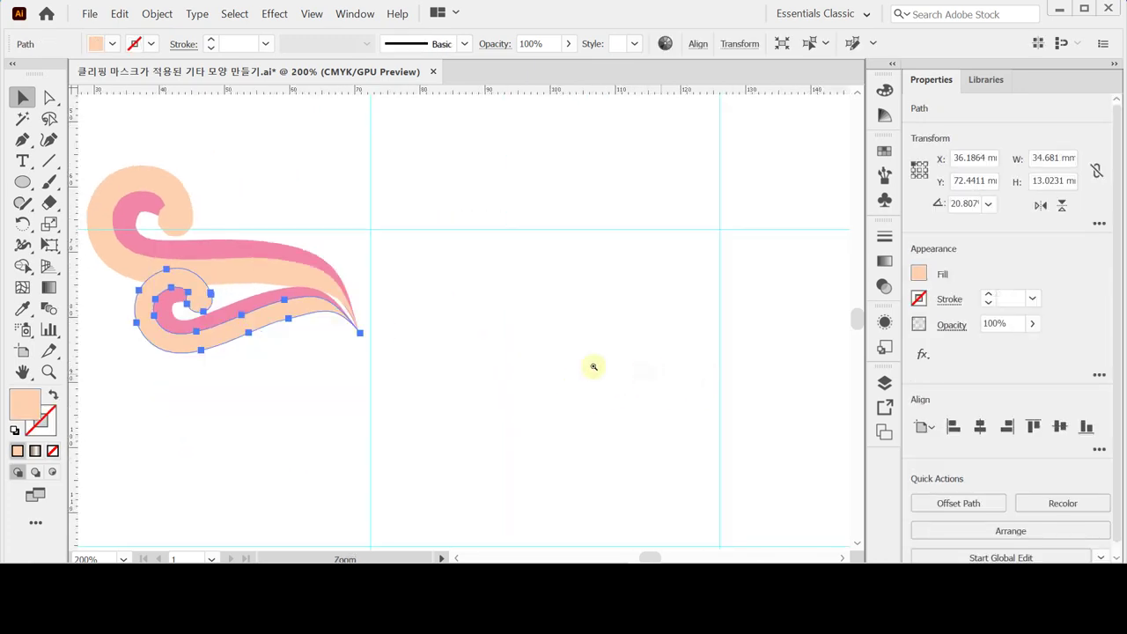
{"action": "scroll", "coordinate": [593, 367], "scroll_direction": "left", "scroll_amount": 5}
{"action": "left_click_drag", "start_coordinate": [422, 322], "coordinate": [451, 304]}
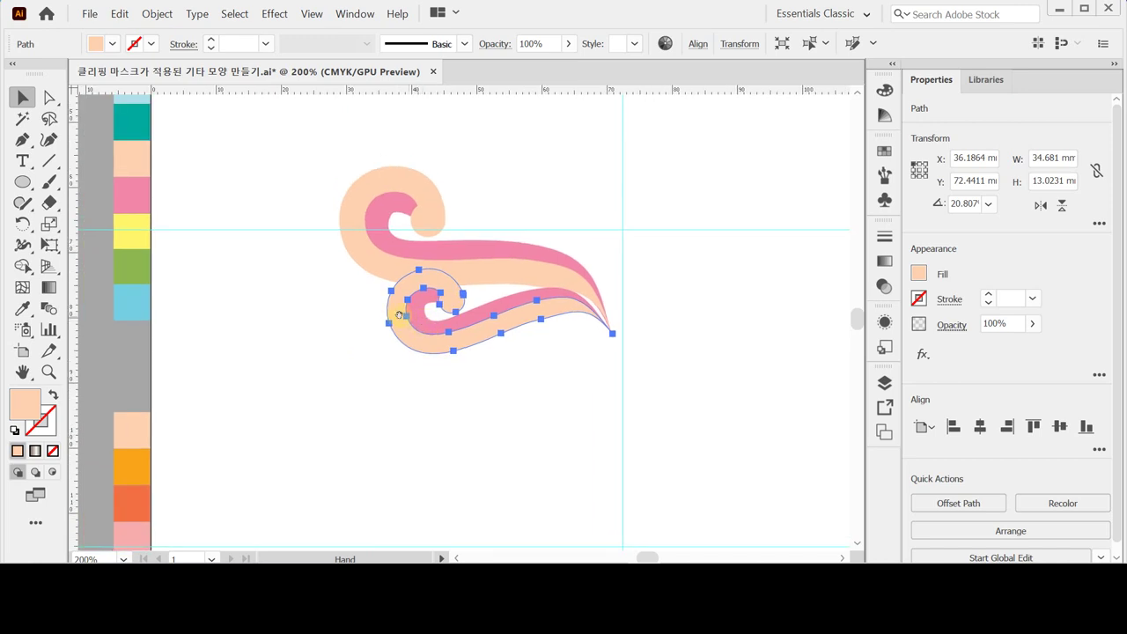
{"action": "left_click", "coordinate": [121, 238]}
{"action": "key", "text": "i"}
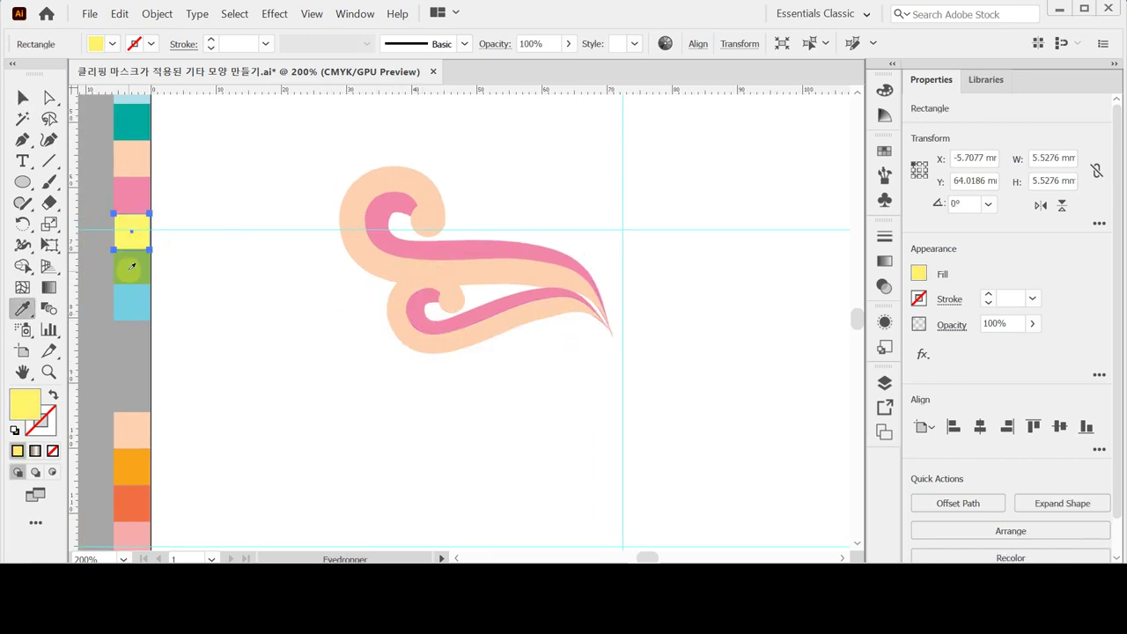
{"action": "left_click", "coordinate": [132, 264]}
{"action": "left_click", "coordinate": [396, 330], "text": "ctrl"}
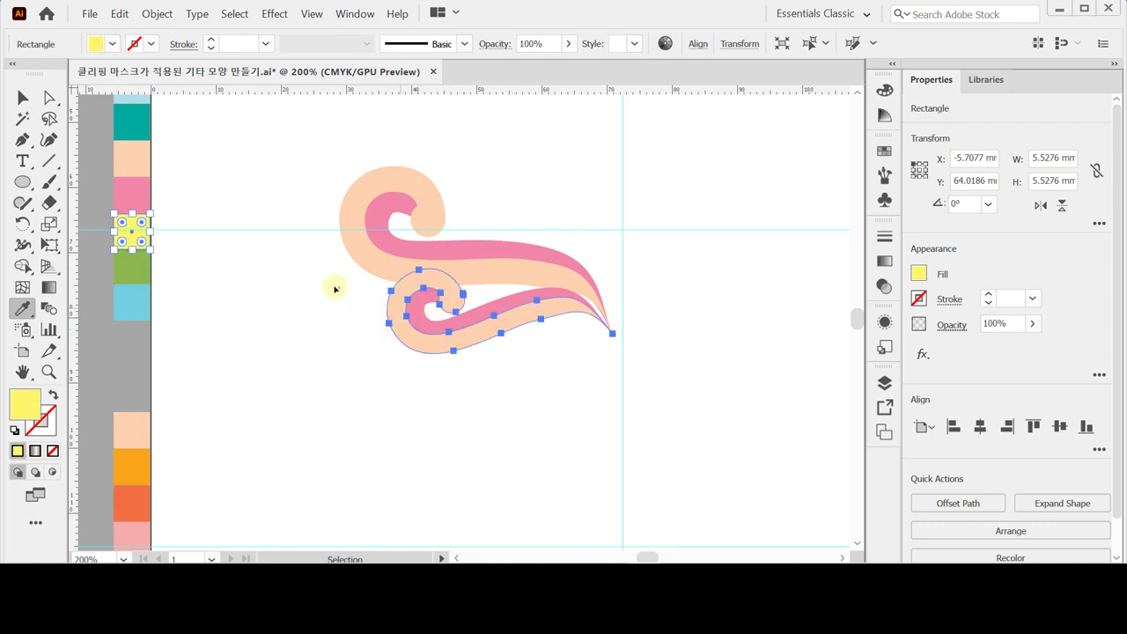
{"action": "left_click", "coordinate": [132, 238]}
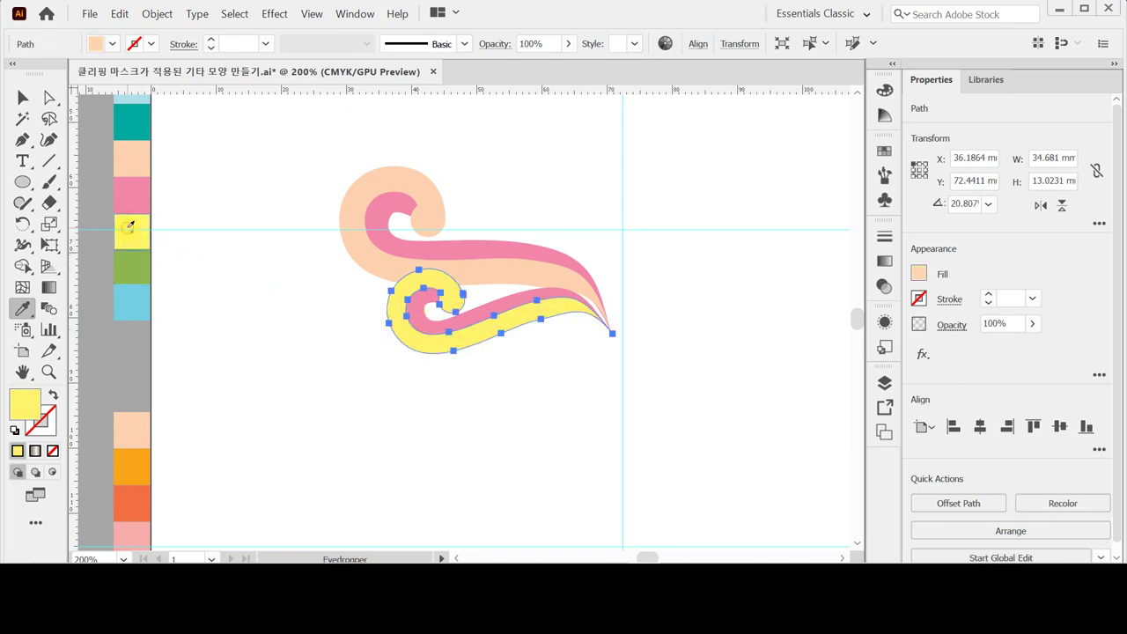
{"action": "left_click", "coordinate": [302, 320], "text": "ctrl"}
Recolor the pink ribbon of the smaller pair with the green swatch's color and save the document
{"action": "left_click", "coordinate": [436, 332], "text": "ctrl"}
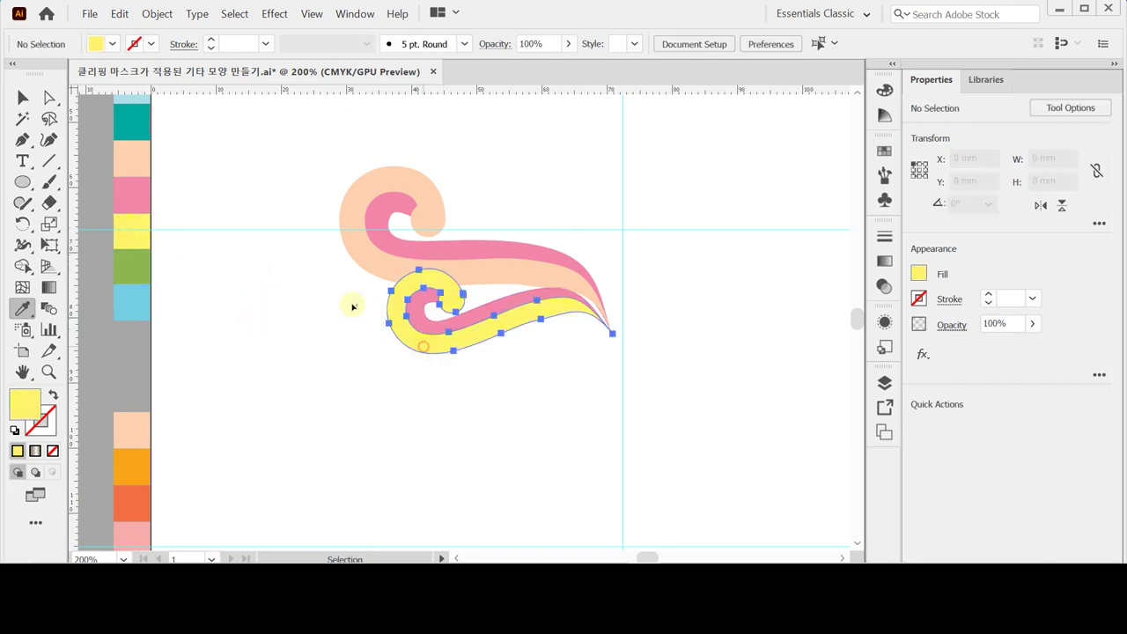
{"action": "left_click", "coordinate": [485, 312], "text": "ctrl"}
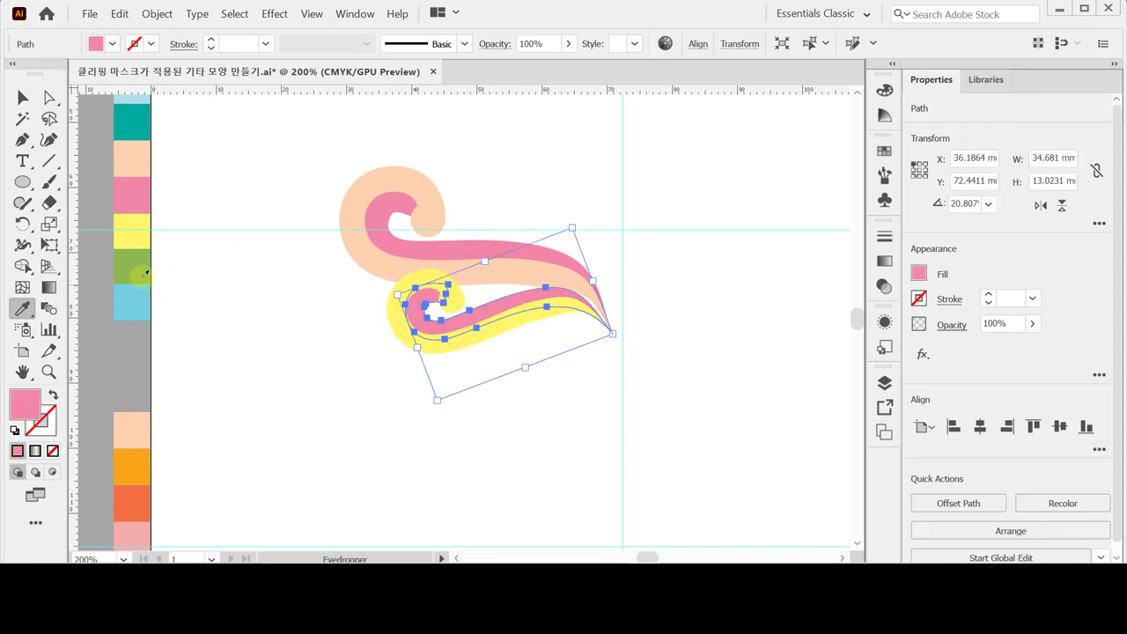
{"action": "left_click", "coordinate": [132, 265]}
{"action": "left_click", "coordinate": [301, 376], "text": "ctrl"}
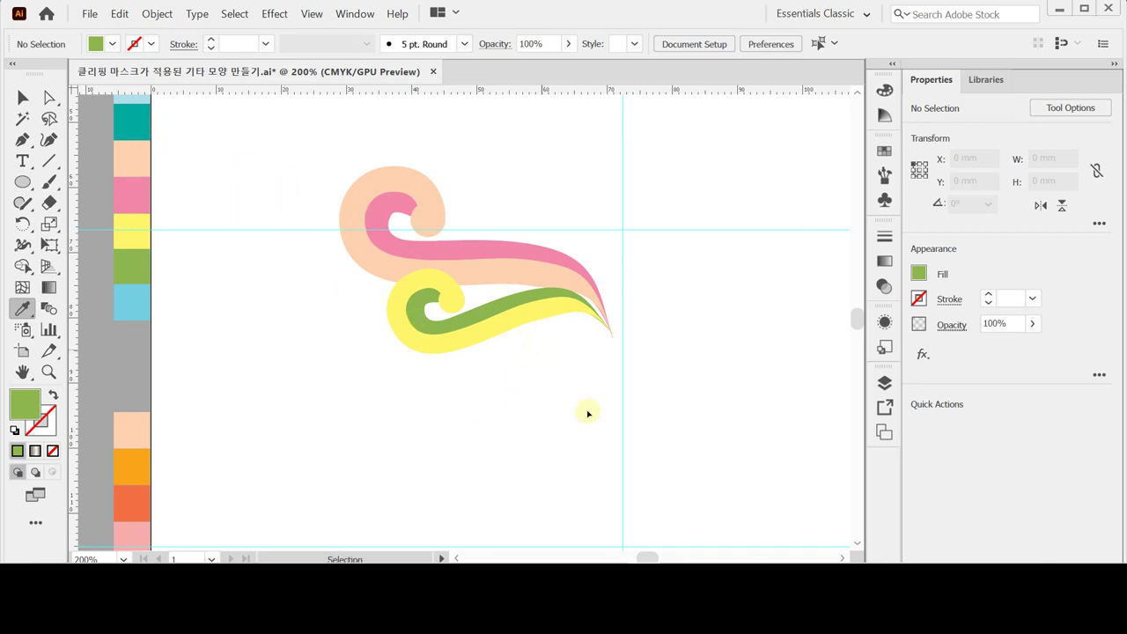
{"action": "key", "text": "ctrl+s"}
Make a copy of the yellow ribbon reflected across the horizontal axis
{"action": "left_click", "coordinate": [495, 342], "text": "ctrl"}
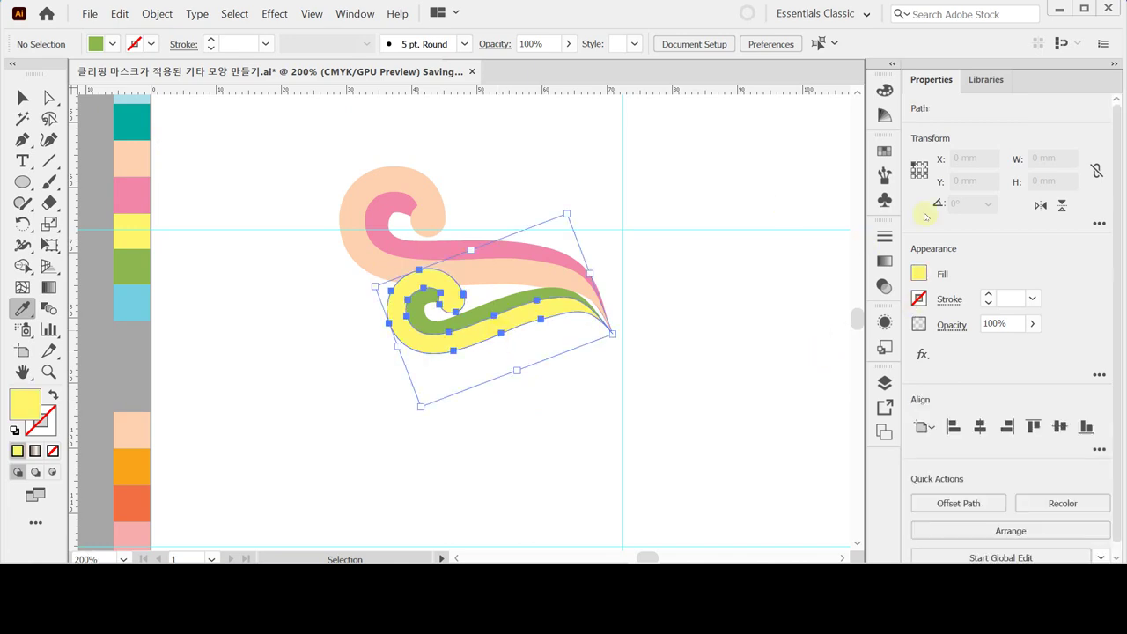
{"action": "left_click", "coordinate": [917, 275]}
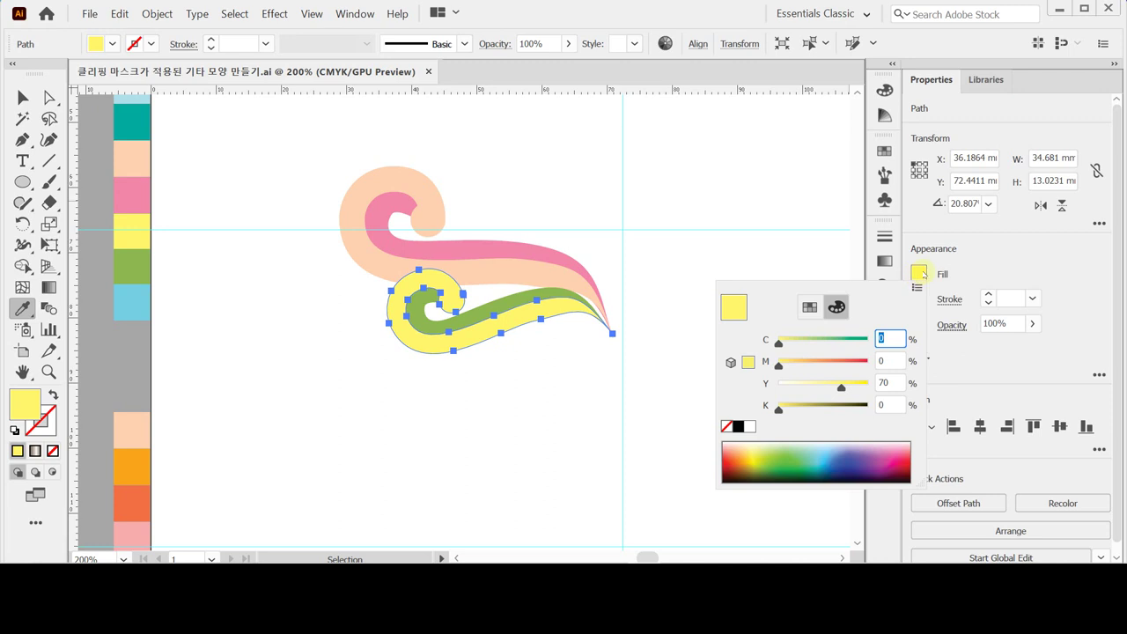
{"action": "key", "text": "Escape"}
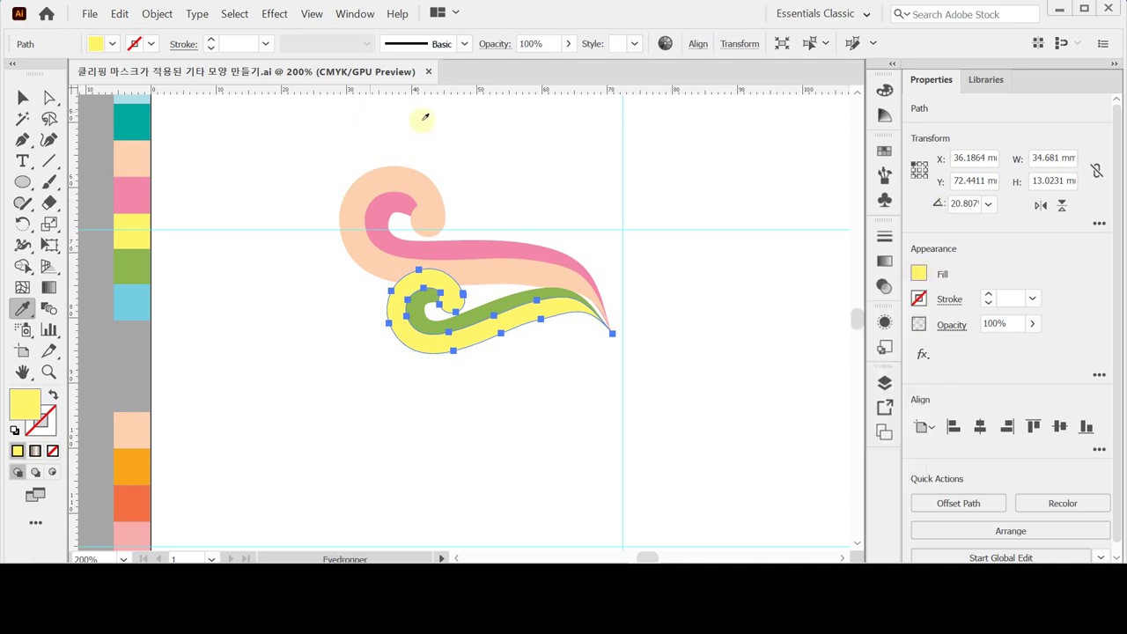
{"action": "left_click", "coordinate": [50, 223]}
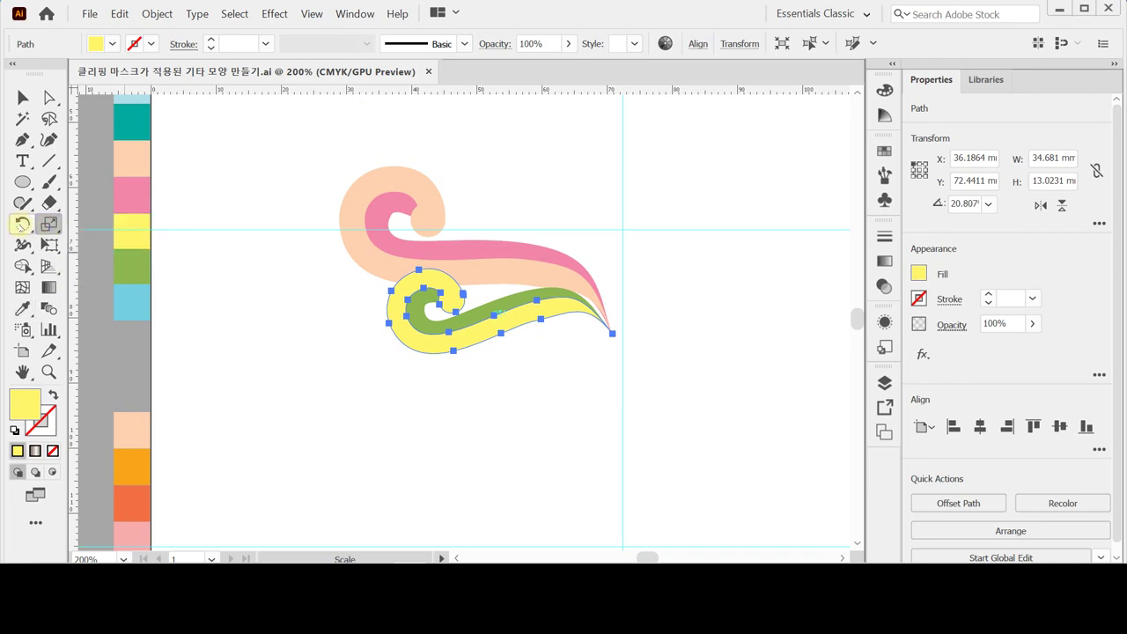
{"action": "left_click_drag", "start_coordinate": [22, 223], "coordinate": [62, 234]}
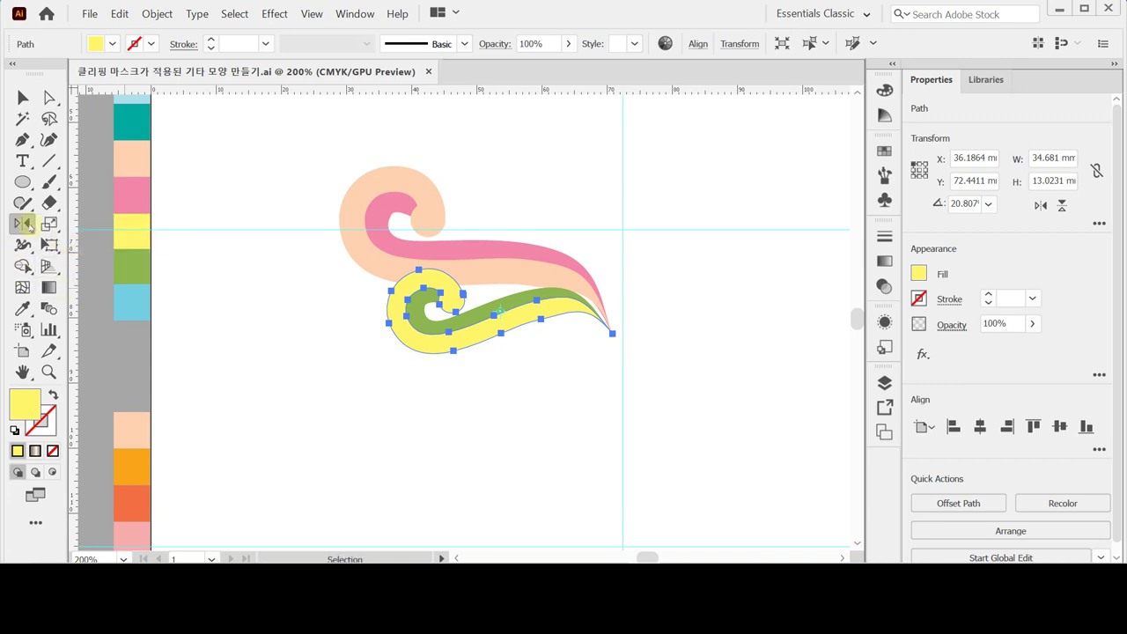
{"action": "double_click", "coordinate": [25, 225]}
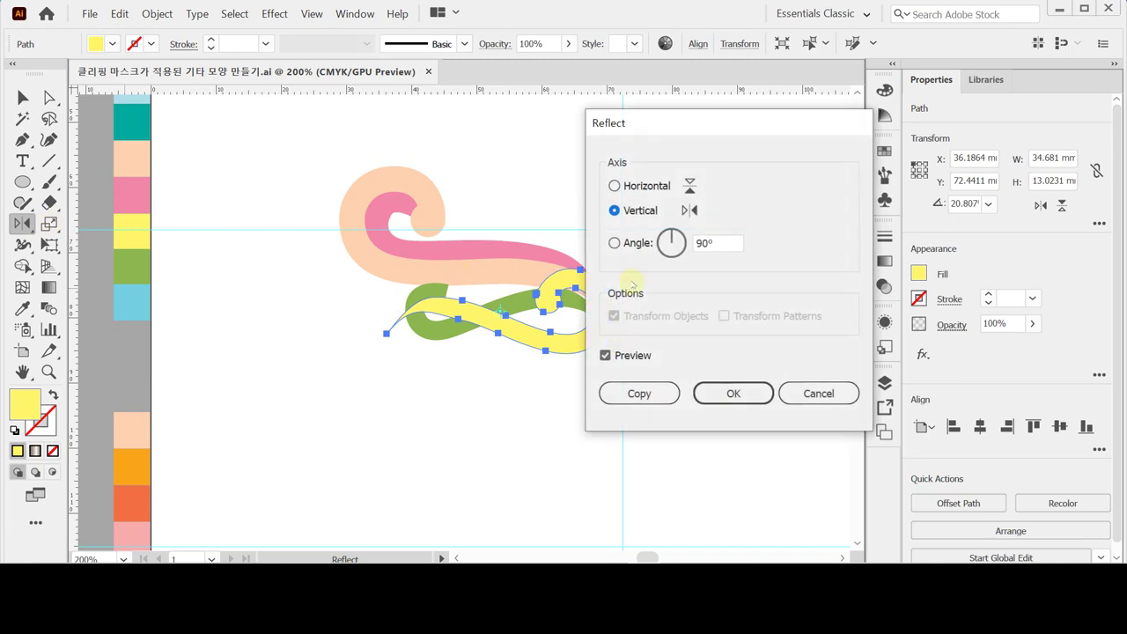
{"action": "left_click", "coordinate": [647, 186]}
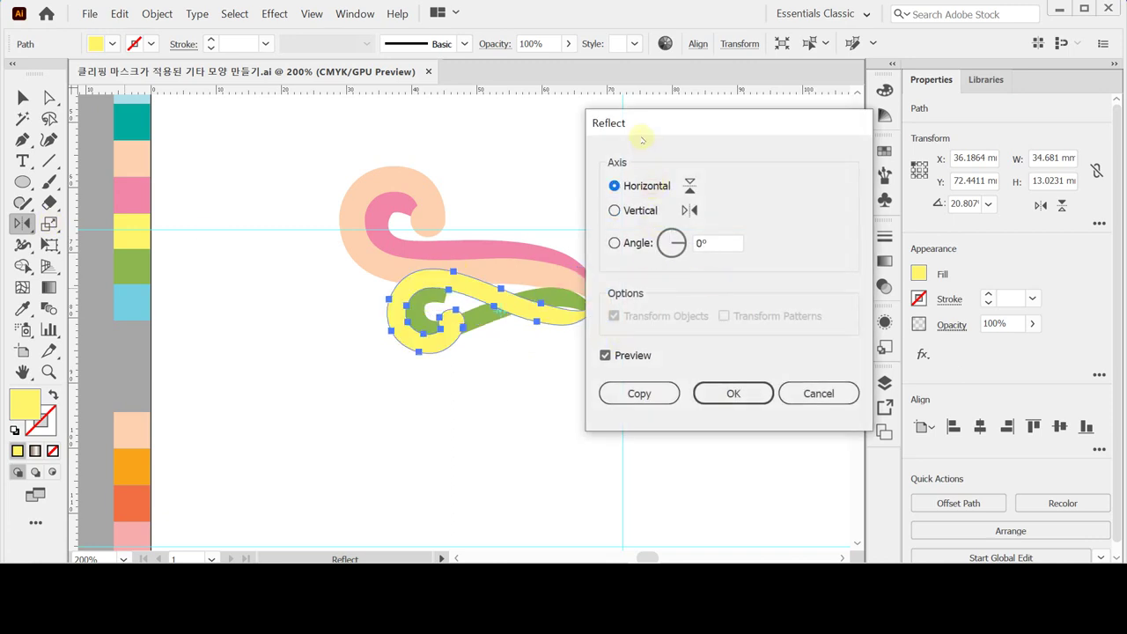
{"action": "left_click_drag", "start_coordinate": [645, 125], "coordinate": [733, 180]}
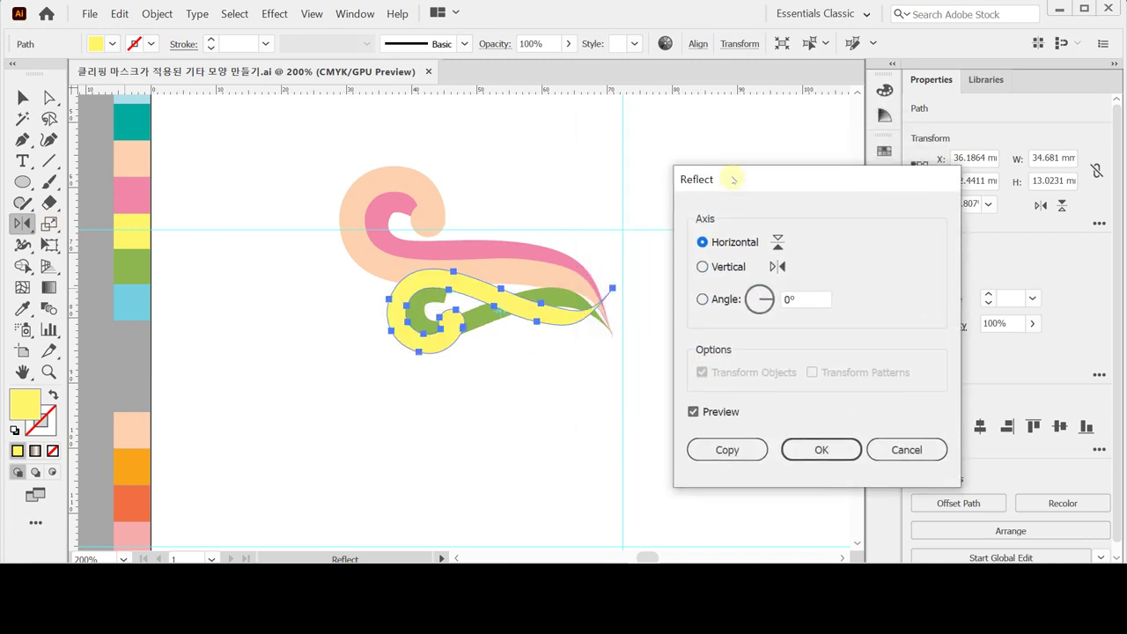
{"action": "left_click", "coordinate": [730, 451]}
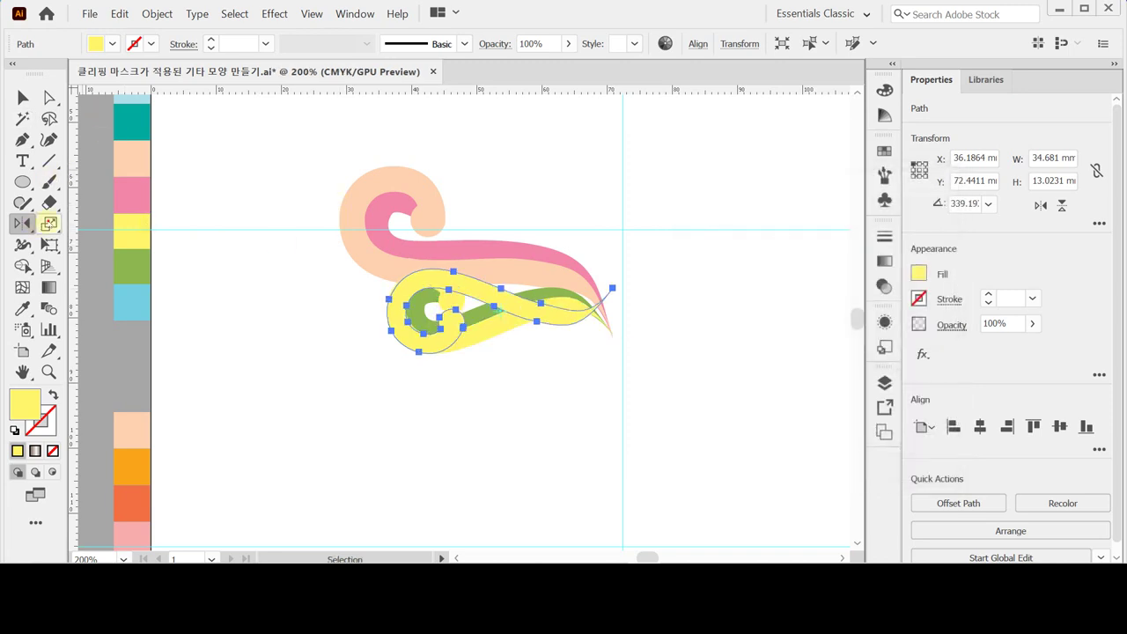
Scale the reflected yellow ribbon uniformly to 80% and move it left so its curl extends beyond the yellow and green pair
{"action": "left_click", "coordinate": [49, 223]}
{"action": "key", "text": "Return"}
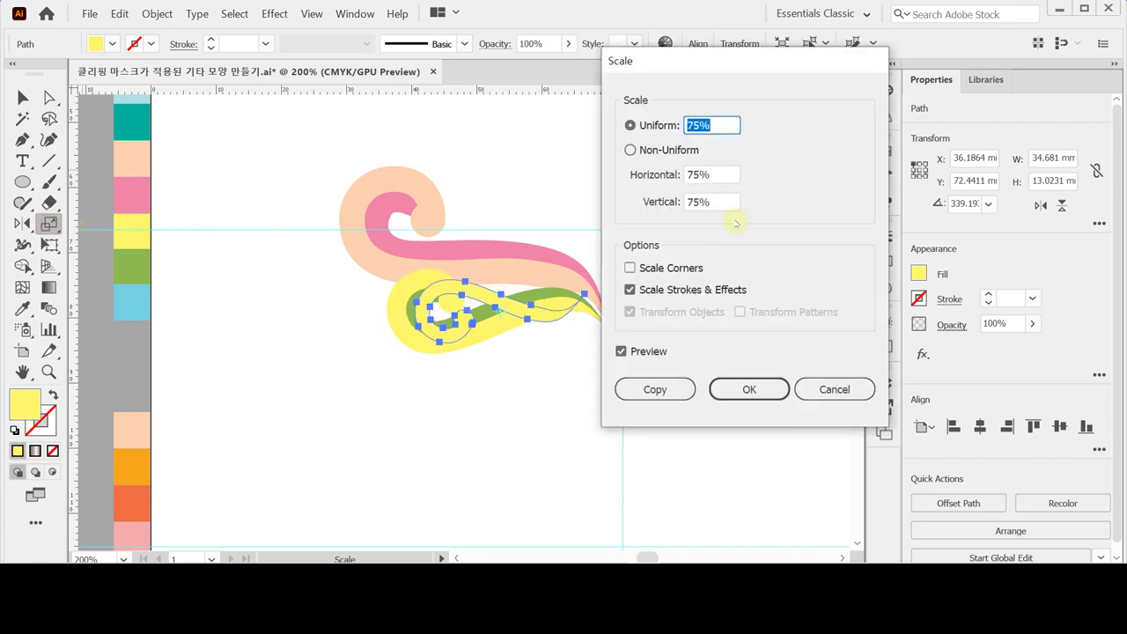
{"action": "type", "text": "80"}
{"action": "left_click", "coordinate": [748, 389]}
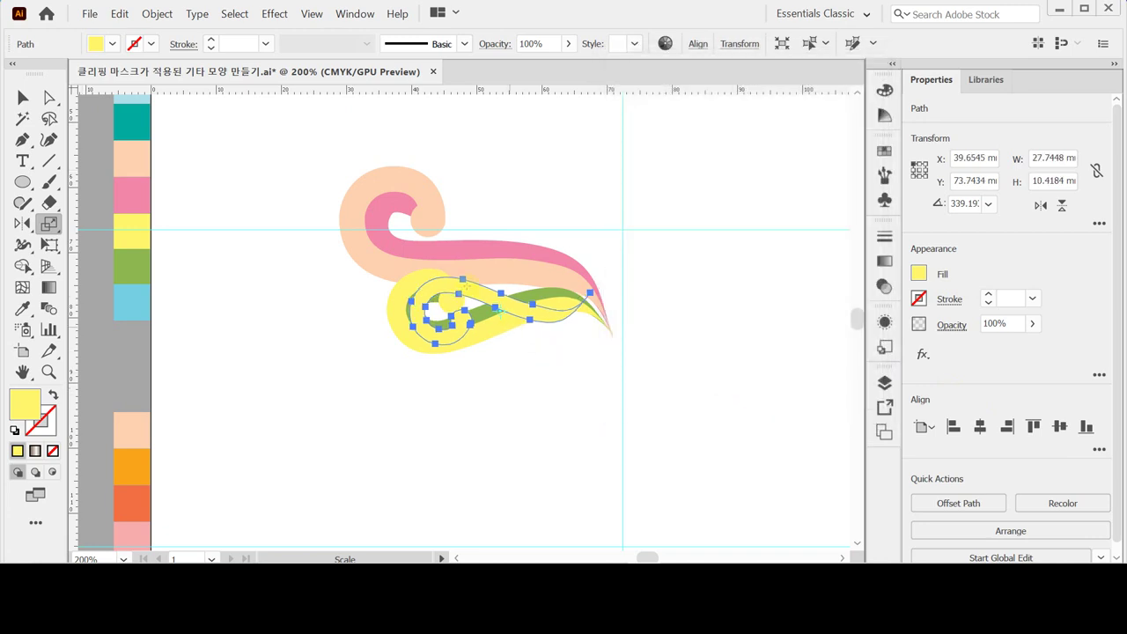
{"action": "left_click_drag", "start_coordinate": [499, 310], "coordinate": [415, 314]}
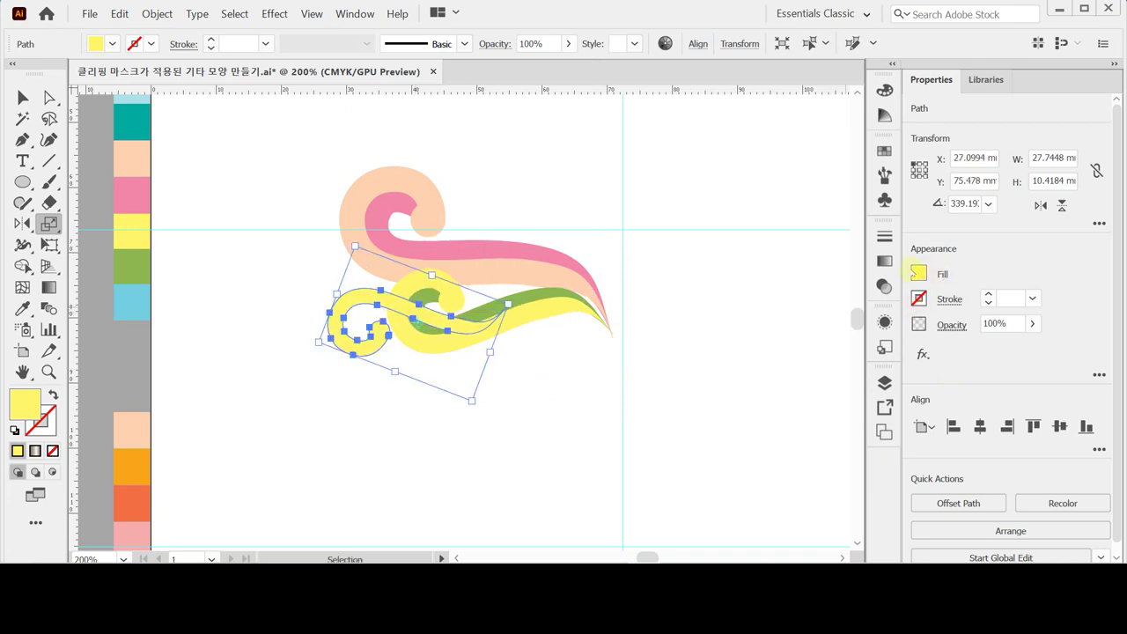
Fill the reflected ribbon with light blue, cyan 50% and yellow 0%, and send it behind the yellow and green ribbons
{"action": "left_click", "coordinate": [917, 274]}
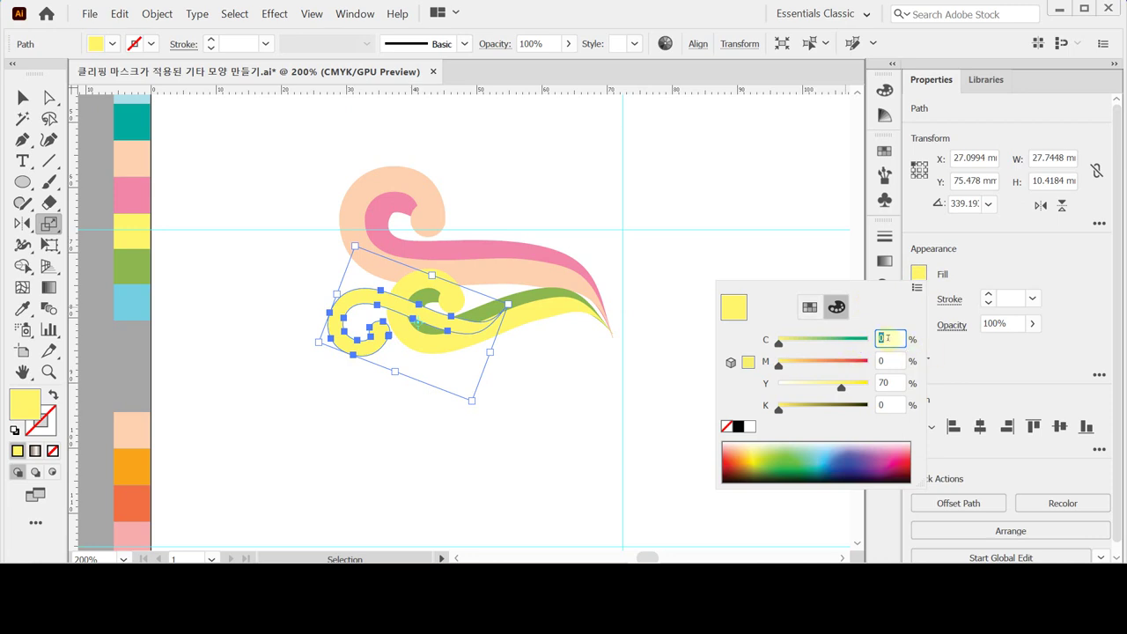
{"action": "type", "text": "50"}
{"action": "key", "text": "Tab"}
{"action": "key", "text": "Tab"}
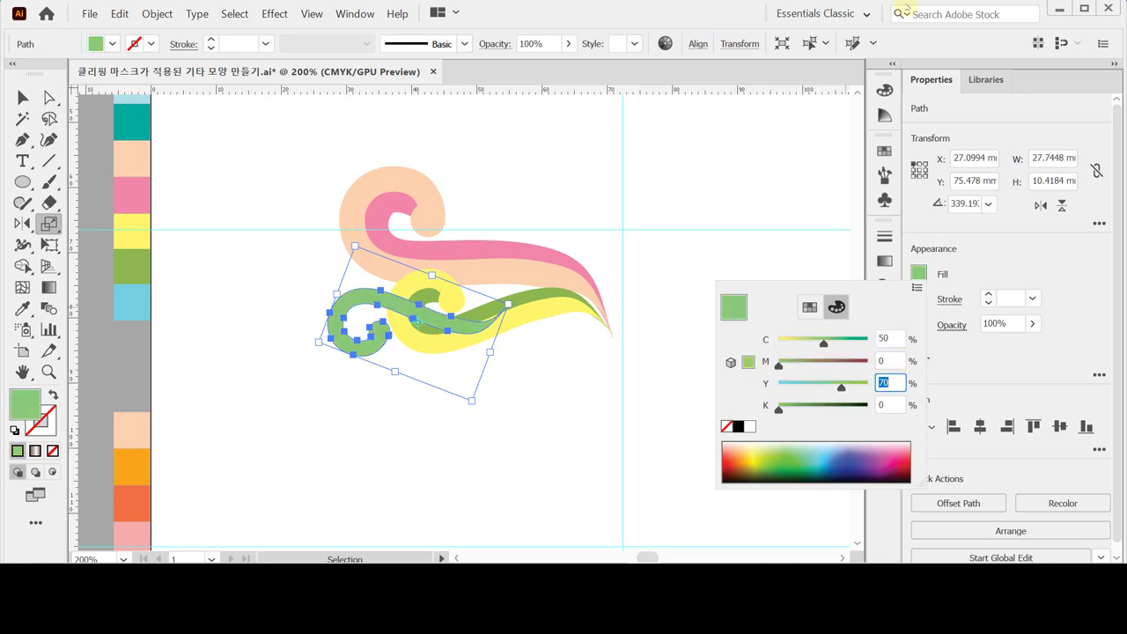
{"action": "type", "text": "0"}
{"action": "key", "text": "Tab"}
{"action": "key", "text": "Return"}
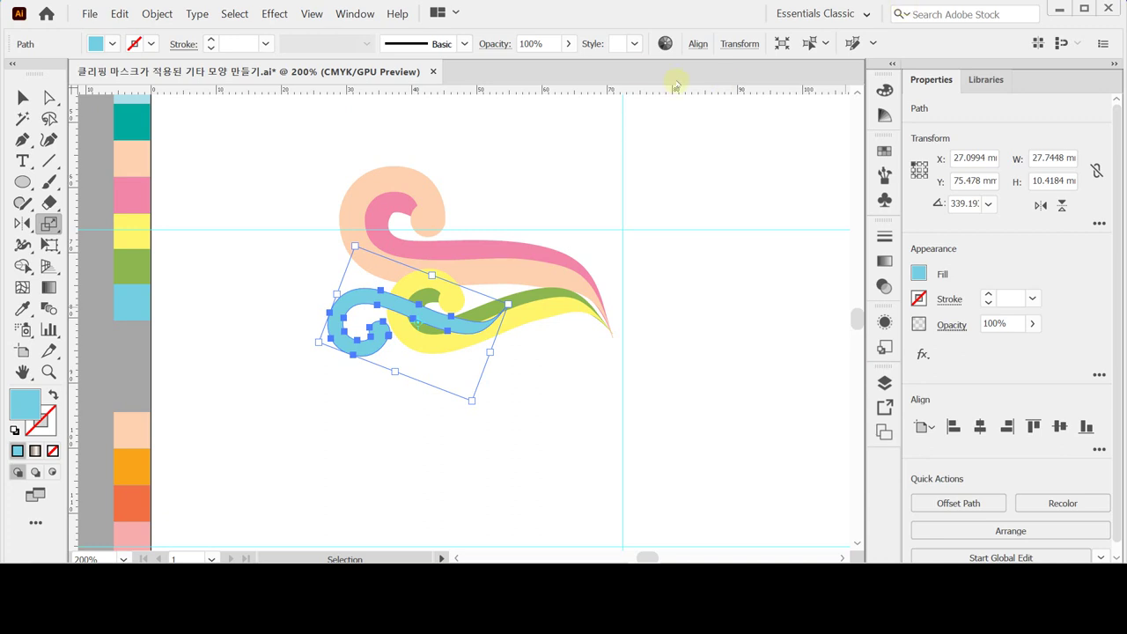
{"action": "key", "text": "s"}
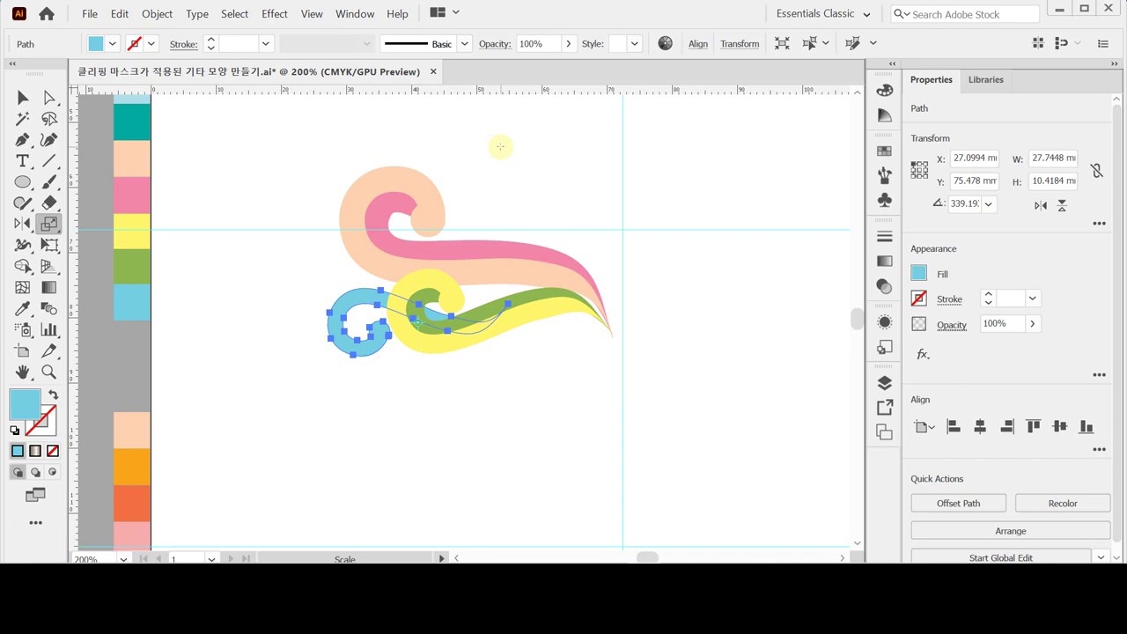
Move the light blue ribbon slightly left, rotate it about 8° clockwise, and save the document
{"action": "key", "text": "v"}
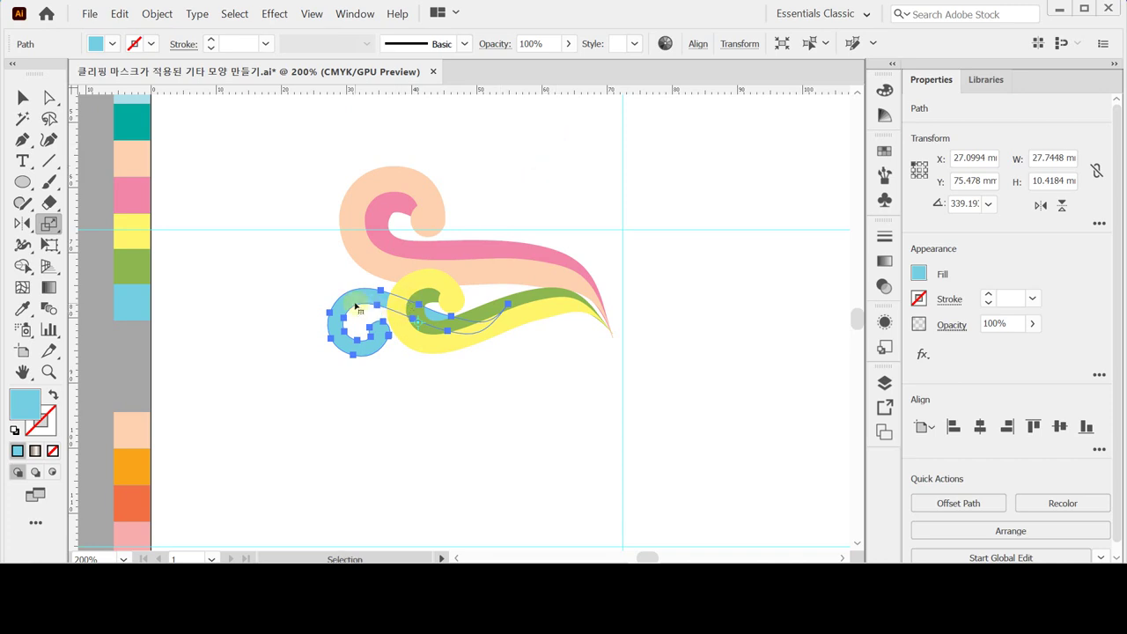
{"action": "left_click_drag", "start_coordinate": [356, 306], "coordinate": [344, 306]}
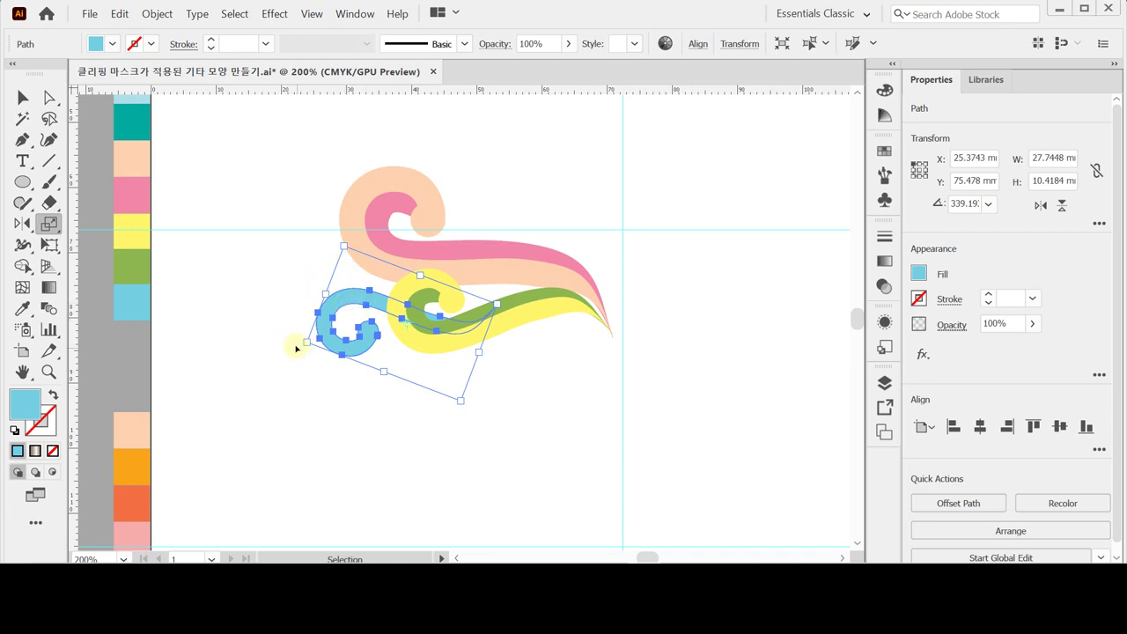
{"action": "left_click_drag", "start_coordinate": [298, 342], "coordinate": [298, 326]}
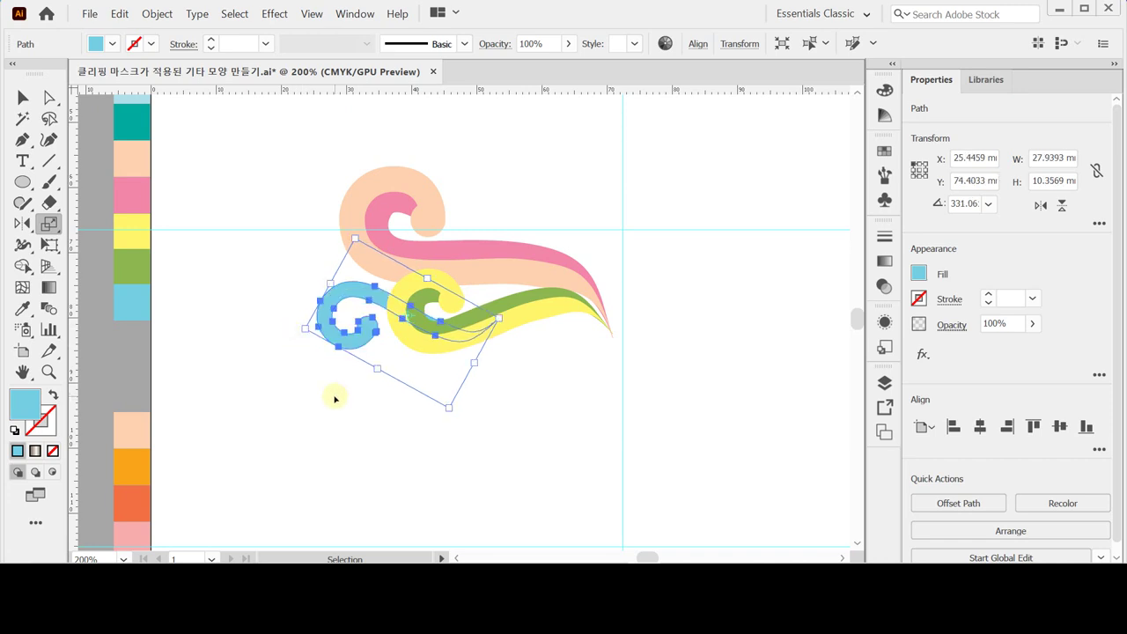
{"action": "key", "text": "s"}
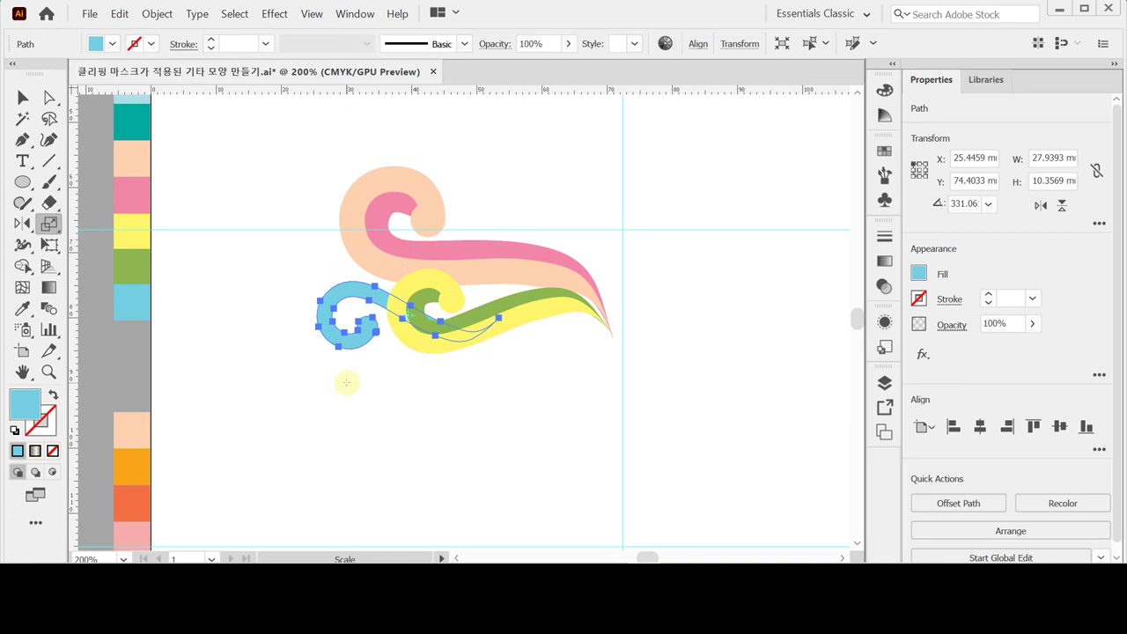
{"action": "key", "text": "ctrl"}
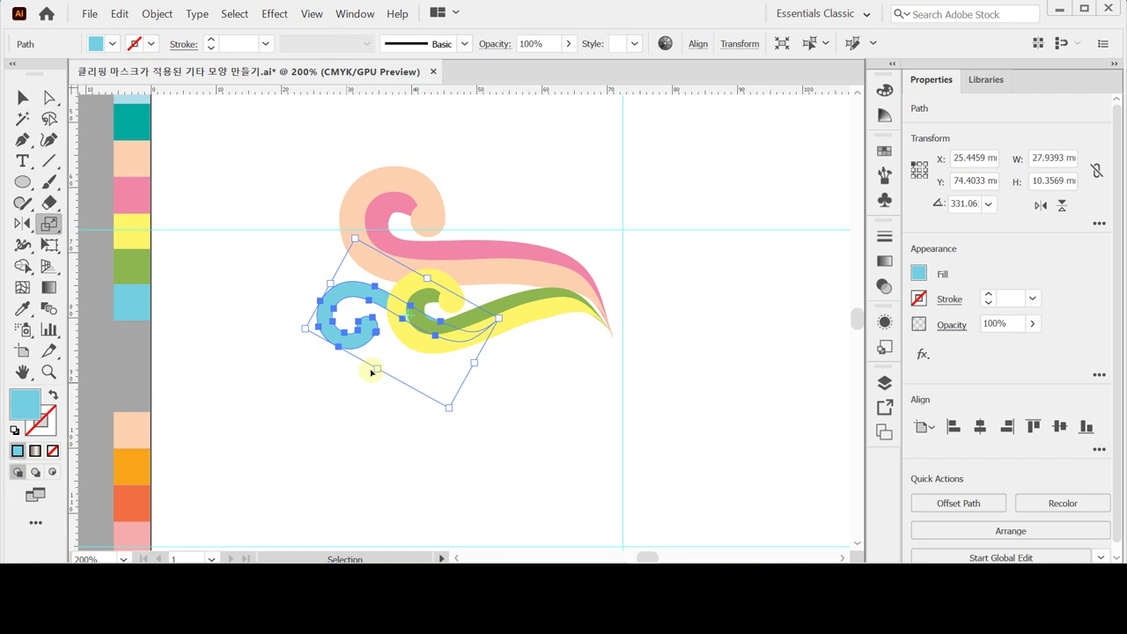
Draw a tilted five-pointed star about 10 mm wide in the empty area to the right of the ribbons
{"action": "left_click", "coordinate": [616, 229], "text": "ctrl"}
{"action": "left_click_drag", "start_coordinate": [646, 349], "coordinate": [215, 343]}
{"action": "left_click_drag", "start_coordinate": [407, 319], "coordinate": [306, 362]}
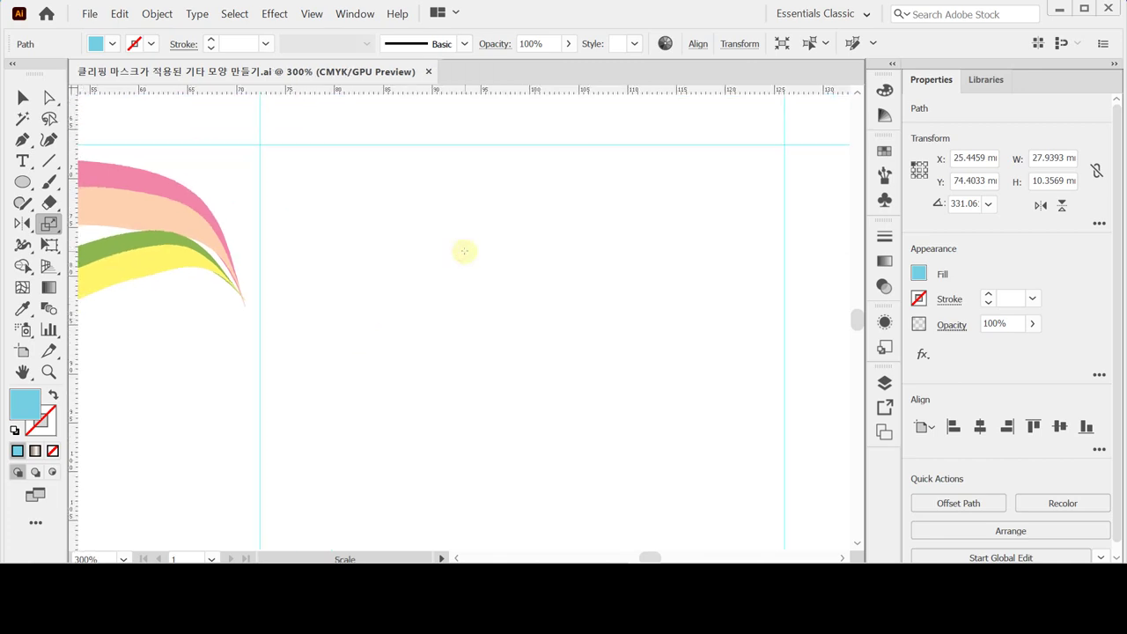
{"action": "left_click_drag", "start_coordinate": [531, 300], "coordinate": [335, 293]}
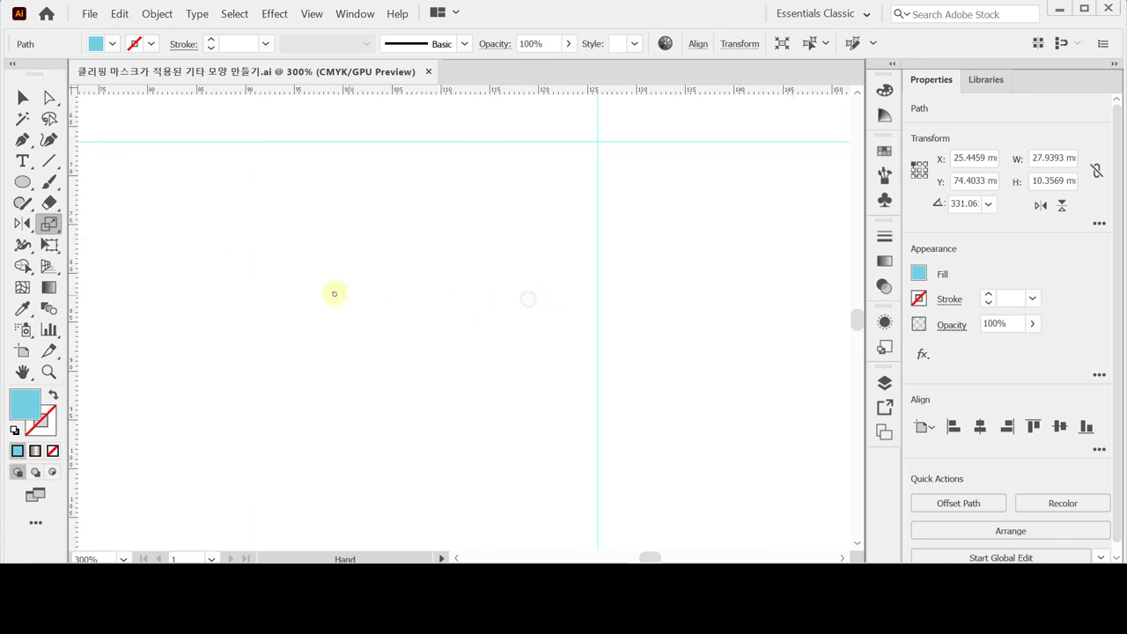
{"action": "left_click", "coordinate": [23, 182]}
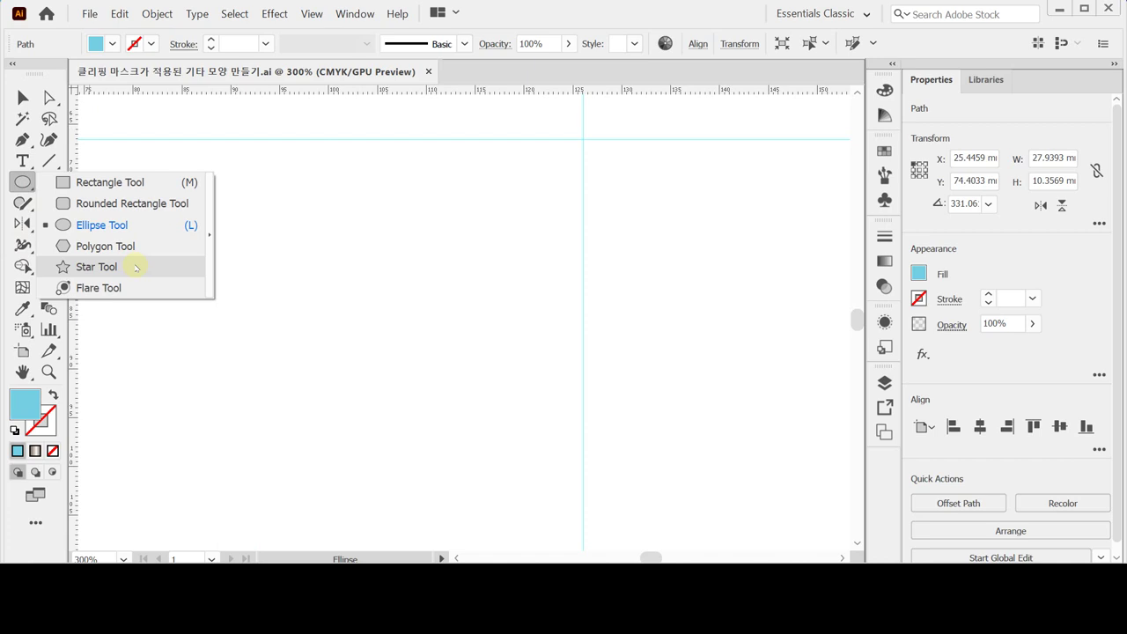
{"action": "left_click", "coordinate": [136, 267]}
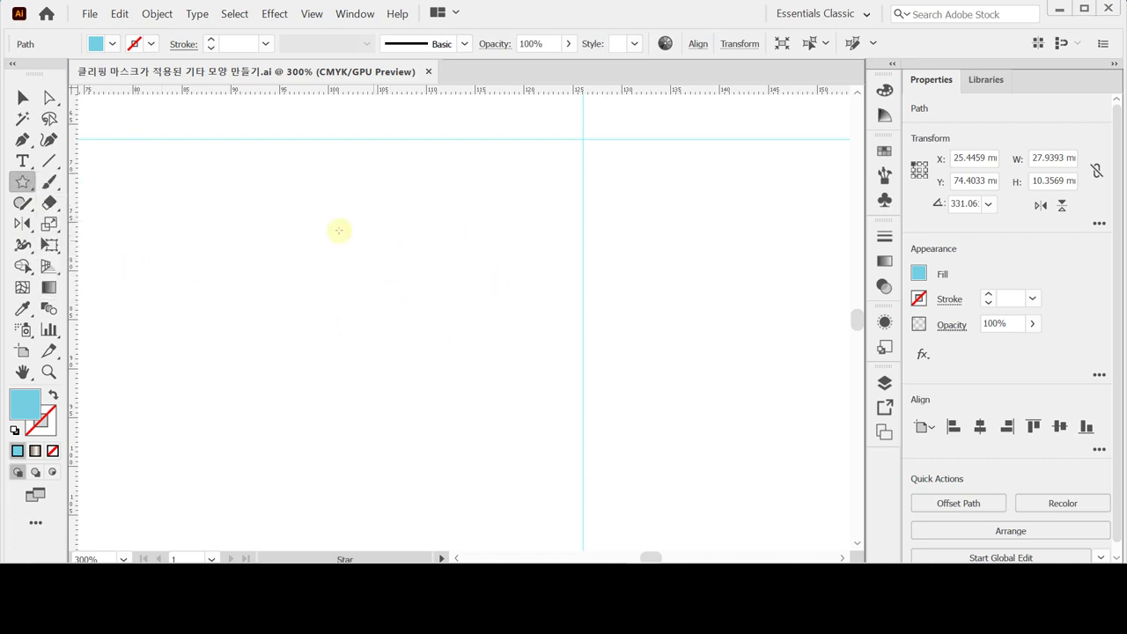
{"action": "left_click_drag", "start_coordinate": [307, 234], "coordinate": [352, 265]}
Recolor the star with the peach swatch's color from the lower swatch column and deselect it
{"action": "scroll", "coordinate": [526, 263], "scroll_direction": "left", "scroll_amount": 3}
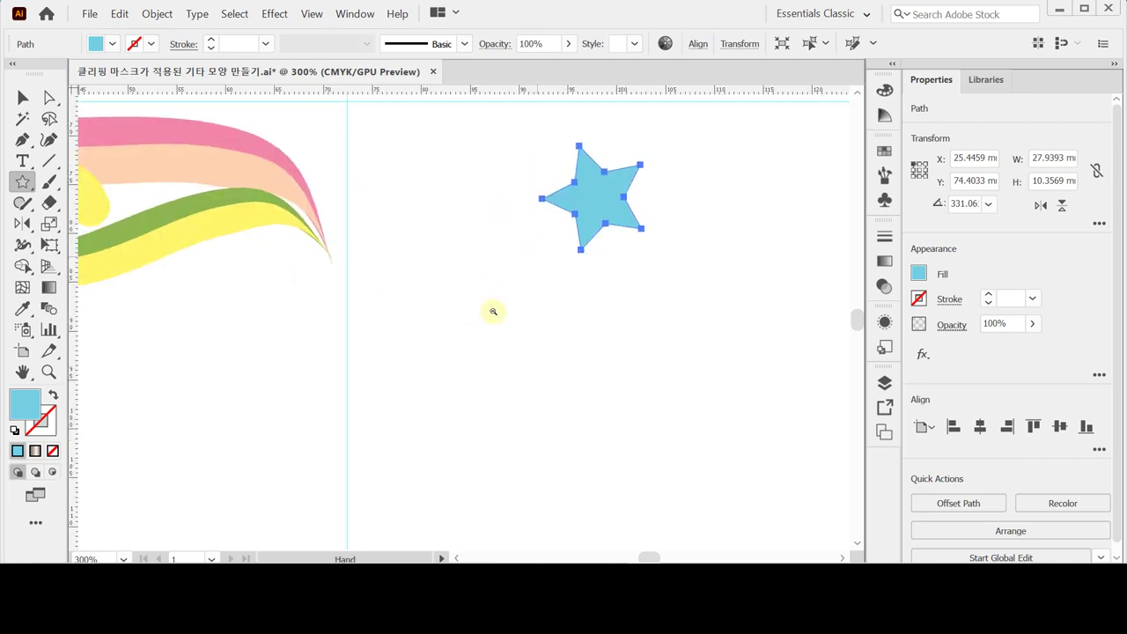
{"action": "left_click", "coordinate": [414, 345], "text": "ctrl+alt"}
{"action": "scroll", "coordinate": [475, 259], "scroll_direction": "up", "scroll_amount": 2}
{"action": "scroll", "coordinate": [485, 270], "scroll_direction": "left", "scroll_amount": 1}
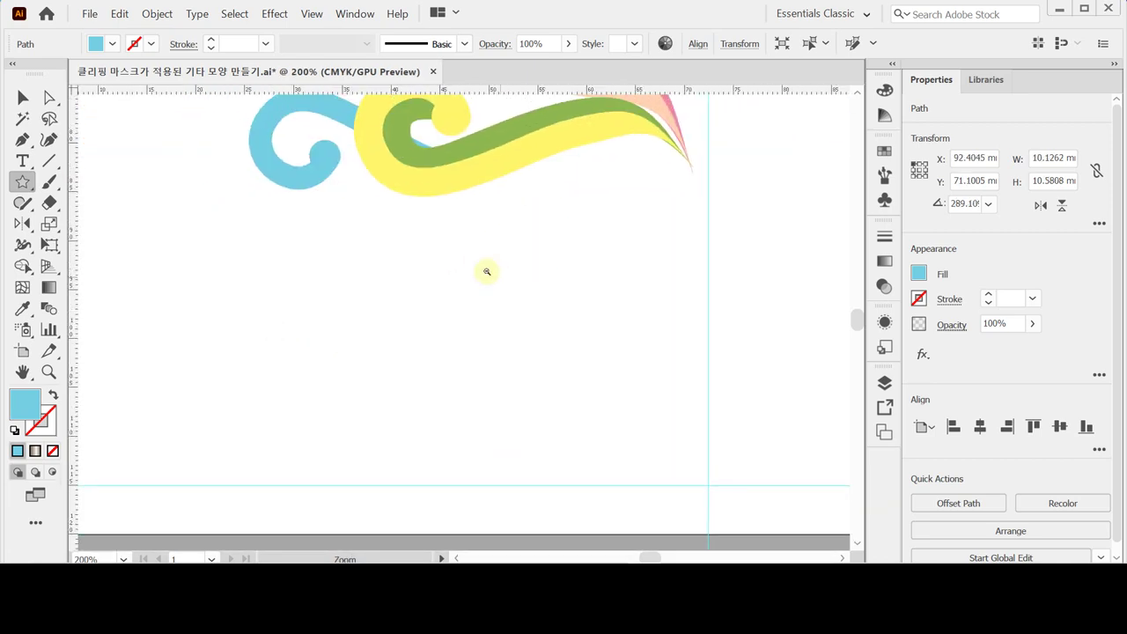
{"action": "scroll", "coordinate": [485, 269], "scroll_direction": "down", "scroll_amount": 2}
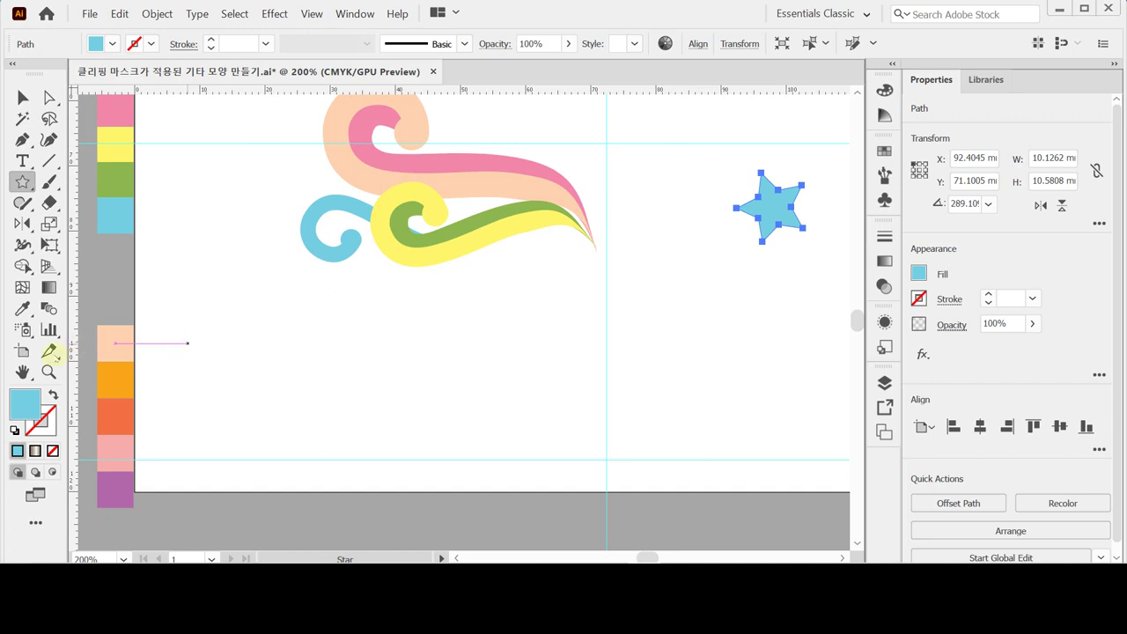
{"action": "key", "text": "i"}
{"action": "left_click", "coordinate": [118, 341]}
{"action": "key", "text": "ctrl+shift+a"}
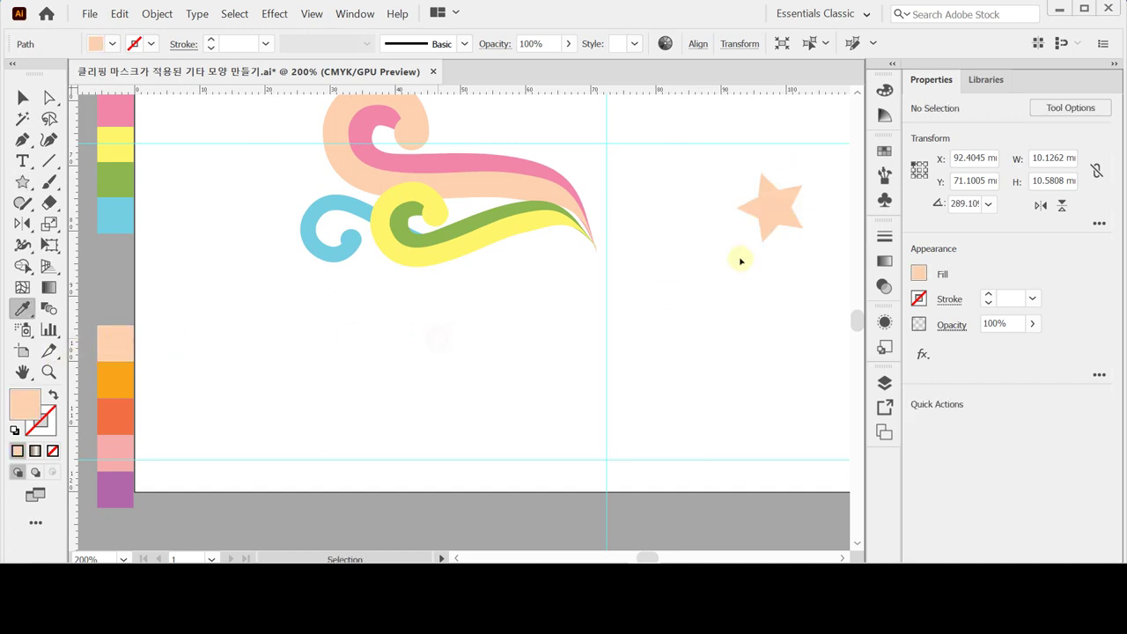
{"action": "left_click", "coordinate": [777, 197], "text": "ctrl"}
{"action": "left_click", "coordinate": [495, 352], "text": "ctrl"}
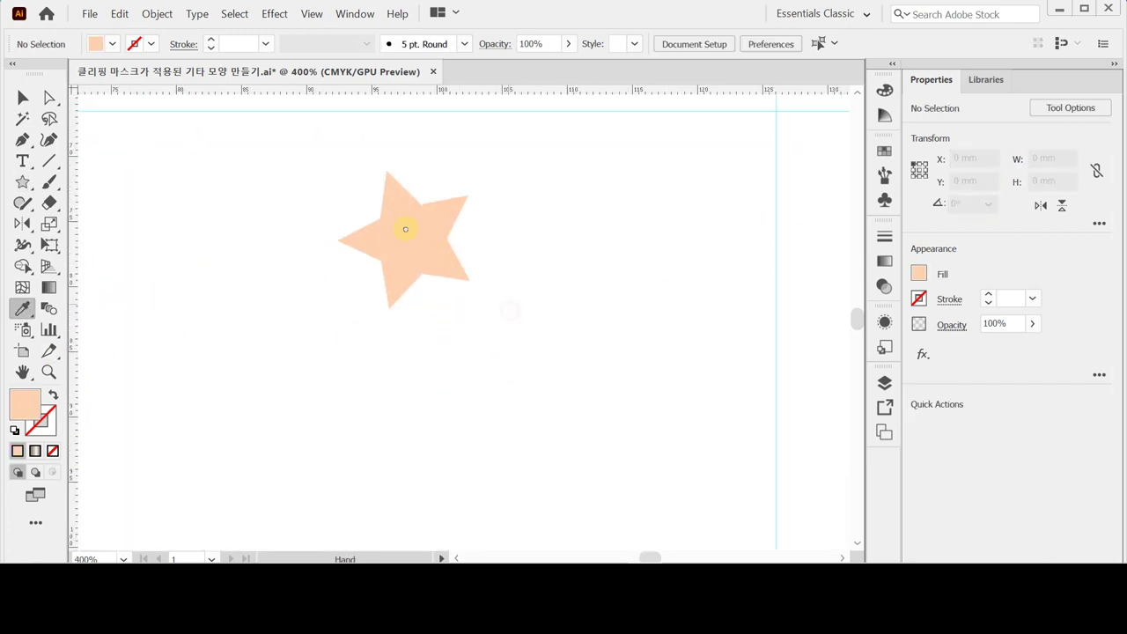
{"action": "left_click", "coordinate": [409, 261], "text": "ctrl"}
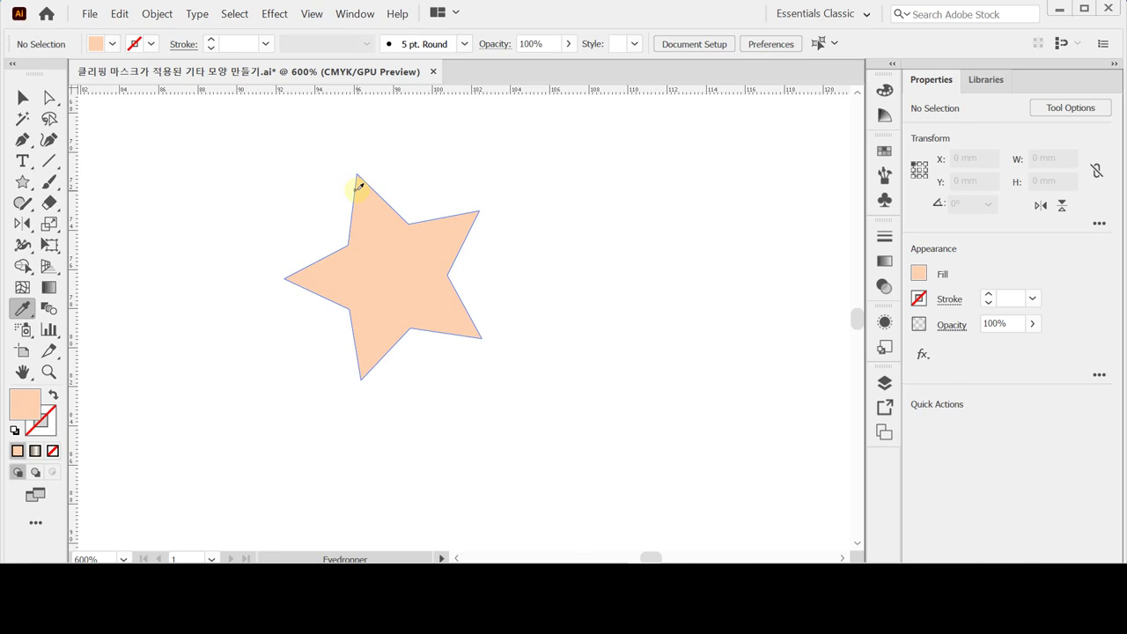
{"action": "key", "text": "ctrl+minus"}
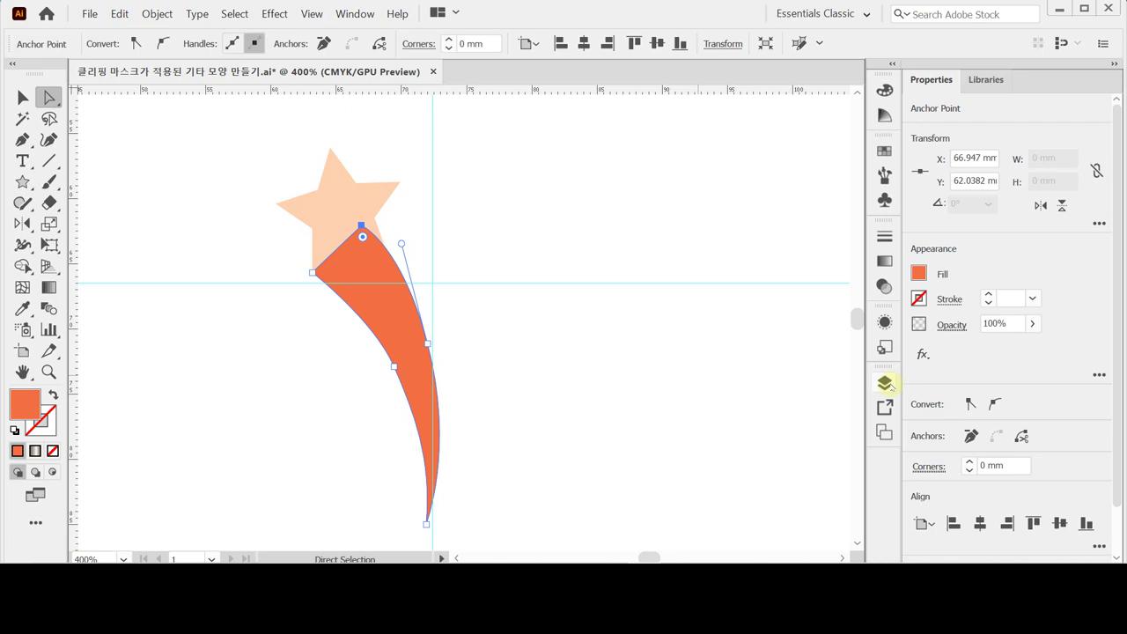
Send the orange and red-orange tail shapes to the back, behind the peach star, and deselect them
{"action": "key", "text": "ctrl+z"}
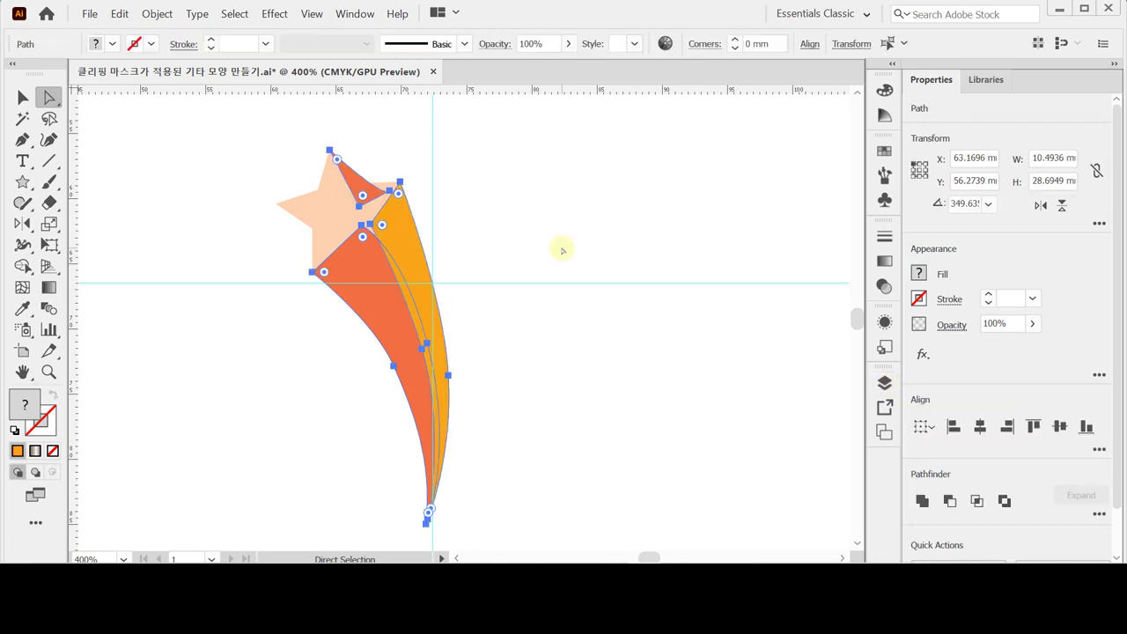
{"action": "key", "text": "v"}
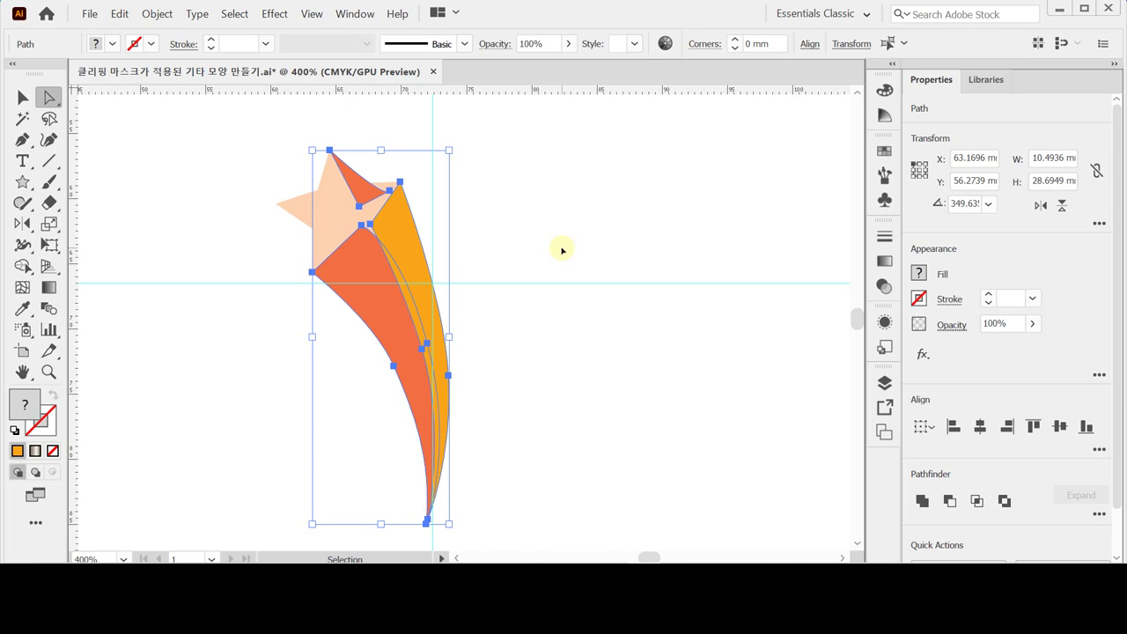
{"action": "key", "text": "a"}
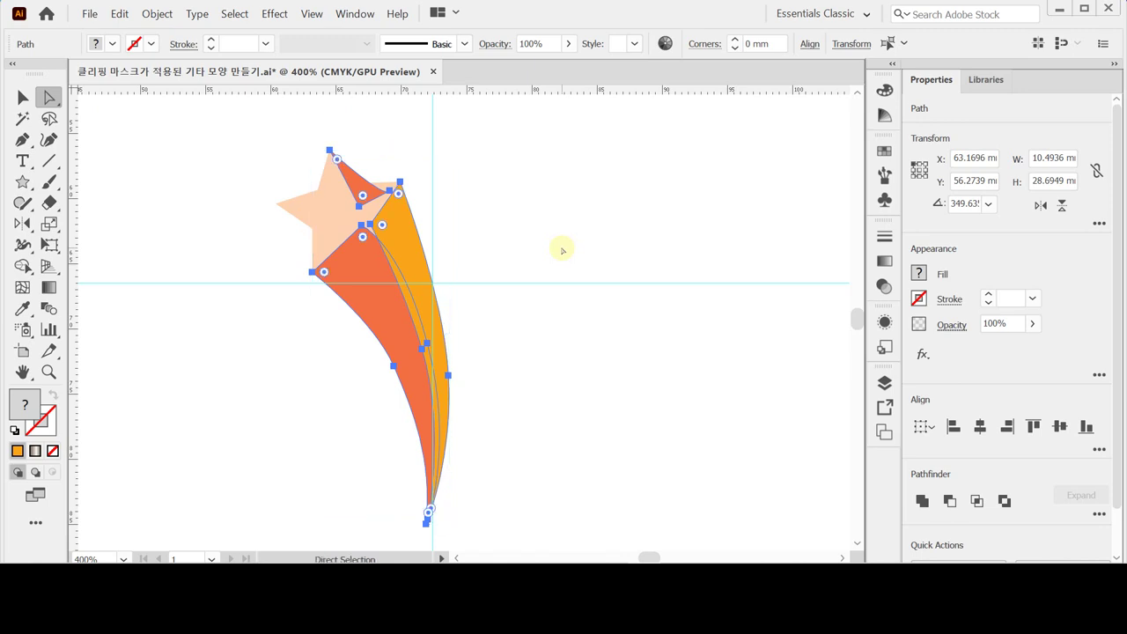
{"action": "key", "text": "ctrl"}
{"action": "key", "text": "ctrl"}
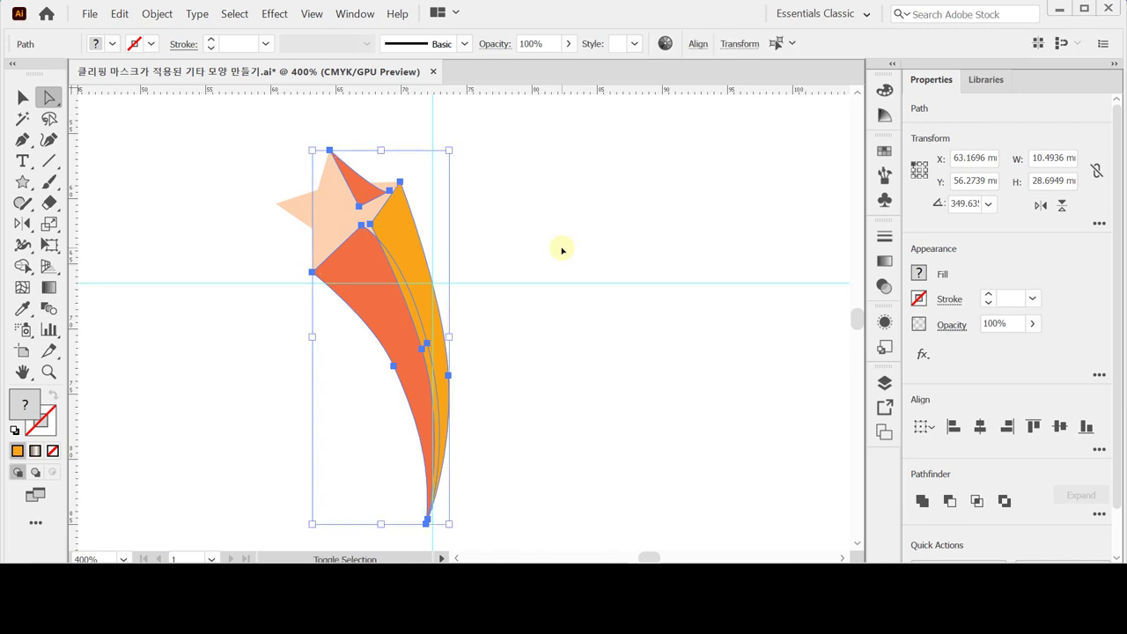
{"action": "key", "text": "ctrl"}
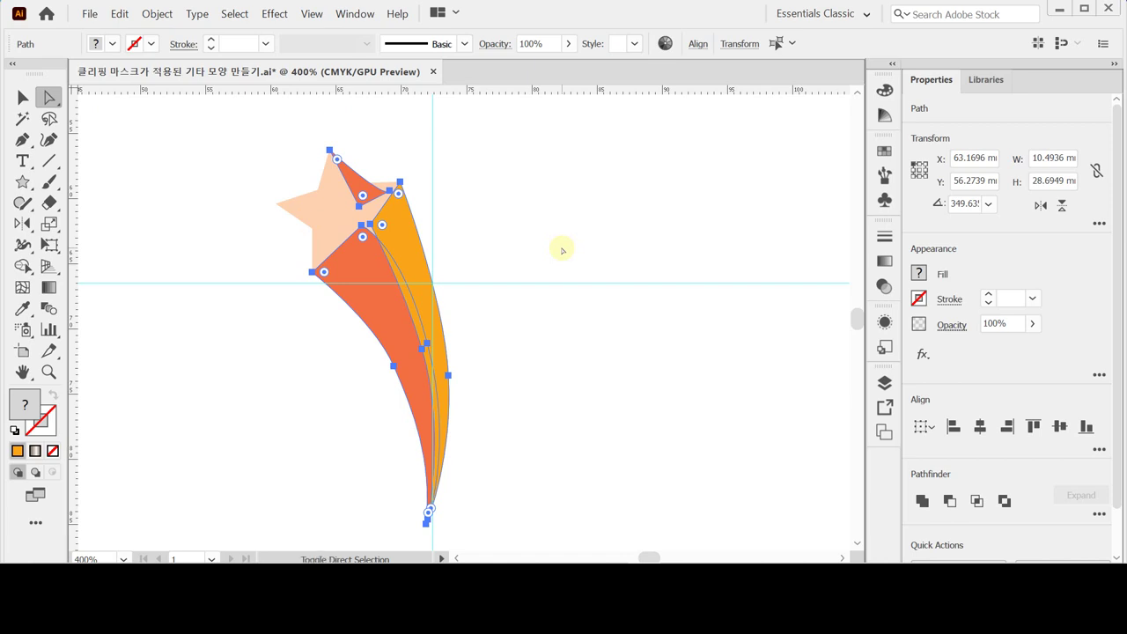
{"action": "right_click", "coordinate": [408, 271]}
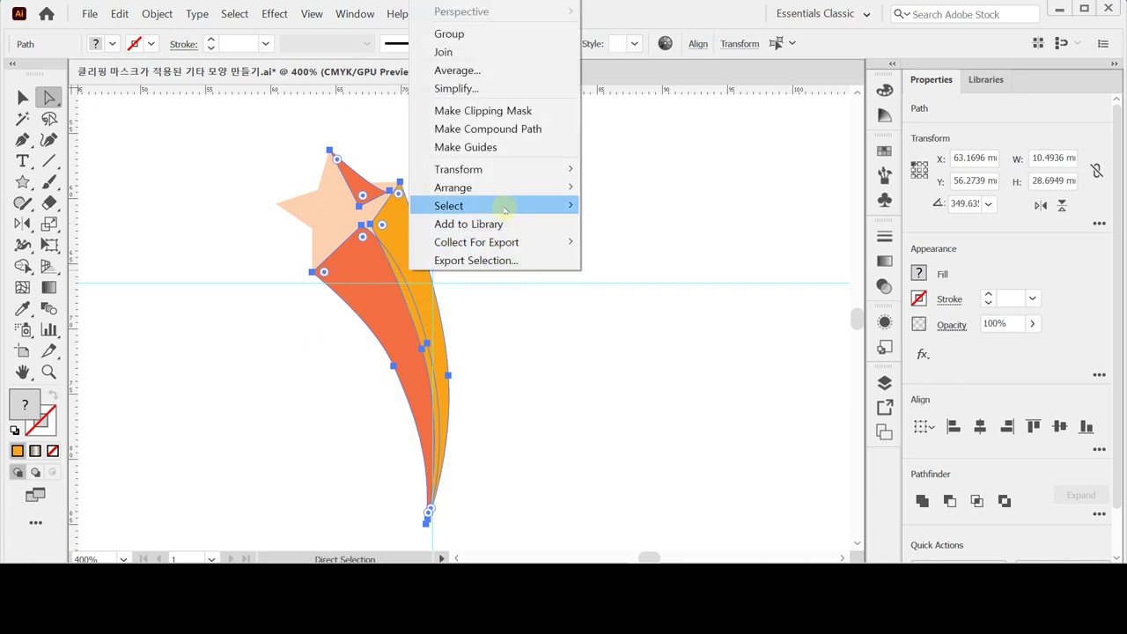
{"action": "mouse_move", "coordinate": [505, 188]}
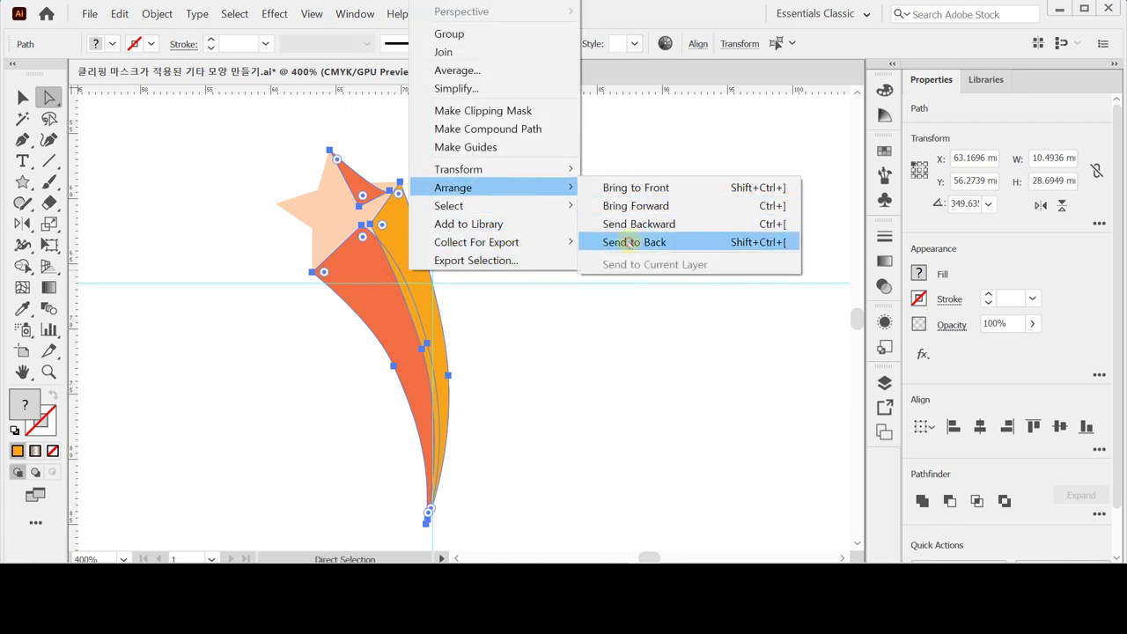
{"action": "left_click", "coordinate": [634, 243]}
{"action": "left_click", "coordinate": [576, 224]}
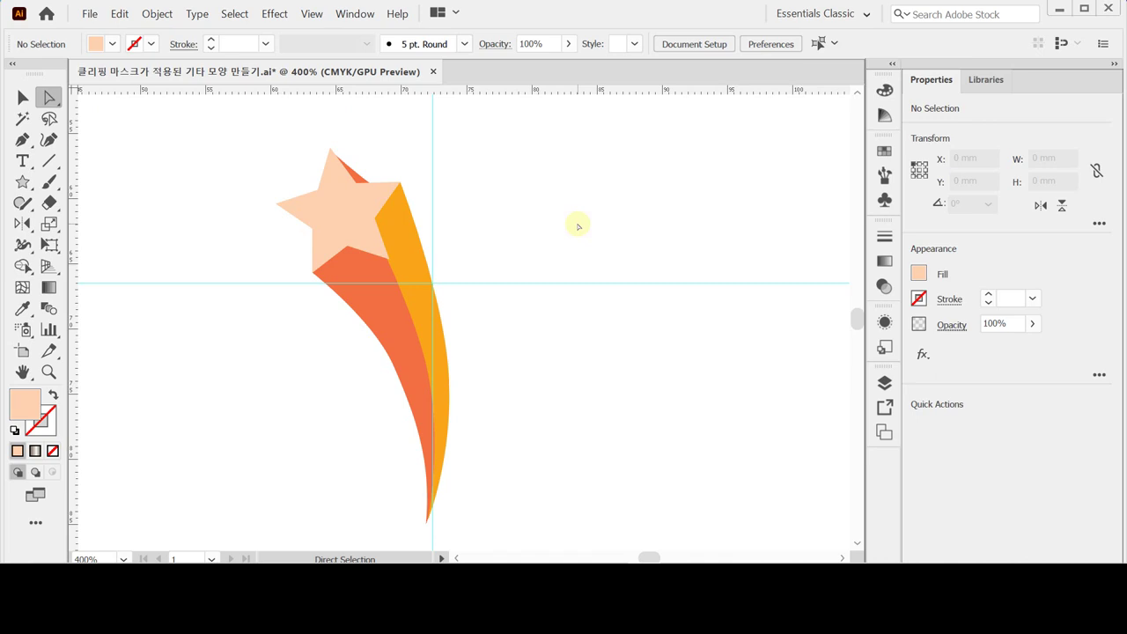
Select the star together with its tails and make a copy reflected across the vertical axis
{"action": "left_click", "coordinate": [22, 97]}
{"action": "left_click_drag", "start_coordinate": [222, 160], "coordinate": [434, 314]}
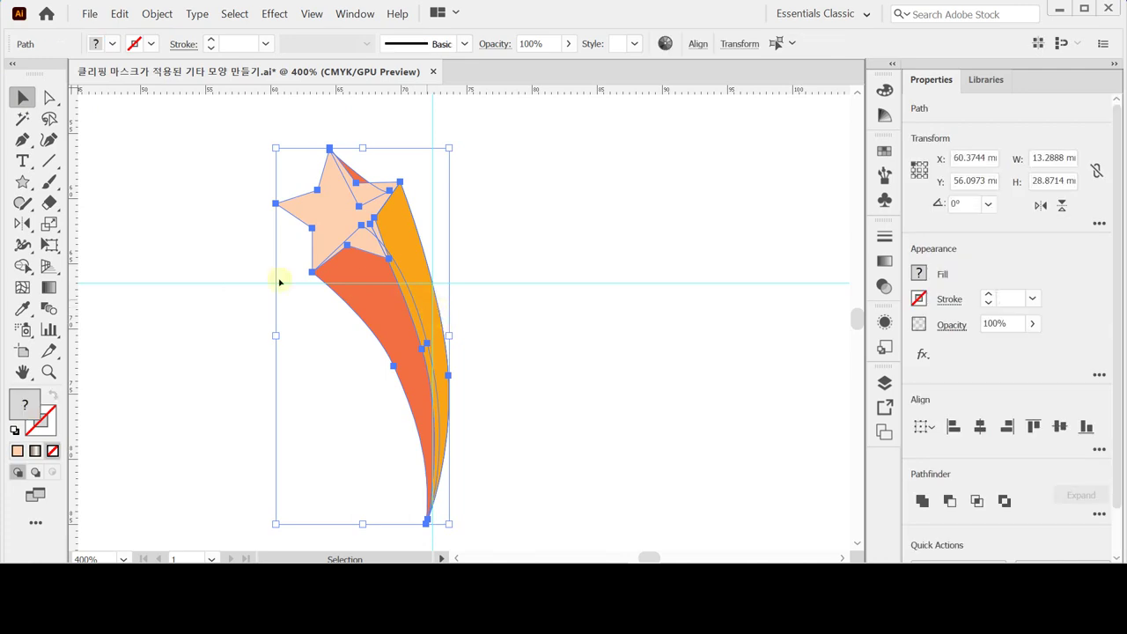
{"action": "left_click", "coordinate": [23, 222]}
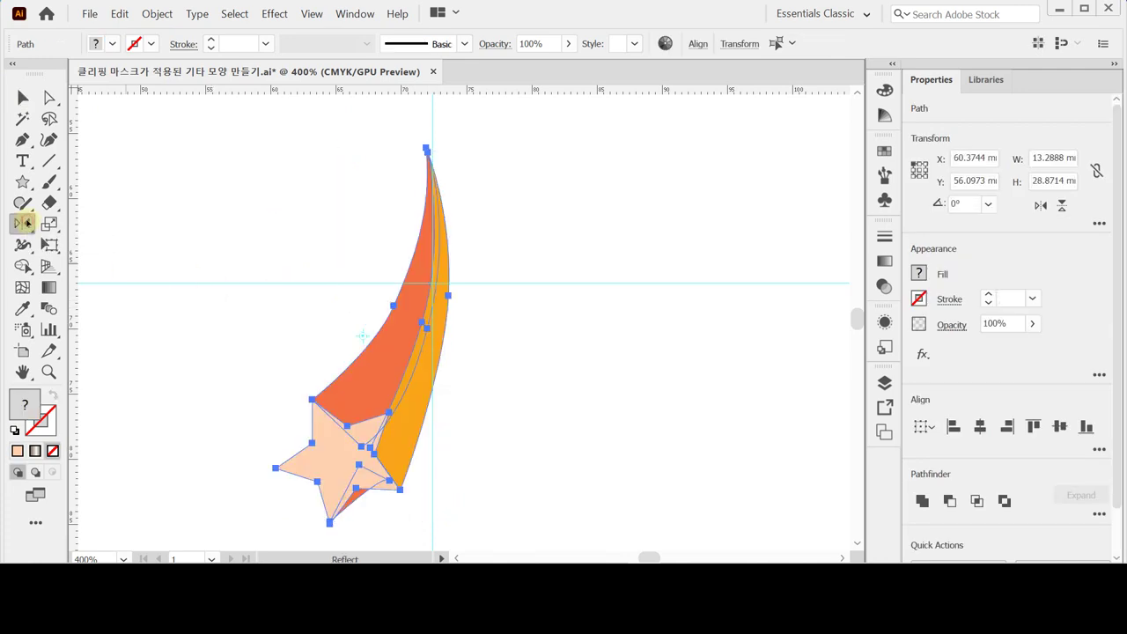
{"action": "double_click", "coordinate": [23, 222]}
{"action": "left_click", "coordinate": [715, 266]}
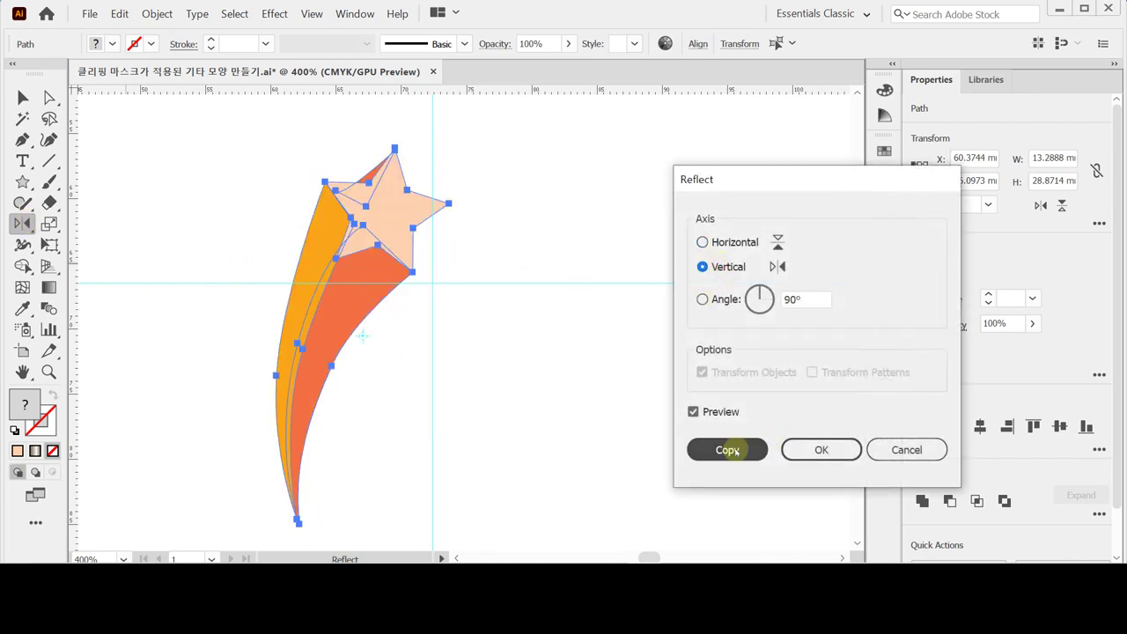
{"action": "left_click", "coordinate": [727, 450]}
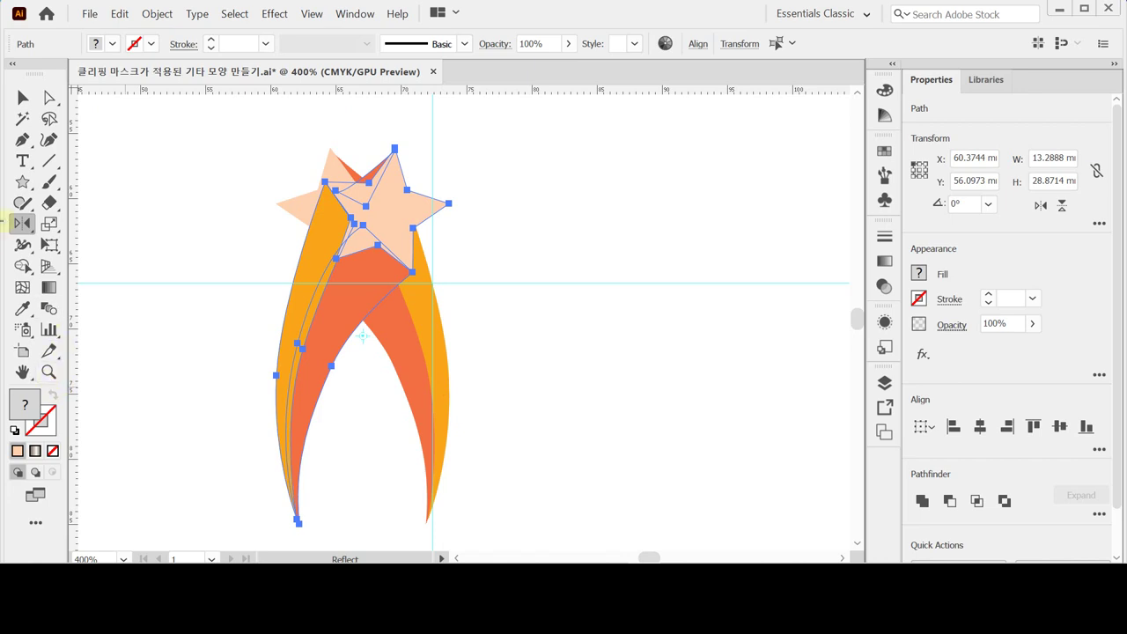
Scale the reflected shooting star copy uniformly to 130%
{"action": "left_click", "coordinate": [48, 224]}
{"action": "double_click", "coordinate": [48, 224]}
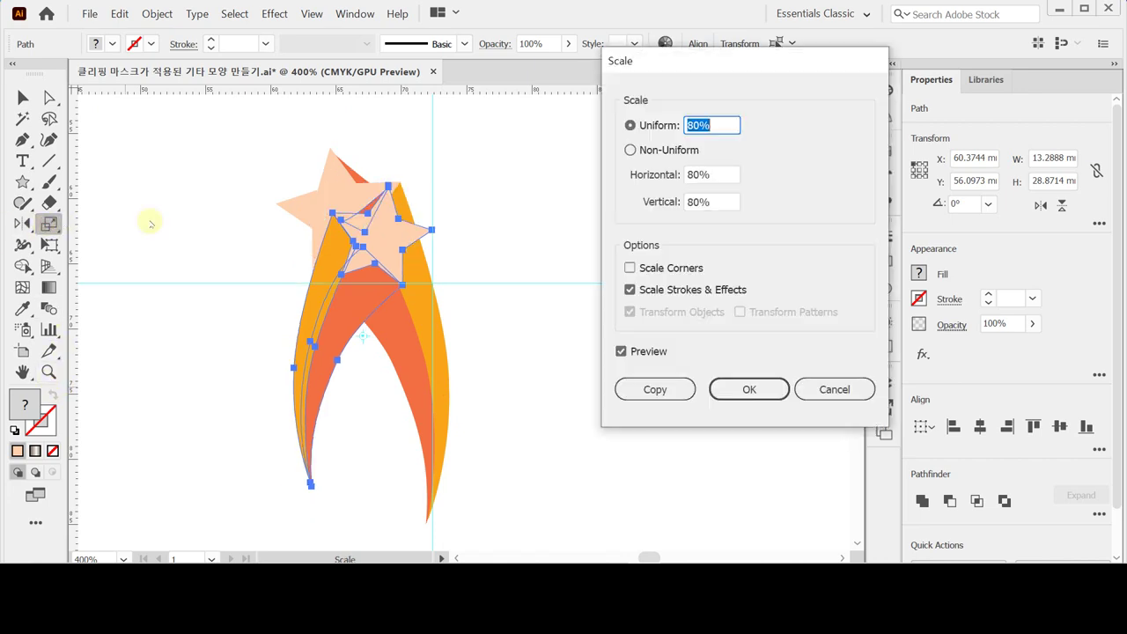
{"action": "left_click", "coordinate": [656, 125]}
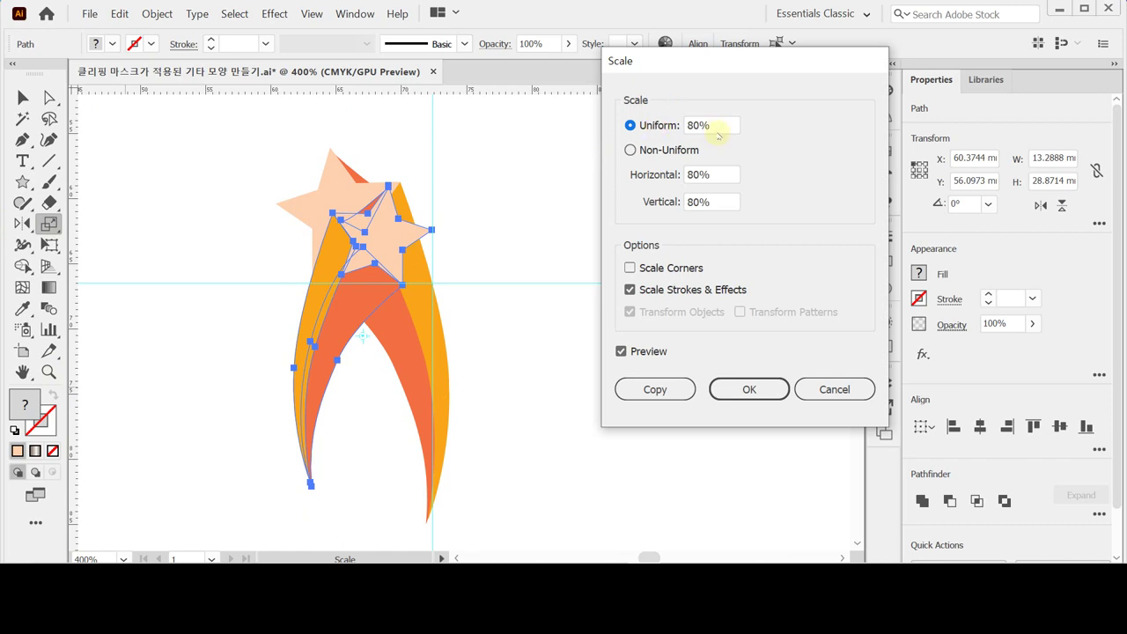
{"action": "left_click_drag", "start_coordinate": [725, 124], "coordinate": [632, 125]}
{"action": "type", "text": "130"}
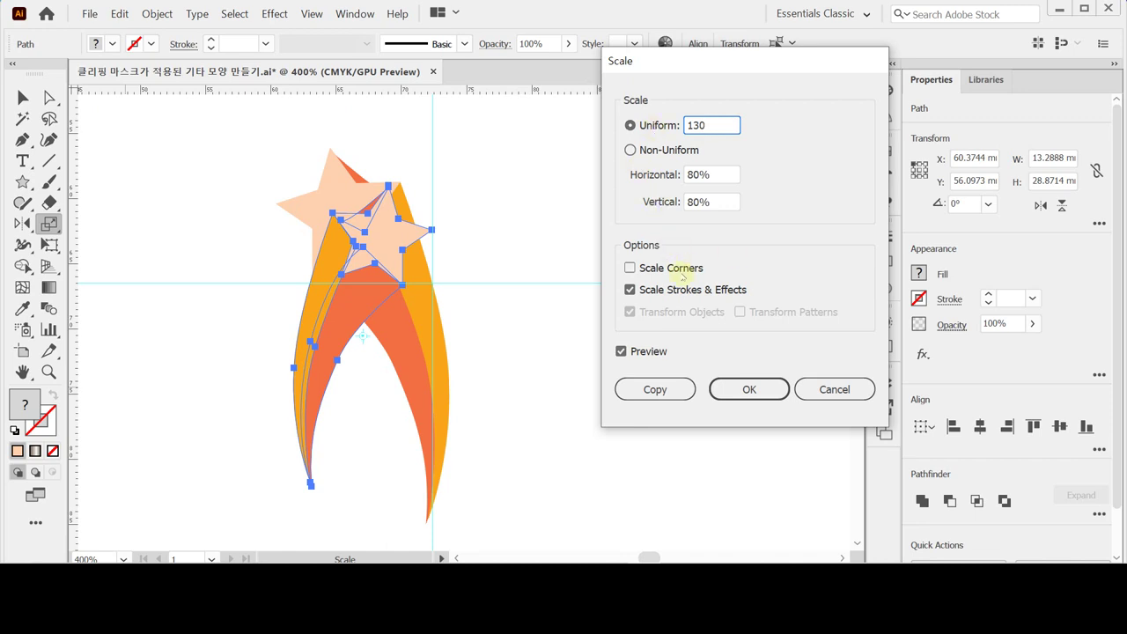
{"action": "left_click", "coordinate": [740, 389]}
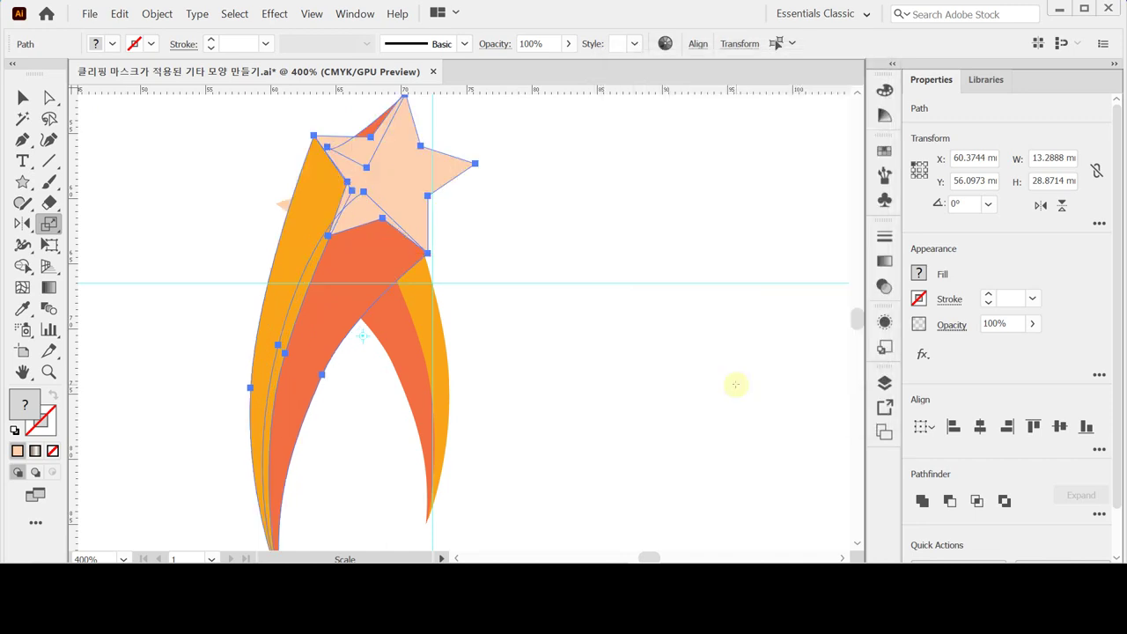
Move the enlarged shooting star copy 20 mm to the right, clear of the original
{"action": "left_click", "coordinate": [349, 236]}
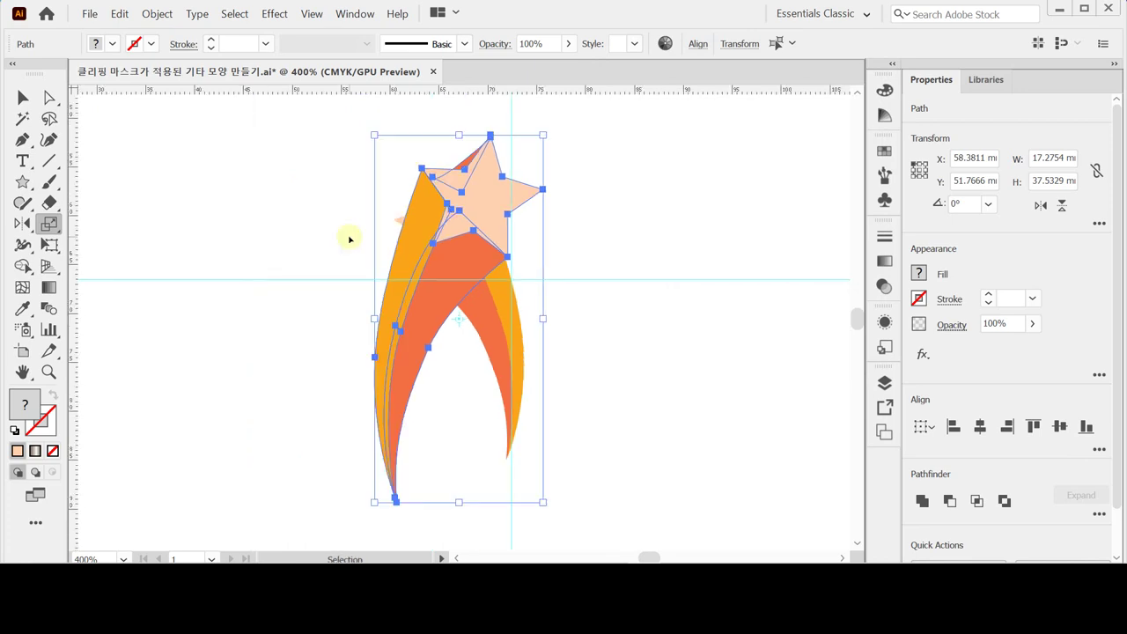
{"action": "key", "text": "ctrl+minus"}
{"action": "key", "text": "Right"}
{"action": "key", "text": "Right"}
{"action": "key", "text": "Right"}
{"action": "key", "text": "Right"}
{"action": "key", "text": "Right"}
{"action": "key", "text": "Right"}
{"action": "key", "text": "Right"}
{"action": "key", "text": "Right"}
{"action": "key", "text": "Right"}
{"action": "key", "text": "Right"}
{"action": "key", "text": "Right"}
{"action": "key", "text": "Right"}
{"action": "key", "text": "Right"}
{"action": "key", "text": "Right"}
{"action": "key", "text": "Right"}
{"action": "key", "text": "Right"}
{"action": "key", "text": "Right"}
{"action": "key", "text": "Right"}
{"action": "key", "text": "Right"}
{"action": "key", "text": "Right"}
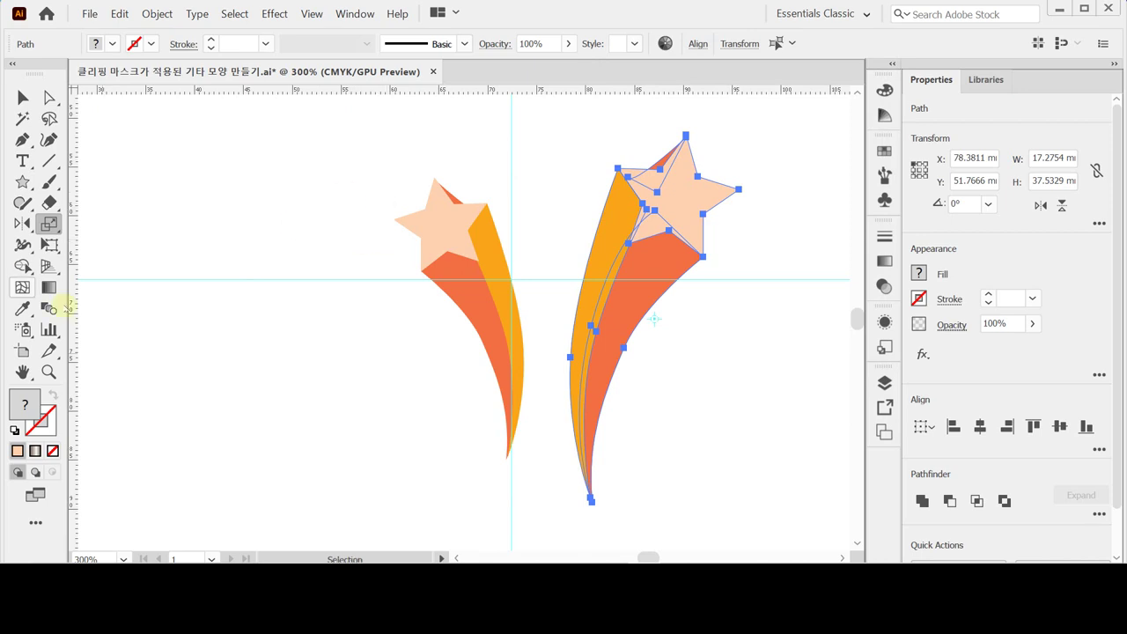
{"action": "left_click", "coordinate": [21, 96]}
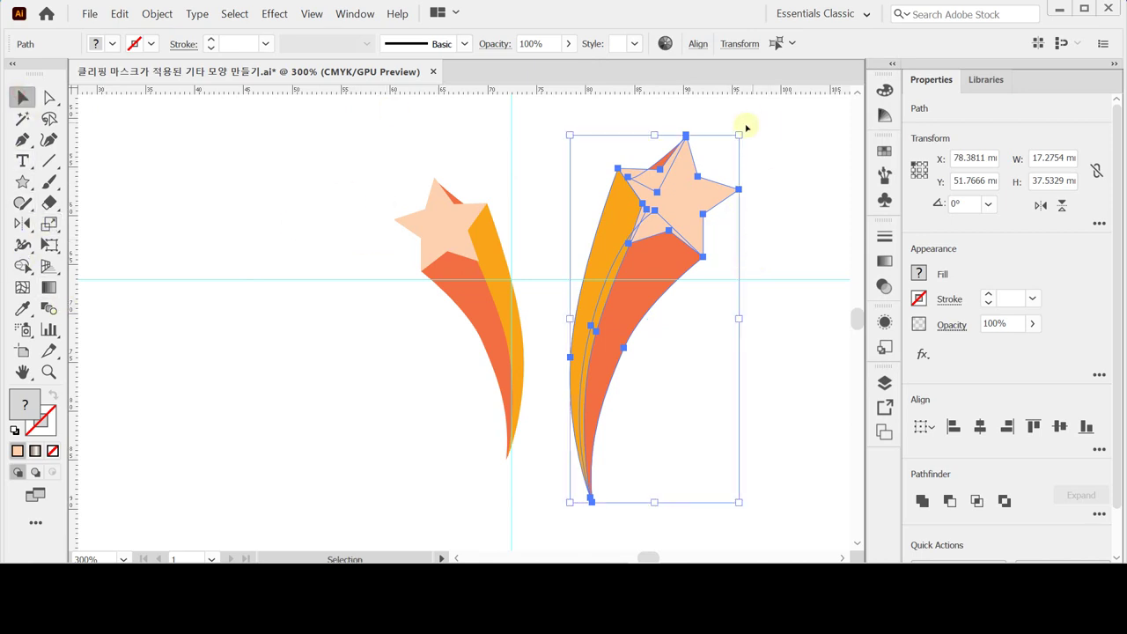
Rotate the enlarged shooting star copy clockwise and place it so its tail tip meets the original star's tail tip
{"action": "left_click_drag", "start_coordinate": [743, 127], "coordinate": [809, 203]}
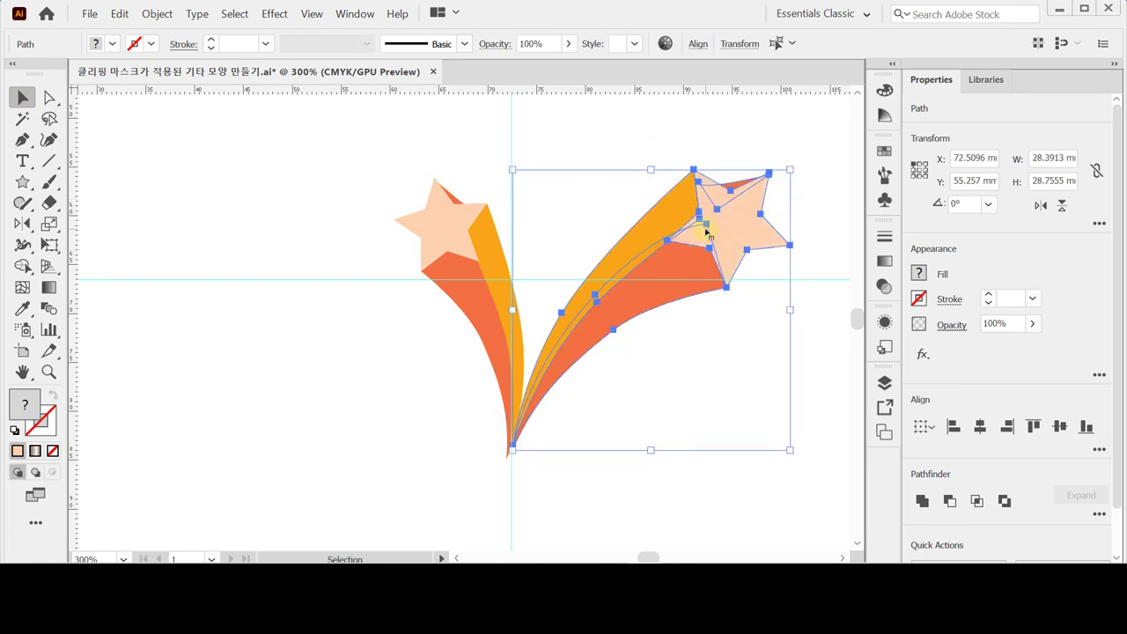
{"action": "left_click_drag", "start_coordinate": [705, 231], "coordinate": [701, 241]}
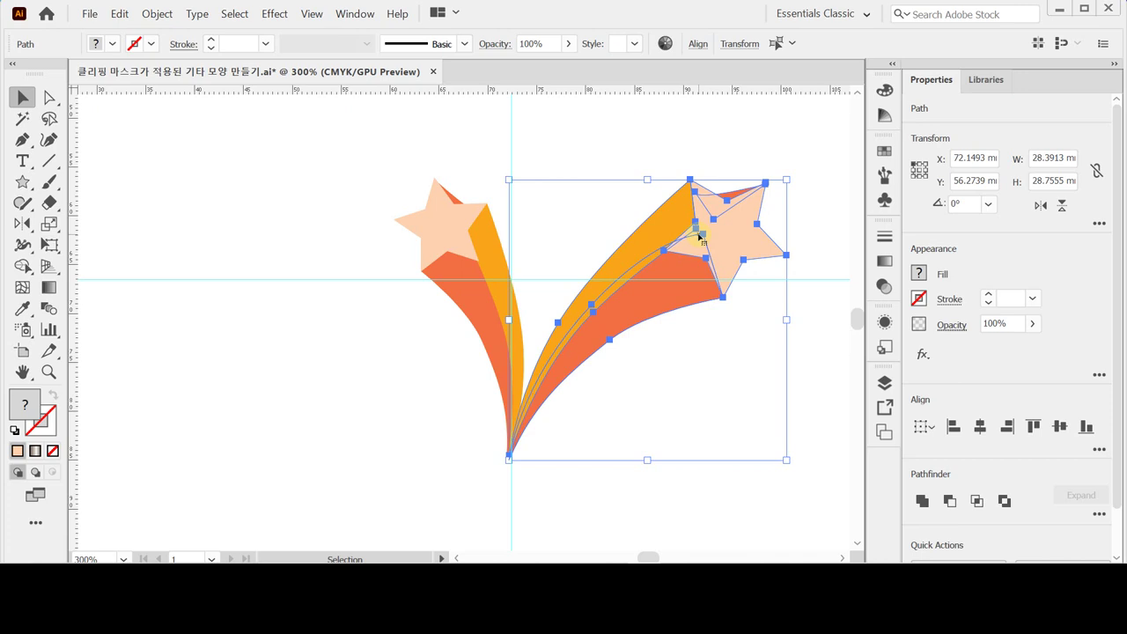
{"action": "key", "text": "space"}
{"action": "left_click_drag", "start_coordinate": [721, 288], "coordinate": [627, 284]}
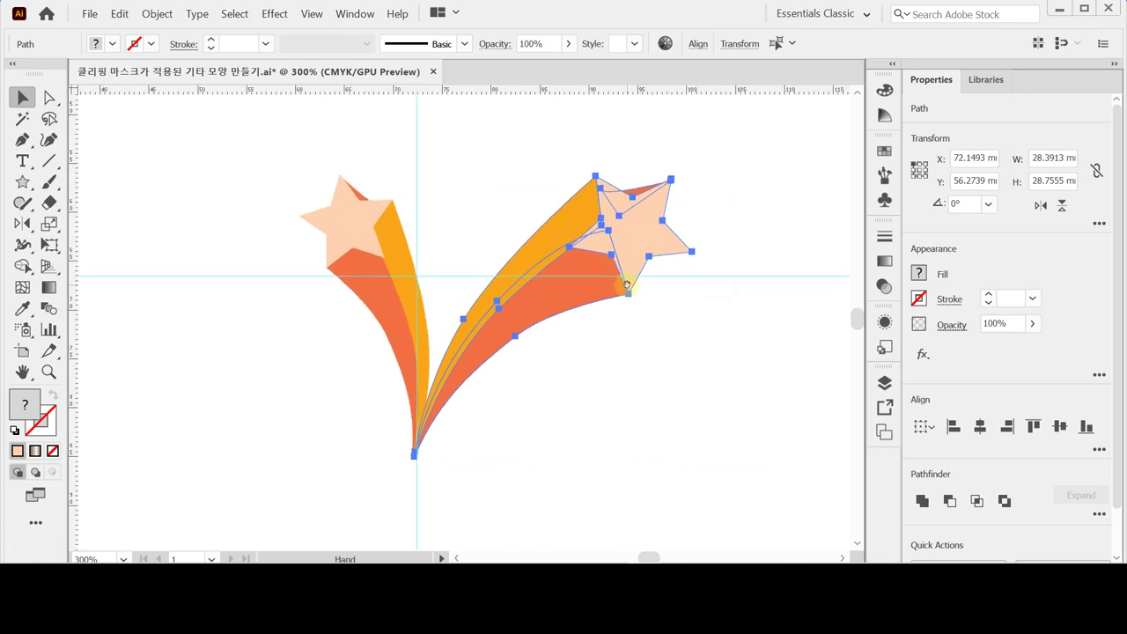
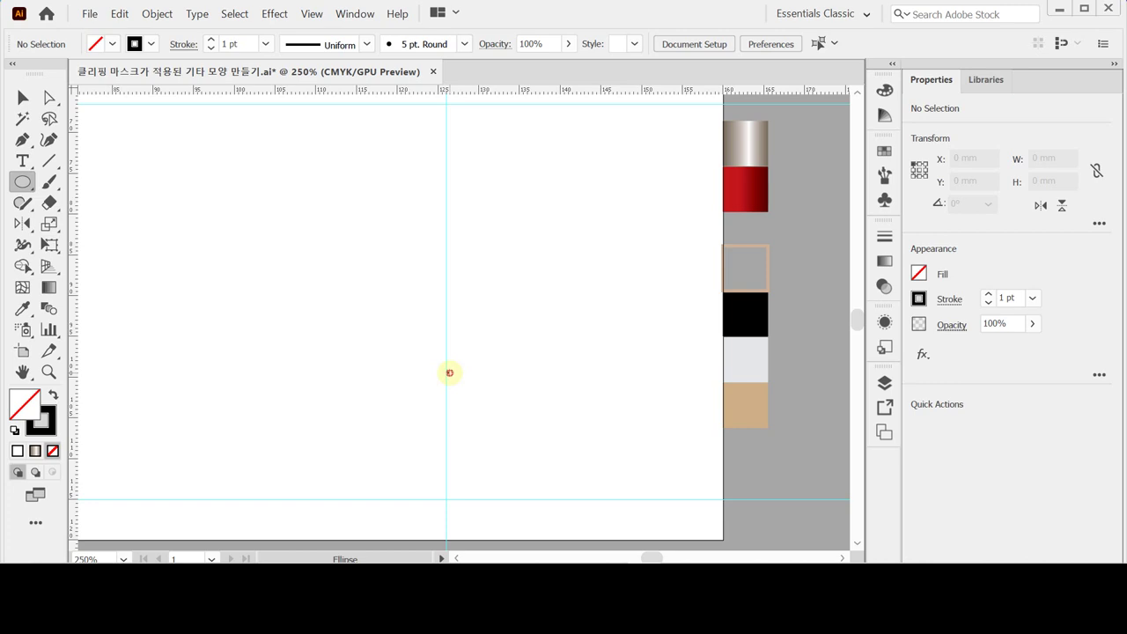
Draw a 37 × 32 mm ellipse and centre it on the vertical guide, its bottom edge on the lower horizontal guide
{"action": "left_click", "coordinate": [448, 372]}
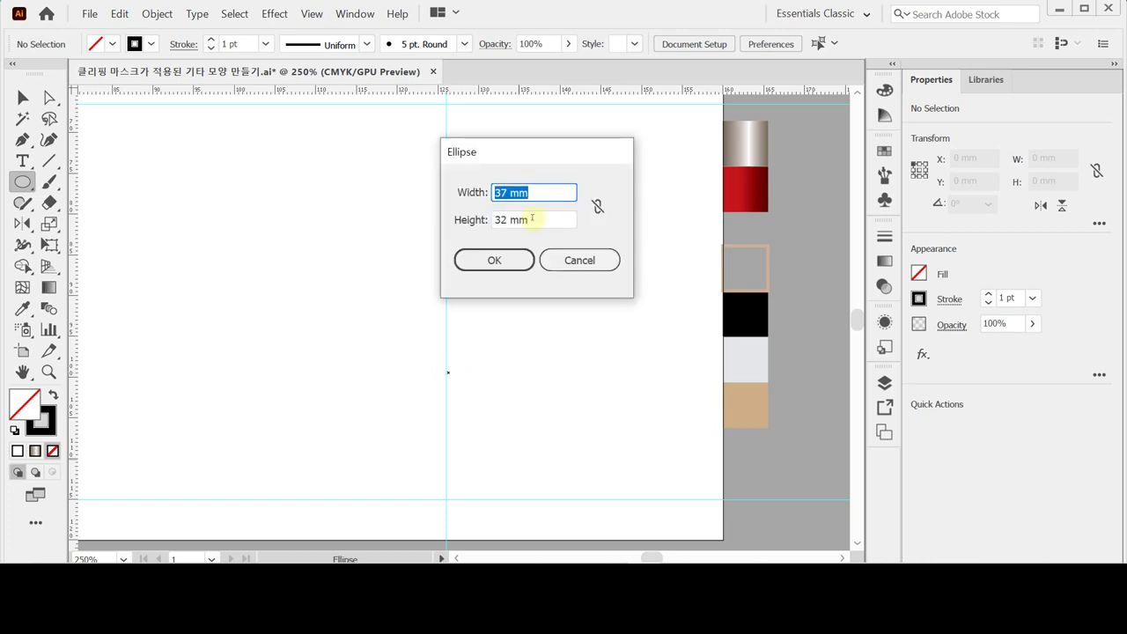
{"action": "key", "text": "Return"}
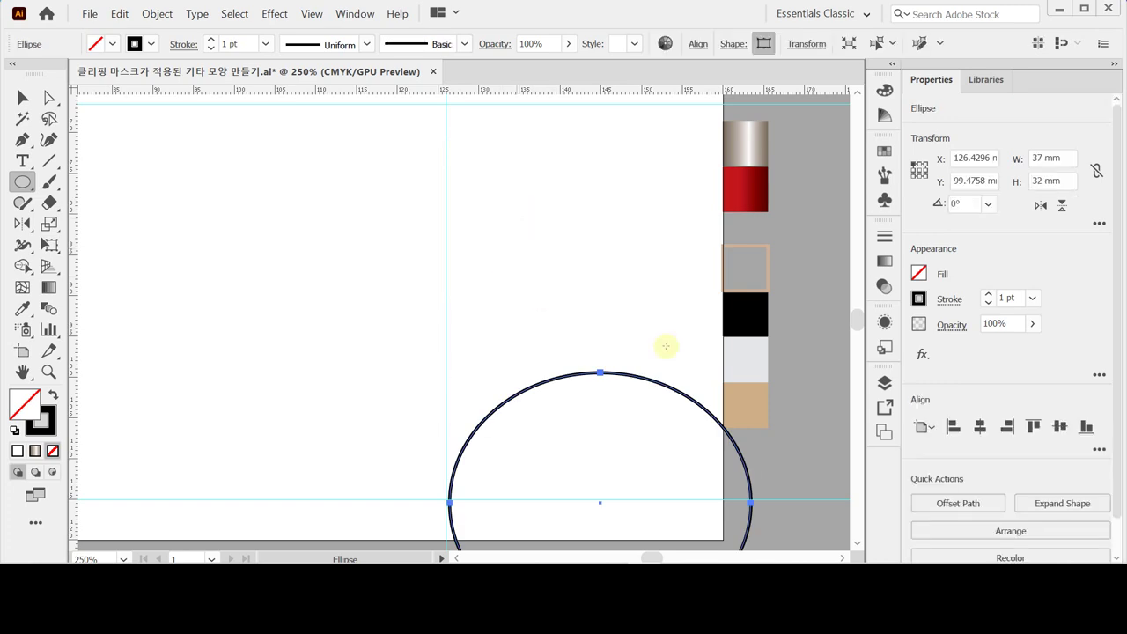
{"action": "left_click_drag", "start_coordinate": [596, 499], "coordinate": [449, 368]}
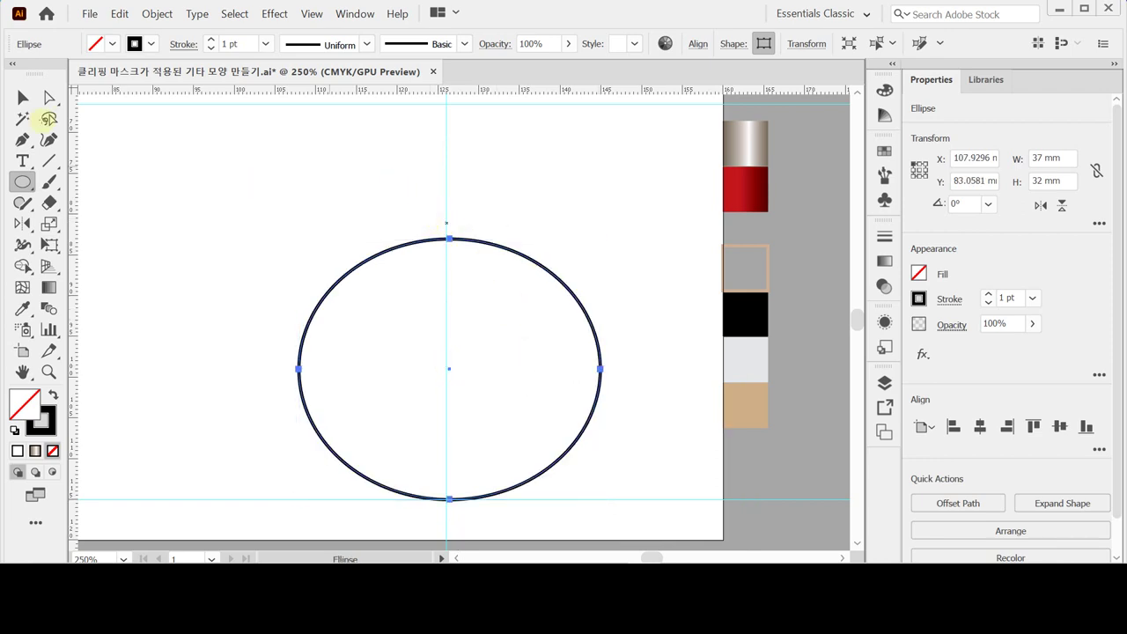
Create a 27 × 30 mm rounded rectangle with a 12 mm corner radius, centred on the vertical guide above the ellipse
{"action": "left_click_drag", "start_coordinate": [21, 182], "coordinate": [74, 203]}
{"action": "scroll", "coordinate": [402, 155], "scroll_direction": "up", "scroll_amount": 2}
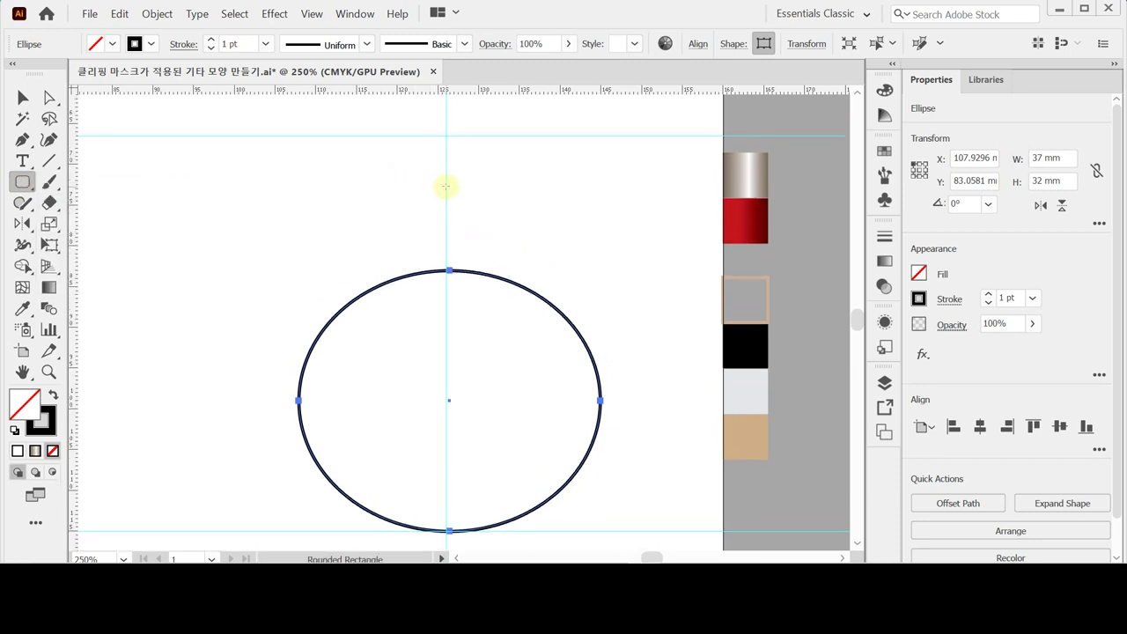
{"action": "left_click", "coordinate": [447, 180]}
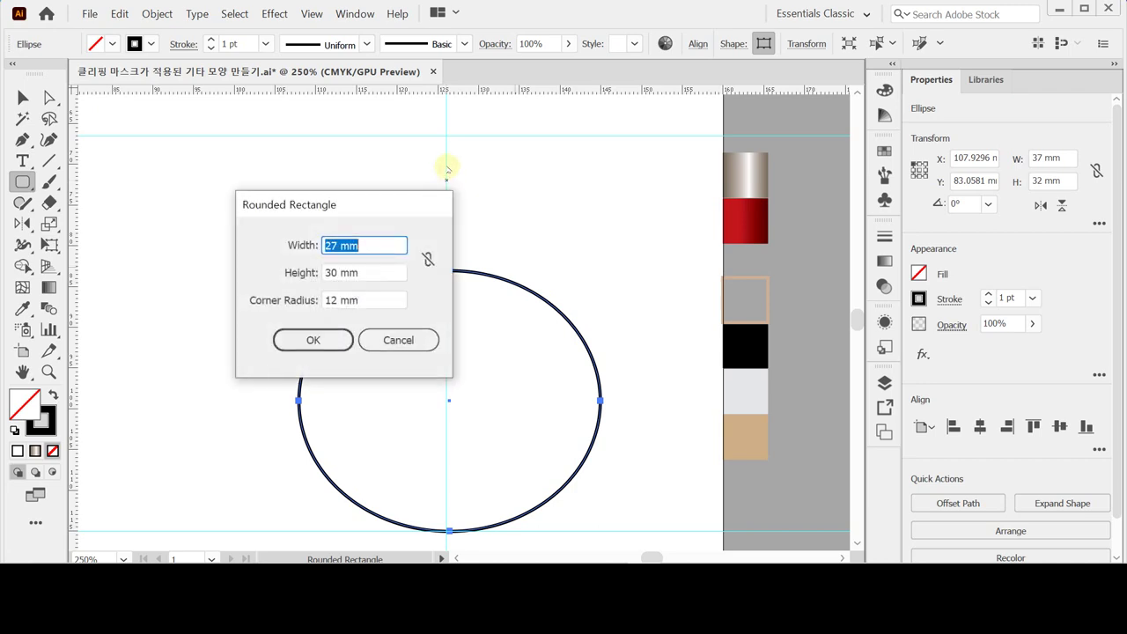
{"action": "left_click", "coordinate": [372, 246]}
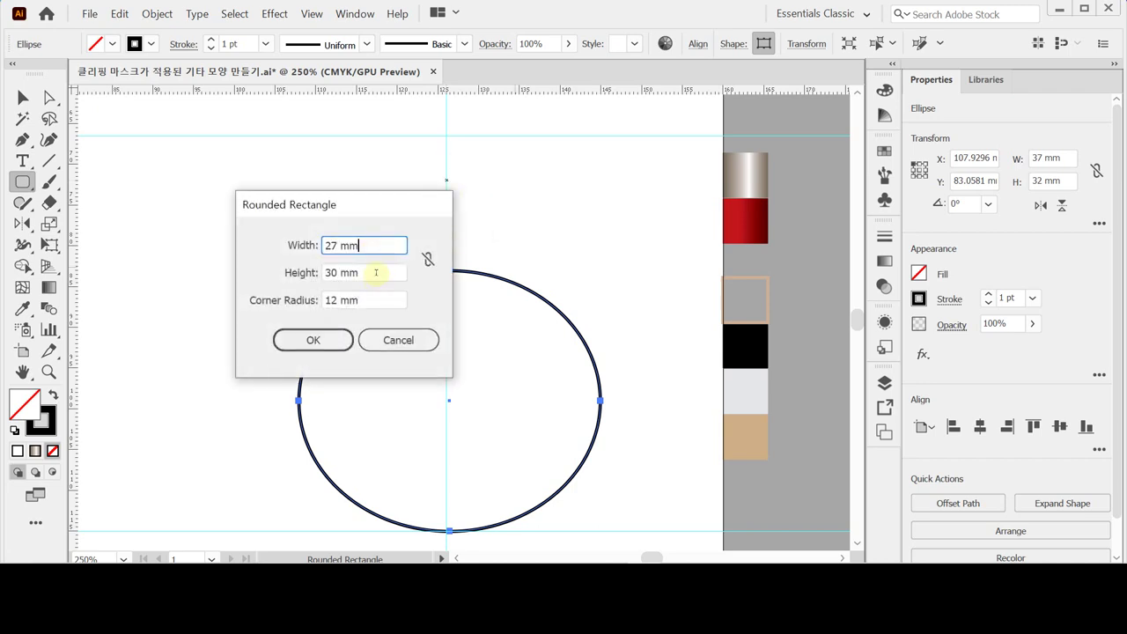
{"action": "left_click", "coordinate": [376, 272]}
{"action": "left_click", "coordinate": [384, 301]}
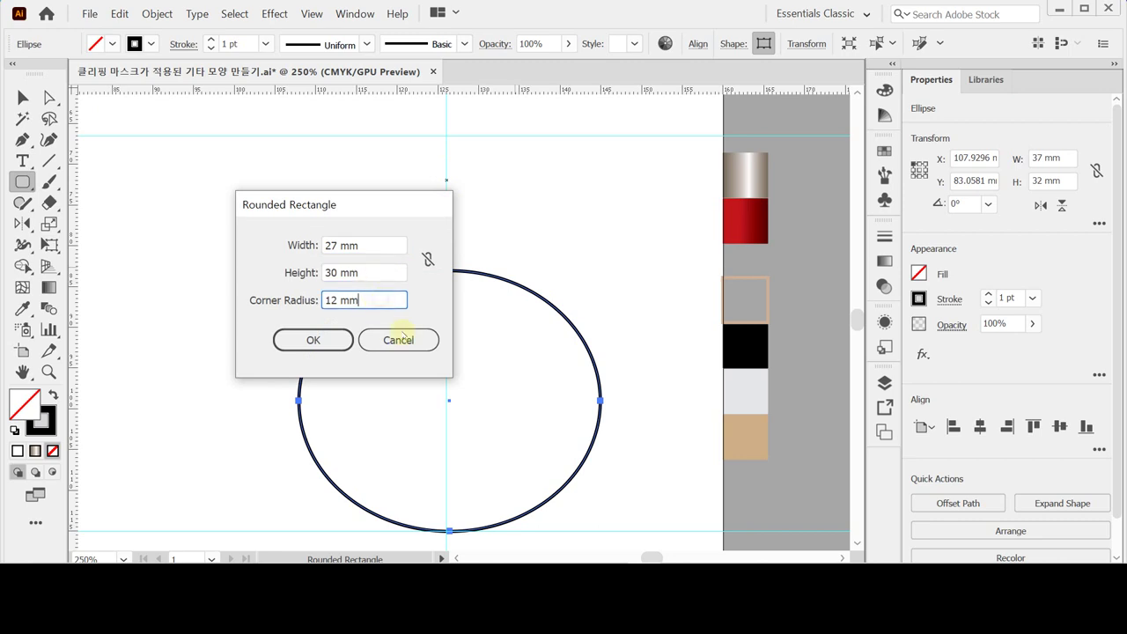
{"action": "left_click", "coordinate": [322, 349]}
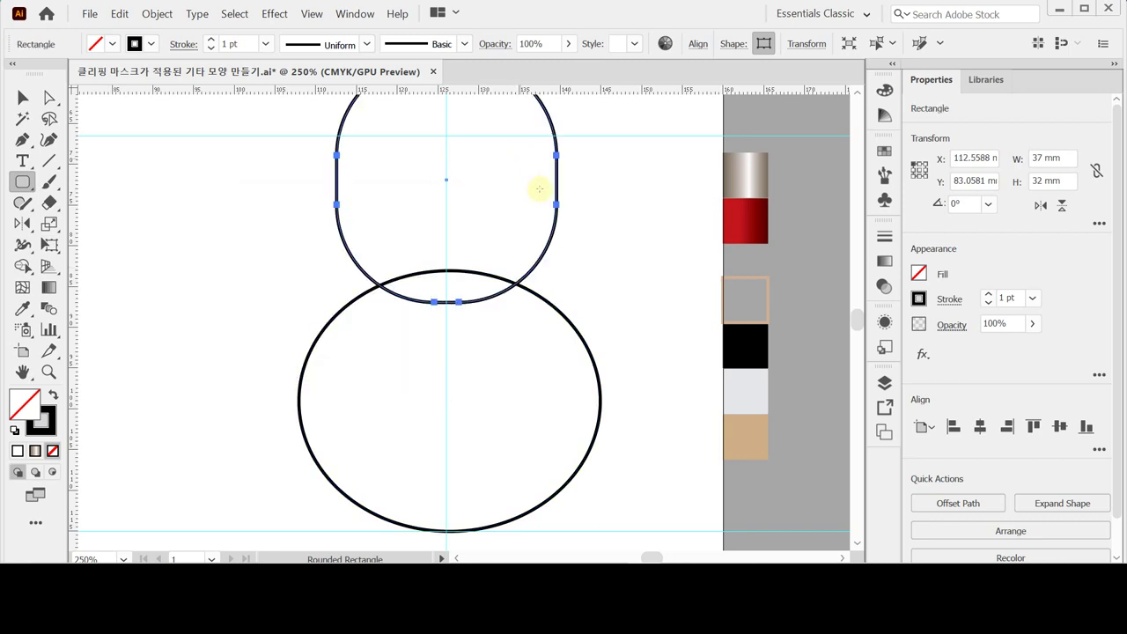
Move the rounded rectangle down to about Y 65.45 mm so its lower part overlaps the ellipse
{"action": "key", "text": "Down"}
{"action": "key", "text": "Down"}
{"action": "key", "text": "Down"}
{"action": "key", "text": "Down"}
{"action": "key", "text": "Down"}
{"action": "key", "text": "Down"}
{"action": "key", "text": "Down"}
{"action": "key", "text": "Down"}
{"action": "key", "text": "Down"}
{"action": "key", "text": "Down"}
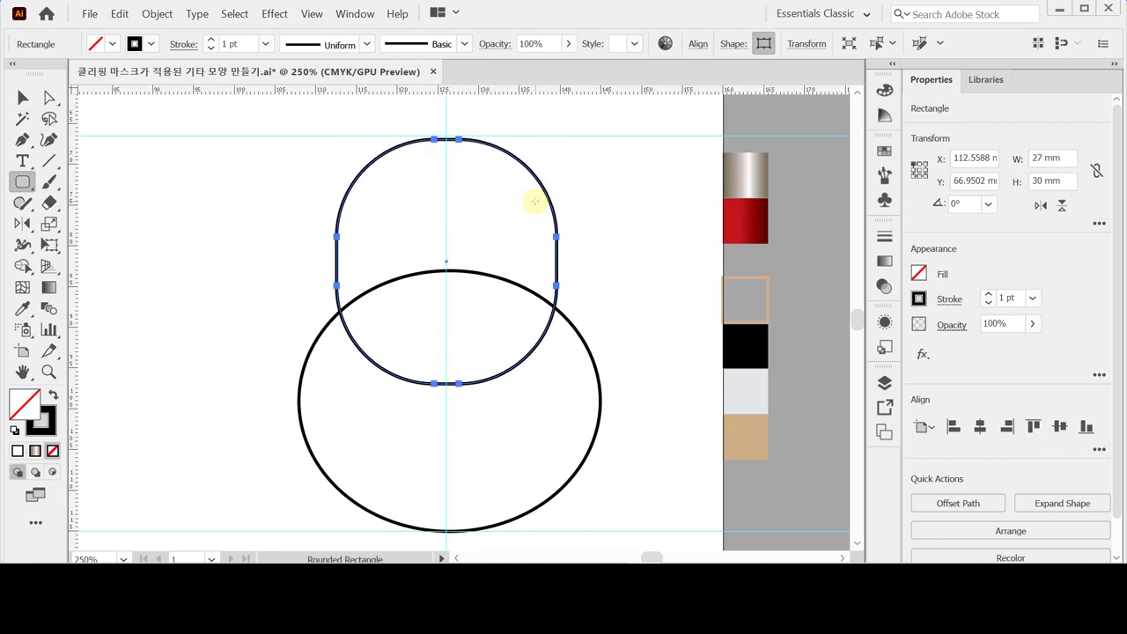
{"action": "key", "text": "Up"}
{"action": "key", "text": "Up"}
{"action": "key", "text": "Up"}
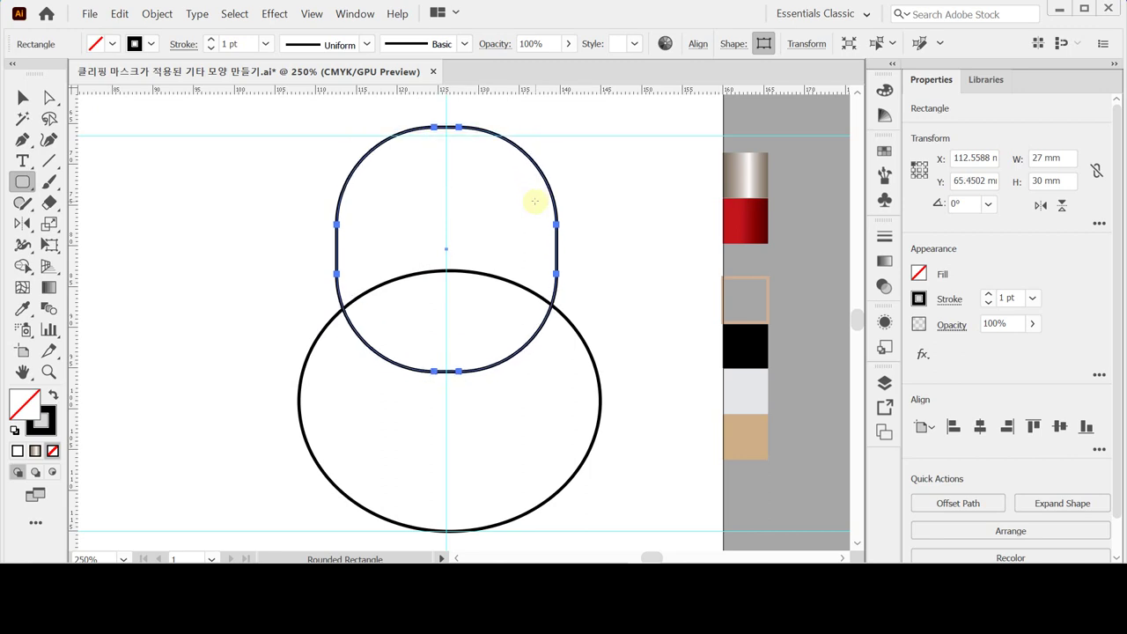
Align the rounded rectangle and ellipse by their horizontal centres and unite them into one guitar body outline
{"action": "key", "text": "v"}
{"action": "key", "text": "ctrl+a"}
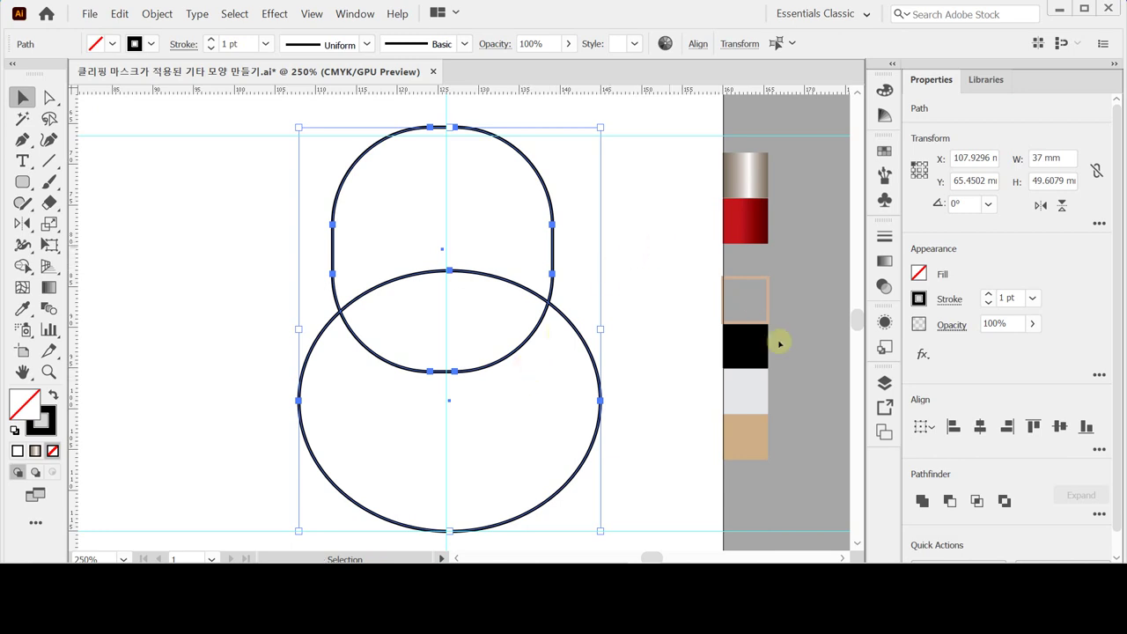
{"action": "left_click", "coordinate": [980, 427]}
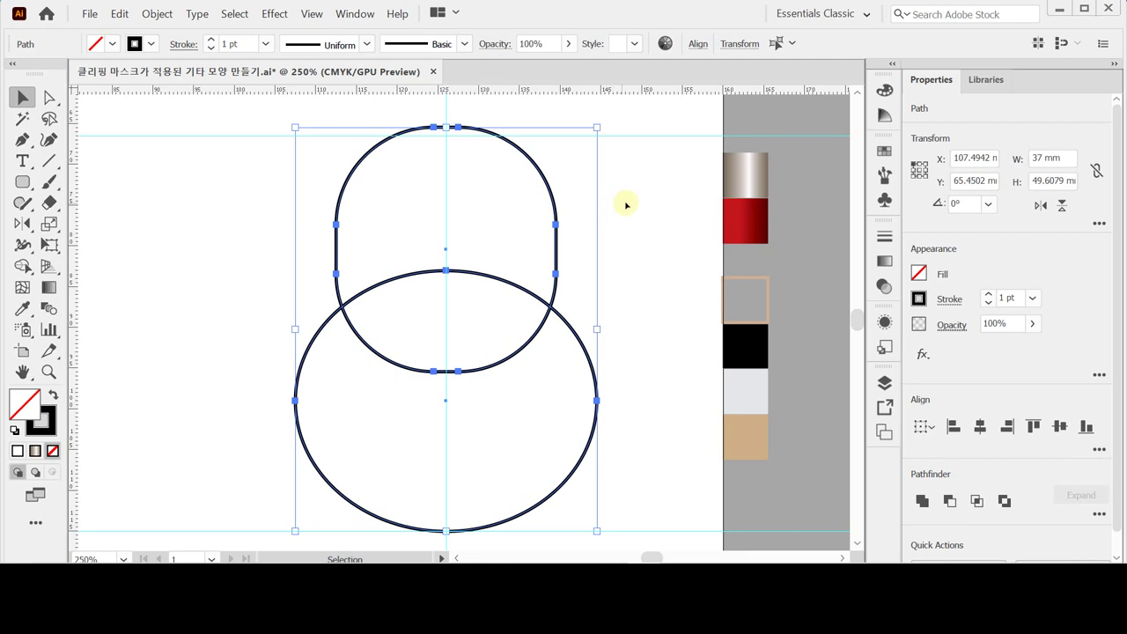
{"action": "left_click", "coordinate": [921, 500]}
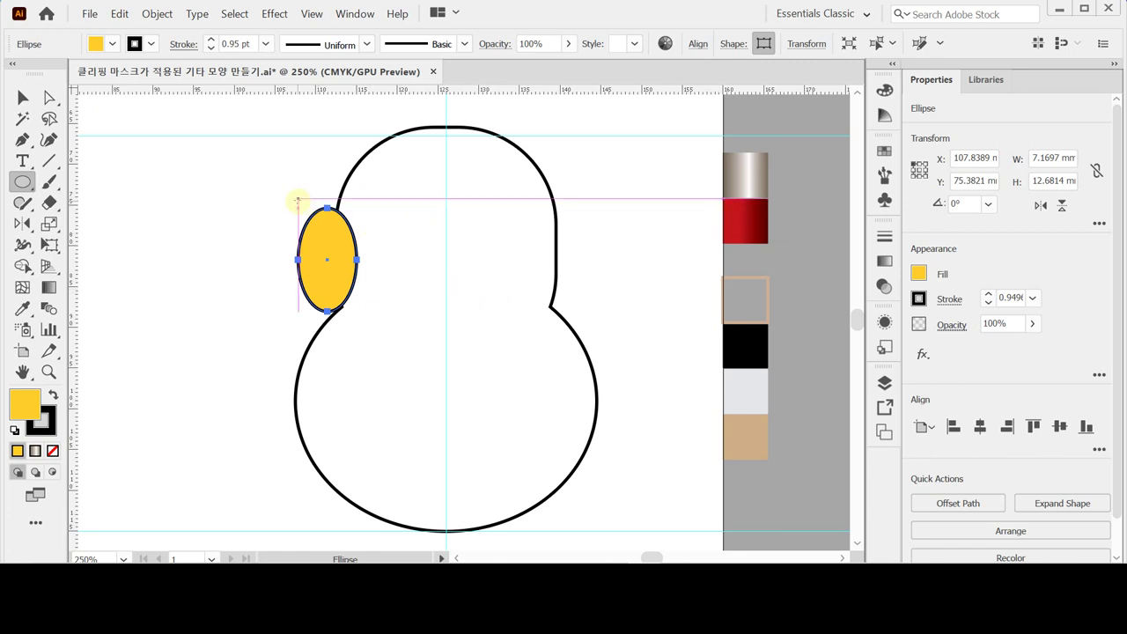
Rotate the yellow ellipse at the body's left waist by about 4.75° and deselect it
{"action": "key", "text": "v"}
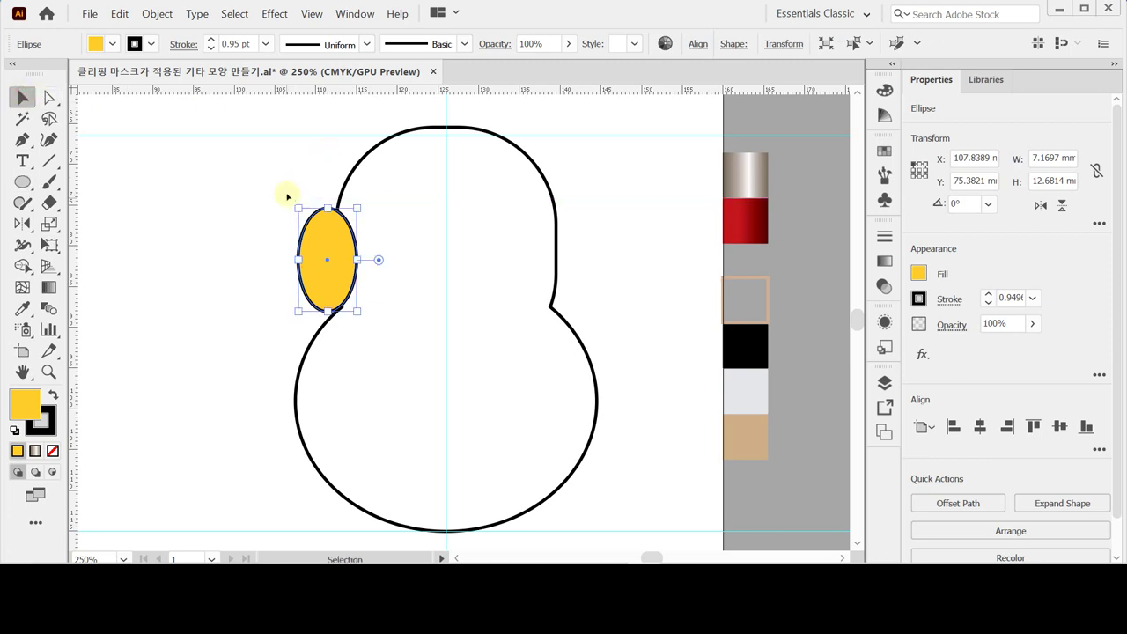
{"action": "left_click_drag", "start_coordinate": [289, 199], "coordinate": [291, 205]}
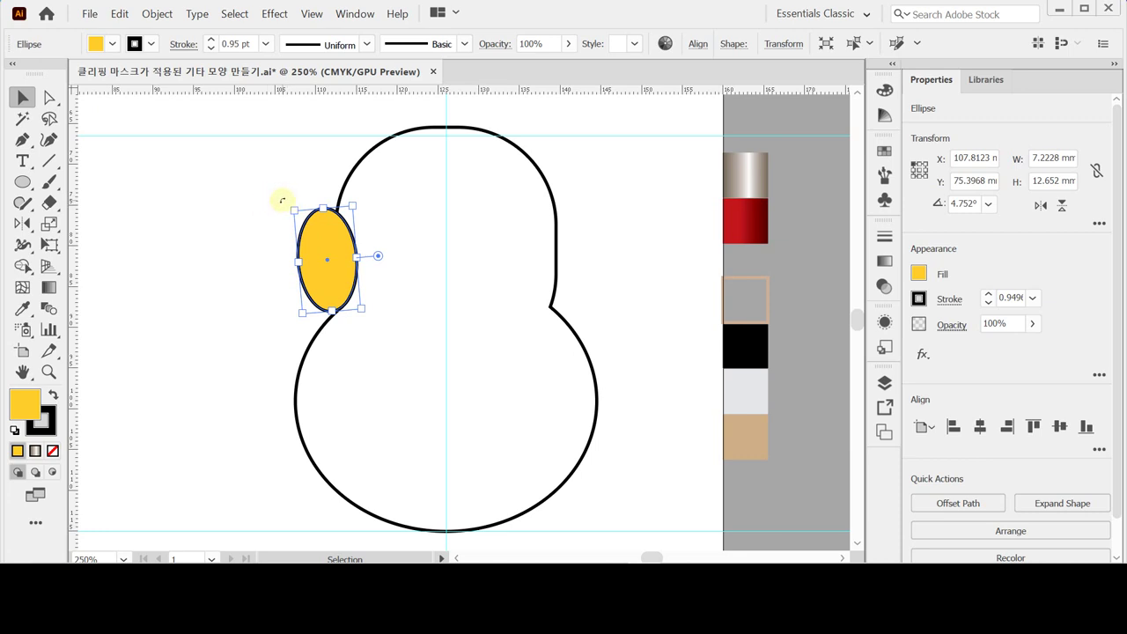
{"action": "left_click", "coordinate": [265, 328]}
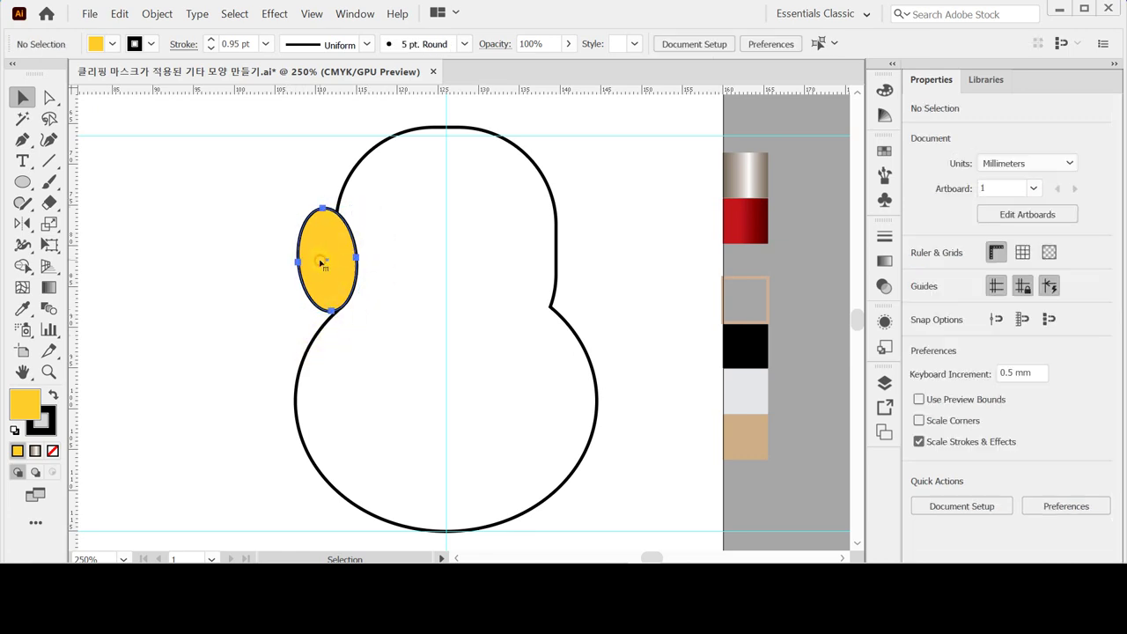
Try to make a reflected copy of the yellow waist ellipse across the vertical guide, and undo it
{"action": "left_click", "coordinate": [323, 262]}
{"action": "left_click", "coordinate": [22, 223]}
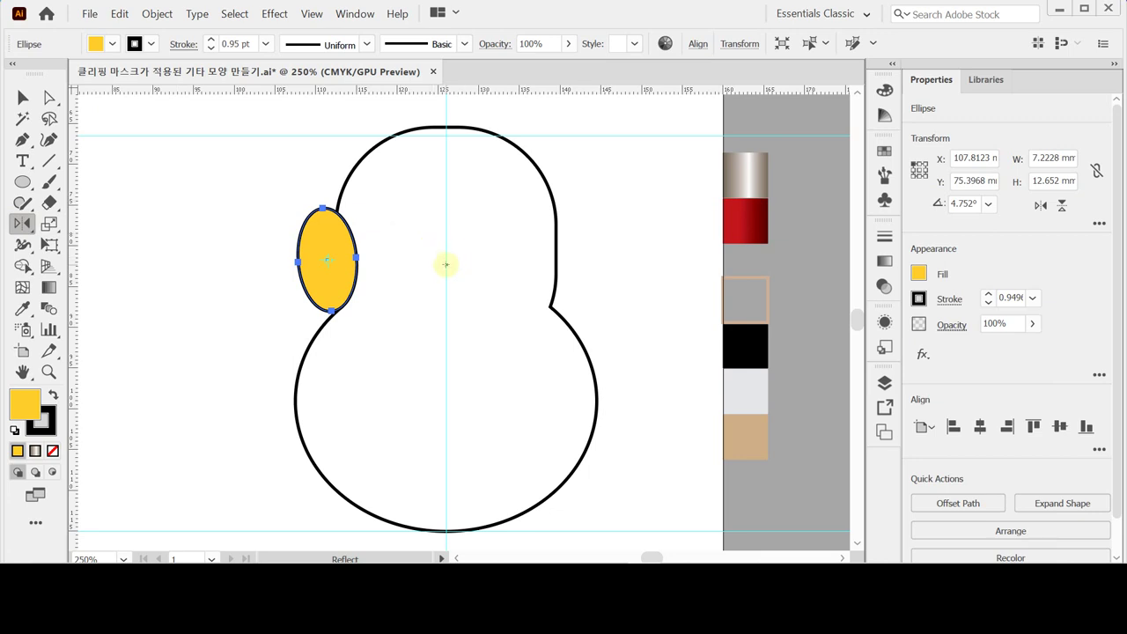
{"action": "left_click", "coordinate": [446, 264]}
{"action": "left_click_drag", "start_coordinate": [315, 268], "coordinate": [591, 278]}
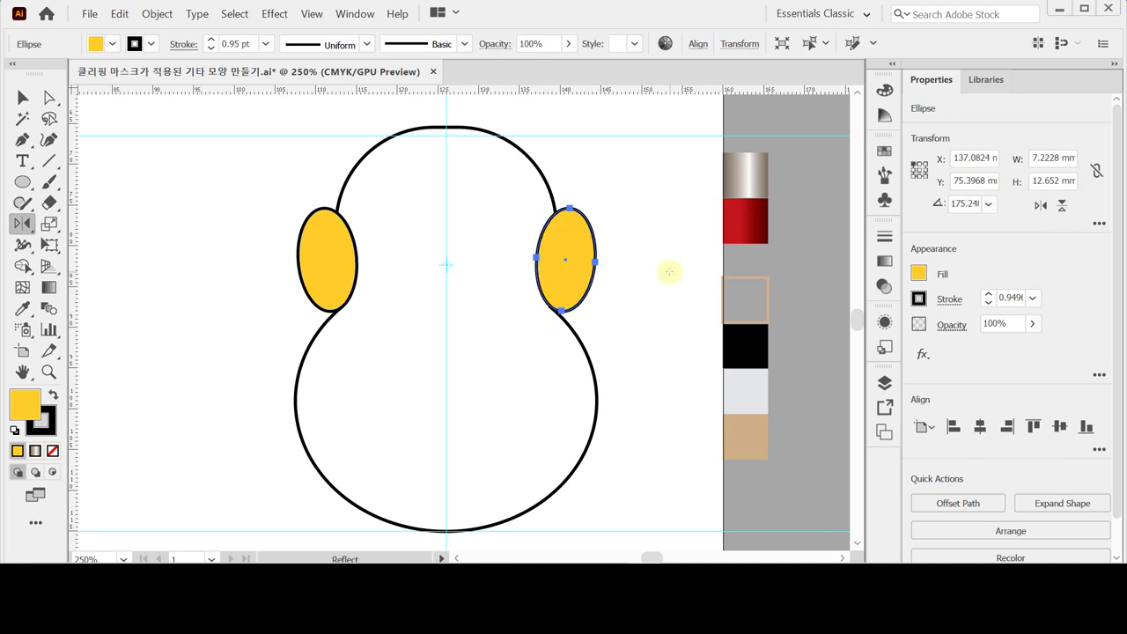
{"action": "key", "text": "ctrl+z"}
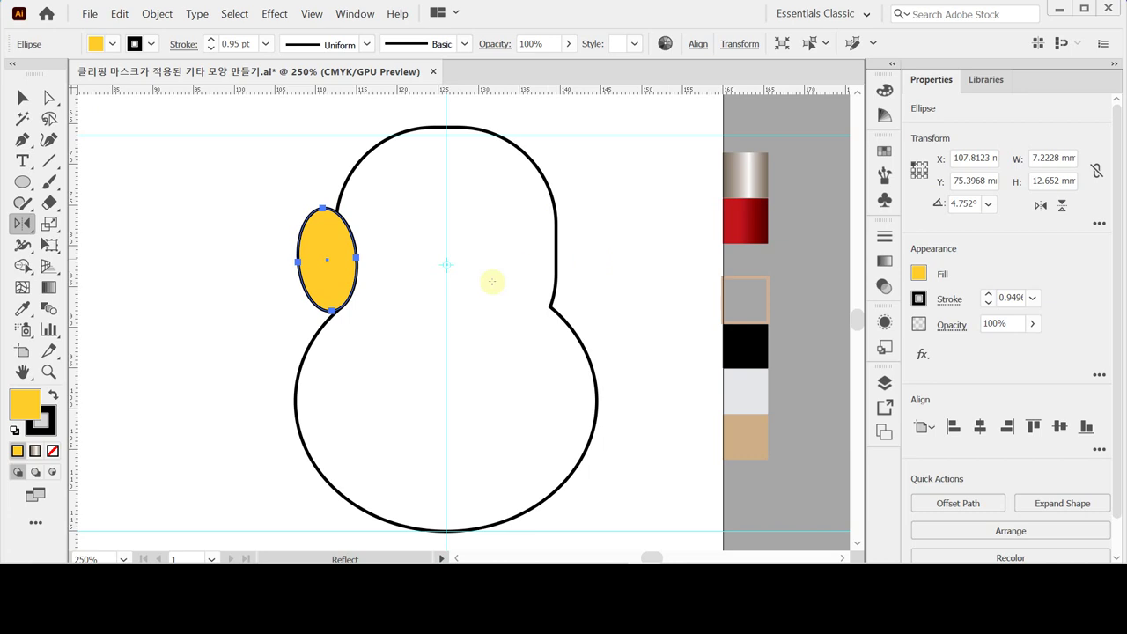
Make a copy of the yellow ellipse reflected across the vertical guide onto the body's right waist, and deselect it
{"action": "left_click", "coordinate": [447, 272], "text": "alt"}
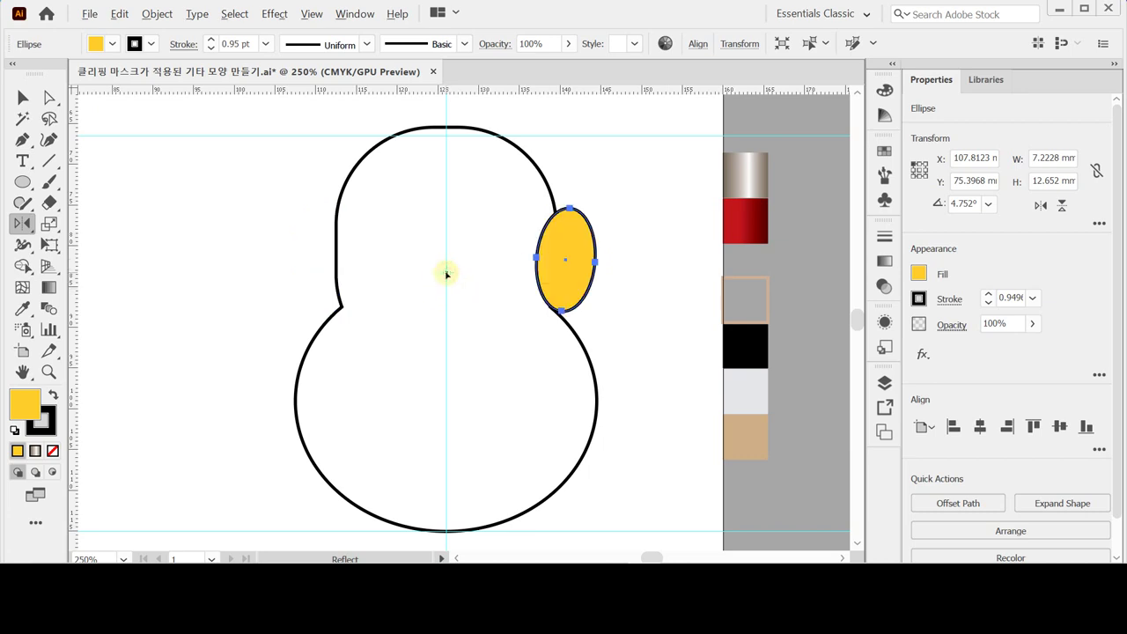
{"action": "left_click", "coordinate": [727, 450]}
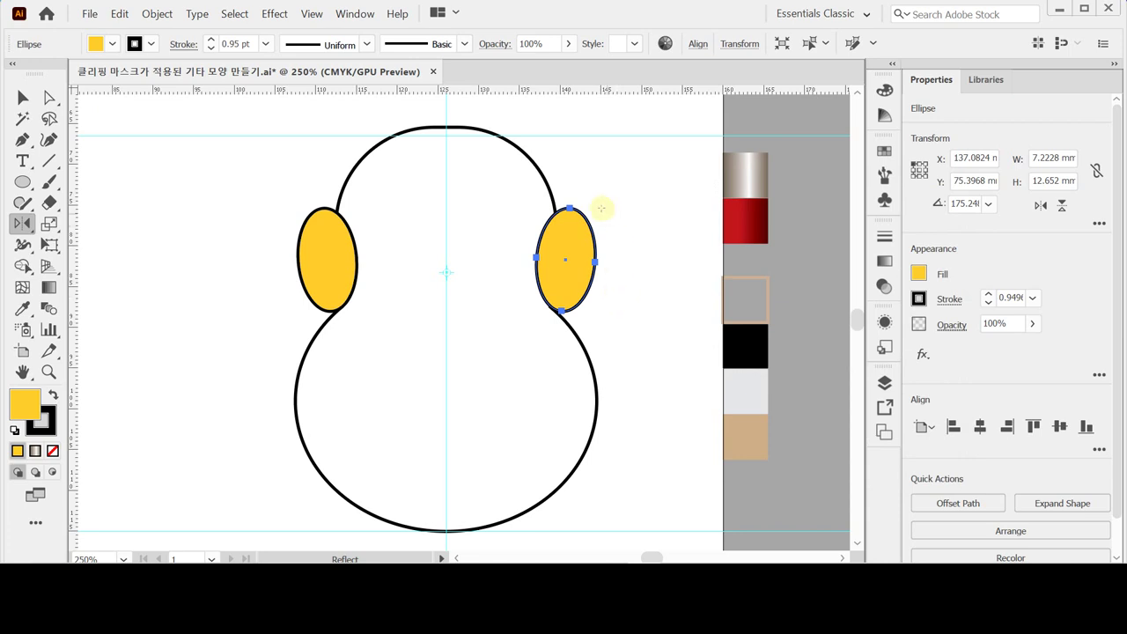
{"action": "key", "text": "space"}
{"action": "left_click_drag", "start_coordinate": [534, 179], "coordinate": [495, 226]}
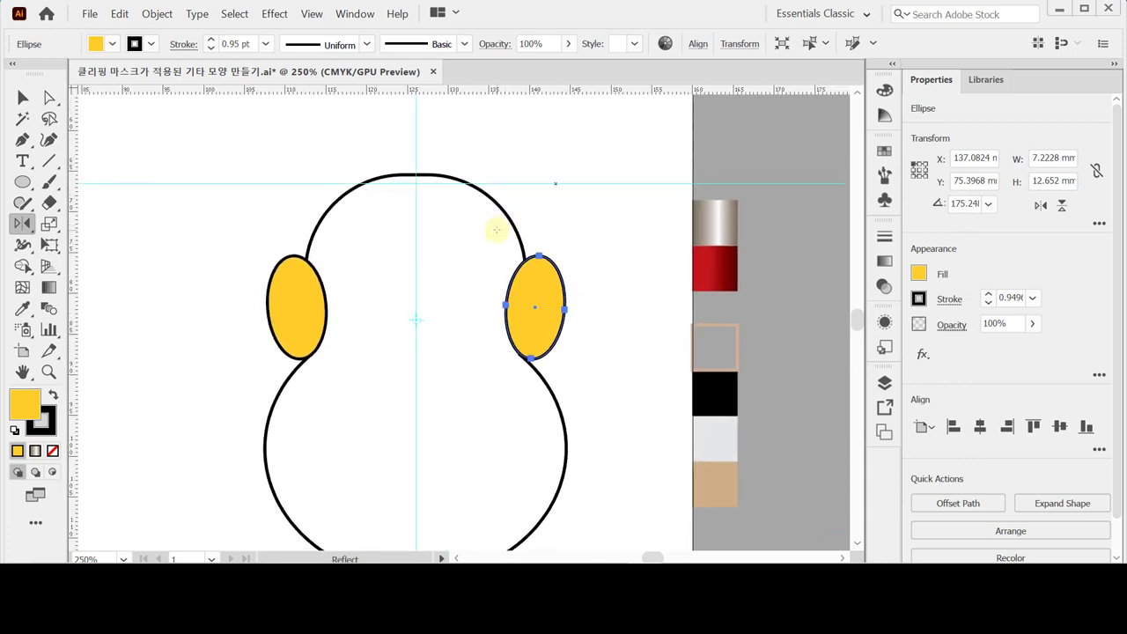
{"action": "key", "text": "ctrl+shift+a"}
Draw a rounded rectangle about 10.2 × 16.4 mm over the body's upper-right shoulder and subtract it and both yellow ellipses from the body
{"action": "left_click_drag", "start_coordinate": [22, 181], "coordinate": [77, 203]}
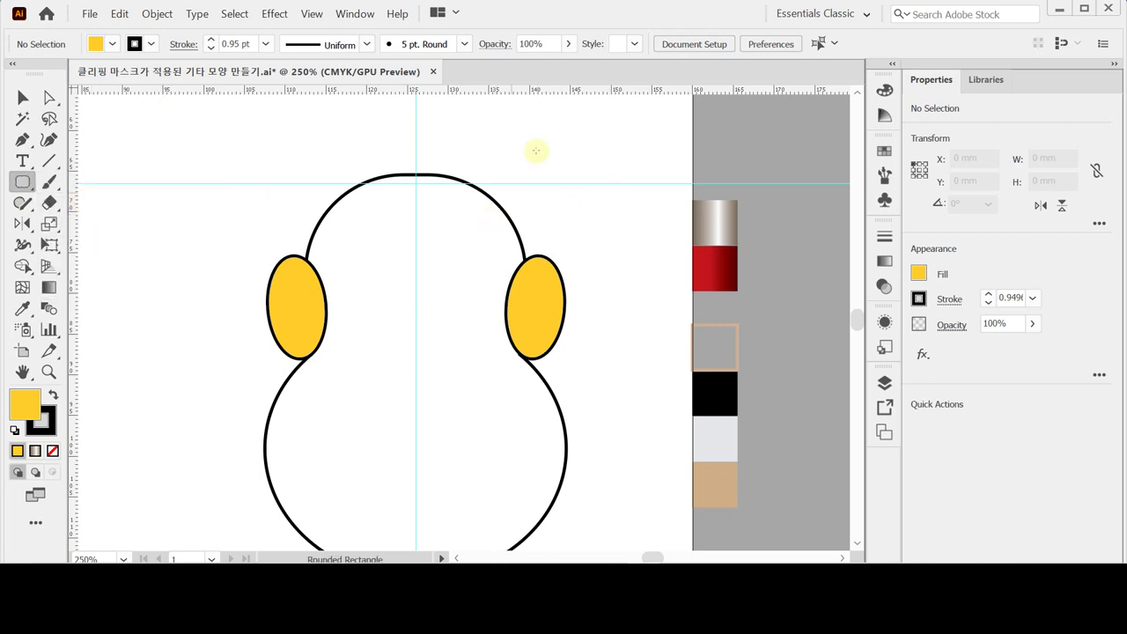
{"action": "mouse_move", "coordinate": [456, 139]}
{"action": "left_mouse_down"}
{"action": "mouse_move", "coordinate": [536, 234]}
{"action": "mouse_move", "coordinate": [526, 253]}
{"action": "mouse_move", "coordinate": [597, 152]}
{"action": "left_mouse_up"}
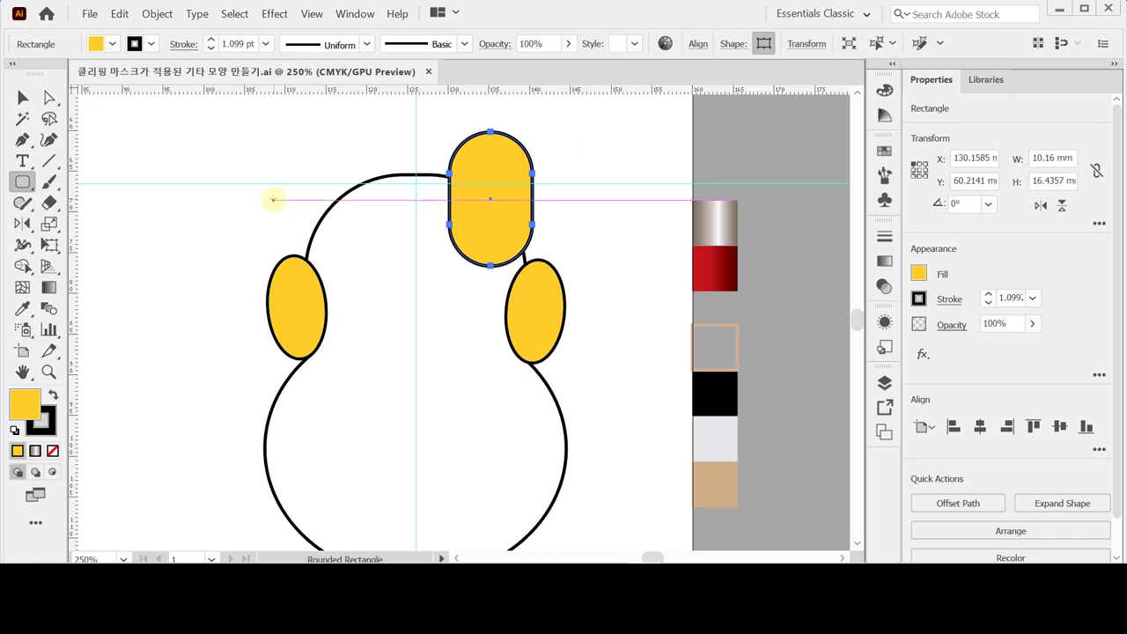
{"action": "key", "text": "ctrl"}
{"action": "key", "text": "ctrl+a"}
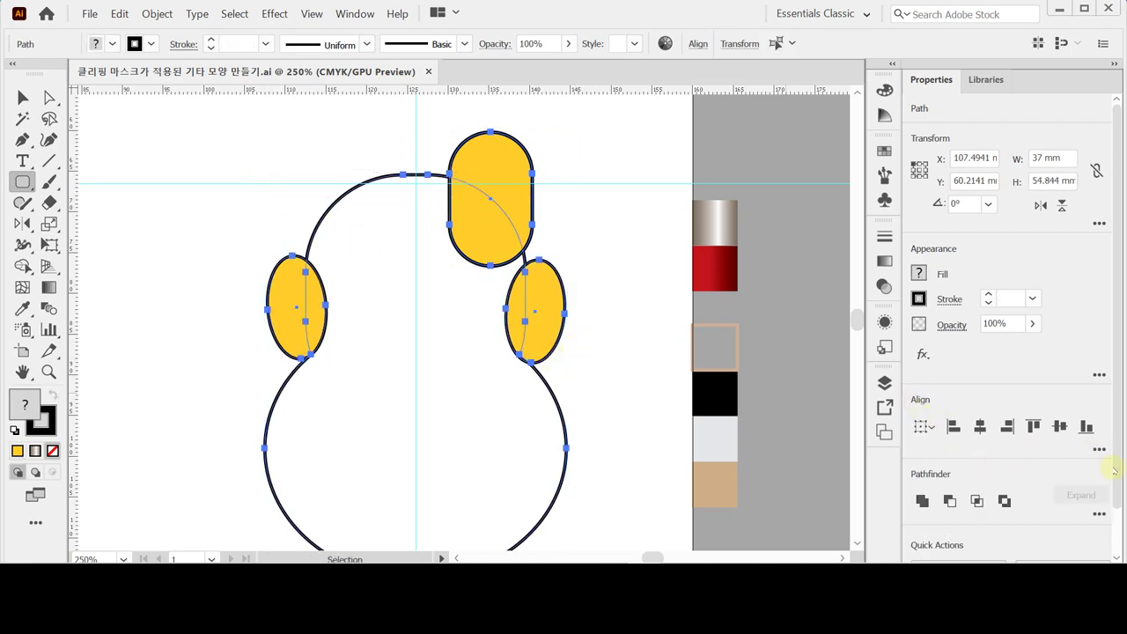
{"action": "left_click_drag", "start_coordinate": [1111, 486], "coordinate": [1115, 511]}
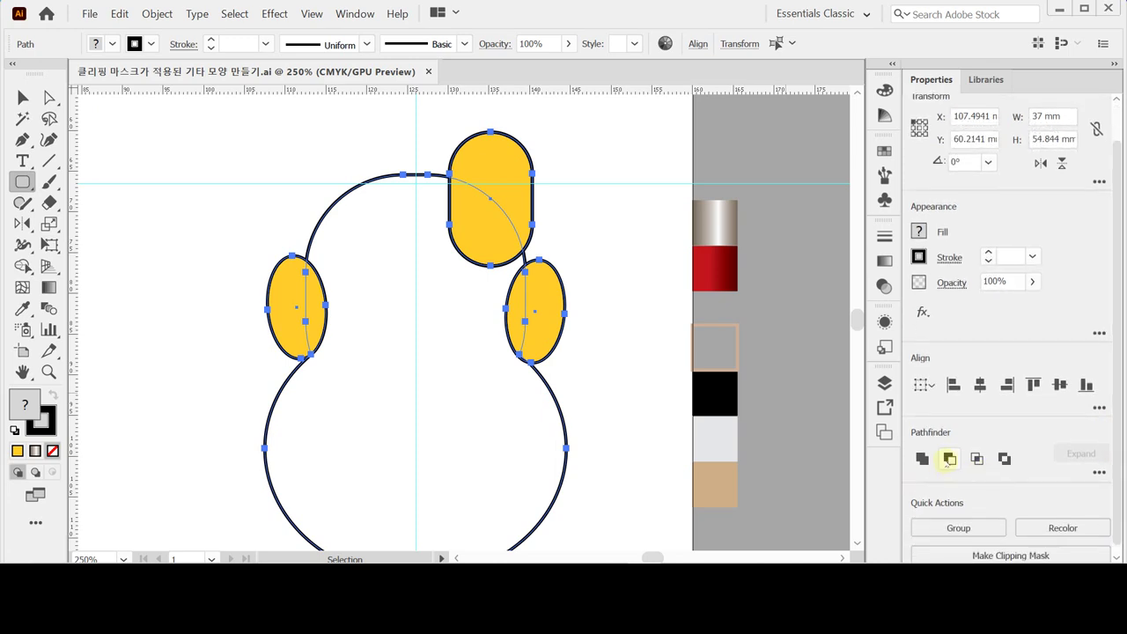
{"action": "left_click", "coordinate": [949, 459]}
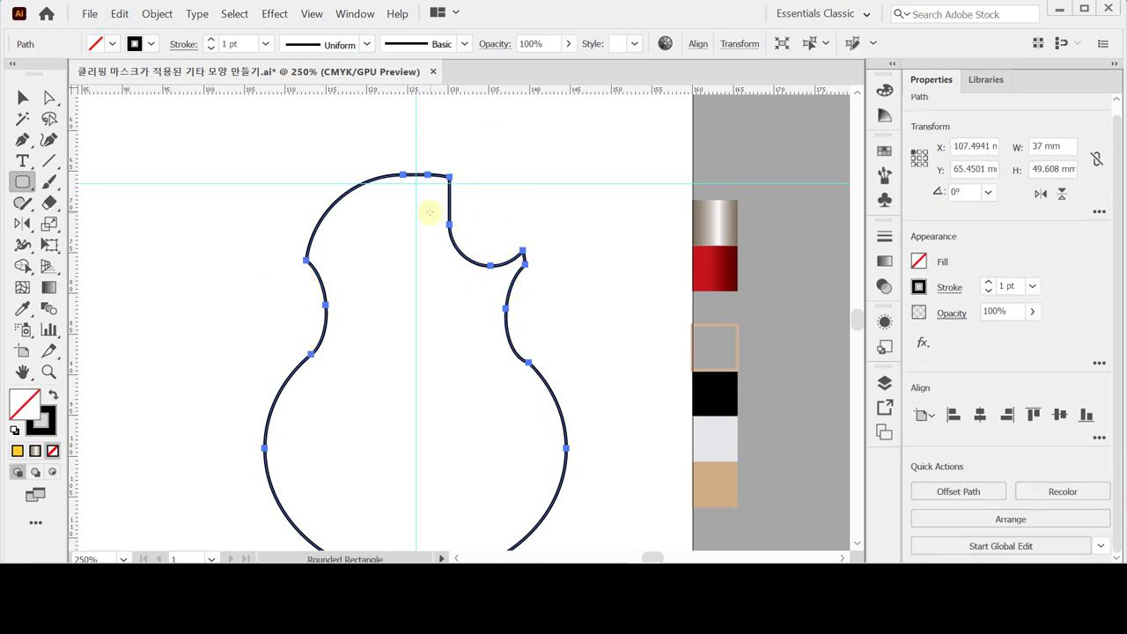
Move the three anchor points on the guitar body's top edge down 1 mm to the upper horizontal guide
{"action": "left_click", "coordinate": [50, 99]}
{"action": "left_click_drag", "start_coordinate": [360, 139], "coordinate": [476, 192]}
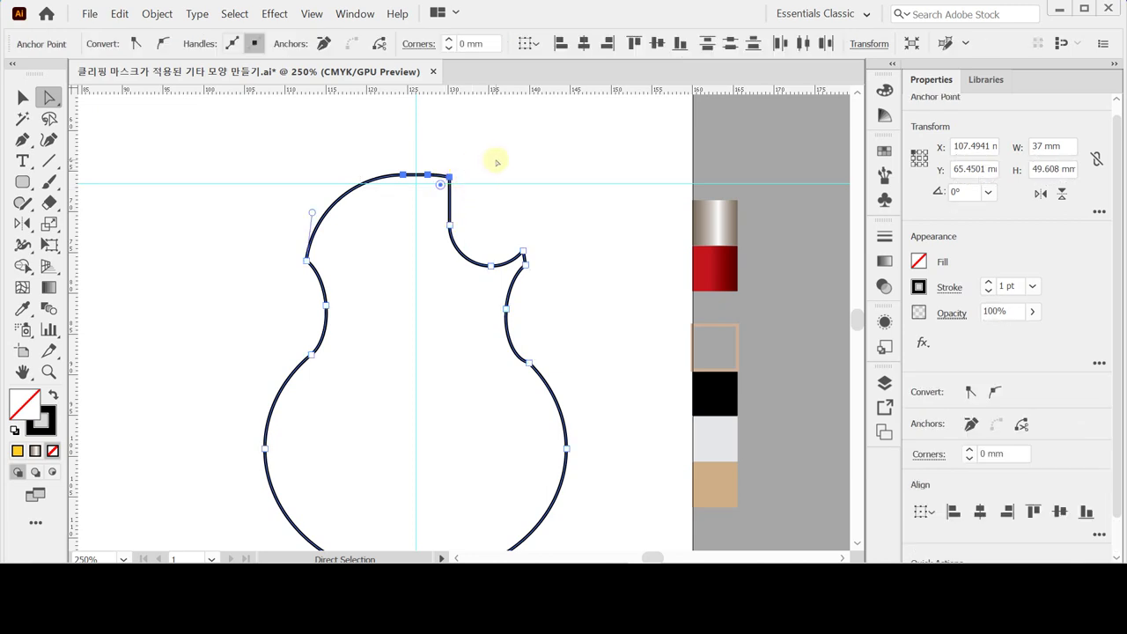
{"action": "left_click_drag", "start_coordinate": [379, 154], "coordinate": [478, 190]}
{"action": "key", "text": "Down"}
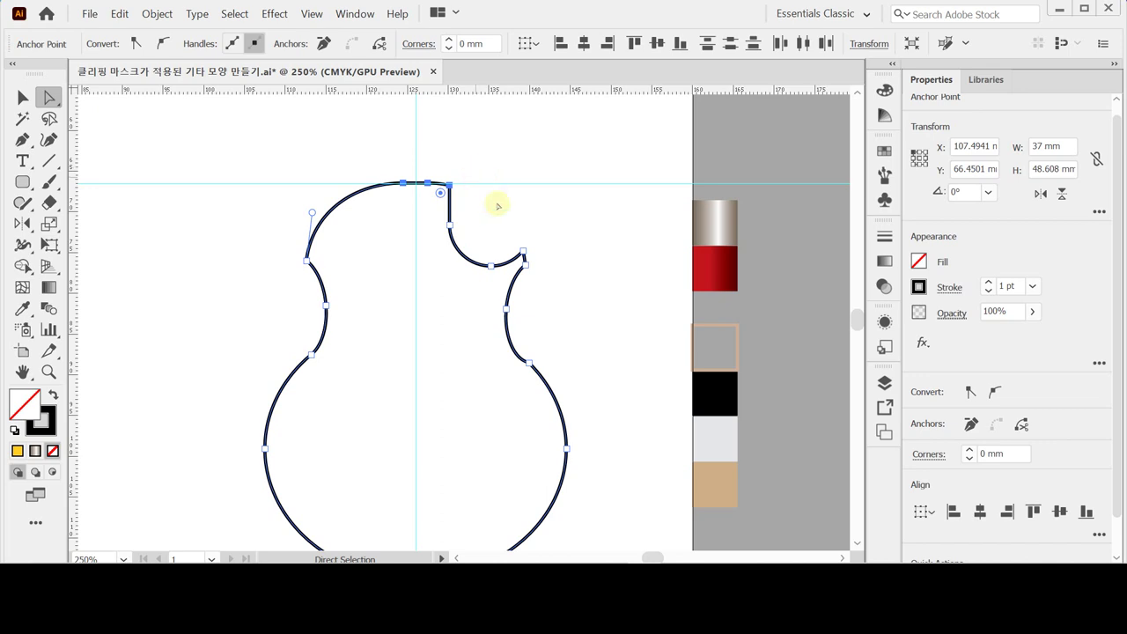
Reshape the tip of the body's right horn with direction handles, rounding the waist curve below it and bending the cutaway curve upward
{"action": "key", "text": "space"}
{"action": "left_click", "coordinate": [528, 272], "text": "ctrl"}
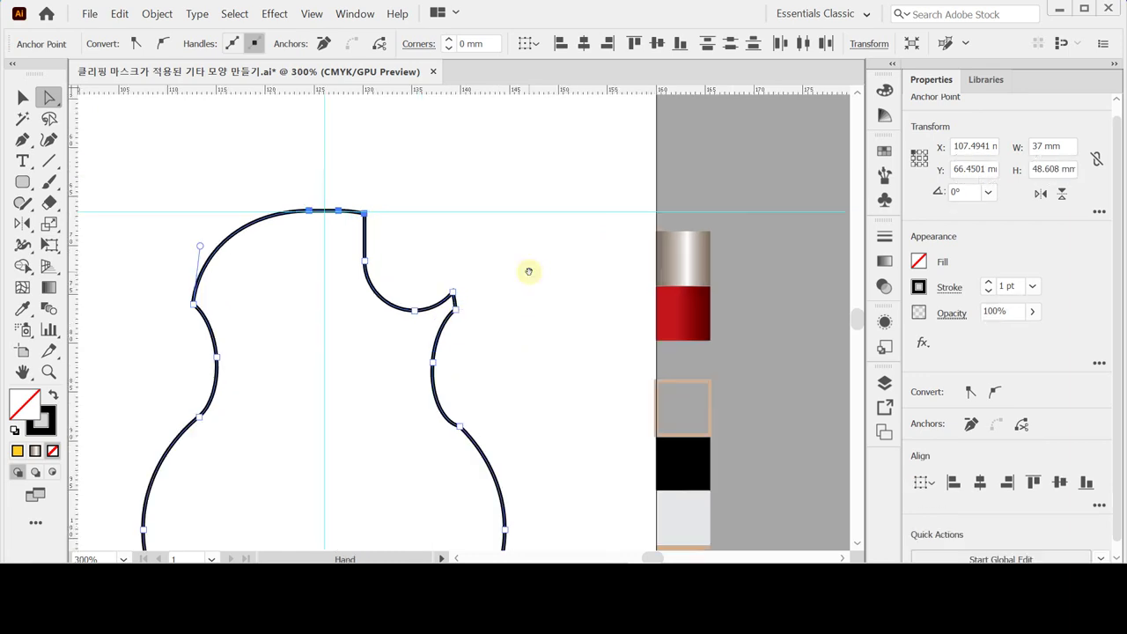
{"action": "left_click", "coordinate": [464, 326], "text": "ctrl"}
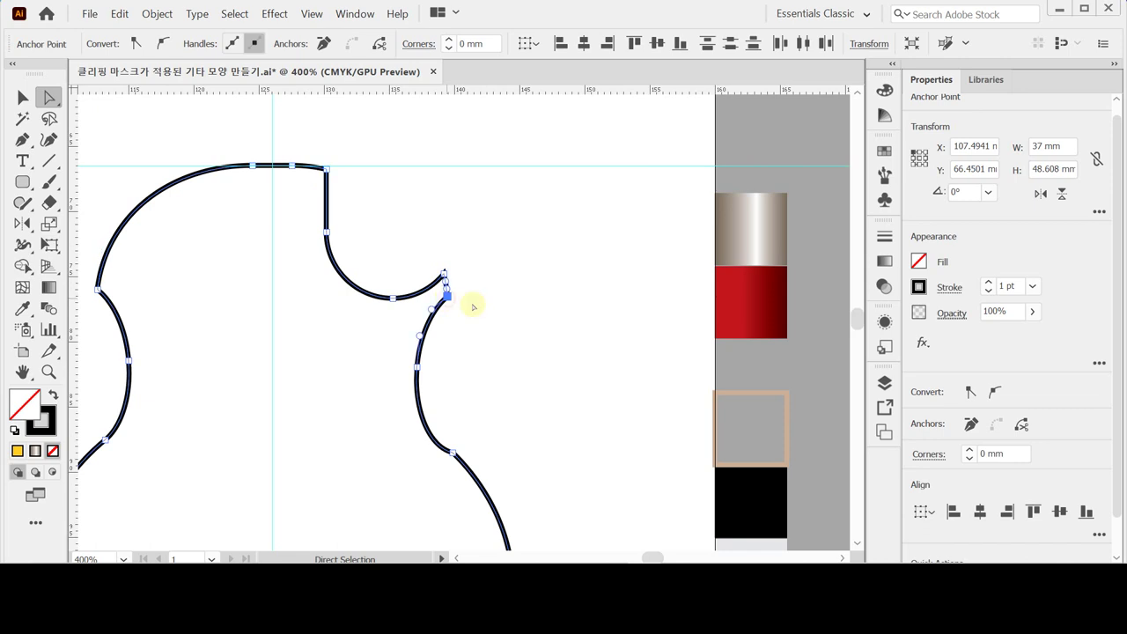
{"action": "left_click", "coordinate": [446, 294]}
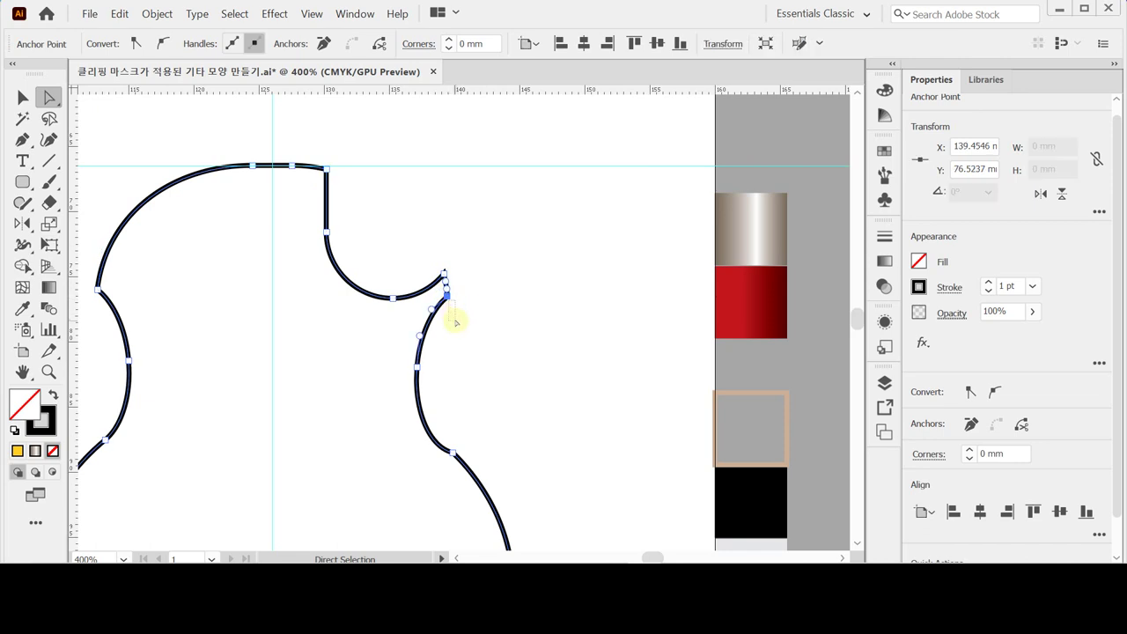
{"action": "left_click", "coordinate": [454, 317]}
{"action": "left_click", "coordinate": [448, 294], "text": "ctrl"}
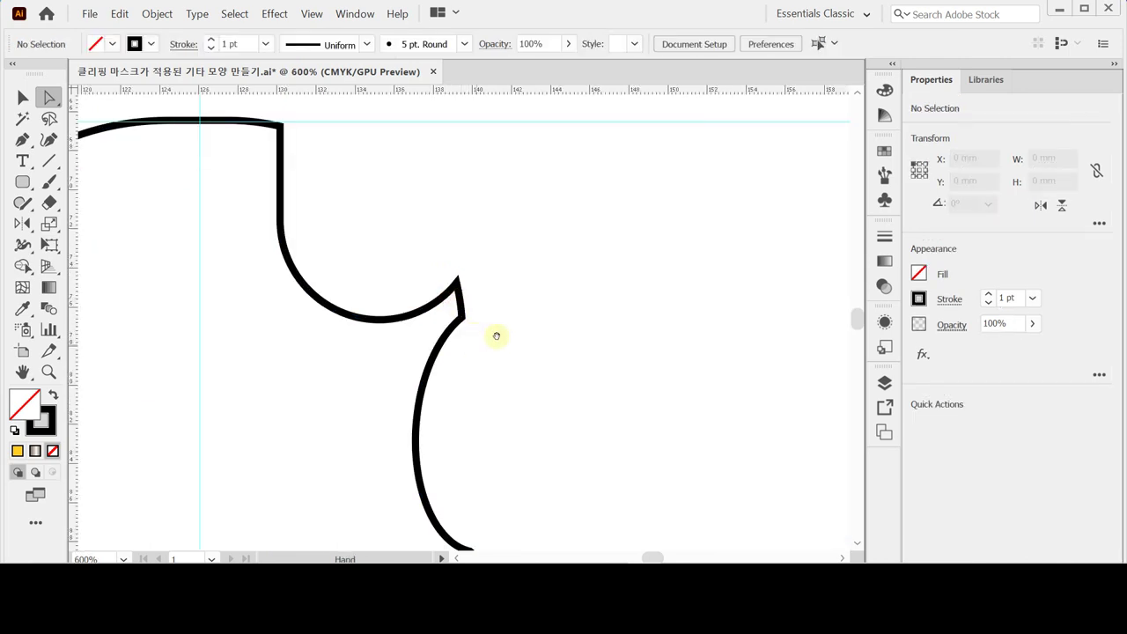
{"action": "left_click_drag", "start_coordinate": [496, 335], "coordinate": [478, 219]}
{"action": "left_click", "coordinate": [445, 202]}
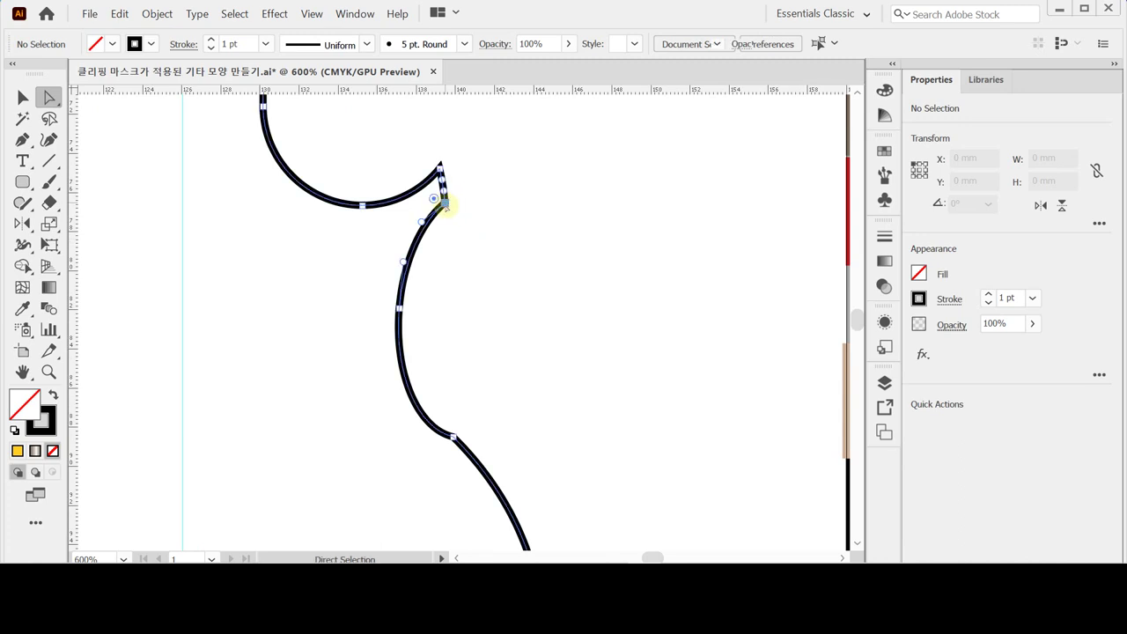
{"action": "left_click", "coordinate": [445, 201]}
{"action": "left_click_drag", "start_coordinate": [438, 236], "coordinate": [454, 254]}
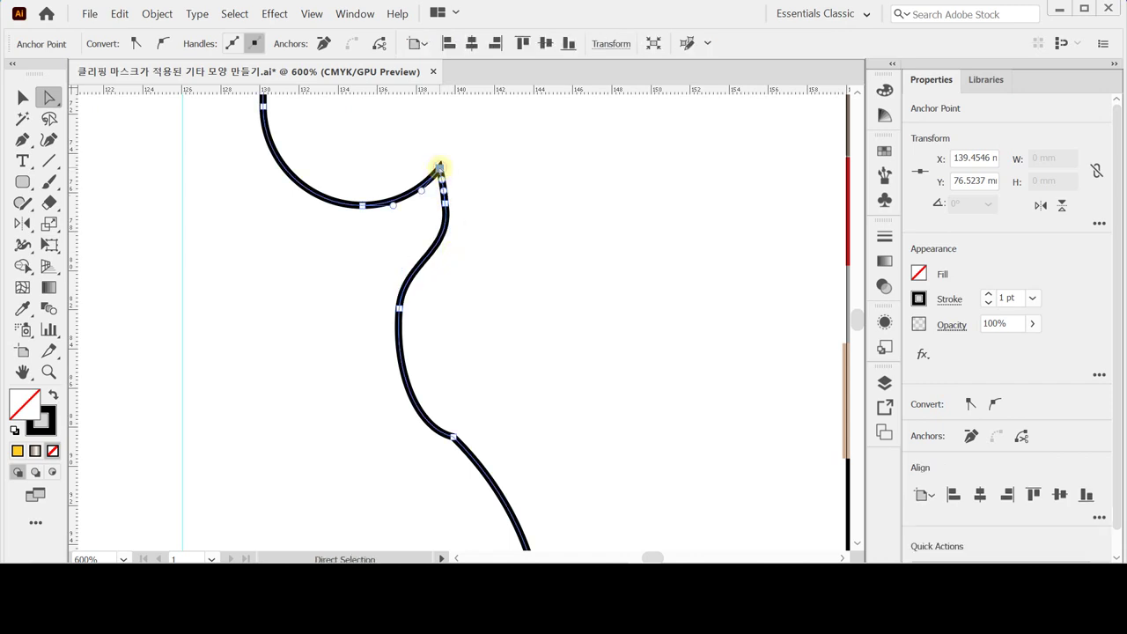
{"action": "left_click_drag", "start_coordinate": [424, 189], "coordinate": [414, 162]}
Smooth the corner anchor point at the body's left shoulder so it flows in a rounded curve into the waist
{"action": "scroll", "coordinate": [511, 343], "scroll_direction": "down", "scroll_amount": 3}
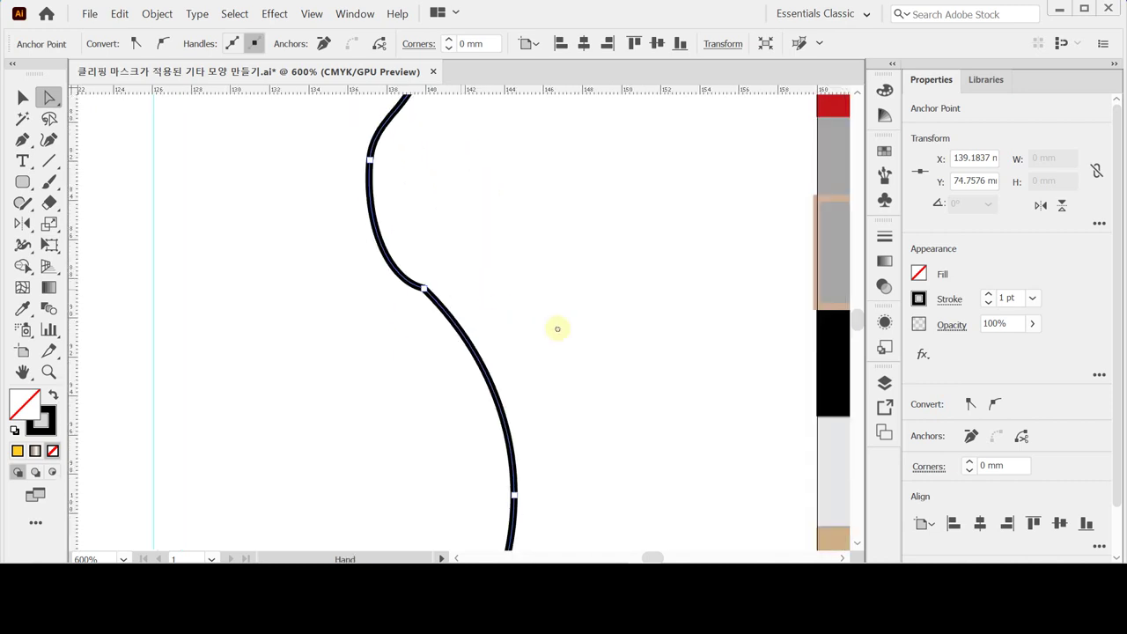
{"action": "scroll", "coordinate": [493, 313], "scroll_direction": "left", "scroll_amount": 3}
{"action": "scroll", "coordinate": [396, 273], "scroll_direction": "left", "scroll_amount": 5}
{"action": "scroll", "coordinate": [385, 246], "scroll_direction": "down", "scroll_amount": 2}
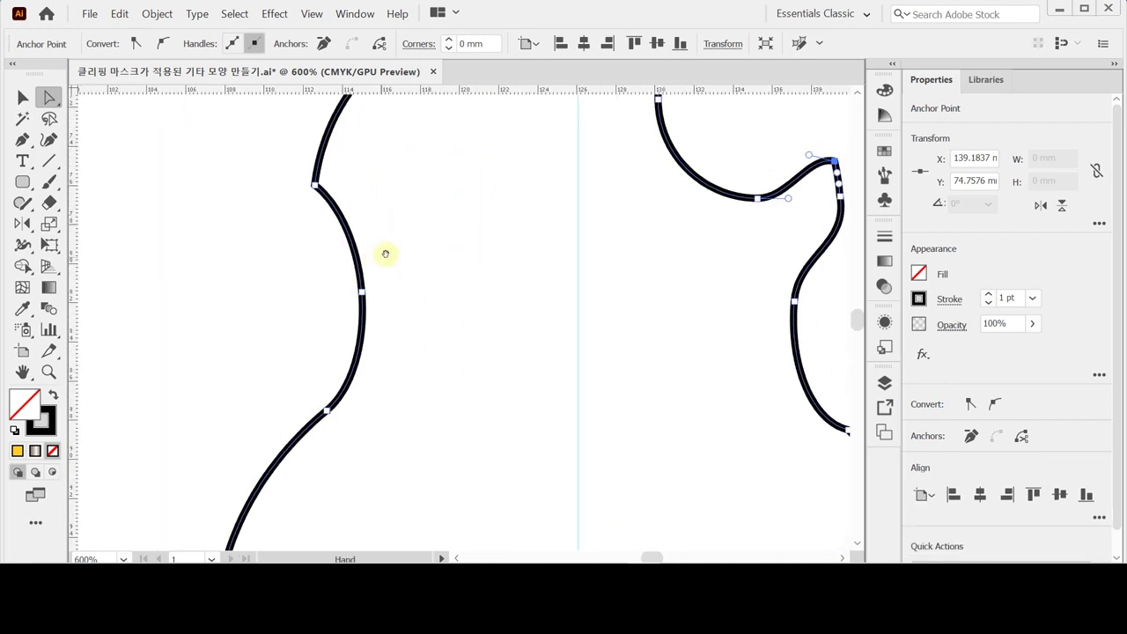
{"action": "left_click", "coordinate": [314, 183]}
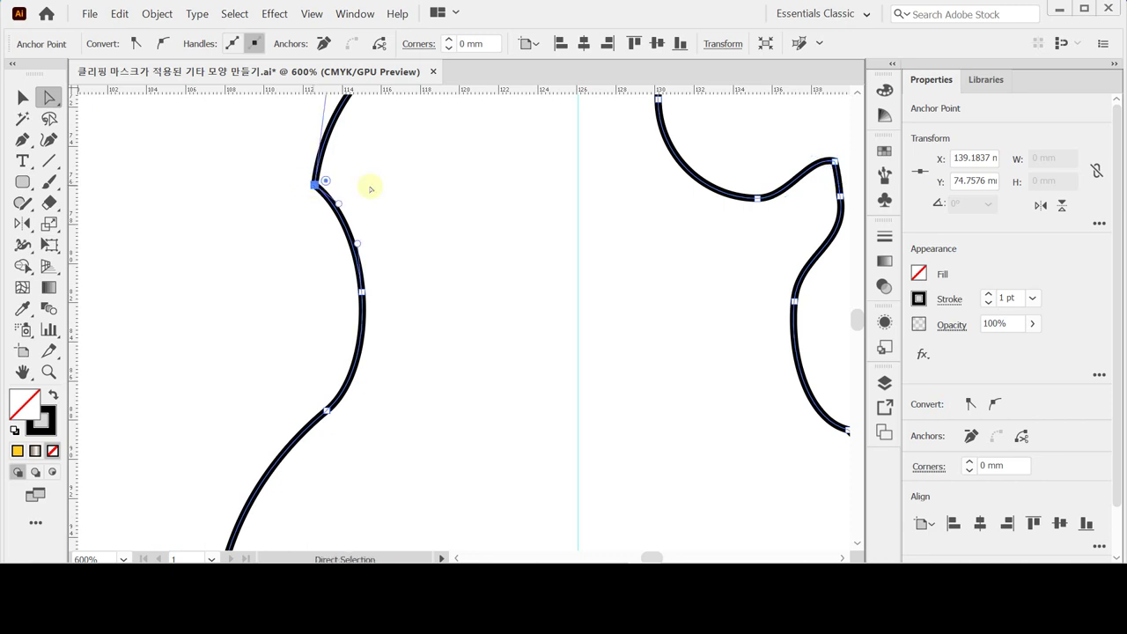
{"action": "left_click_drag", "start_coordinate": [337, 205], "coordinate": [300, 232]}
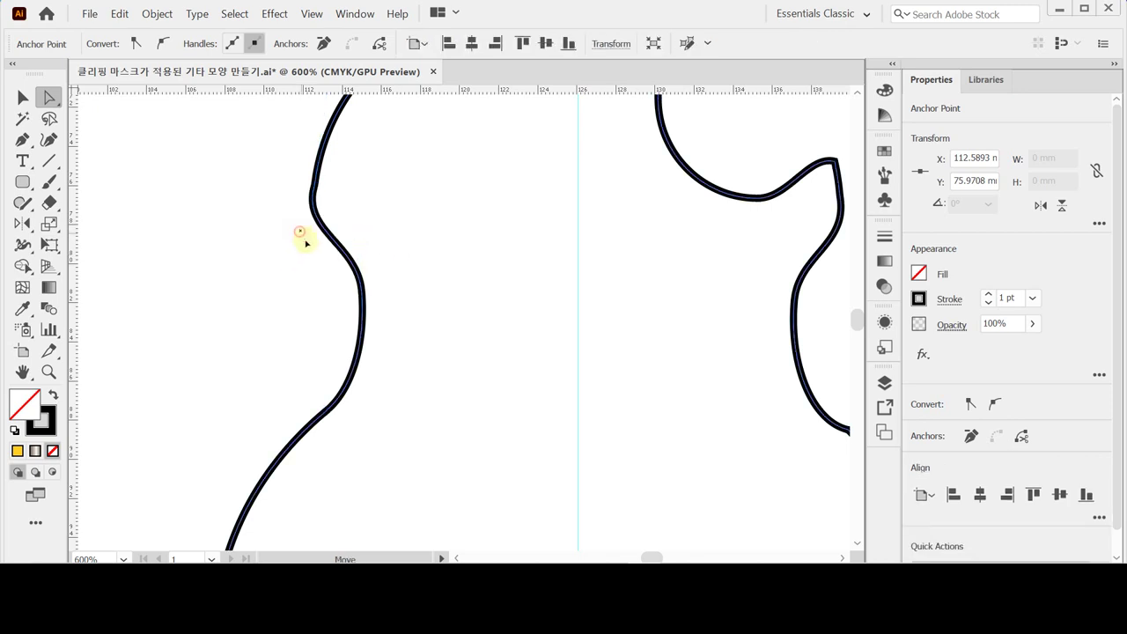
Fill the guitar body with the brown-to-white-to-brown linear gradient
{"action": "left_click", "coordinate": [586, 317], "text": "ctrl+alt"}
{"action": "left_click", "coordinate": [585, 317], "text": "ctrl+alt"}
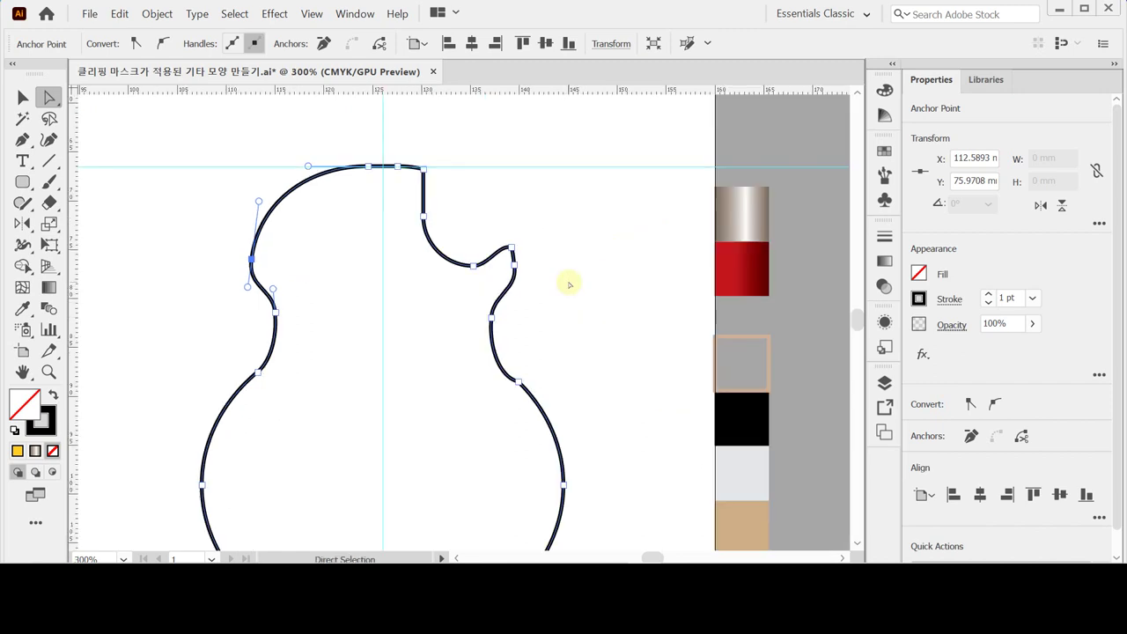
{"action": "left_click", "coordinate": [478, 297], "text": "ctrl+alt"}
{"action": "left_click_drag", "start_coordinate": [459, 303], "coordinate": [432, 235]}
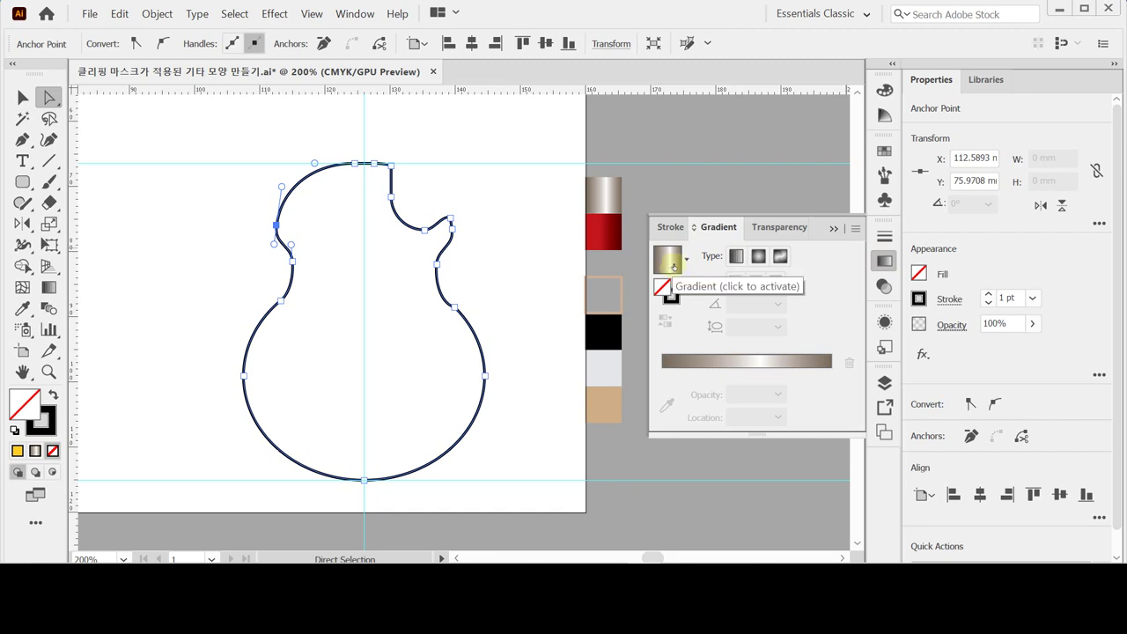
{"action": "left_click", "coordinate": [736, 255]}
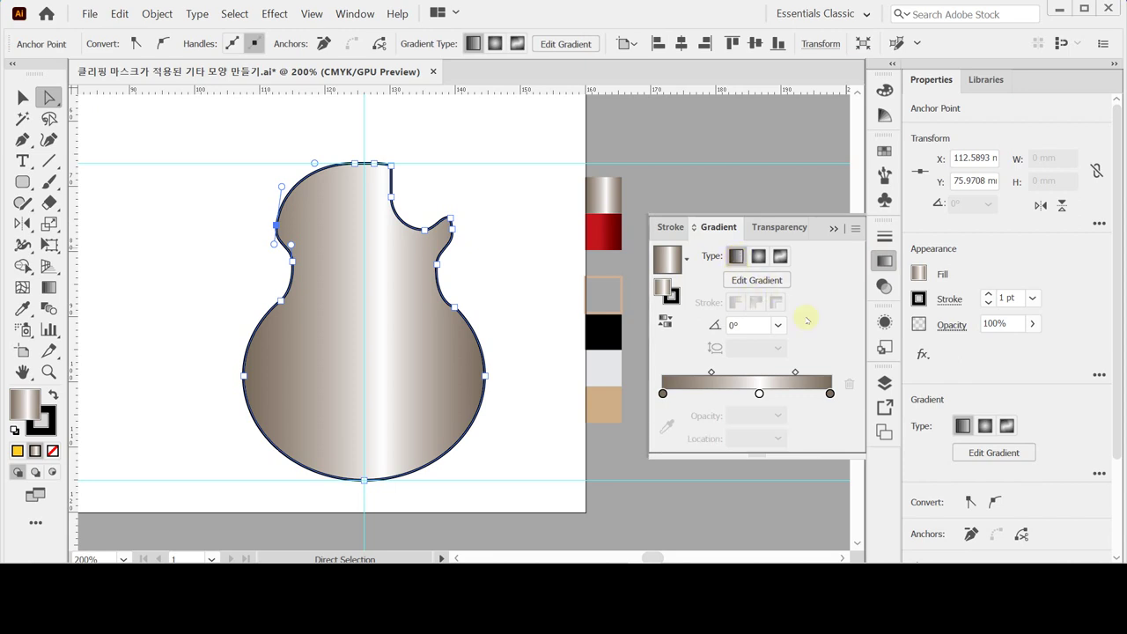
Check the fill gradient's angle and the color values of its first stop
{"action": "left_click", "coordinate": [743, 325]}
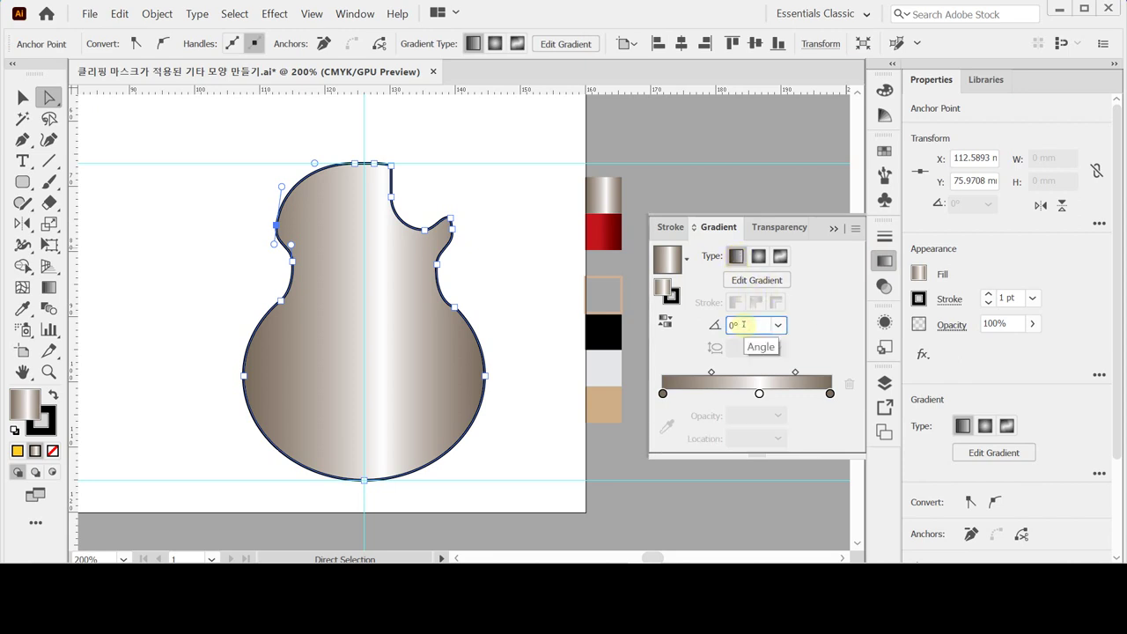
{"action": "double_click", "coordinate": [742, 325]}
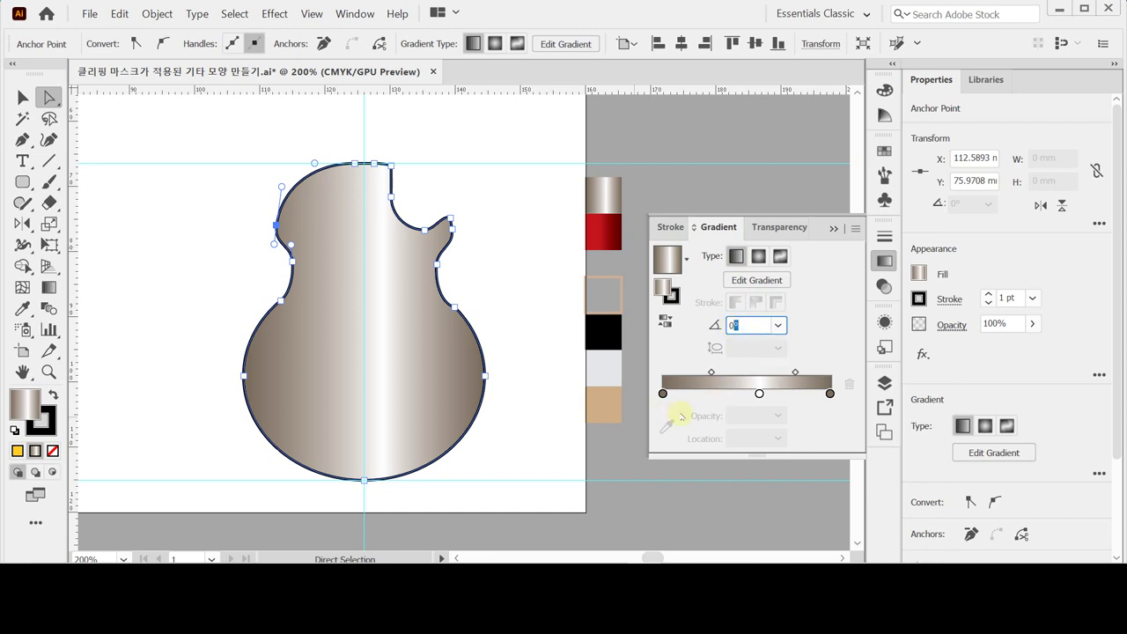
{"action": "left_click", "coordinate": [662, 393]}
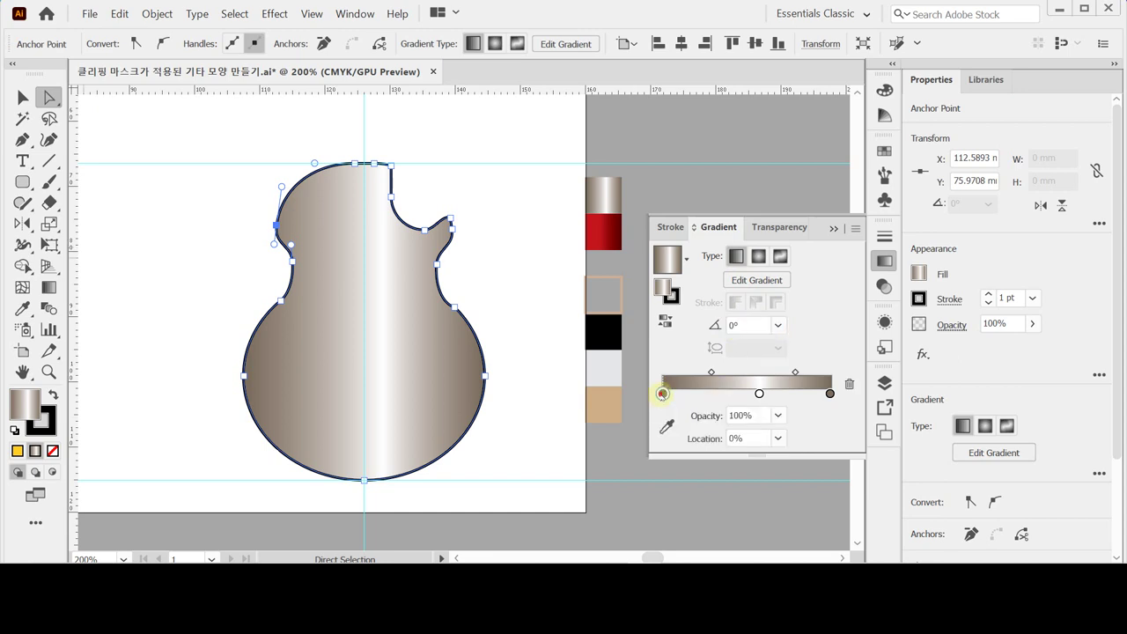
{"action": "double_click", "coordinate": [662, 394]}
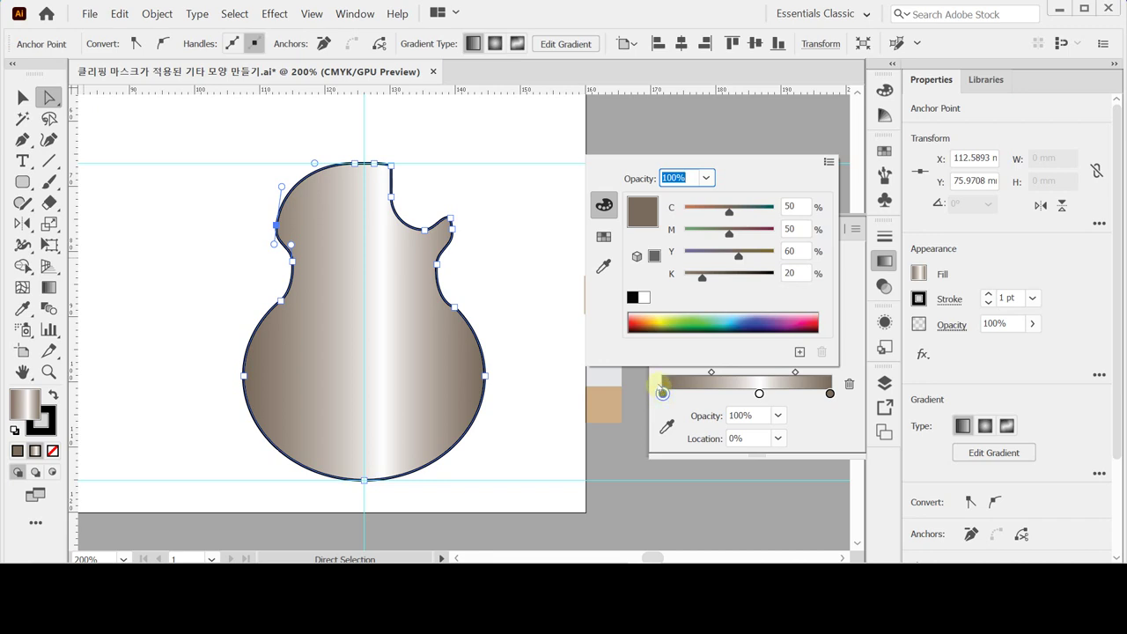
{"action": "left_click", "coordinate": [818, 419]}
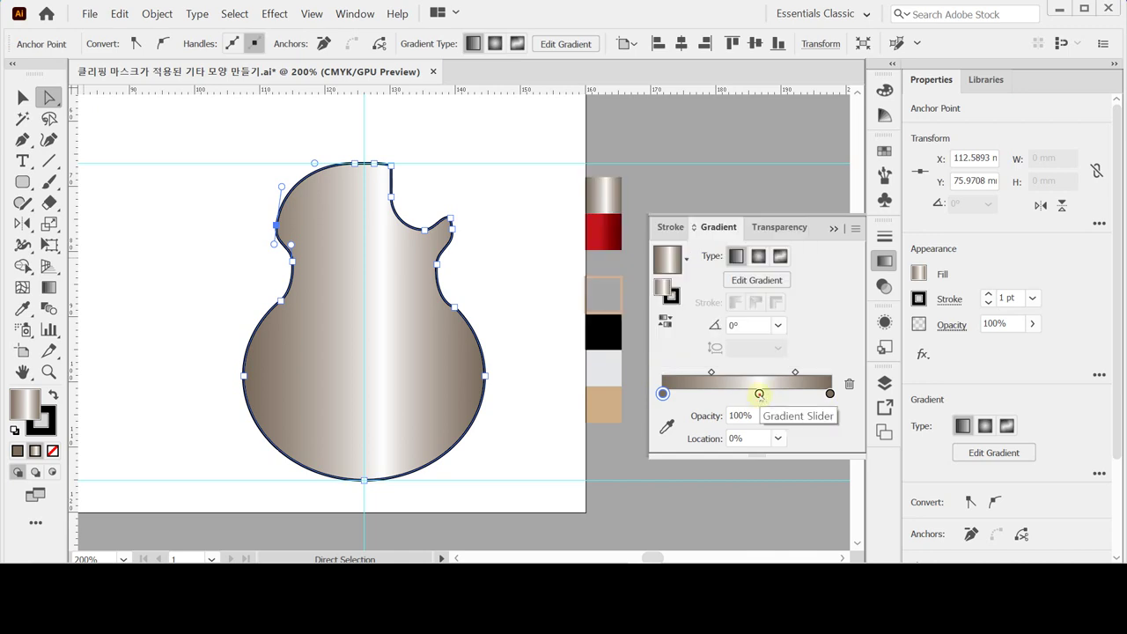
Remove the gradient's middle stop and add a new white stop at location 57.646%
{"action": "left_click_drag", "start_coordinate": [759, 394], "coordinate": [756, 427]}
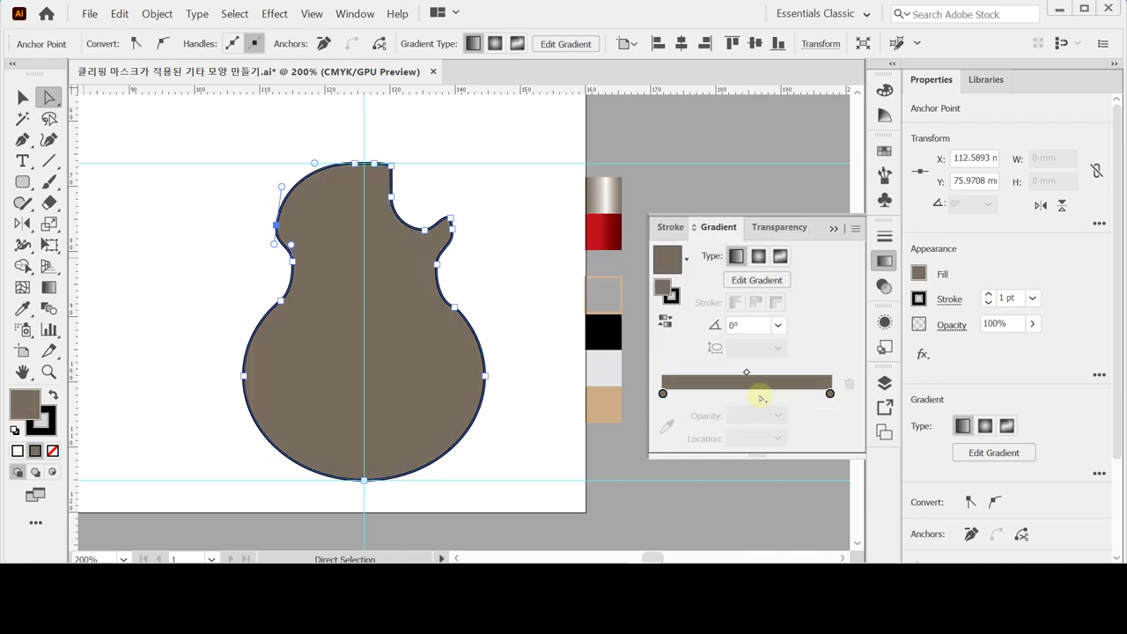
{"action": "left_click", "coordinate": [759, 393]}
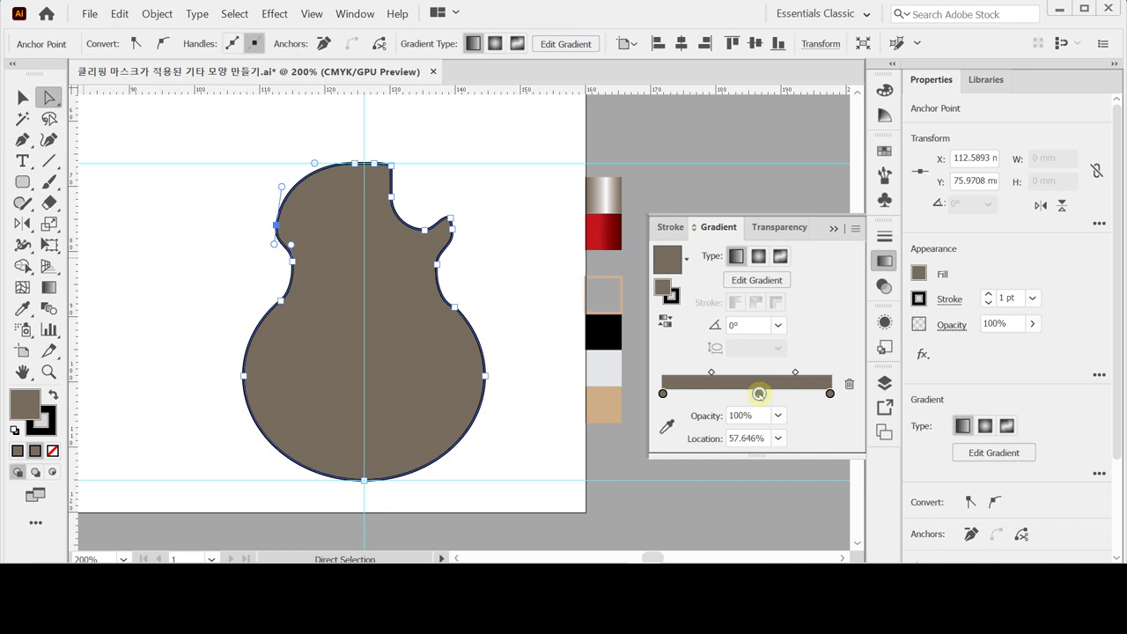
{"action": "double_click", "coordinate": [759, 393]}
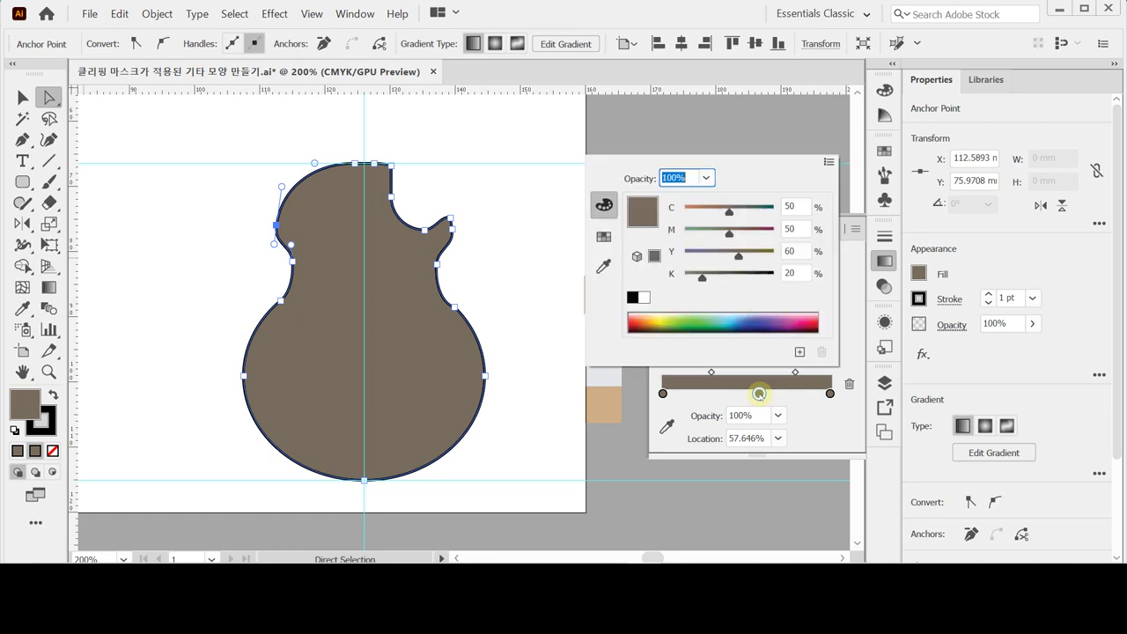
{"action": "left_click", "coordinate": [645, 298]}
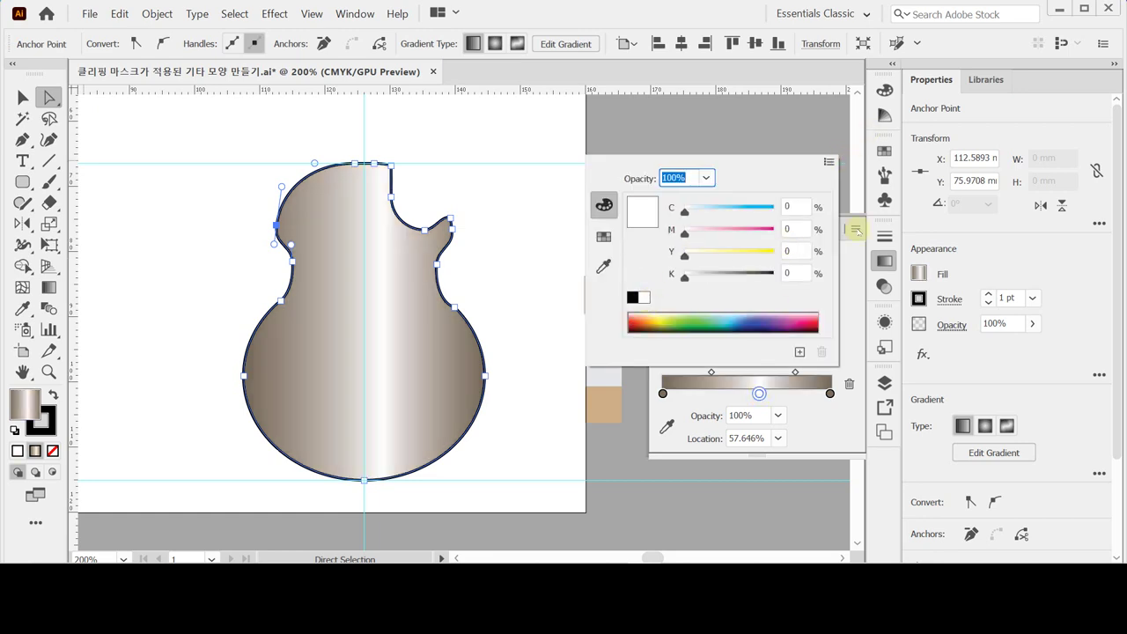
{"action": "left_click", "coordinate": [885, 262]}
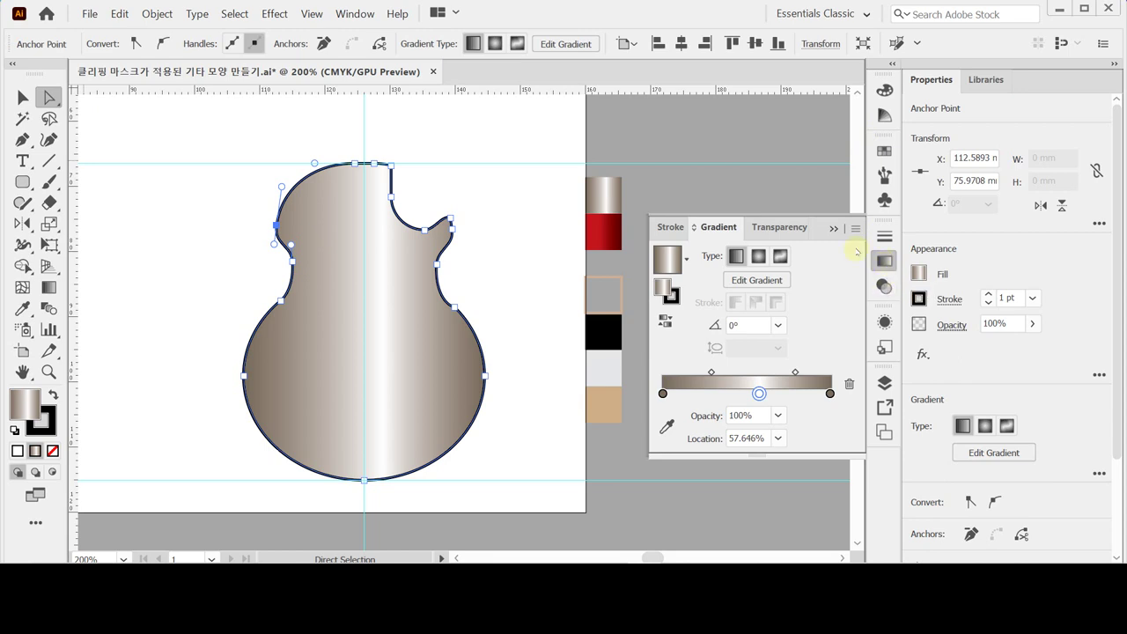
Try duplicating the gradient's brown starting stop to location 34.7079%, and remove the duplicate
{"action": "left_click", "coordinate": [830, 393]}
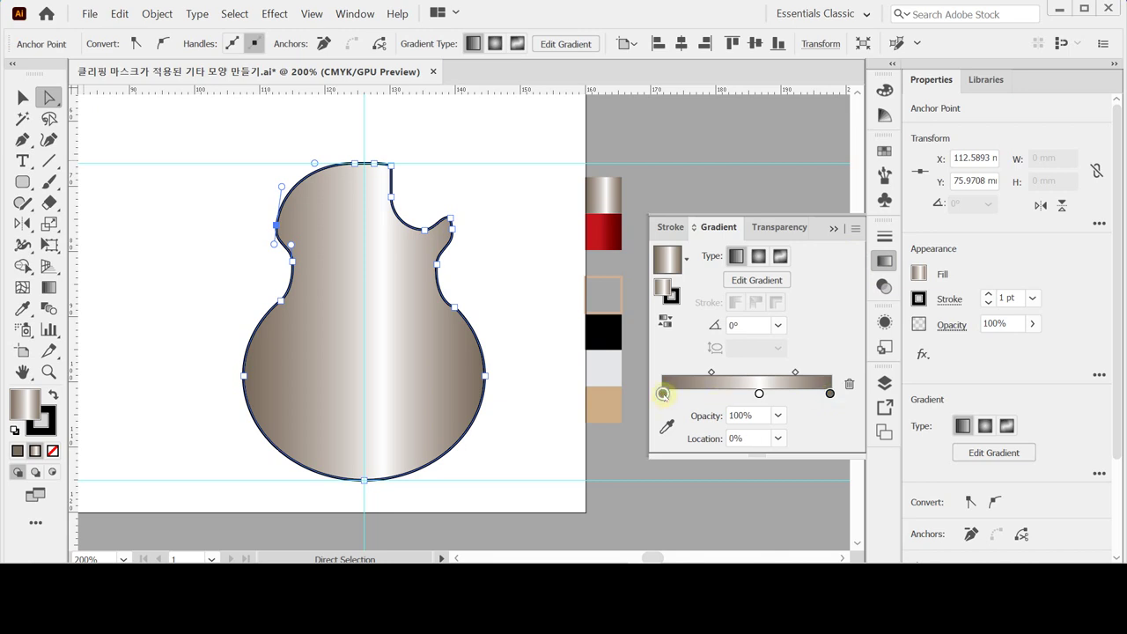
{"action": "left_click_drag", "start_coordinate": [662, 394], "coordinate": [720, 394]}
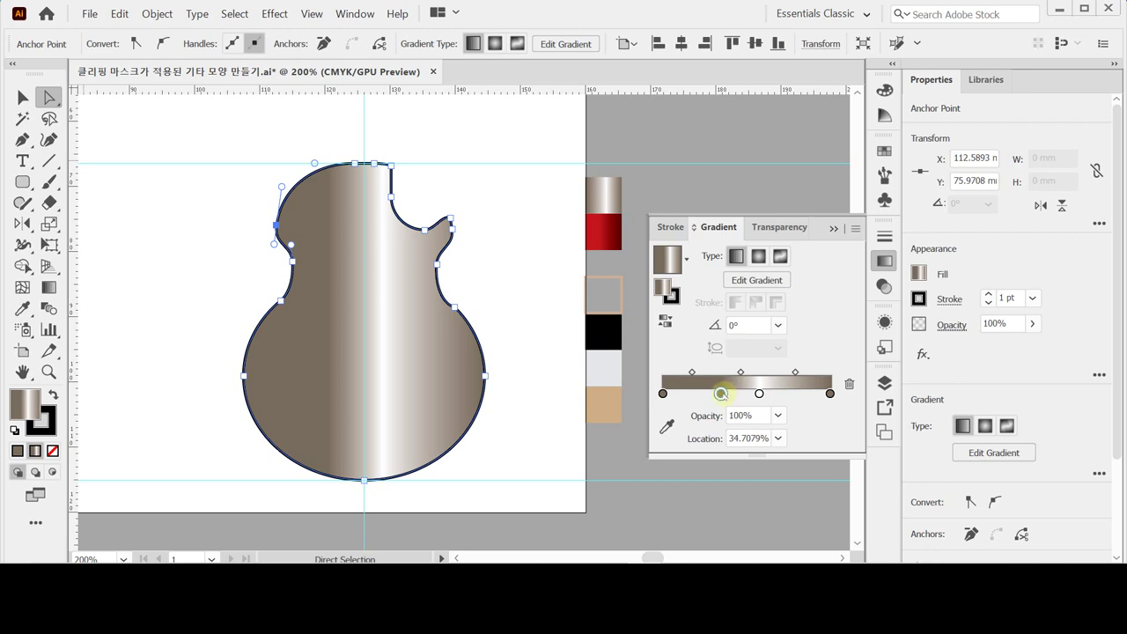
{"action": "left_click_drag", "start_coordinate": [721, 394], "coordinate": [723, 425]}
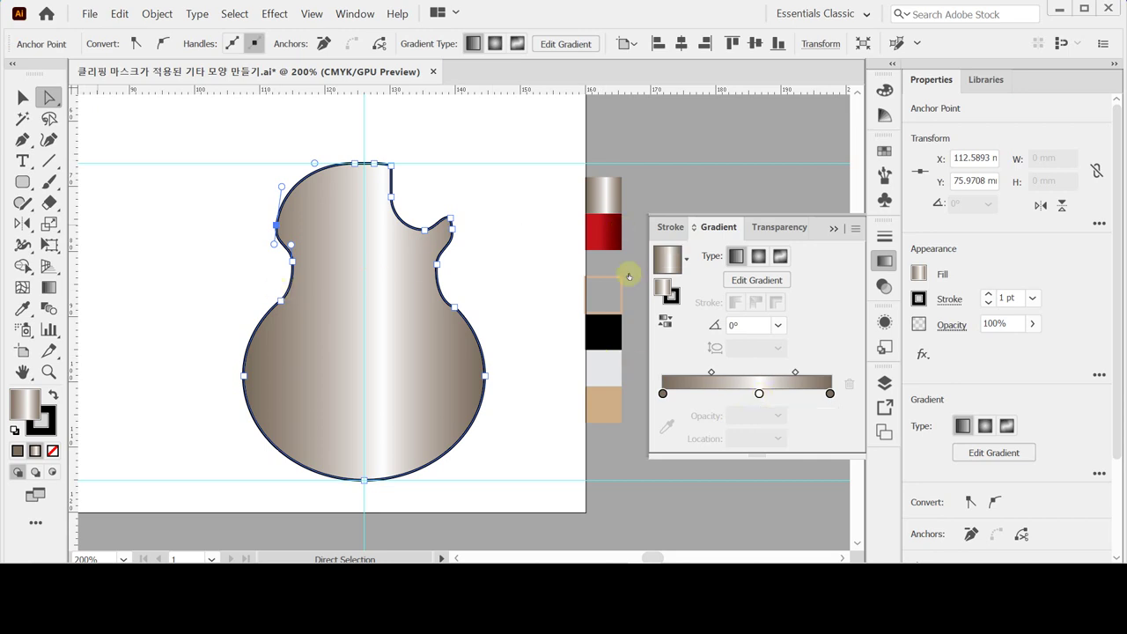
Remove the guitar body's stroke and offset its path by -1.5 mm with miter joins and a miter limit of 4
{"action": "left_click", "coordinate": [671, 296]}
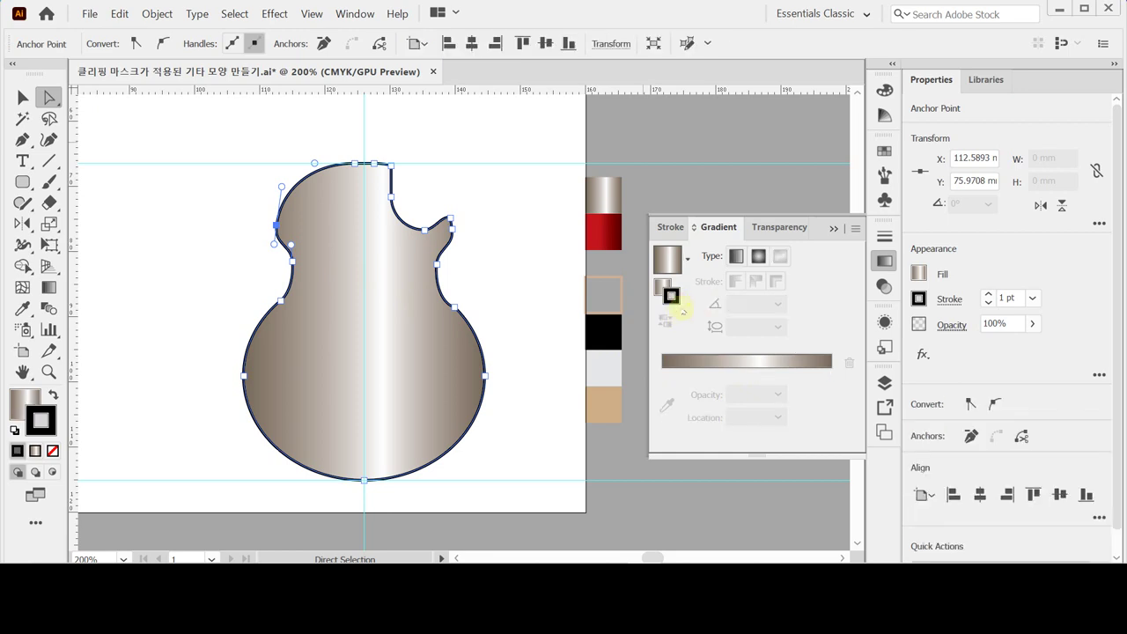
{"action": "left_click", "coordinate": [52, 450]}
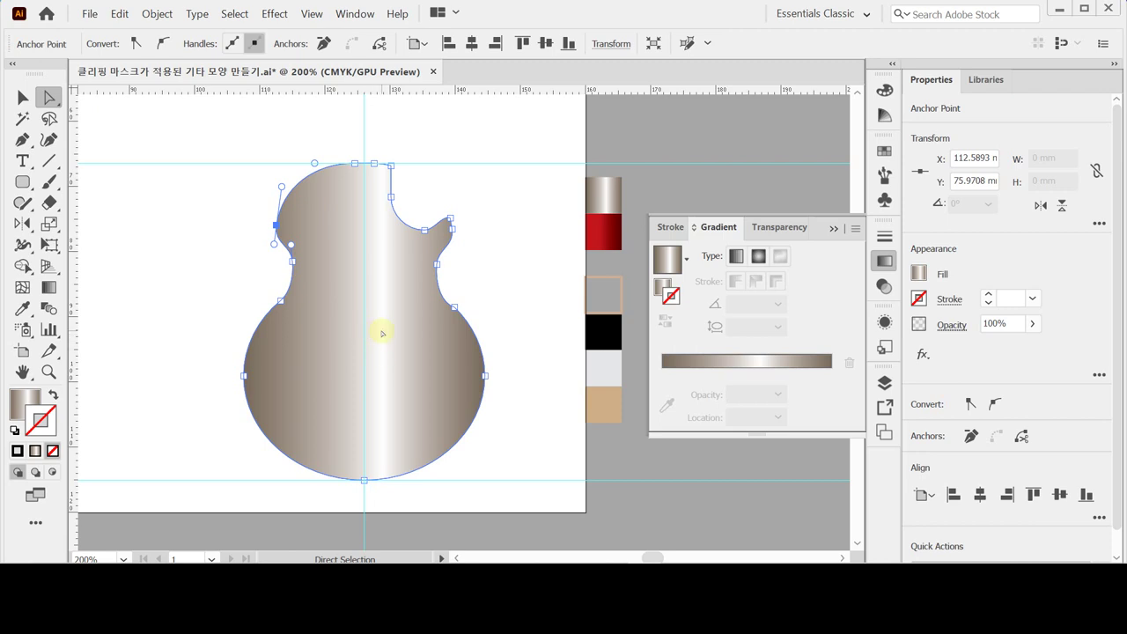
{"action": "left_click", "coordinate": [155, 14]}
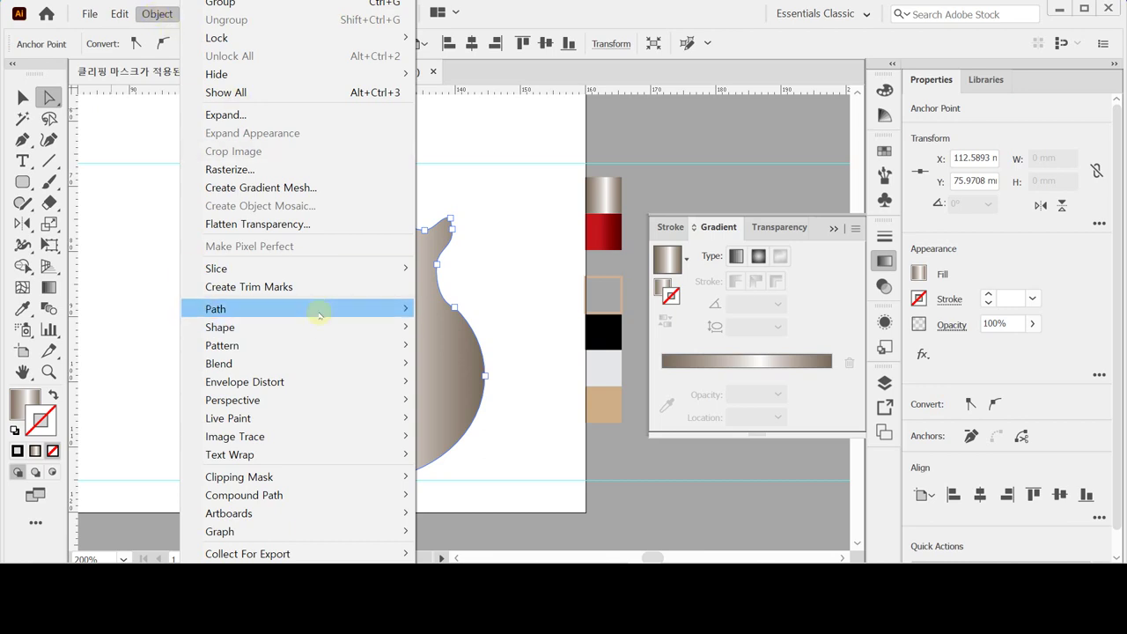
{"action": "mouse_move", "coordinate": [319, 315]}
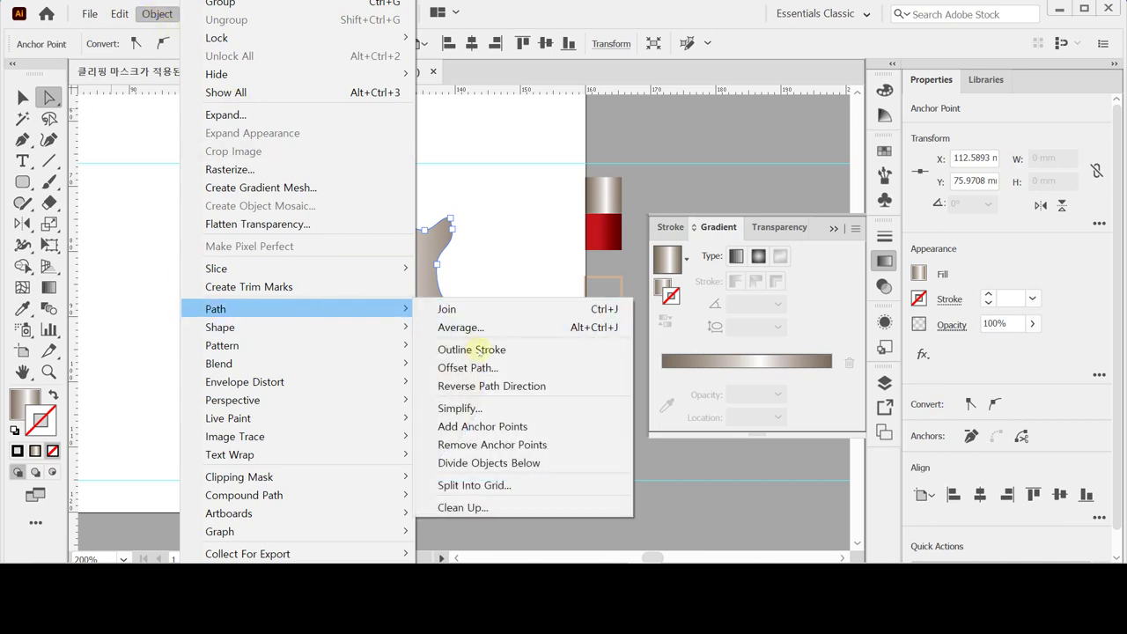
{"action": "key", "text": "Escape"}
{"action": "key", "text": "Escape"}
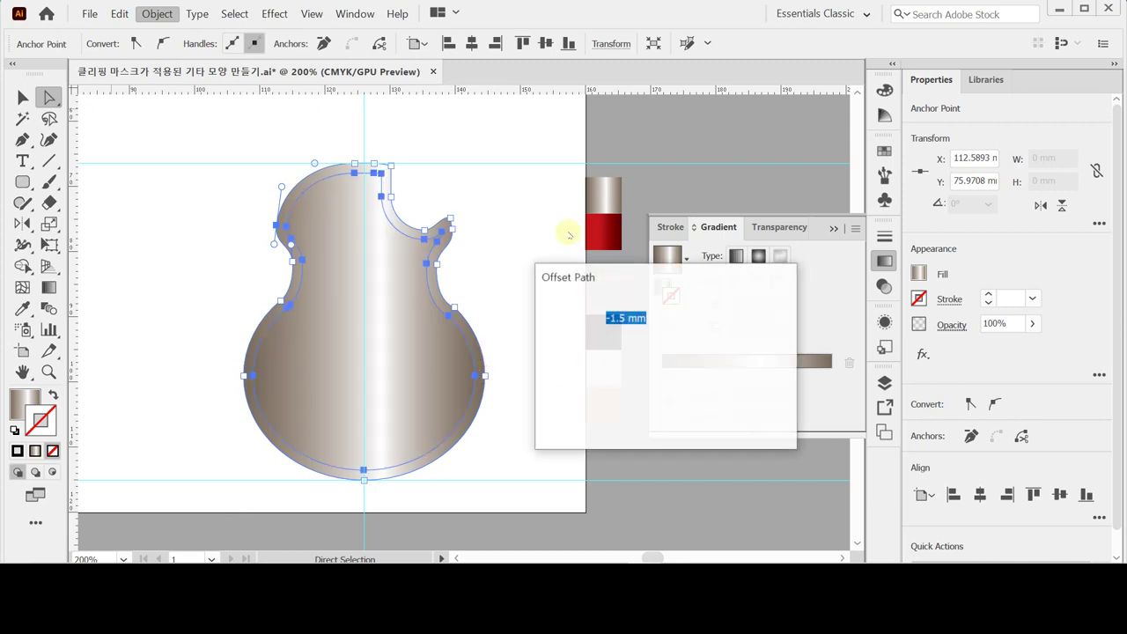
{"action": "left_click_drag", "start_coordinate": [579, 282], "coordinate": [557, 278]}
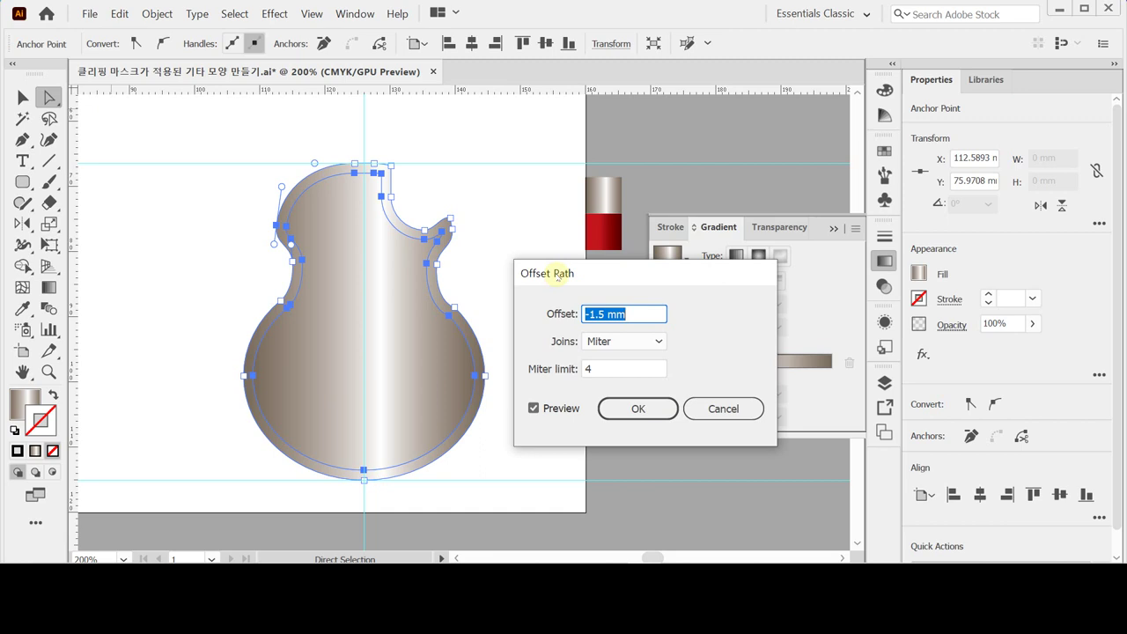
{"action": "left_click", "coordinate": [648, 317]}
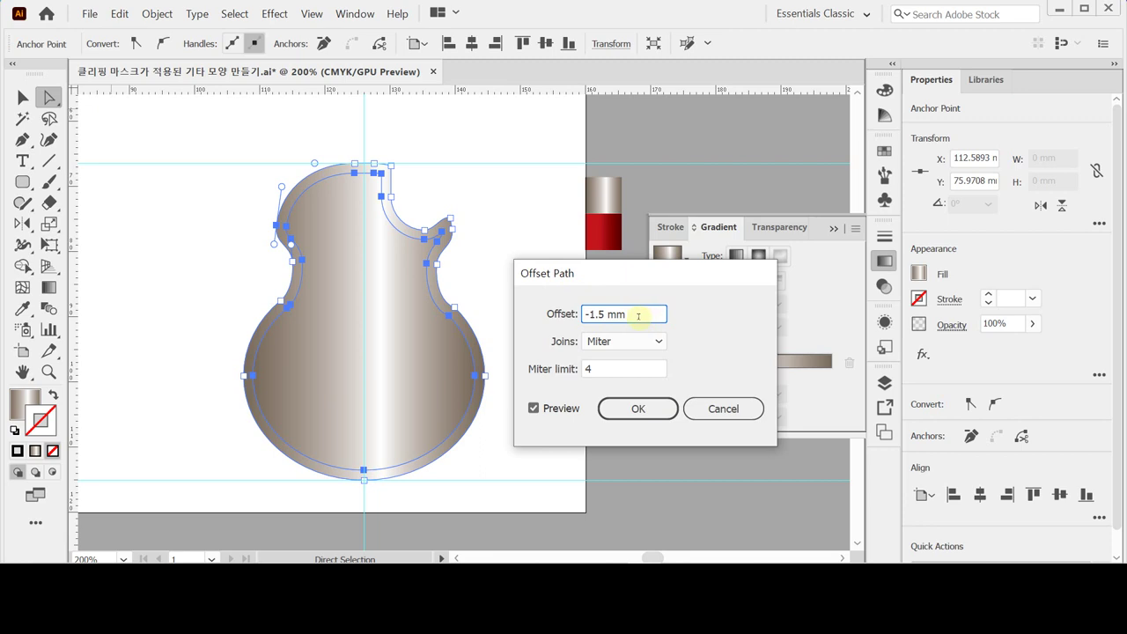
{"action": "left_click", "coordinate": [637, 407]}
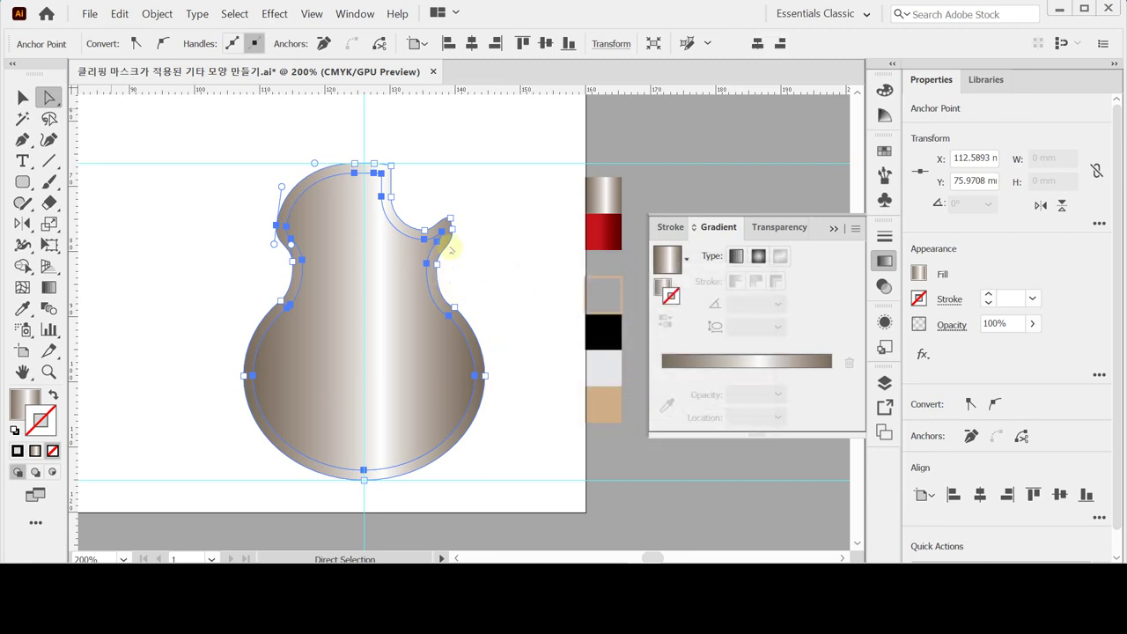
Fill the inset guitar body shape with the red gradient sampled from the palette swatch beside the artboard
{"action": "left_click", "coordinate": [404, 253]}
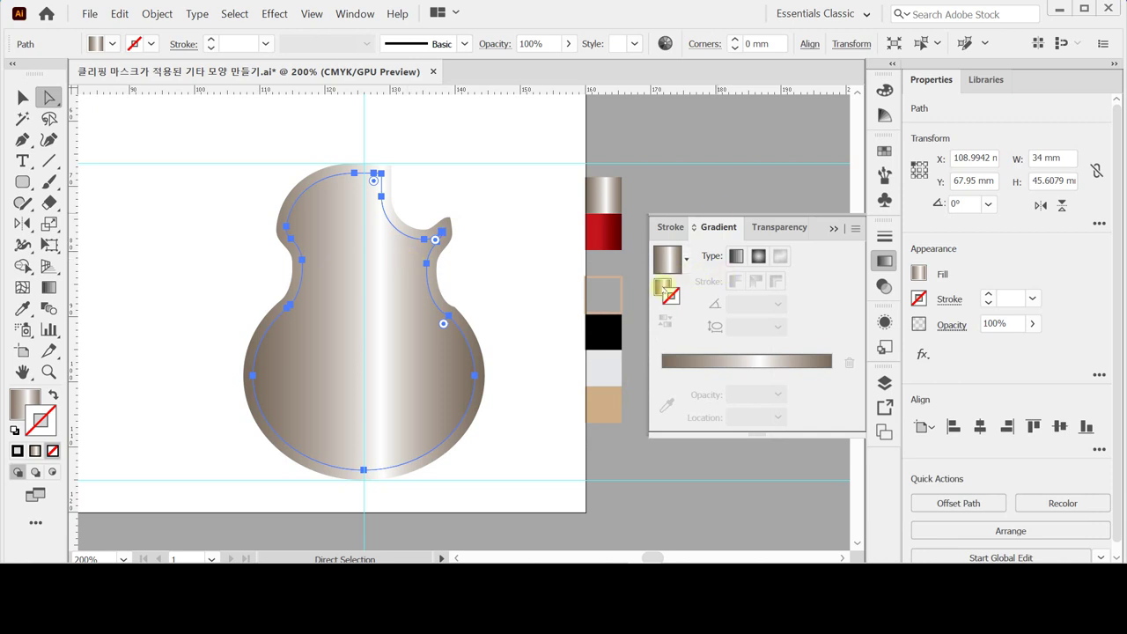
{"action": "left_click", "coordinate": [662, 287]}
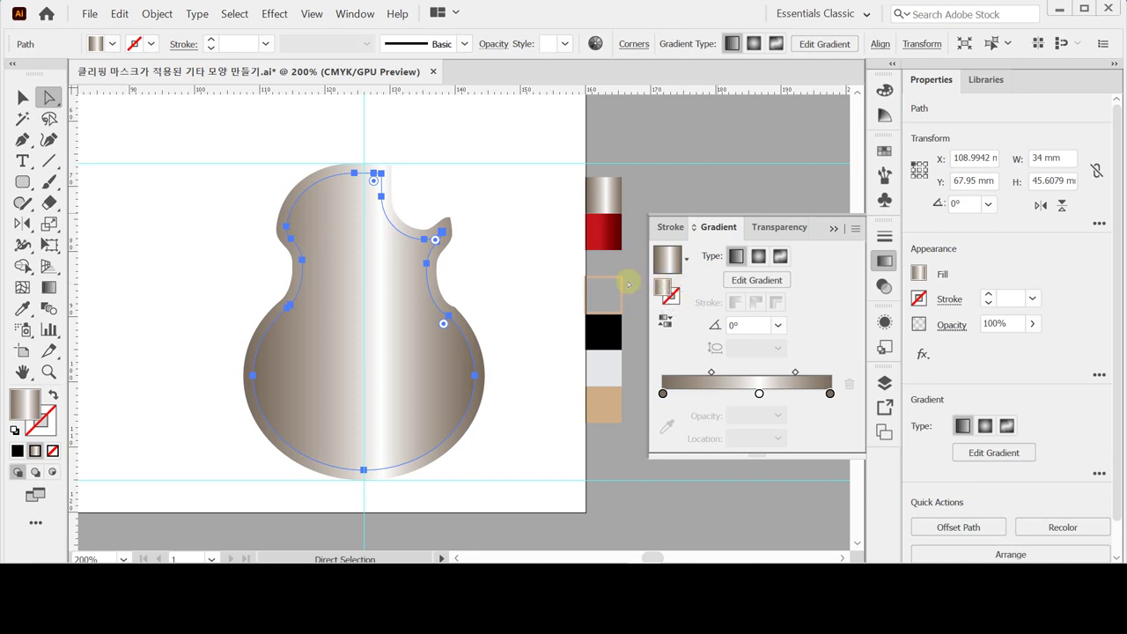
{"action": "key", "text": "i"}
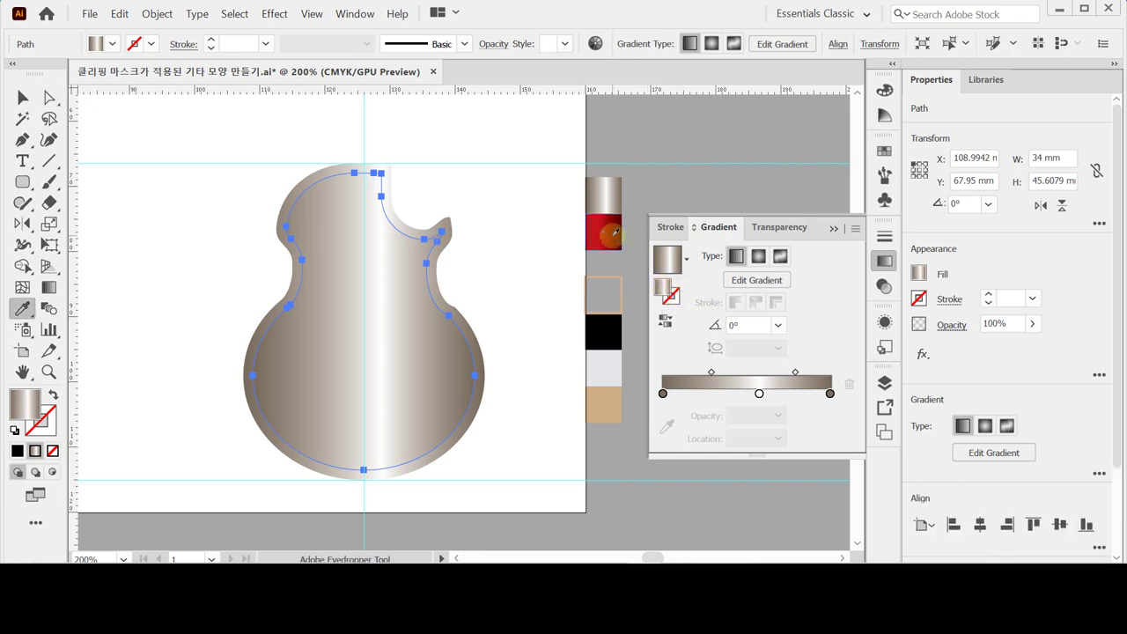
{"action": "left_click", "coordinate": [614, 239]}
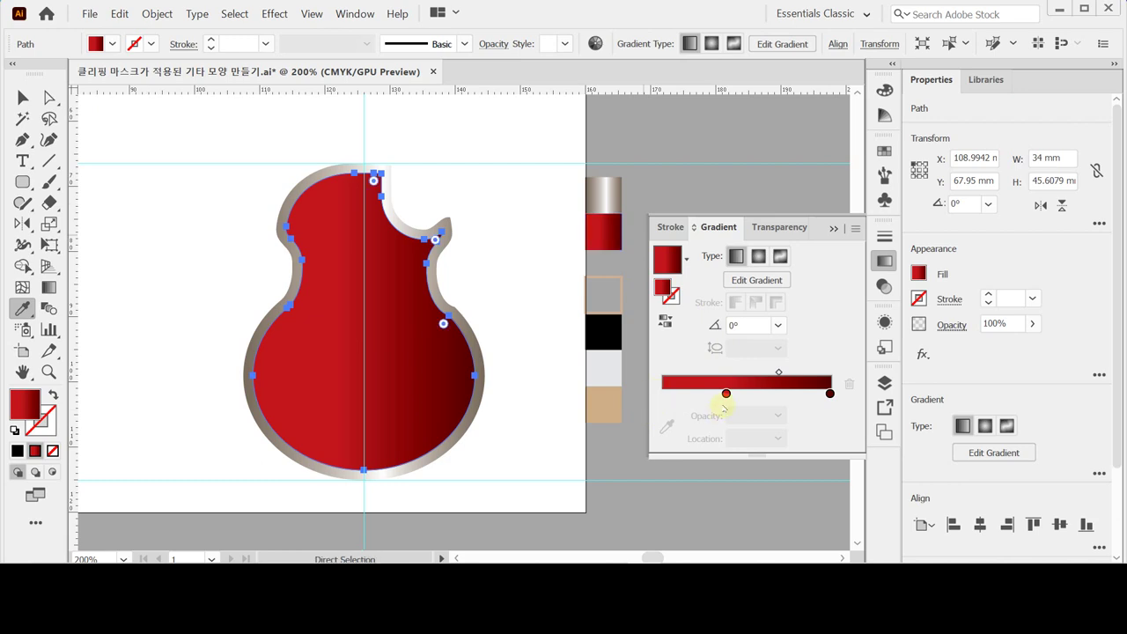
Try moving the bright red gradient stop to location 0%, and undo the move
{"action": "left_click", "coordinate": [725, 394]}
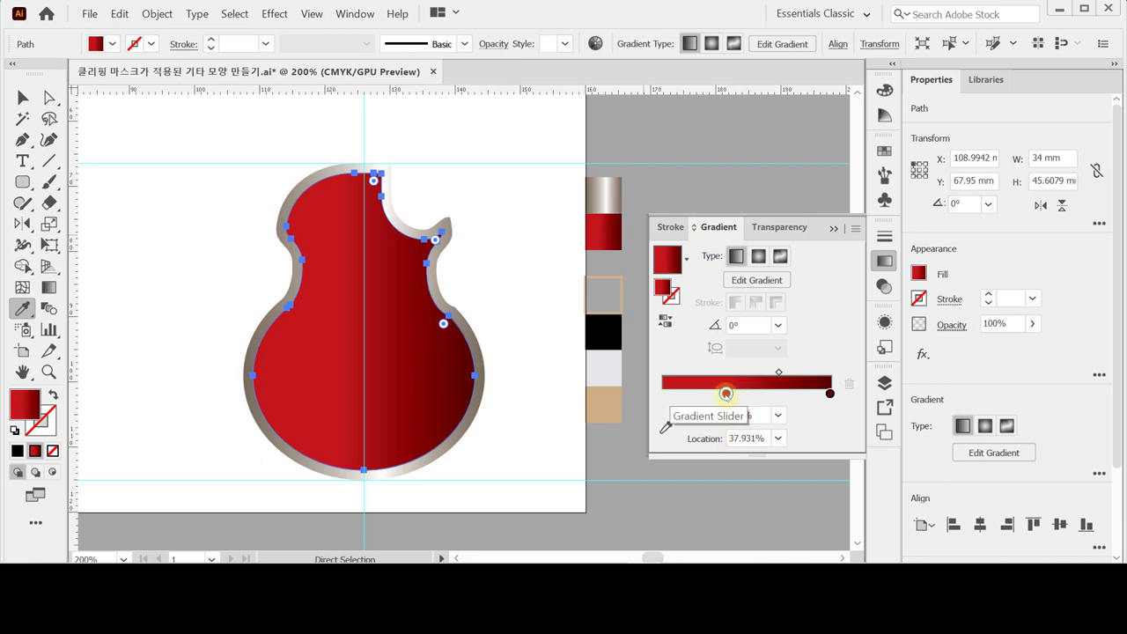
{"action": "left_click_drag", "start_coordinate": [726, 394], "coordinate": [662, 393]}
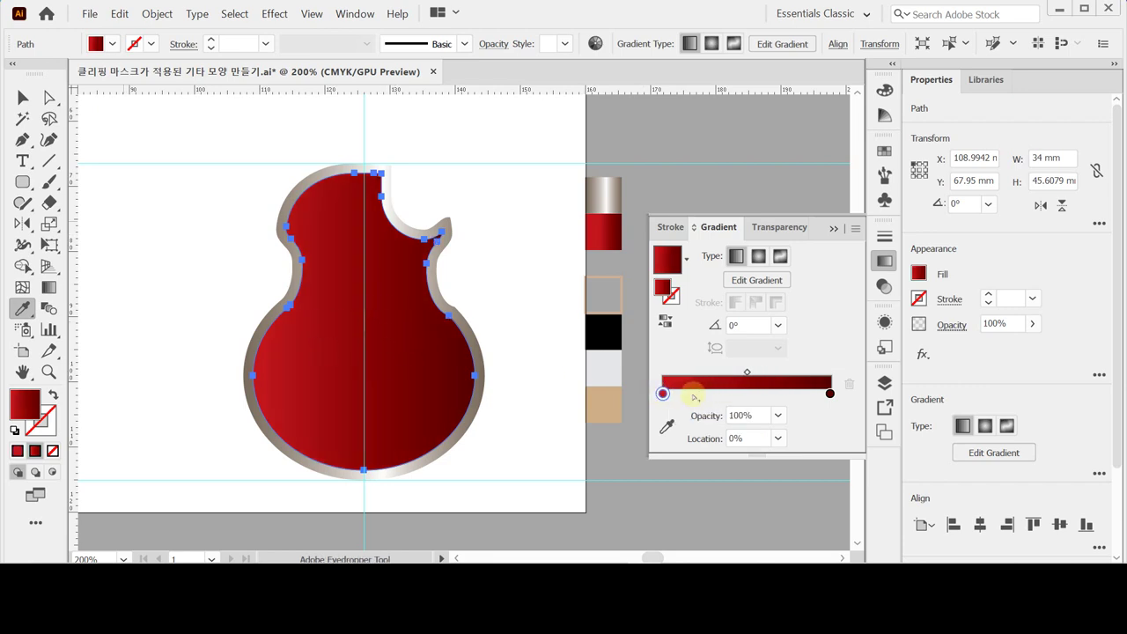
{"action": "key", "text": "ctrl+z"}
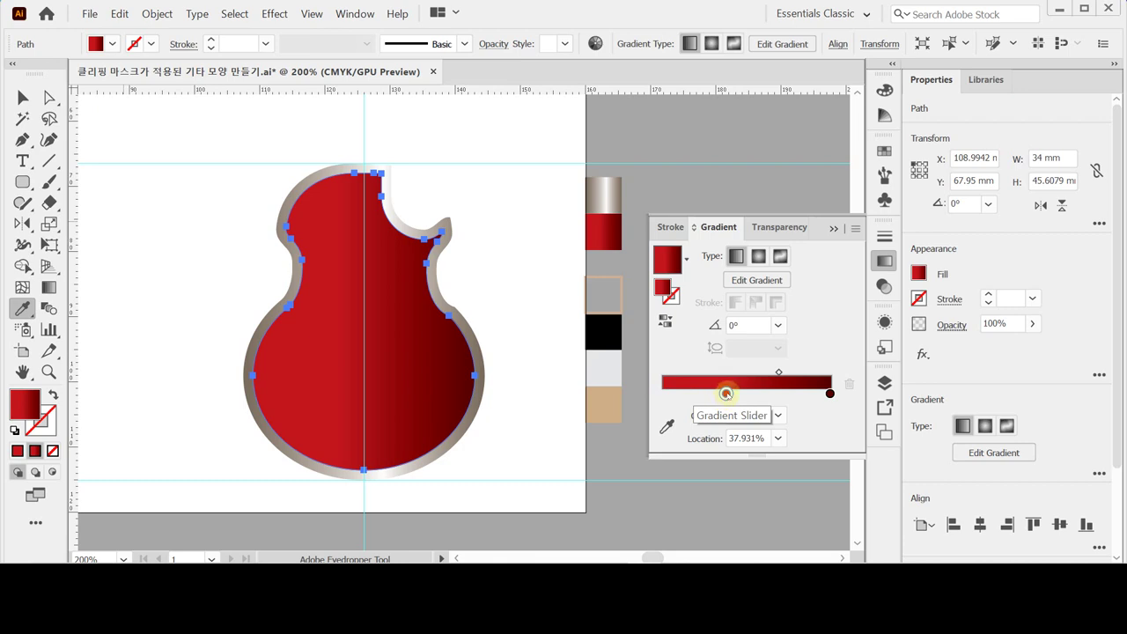
Check the location and opacity of the gradient's dark red end stop, and save the document
{"action": "left_click", "coordinate": [829, 394]}
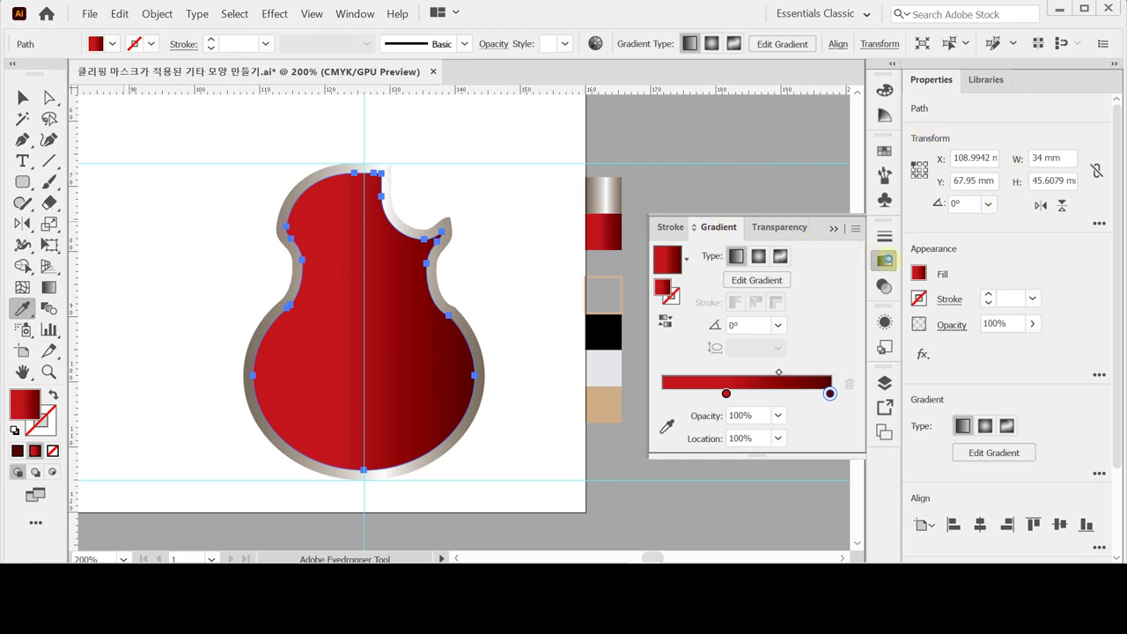
{"action": "key", "text": "ctrl+s"}
{"action": "left_click", "coordinate": [885, 260]}
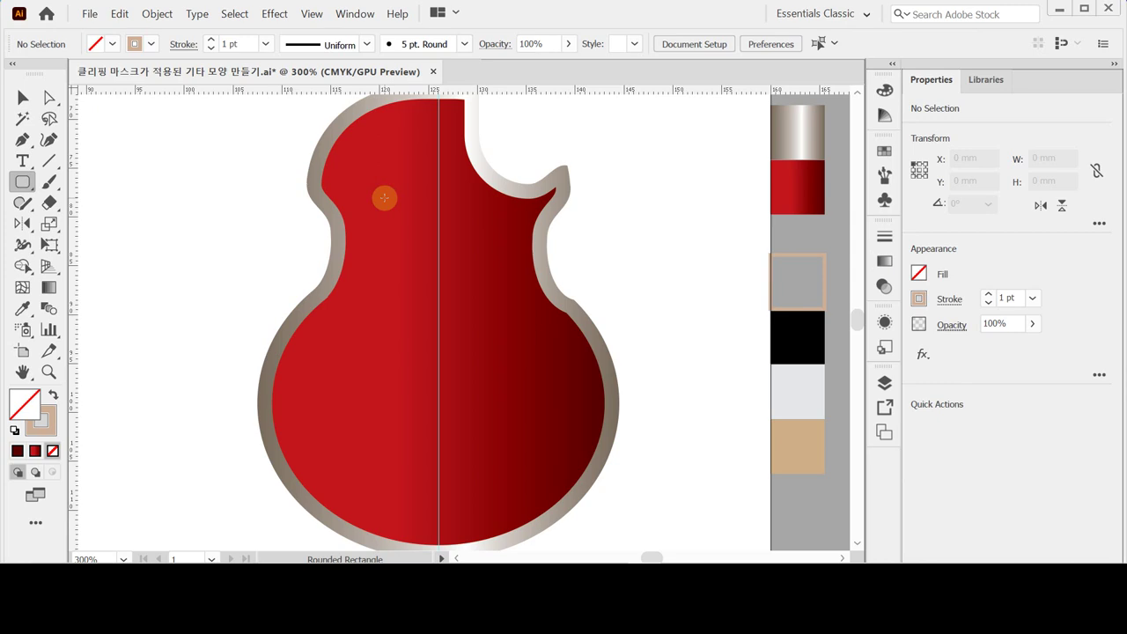
Draw an unfilled rounded rectangle about 11 by 4.5 mm with a 1 pt tan stroke, centered on the guide in the upper body
{"action": "left_click_drag", "start_coordinate": [385, 198], "coordinate": [494, 242]}
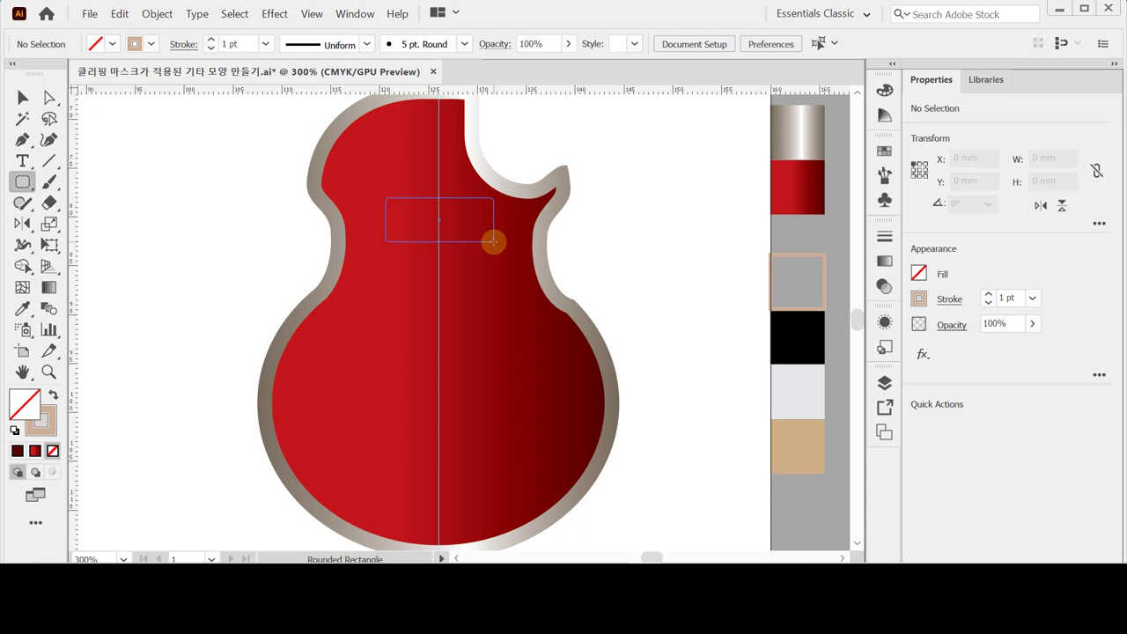
{"action": "key", "text": "Up"}
{"action": "key", "text": "Up"}
{"action": "key", "text": "Down"}
{"action": "left_click_drag", "start_coordinate": [493, 240], "coordinate": [492, 239]}
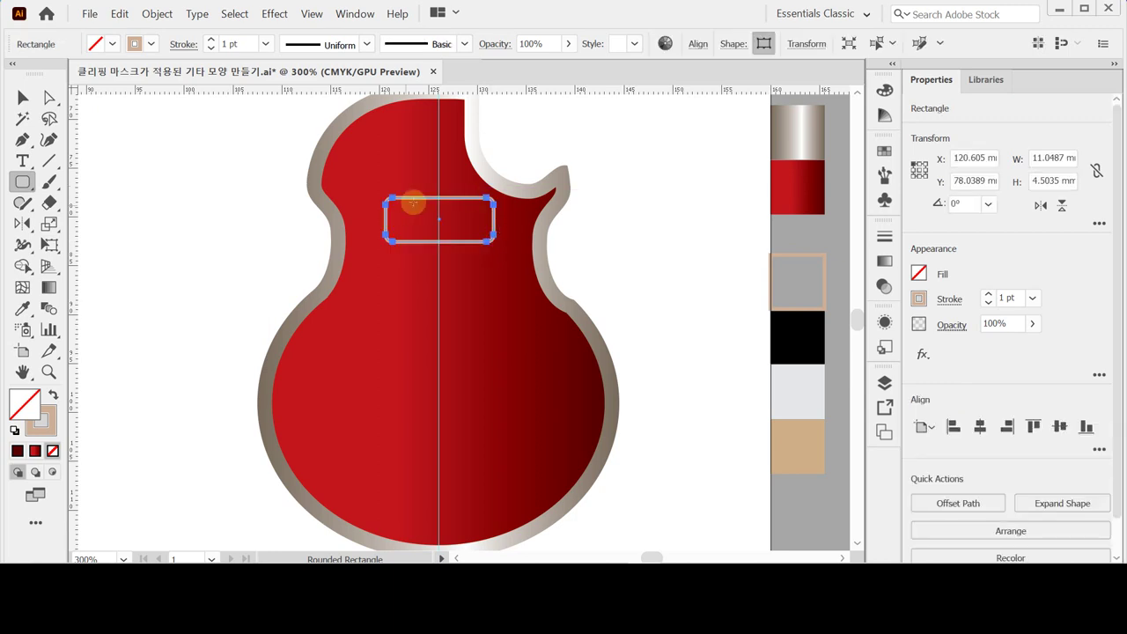
Slightly reduce the corner rounding of the tan-outlined pickup frame
{"action": "key", "text": "ctrl"}
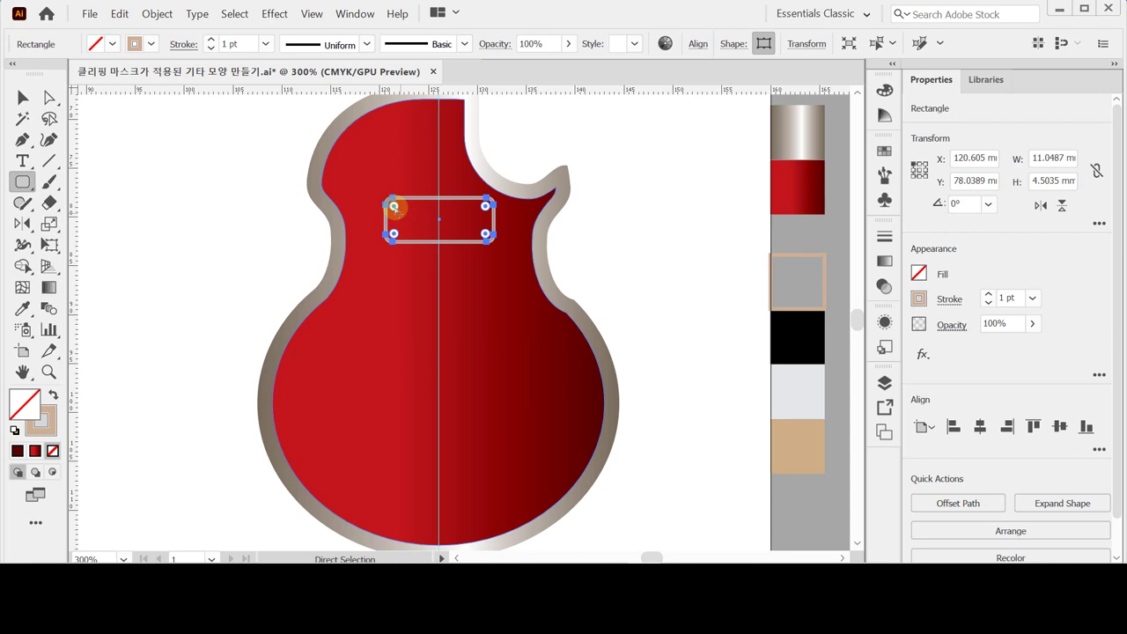
{"action": "left_click", "coordinate": [394, 206], "text": "ctrl"}
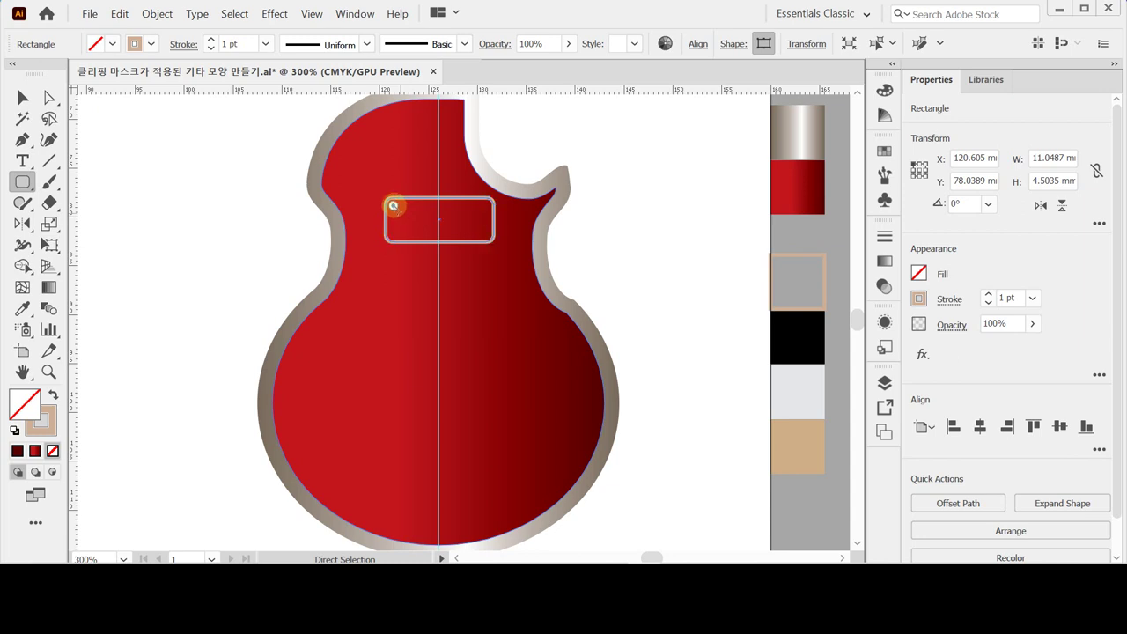
{"action": "left_click", "coordinate": [393, 206], "text": "ctrl"}
{"action": "left_click", "coordinate": [394, 206], "text": "ctrl"}
{"action": "left_click", "coordinate": [394, 206], "text": "ctrl"}
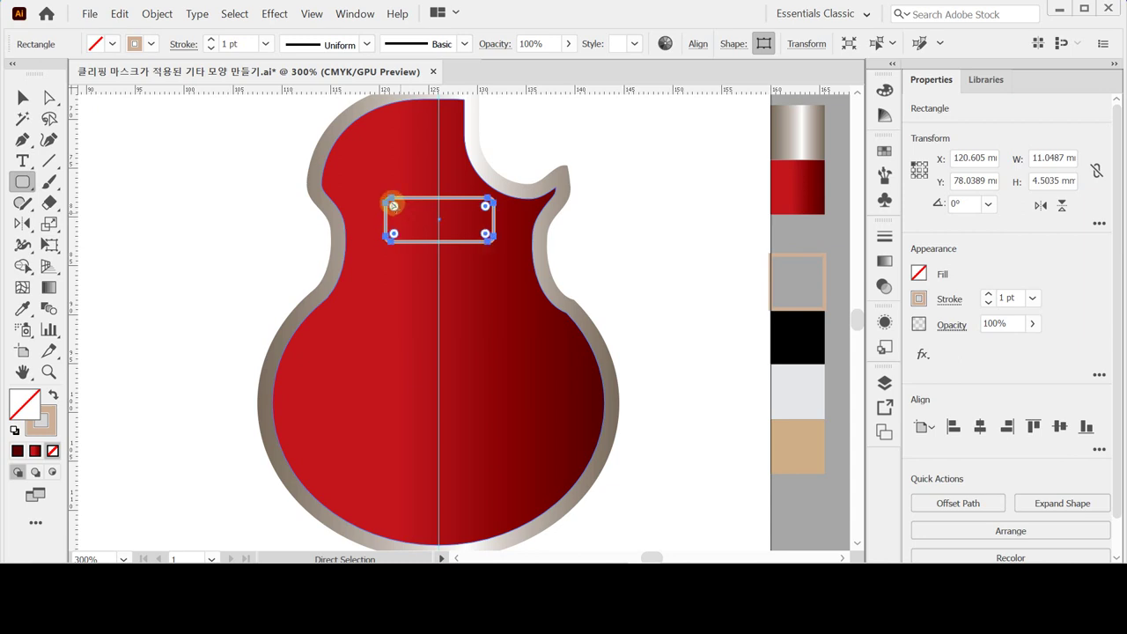
{"action": "left_click", "coordinate": [394, 206], "text": "ctrl"}
{"action": "left_click", "coordinate": [393, 207], "text": "ctrl"}
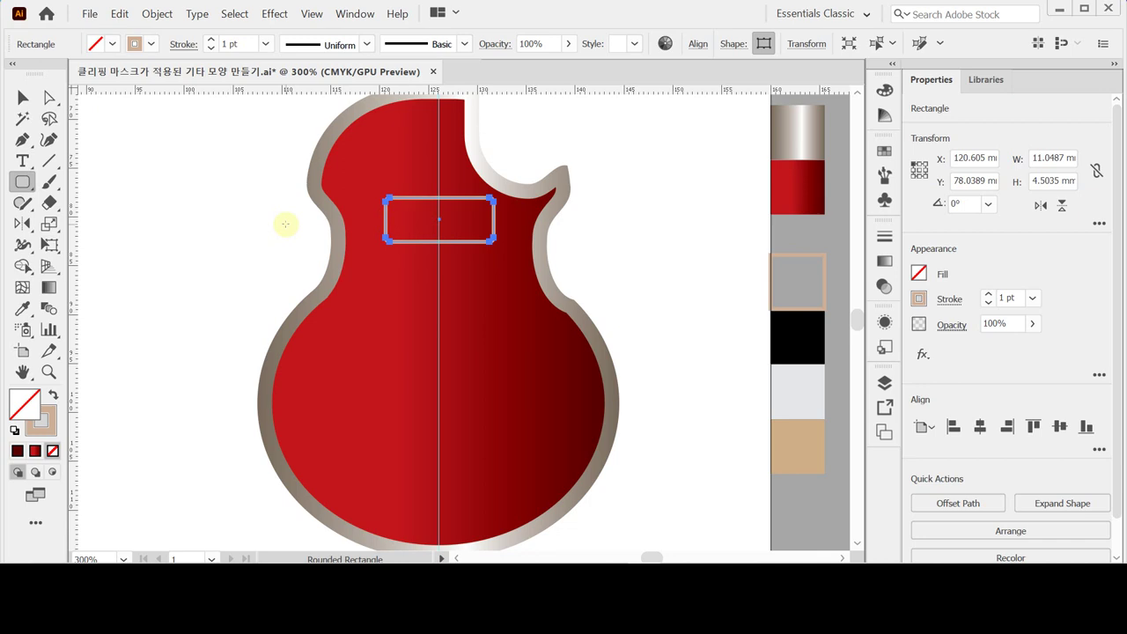
{"action": "left_click", "coordinate": [397, 214], "text": "ctrl"}
{"action": "left_click", "coordinate": [441, 215], "text": "ctrl"}
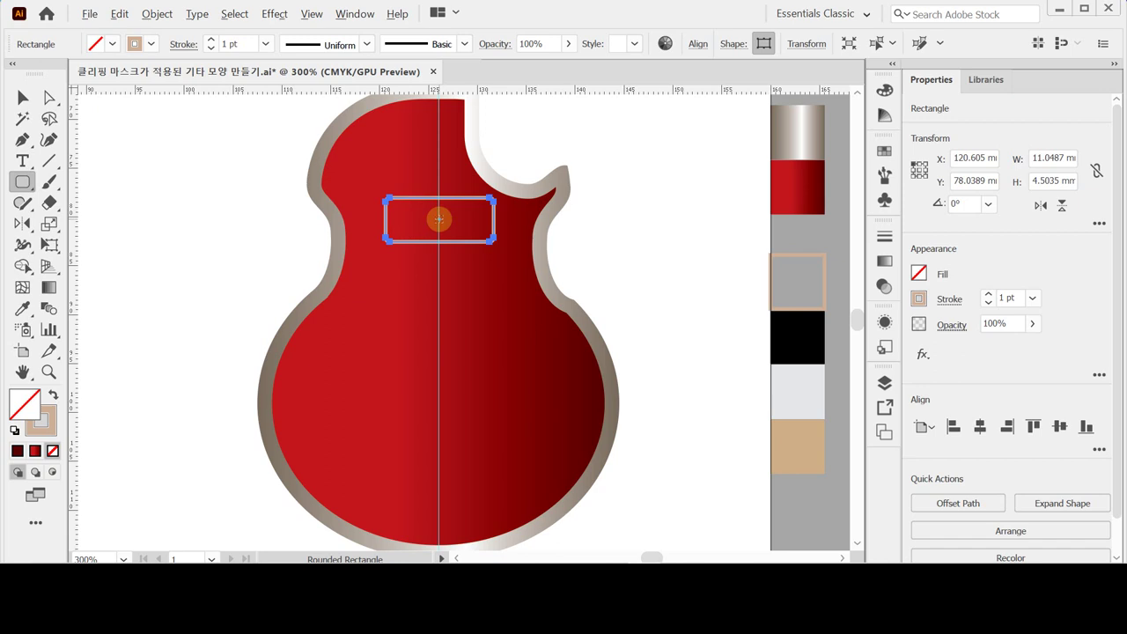
Draw a concentric rounded rectangle about 8.2 by 3.1 mm inside the pickup frame, with black fill and no stroke
{"action": "left_click_drag", "start_coordinate": [439, 218], "coordinate": [478, 231]}
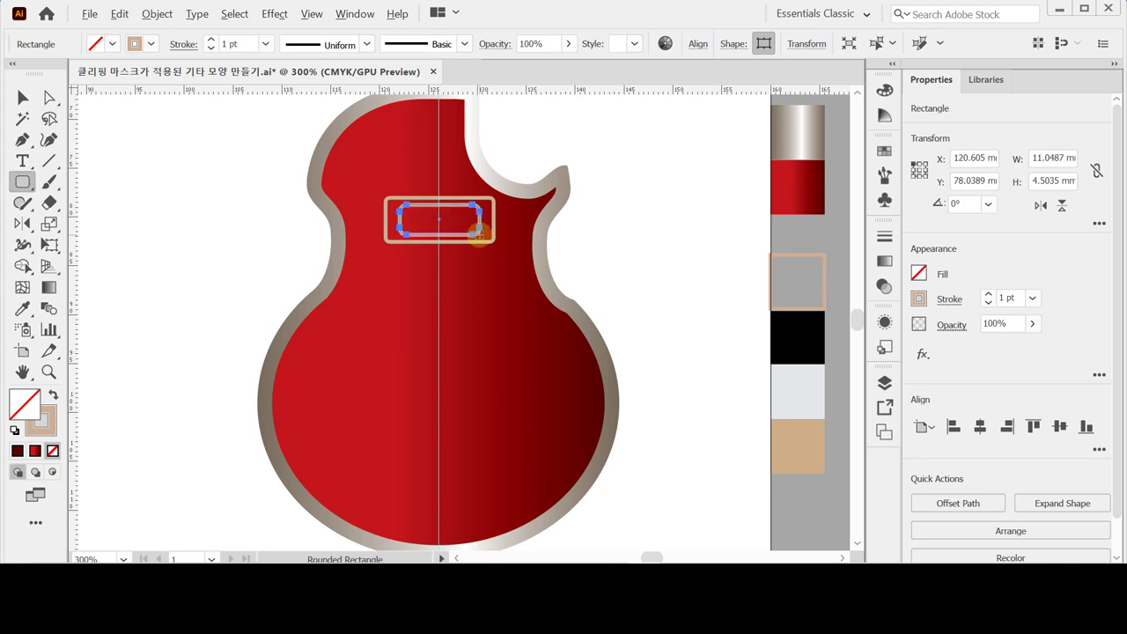
{"action": "left_click", "coordinate": [14, 430]}
{"action": "left_click", "coordinate": [52, 395]}
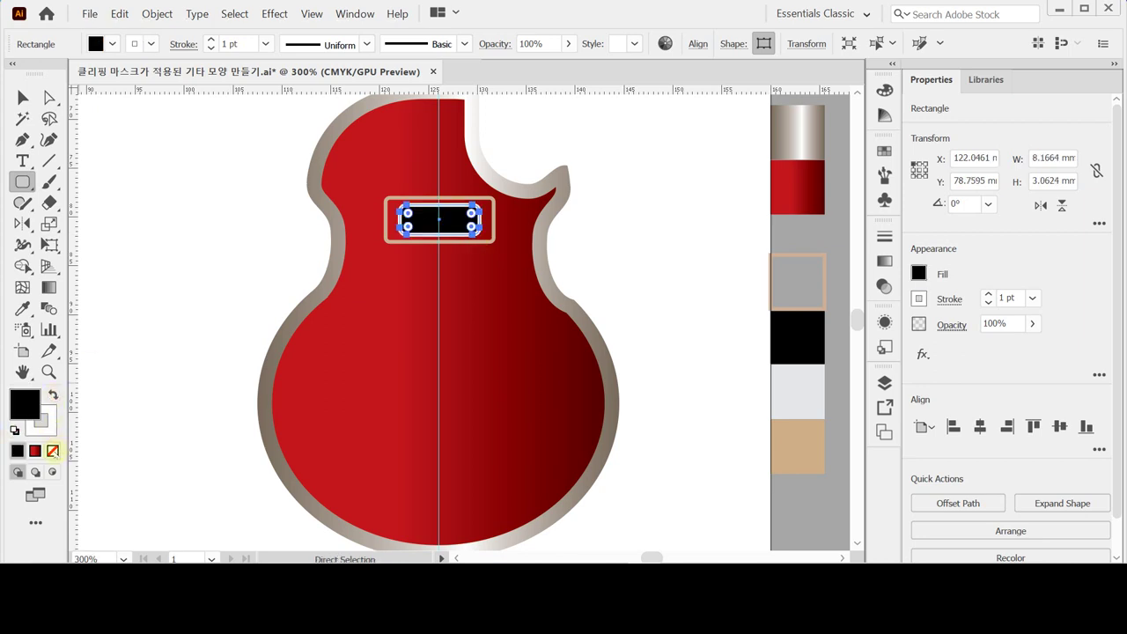
{"action": "left_click", "coordinate": [52, 450]}
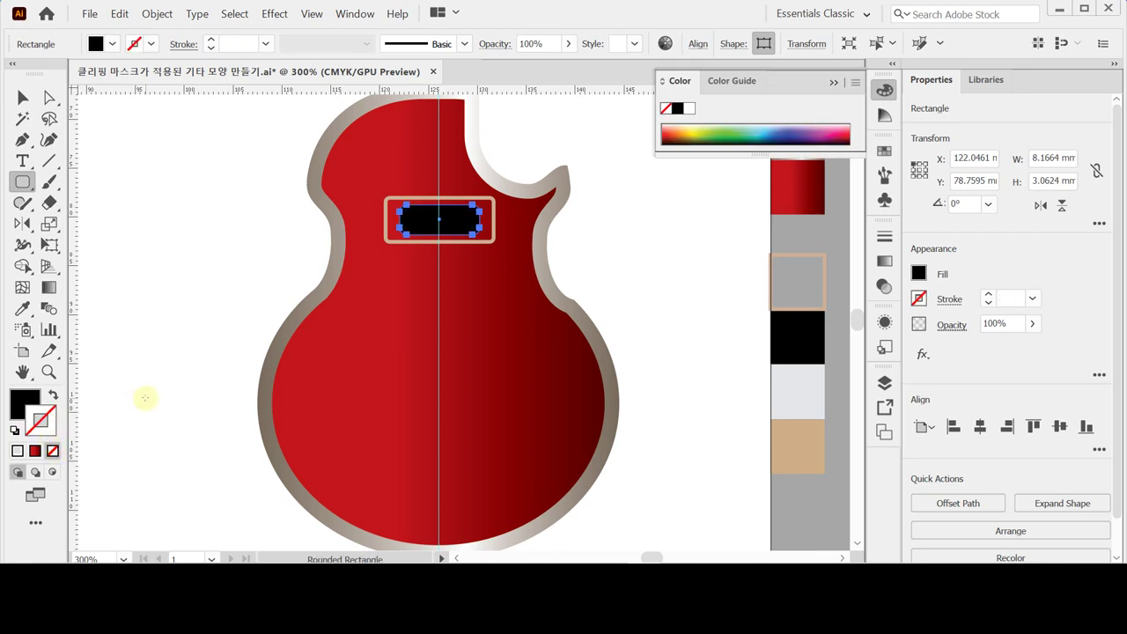
Stretch the black pickup rectangle to about 3.6 mm high and adjust its corner rounding
{"action": "left_click", "coordinate": [447, 278], "text": "ctrl"}
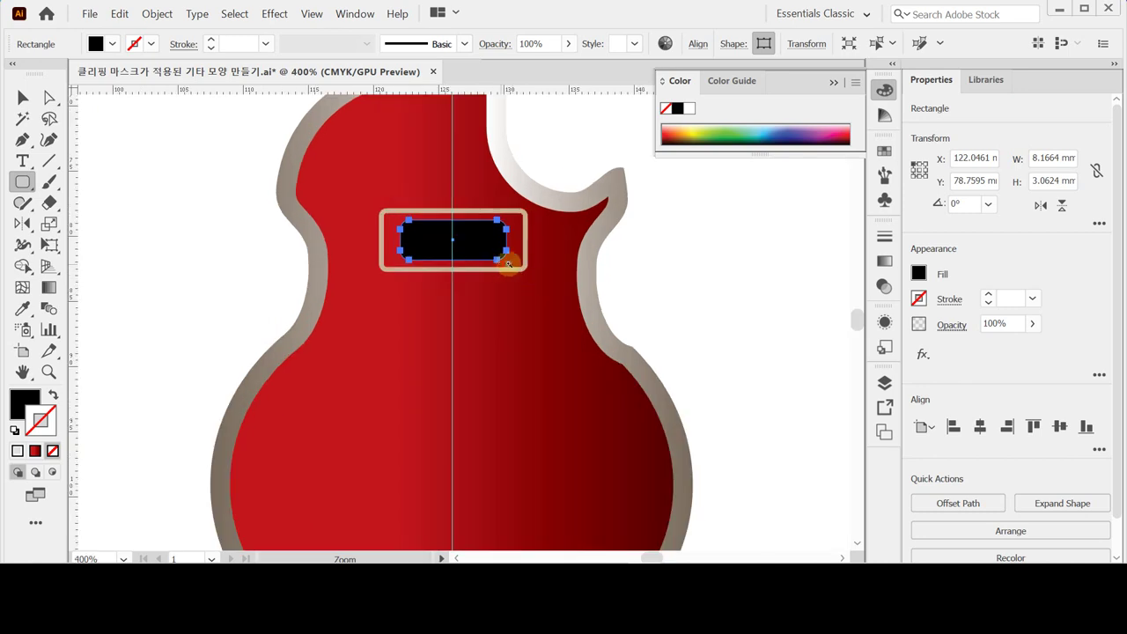
{"action": "left_click", "coordinate": [514, 261], "text": "ctrl"}
{"action": "left_click", "coordinate": [514, 261], "text": "ctrl"}
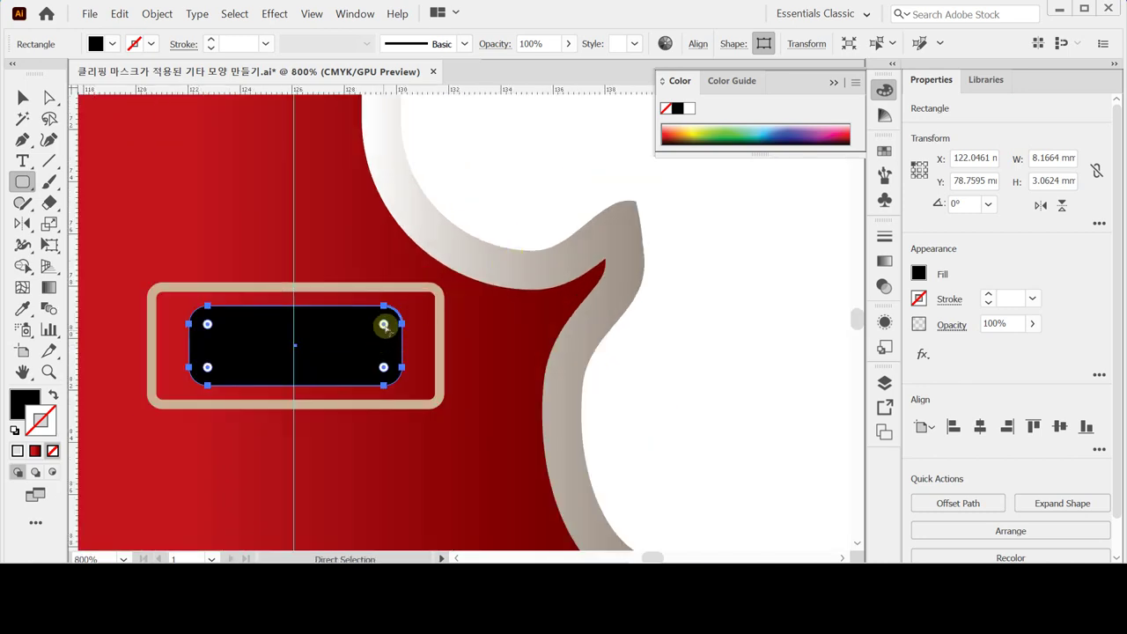
{"action": "left_click_drag", "start_coordinate": [385, 324], "coordinate": [389, 318]}
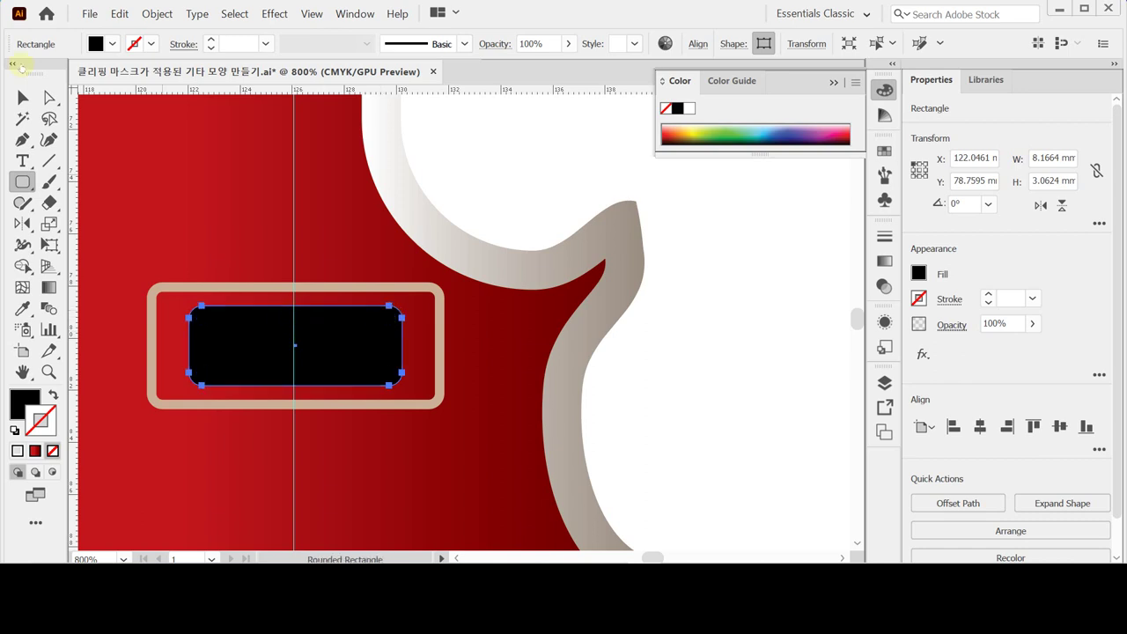
{"action": "key", "text": "v"}
{"action": "left_click_drag", "start_coordinate": [296, 305], "coordinate": [291, 299]}
{"action": "left_click_drag", "start_coordinate": [294, 385], "coordinate": [296, 392]}
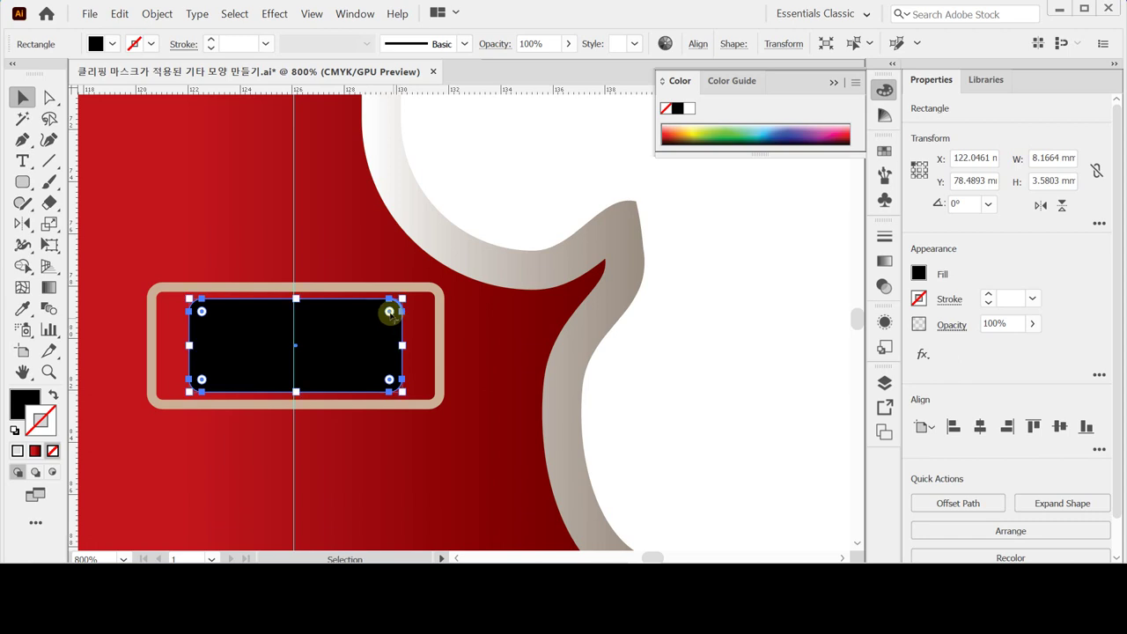
{"action": "left_click_drag", "start_coordinate": [389, 312], "coordinate": [385, 315]}
Duplicate the pickup frame and its black rectangle together about 10 mm straight down along the center guide
{"action": "left_click", "coordinate": [374, 287], "text": "shift"}
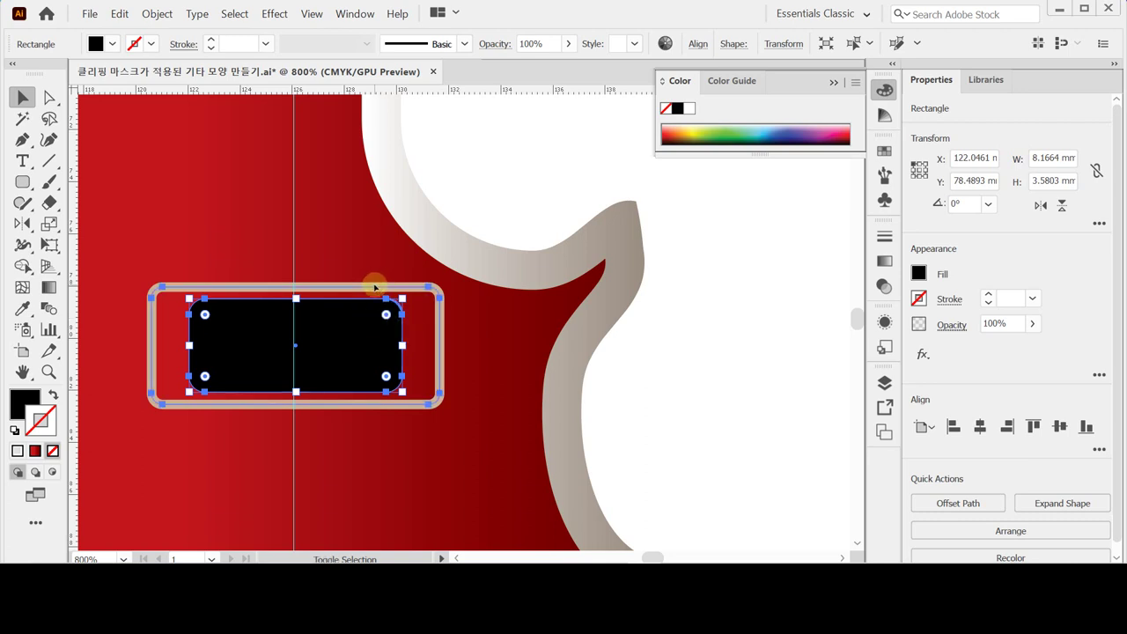
{"action": "key", "text": "ctrl+="}
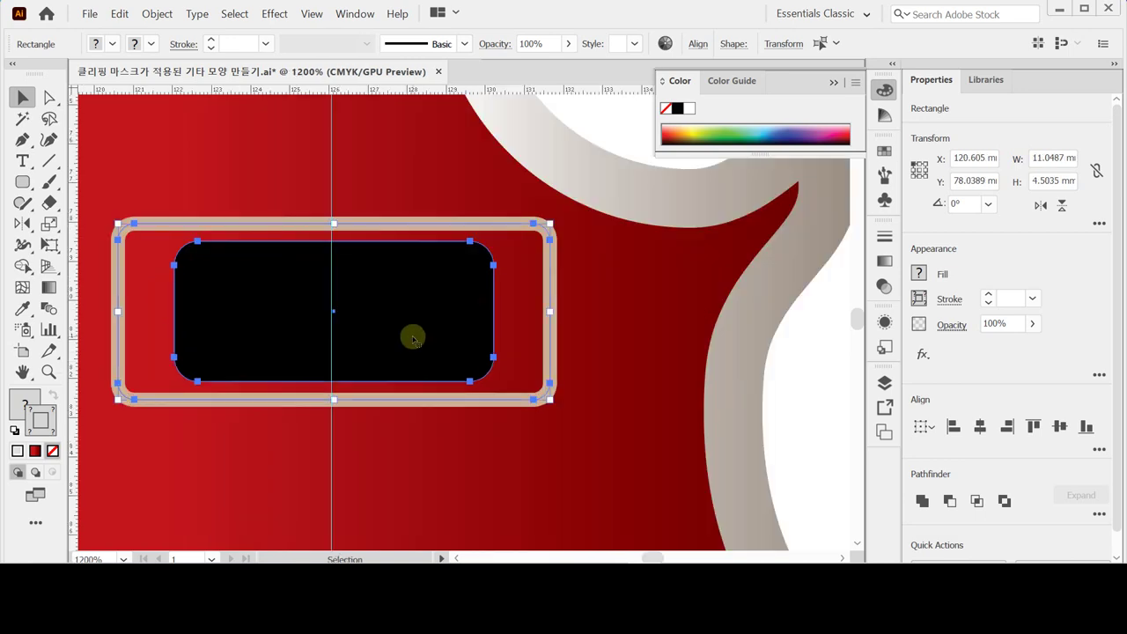
{"action": "key", "text": "ctrl+minus"}
{"action": "key", "text": "ctrl+minus"}
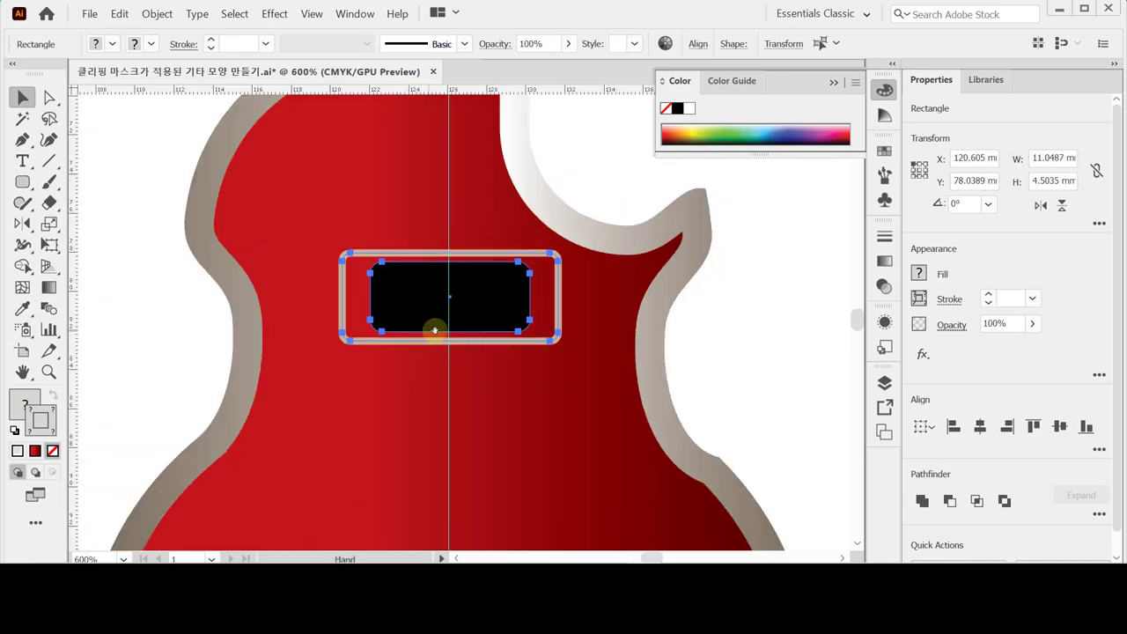
{"action": "key", "text": "ctrl+minus"}
{"action": "scroll", "coordinate": [461, 233], "scroll_direction": "down", "scroll_amount": 2}
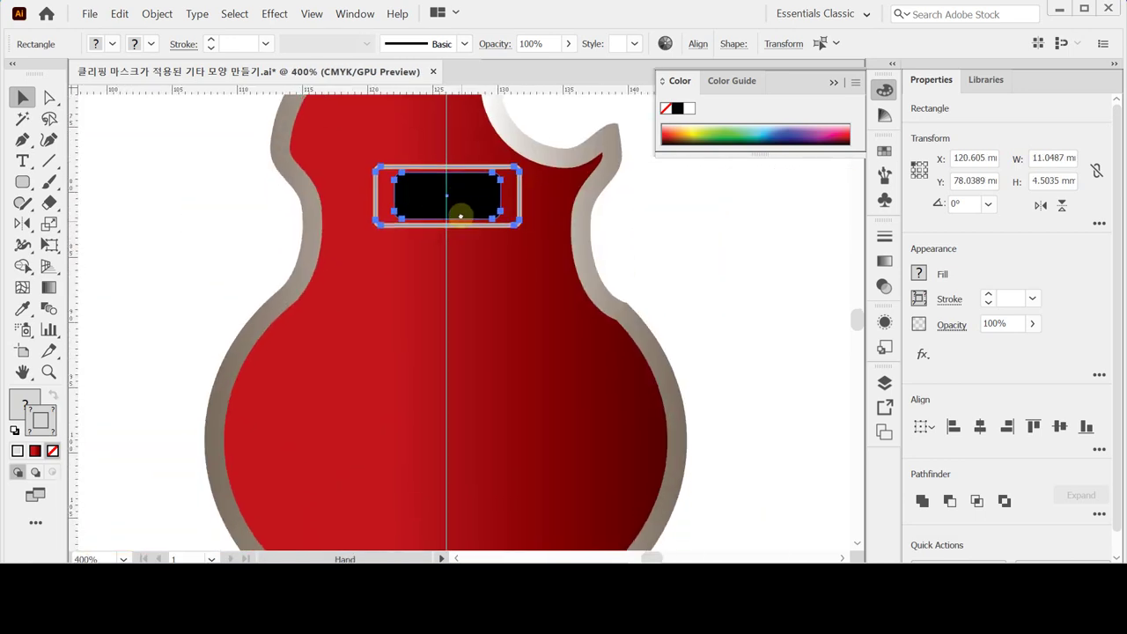
{"action": "left_click_drag", "start_coordinate": [459, 216], "coordinate": [455, 196]}
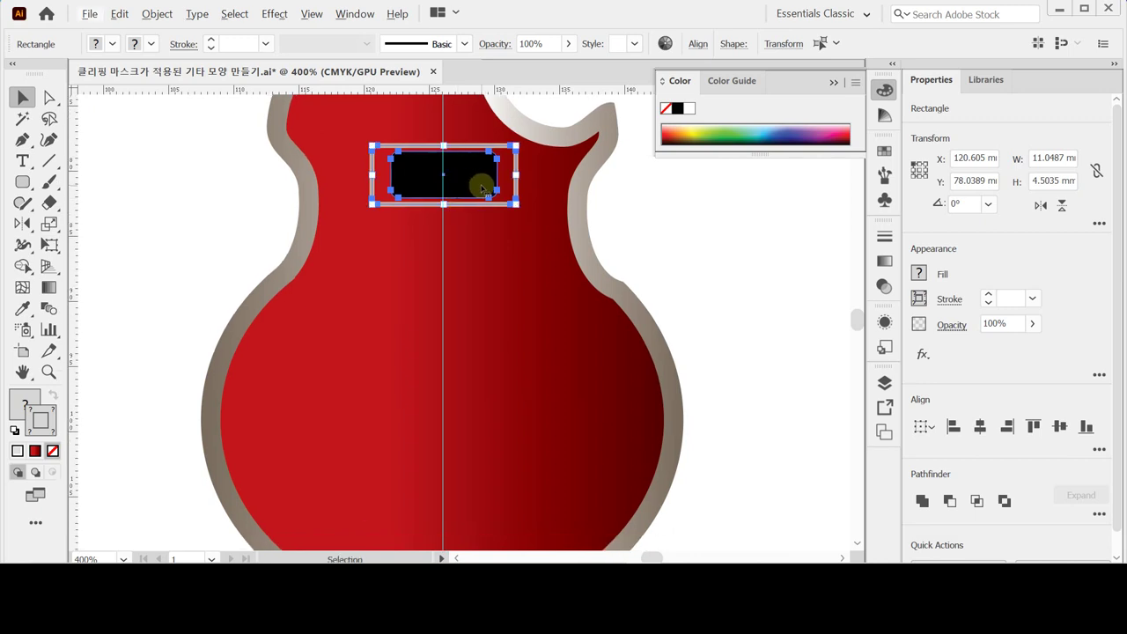
{"action": "left_click_drag", "start_coordinate": [482, 187], "coordinate": [468, 324]}
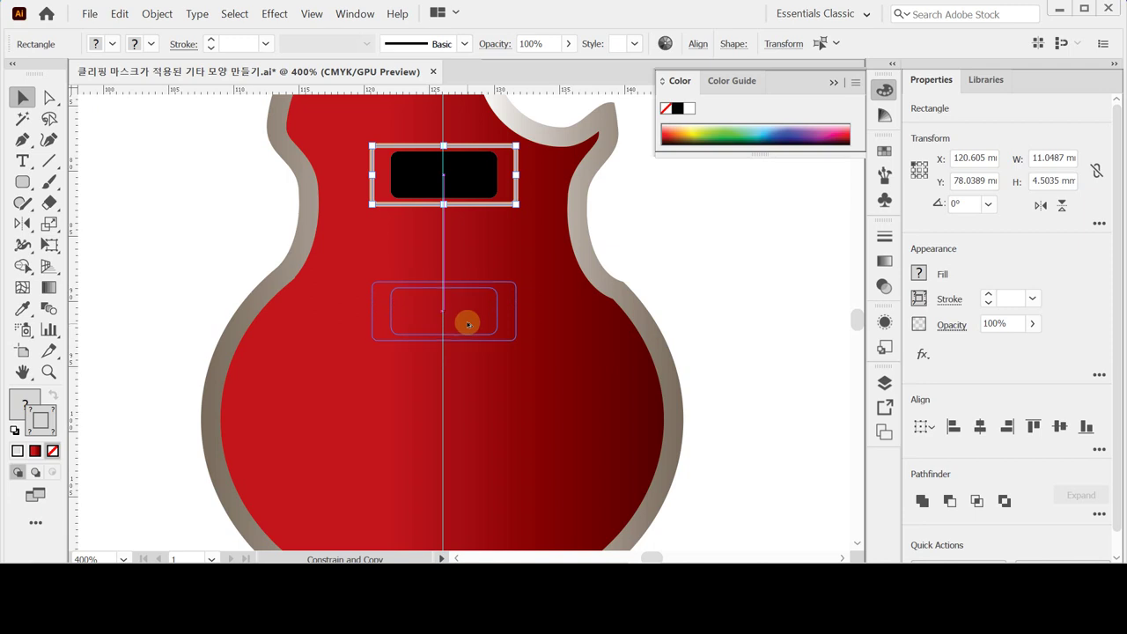
{"action": "left_click_drag", "start_coordinate": [467, 324], "coordinate": [468, 318]}
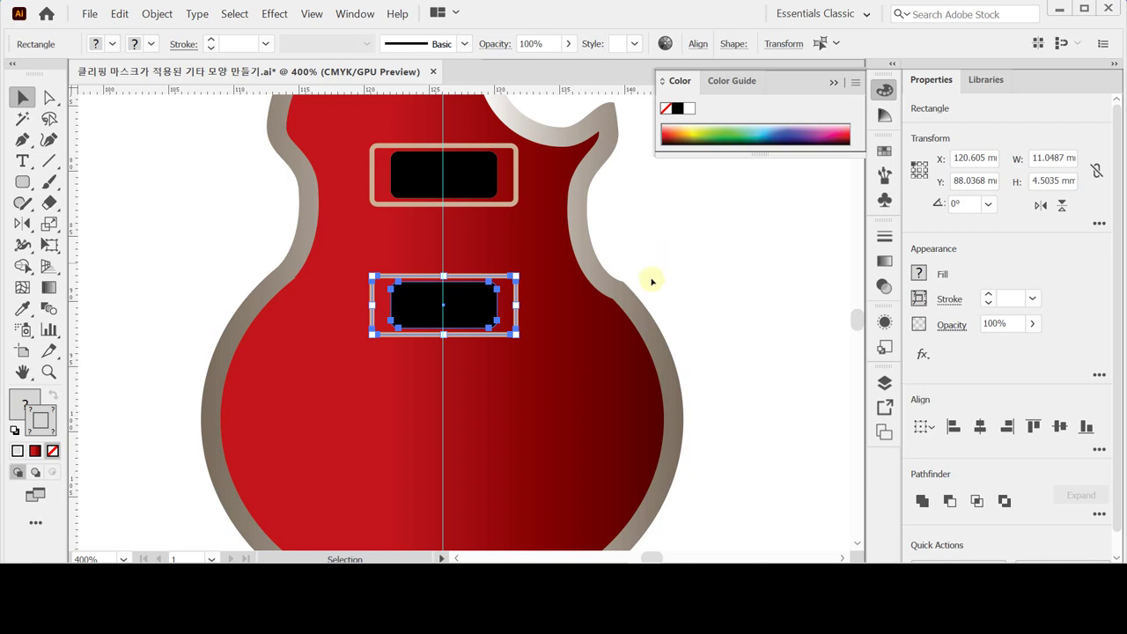
Draw a black rounded rectangle about 10.2 by 1.7 mm between the two pickups and confirm the Rounded Rectangle dimensions
{"action": "left_click", "coordinate": [22, 181]}
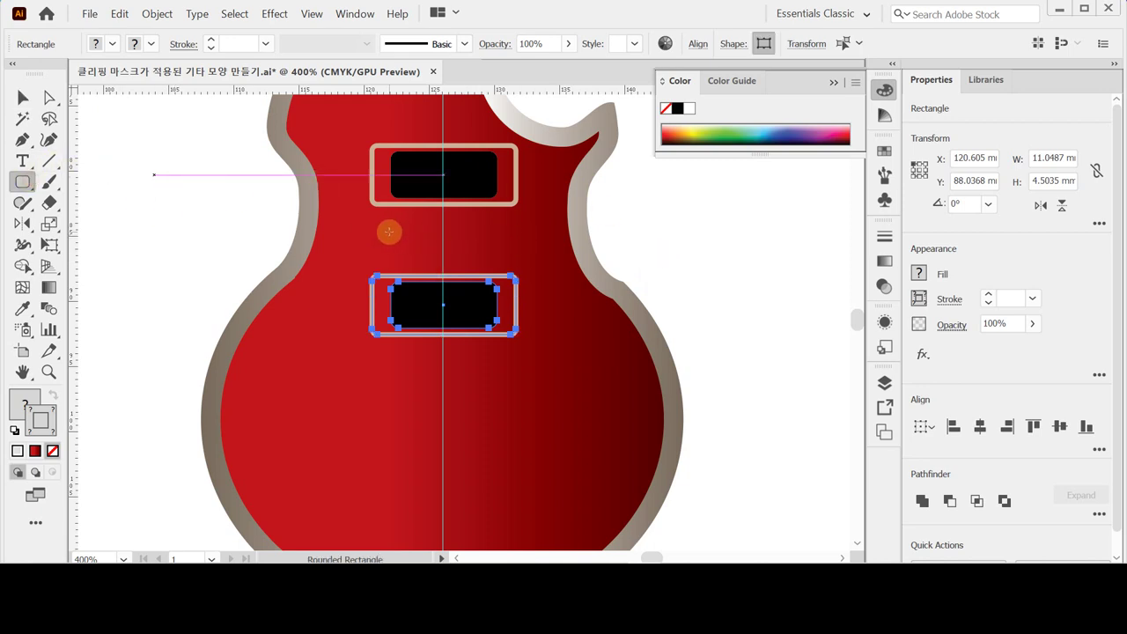
{"action": "left_click_drag", "start_coordinate": [383, 229], "coordinate": [513, 250]}
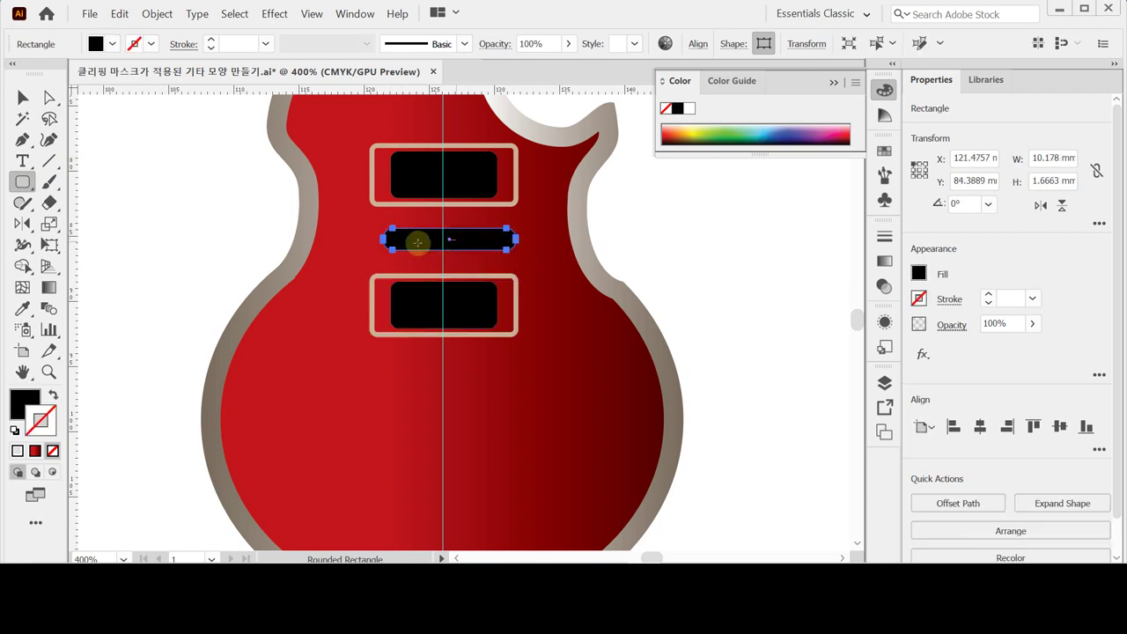
{"action": "left_click", "coordinate": [359, 246]}
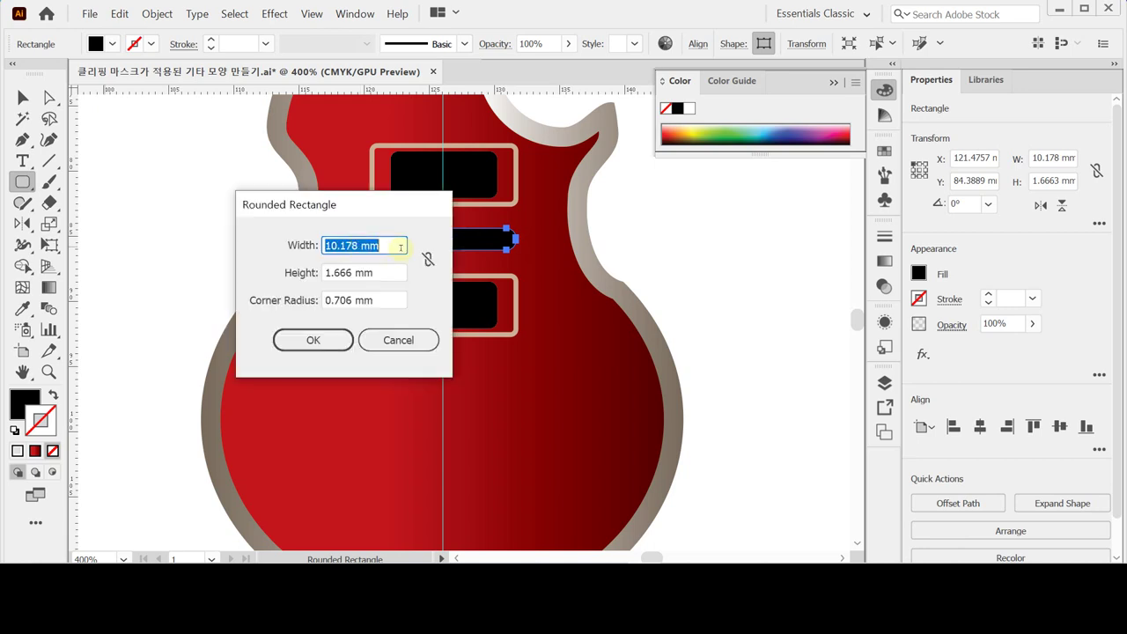
{"action": "left_click", "coordinate": [311, 342]}
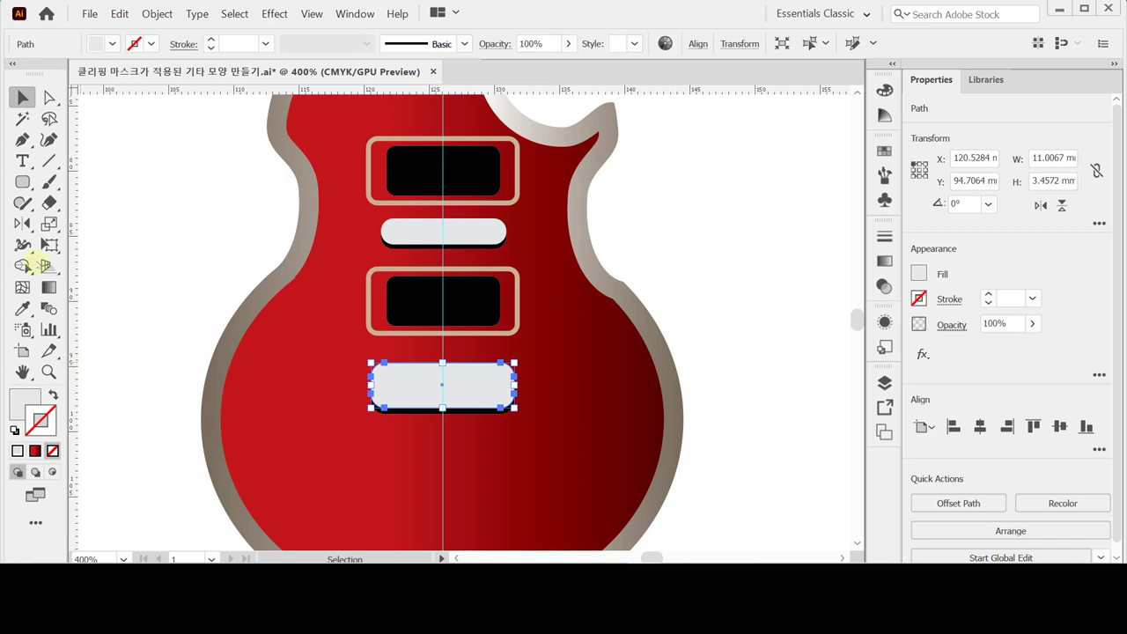
Draw a black-filled circle about 2.1 mm across on the body, to the right between the lower pickup and the bridge piece
{"action": "left_click", "coordinate": [24, 182]}
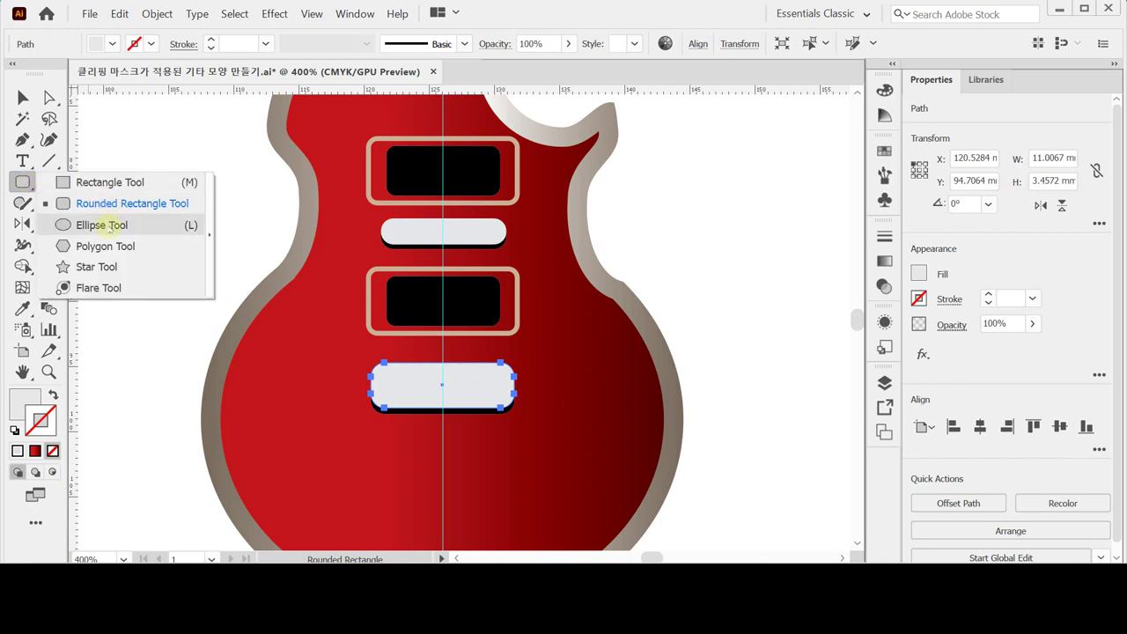
{"action": "left_click", "coordinate": [105, 225]}
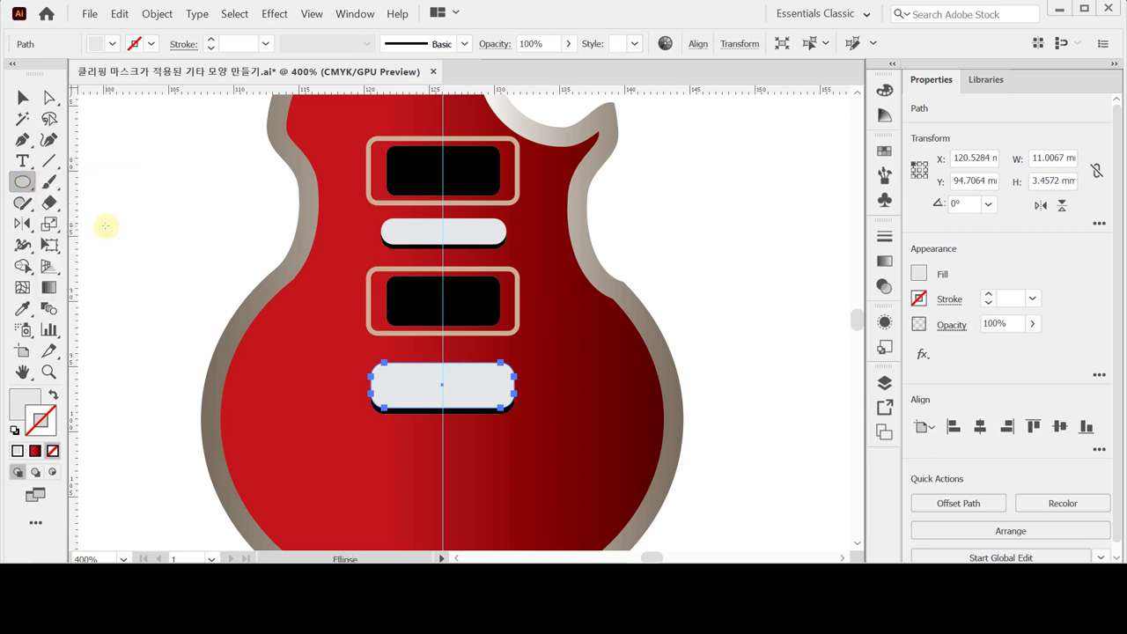
{"action": "key", "text": "ctrl"}
{"action": "left_click_drag", "start_coordinate": [567, 330], "coordinate": [596, 359]}
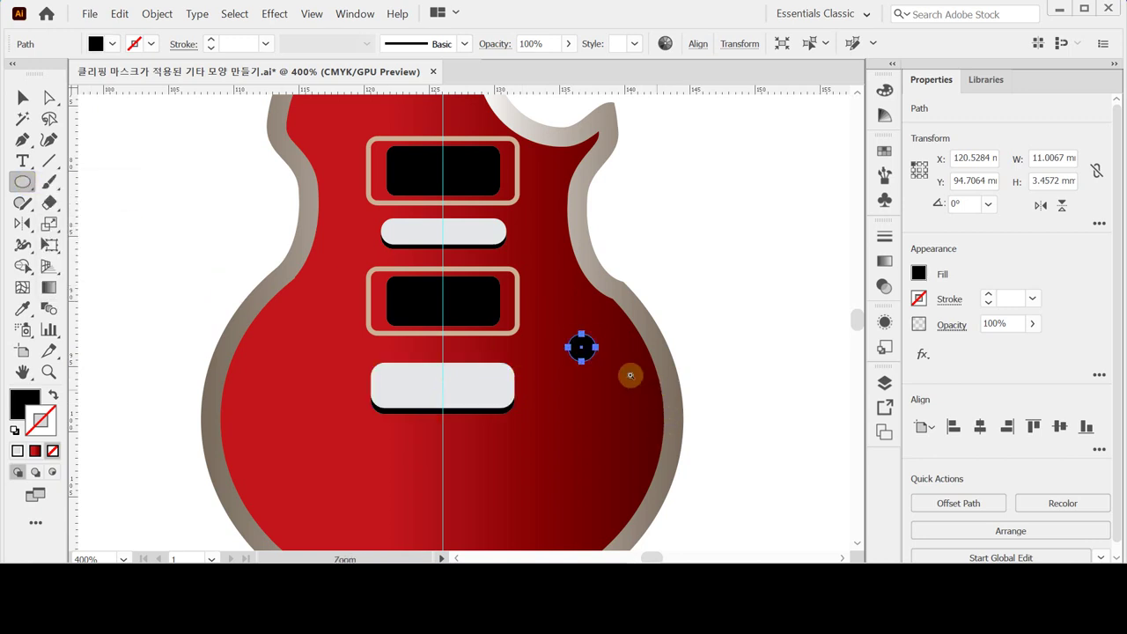
{"action": "left_click", "coordinate": [629, 373], "text": "ctrl"}
{"action": "left_click", "coordinate": [538, 346], "text": "ctrl"}
Draw an unfilled circle about 3.3 mm across with a 1 pt black stroke and position it around the black dot
{"action": "left_click_drag", "start_coordinate": [455, 254], "coordinate": [492, 282]}
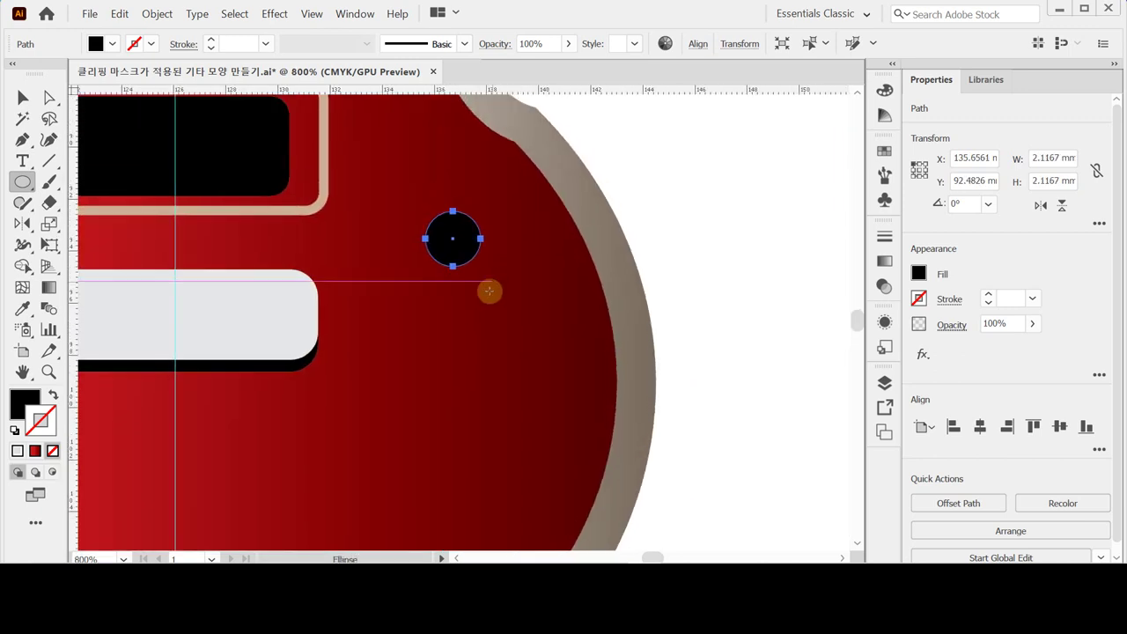
{"action": "left_click", "coordinate": [25, 405]}
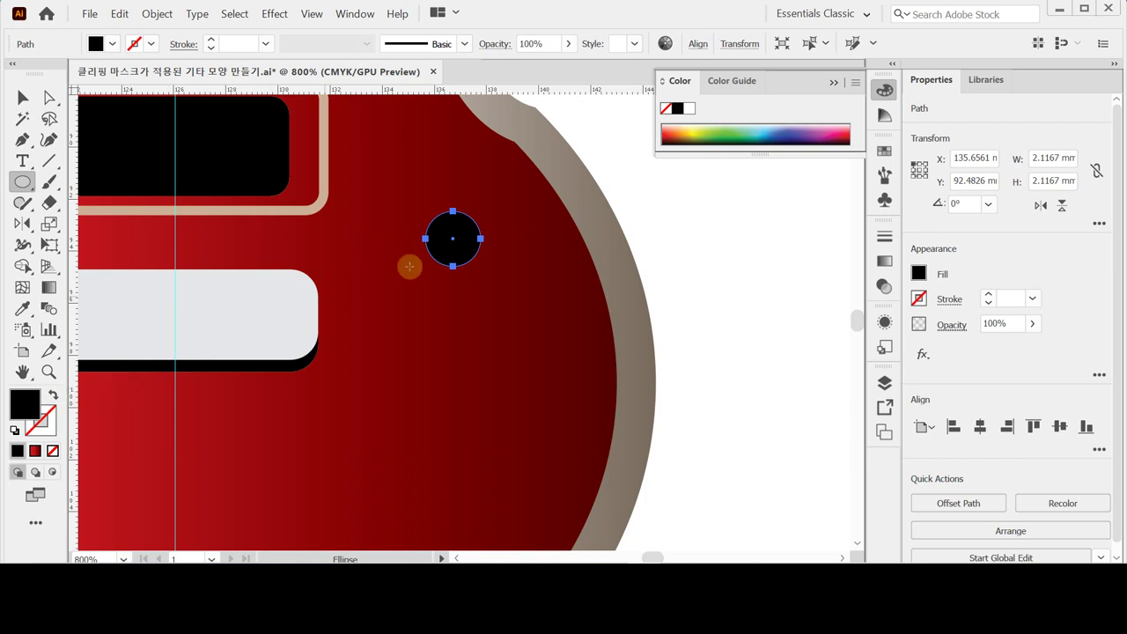
{"action": "key", "text": "ctrl"}
{"action": "left_click", "coordinate": [747, 218], "text": "ctrl"}
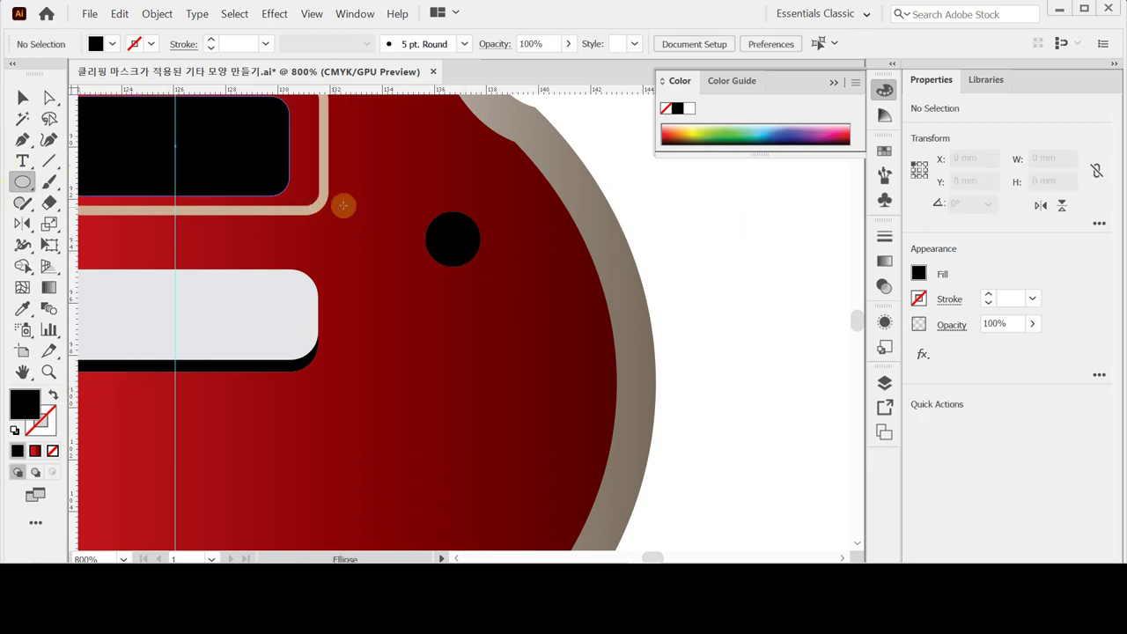
{"action": "left_click_drag", "start_coordinate": [458, 228], "coordinate": [500, 256]}
{"action": "key", "text": "Left"}
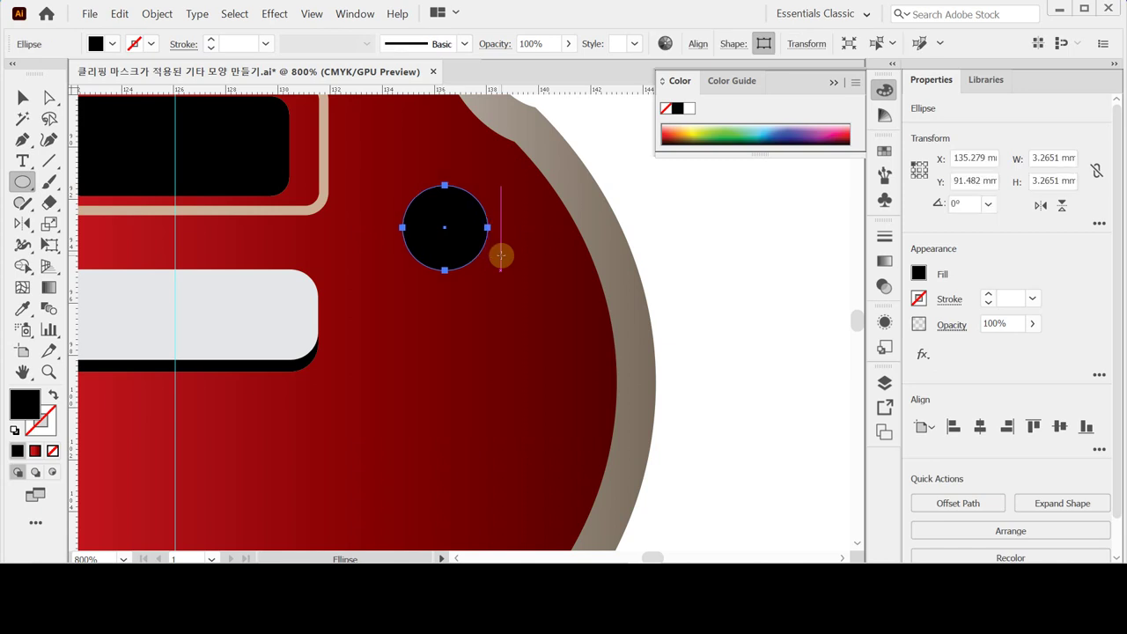
{"action": "key", "text": "shift+x"}
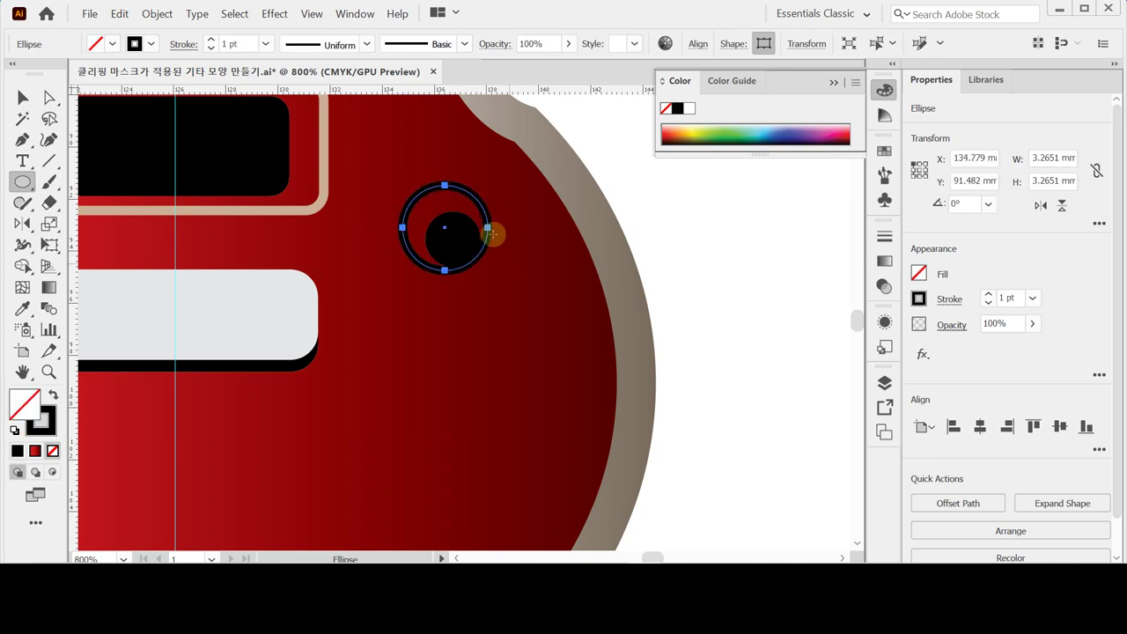
{"action": "key", "text": "Right"}
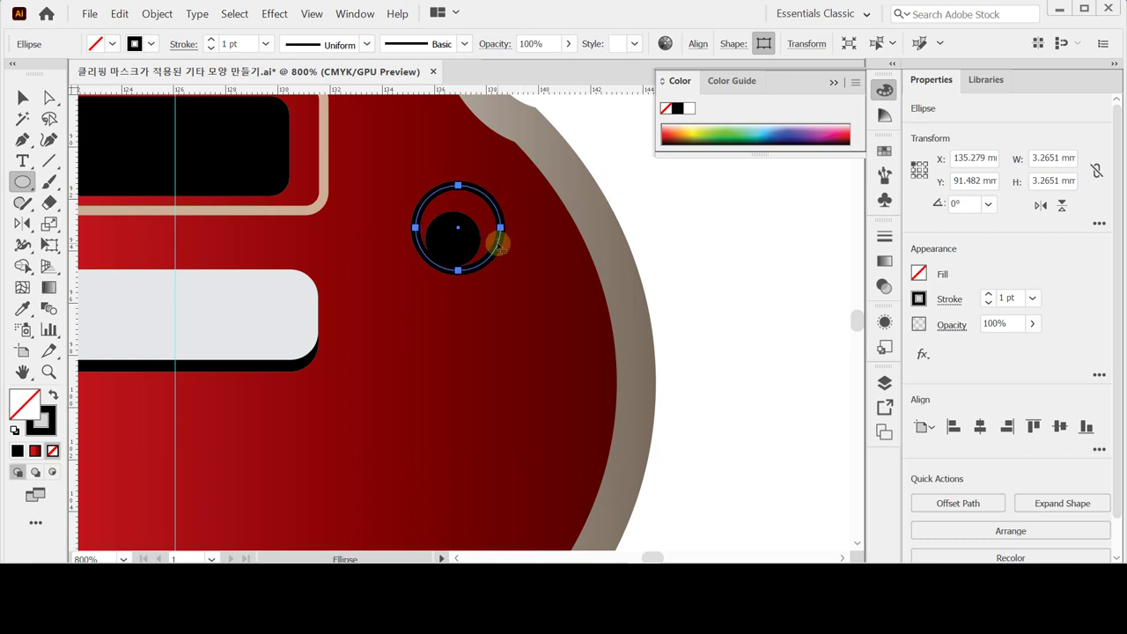
{"action": "left_click_drag", "start_coordinate": [497, 240], "coordinate": [490, 238]}
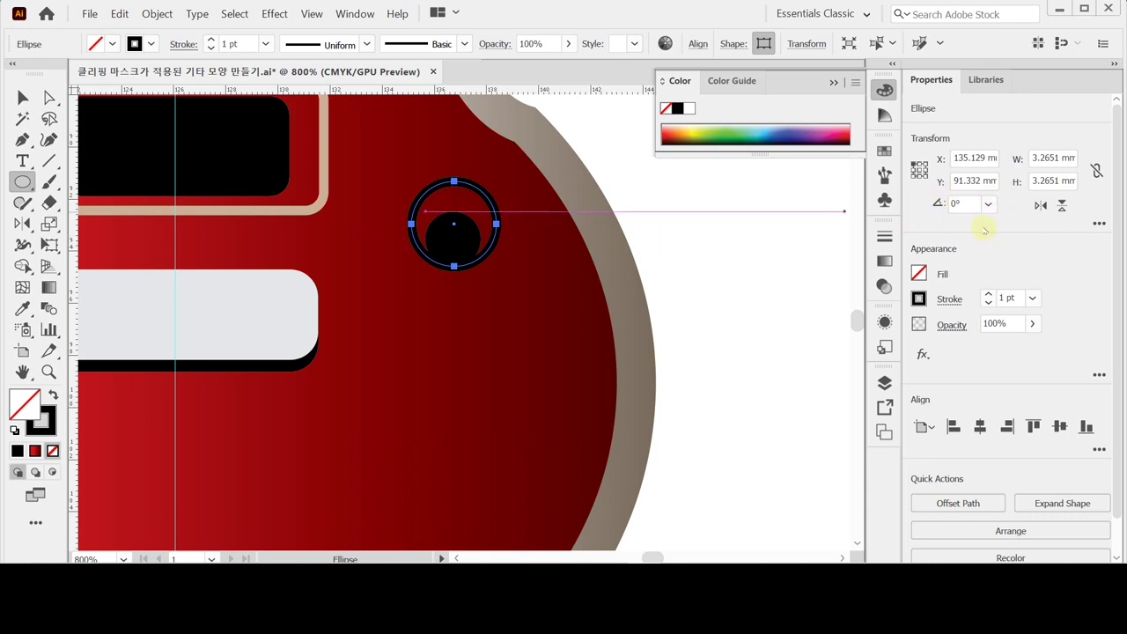
Set the ring's stroke color to C 20, M 30, Y 40, K 0
{"action": "left_click", "coordinate": [919, 300]}
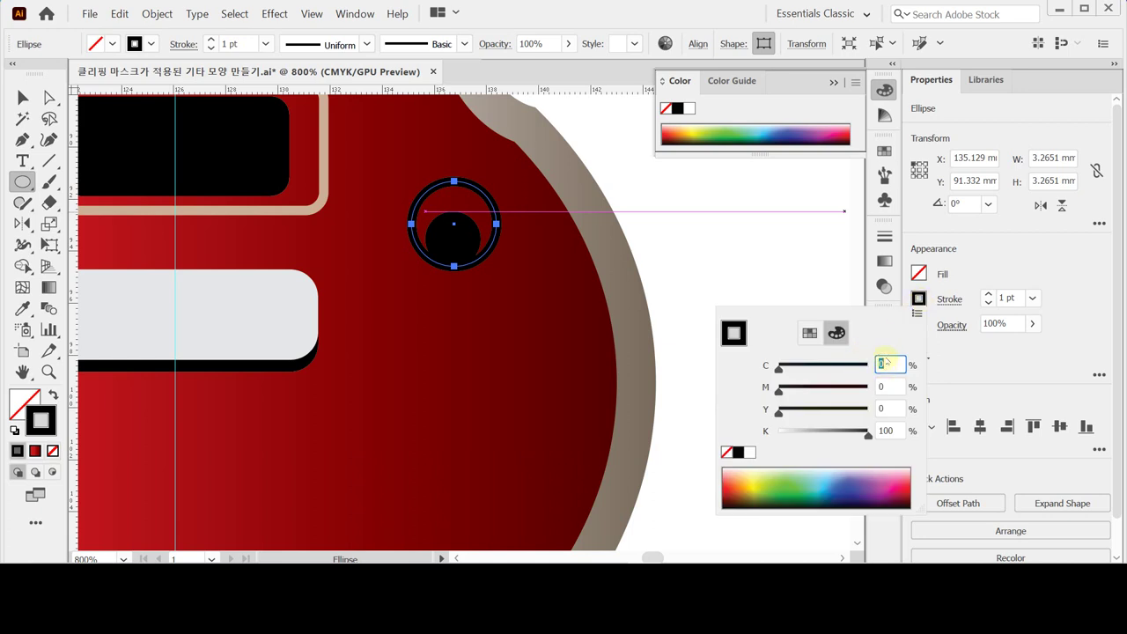
{"action": "type", "text": "20"}
{"action": "key", "text": "Tab"}
{"action": "type", "text": "30"}
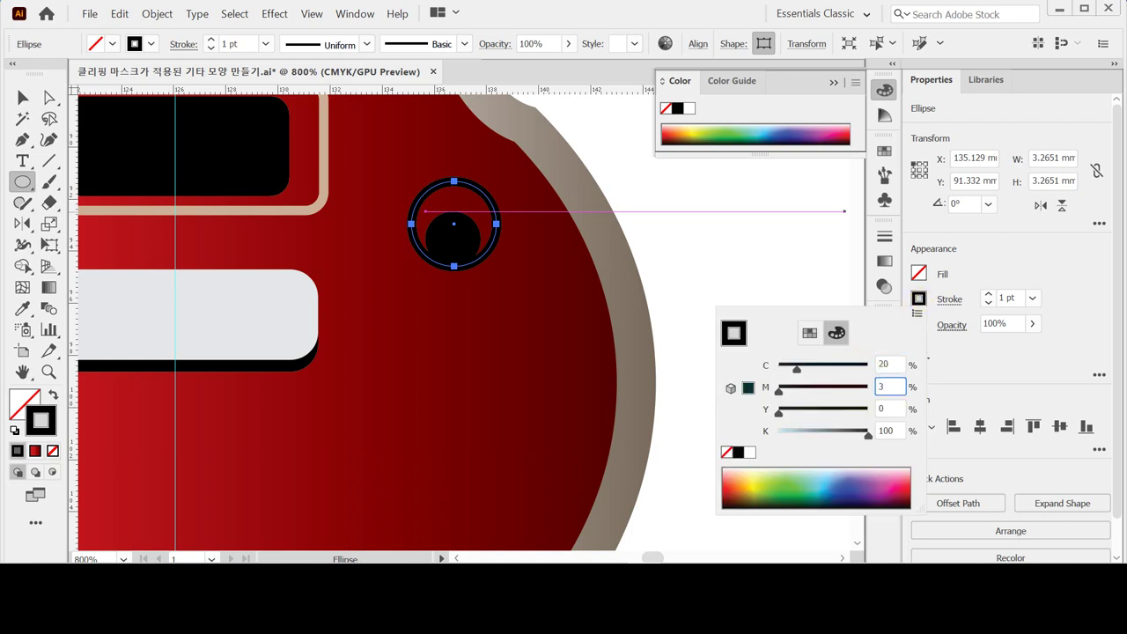
{"action": "key", "text": "Tab"}
{"action": "type", "text": "40"}
{"action": "key", "text": "Tab"}
{"action": "type", "text": "0"}
{"action": "key", "text": "Return"}
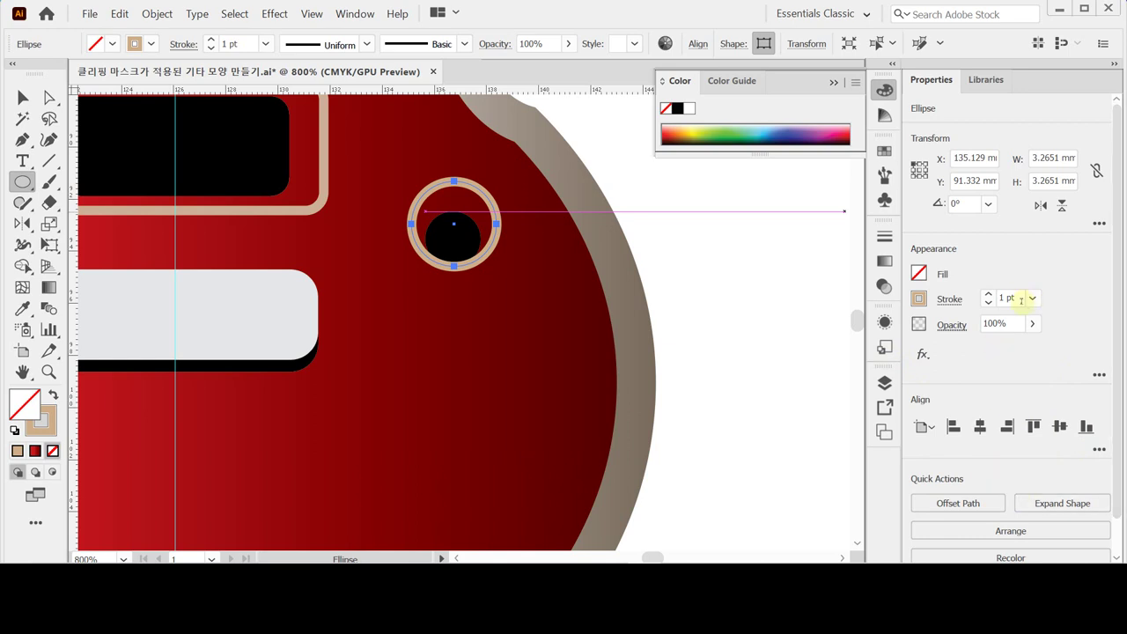
Convert the ring's stroke to an outlined shape and align its horizontal center with the black dot's
{"action": "left_click", "coordinate": [158, 14]}
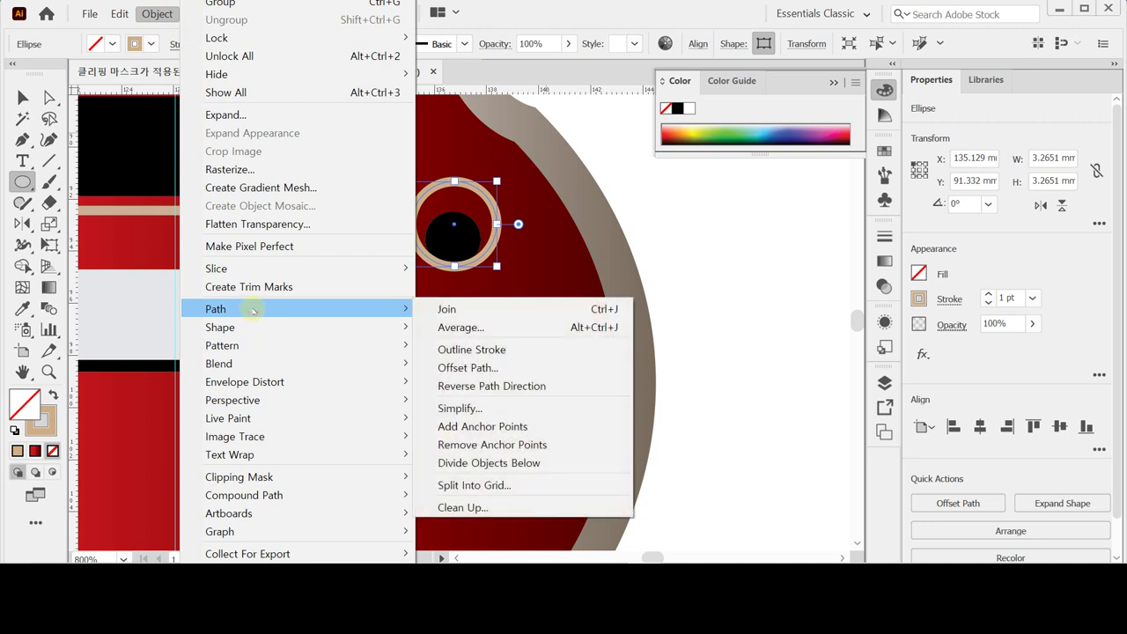
{"action": "left_click", "coordinate": [491, 348]}
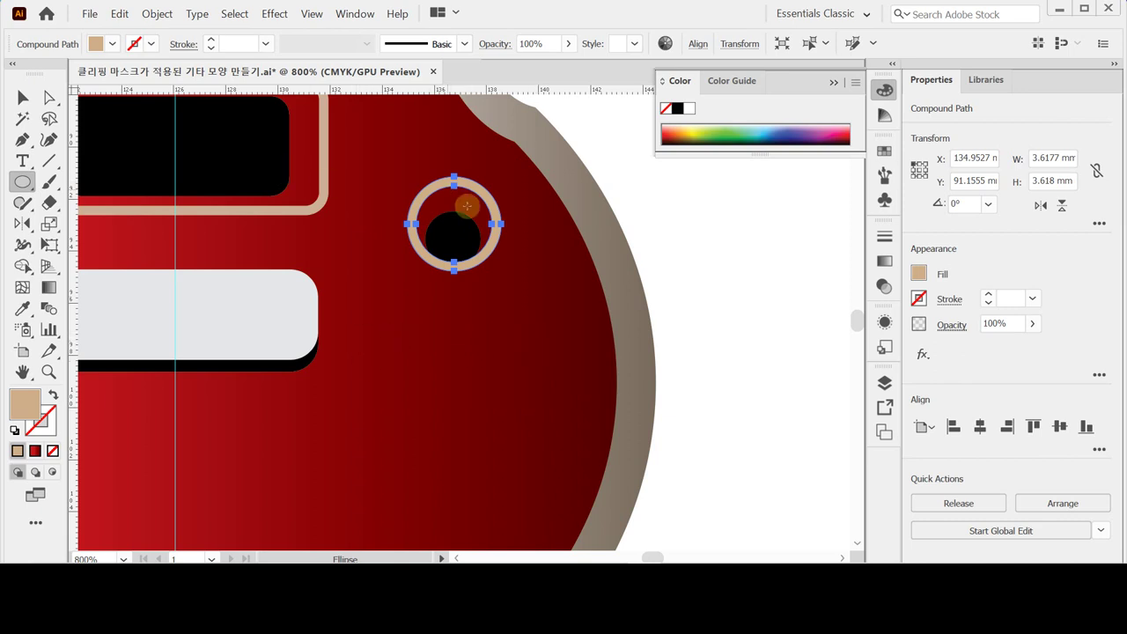
{"action": "key", "text": "ctrl"}
{"action": "left_click", "coordinate": [452, 239], "text": "ctrl+shift"}
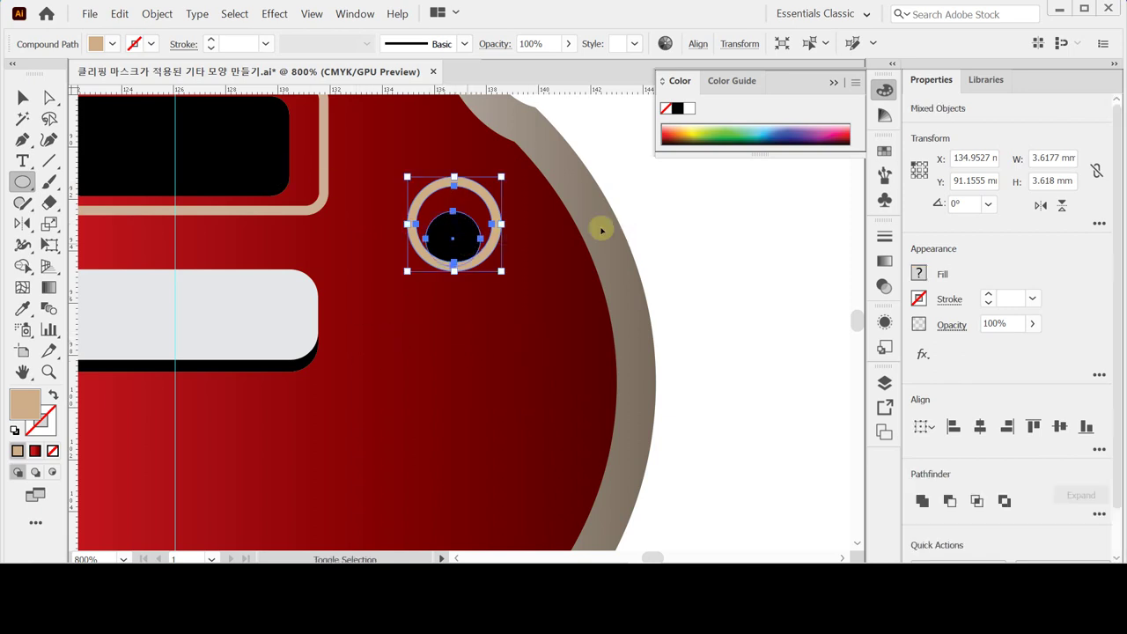
{"action": "left_click", "coordinate": [667, 208], "text": "ctrl"}
{"action": "left_click", "coordinate": [481, 257], "text": "ctrl"}
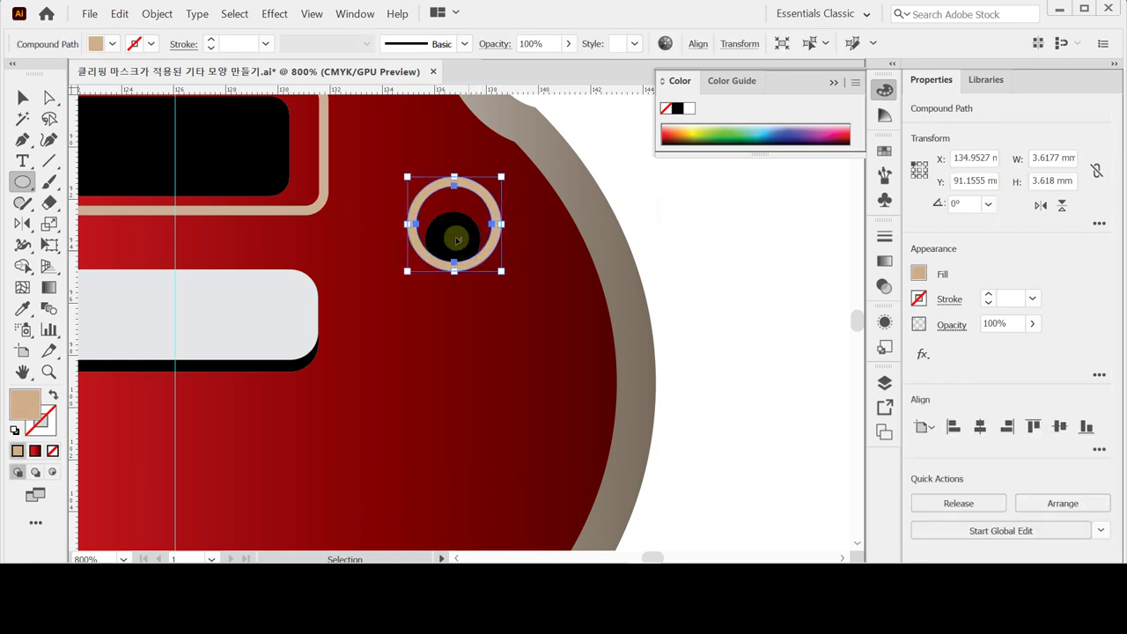
{"action": "left_click", "coordinate": [453, 238], "text": "ctrl+shift"}
{"action": "left_click", "coordinate": [979, 426]}
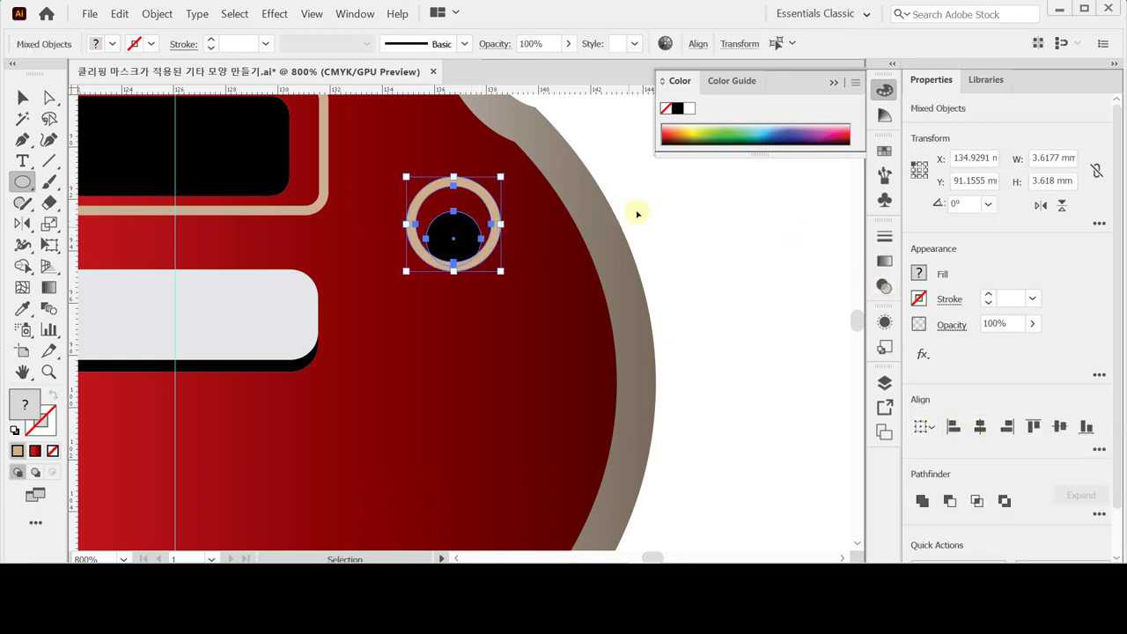
Move the black circle straight down inside the beige ring until it nearly meets the ring's lower inner edge
{"action": "left_click", "coordinate": [658, 208]}
{"action": "left_click", "coordinate": [444, 232], "text": "ctrl"}
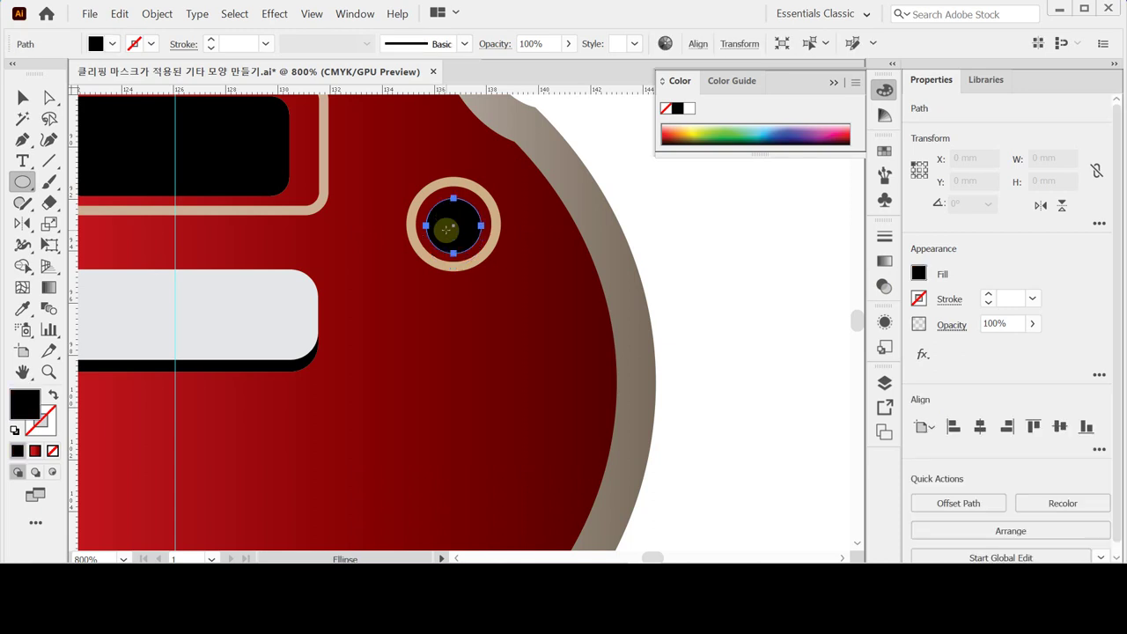
{"action": "key", "text": "ctrl+shift"}
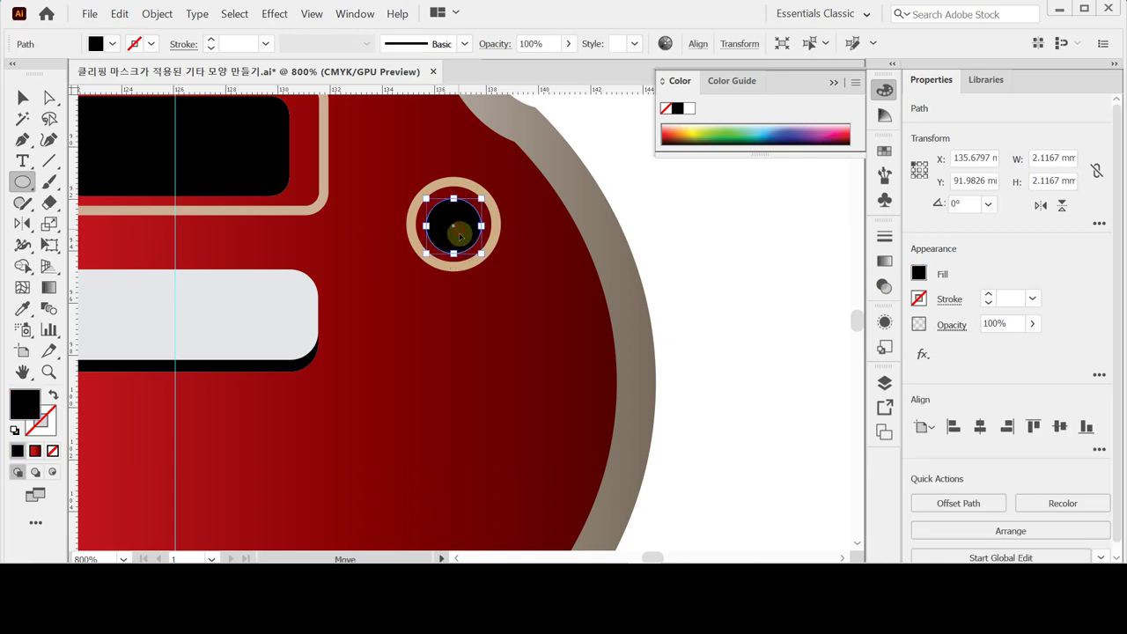
{"action": "left_click_drag", "start_coordinate": [482, 249], "coordinate": [460, 261]}
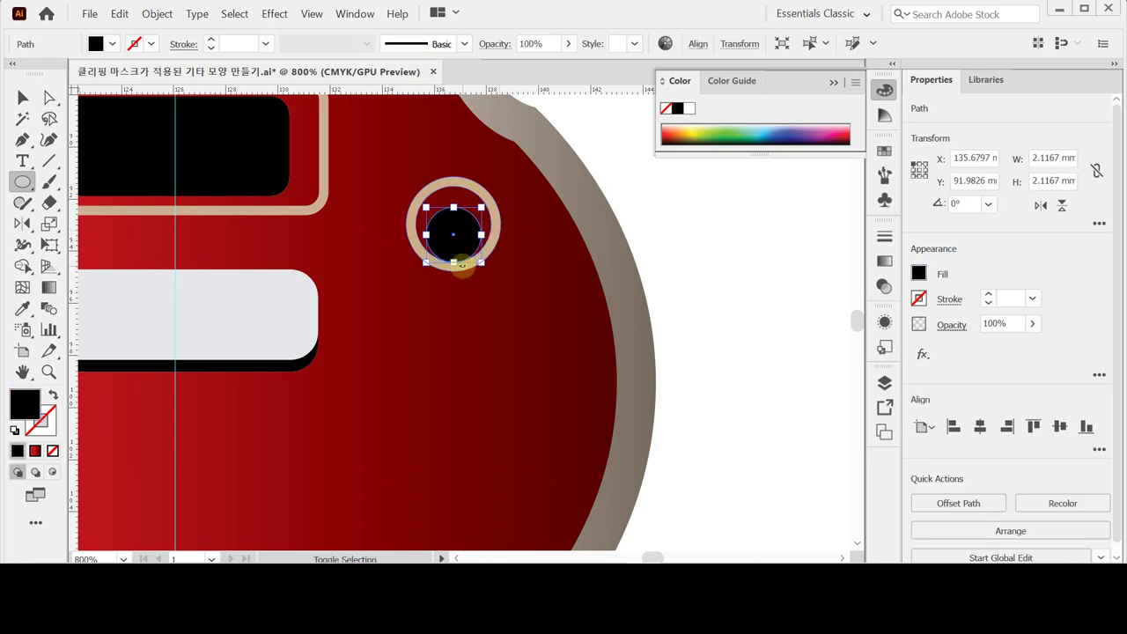
Duplicate the beige ring and its black circle together to a spot lower on the red guitar body, near its curved edge
{"action": "left_click", "coordinate": [478, 181]}
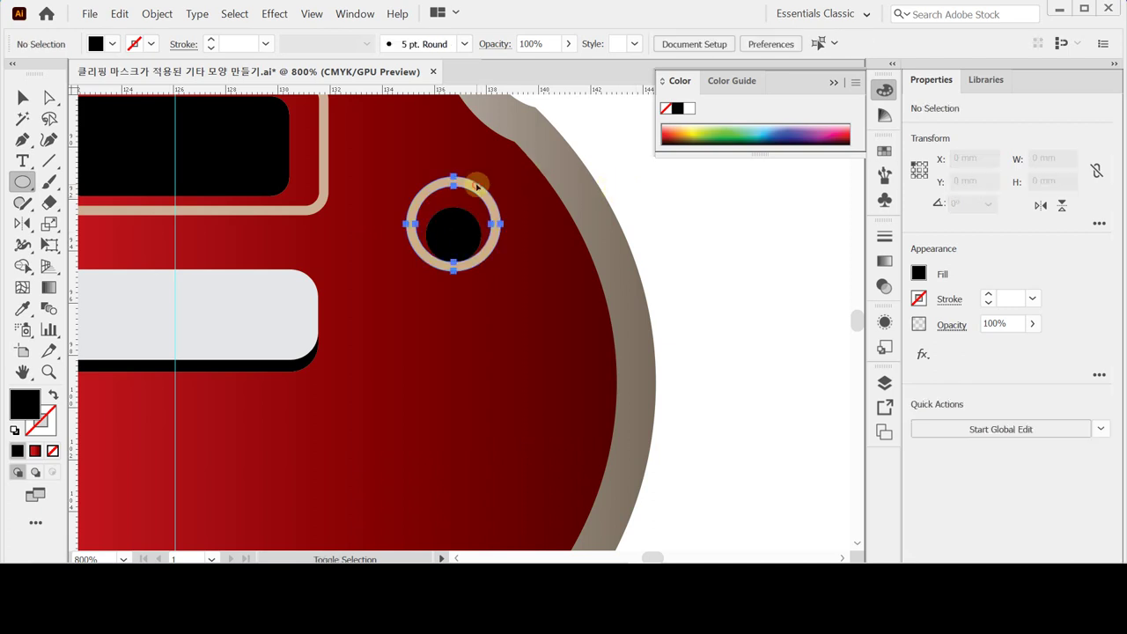
{"action": "left_click", "coordinate": [476, 187]}
{"action": "left_click", "coordinate": [467, 222], "text": "shift"}
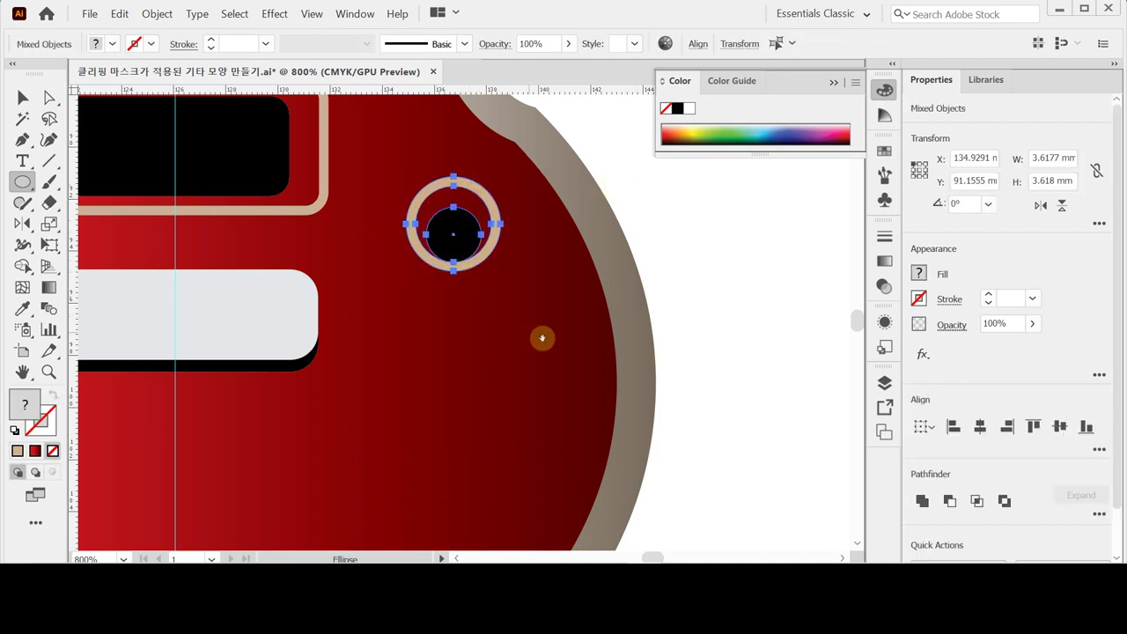
{"action": "left_click_drag", "start_coordinate": [540, 338], "coordinate": [469, 277]}
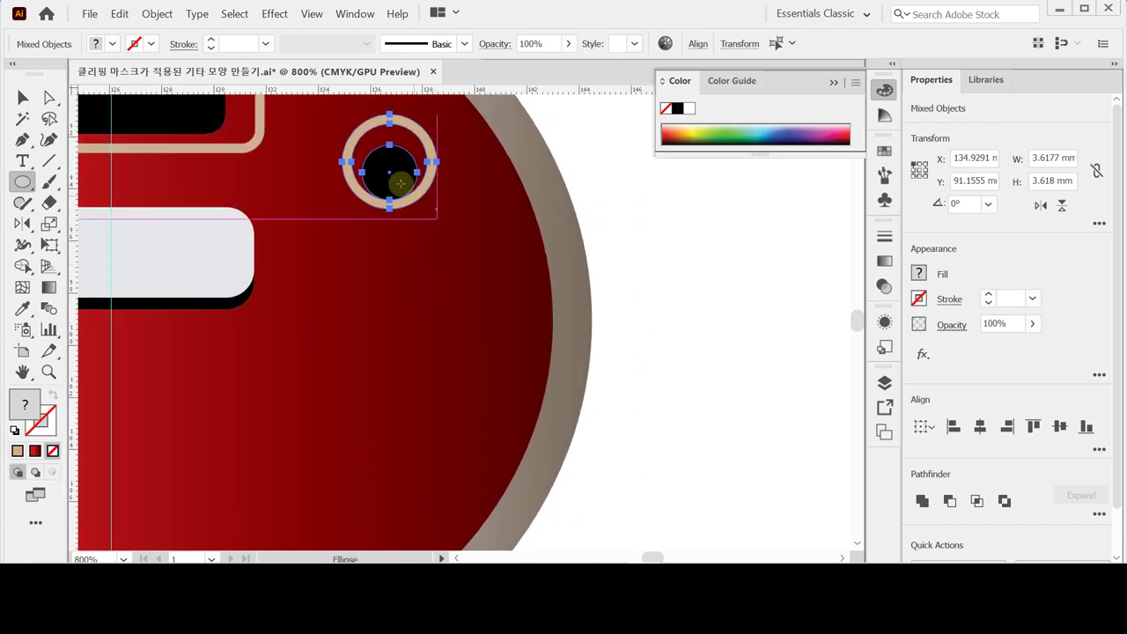
{"action": "key", "text": "ctrl"}
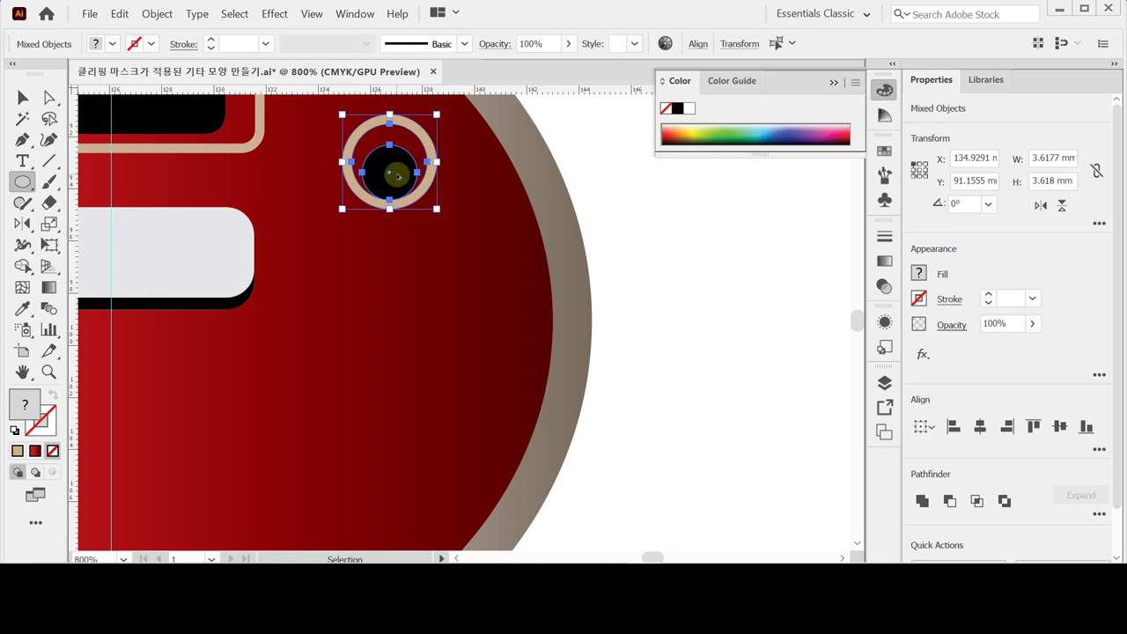
{"action": "left_click_drag", "start_coordinate": [396, 177], "coordinate": [457, 437]}
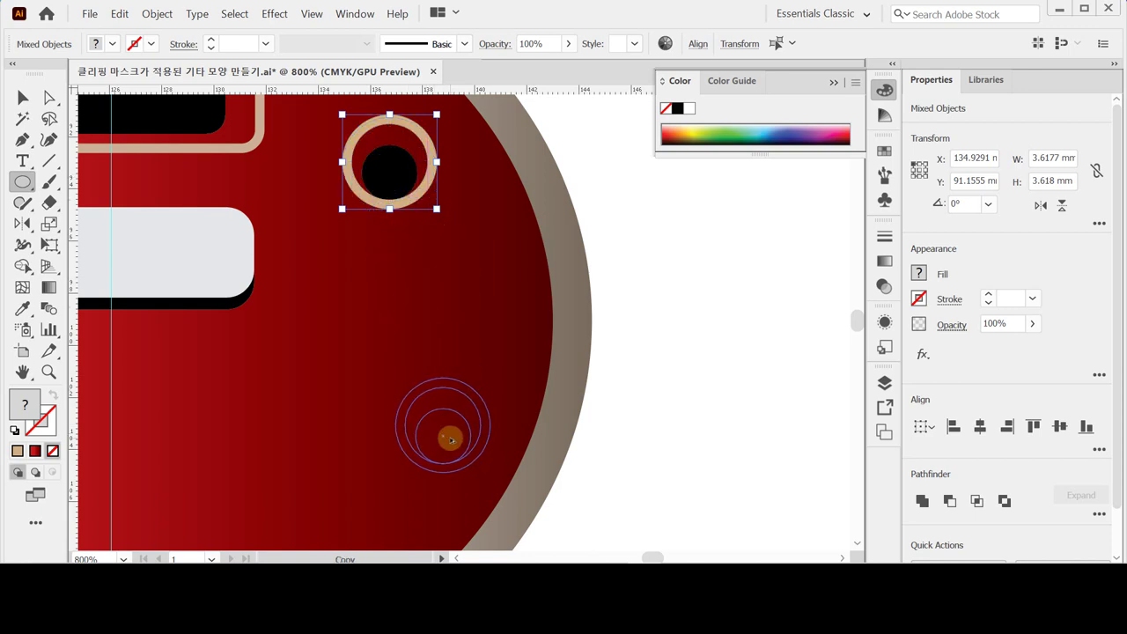
{"action": "left_click_drag", "start_coordinate": [447, 438], "coordinate": [445, 437]}
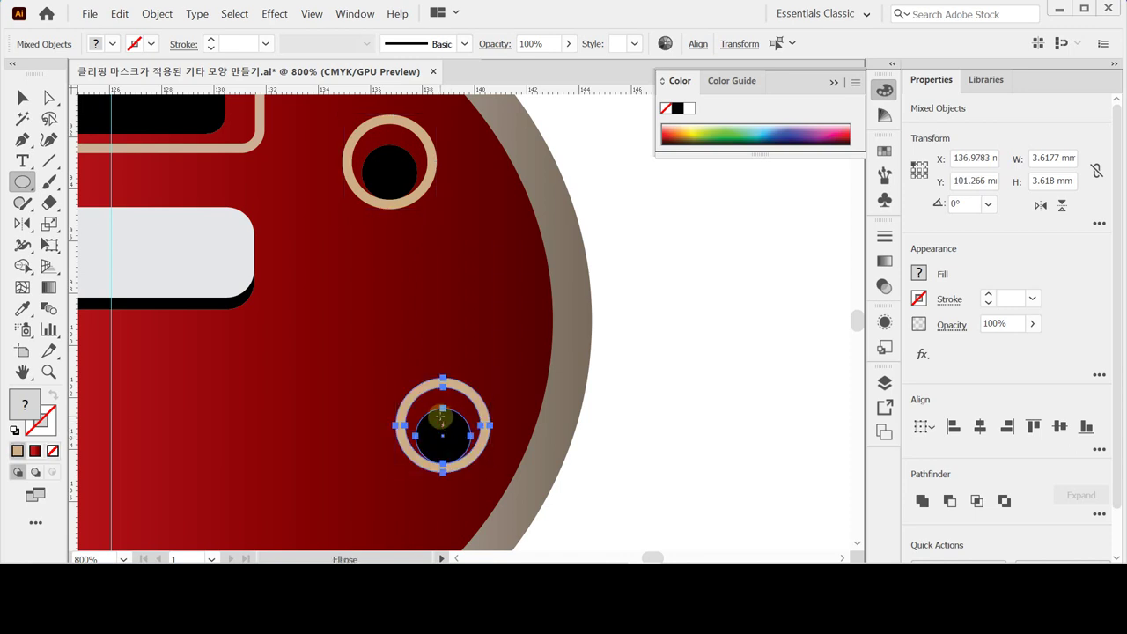
Make a copy of the lower ring and black circle scaled uniformly to 60%
{"action": "double_click", "coordinate": [48, 225]}
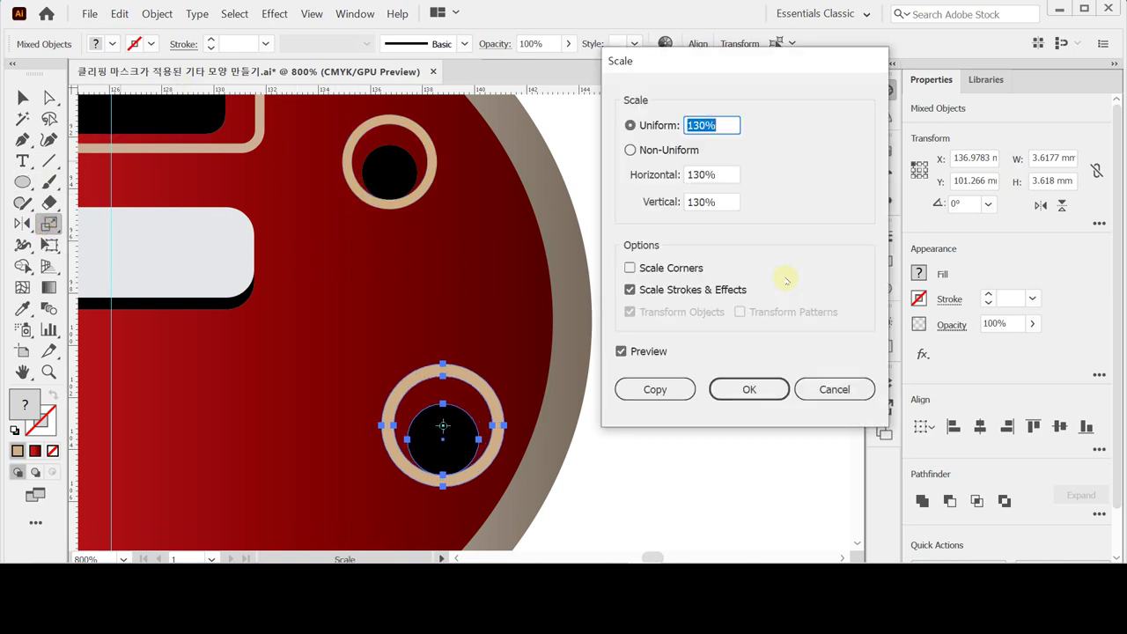
{"action": "type", "text": "60"}
{"action": "left_click", "coordinate": [679, 389]}
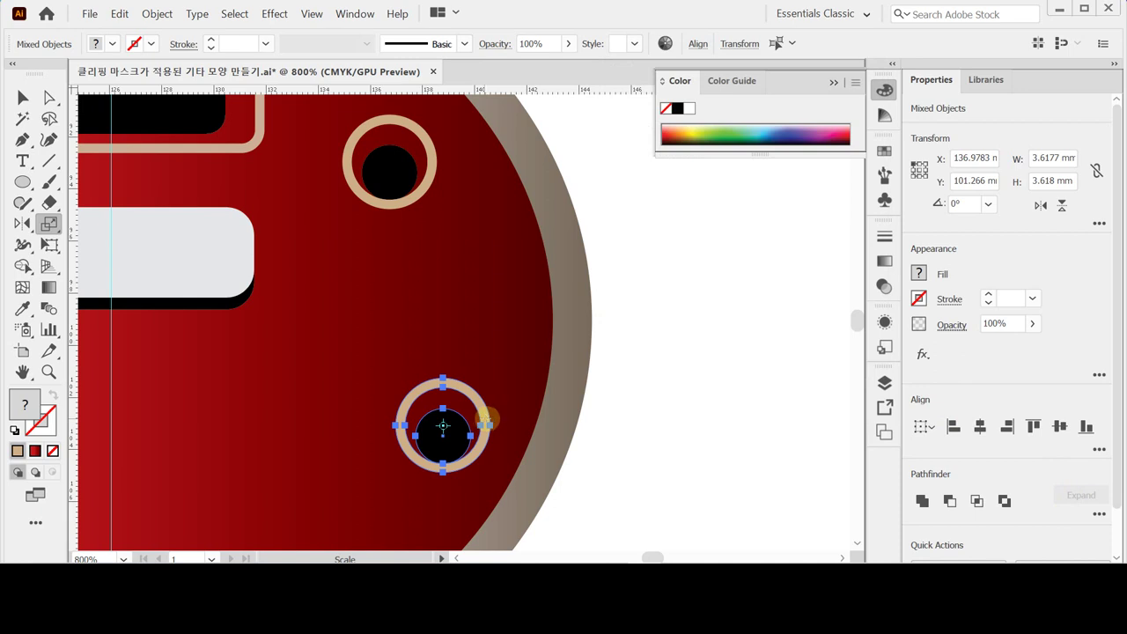
{"action": "key", "text": "ctrl+d"}
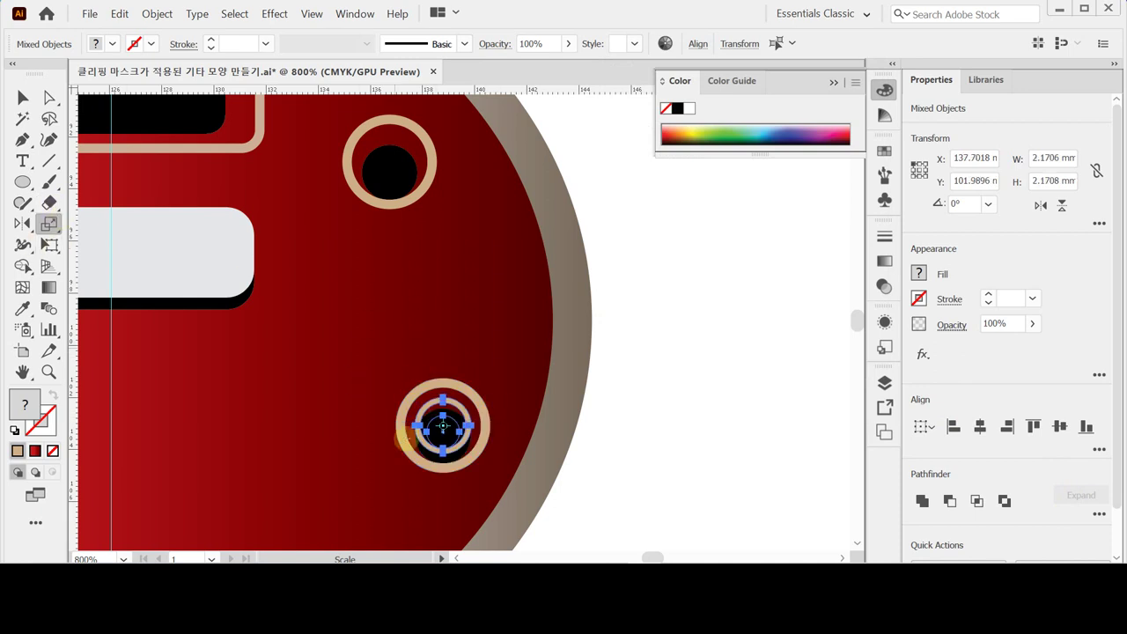
Move the small copy up between the two large knobs, slightly toward the body's outer edge, and save the document
{"action": "key", "text": "shift+Up"}
{"action": "key", "text": "shift+Up"}
{"action": "key", "text": "shift+Down"}
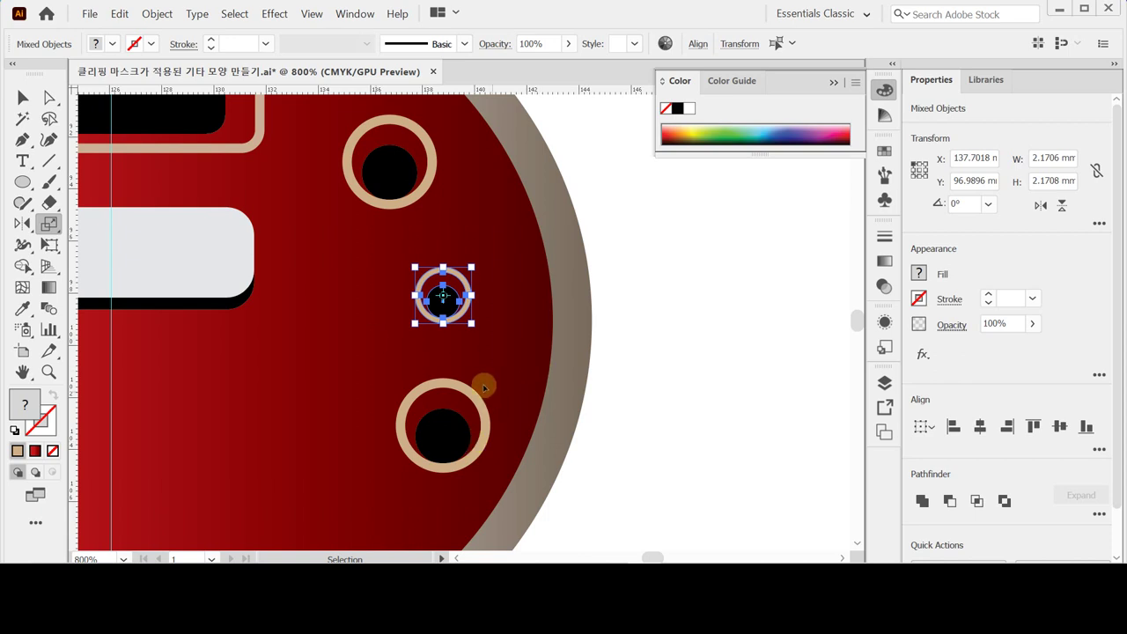
{"action": "left_click_drag", "start_coordinate": [456, 292], "coordinate": [464, 284]}
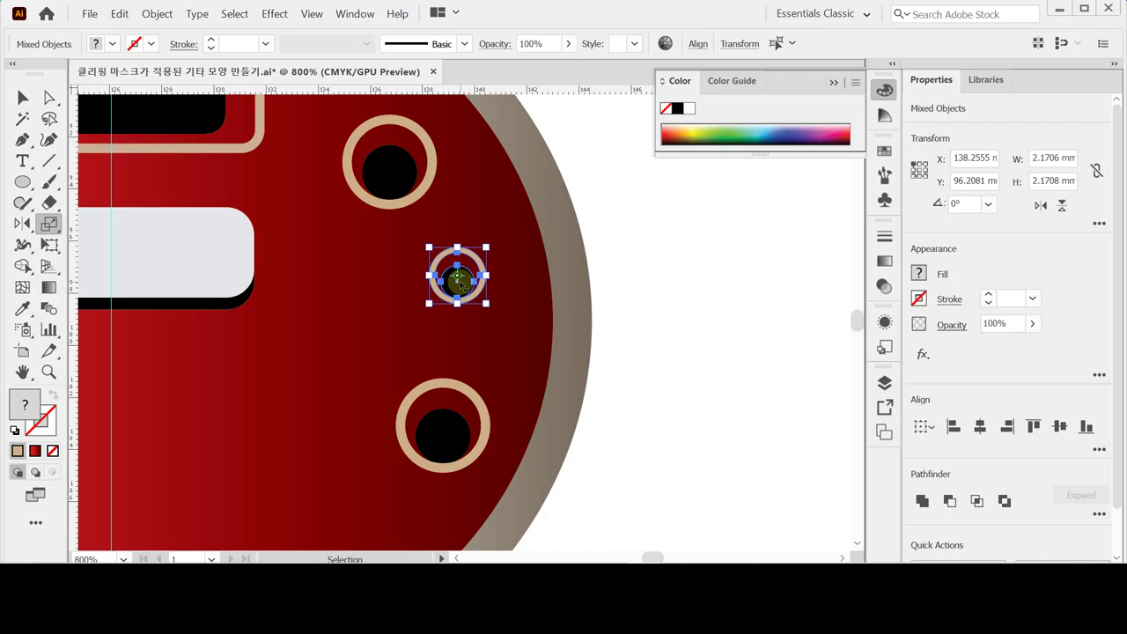
{"action": "key", "text": "ctrl+s"}
{"action": "key", "text": "ctrl+s"}
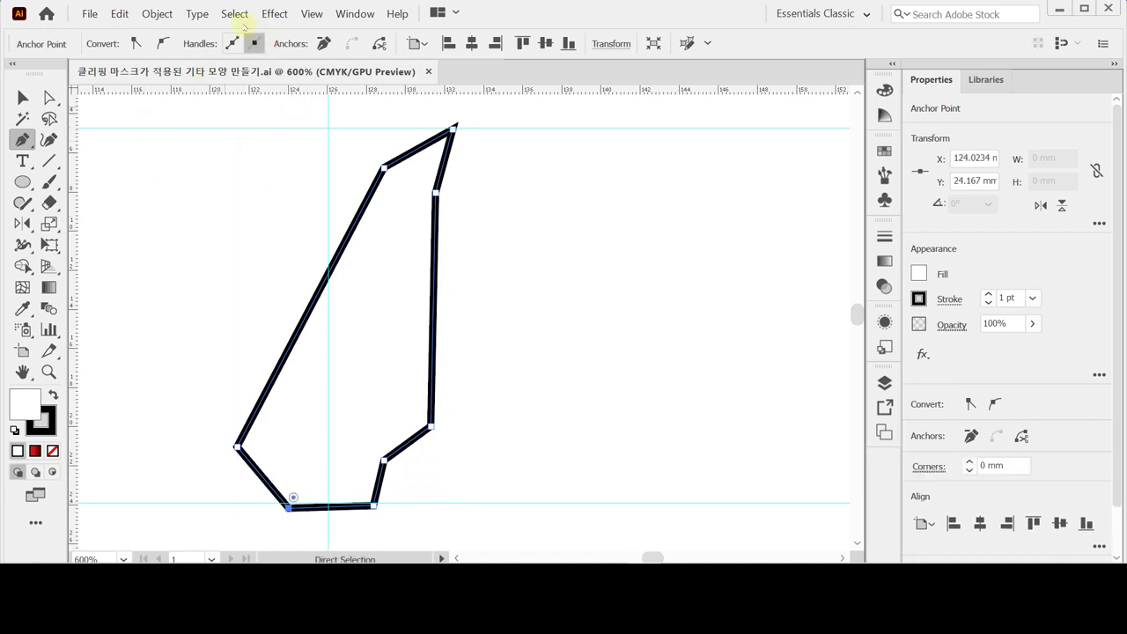
{"action": "left_click", "coordinate": [274, 13]}
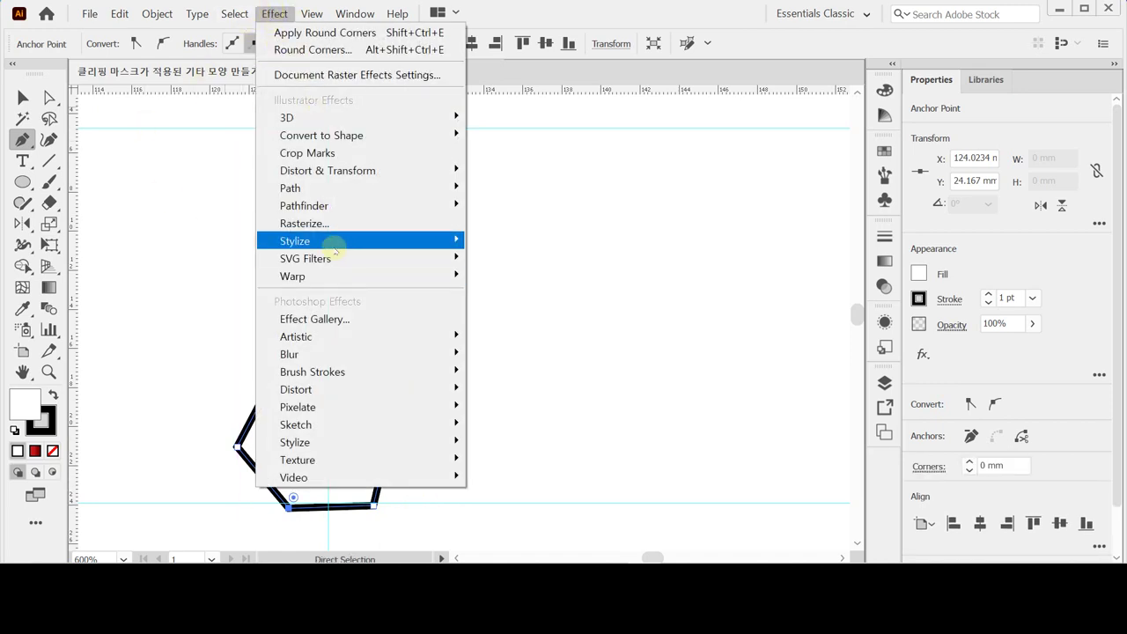
{"action": "mouse_move", "coordinate": [334, 243]}
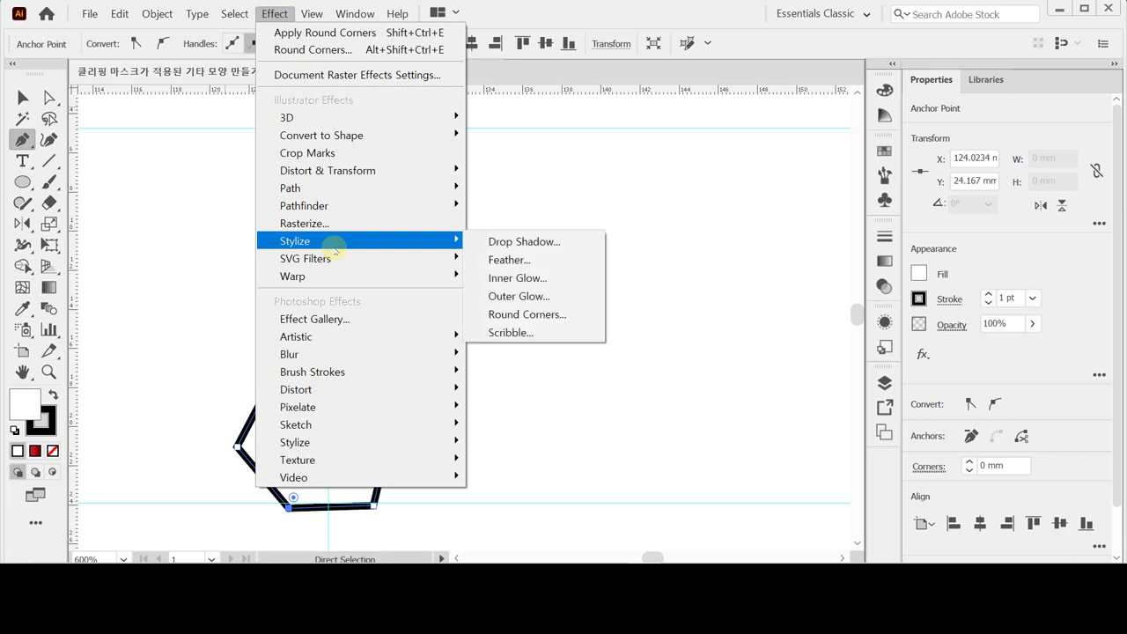
{"action": "left_click", "coordinate": [527, 314]}
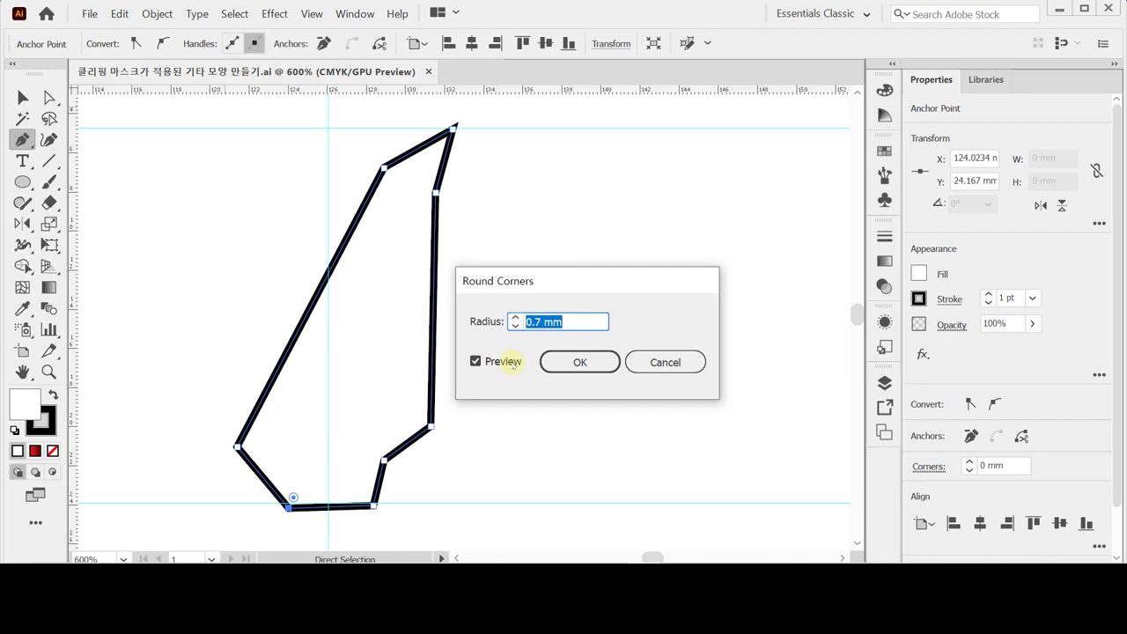
{"action": "left_click", "coordinate": [641, 361]}
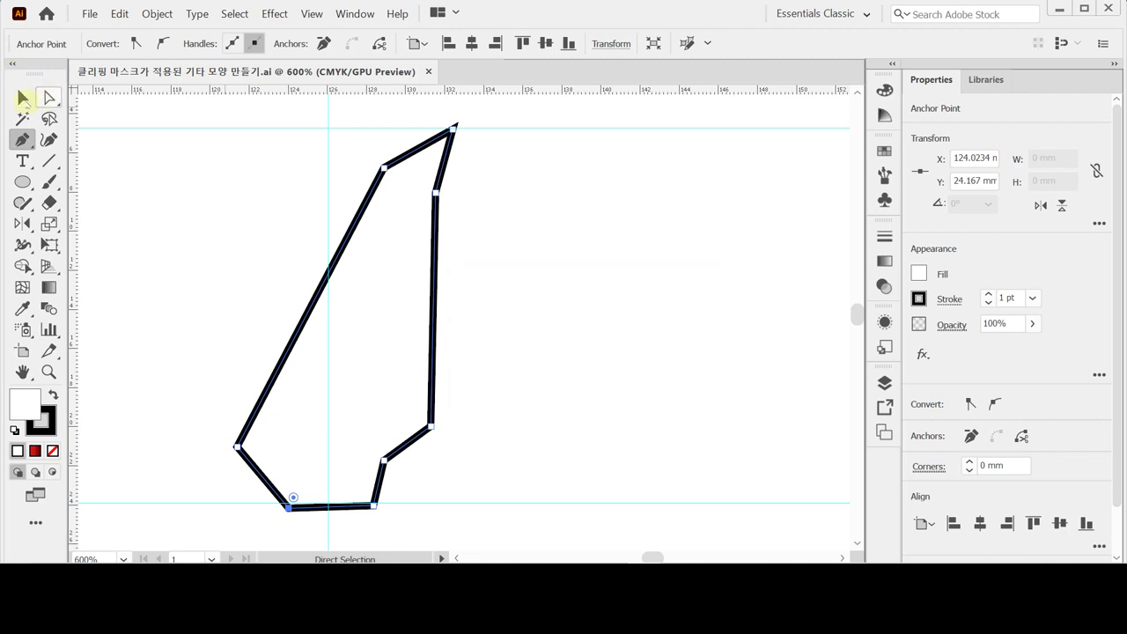
Apply the Round Corners effect with a 0.7 mm radius to the whole headstock outline
{"action": "left_click", "coordinate": [24, 99]}
{"action": "left_click", "coordinate": [435, 246]}
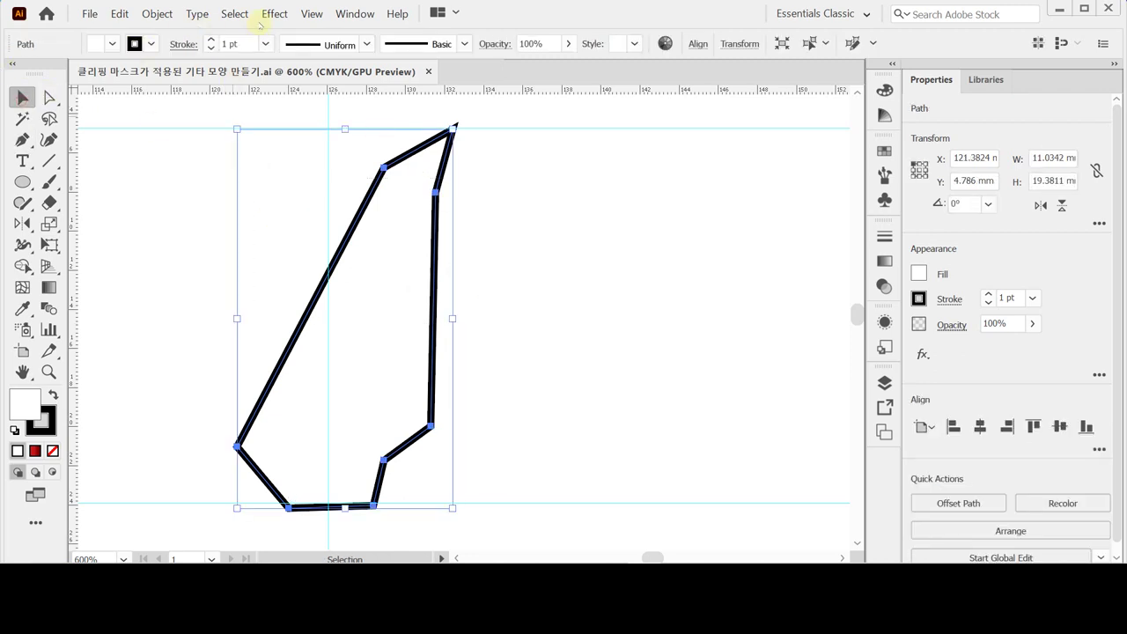
{"action": "left_click", "coordinate": [269, 14]}
{"action": "mouse_move", "coordinate": [467, 243]}
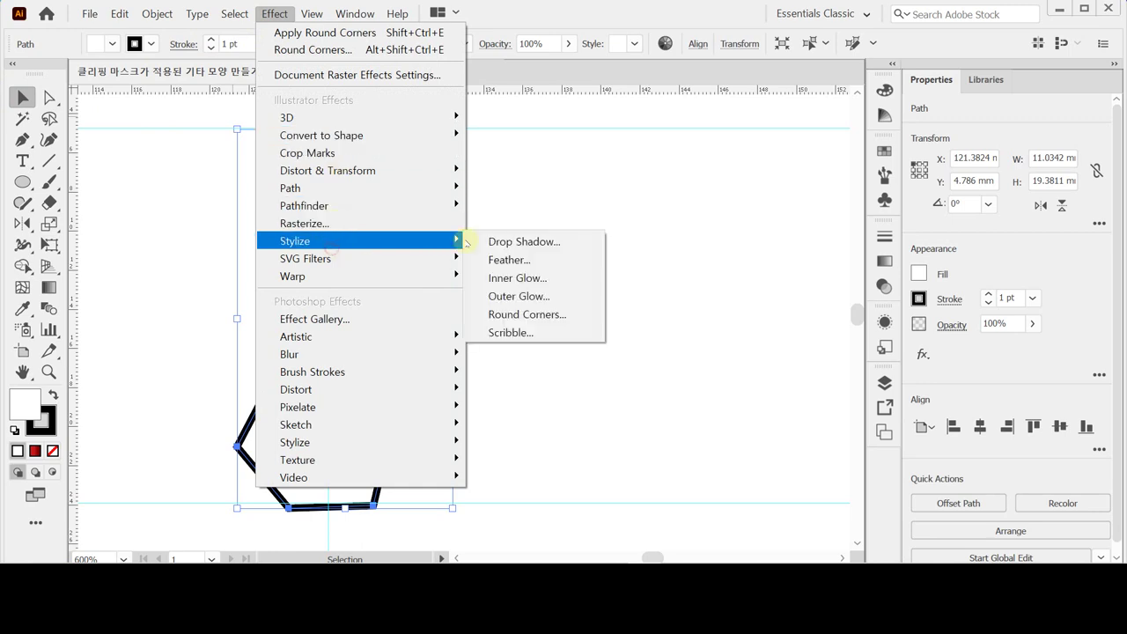
{"action": "left_click", "coordinate": [527, 314]}
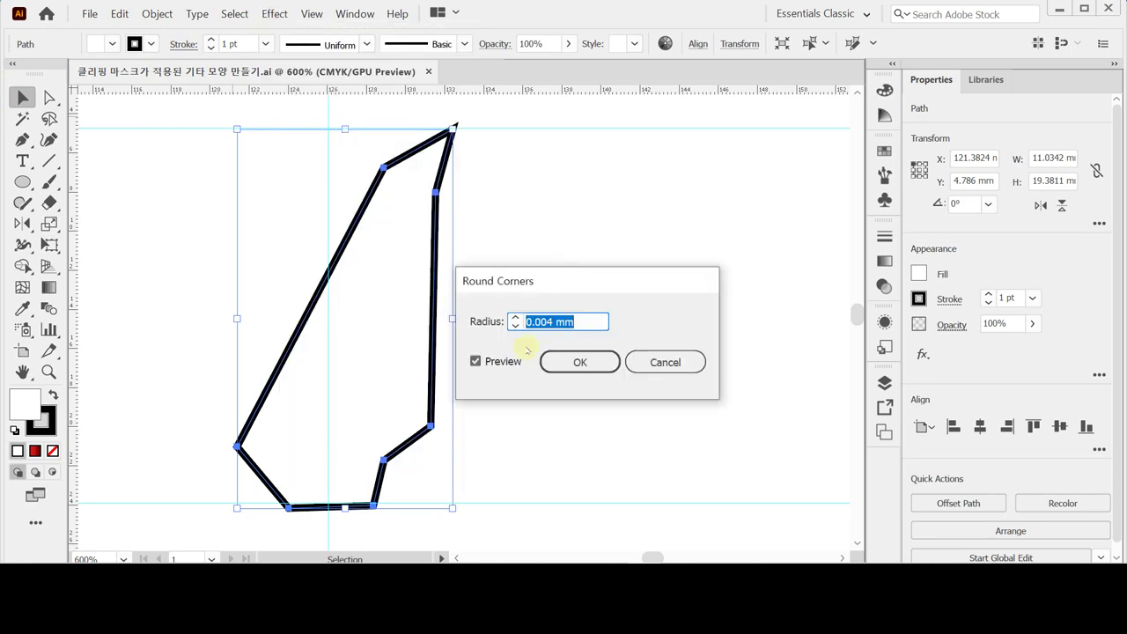
{"action": "type", "text": ".7"}
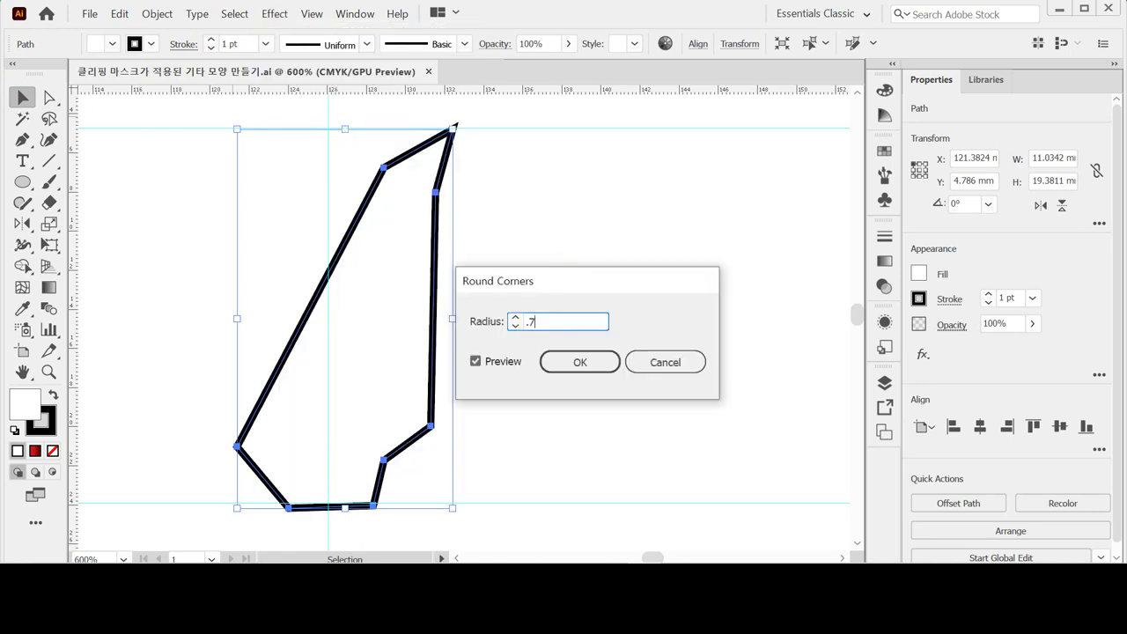
{"action": "key", "text": "Tab"}
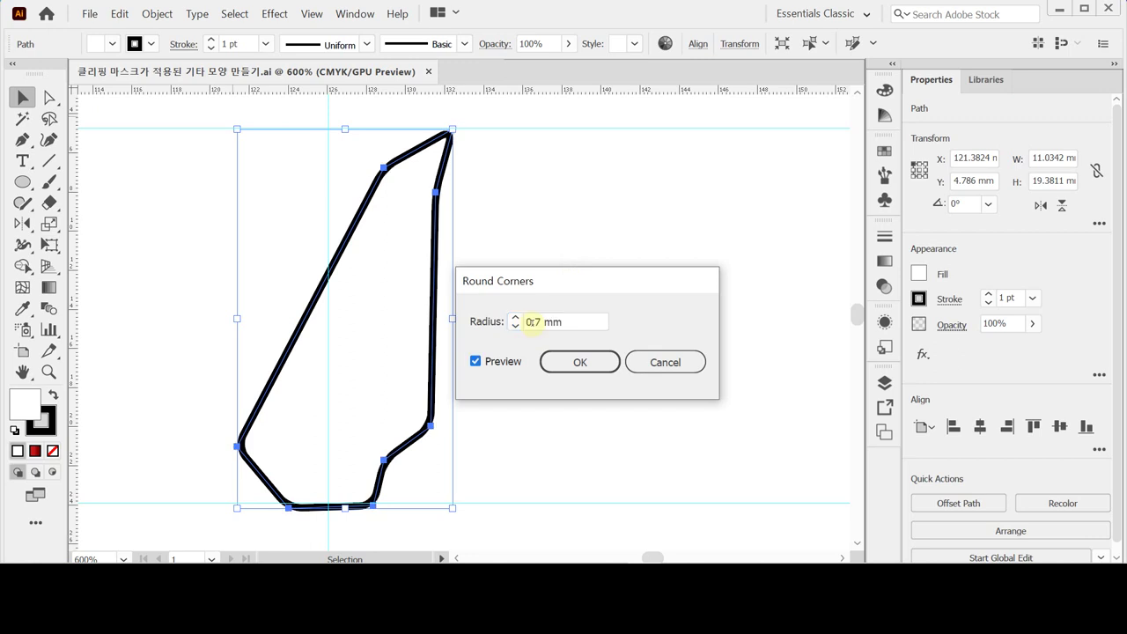
{"action": "key", "text": "Return"}
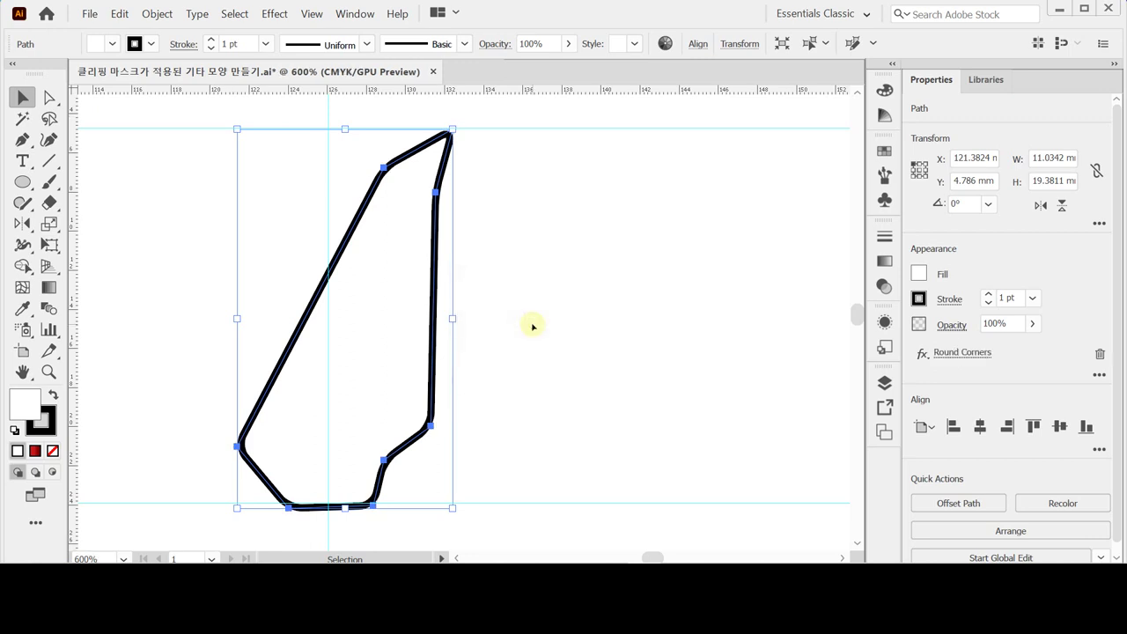
Expand the rounded headstock outline's appearance and ungroup it, and undo everything back to the sharp-cornered path
{"action": "left_click", "coordinate": [156, 14]}
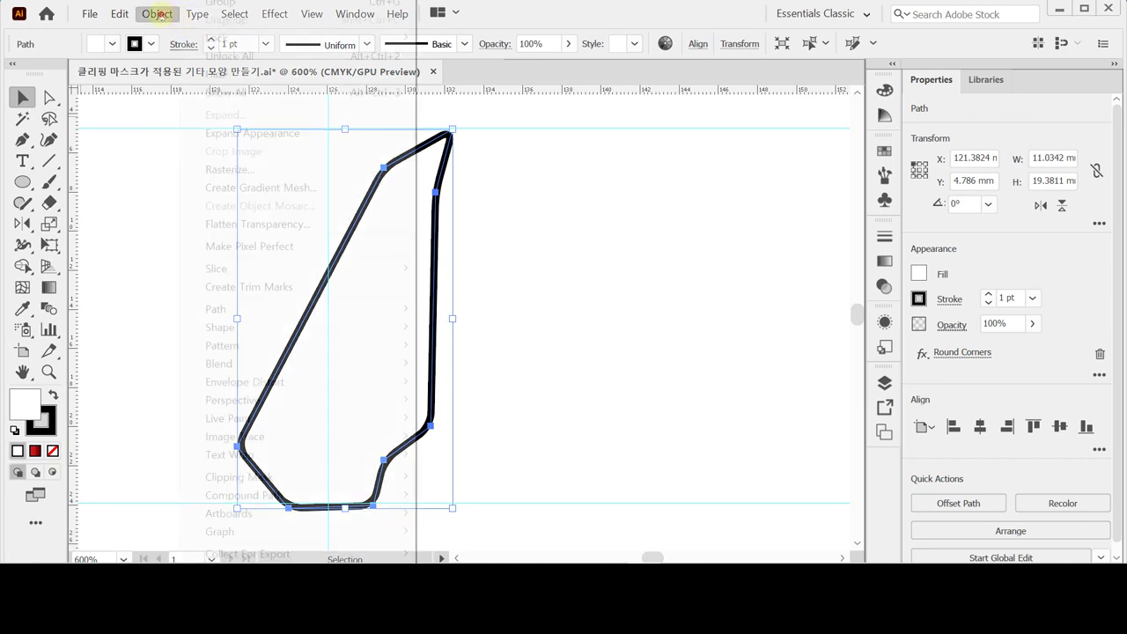
{"action": "left_click", "coordinate": [221, 133]}
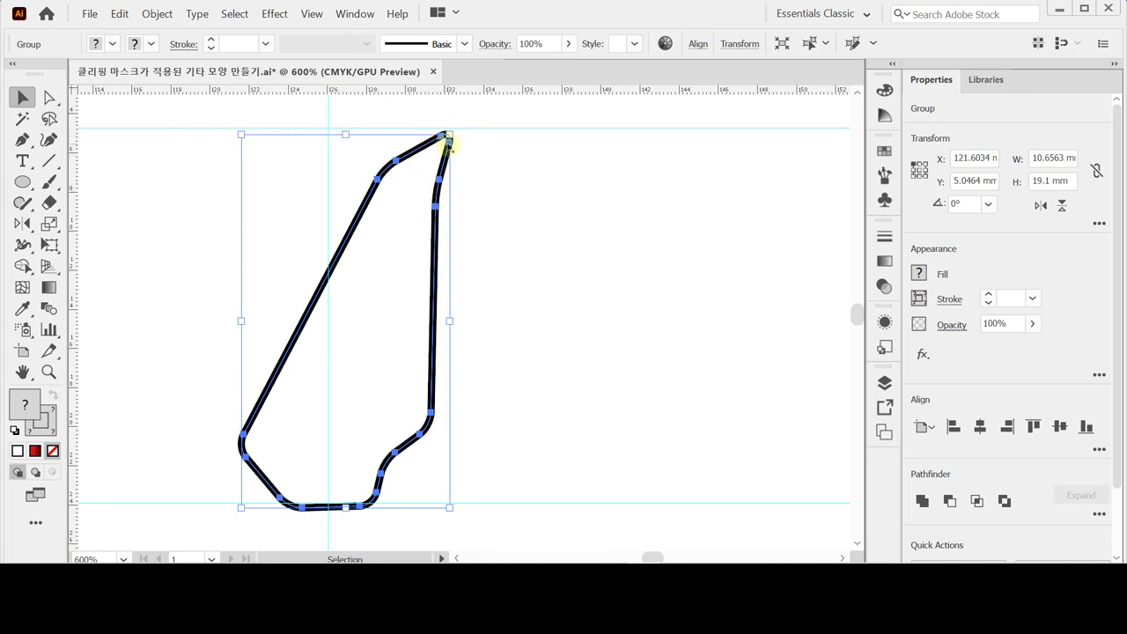
{"action": "key", "text": "ctrl+shift+g"}
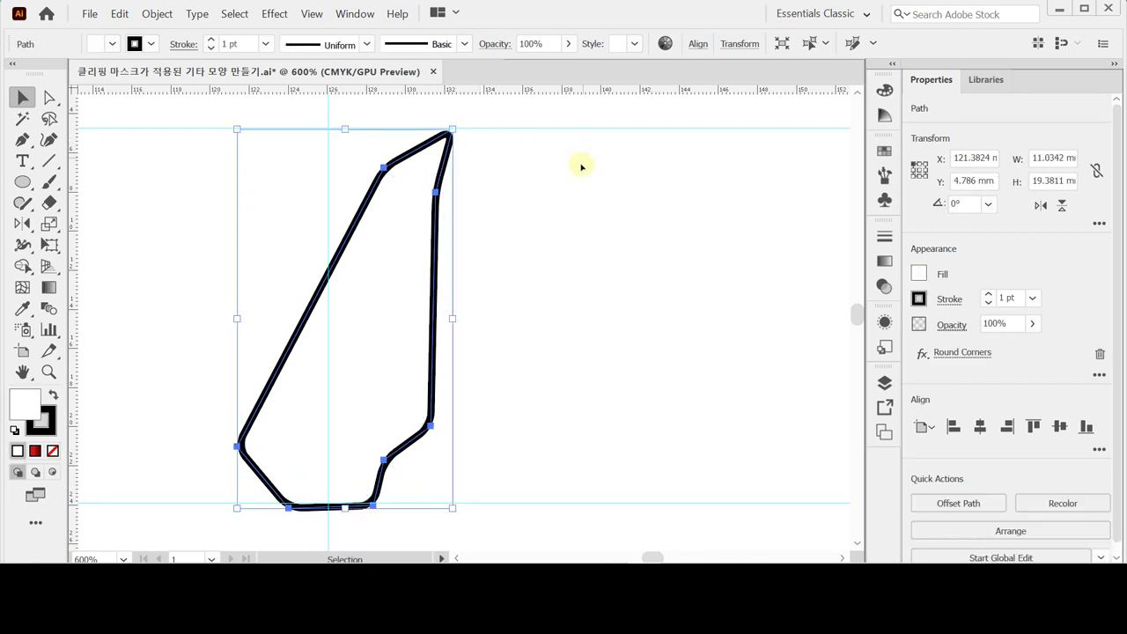
{"action": "key", "text": "ctrl+z"}
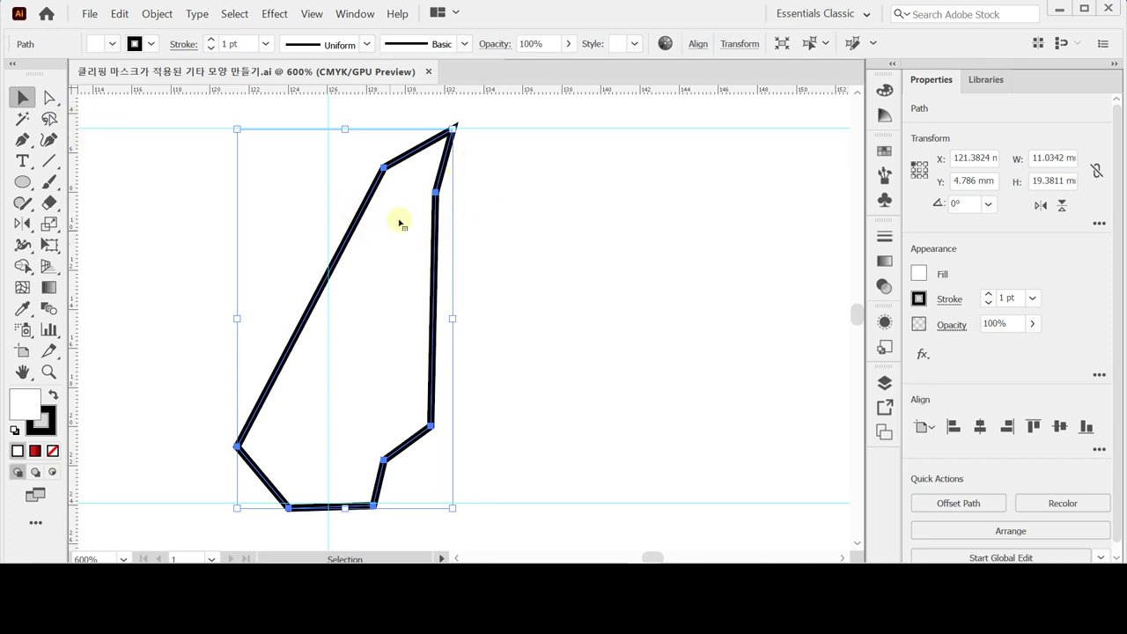
Round the headstock outline's upper corners slightly with the live corner widgets, giving the pointed tip a larger radius
{"action": "key", "text": "ctrl"}
{"action": "key", "text": "ctrl"}
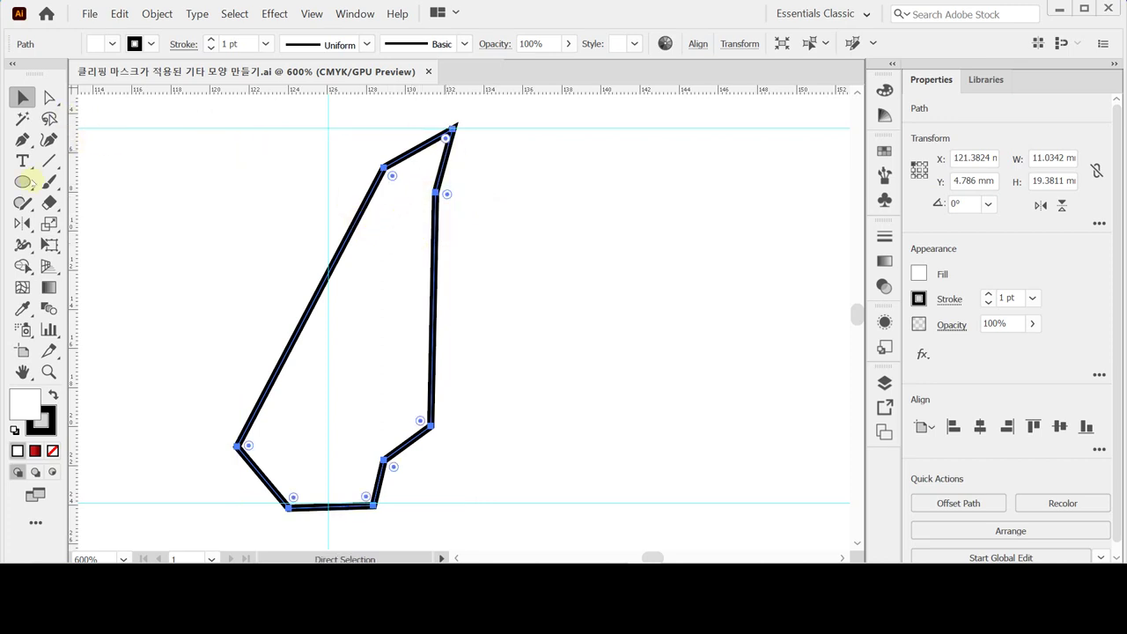
{"action": "key", "text": "ctrl"}
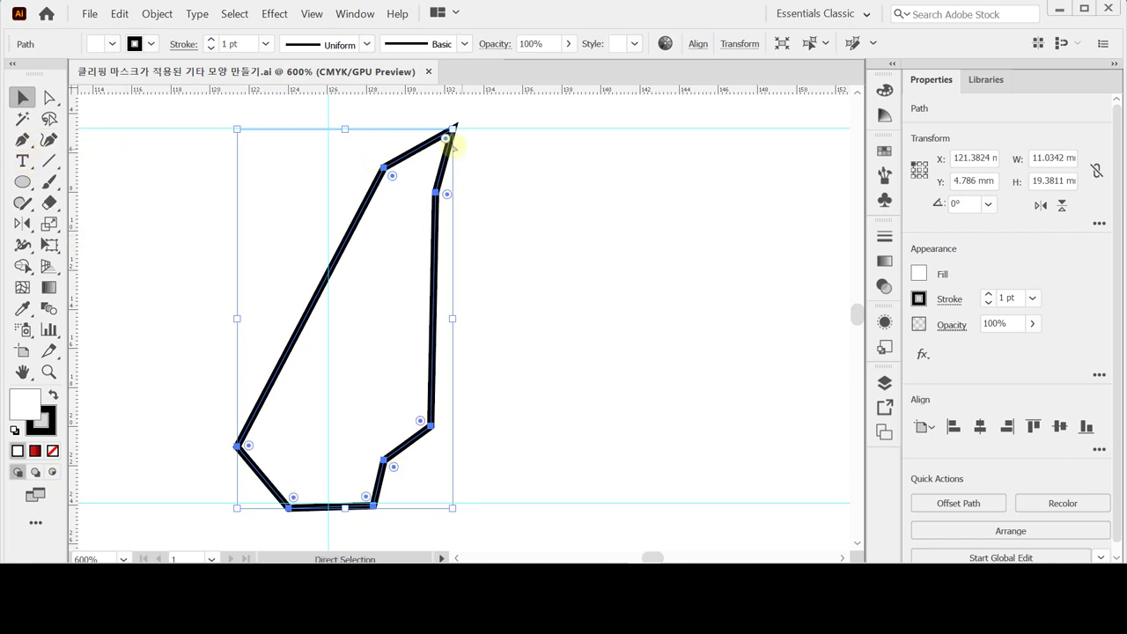
{"action": "left_click", "coordinate": [458, 214], "text": "ctrl"}
{"action": "left_click", "coordinate": [482, 268], "text": "ctrl"}
{"action": "left_click", "coordinate": [455, 337], "text": "ctrl"}
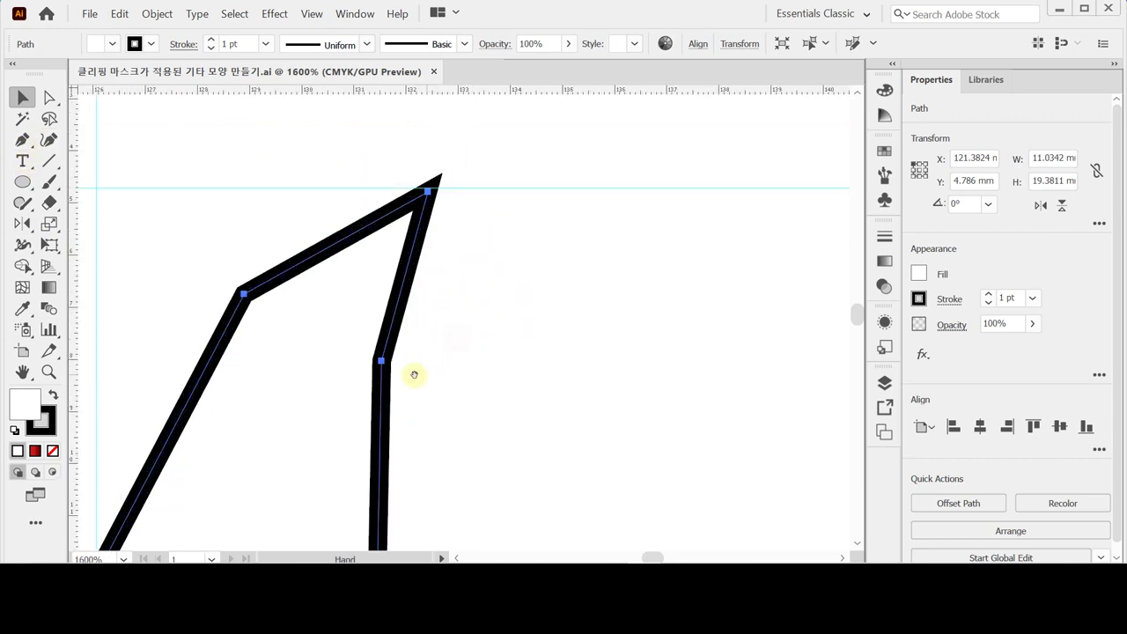
{"action": "left_click", "coordinate": [448, 308], "text": "ctrl"}
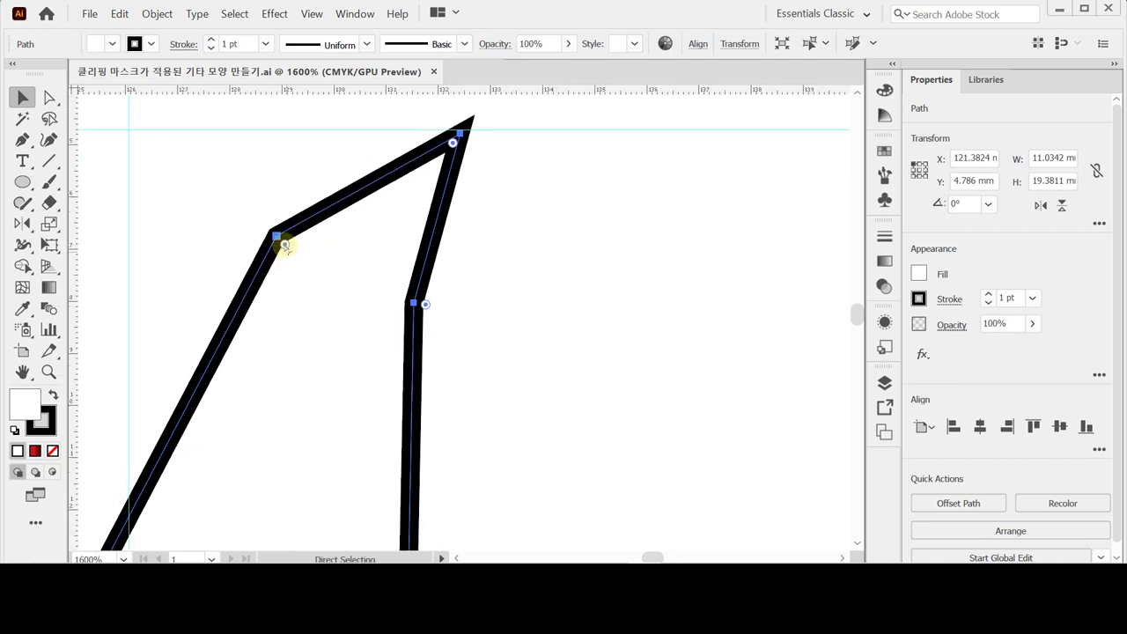
{"action": "left_click_drag", "start_coordinate": [285, 245], "coordinate": [285, 249]}
{"action": "left_click_drag", "start_coordinate": [285, 248], "coordinate": [286, 249]}
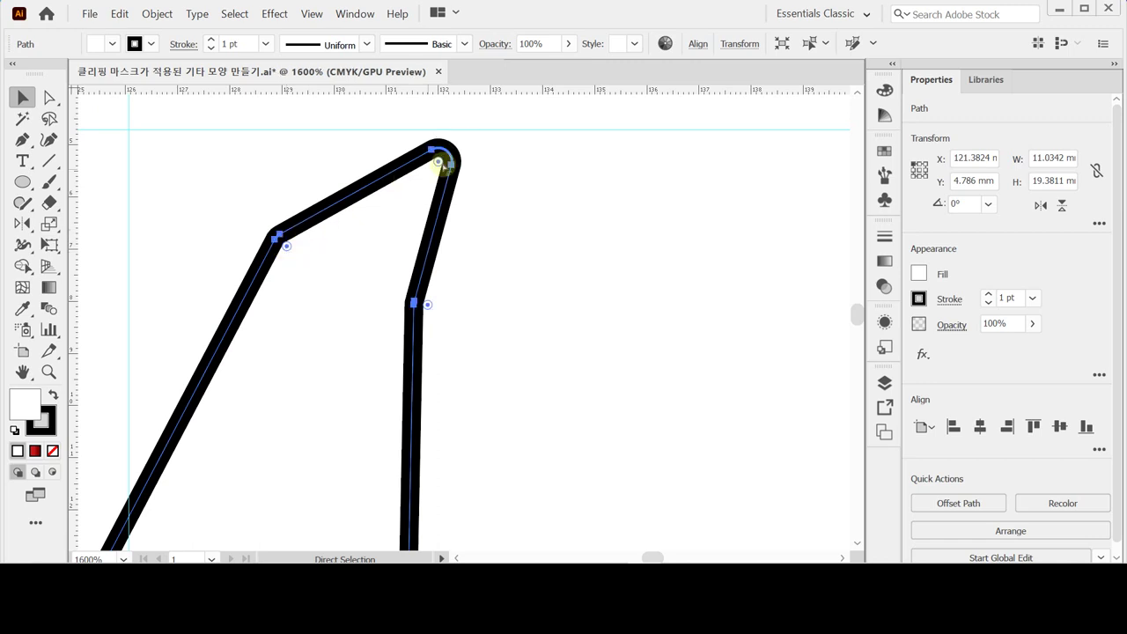
{"action": "left_click_drag", "start_coordinate": [478, 335], "coordinate": [470, 385]}
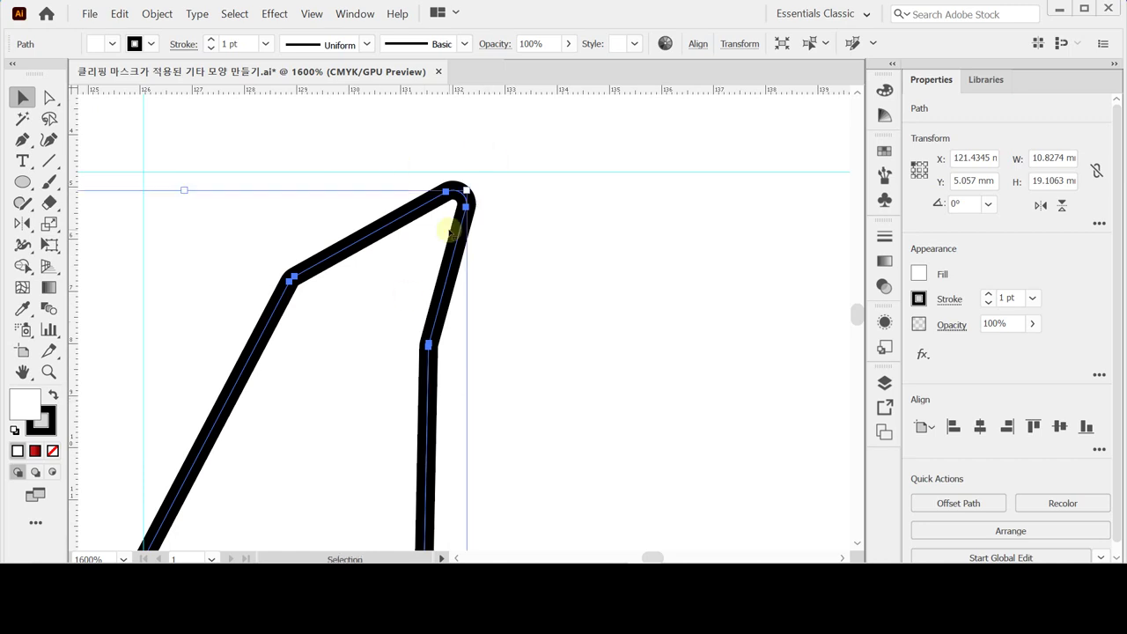
Undo the rounding of the headstock outline's corners and round only its pointed tip with the live corner widget
{"action": "key", "text": "ctrl+z"}
{"action": "key", "text": "ctrl+z"}
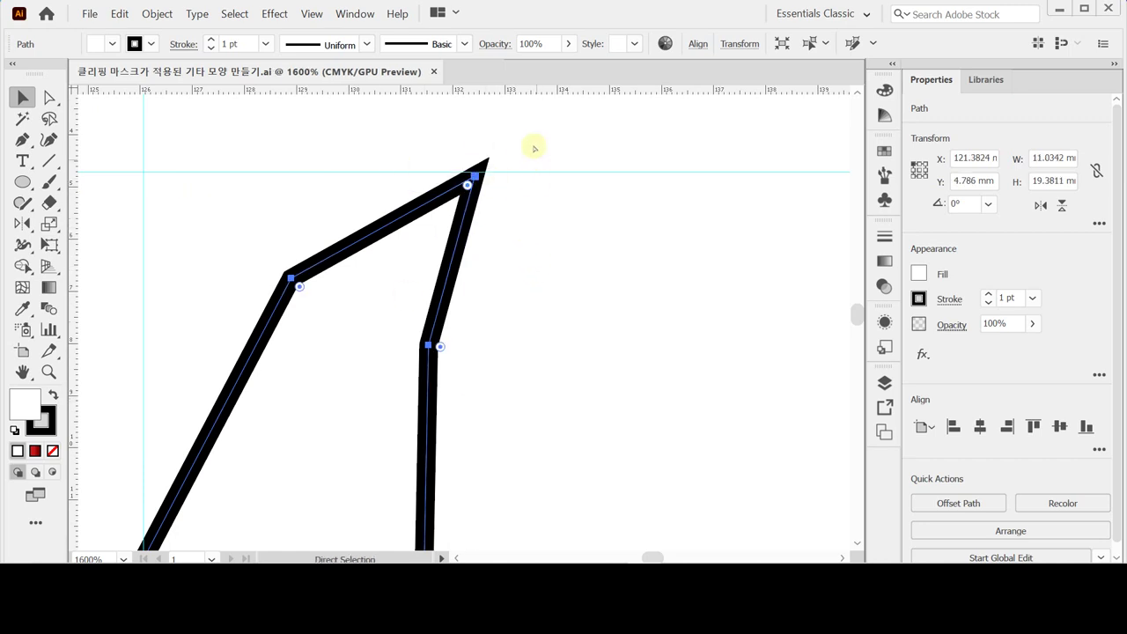
{"action": "left_click", "coordinate": [396, 126]}
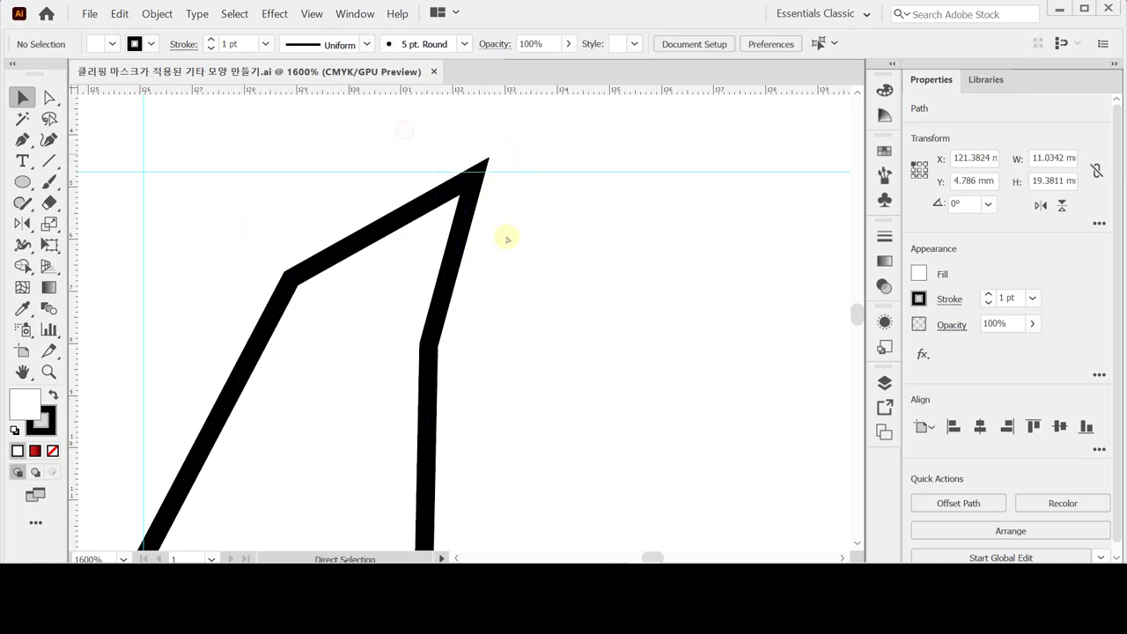
{"action": "left_click_drag", "start_coordinate": [403, 120], "coordinate": [510, 226]}
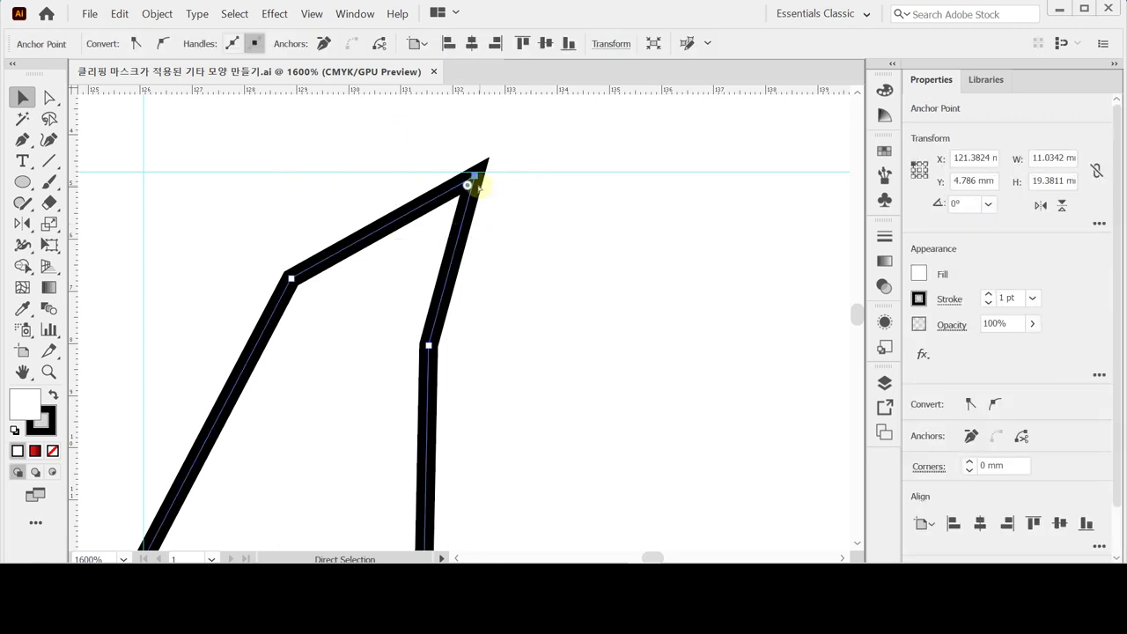
{"action": "left_click_drag", "start_coordinate": [468, 186], "coordinate": [493, 193]}
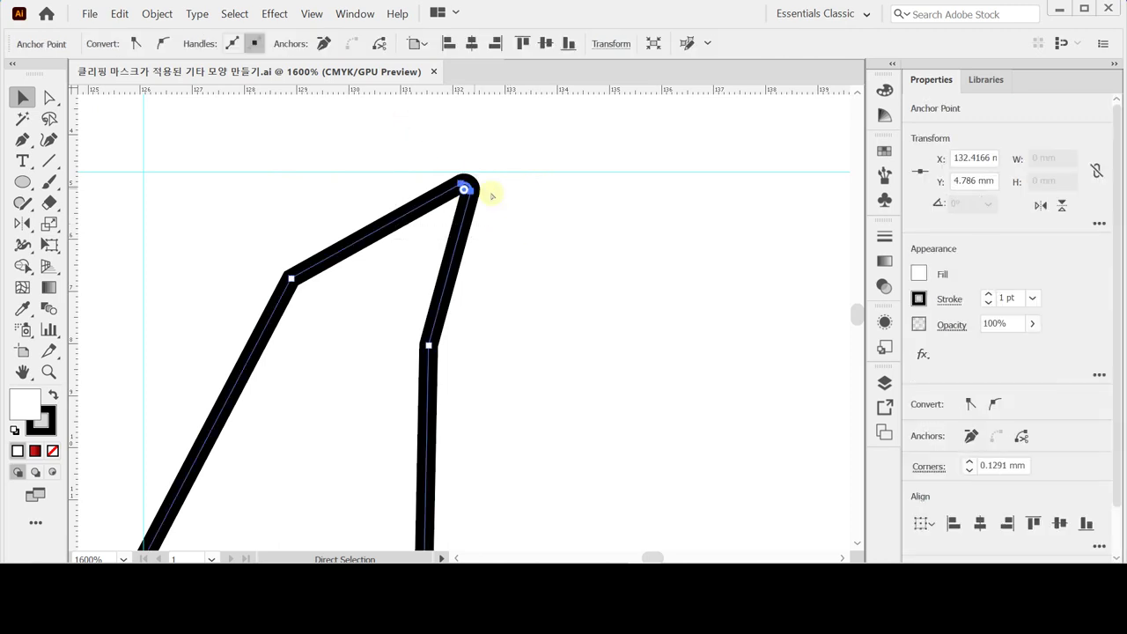
Try rounding the headstock's upper-left corner to 0.4229 mm with its live corner widget, and undo both the corner and tip rounding
{"action": "left_click", "coordinate": [306, 299]}
{"action": "left_click", "coordinate": [299, 288]}
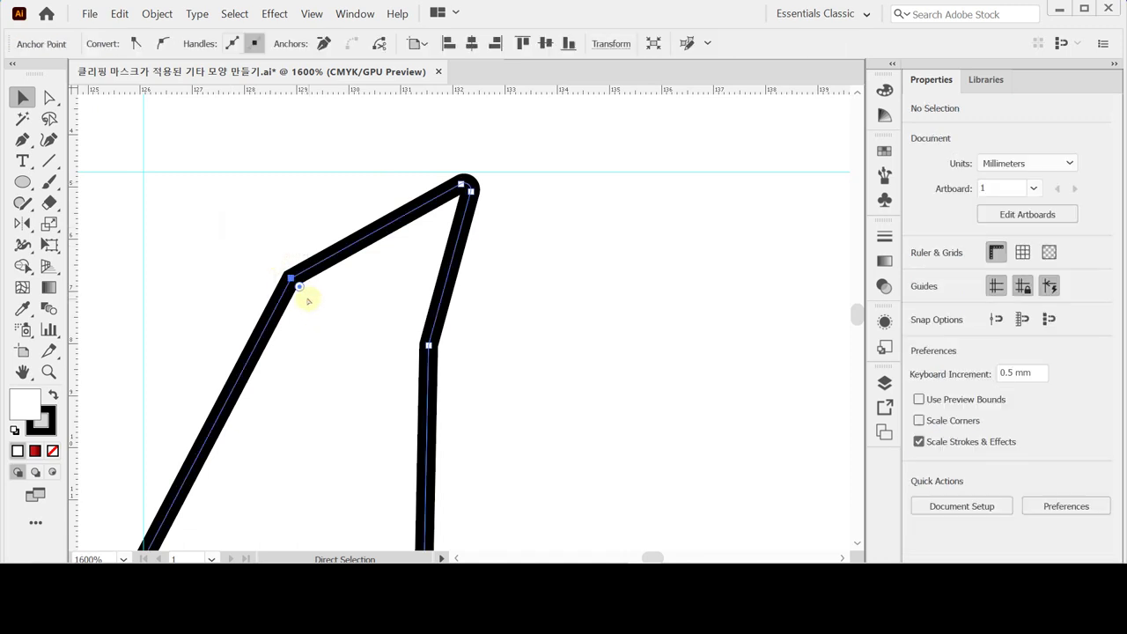
{"action": "left_click_drag", "start_coordinate": [299, 289], "coordinate": [306, 296]}
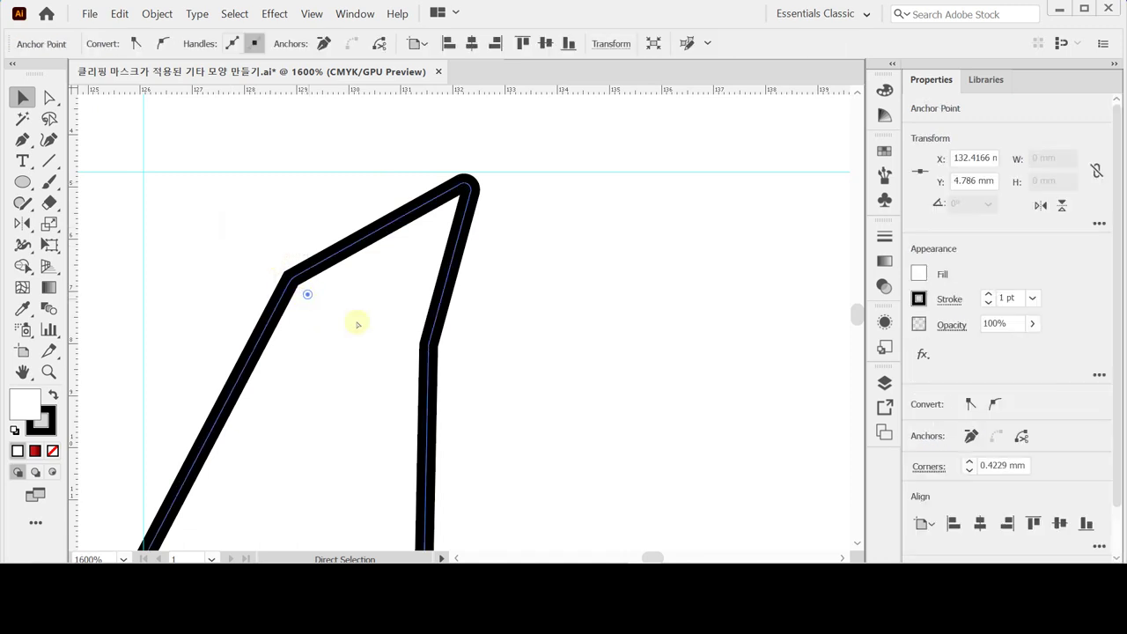
{"action": "key", "text": "ctrl+space"}
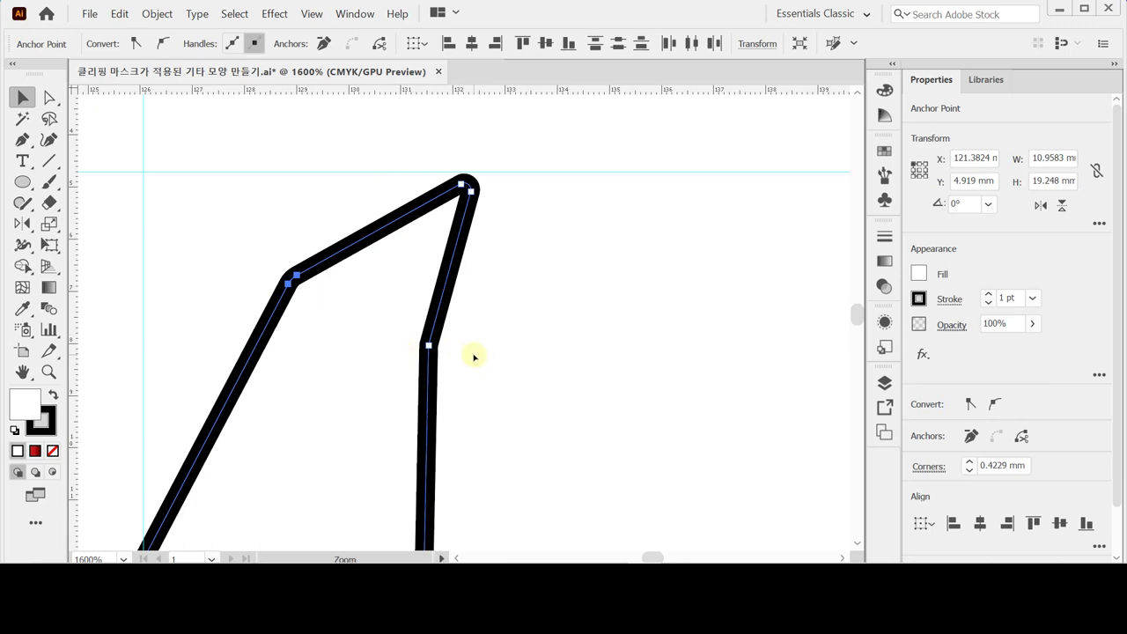
{"action": "key", "text": "ctrl+z"}
{"action": "key", "text": "ctrl+z"}
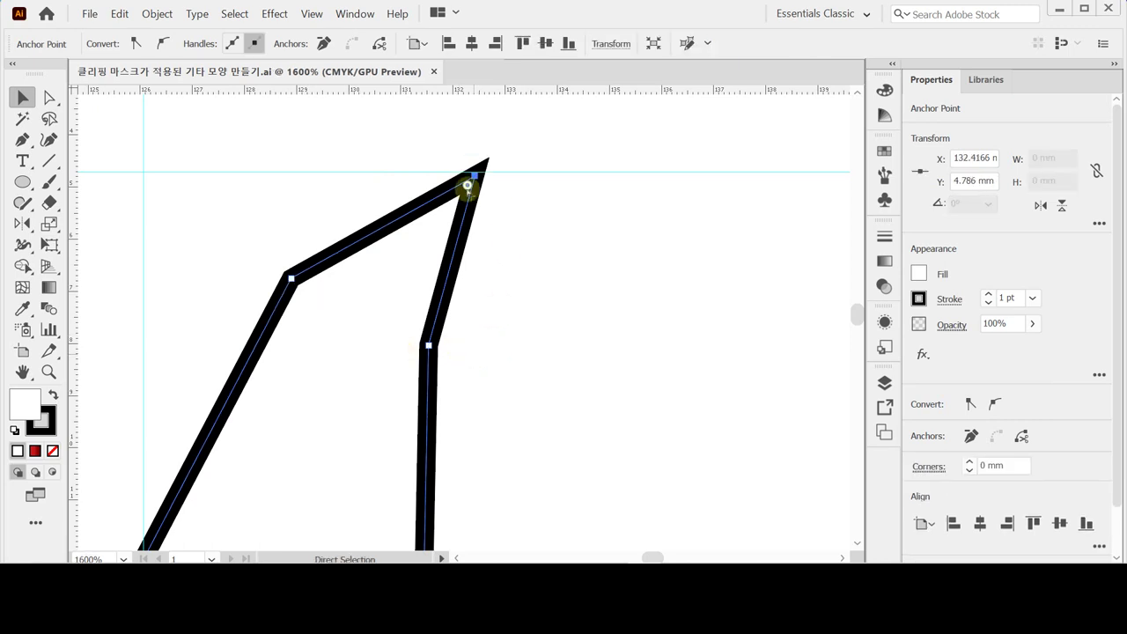
Try slightly rounding all corners of the headstock outline at once with the live corner widgets, check the shape, and undo the rounding
{"action": "left_click_drag", "start_coordinate": [188, 196], "coordinate": [498, 403]}
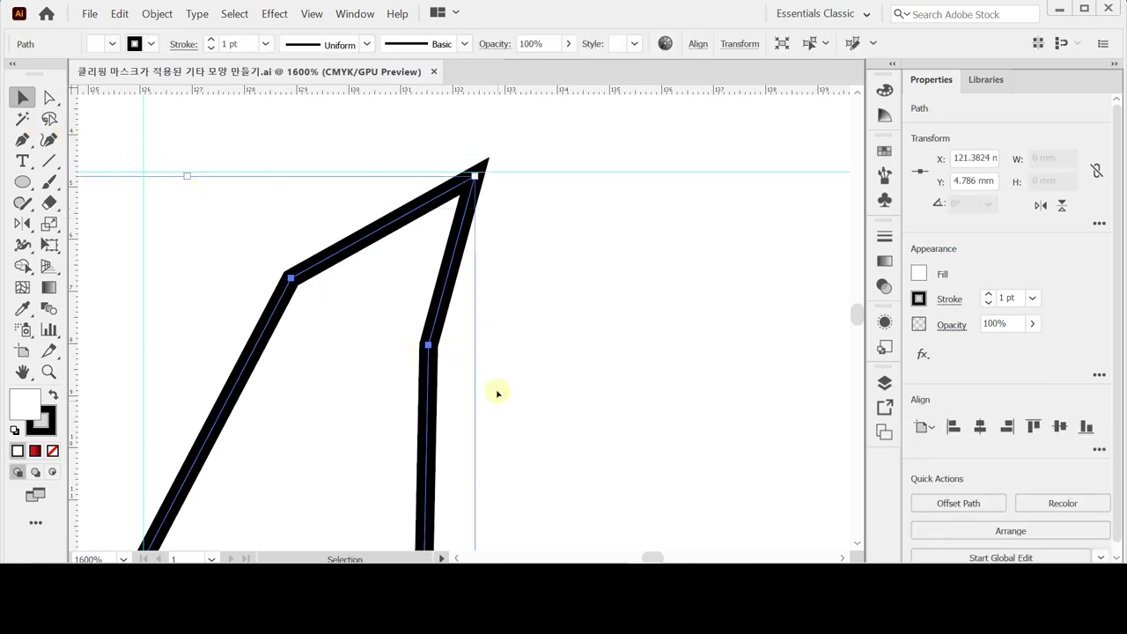
{"action": "left_click", "coordinate": [466, 188]}
{"action": "left_click_drag", "start_coordinate": [466, 188], "coordinate": [467, 189]}
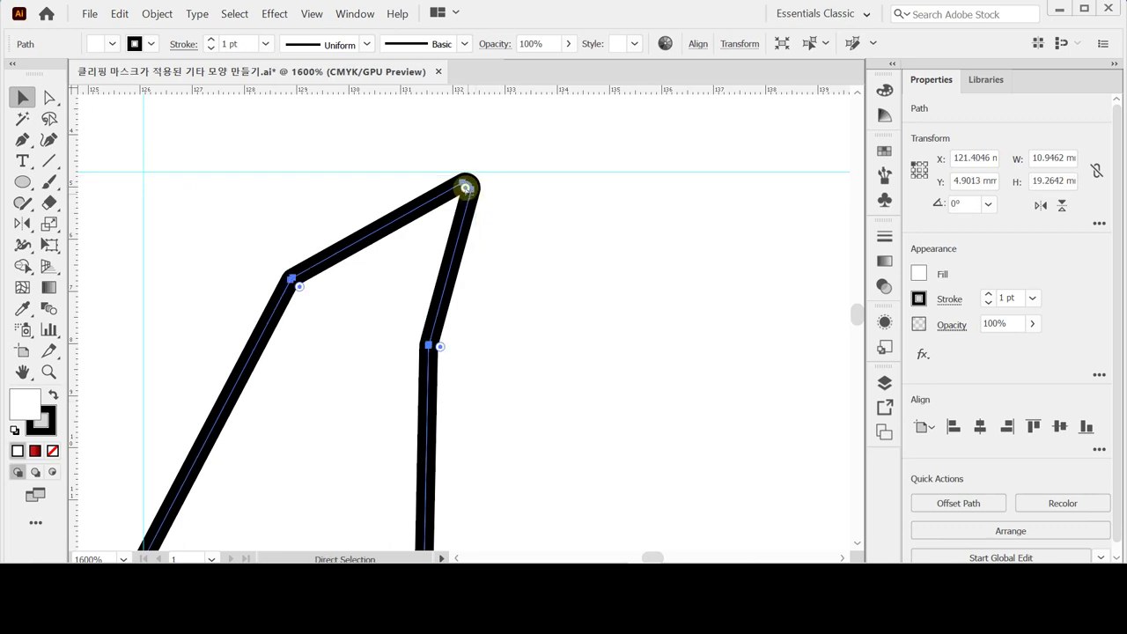
{"action": "mouse_move", "coordinate": [438, 422]}
{"action": "left_mouse_down"}
{"action": "mouse_move", "coordinate": [476, 232]}
{"action": "mouse_move", "coordinate": [584, 226]}
{"action": "mouse_move", "coordinate": [411, 414]}
{"action": "mouse_move", "coordinate": [475, 201]}
{"action": "left_mouse_up"}
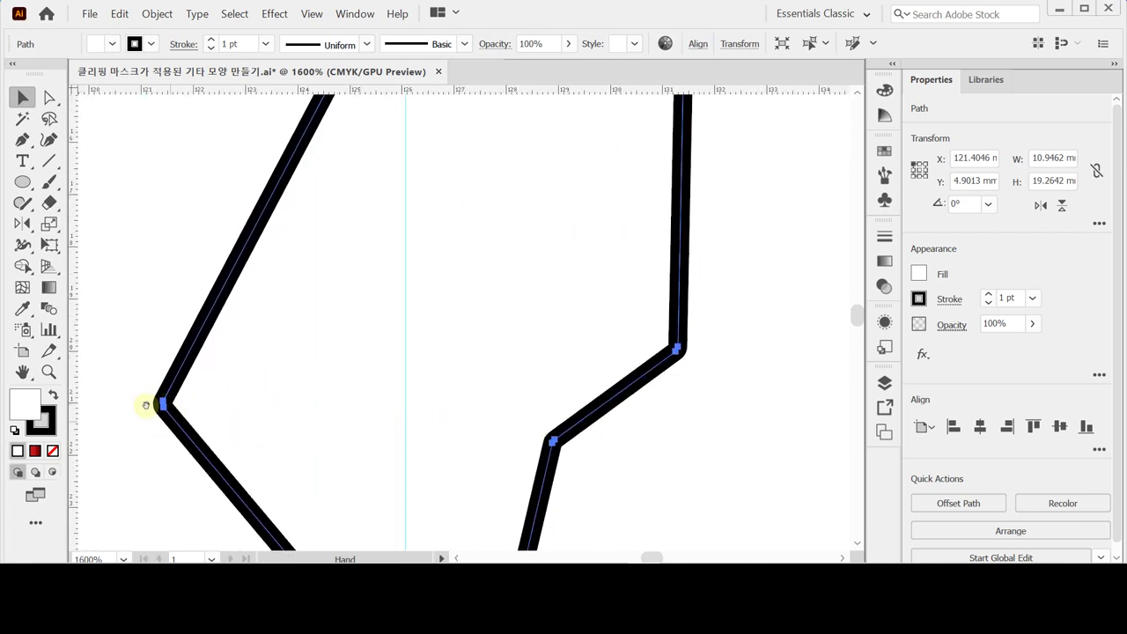
{"action": "left_click", "coordinate": [391, 349], "text": "alt"}
{"action": "left_click", "coordinate": [523, 350], "text": "alt"}
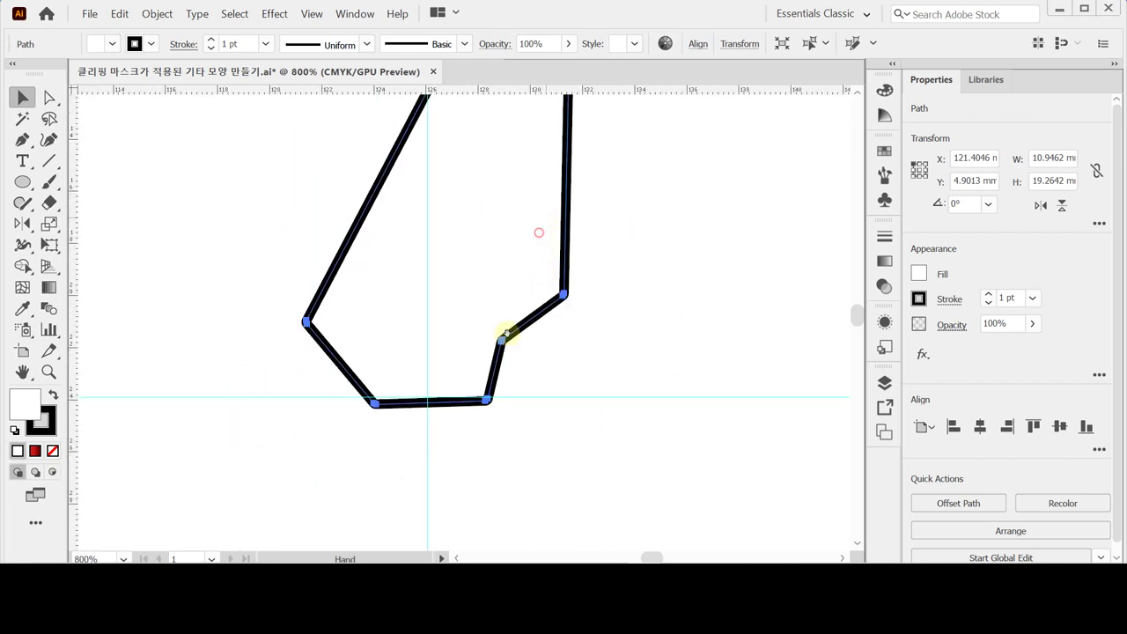
{"action": "left_click_drag", "start_coordinate": [537, 132], "coordinate": [483, 310]}
{"action": "left_click_drag", "start_coordinate": [479, 248], "coordinate": [447, 284]}
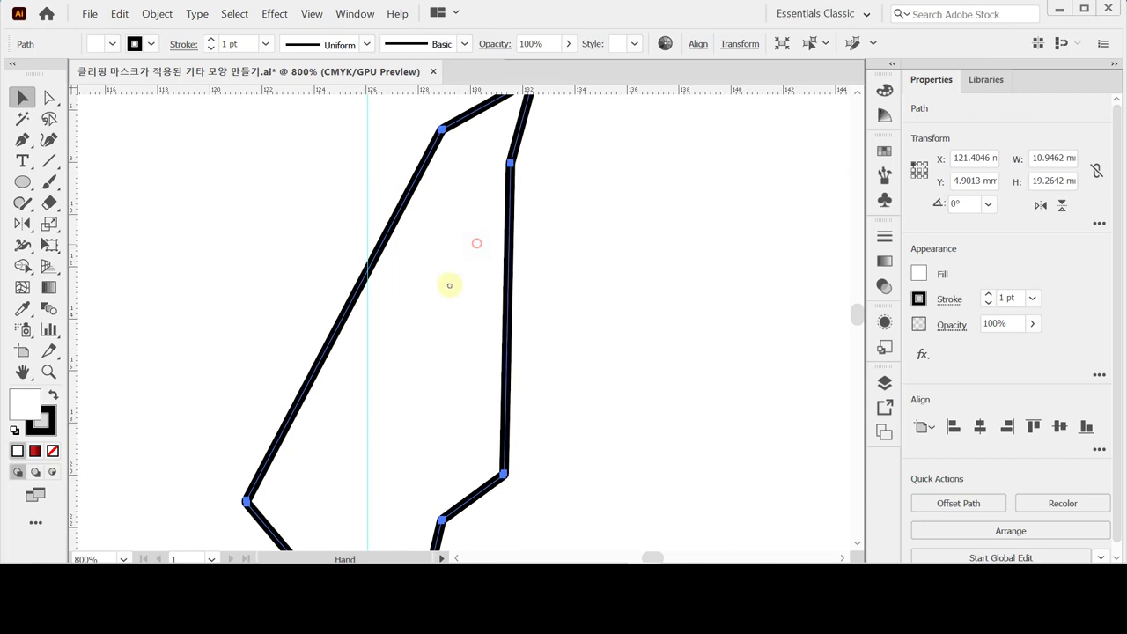
{"action": "left_click", "coordinate": [555, 251]}
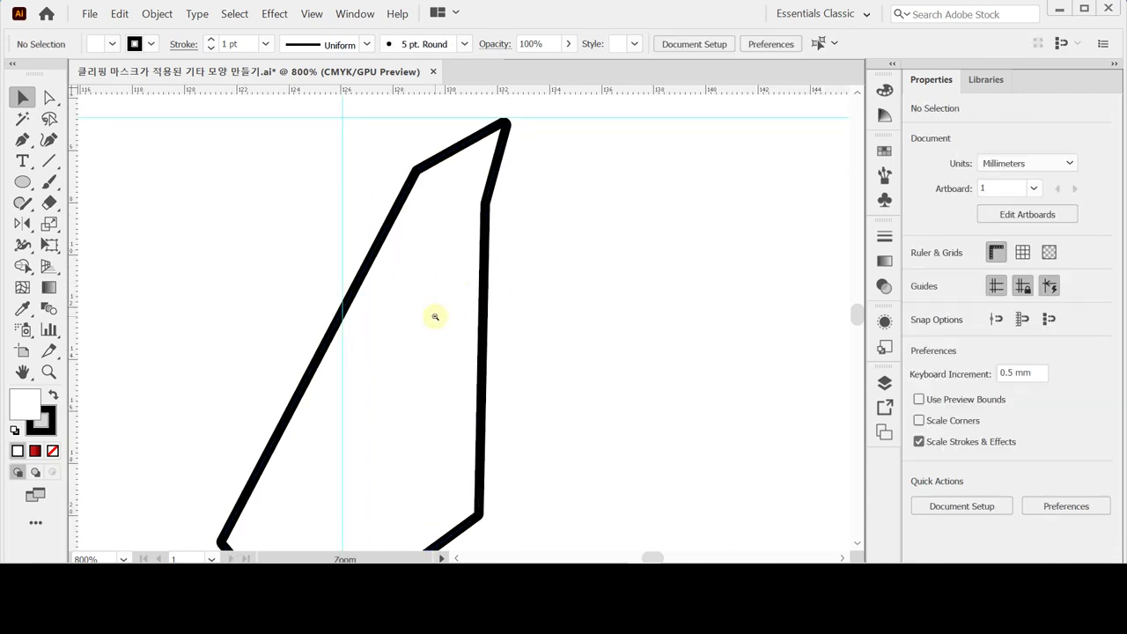
{"action": "left_click", "coordinate": [482, 300]}
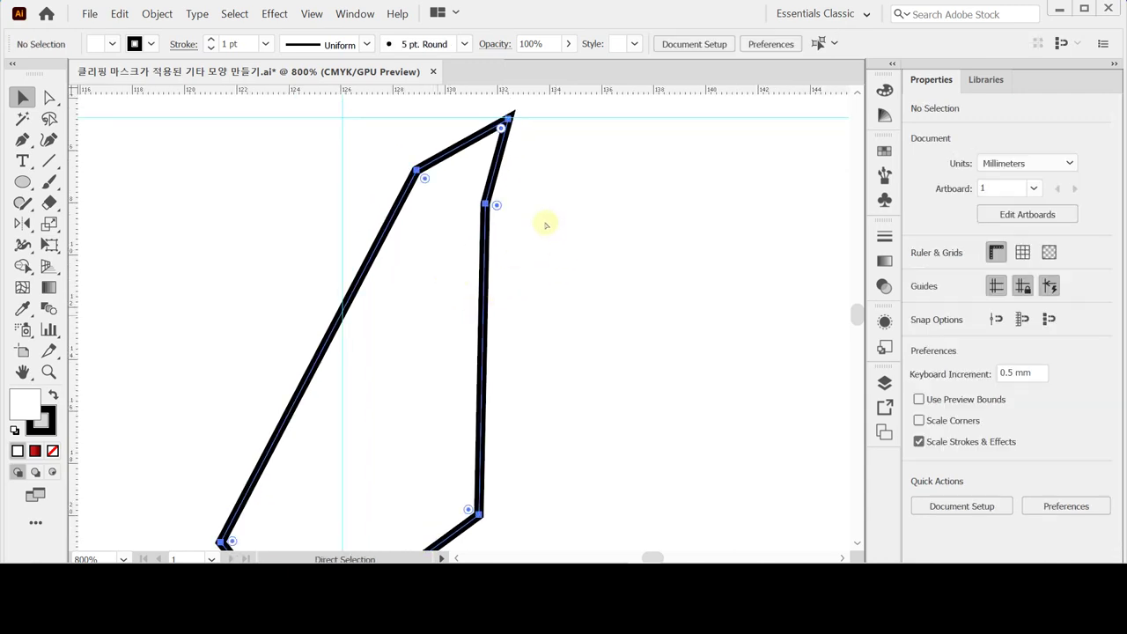
{"action": "key", "text": "ctrl+z"}
{"action": "key", "text": "ctrl+shift+z"}
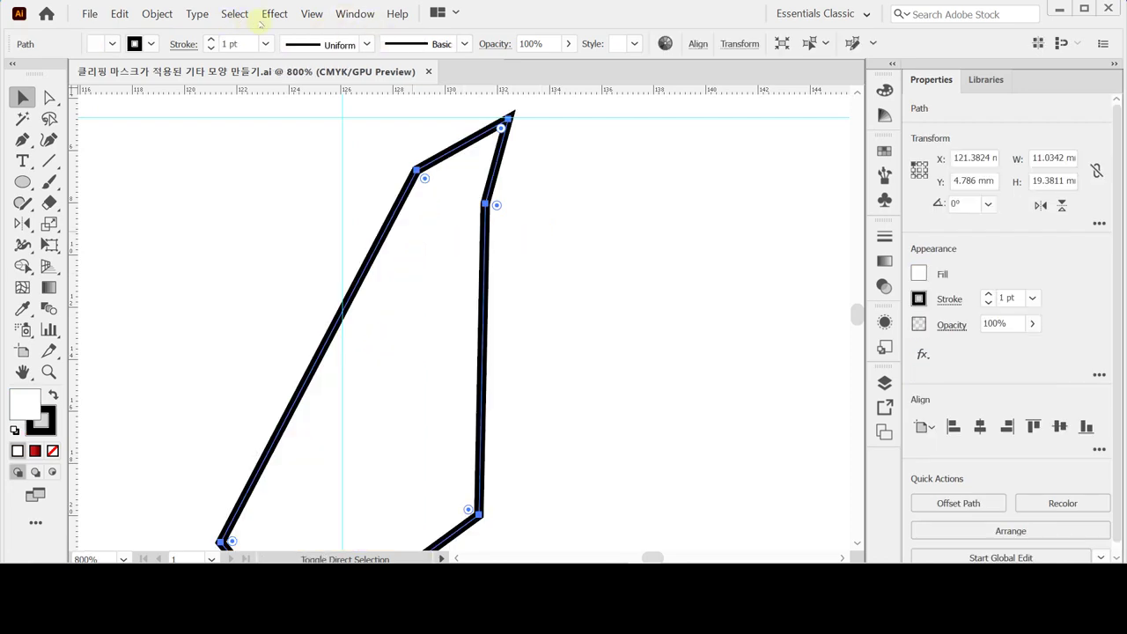
Apply the Round Corners effect with a 0.7 mm radius to the headstock outline and expand its appearance
{"action": "left_click", "coordinate": [273, 13]}
{"action": "mouse_move", "coordinate": [302, 240]}
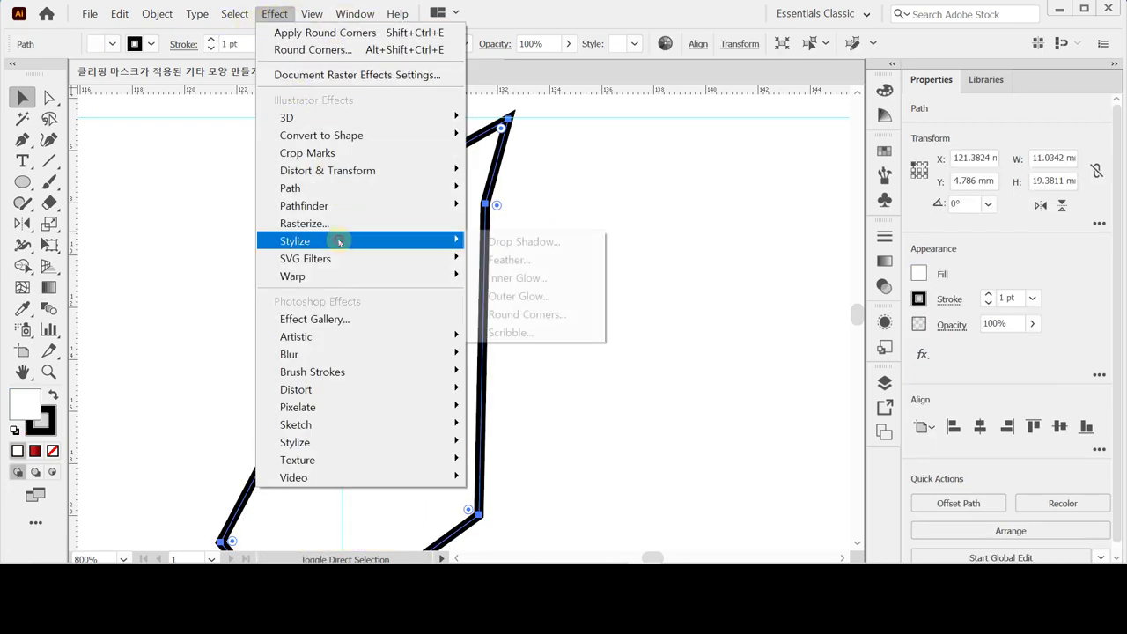
{"action": "left_click", "coordinate": [539, 314]}
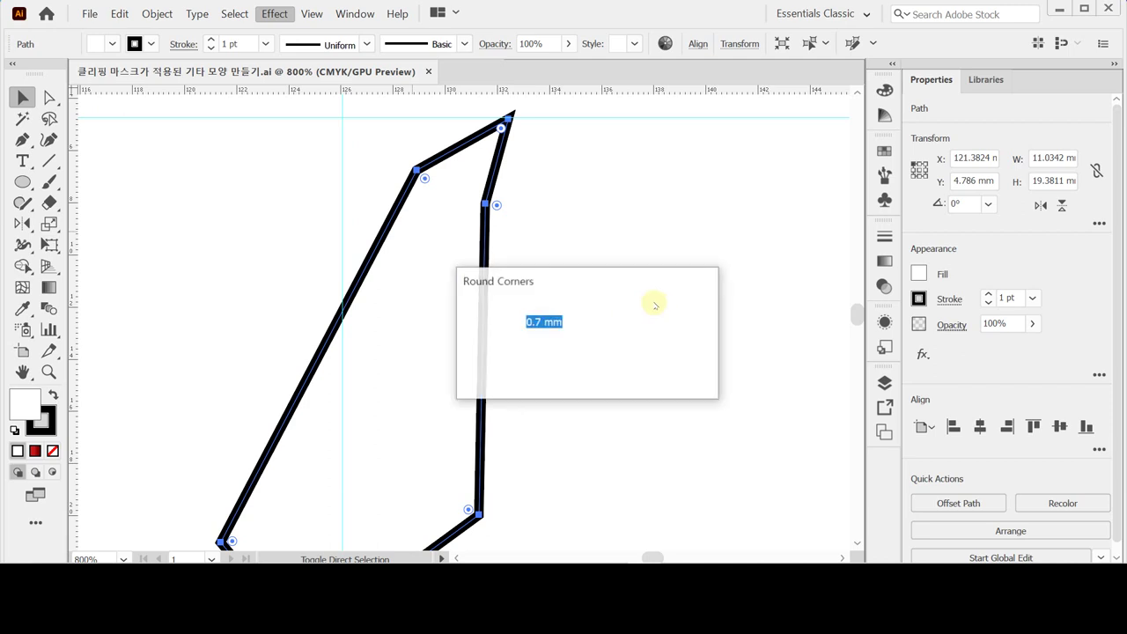
{"action": "left_click", "coordinate": [580, 362]}
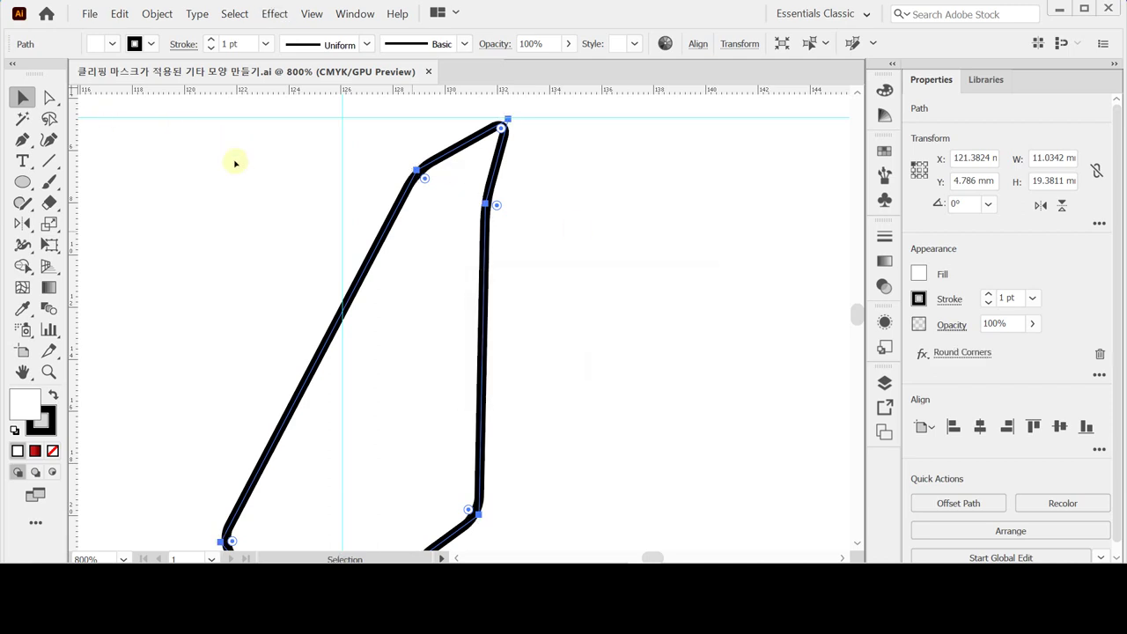
{"action": "left_click", "coordinate": [157, 13]}
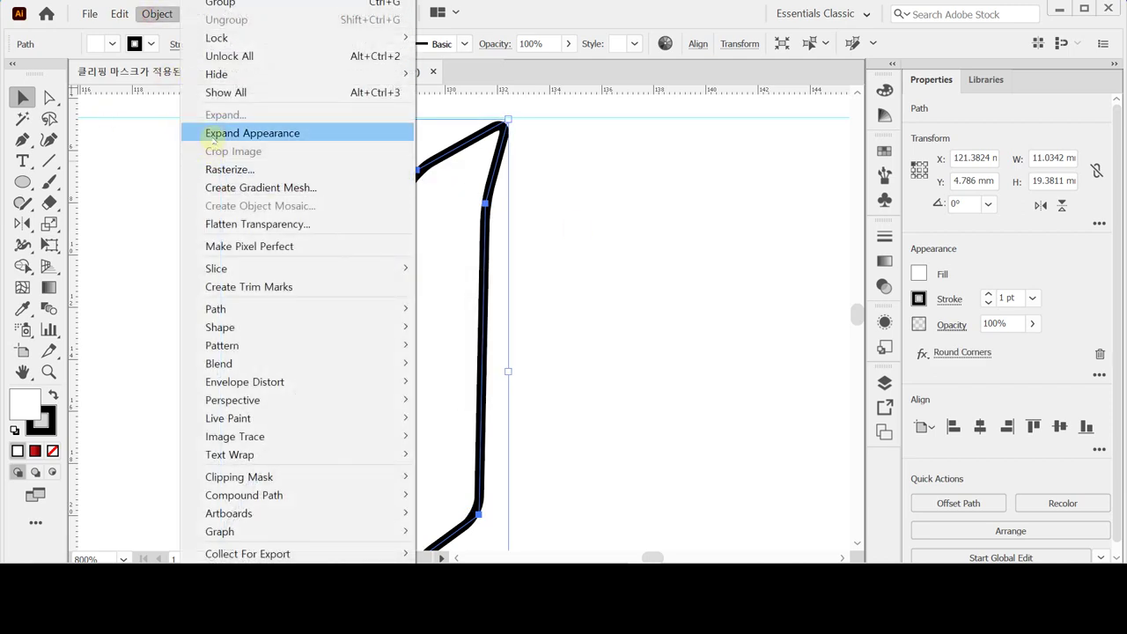
{"action": "left_click", "coordinate": [214, 133]}
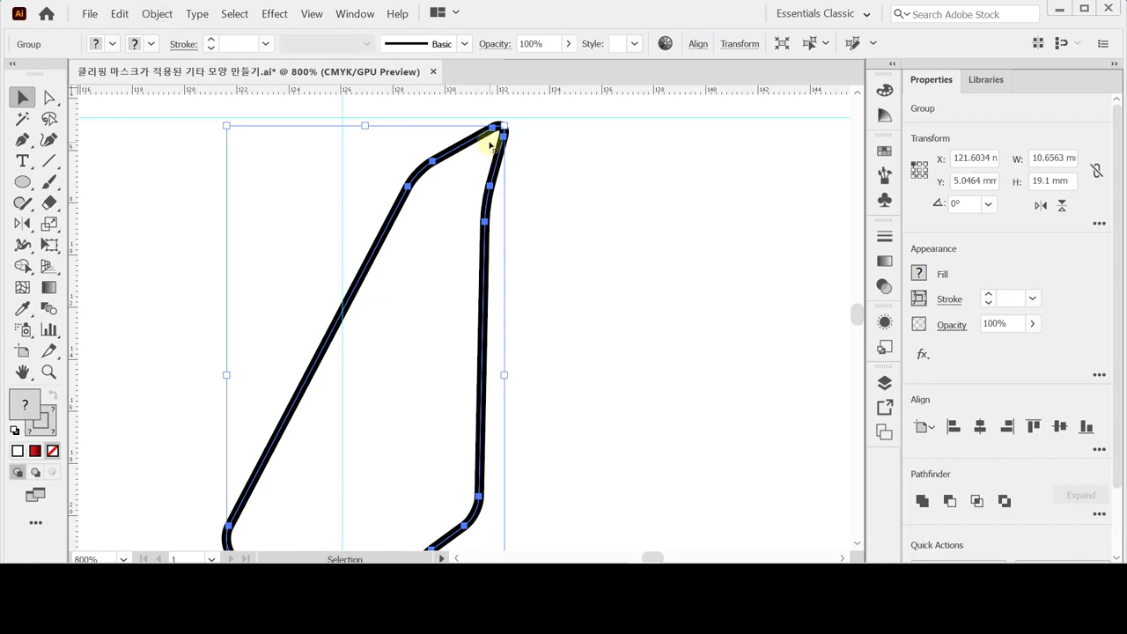
Sample the guitar body's red gradient with the Eyedropper to fill the headstock shape, leaving it without a stroke
{"action": "key", "text": "ctrl+space"}
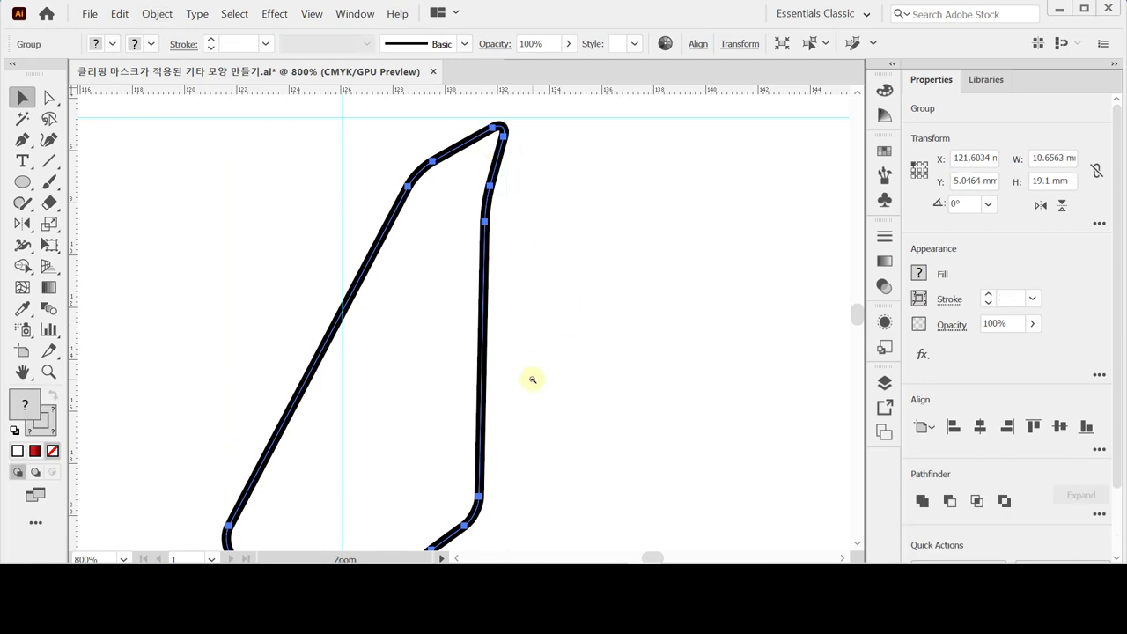
{"action": "left_click", "coordinate": [556, 389], "text": "alt"}
{"action": "left_click", "coordinate": [493, 400], "text": "alt"}
{"action": "left_click", "coordinate": [467, 398], "text": "alt"}
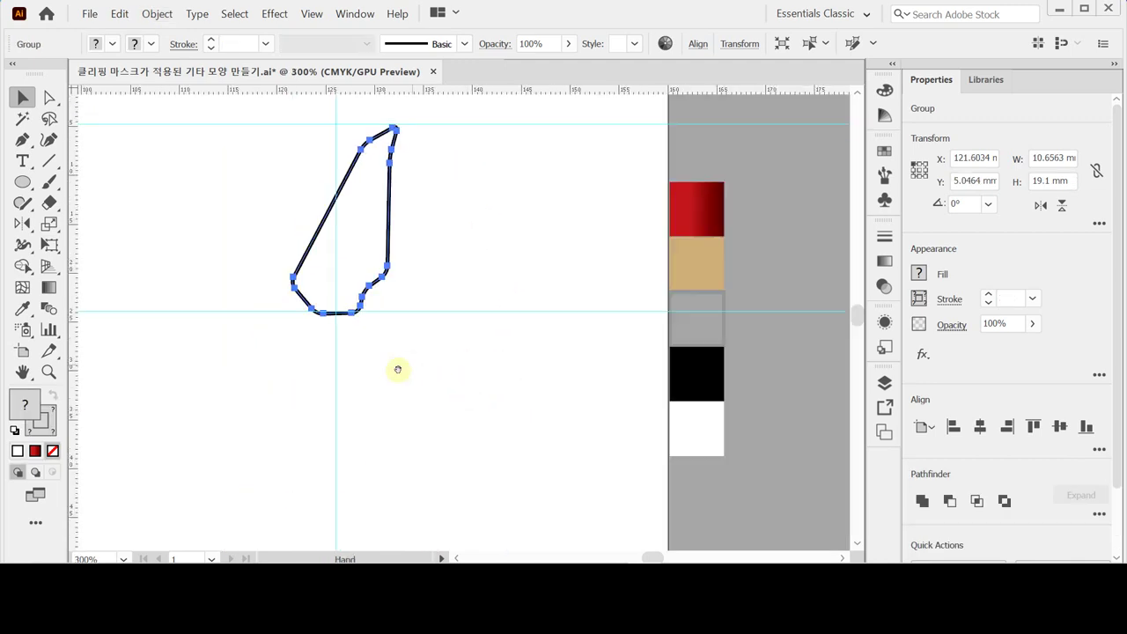
{"action": "left_click", "coordinate": [435, 314], "text": "alt"}
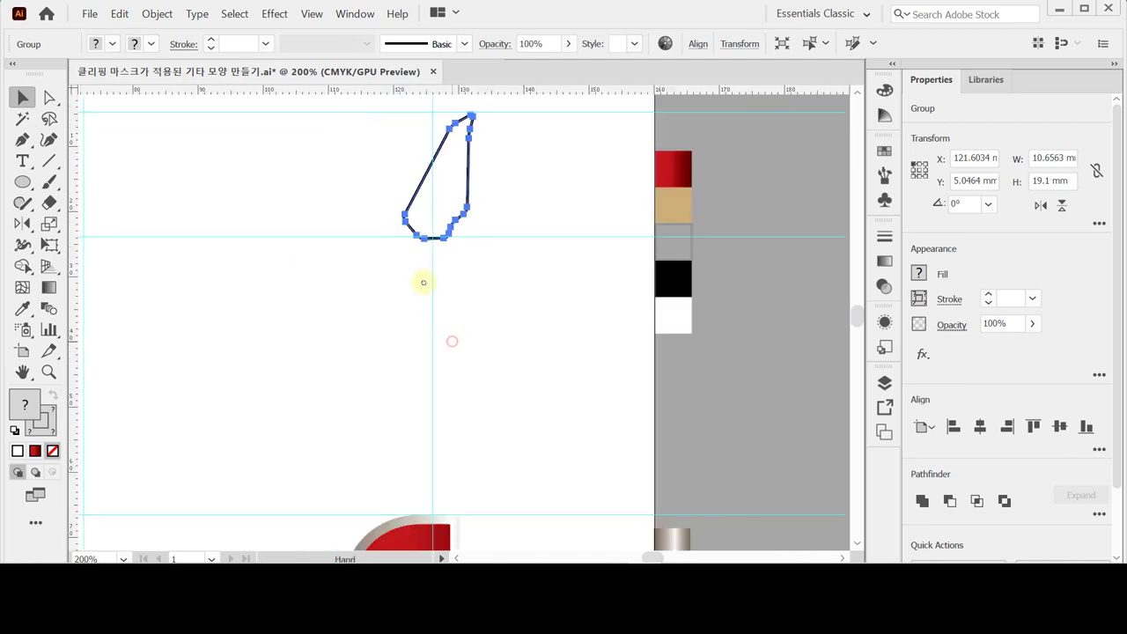
{"action": "left_click_drag", "start_coordinate": [423, 282], "coordinate": [417, 302]}
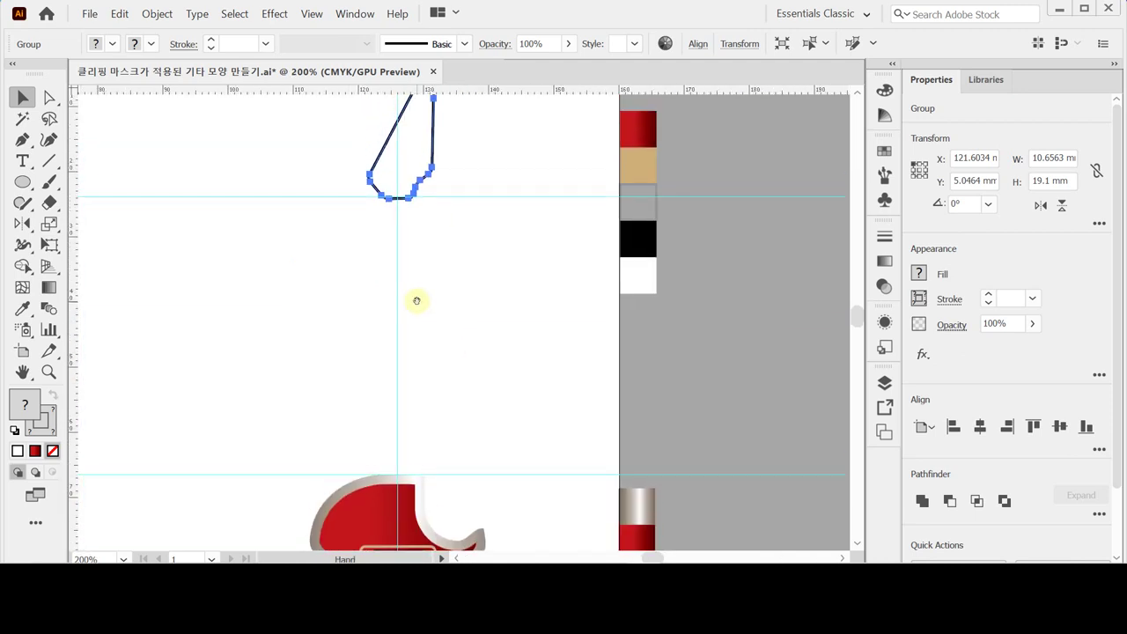
{"action": "left_click", "coordinate": [22, 308]}
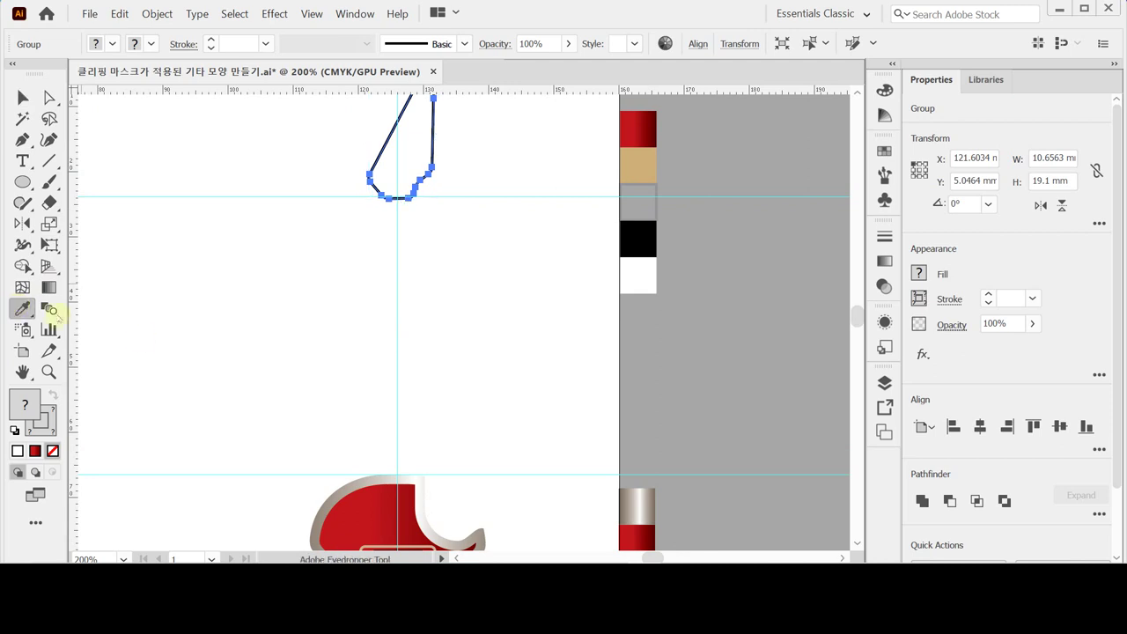
{"action": "left_click", "coordinate": [385, 498]}
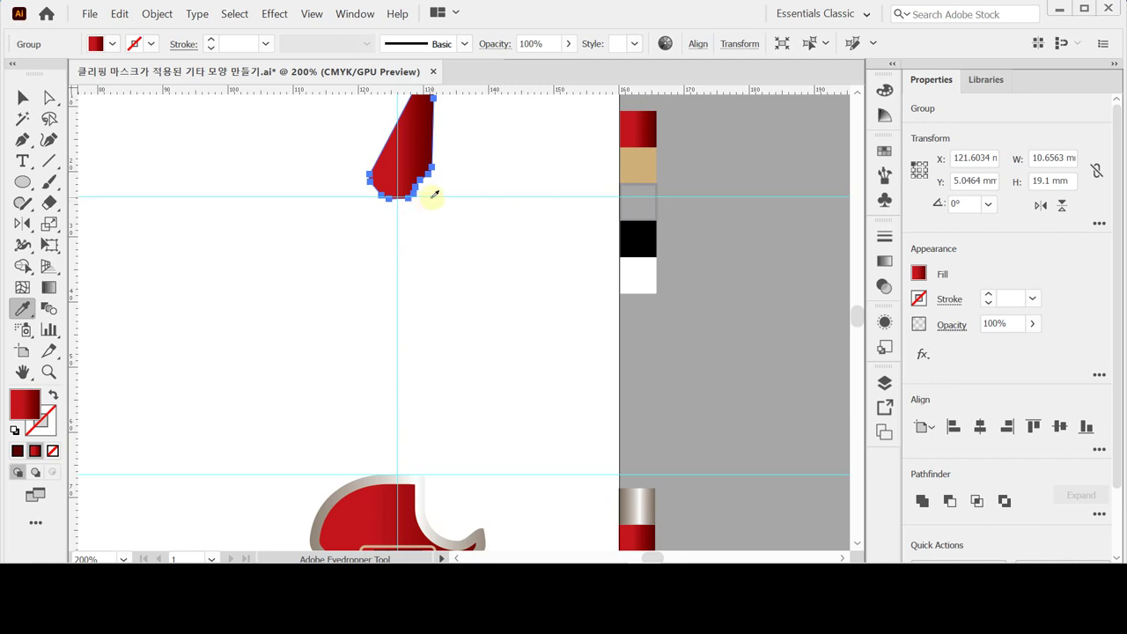
Save the document and deselect the red headstock shape
{"action": "key", "text": "ctrl"}
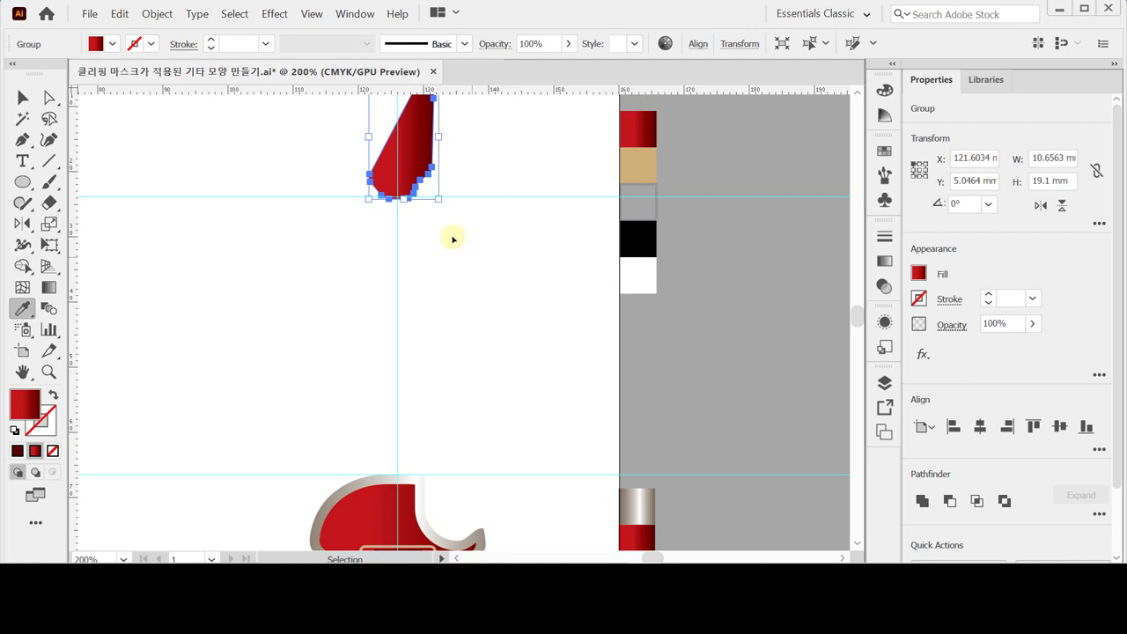
{"action": "left_click", "coordinate": [365, 242], "text": "ctrl"}
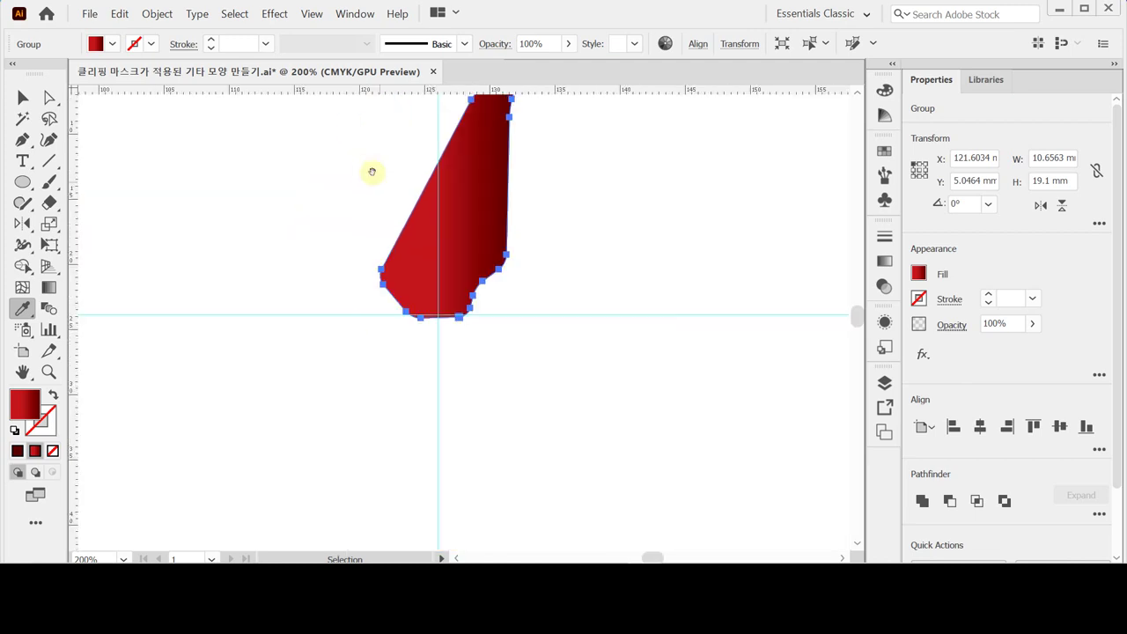
{"action": "key", "text": "ctrl+s"}
{"action": "scroll", "coordinate": [389, 220], "scroll_direction": "up", "scroll_amount": 1}
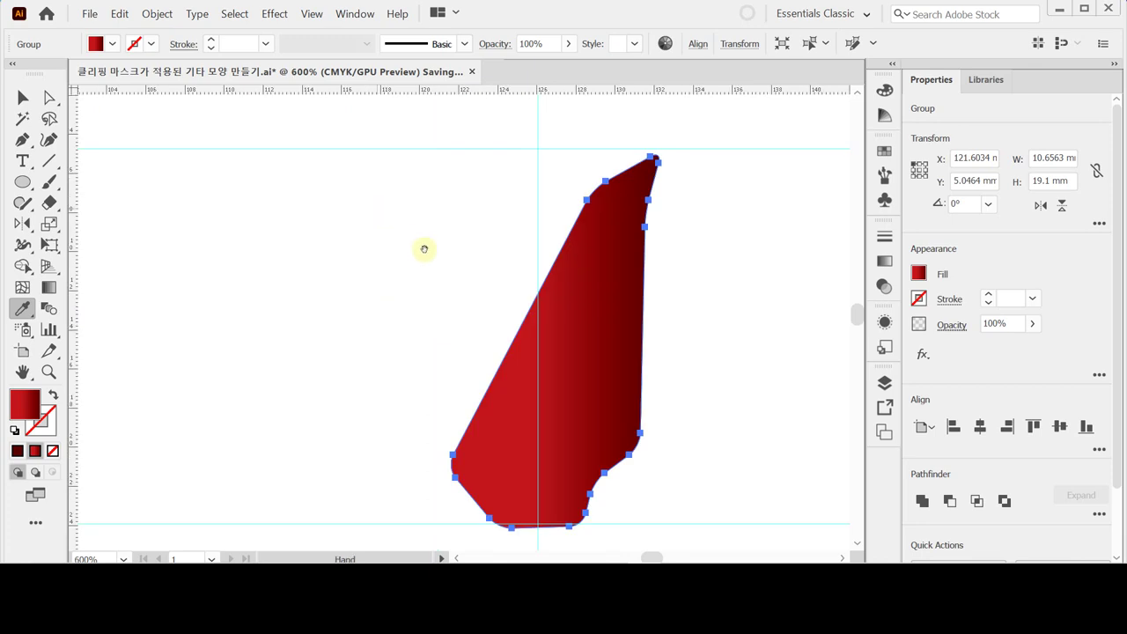
{"action": "key", "text": "ctrl+shift+a"}
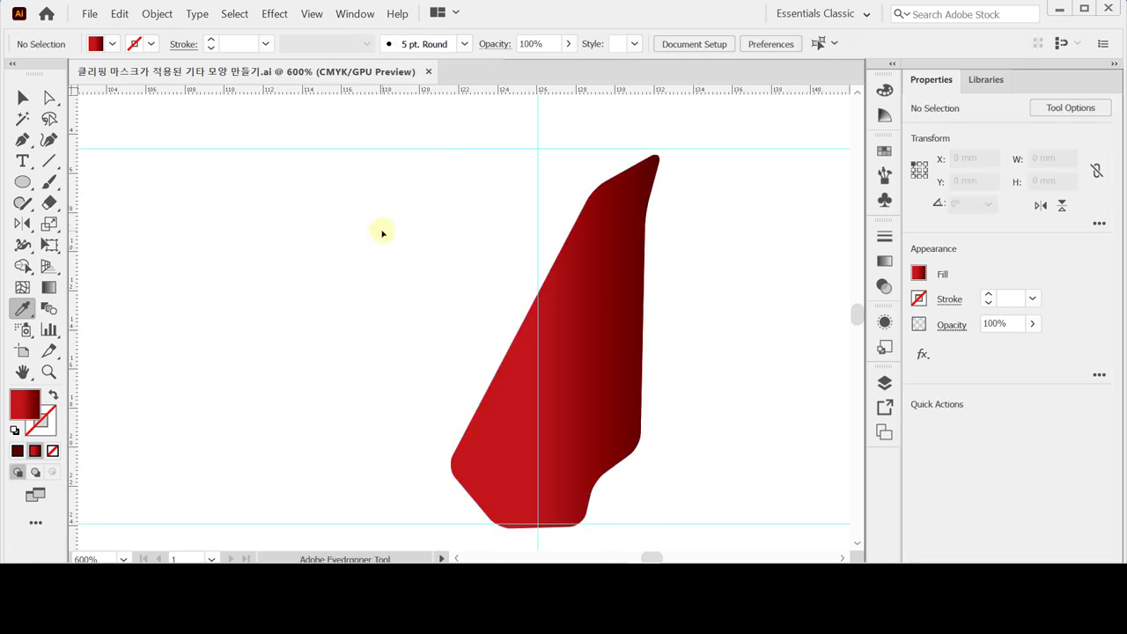
Draw an upright ellipse about 2.2 by 2.9 mm beside the headstock, using the default white fill and black stroke
{"action": "left_click", "coordinate": [22, 181]}
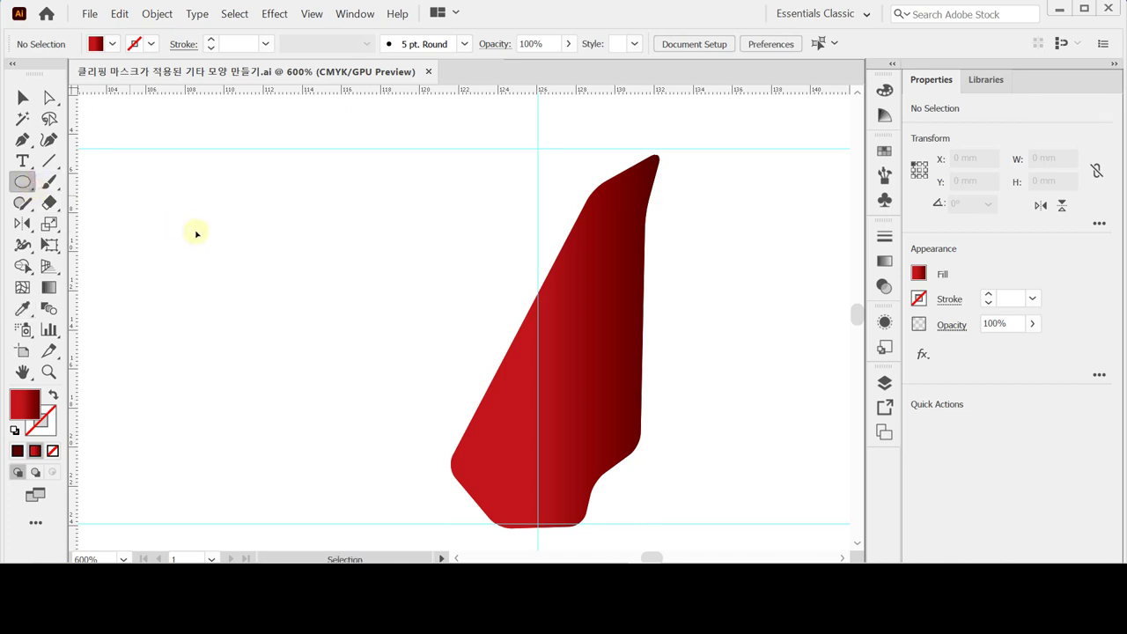
{"action": "left_click", "coordinate": [14, 431]}
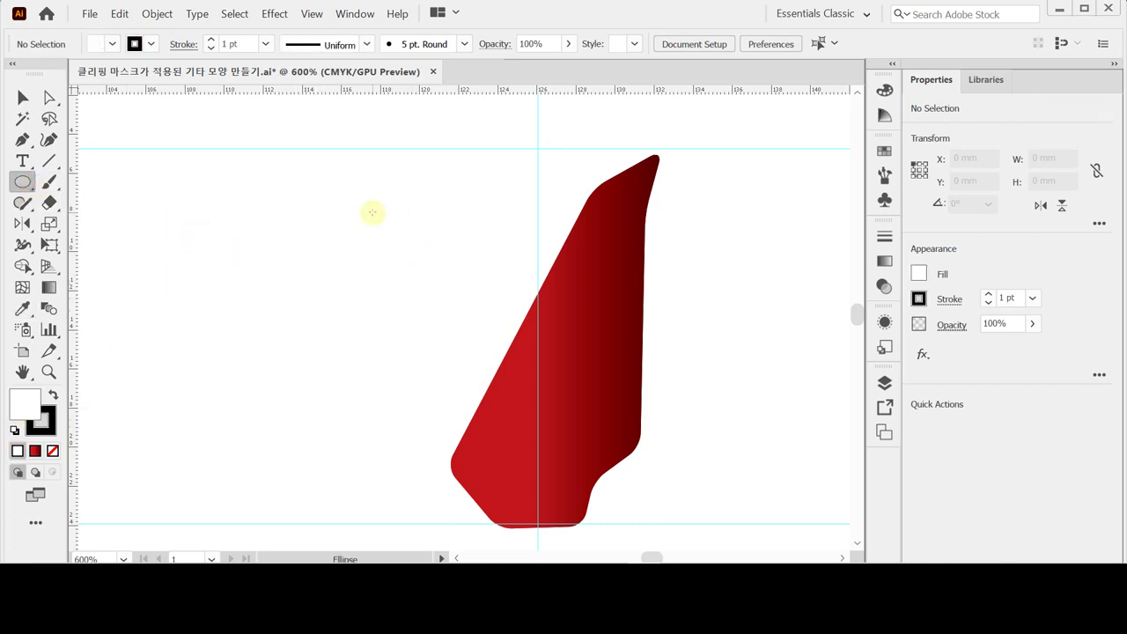
{"action": "left_click_drag", "start_coordinate": [377, 197], "coordinate": [420, 252]}
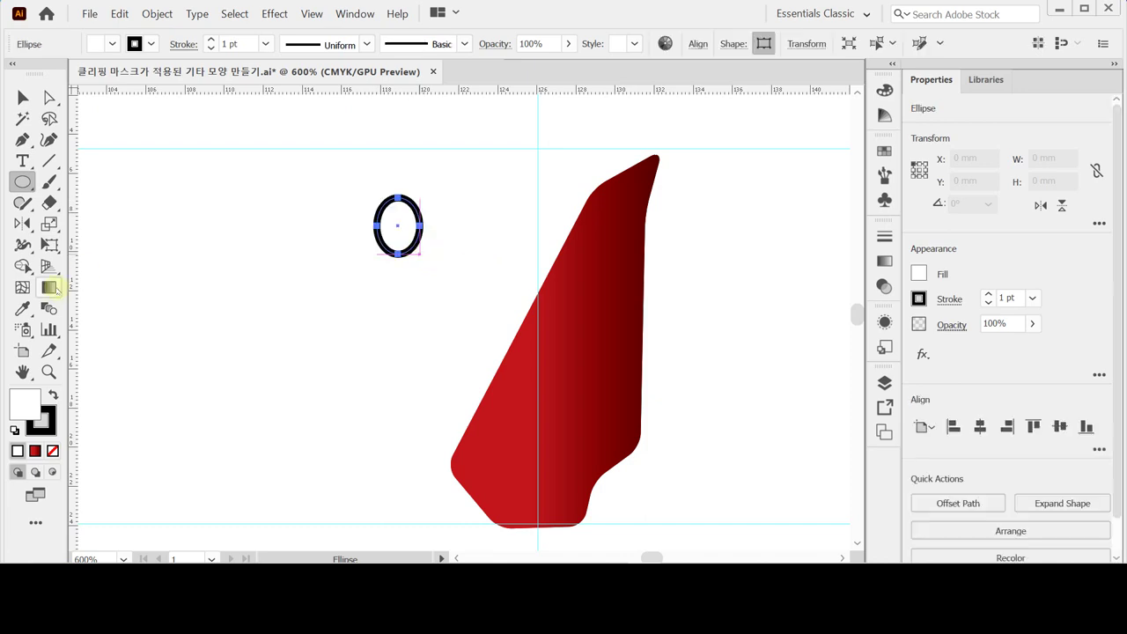
{"action": "scroll", "coordinate": [725, 349], "scroll_direction": "down", "scroll_amount": 1}
{"action": "scroll", "coordinate": [683, 352], "scroll_direction": "down", "scroll_amount": 1}
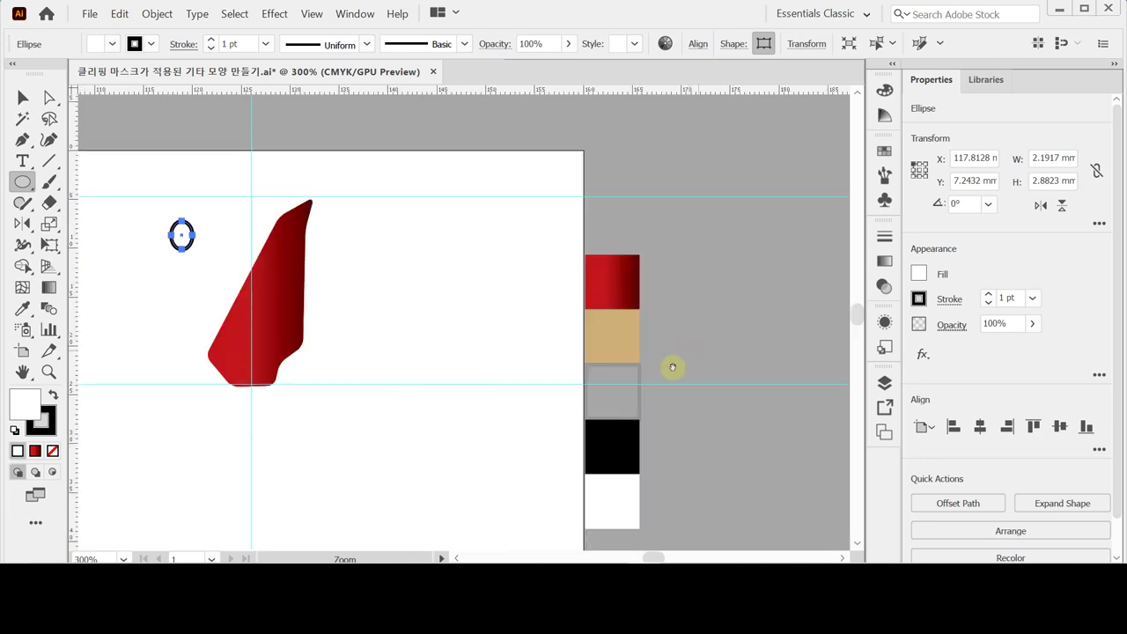
Sample the tan swatch with the Eyedropper to fill the small ellipse, leaving it without a stroke
{"action": "left_click_drag", "start_coordinate": [506, 295], "coordinate": [518, 285]}
{"action": "key", "text": "i"}
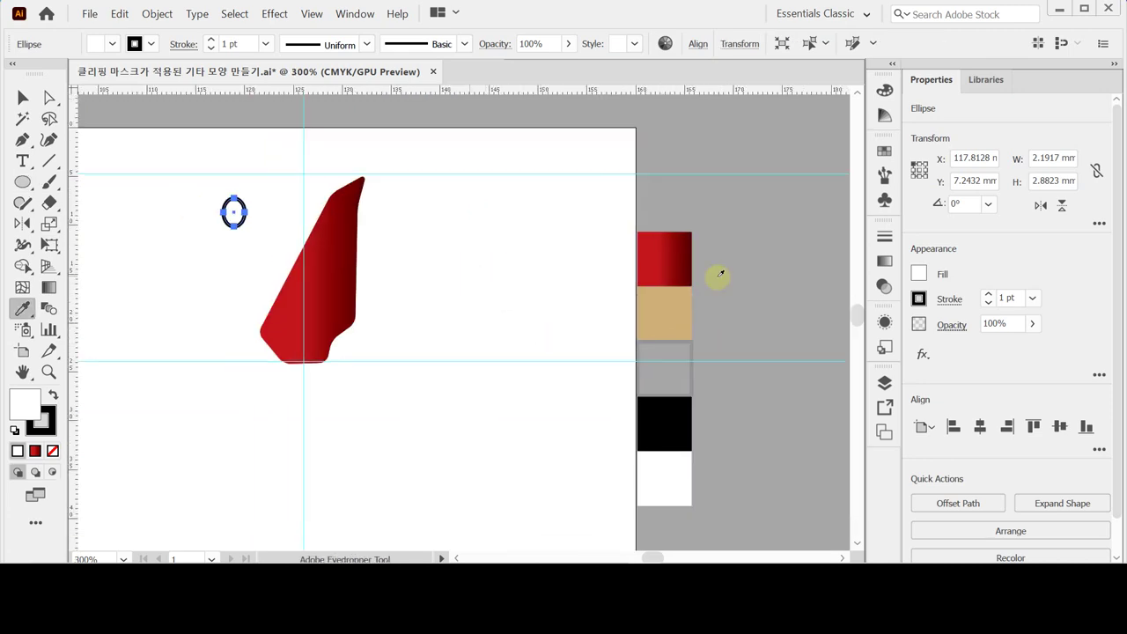
{"action": "left_click", "coordinate": [651, 313]}
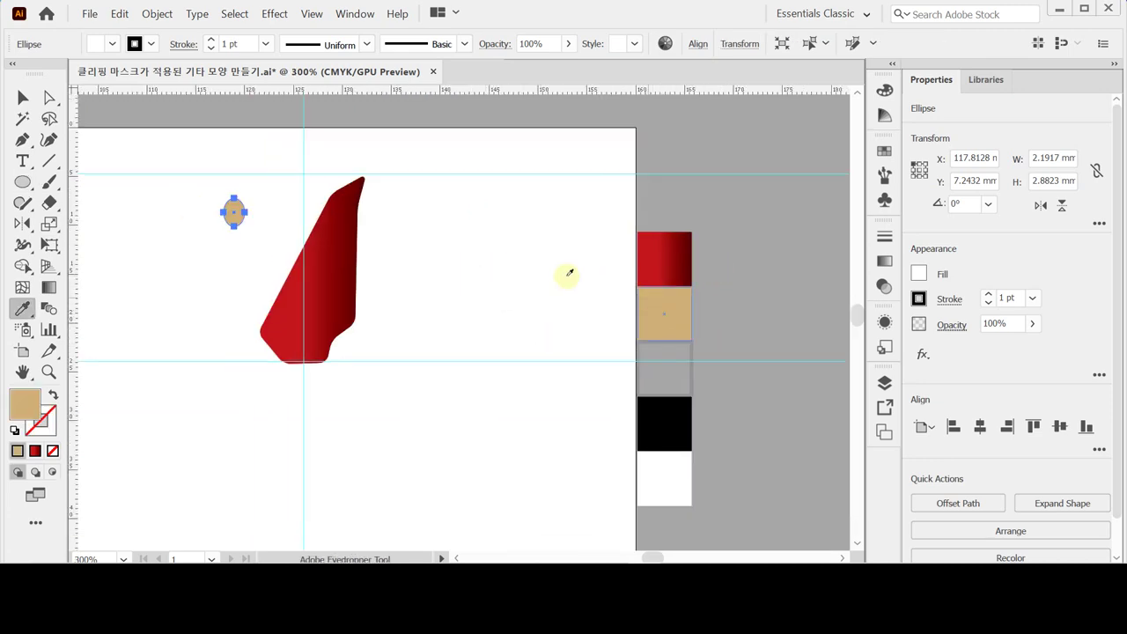
Shift the ellipse's left and right anchor points about 0.5 mm to the left to form a peg knob shape
{"action": "left_click", "coordinate": [283, 227], "text": "ctrl"}
{"action": "left_click", "coordinate": [422, 321], "text": "ctrl"}
{"action": "left_click", "coordinate": [458, 332], "text": "ctrl"}
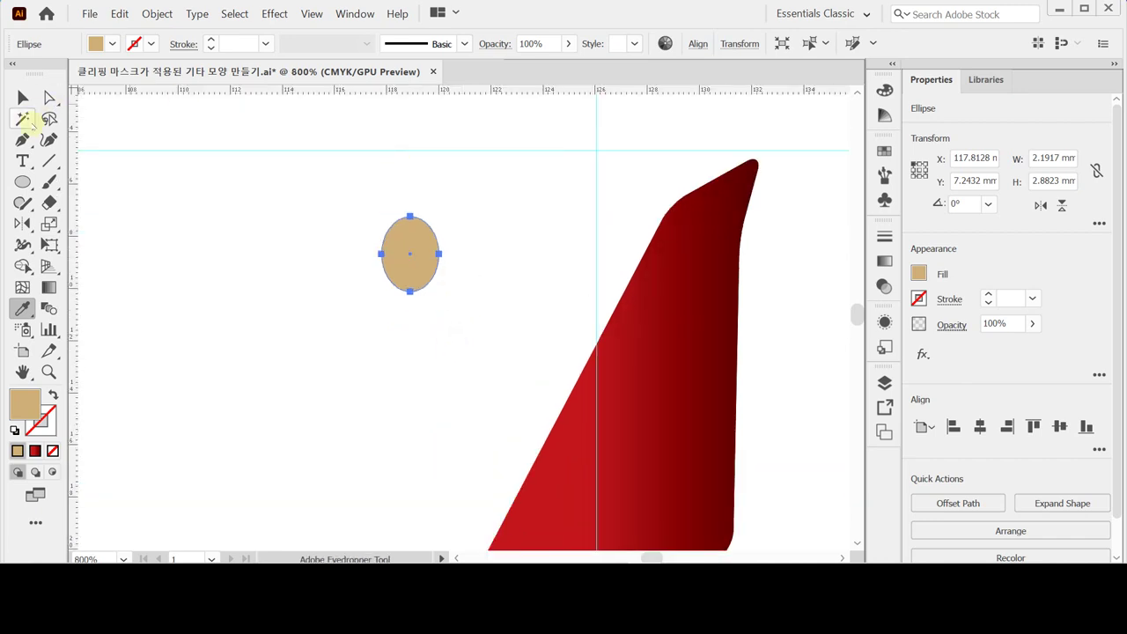
{"action": "left_click", "coordinate": [50, 97]}
{"action": "left_click_drag", "start_coordinate": [333, 238], "coordinate": [459, 266]}
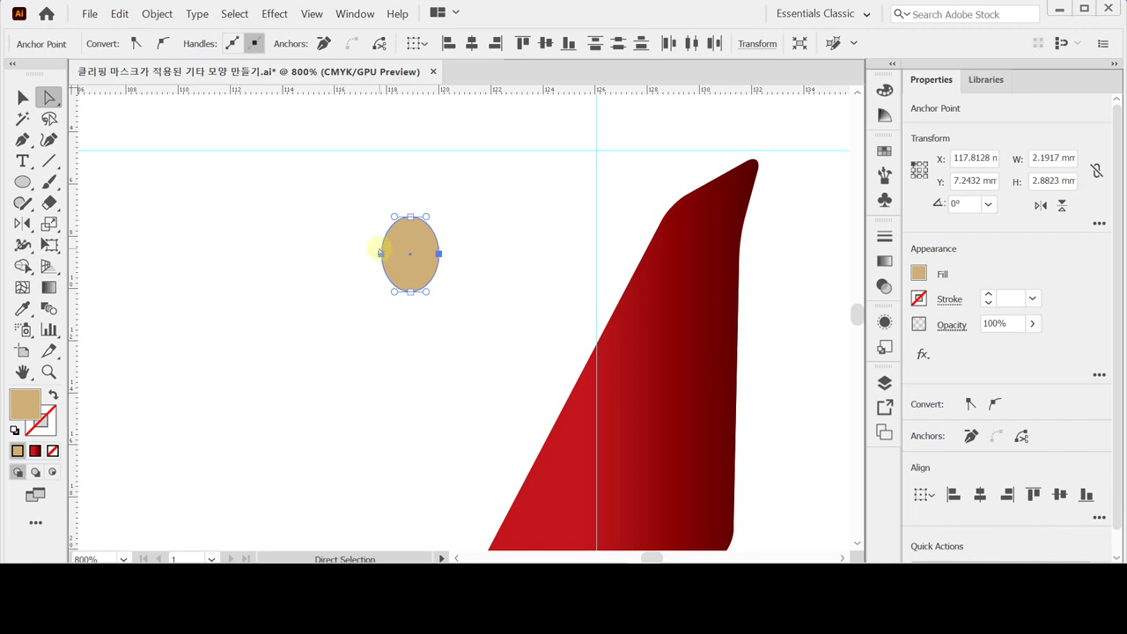
{"action": "left_click_drag", "start_coordinate": [380, 254], "coordinate": [369, 254]}
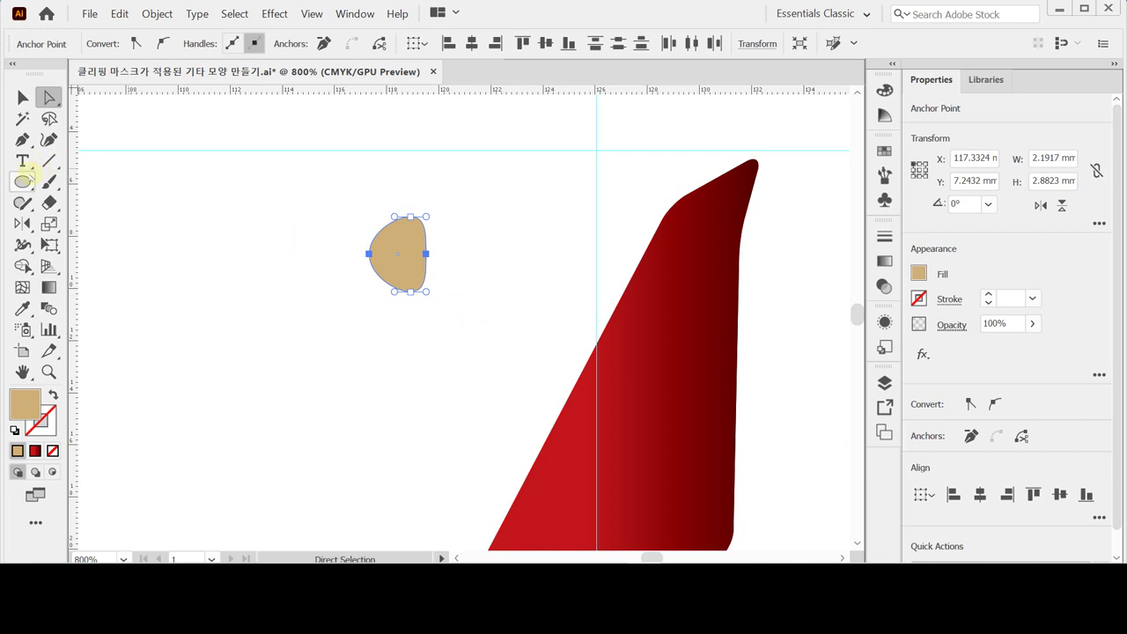
Draw a thin horizontal tan rectangle about 2.4 by 0.5 mm extending right from the knob as its stem
{"action": "left_click", "coordinate": [23, 181]}
{"action": "left_click_drag", "start_coordinate": [25, 177], "coordinate": [94, 179]}
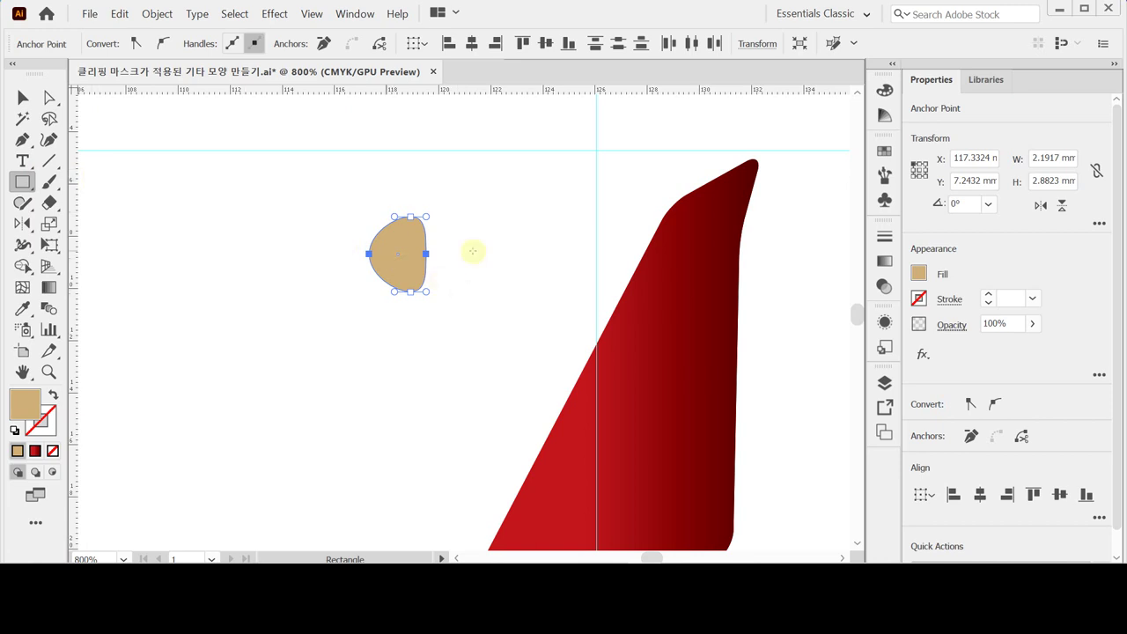
{"action": "left_click_drag", "start_coordinate": [407, 250], "coordinate": [469, 257]}
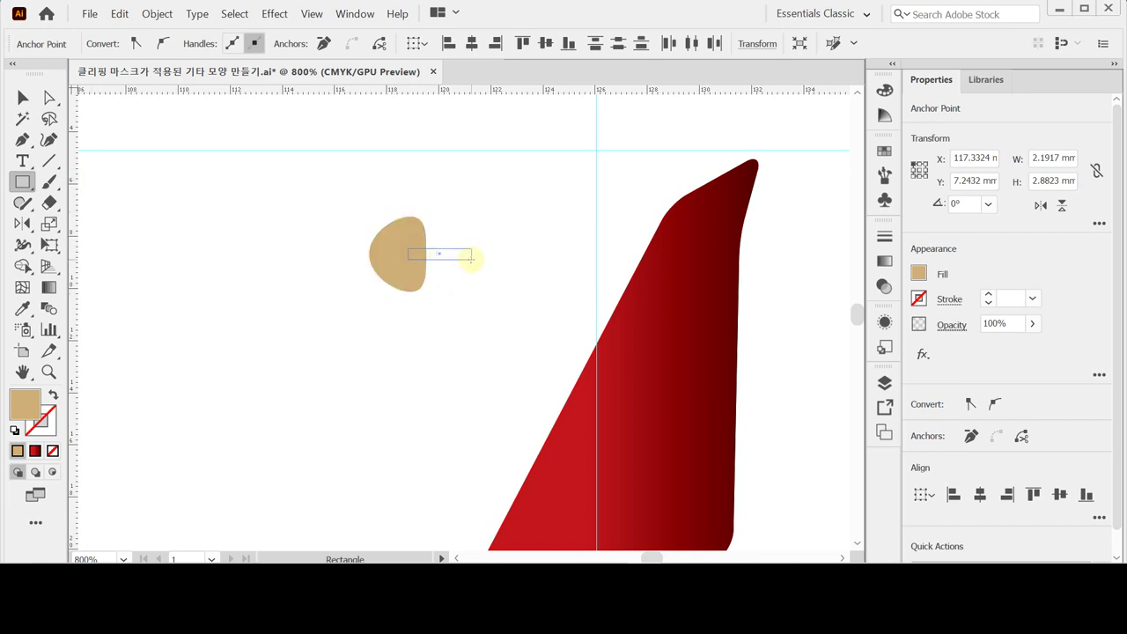
{"action": "left_click_drag", "start_coordinate": [471, 259], "coordinate": [471, 262]}
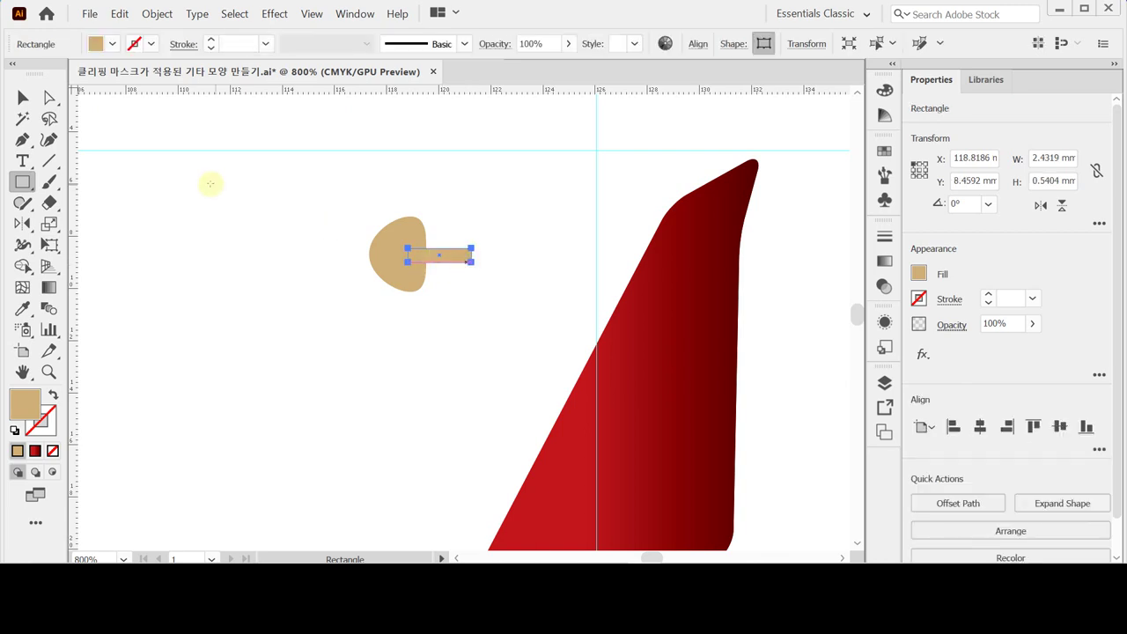
Align the knob and stem on their vertical centers and unite them into one shape
{"action": "left_click", "coordinate": [23, 96]}
{"action": "left_click_drag", "start_coordinate": [314, 157], "coordinate": [495, 300]}
{"action": "left_click", "coordinate": [1060, 426]}
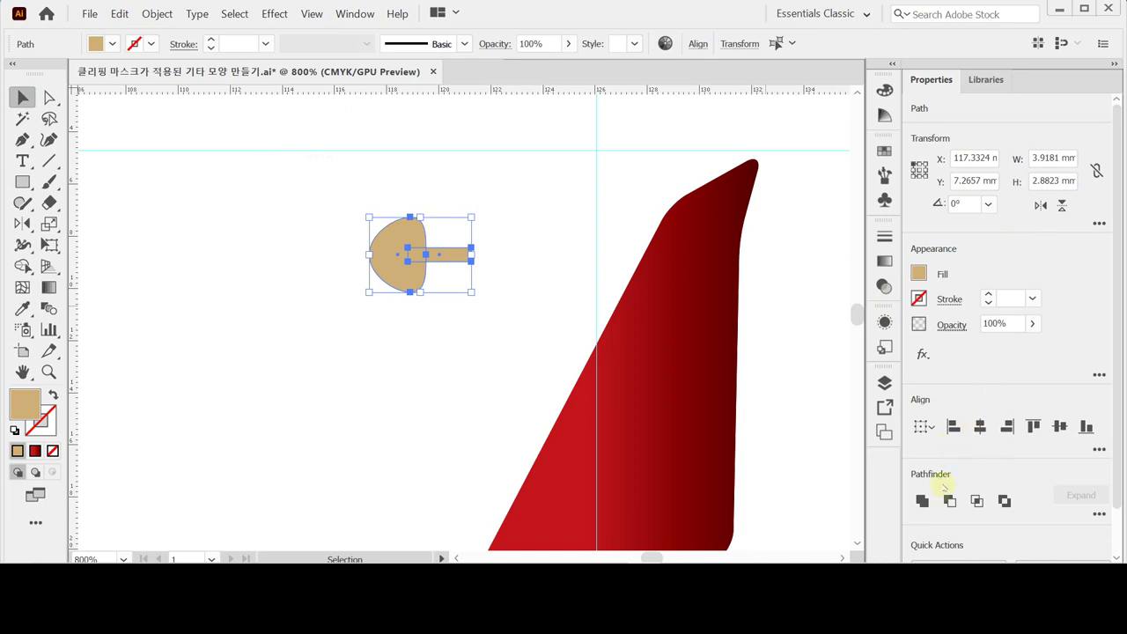
{"action": "left_click", "coordinate": [922, 500]}
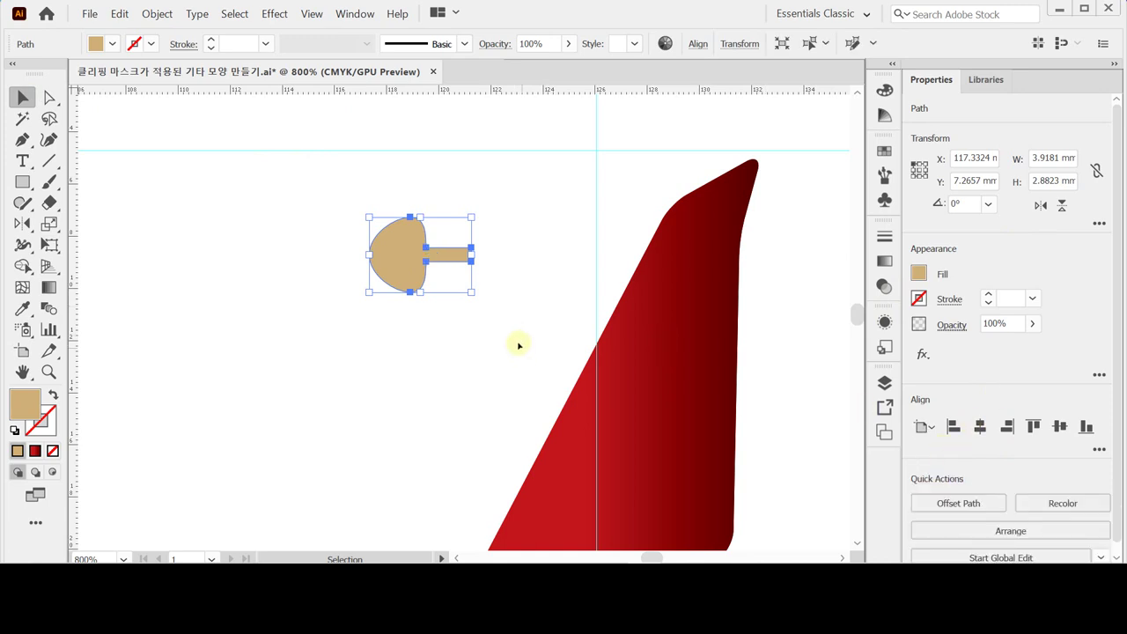
{"action": "left_click", "coordinate": [252, 214]}
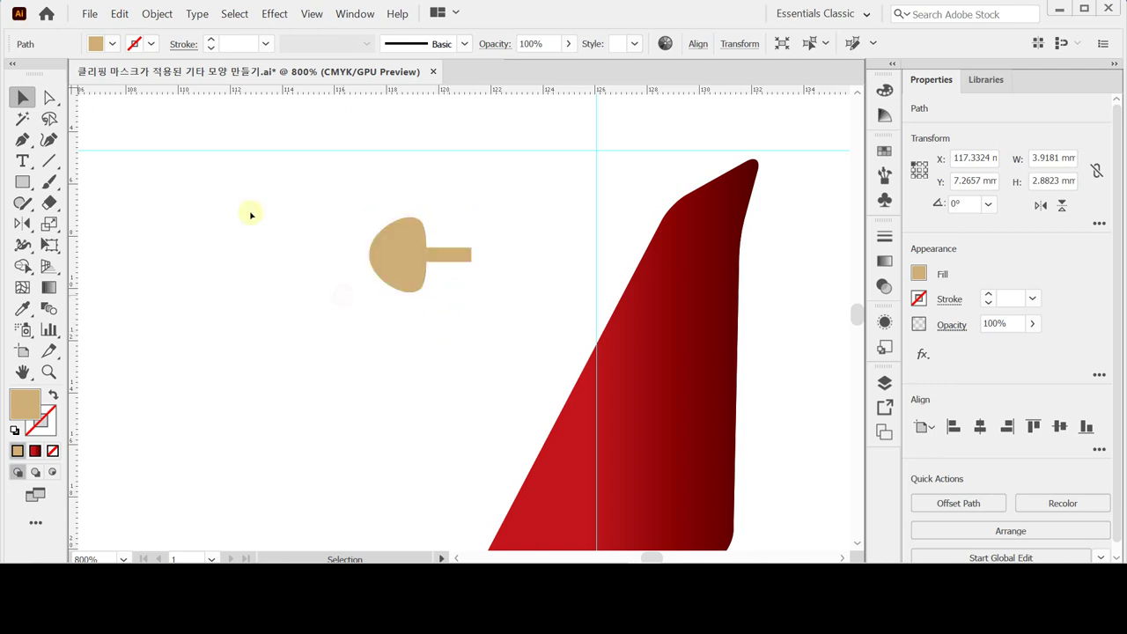
Draw a tan circle about 1.7 mm in diameter between the peg stem and the headstock
{"action": "left_click", "coordinate": [48, 182]}
{"action": "left_click_drag", "start_coordinate": [22, 182], "coordinate": [82, 223]}
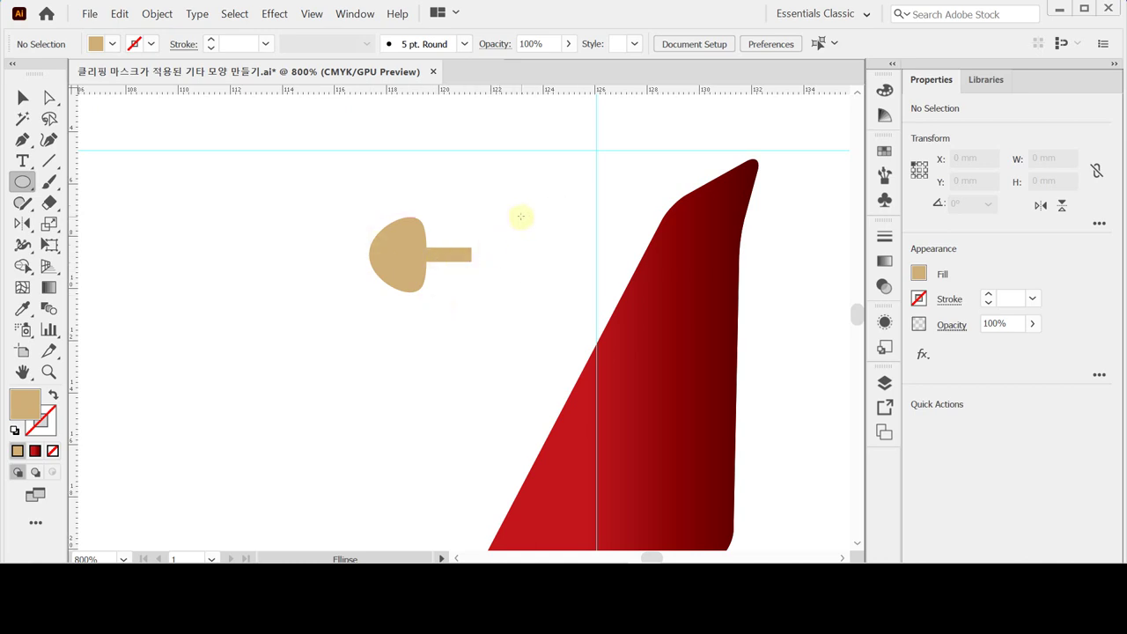
{"action": "left_click_drag", "start_coordinate": [533, 236], "coordinate": [557, 254]}
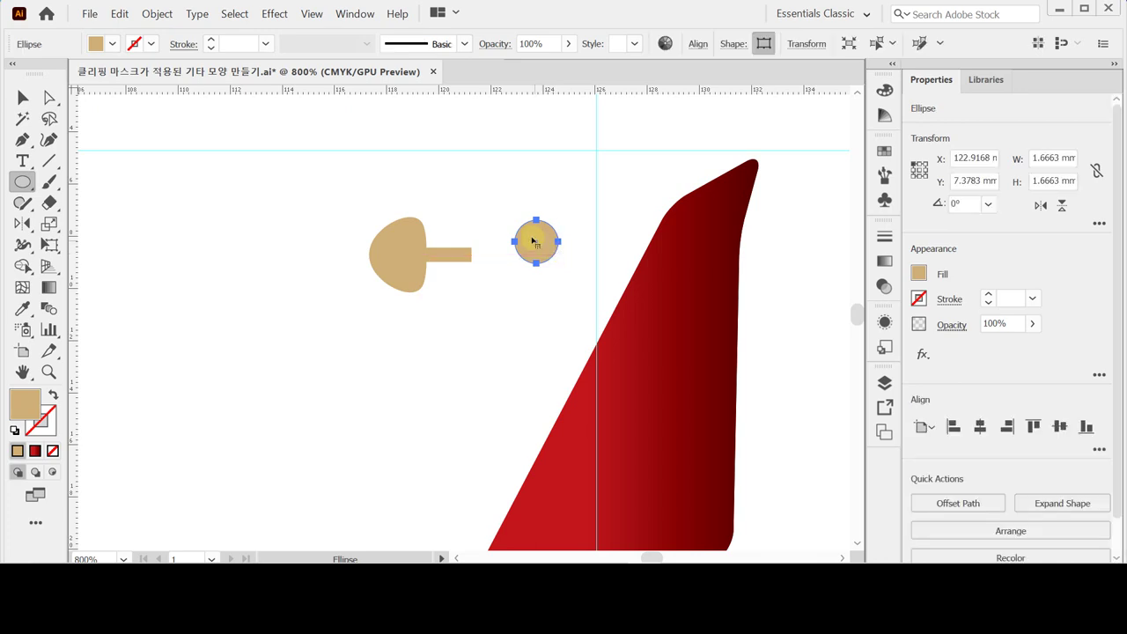
{"action": "left_click_drag", "start_coordinate": [538, 213], "coordinate": [543, 244]}
{"action": "key", "text": "ctrl+z"}
{"action": "key", "text": "ctrl+space"}
{"action": "left_click", "coordinate": [562, 283], "text": "ctrl"}
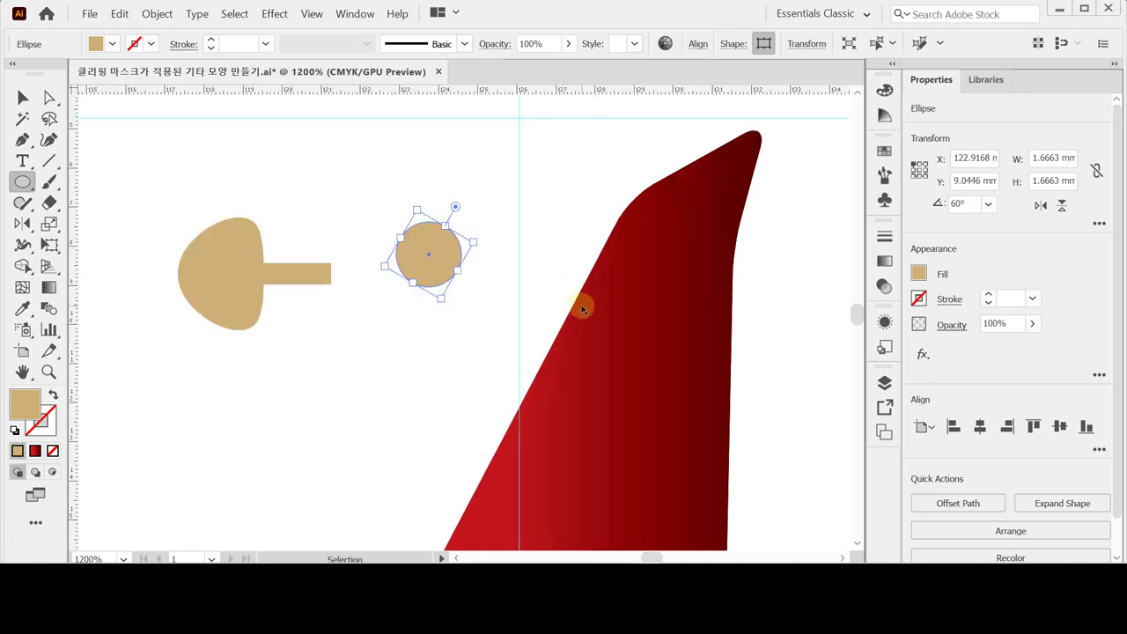
{"action": "key", "text": "ctrl+z"}
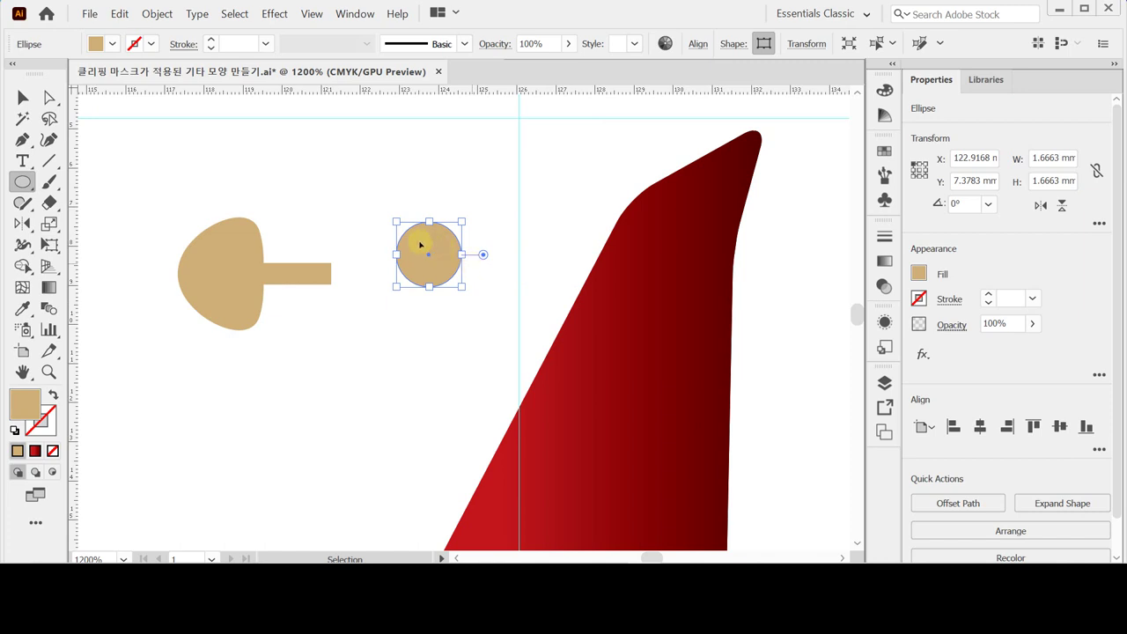
Save the document and nudge the circle 1 mm left toward the peg stem
{"action": "key", "text": "ctrl+s"}
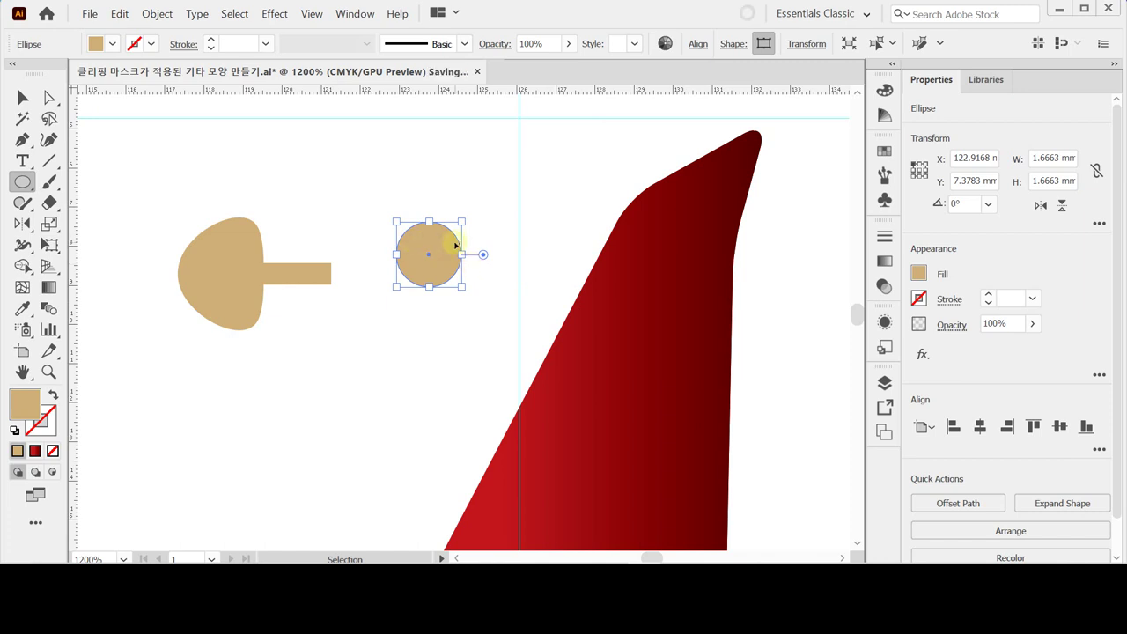
{"action": "key", "text": "Left"}
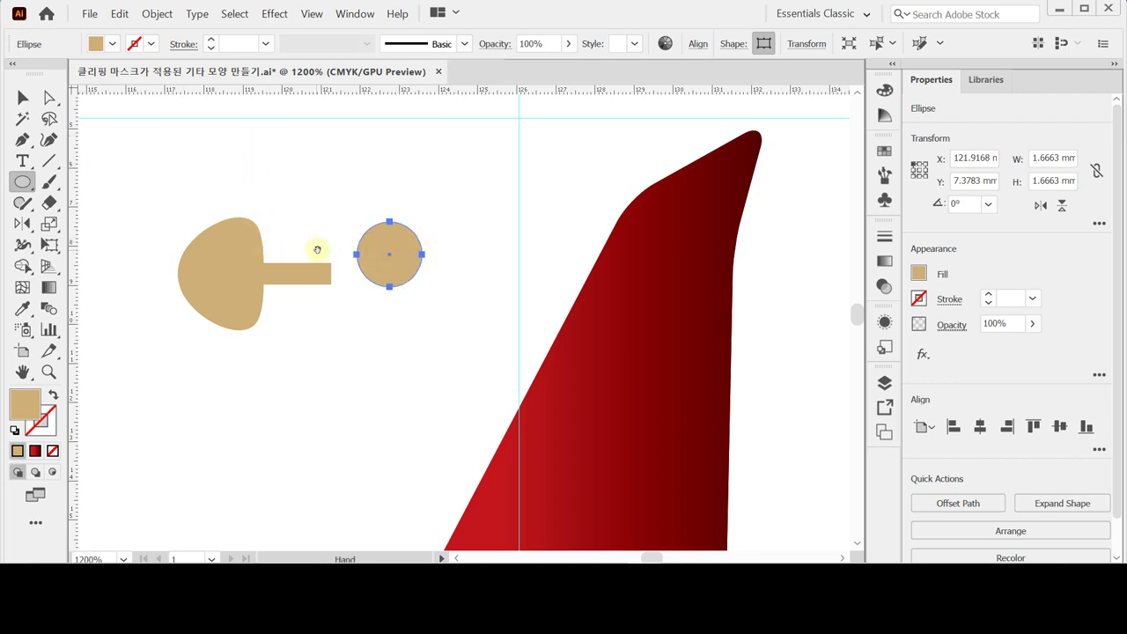
{"action": "left_click_drag", "start_coordinate": [321, 250], "coordinate": [371, 256]}
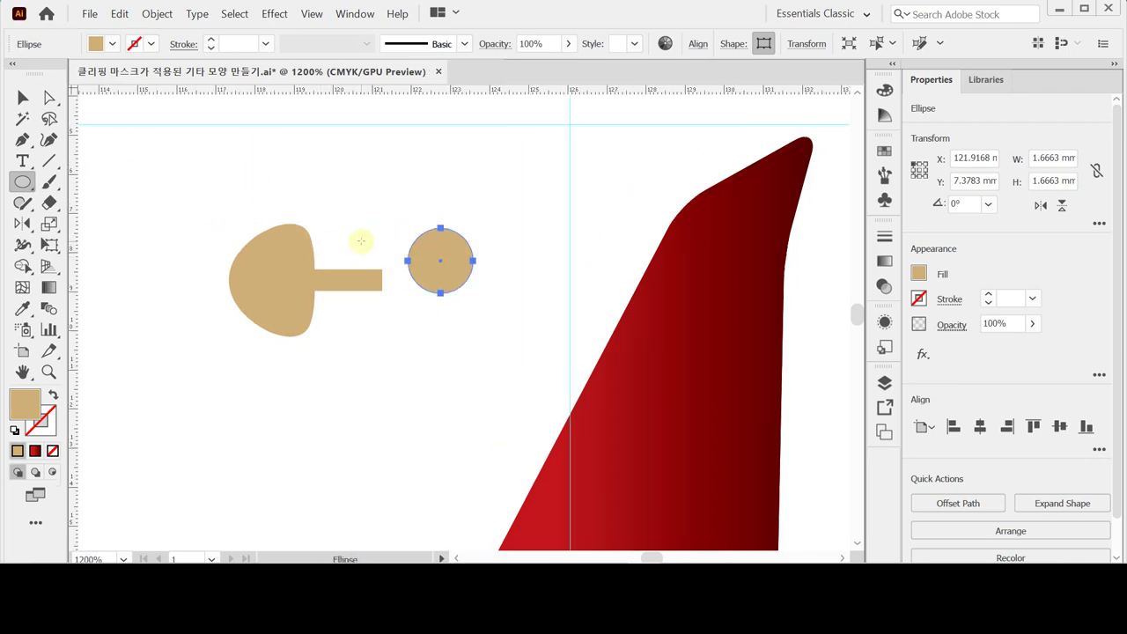
Align the top edges of the peg shape and circle, and nudge the circle another 0.5 mm left
{"action": "left_click_drag", "start_coordinate": [217, 183], "coordinate": [485, 299]}
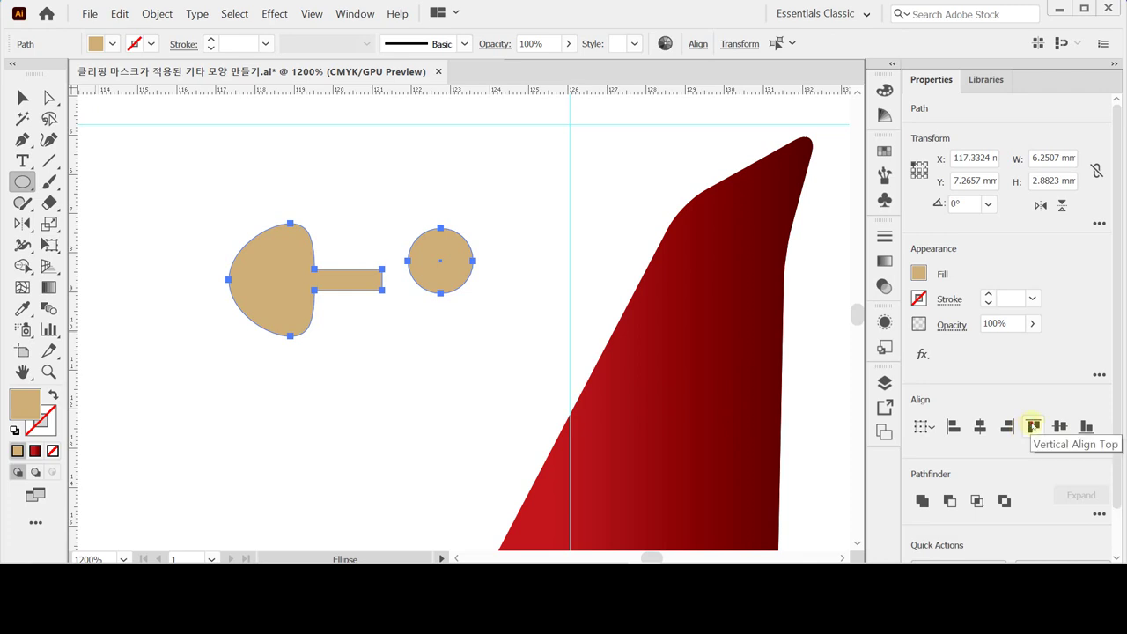
{"action": "left_click", "coordinate": [1032, 426]}
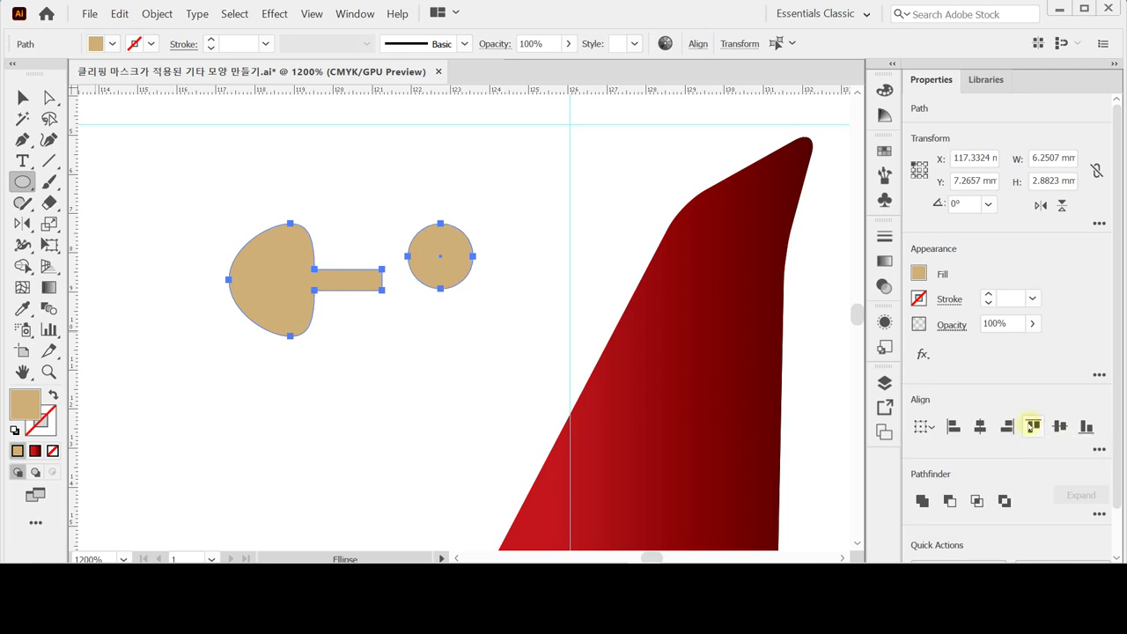
{"action": "left_click", "coordinate": [502, 361], "text": "ctrl"}
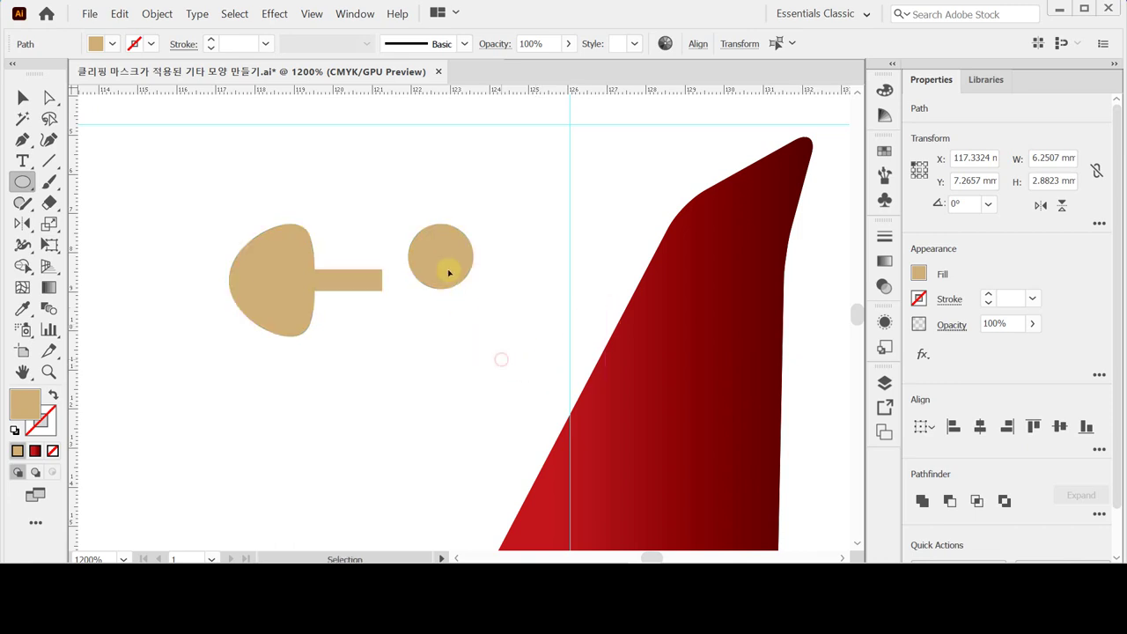
{"action": "key", "text": "ctrl+z"}
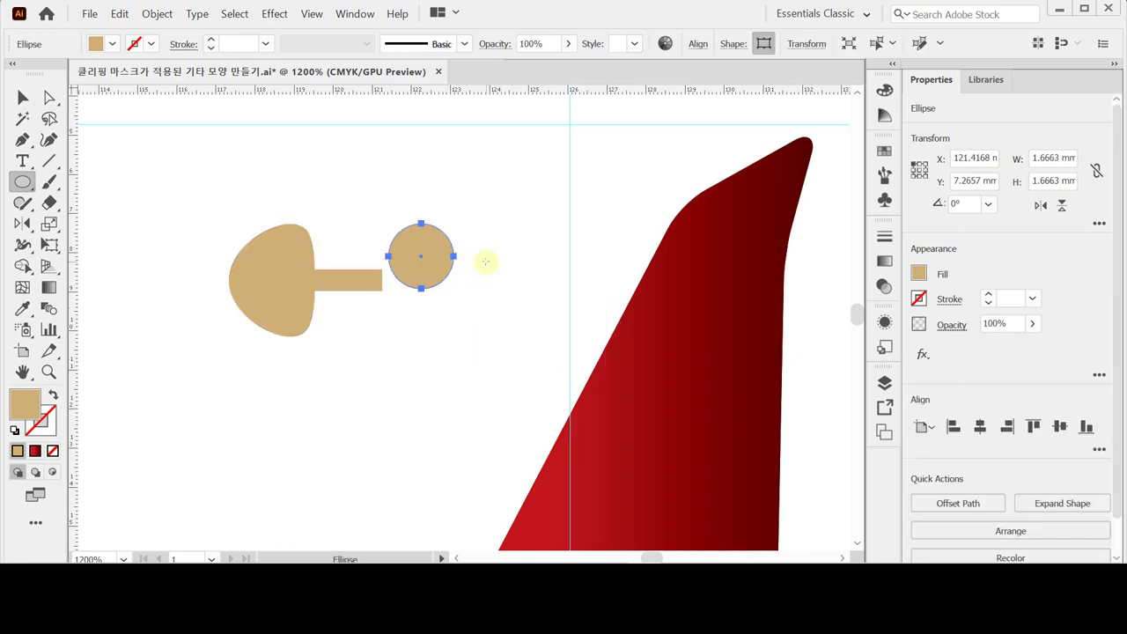
Group the peg shape with the circle and move the group so the circle overlaps the headstock's upper left edge
{"action": "left_click_drag", "start_coordinate": [315, 173], "coordinate": [460, 341]}
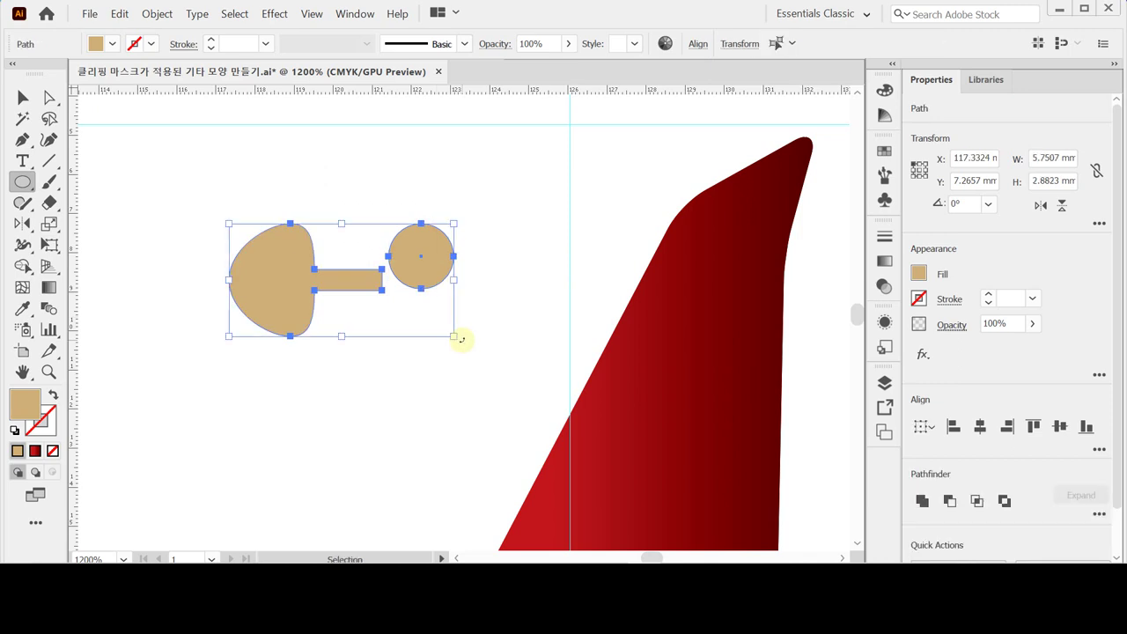
{"action": "key", "text": "ctrl+g"}
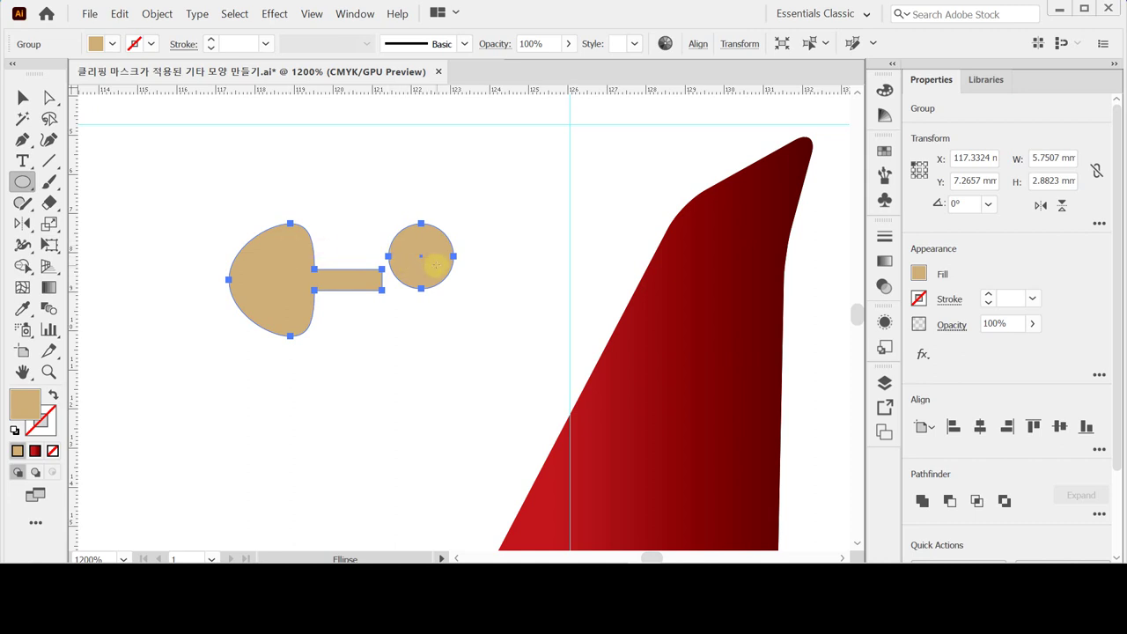
{"action": "key", "text": "v"}
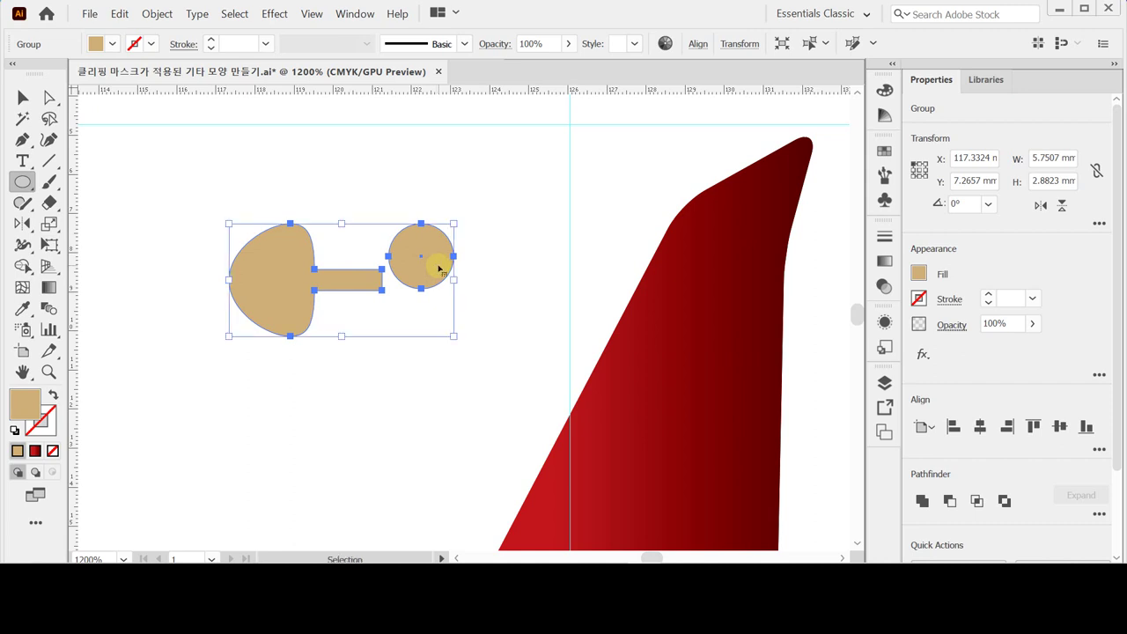
{"action": "key", "text": "l"}
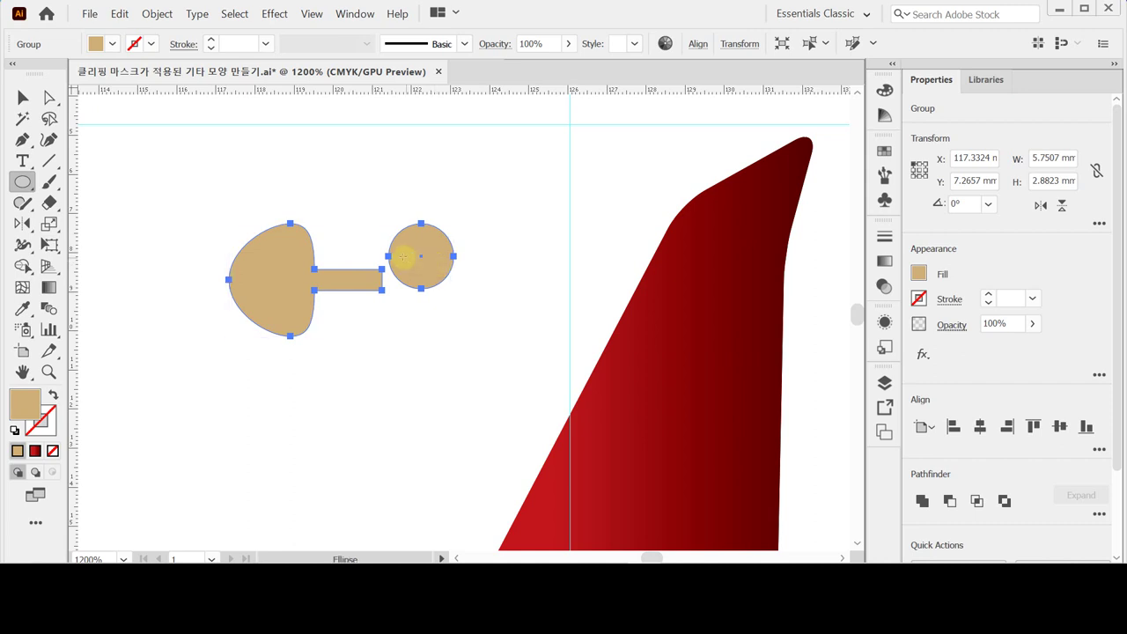
{"action": "key", "text": "ctrl"}
{"action": "left_click_drag", "start_coordinate": [417, 260], "coordinate": [671, 239]}
Scale the peg group proportionally to about 5.0 by 2.5 mm and shift it about 0.7 mm right onto the headstock
{"action": "left_click", "coordinate": [508, 352], "text": "ctrl+alt"}
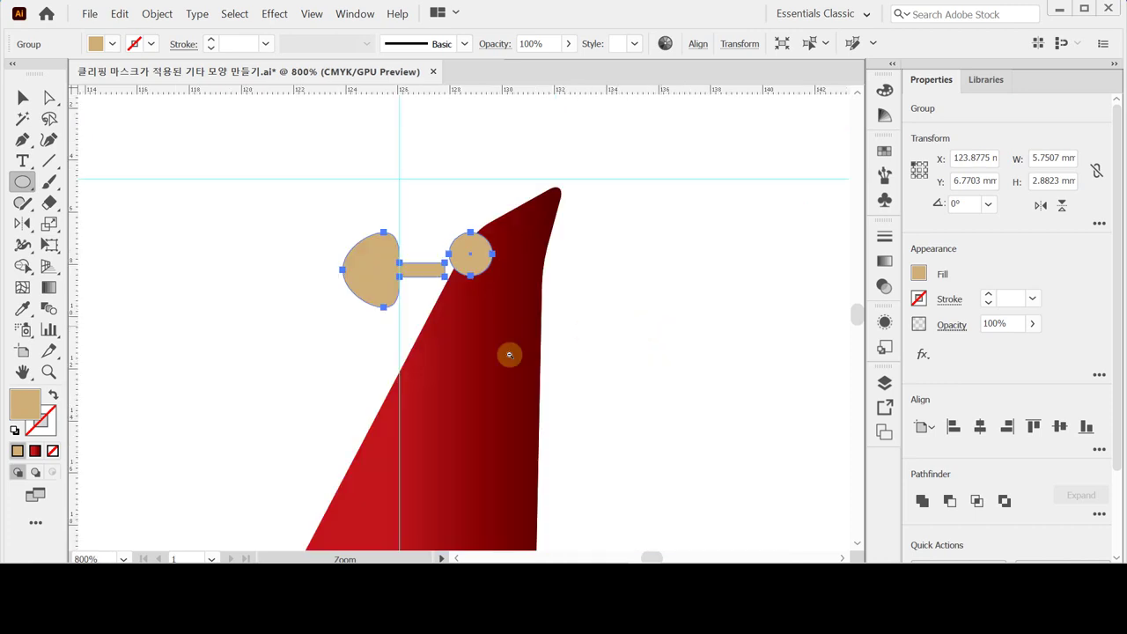
{"action": "left_click", "coordinate": [496, 365], "text": "ctrl+alt"}
{"action": "left_click", "coordinate": [456, 323], "text": "ctrl+alt"}
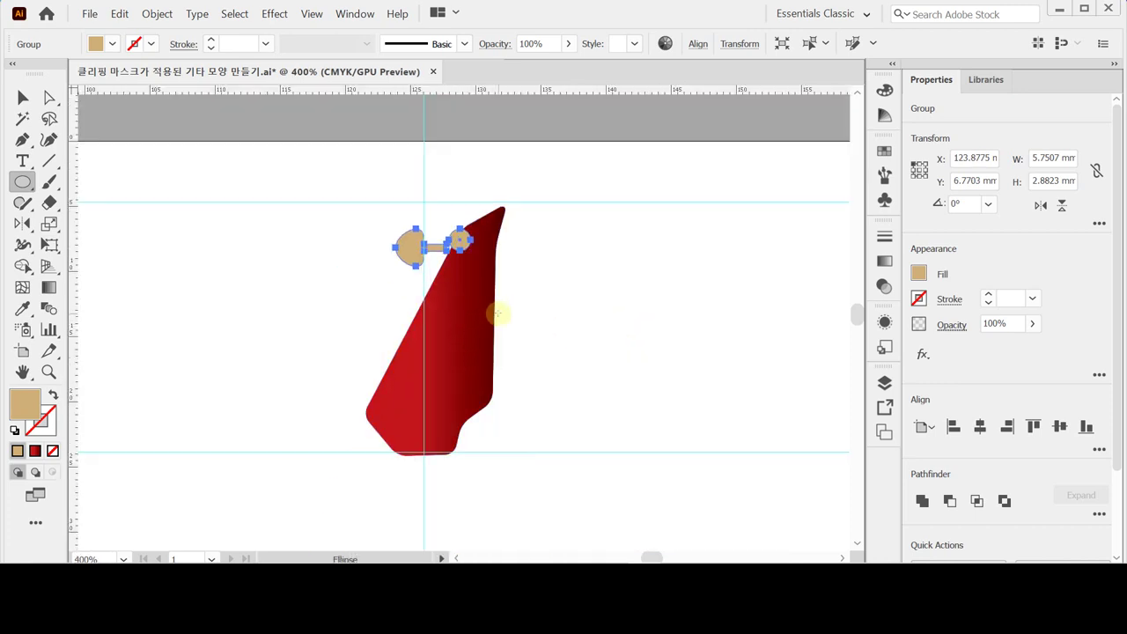
{"action": "key", "text": "ctrl"}
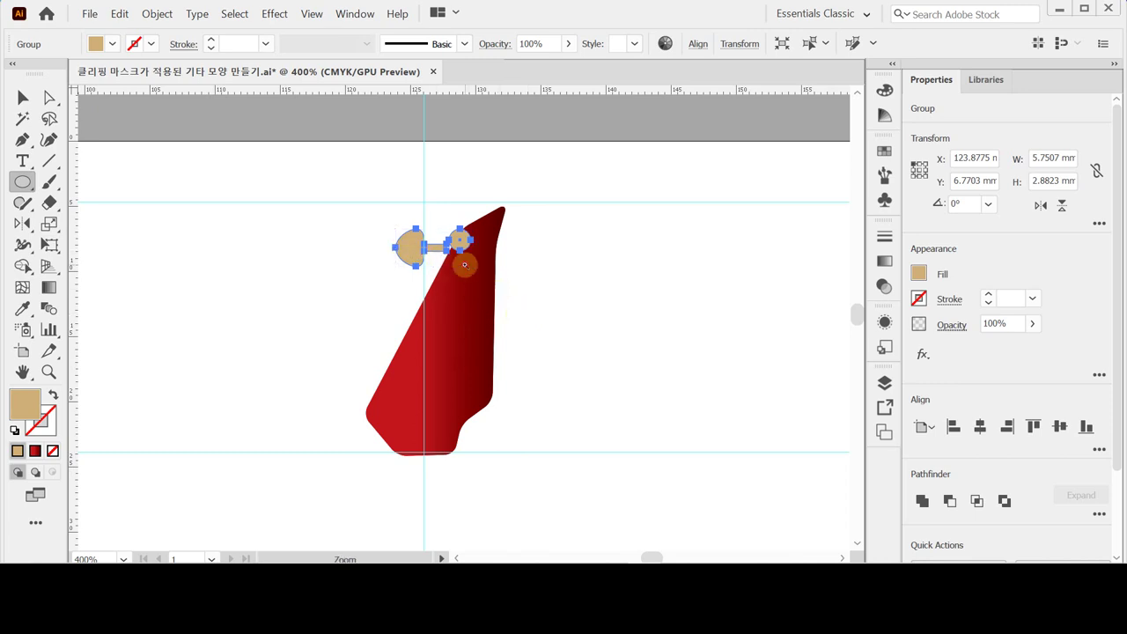
{"action": "left_click", "coordinate": [438, 262], "text": "ctrl"}
{"action": "left_click_drag", "start_coordinate": [423, 313], "coordinate": [408, 231]}
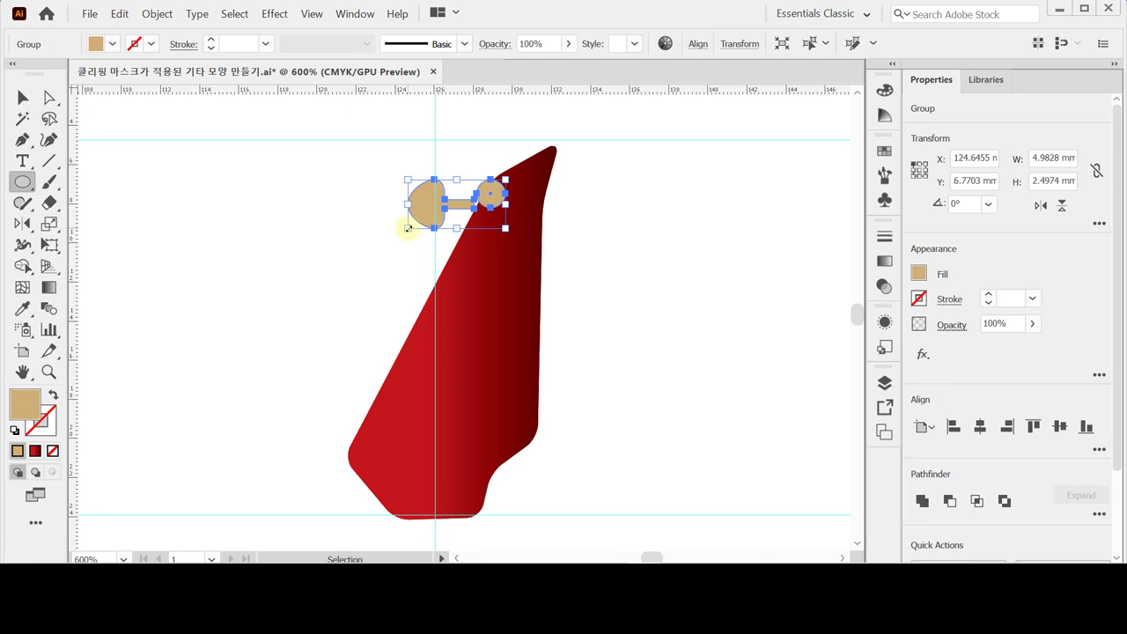
{"action": "left_click_drag", "start_coordinate": [427, 205], "coordinate": [438, 205]}
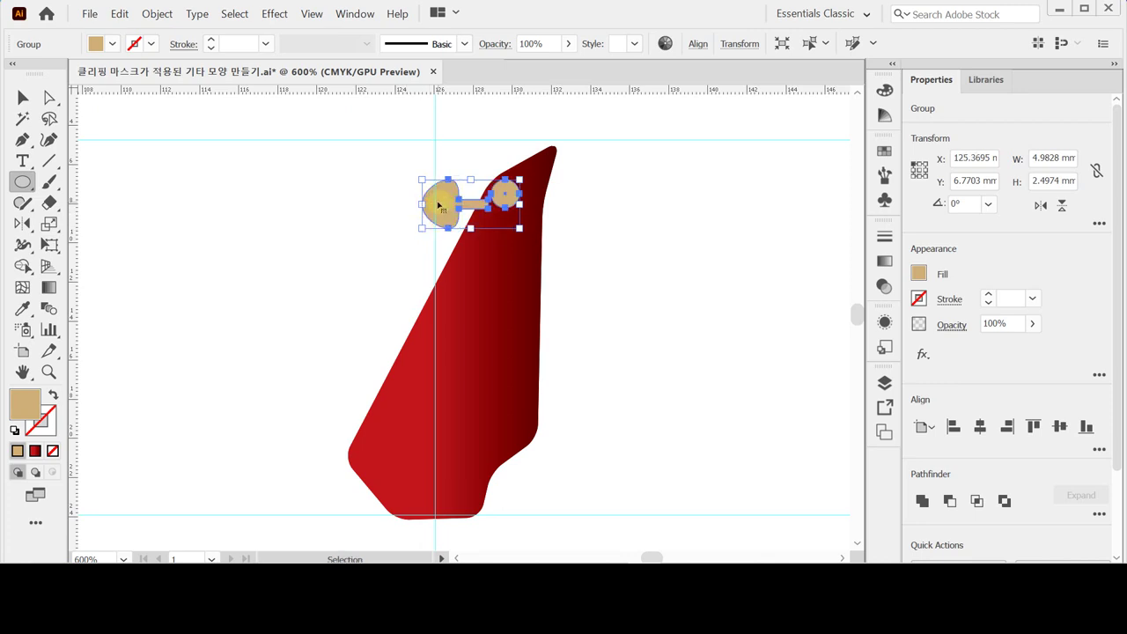
{"action": "left_click", "coordinate": [385, 247]}
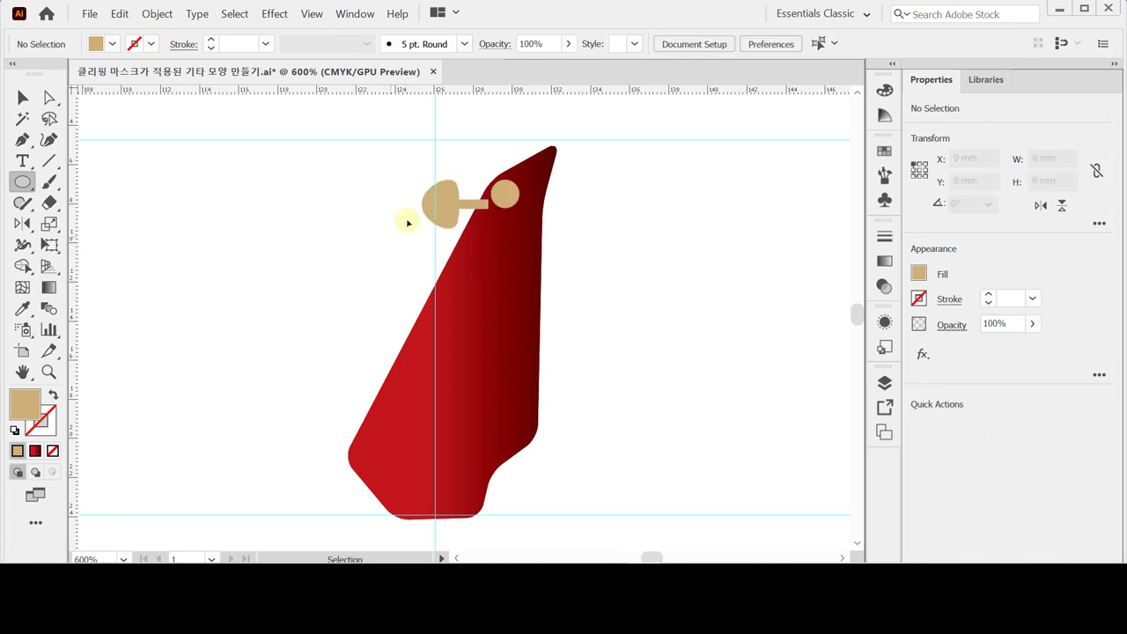
Duplicate the peg group and place the copy near the lower end of the headstock's slanted left edge
{"action": "left_click", "coordinate": [445, 205]}
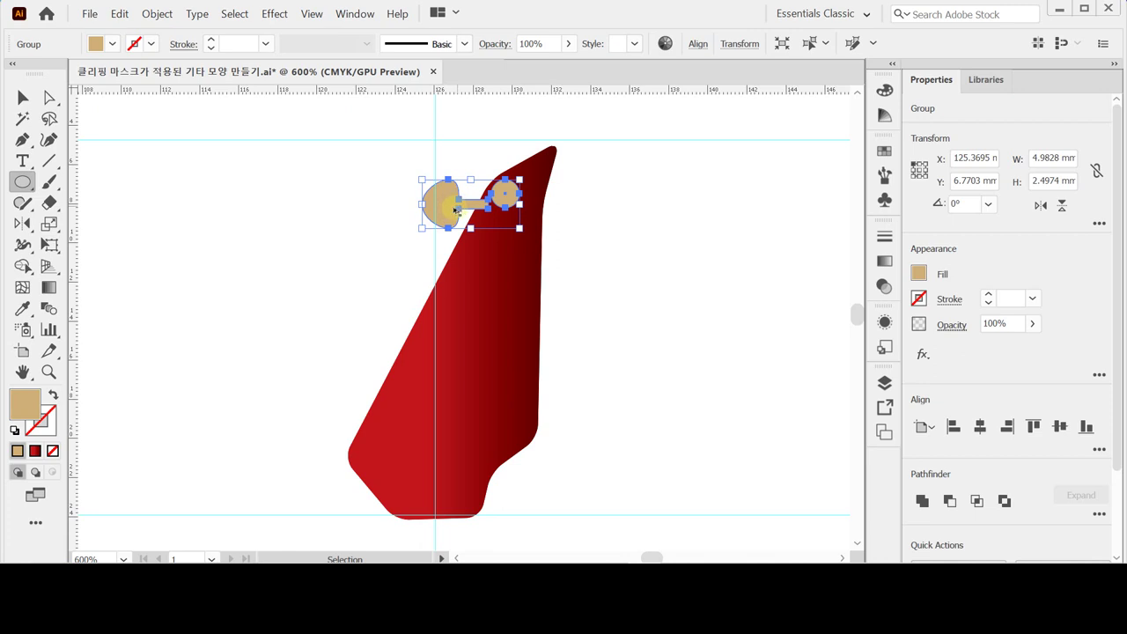
{"action": "left_click_drag", "start_coordinate": [438, 211], "coordinate": [336, 395]}
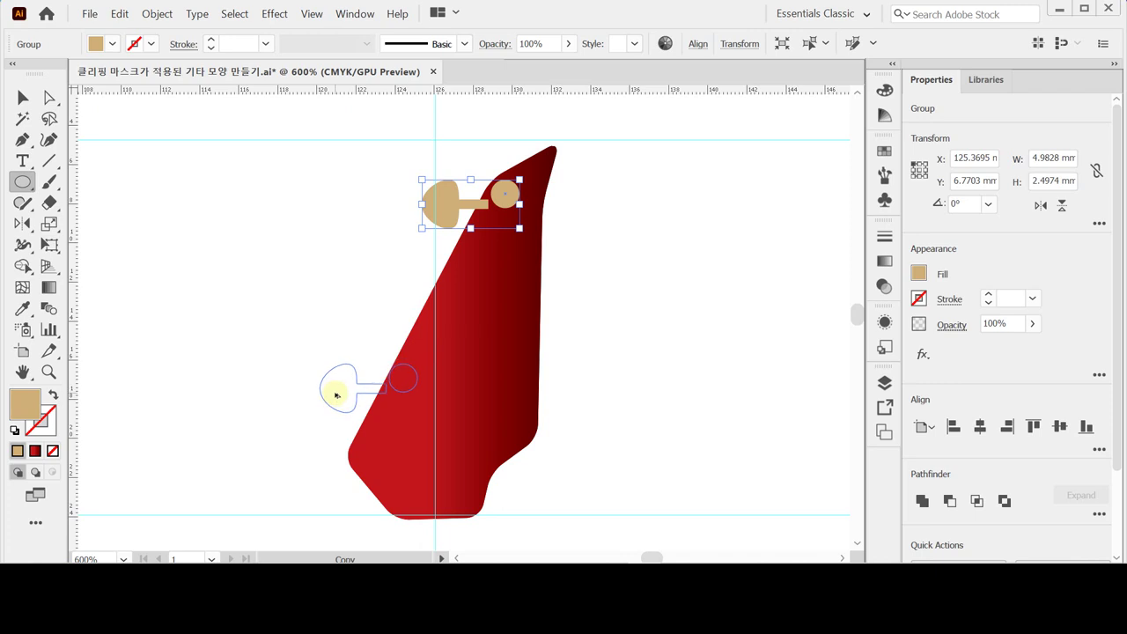
{"action": "left_click_drag", "start_coordinate": [337, 396], "coordinate": [339, 398]}
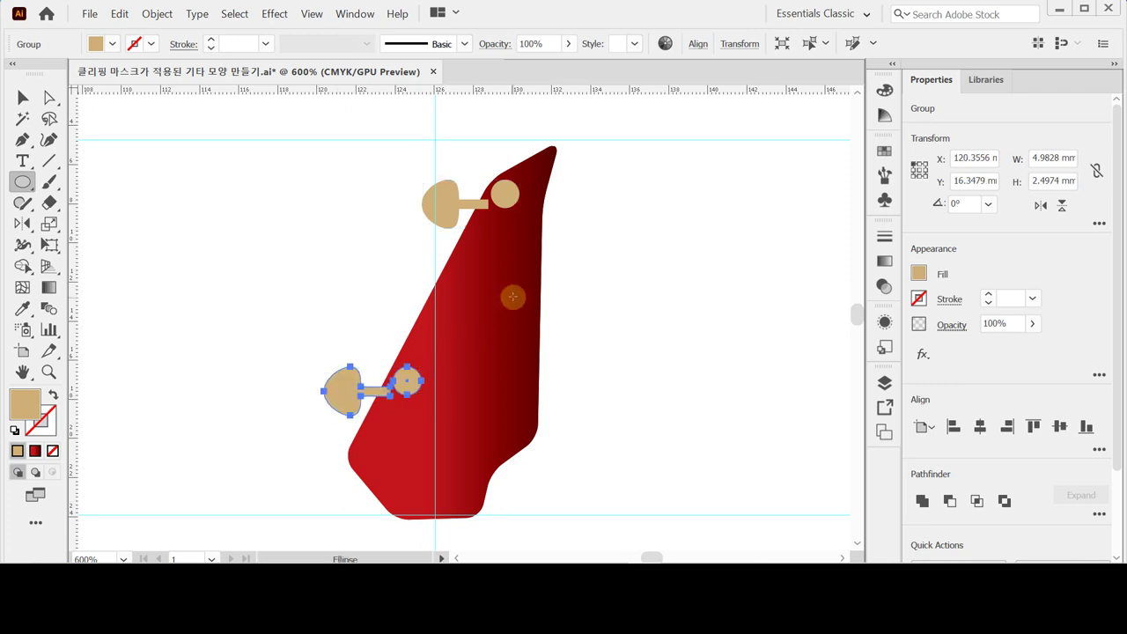
Make a blend between the two tan peg groups along the headstock's slanted edge
{"action": "left_click", "coordinate": [446, 209], "text": "shift"}
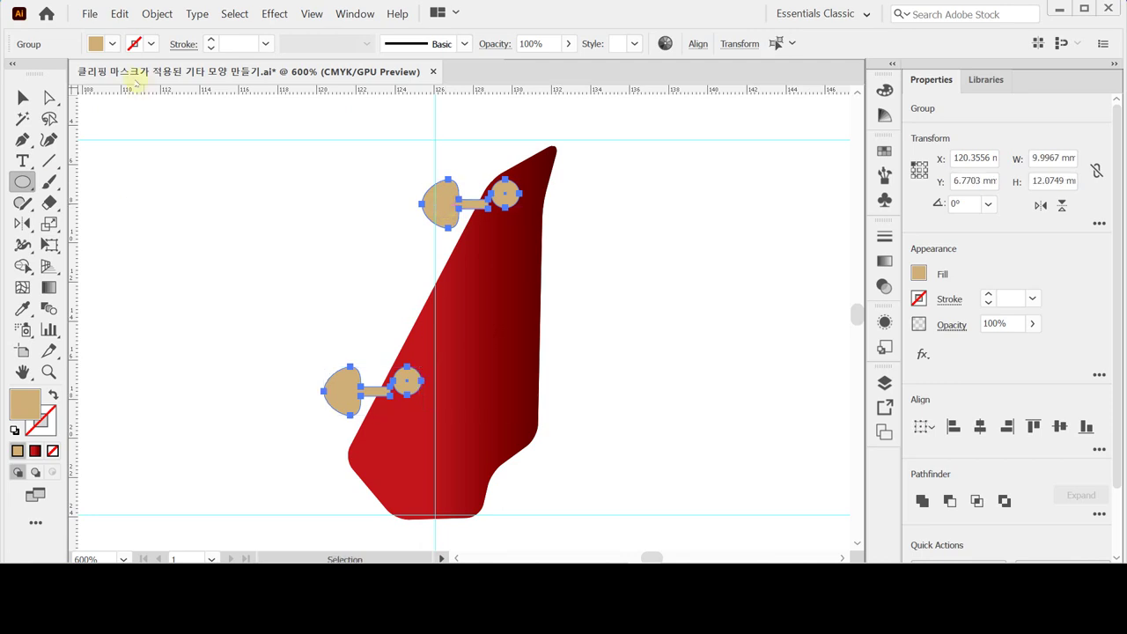
{"action": "left_click", "coordinate": [156, 13]}
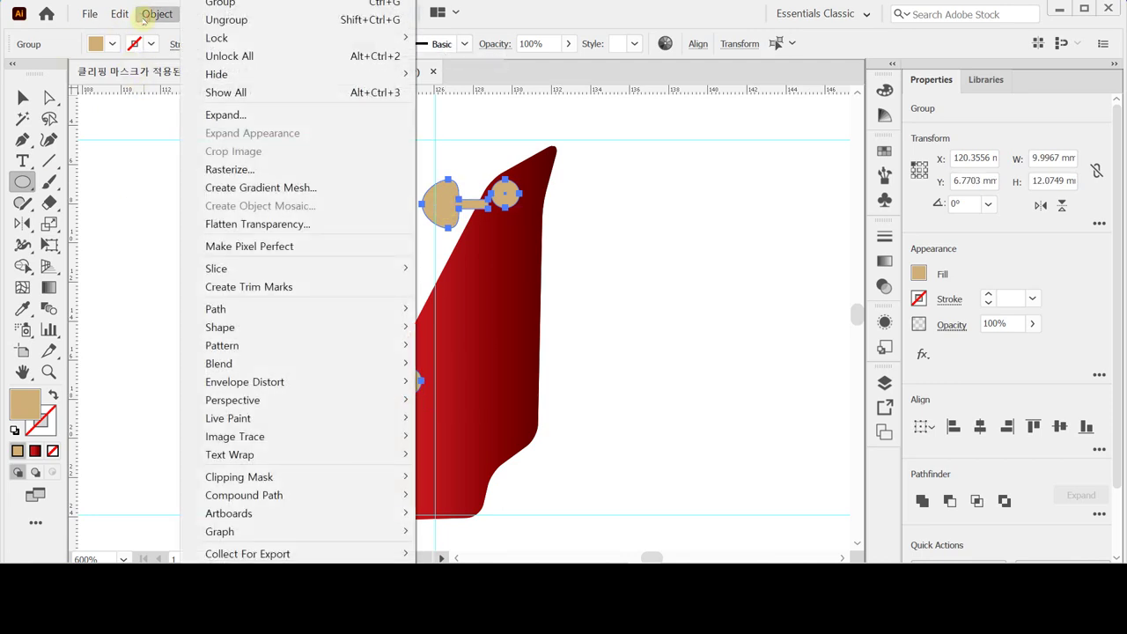
{"action": "mouse_move", "coordinate": [287, 366]}
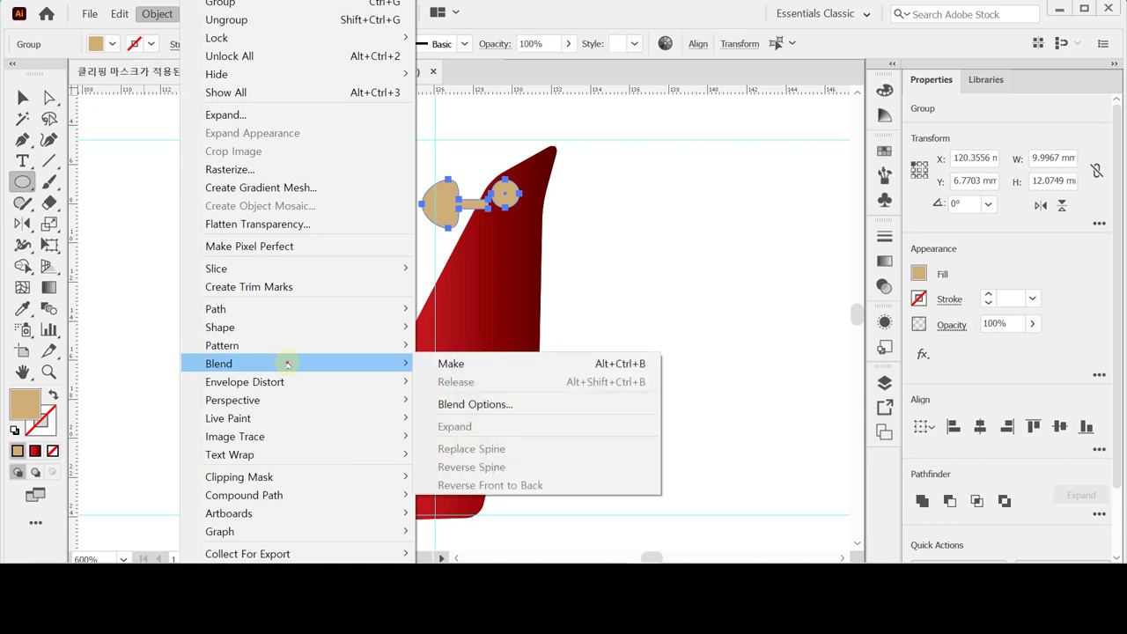
{"action": "left_click", "coordinate": [440, 365]}
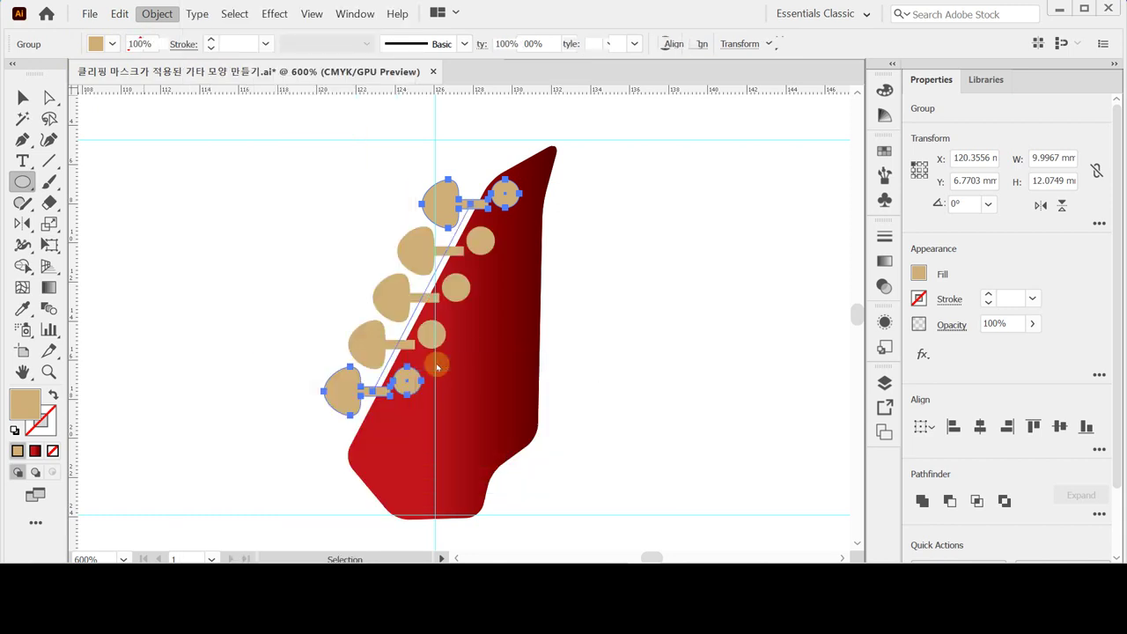
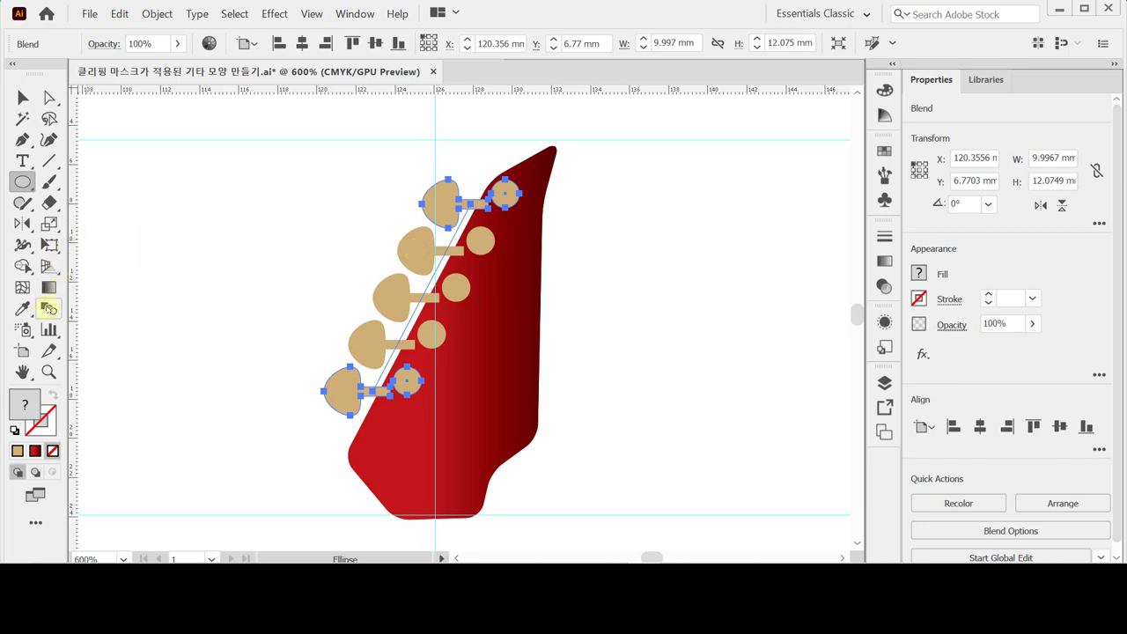
Set the peg blend's spacing to Specified Steps with the preview on
{"action": "left_click", "coordinate": [50, 308]}
{"action": "double_click", "coordinate": [49, 308]}
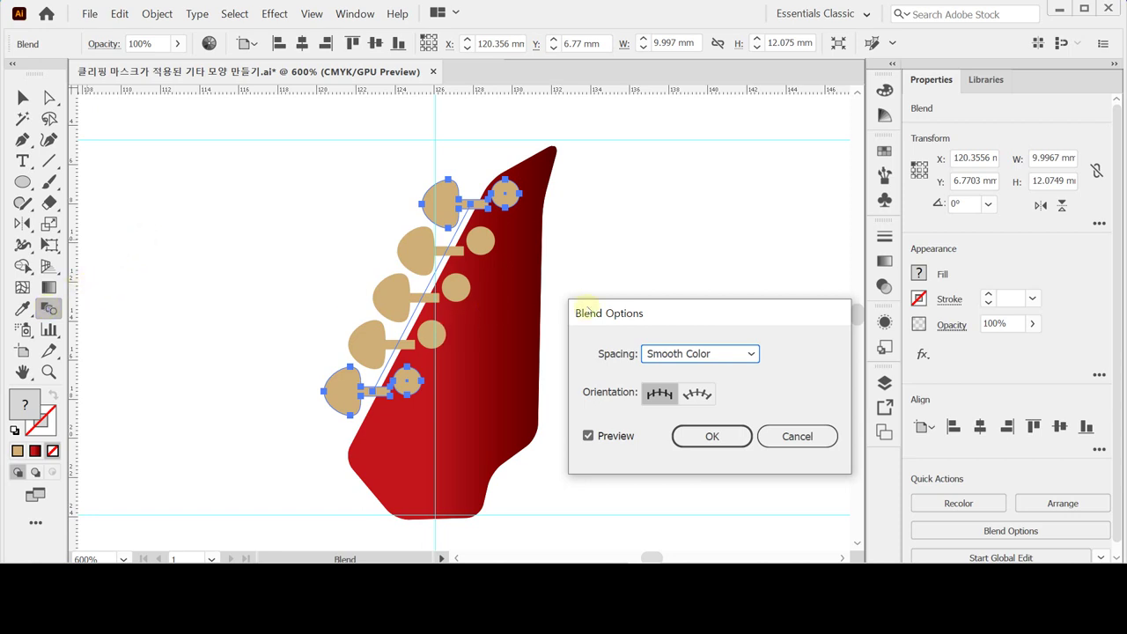
{"action": "left_click", "coordinate": [724, 355]}
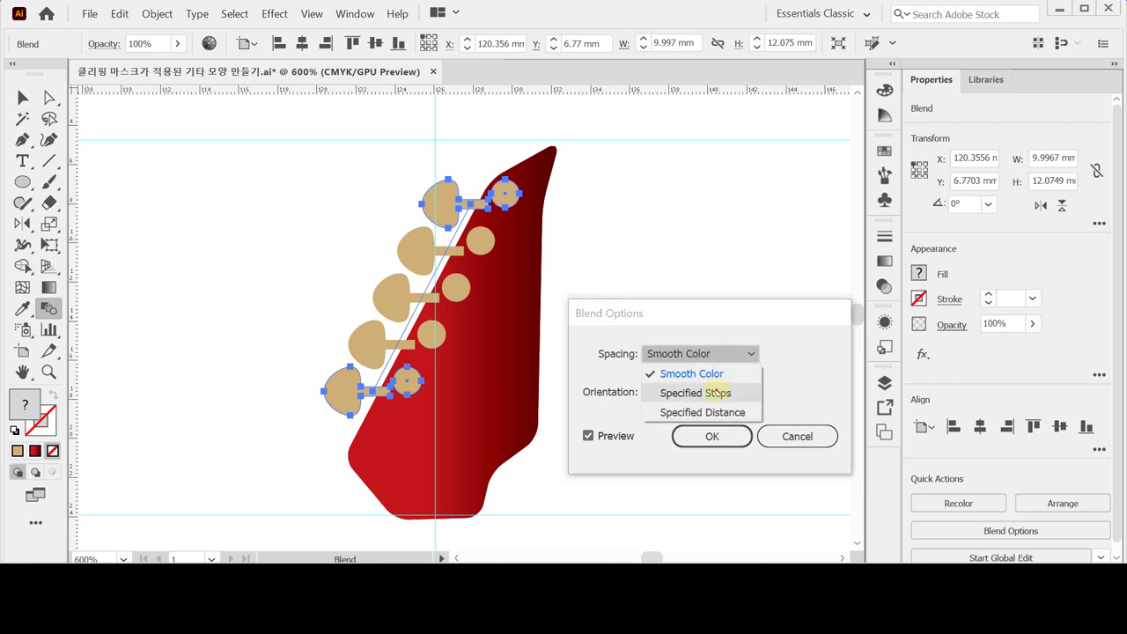
{"action": "left_click", "coordinate": [722, 393]}
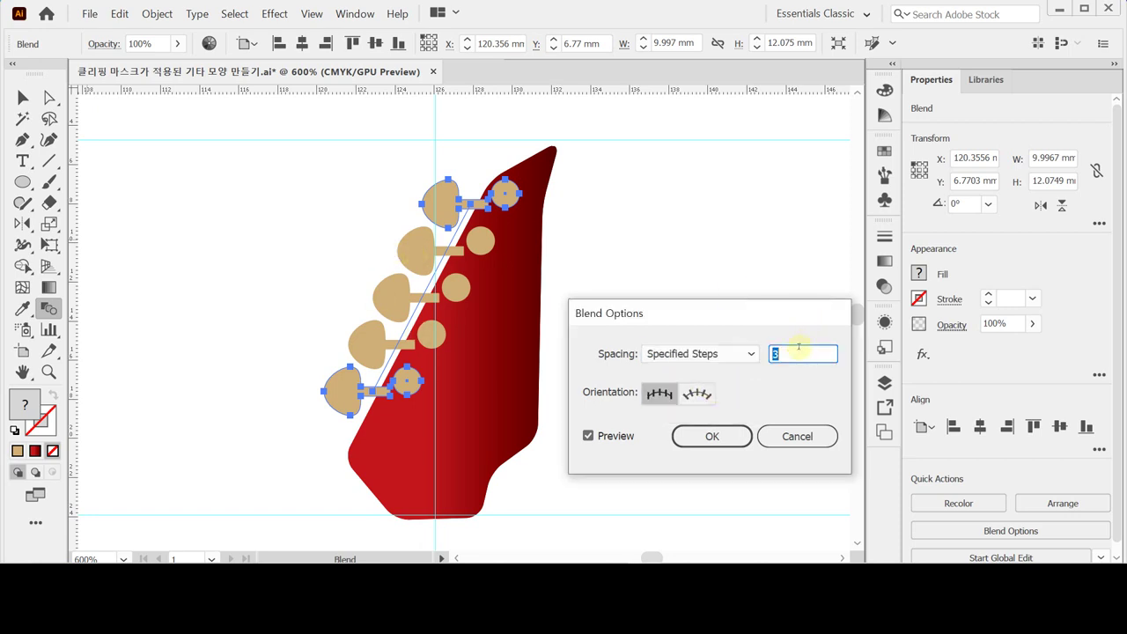
Try 4 and 2 as the number of specified steps for the peg blend
{"action": "type", "text": "4"}
{"action": "key", "text": "Tab"}
{"action": "key", "text": "shift+Tab"}
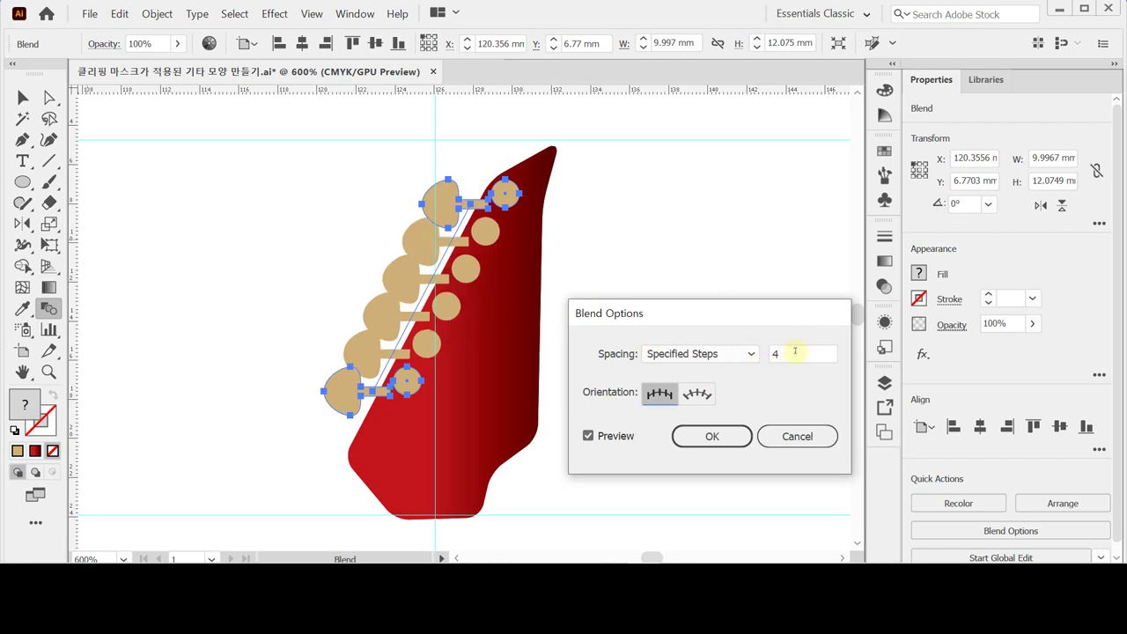
{"action": "type", "text": "2"}
{"action": "key", "text": "Tab"}
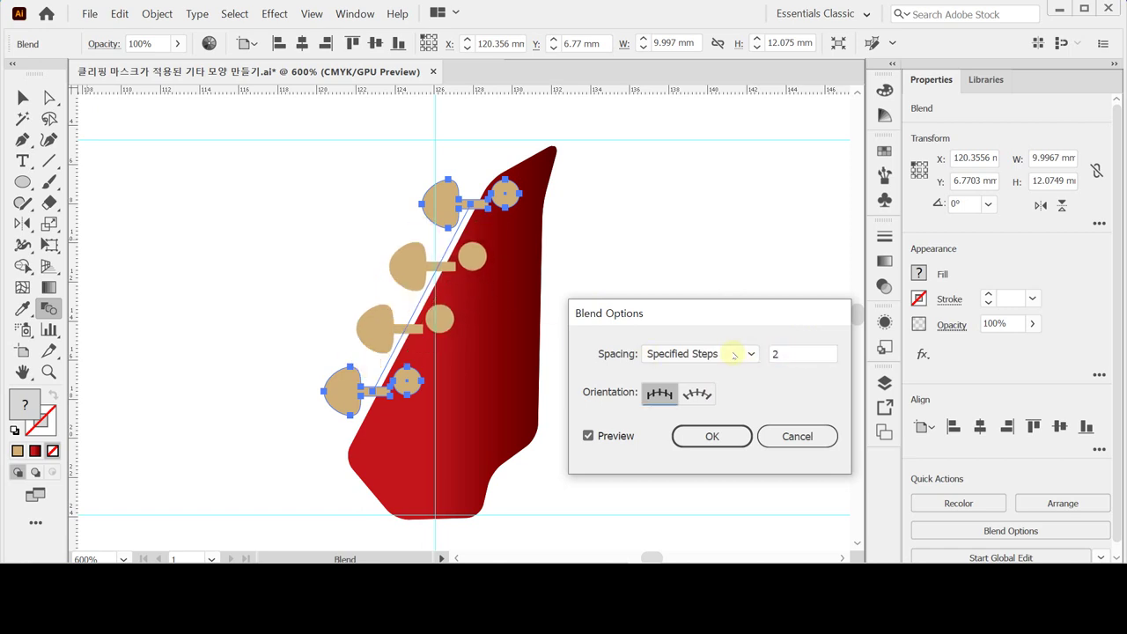
Set the peg blend to 3 specified steps and apply the options
{"action": "left_click", "coordinate": [788, 356]}
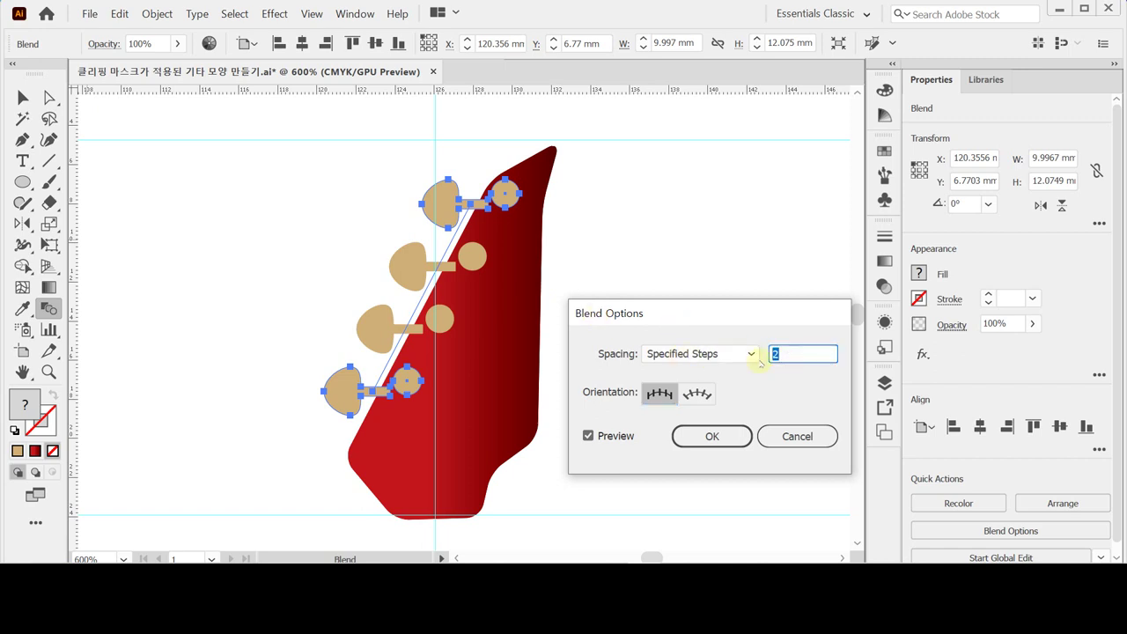
{"action": "type", "text": "3"}
{"action": "key", "text": "Tab"}
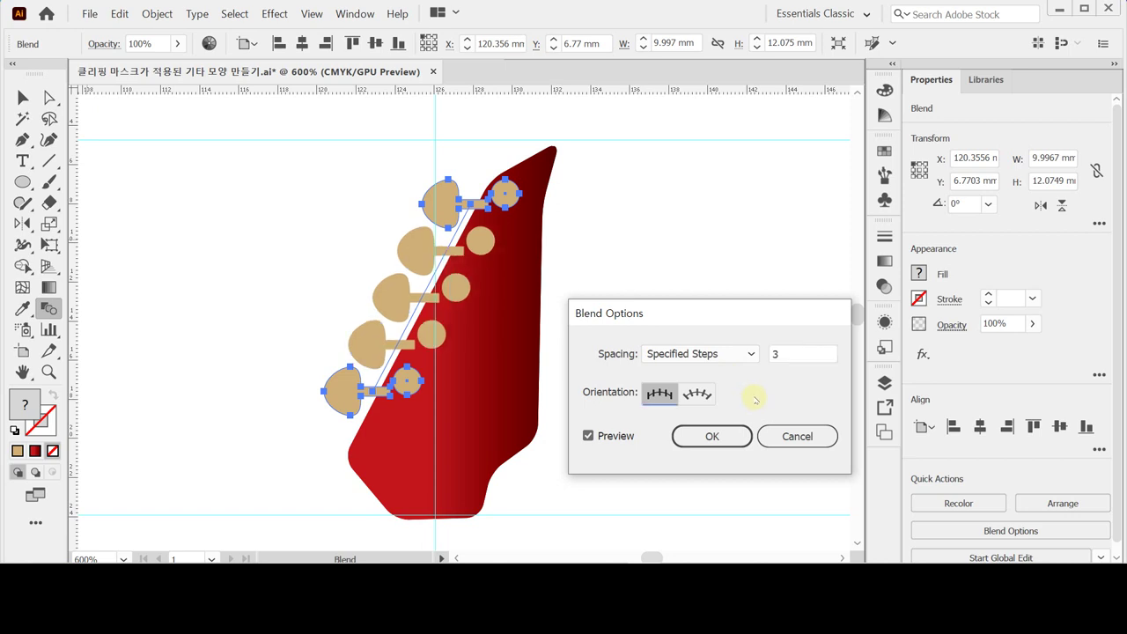
{"action": "left_click", "coordinate": [725, 437]}
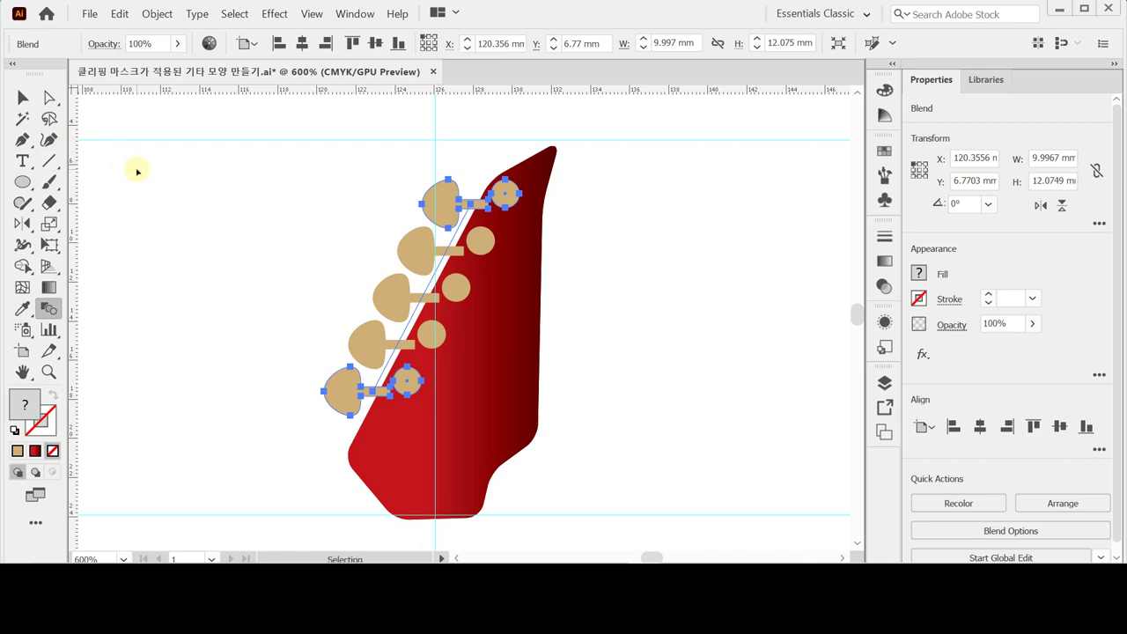
Inspect the peg blend in outline view and return to the coloured preview
{"action": "key", "text": "ctrl+y"}
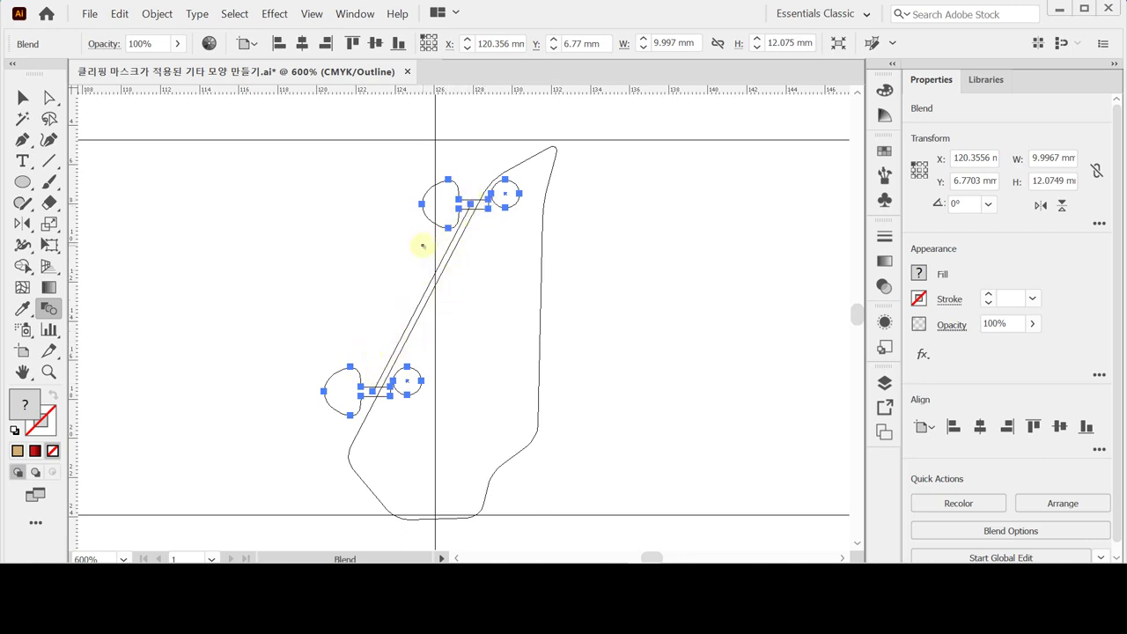
{"action": "key", "text": "v"}
{"action": "key", "text": "ctrl+y"}
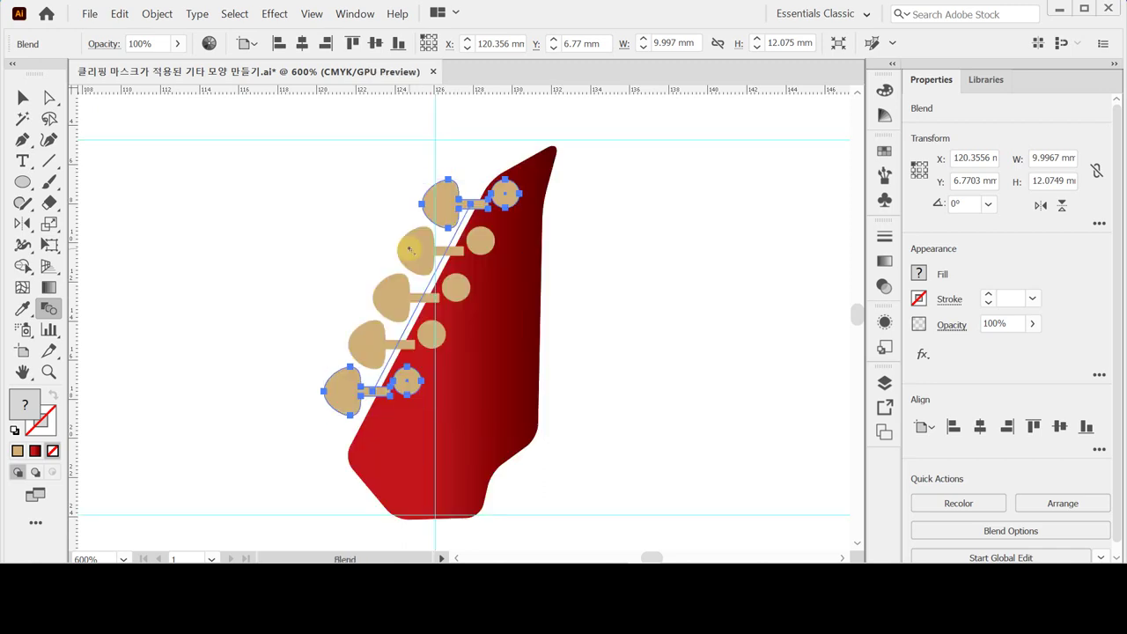
Expand the peg blend into editable shapes
{"action": "left_click", "coordinate": [157, 13]}
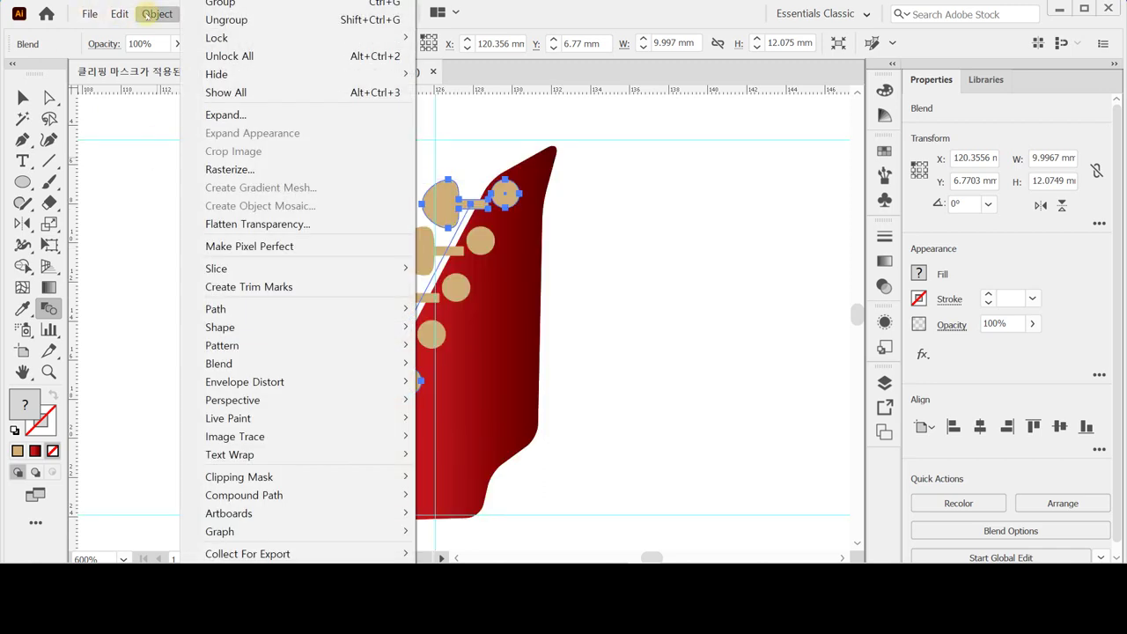
{"action": "mouse_move", "coordinate": [300, 373]}
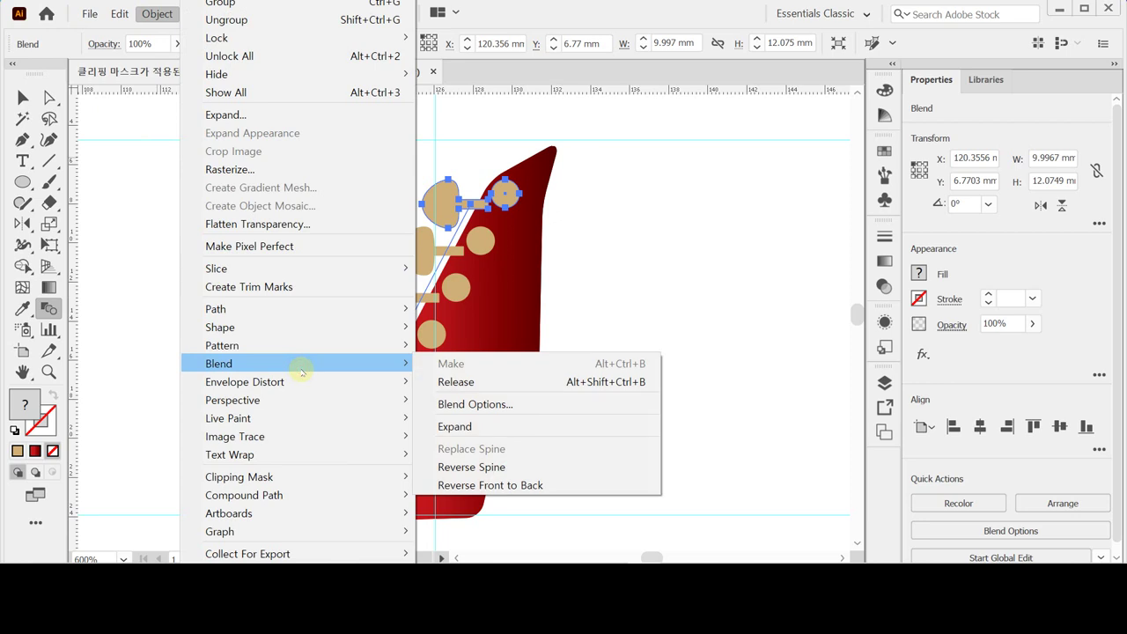
{"action": "left_click", "coordinate": [472, 426]}
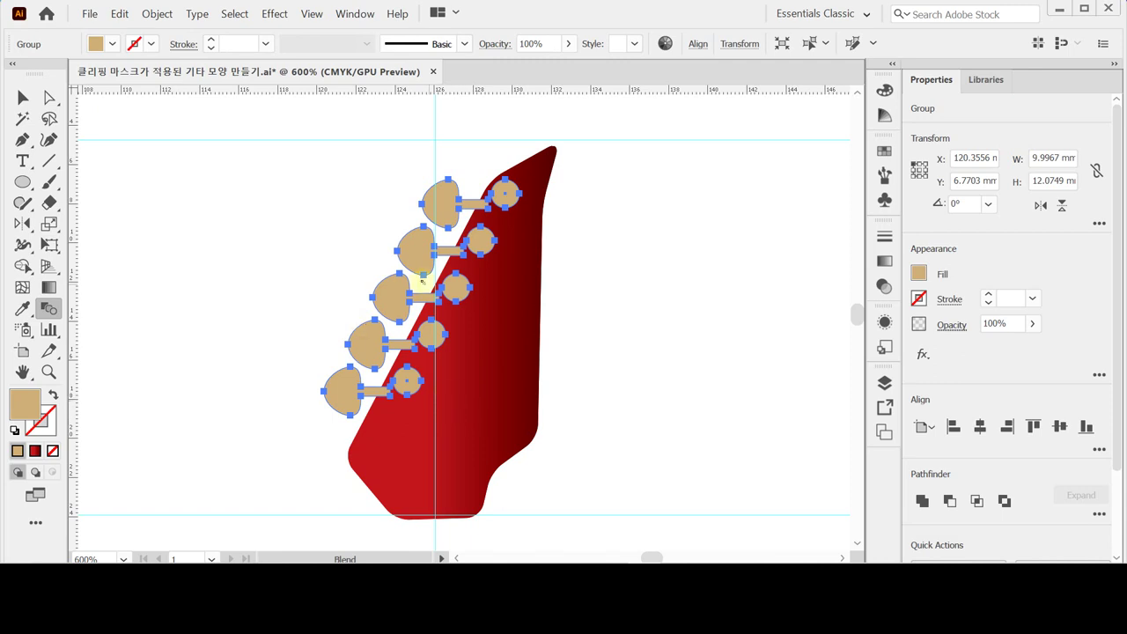
Ungroup the expanded pegs once and test selecting individual peg groups along the slanted edge
{"action": "right_click", "coordinate": [410, 254]}
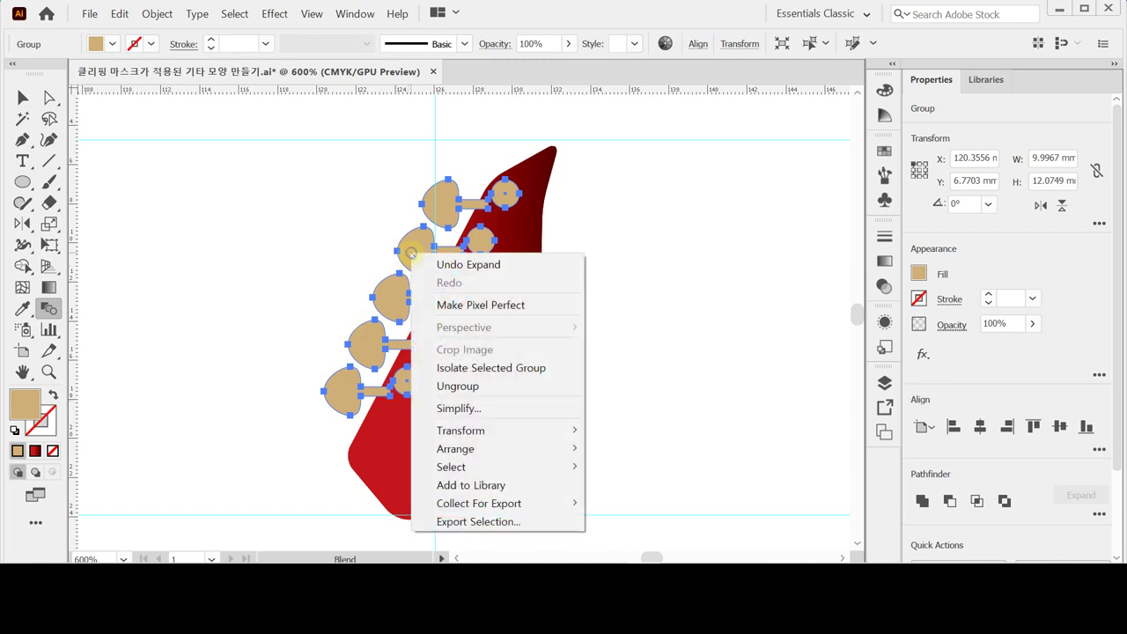
{"action": "left_click", "coordinate": [485, 386]}
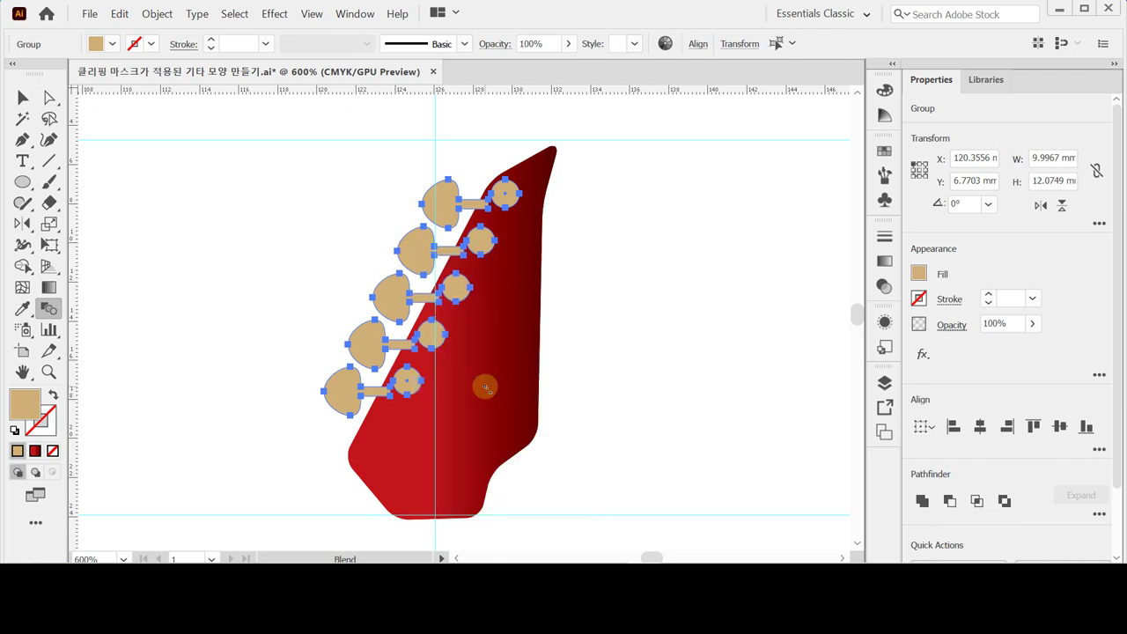
{"action": "left_click", "coordinate": [289, 258]}
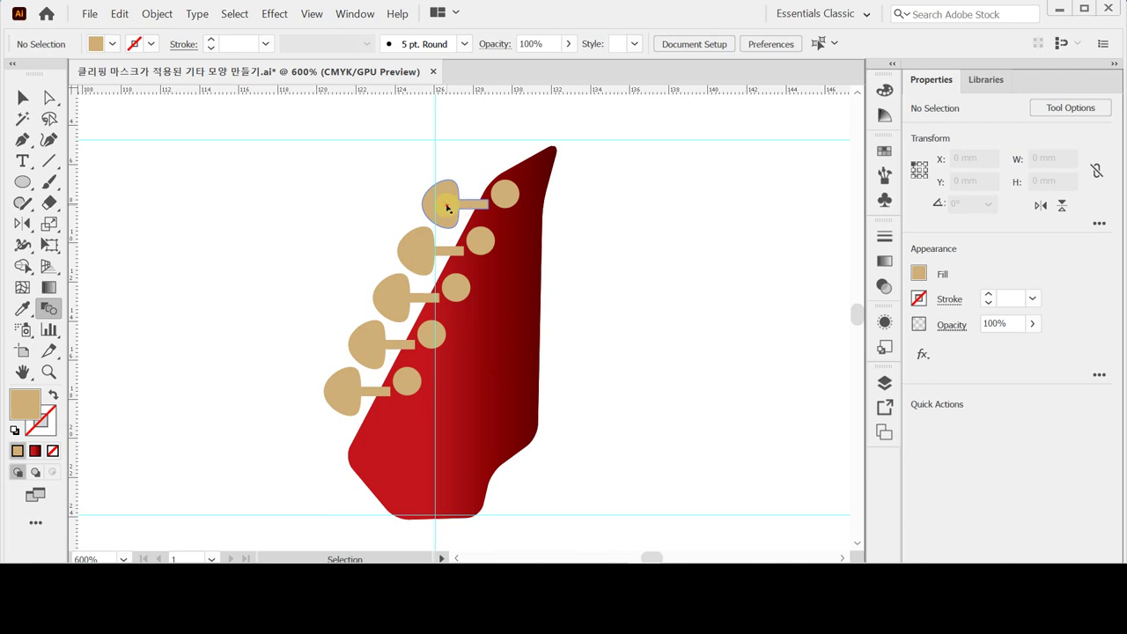
{"action": "left_click", "coordinate": [447, 208]}
{"action": "left_click", "coordinate": [410, 257]}
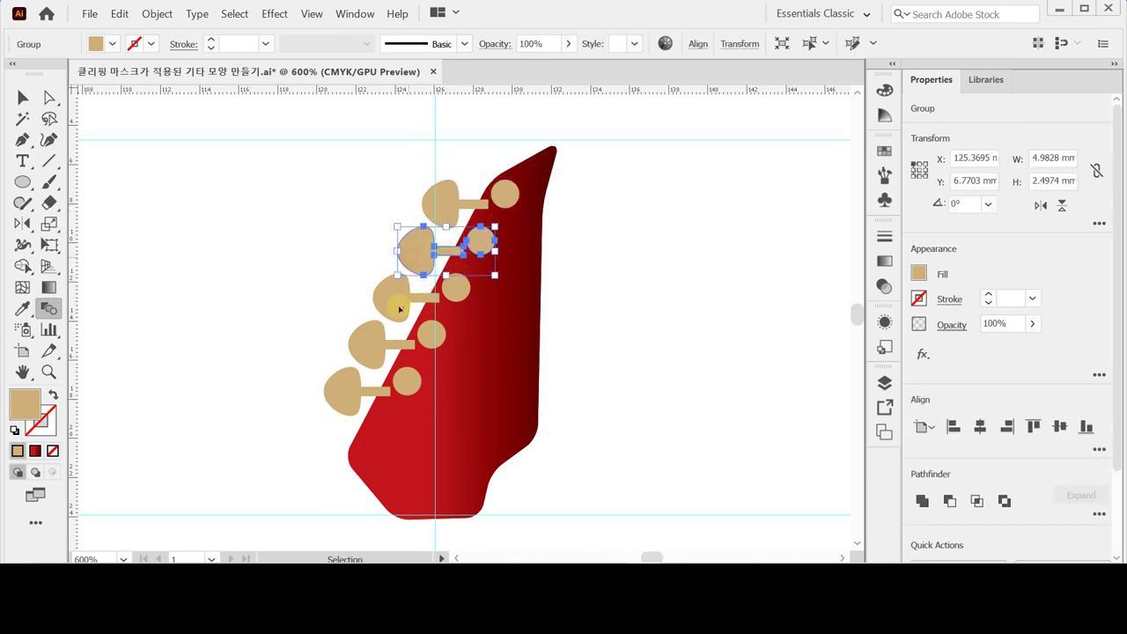
{"action": "key", "text": "w"}
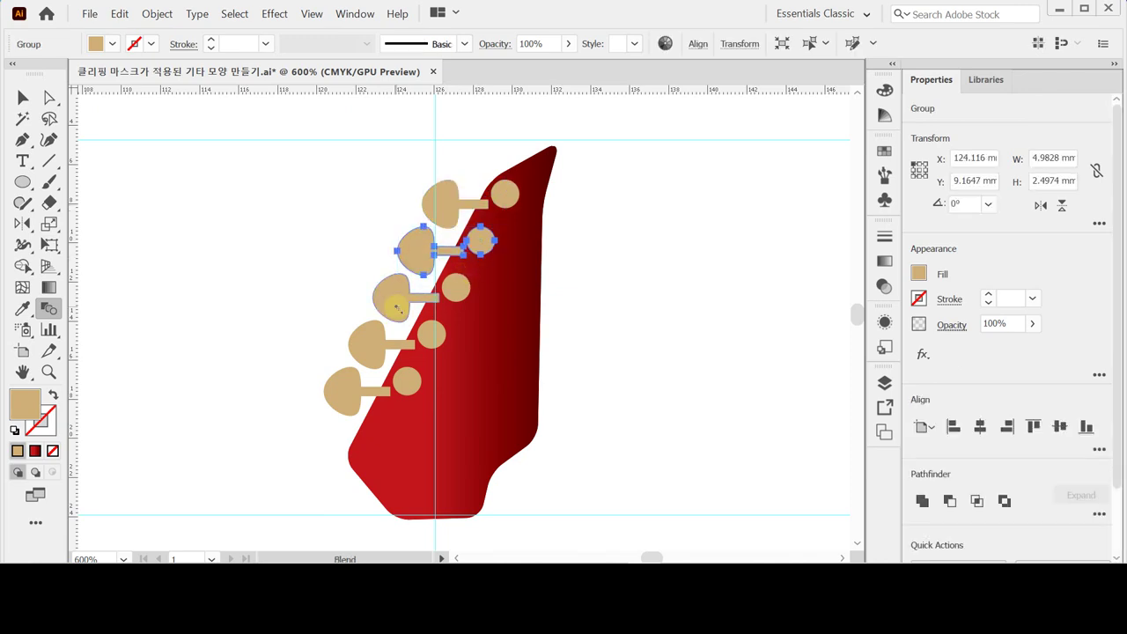
{"action": "left_click", "coordinate": [397, 307]}
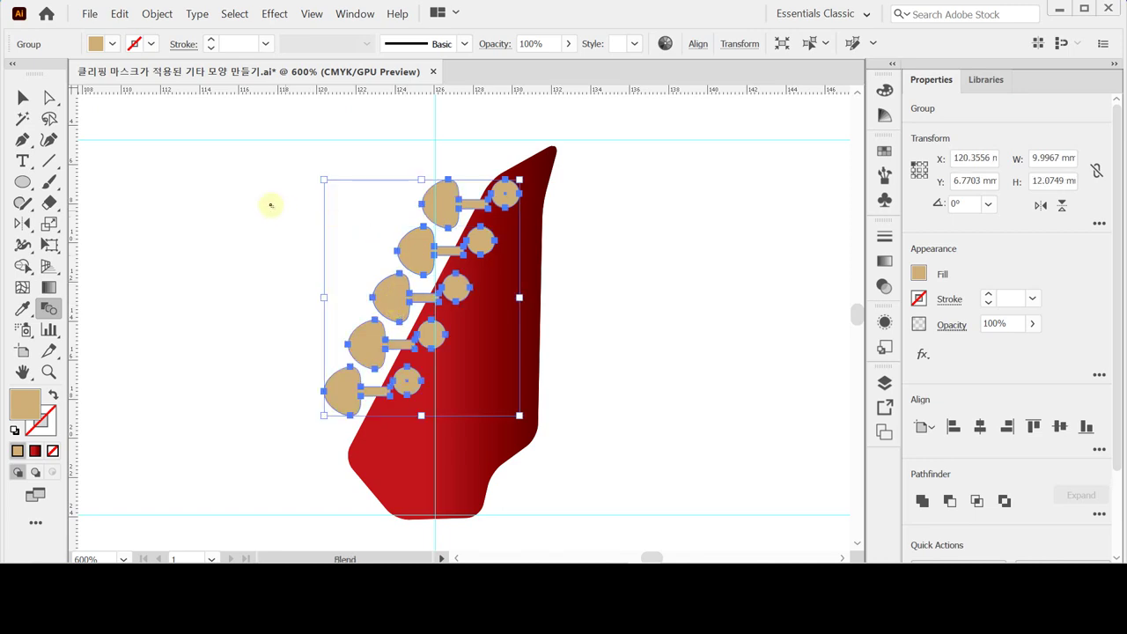
{"action": "left_click", "coordinate": [270, 195], "text": "ctrl"}
{"action": "left_click", "coordinate": [417, 241]}
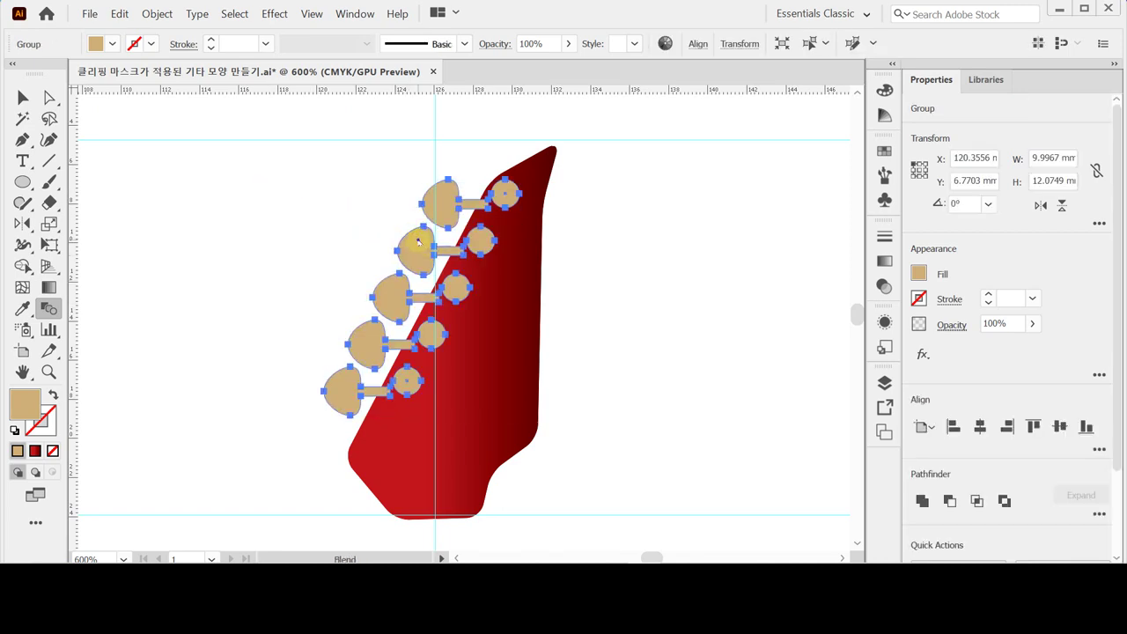
Ungroup the expanded pegs twice so that every peg shape and circle is a separate path, and clear the selection
{"action": "right_click", "coordinate": [419, 242]}
{"action": "left_click", "coordinate": [482, 373]}
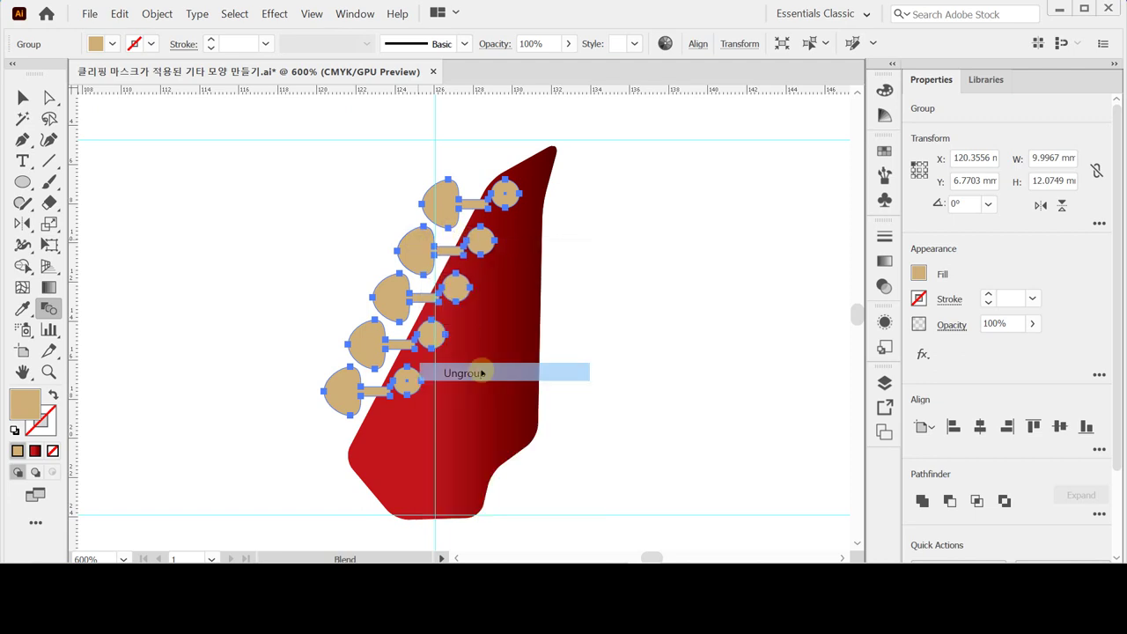
{"action": "right_click", "coordinate": [411, 247]}
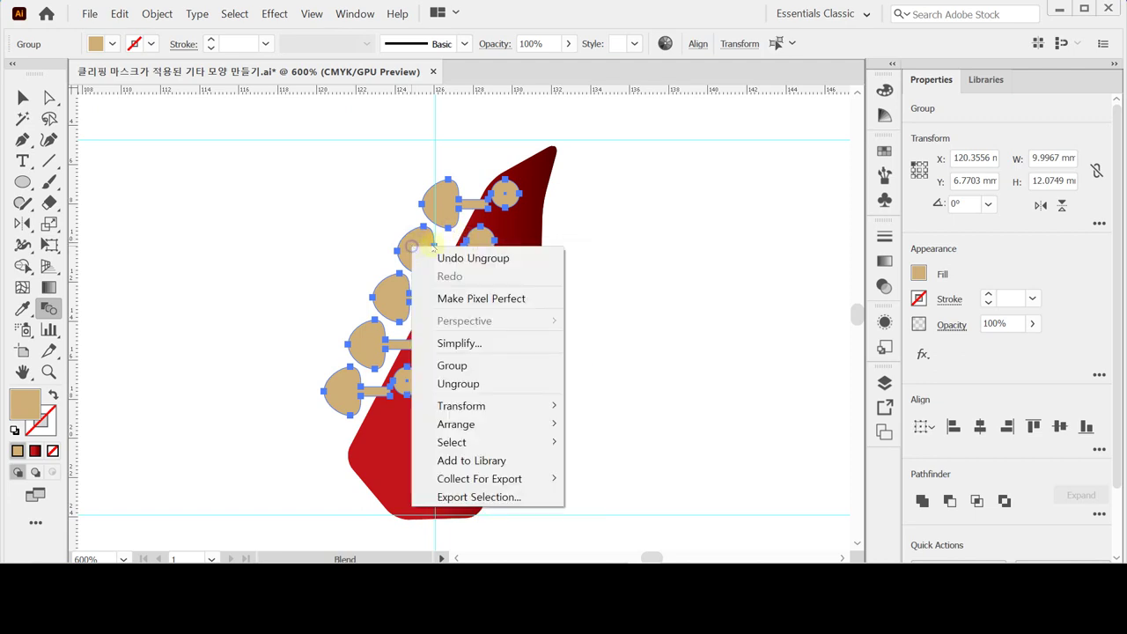
{"action": "left_click", "coordinate": [467, 384]}
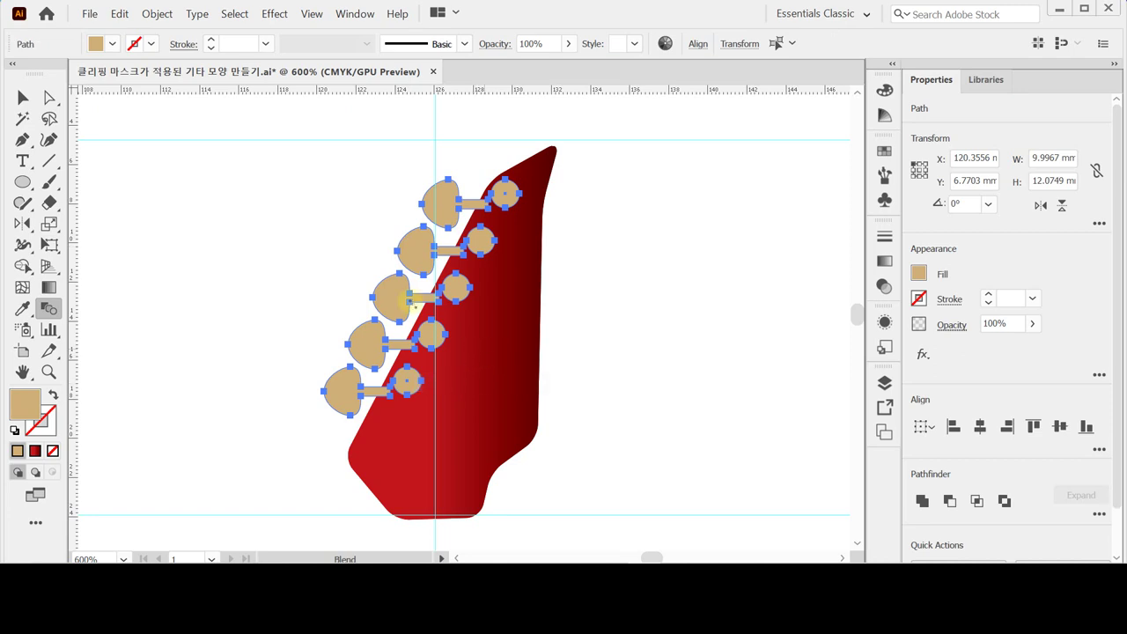
{"action": "left_click", "coordinate": [271, 264]}
Try selecting the top peg shape and its circle separately on the headstock
{"action": "left_click", "coordinate": [440, 198]}
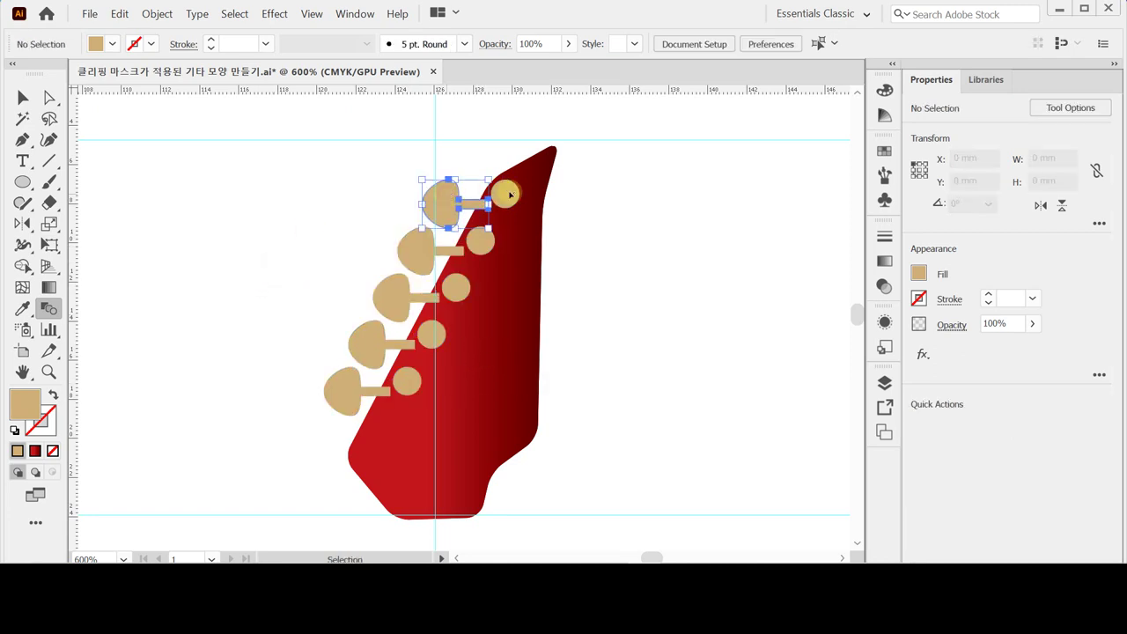
{"action": "left_click", "coordinate": [503, 194], "text": "shift"}
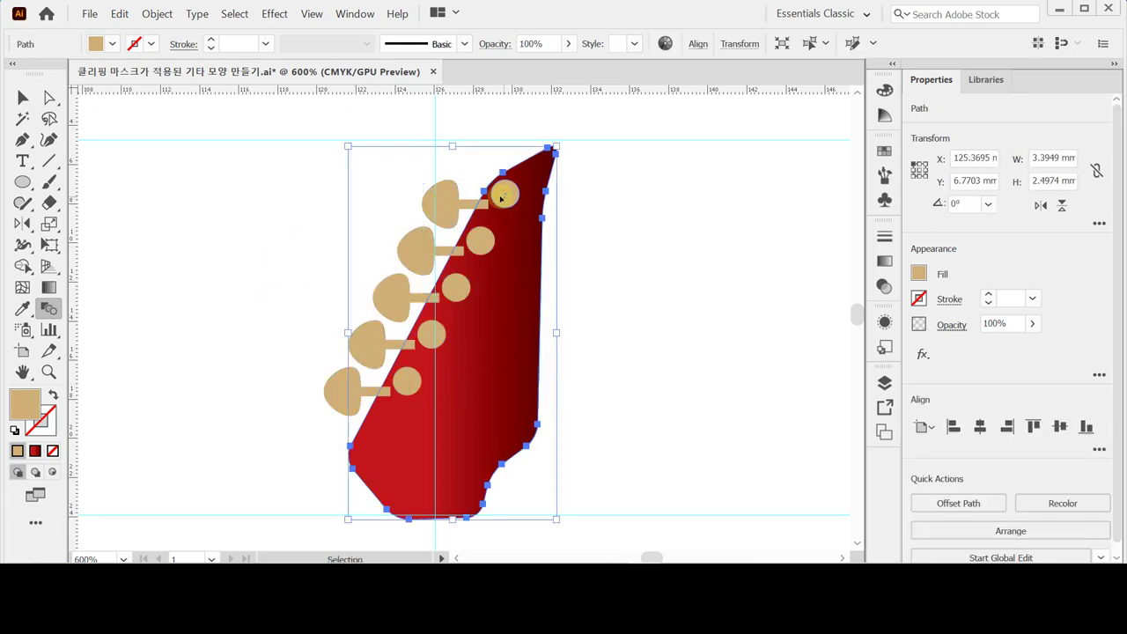
{"action": "left_click", "coordinate": [508, 199]}
{"action": "left_click", "coordinate": [507, 190]}
{"action": "left_click", "coordinate": [503, 189], "text": "shift"}
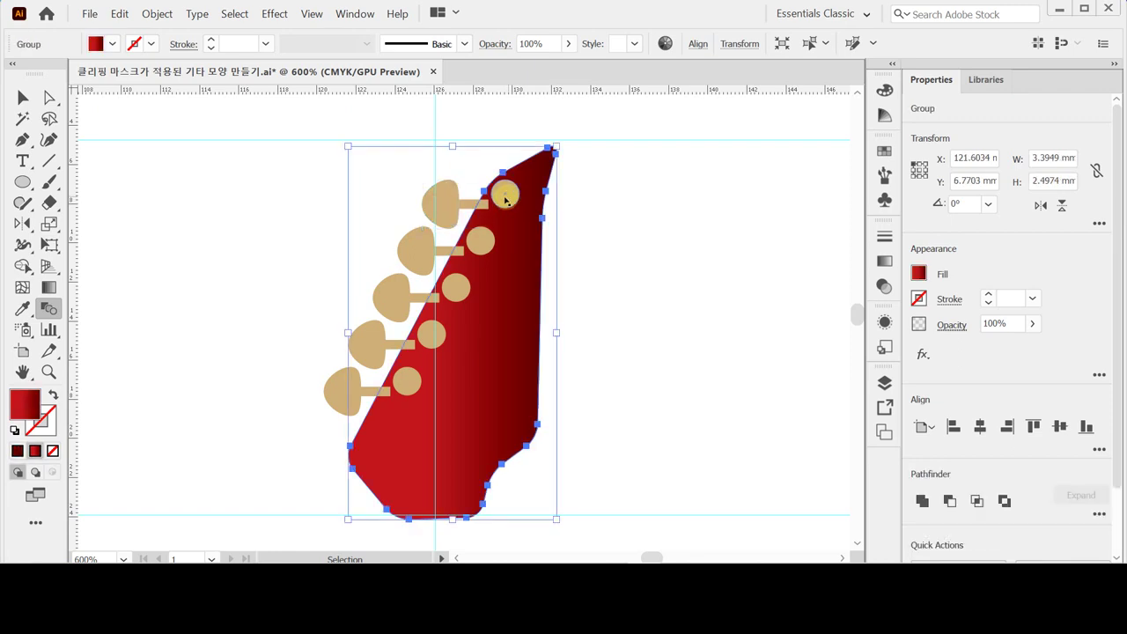
{"action": "left_click", "coordinate": [505, 192]}
{"action": "left_click", "coordinate": [383, 211]}
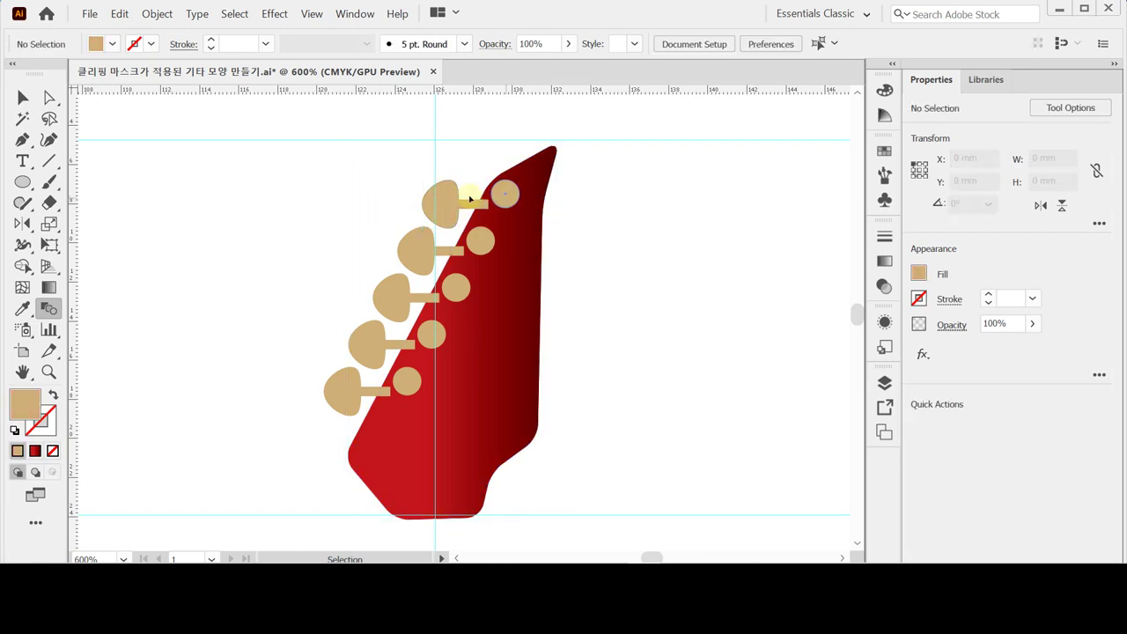
Send the five tan peg shapes behind the red headstock, leaving the circles in front, and clear the selection
{"action": "key", "text": "w"}
{"action": "key", "text": "v"}
{"action": "left_click", "coordinate": [440, 211]}
{"action": "left_click", "coordinate": [410, 251], "text": "shift"}
{"action": "left_click", "coordinate": [390, 299], "text": "shift"}
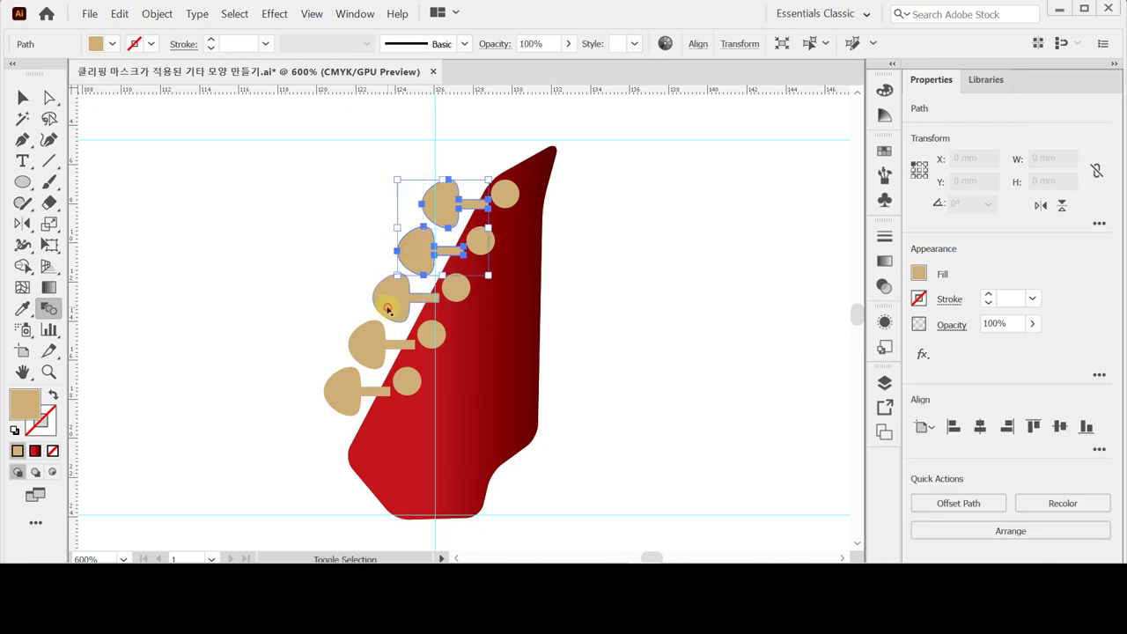
{"action": "left_click", "coordinate": [368, 339], "text": "shift"}
{"action": "left_click", "coordinate": [345, 386], "text": "shift"}
{"action": "key", "text": "w"}
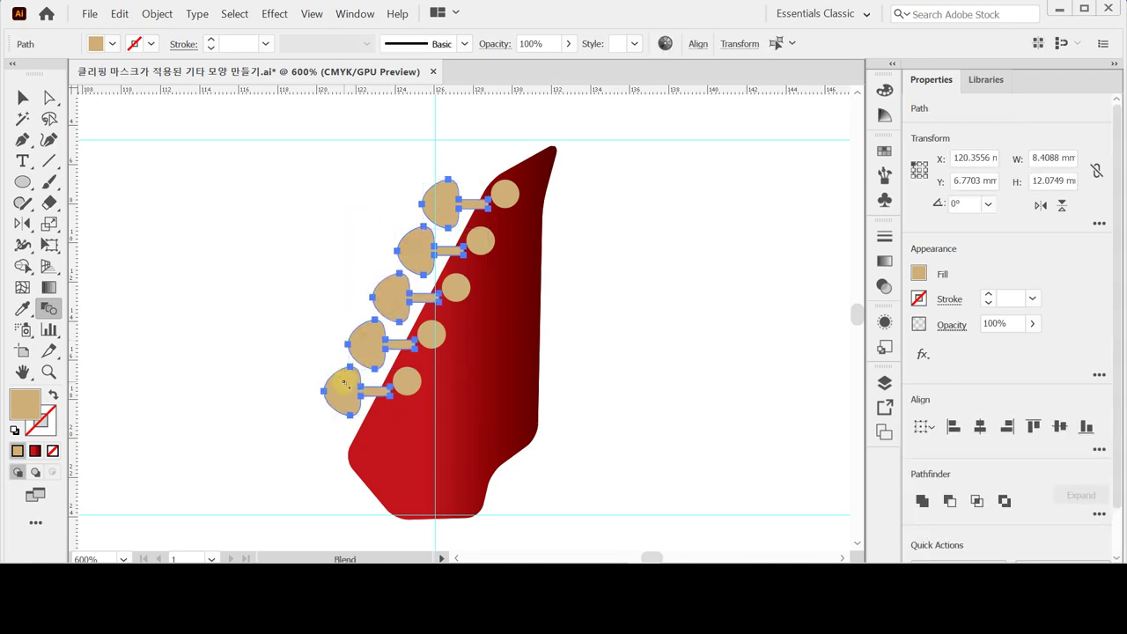
{"action": "key", "text": "ctrl"}
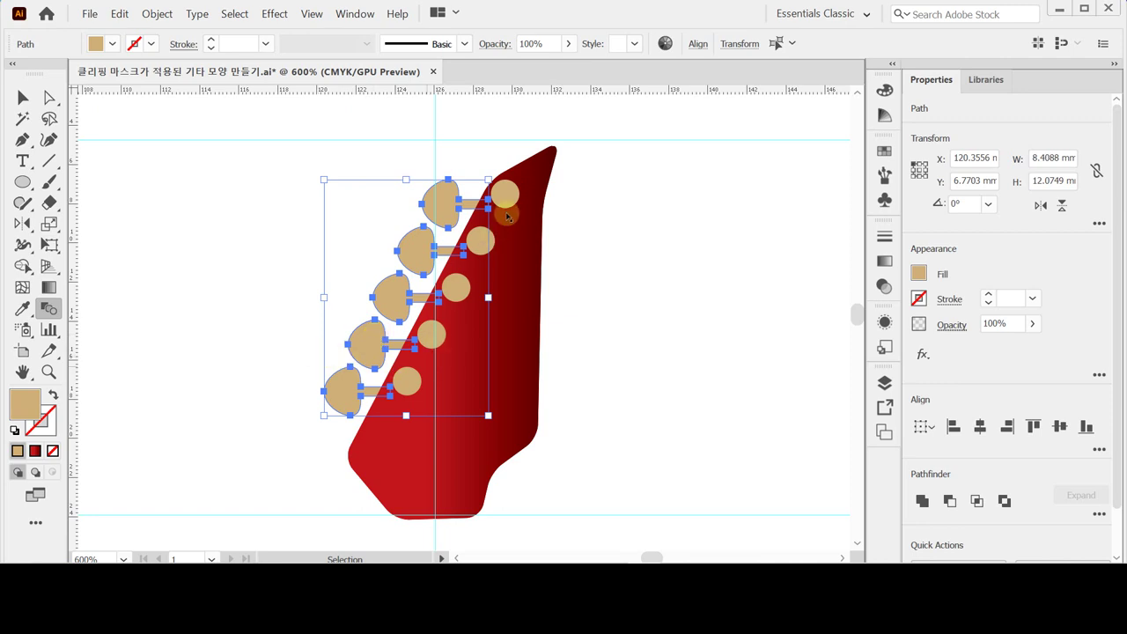
{"action": "left_click", "coordinate": [377, 221]}
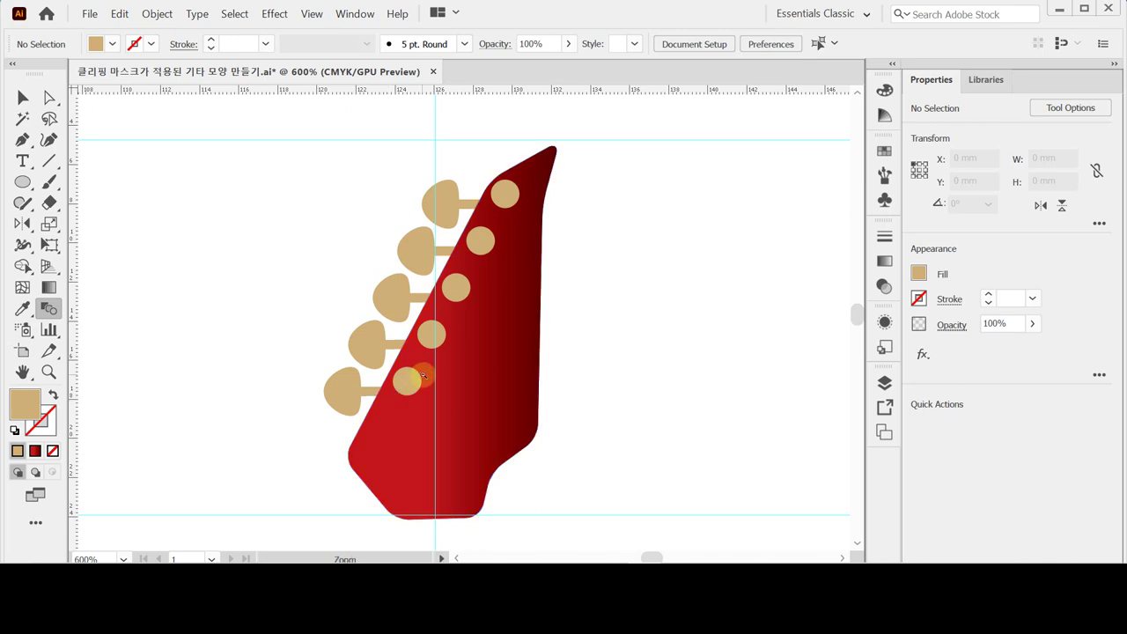
Save the guitar document
{"action": "left_click", "coordinate": [496, 362], "text": "ctrl+alt"}
{"action": "left_click", "coordinate": [504, 340], "text": "ctrl+alt"}
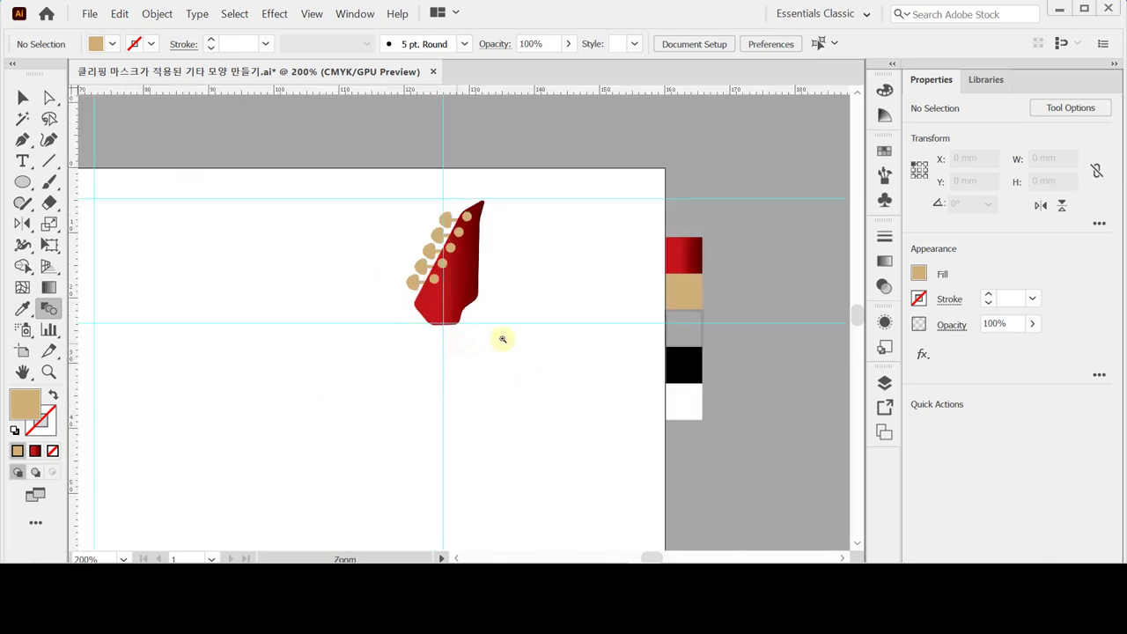
{"action": "left_click_drag", "start_coordinate": [426, 317], "coordinate": [409, 229]}
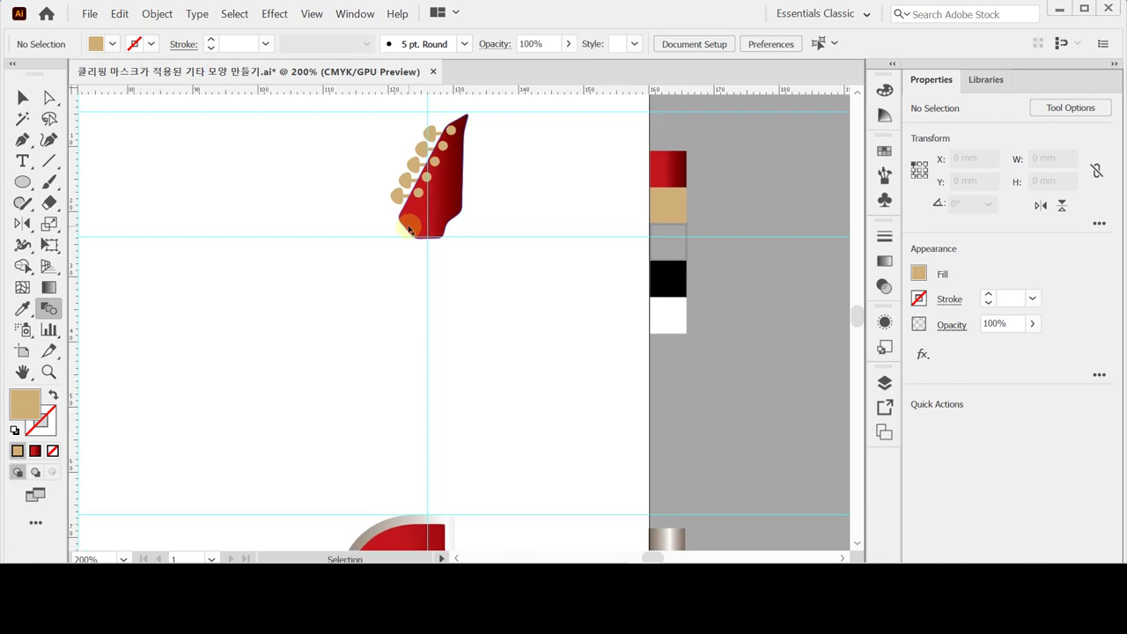
{"action": "key", "text": "ctrl+s"}
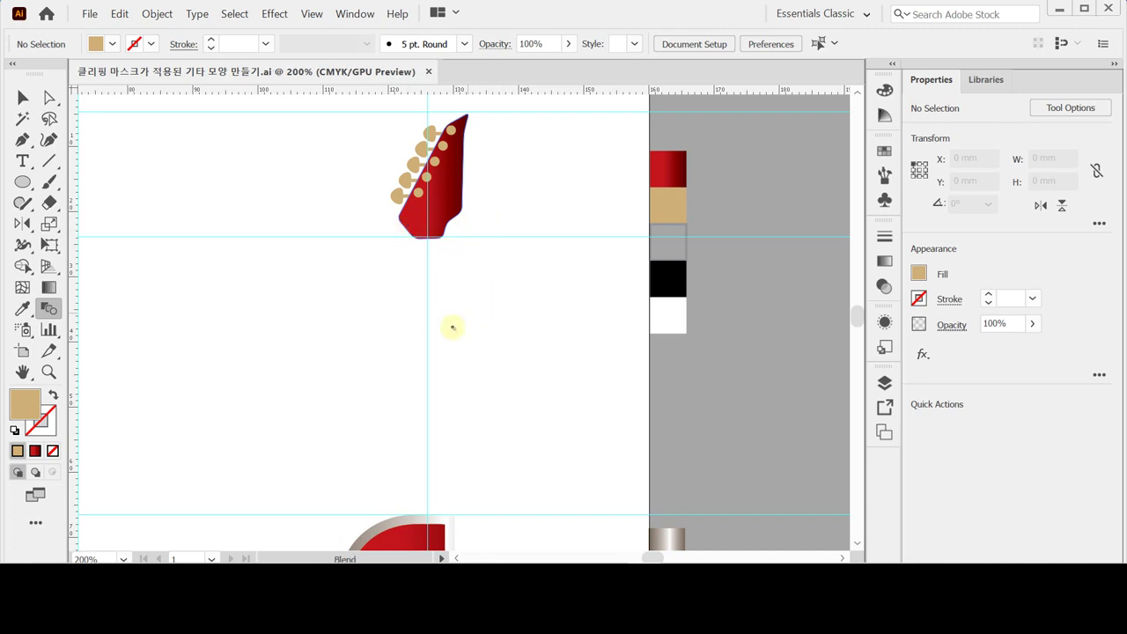
Set up the Rectangle tool with a solid black fill and no stroke for drawing the neck
{"action": "scroll", "coordinate": [410, 249], "scroll_direction": "down", "scroll_amount": 3}
{"action": "left_click", "coordinate": [22, 181]}
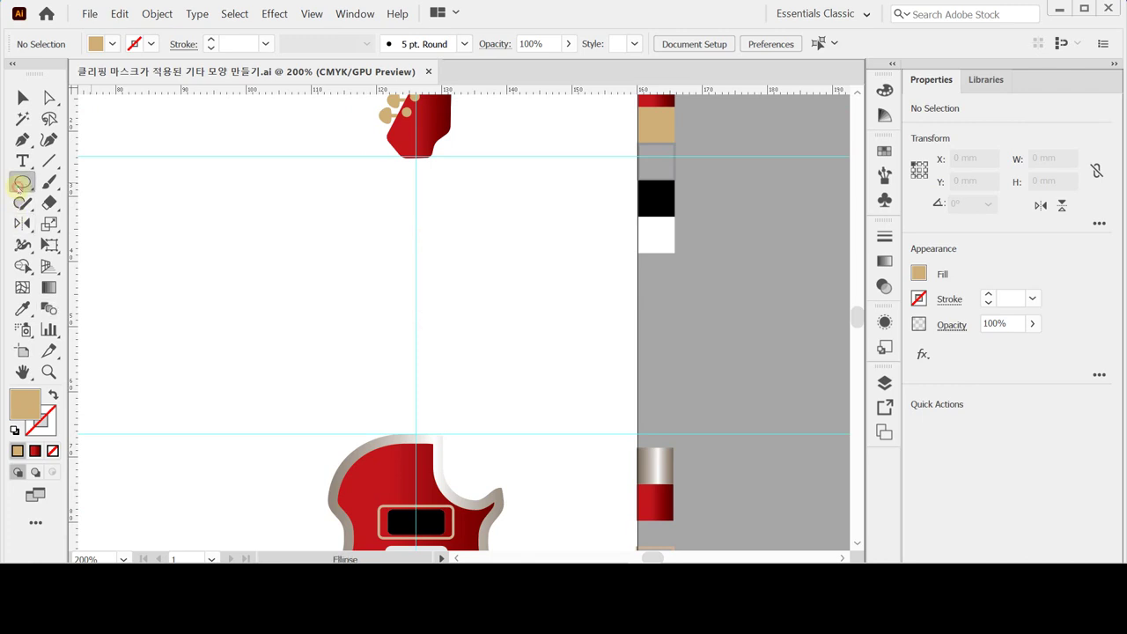
{"action": "left_click", "coordinate": [72, 183]}
{"action": "left_click", "coordinate": [26, 181]}
{"action": "left_click", "coordinate": [79, 181]}
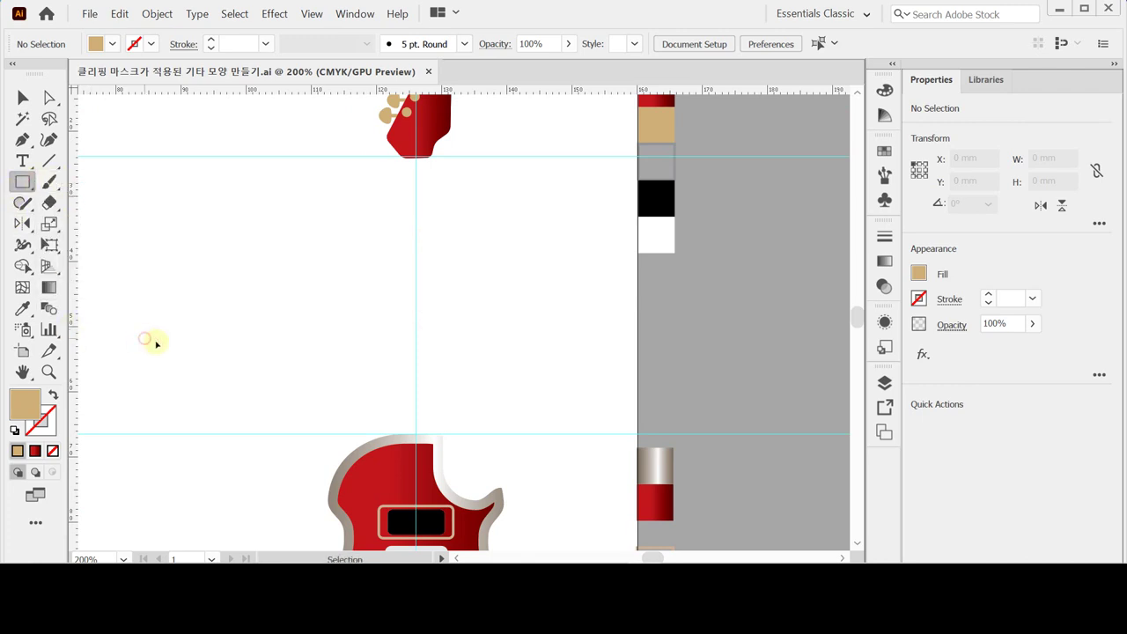
{"action": "left_click", "coordinate": [14, 431]}
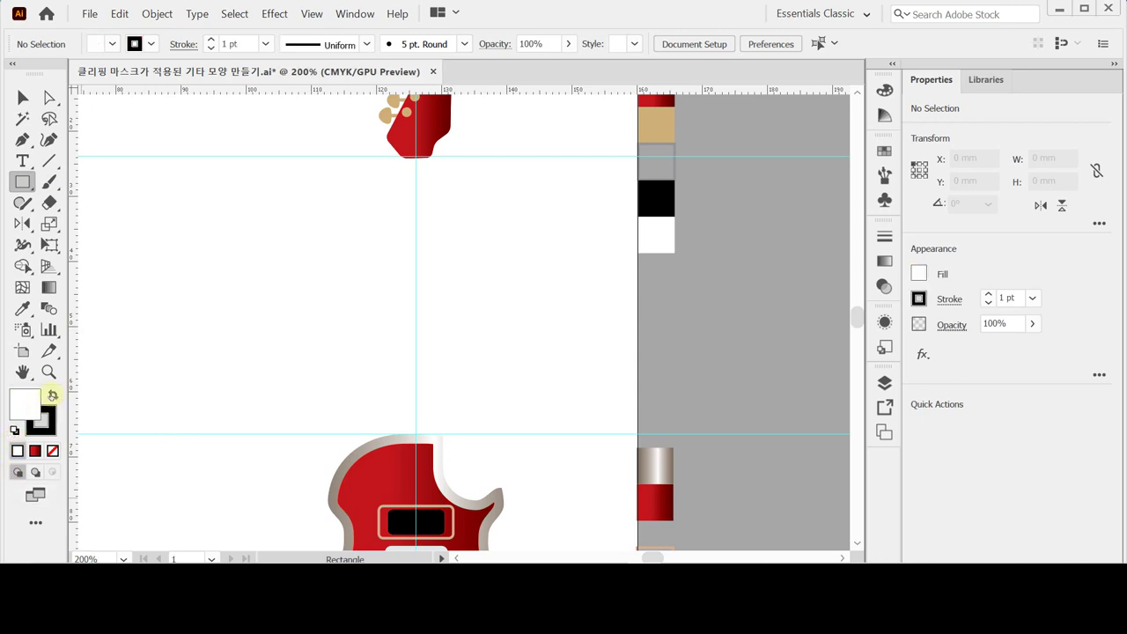
{"action": "left_click", "coordinate": [53, 395]}
{"action": "left_click", "coordinate": [53, 451]}
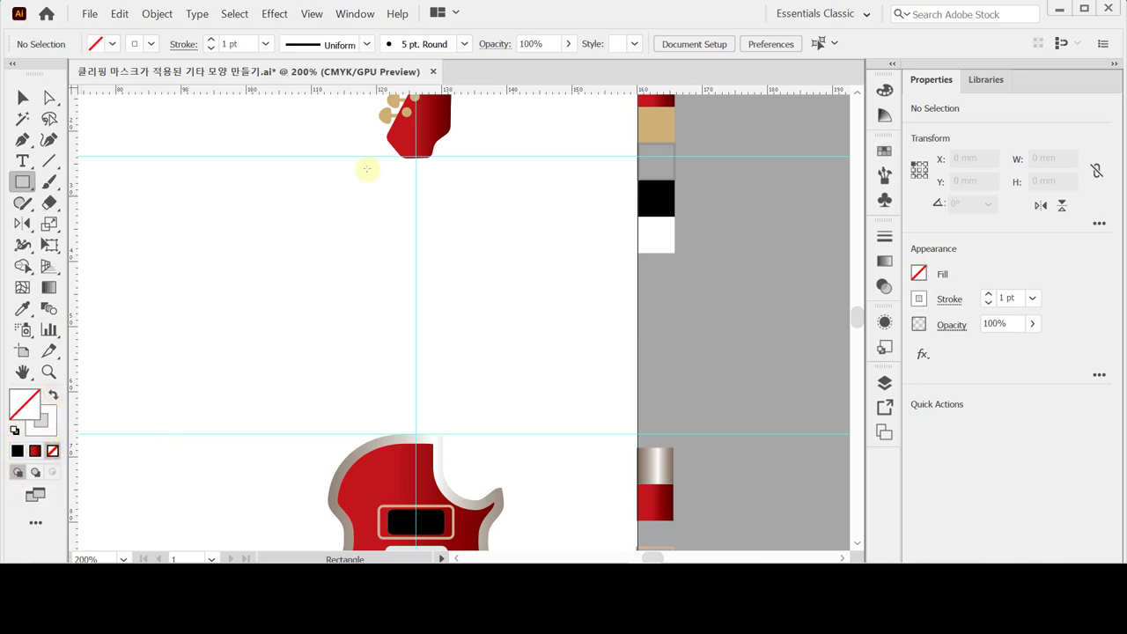
{"action": "left_click", "coordinate": [14, 431]}
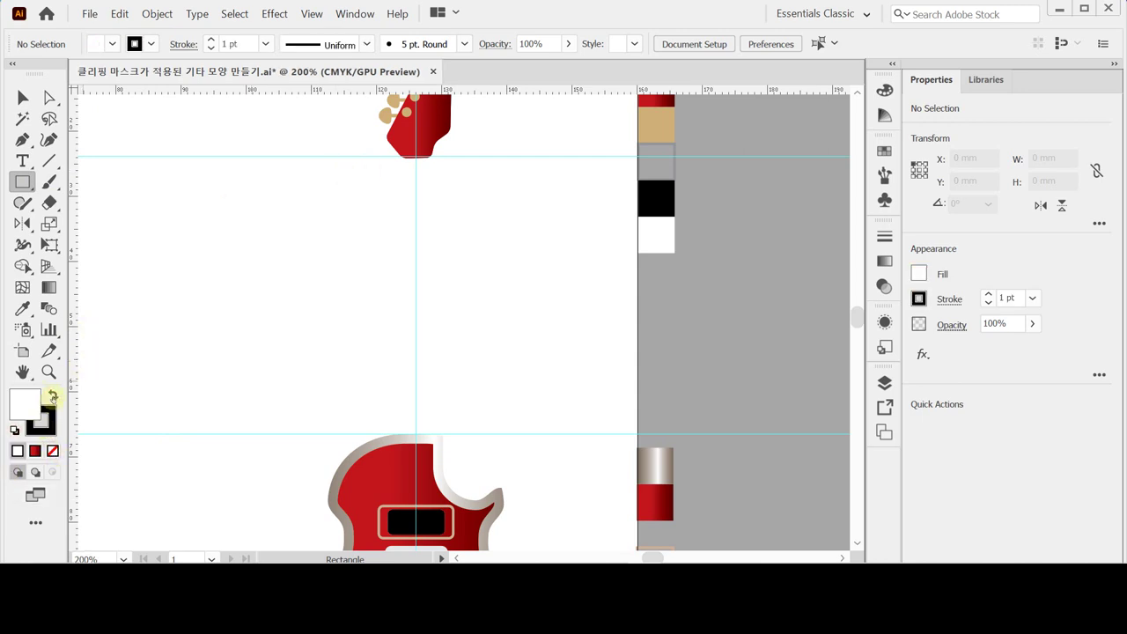
{"action": "left_click", "coordinate": [53, 395]}
{"action": "left_click", "coordinate": [52, 450]}
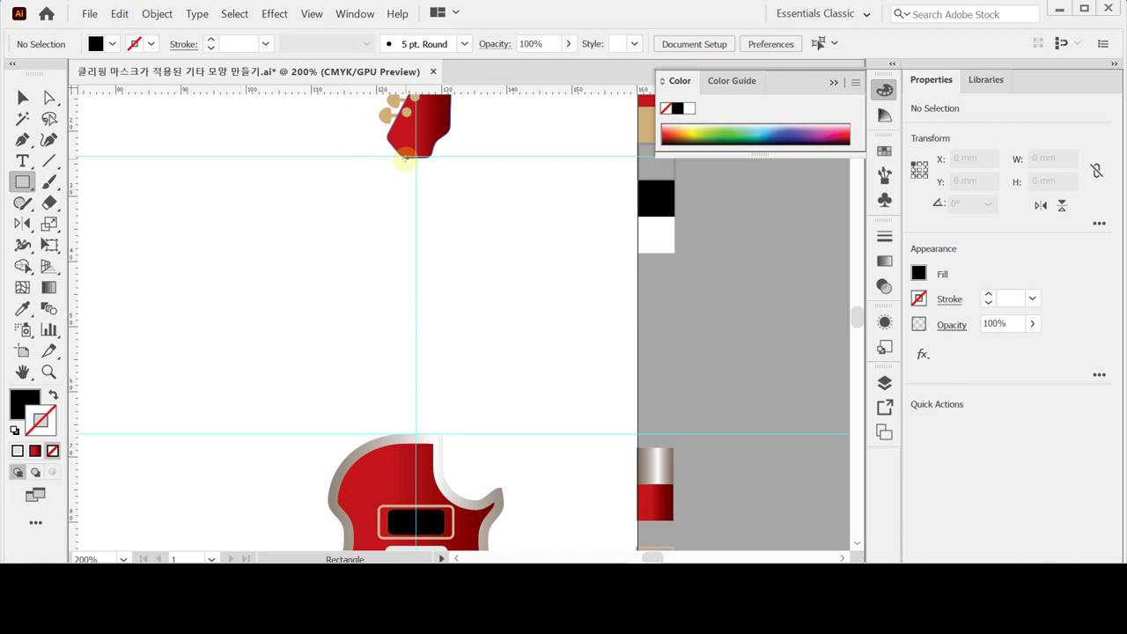
Draw a rectangular neck from the headstock's base to the upper pickup, about 4.3 mm wide and 52.8 mm high, centred on the vertical guide
{"action": "mouse_move", "coordinate": [406, 159]}
{"action": "left_mouse_down"}
{"action": "mouse_move", "coordinate": [405, 307]}
{"action": "mouse_move", "coordinate": [427, 502]}
{"action": "left_mouse_up"}
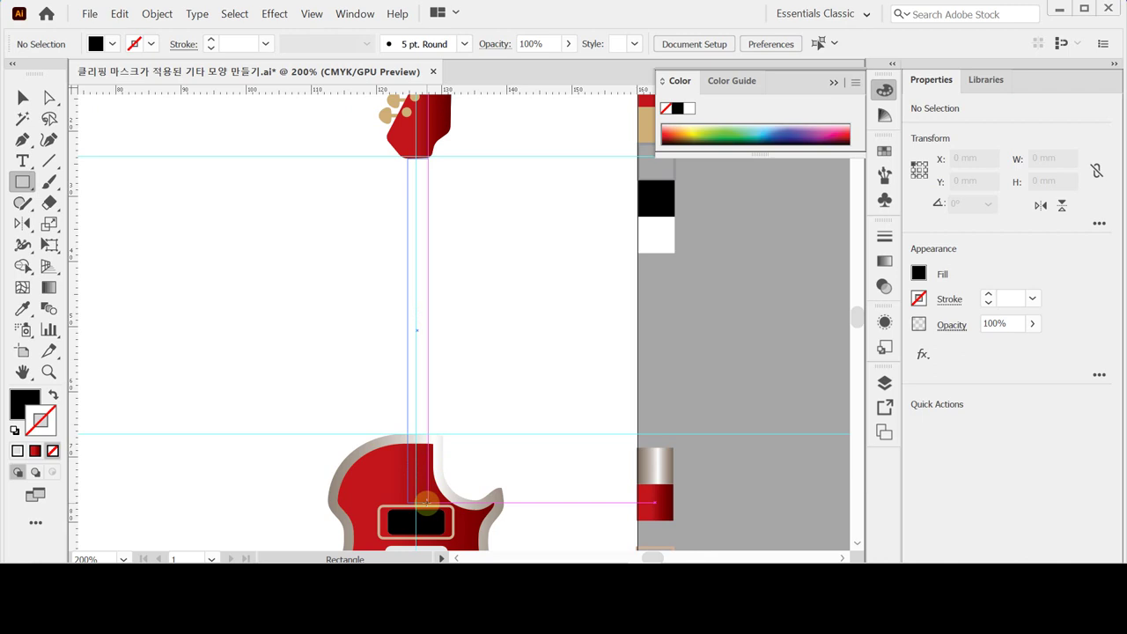
{"action": "left_click_drag", "start_coordinate": [426, 502], "coordinate": [429, 502]}
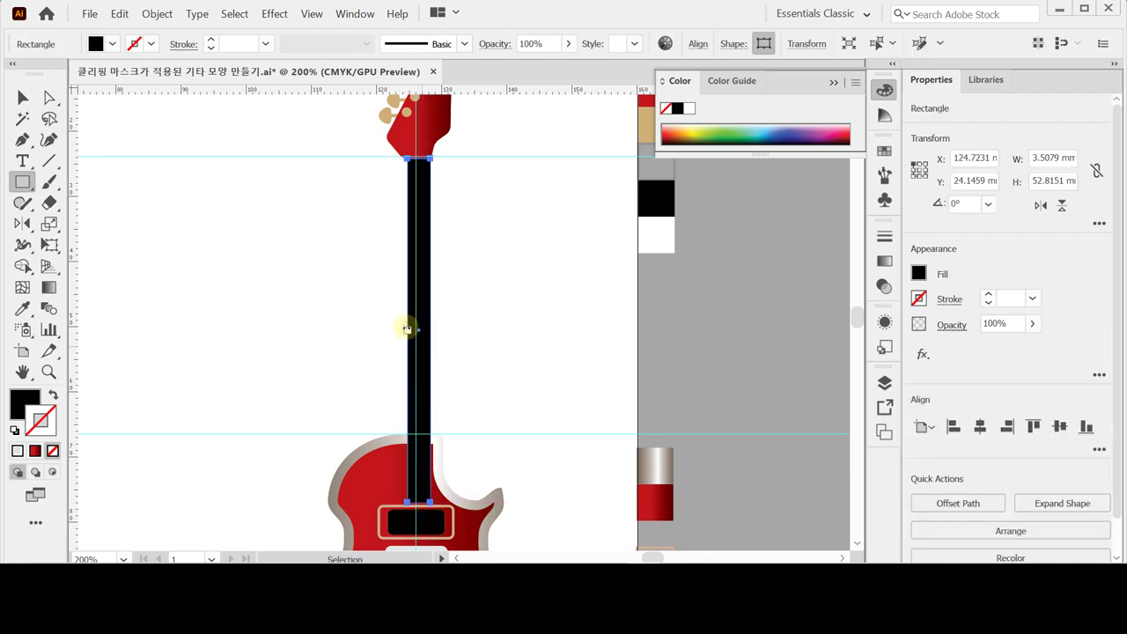
{"action": "left_click_drag", "start_coordinate": [408, 328], "coordinate": [403, 328]}
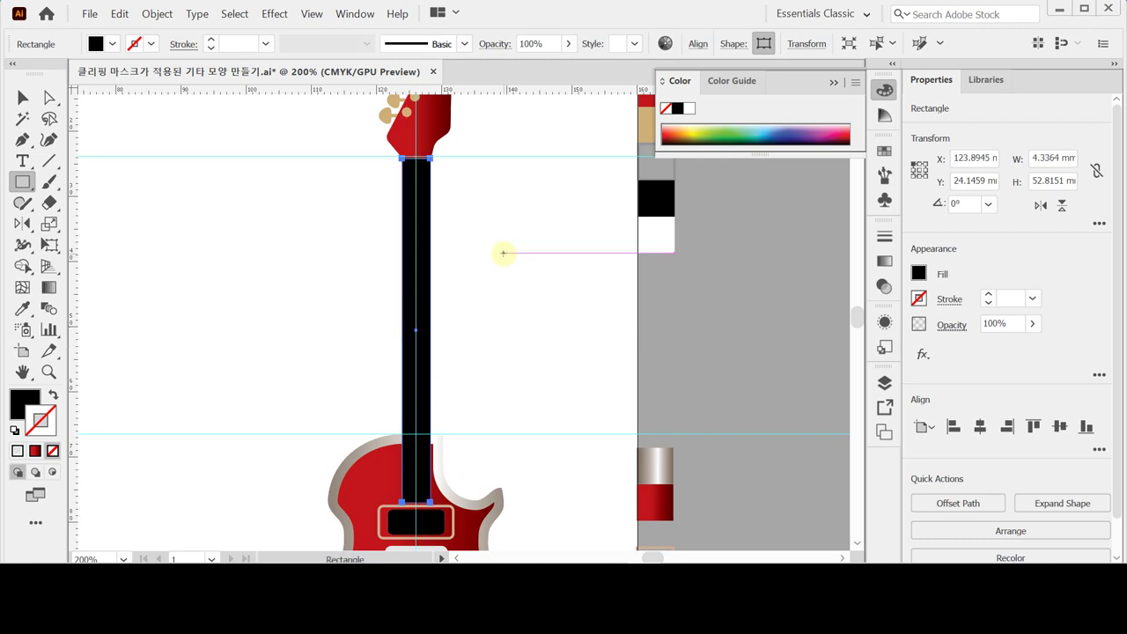
Isolate the neck rectangle, scale its two bottom anchor points apart to a width of about 6 mm, and exit isolation mode
{"action": "left_click", "coordinate": [410, 286], "text": "ctrl"}
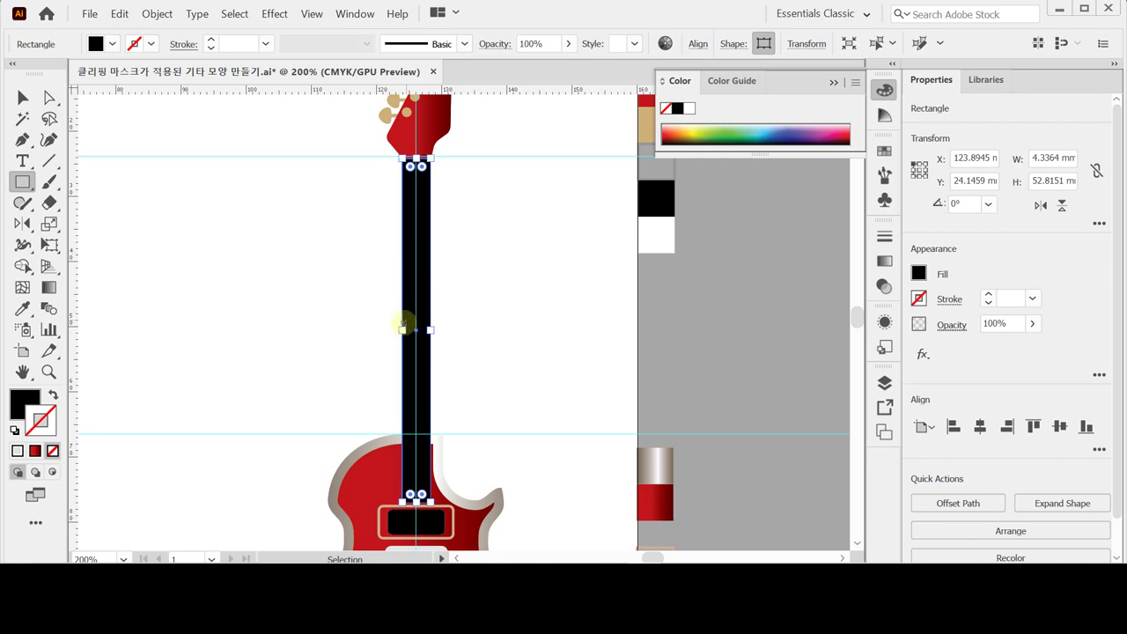
{"action": "double_click", "coordinate": [418, 223]}
{"action": "left_click_drag", "start_coordinate": [451, 327], "coordinate": [410, 268]}
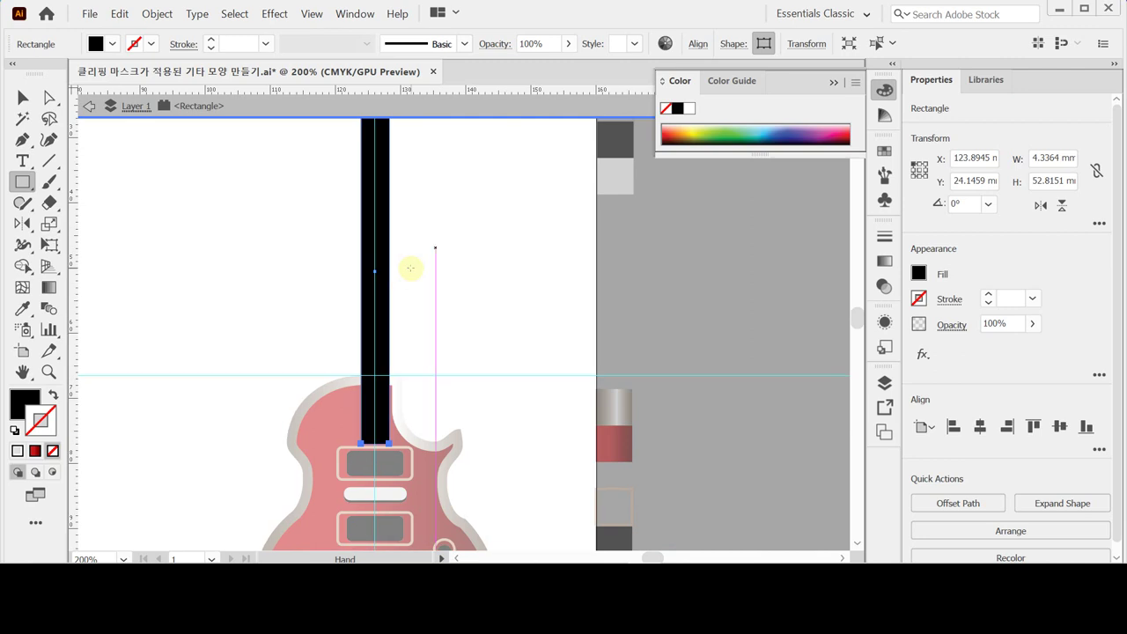
{"action": "left_click", "coordinate": [48, 95]}
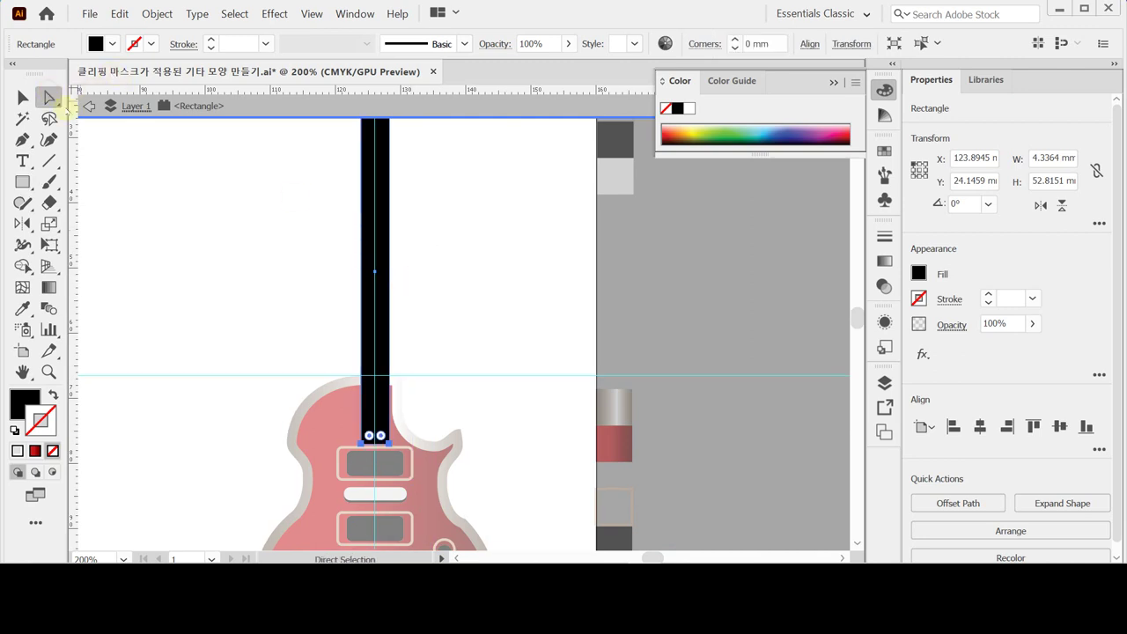
{"action": "left_click_drag", "start_coordinate": [317, 334], "coordinate": [308, 239]}
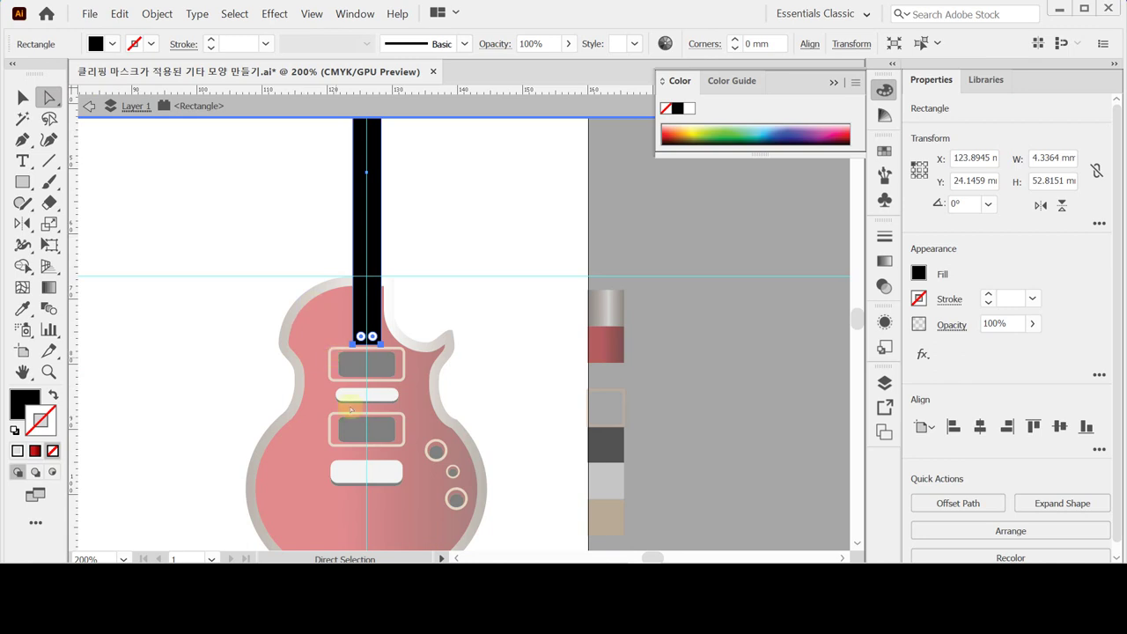
{"action": "left_click_drag", "start_coordinate": [317, 311], "coordinate": [457, 373]}
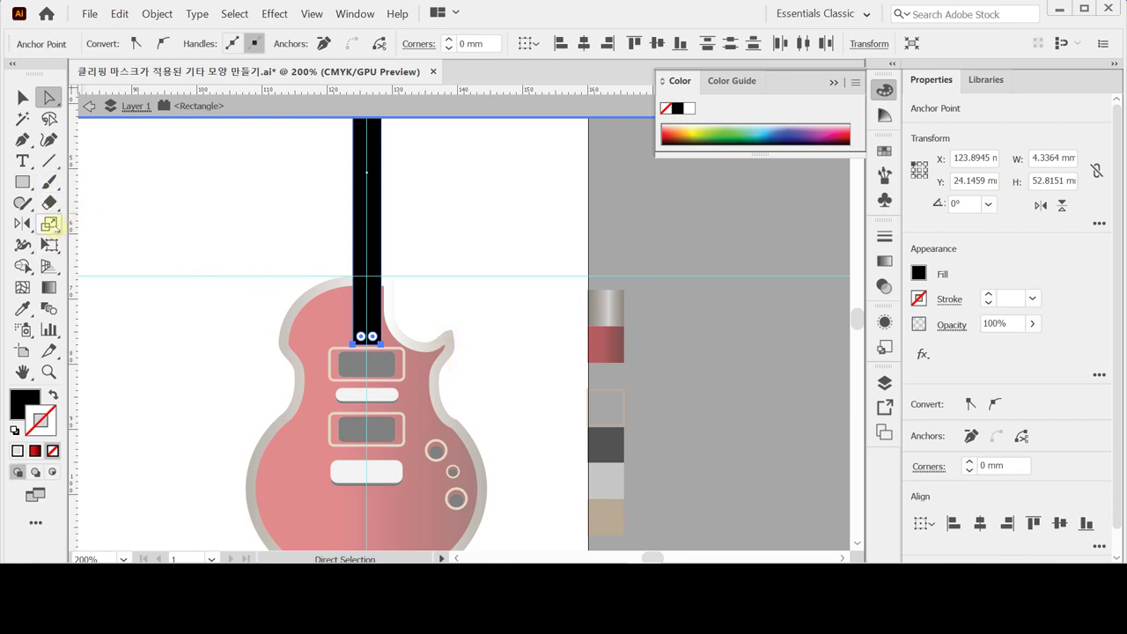
{"action": "left_click", "coordinate": [50, 225]}
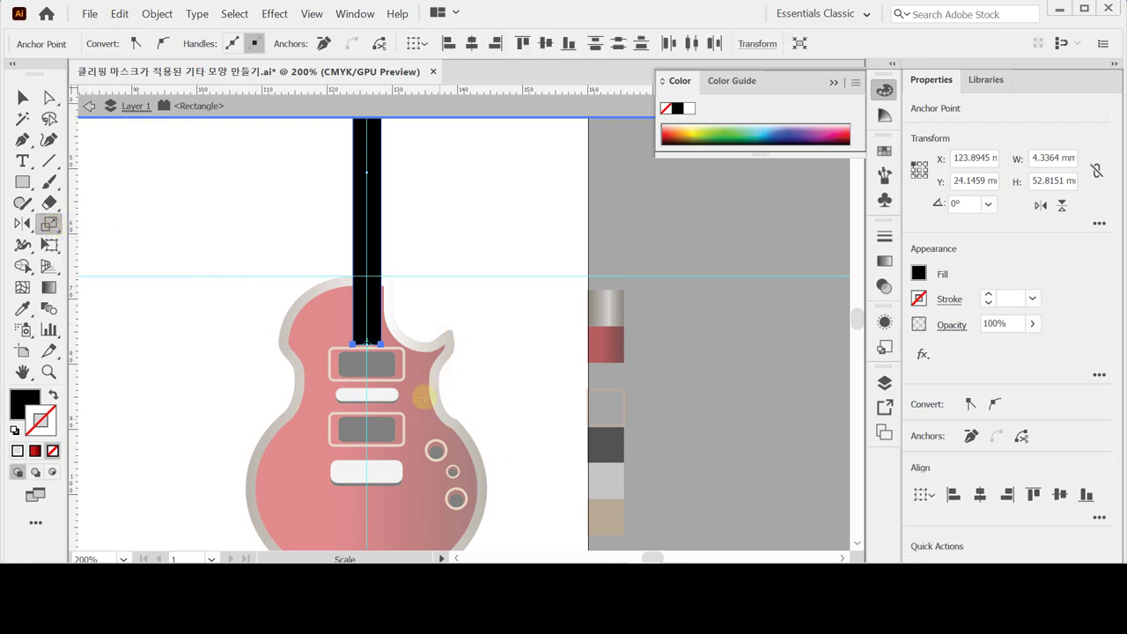
{"action": "left_click_drag", "start_coordinate": [407, 355], "coordinate": [425, 357]}
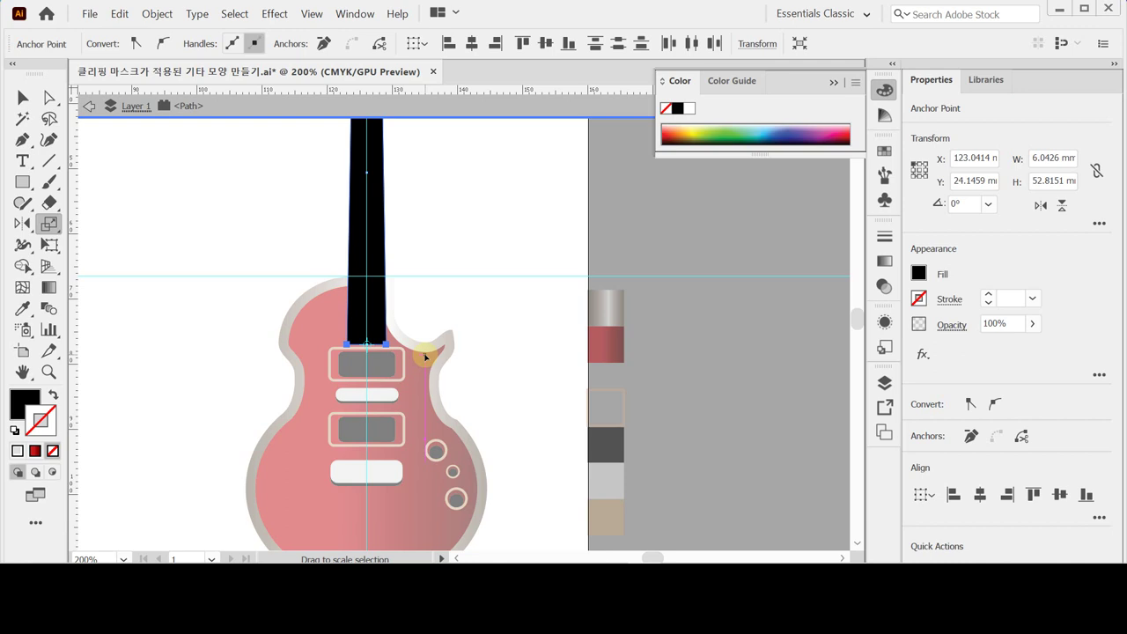
{"action": "double_click", "coordinate": [432, 324]}
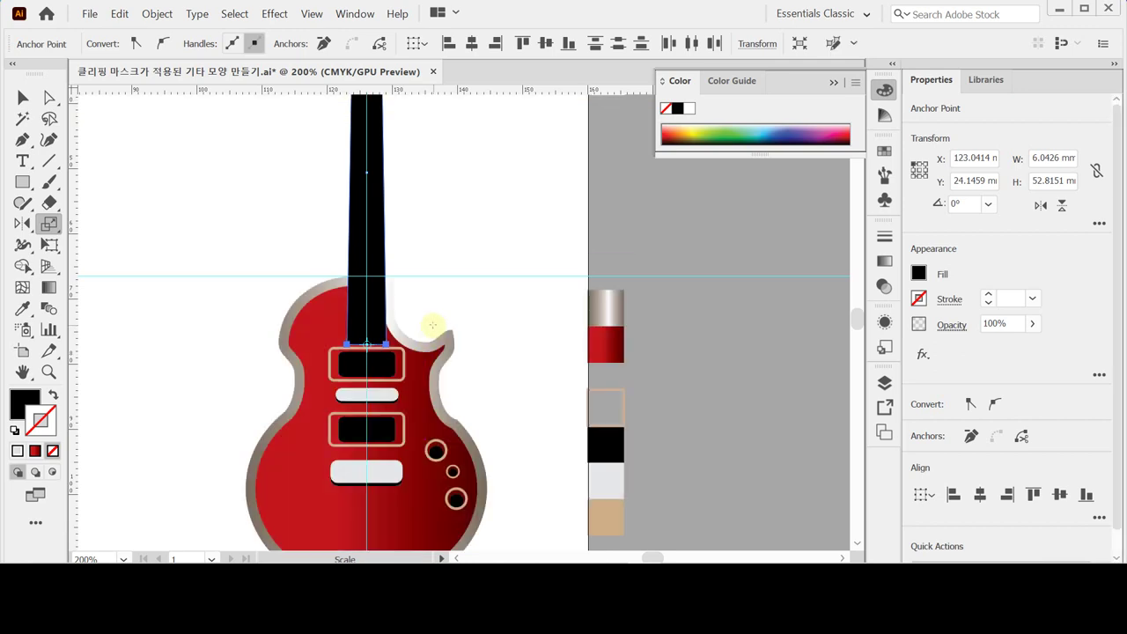
Save the document with the tapered black neck
{"action": "key", "text": "a"}
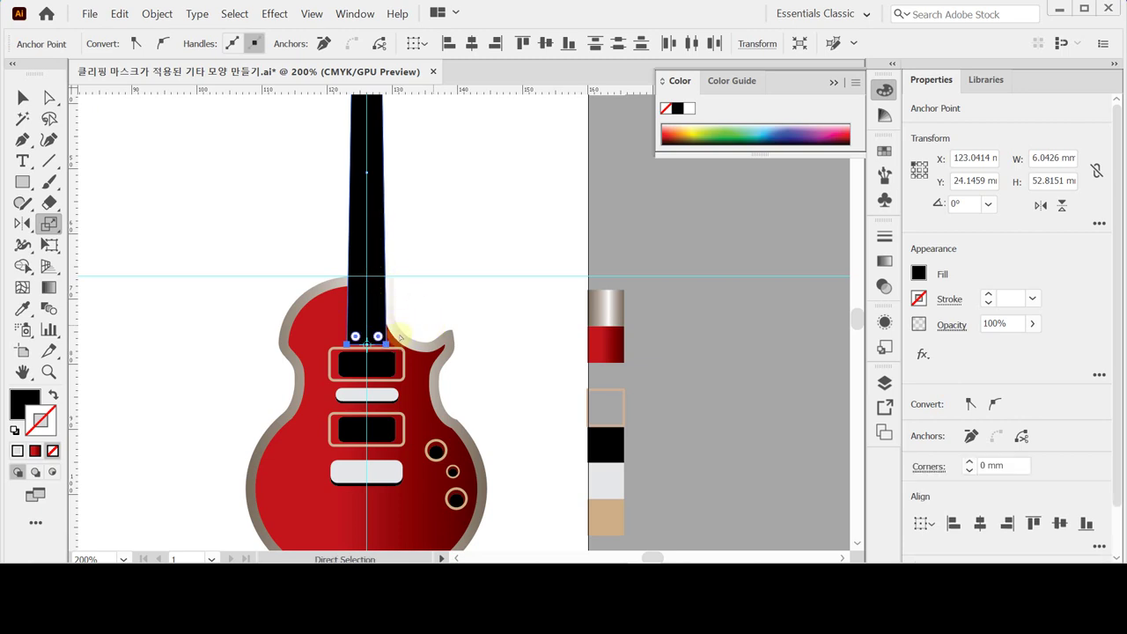
{"action": "scroll", "coordinate": [350, 262], "scroll_direction": "up", "scroll_amount": 5}
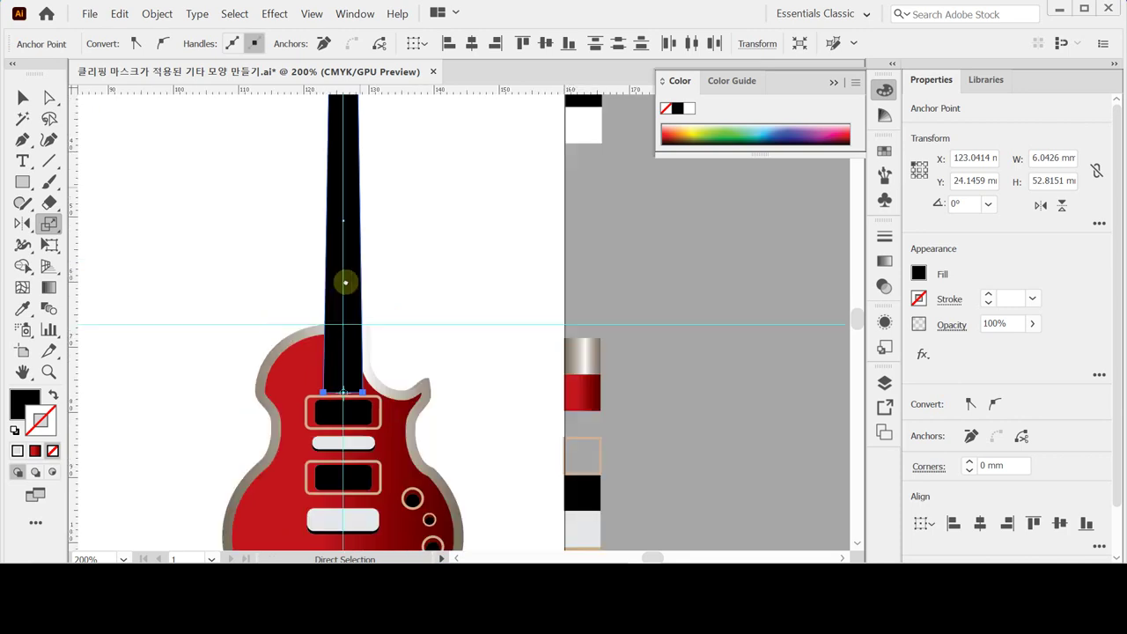
{"action": "scroll", "coordinate": [346, 330], "scroll_direction": "up", "scroll_amount": 1}
{"action": "key", "text": "s"}
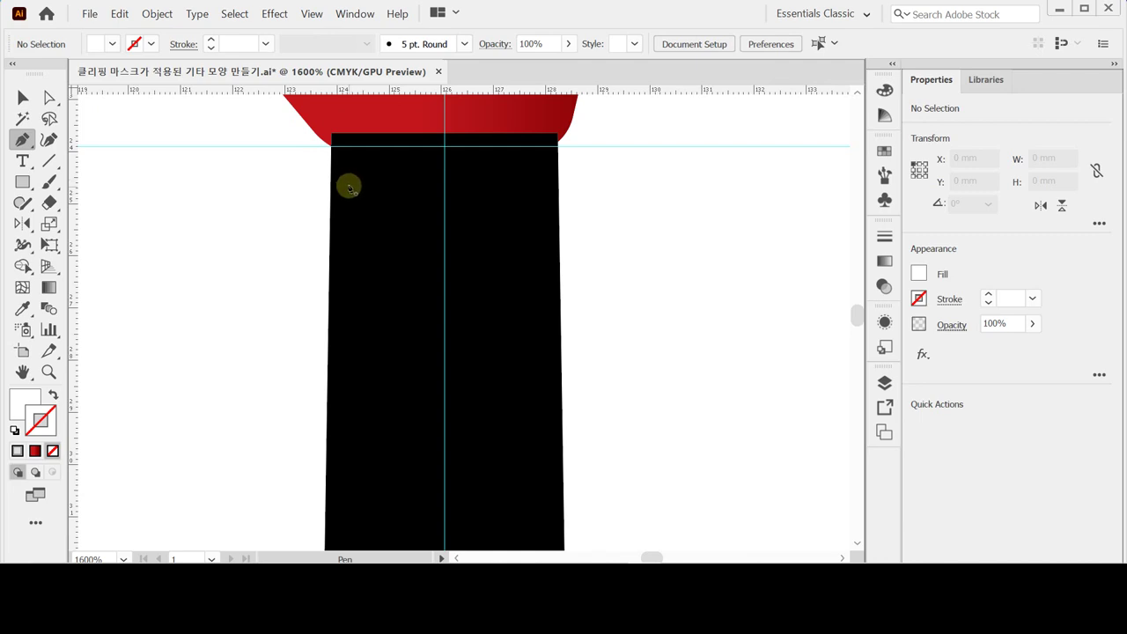
Draw a white triangular inlay with a concave curved long edge near the neck's top using the Pen tool, about 3.8 mm wide and 2.7 mm high
{"action": "left_click", "coordinate": [348, 175]}
{"action": "left_click", "coordinate": [347, 305]}
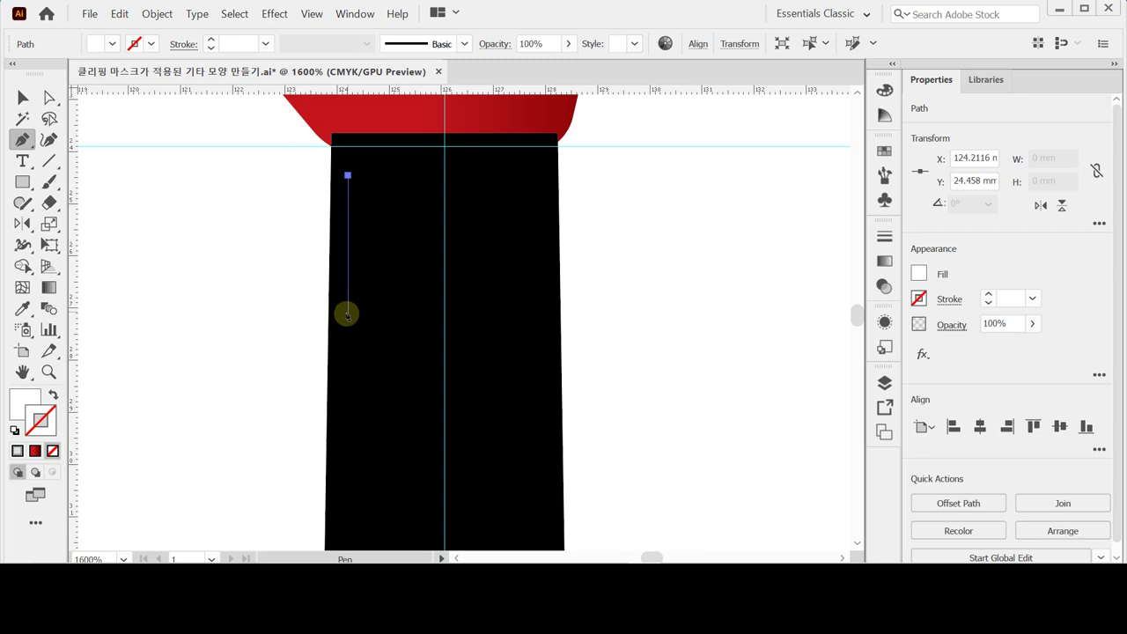
{"action": "left_click", "coordinate": [347, 314]}
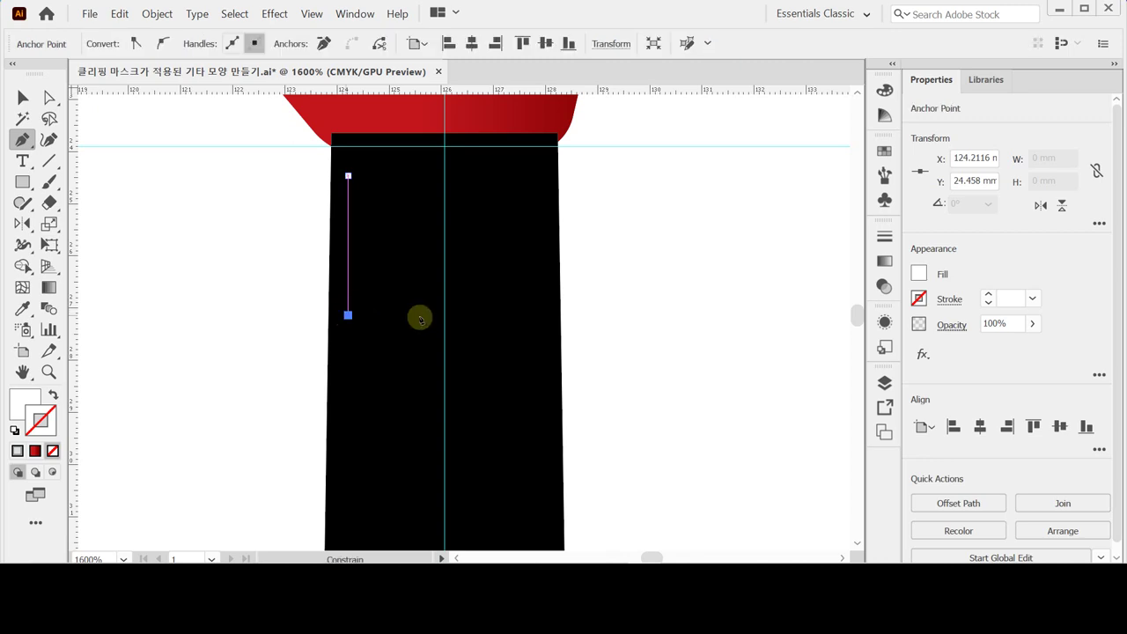
{"action": "left_click", "coordinate": [543, 315]}
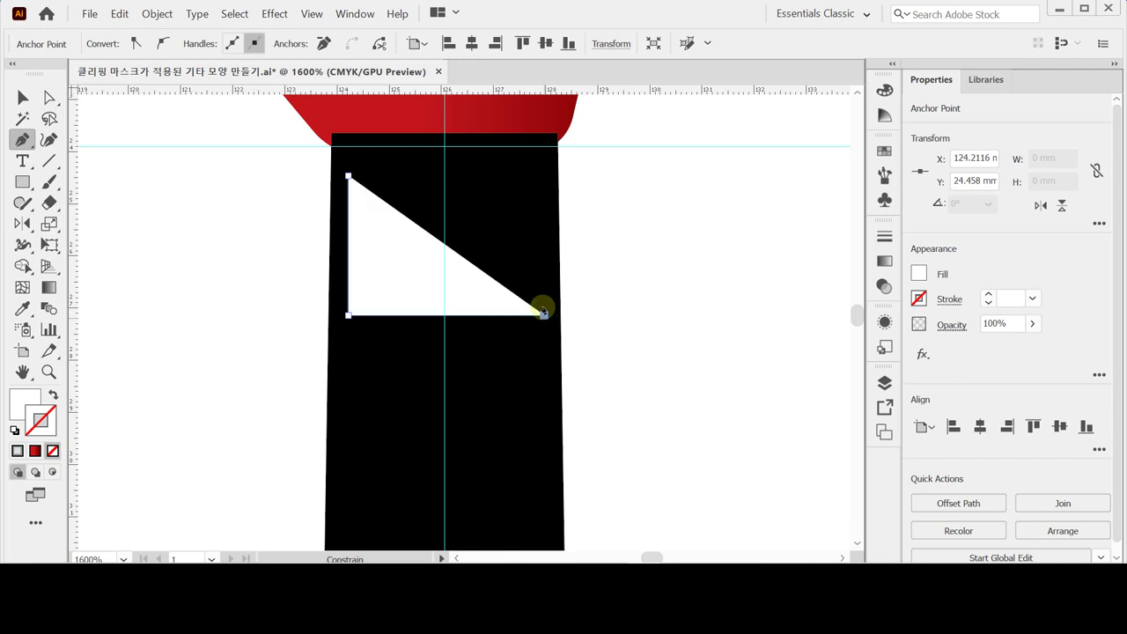
{"action": "left_click", "coordinate": [348, 177]}
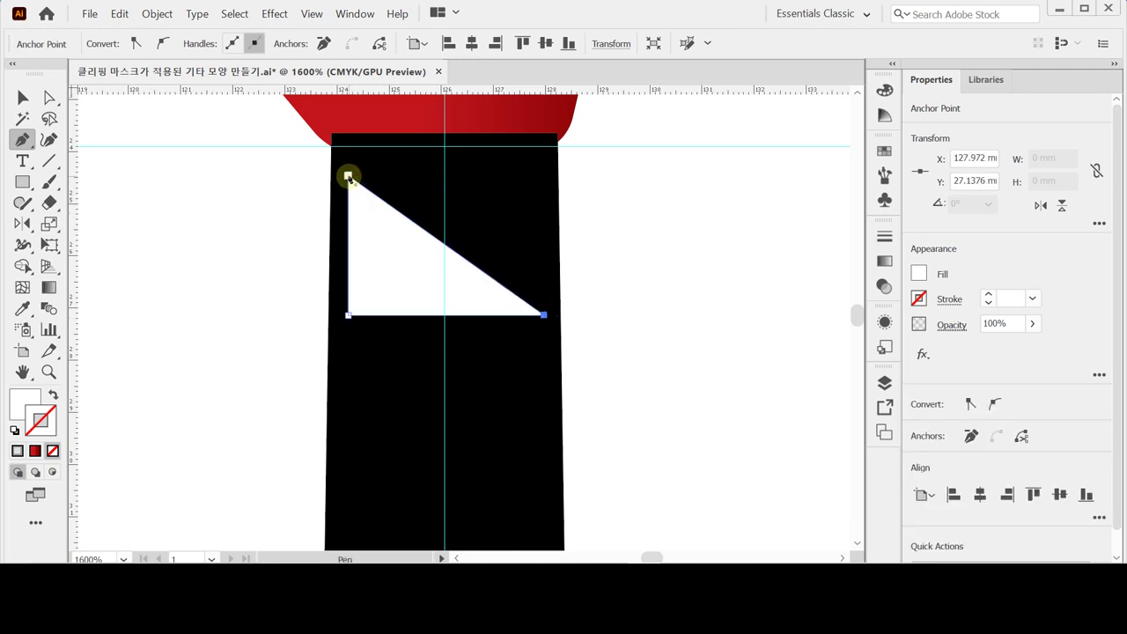
{"action": "left_click_drag", "start_coordinate": [347, 177], "coordinate": [305, 177]}
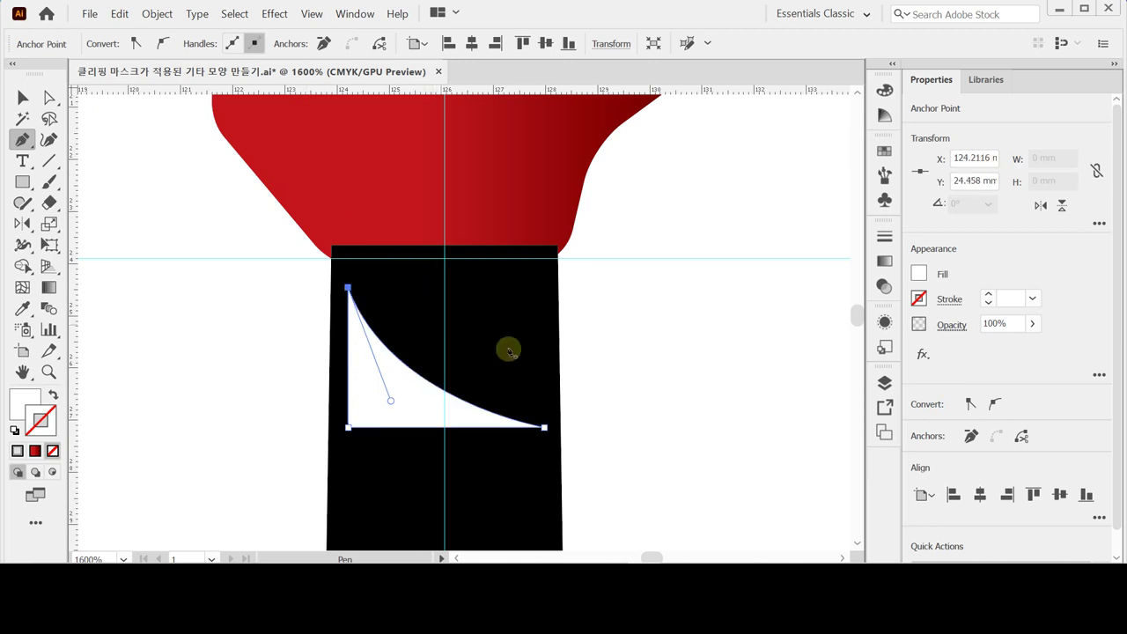
{"action": "key", "text": "space"}
{"action": "left_click_drag", "start_coordinate": [486, 413], "coordinate": [443, 309]}
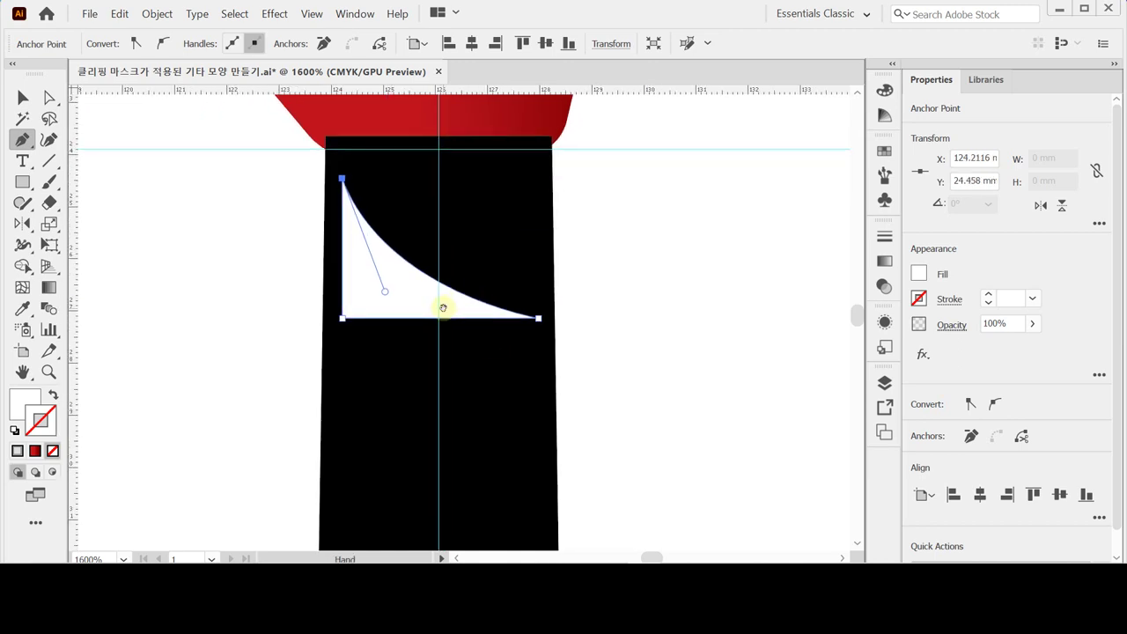
{"action": "left_click", "coordinate": [342, 317], "text": "ctrl"}
{"action": "left_click", "coordinate": [548, 319], "text": "ctrl"}
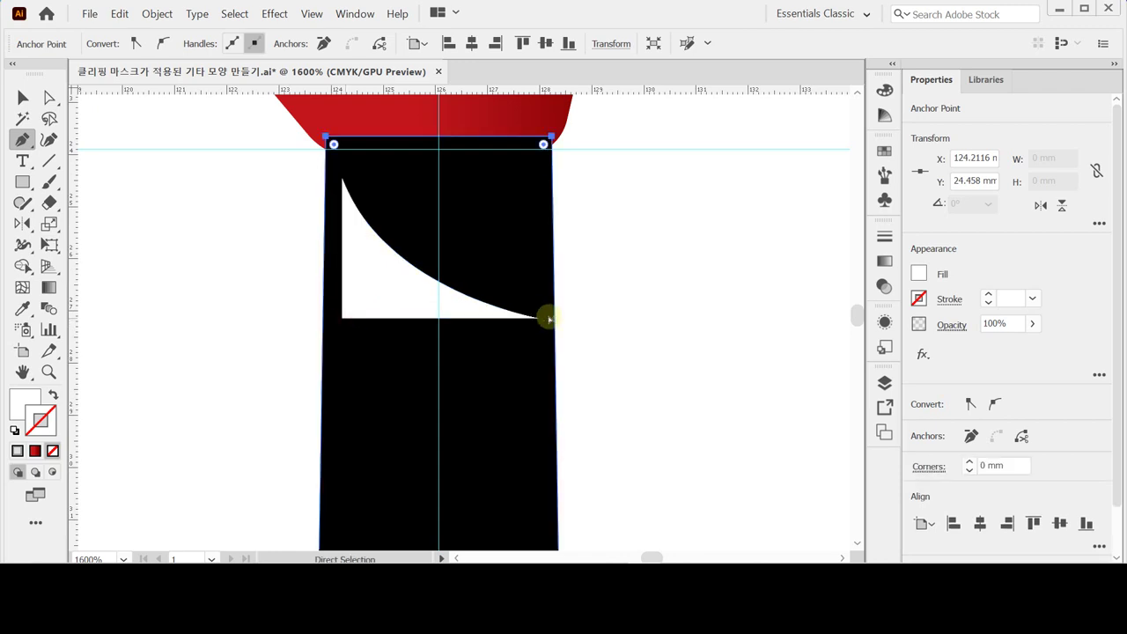
{"action": "left_click", "coordinate": [343, 319], "text": "ctrl"}
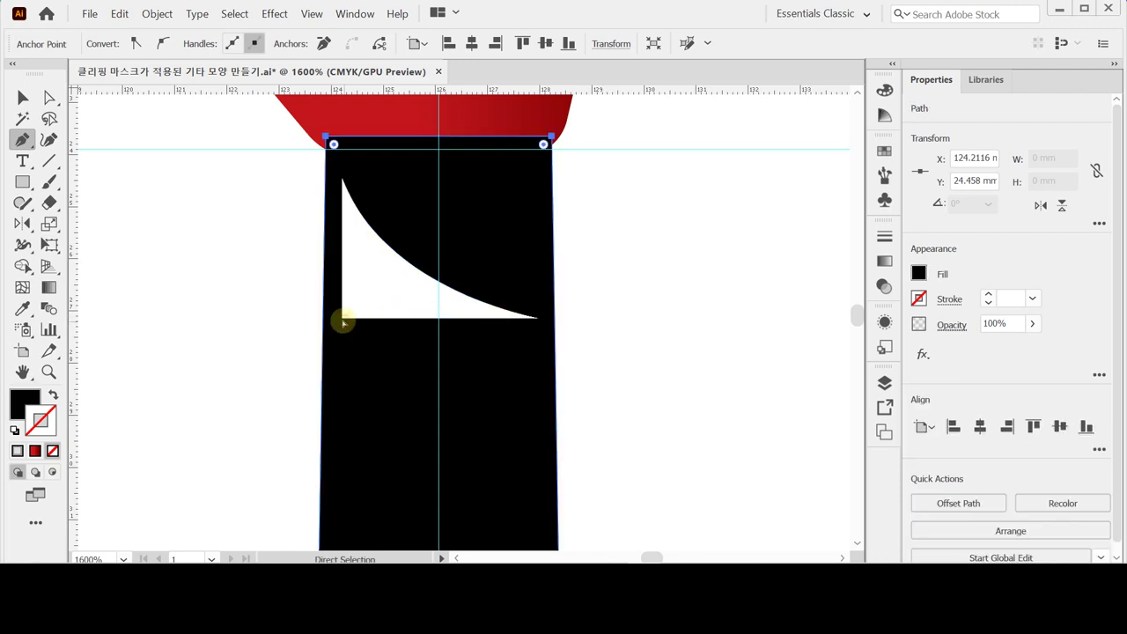
{"action": "left_click", "coordinate": [535, 318], "text": "ctrl"}
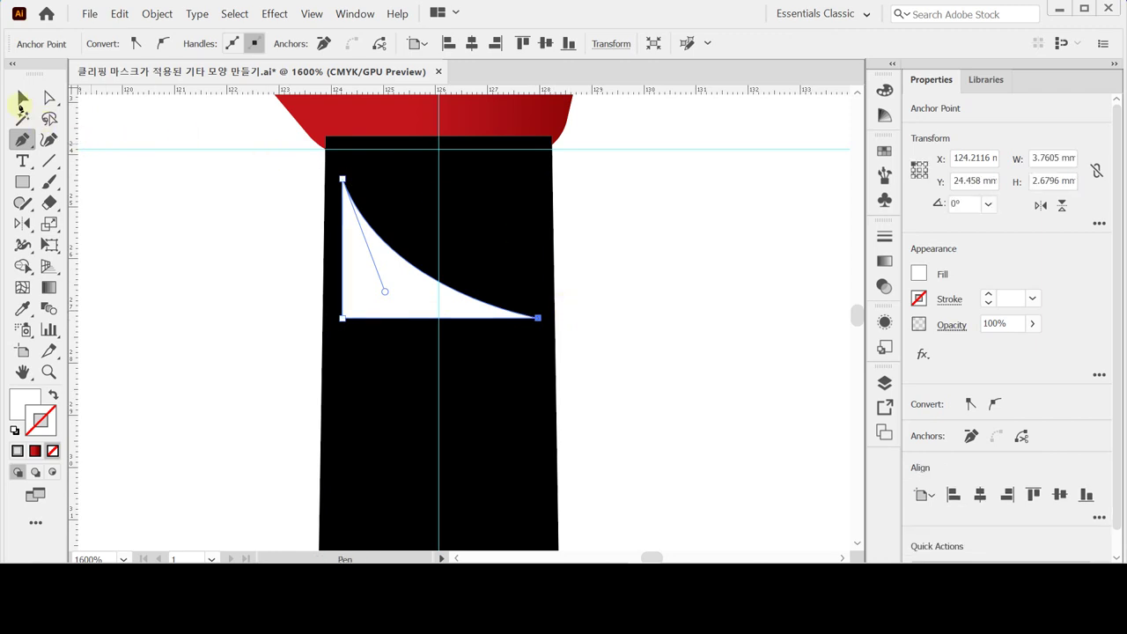
{"action": "left_click", "coordinate": [22, 98]}
{"action": "left_click", "coordinate": [141, 219]}
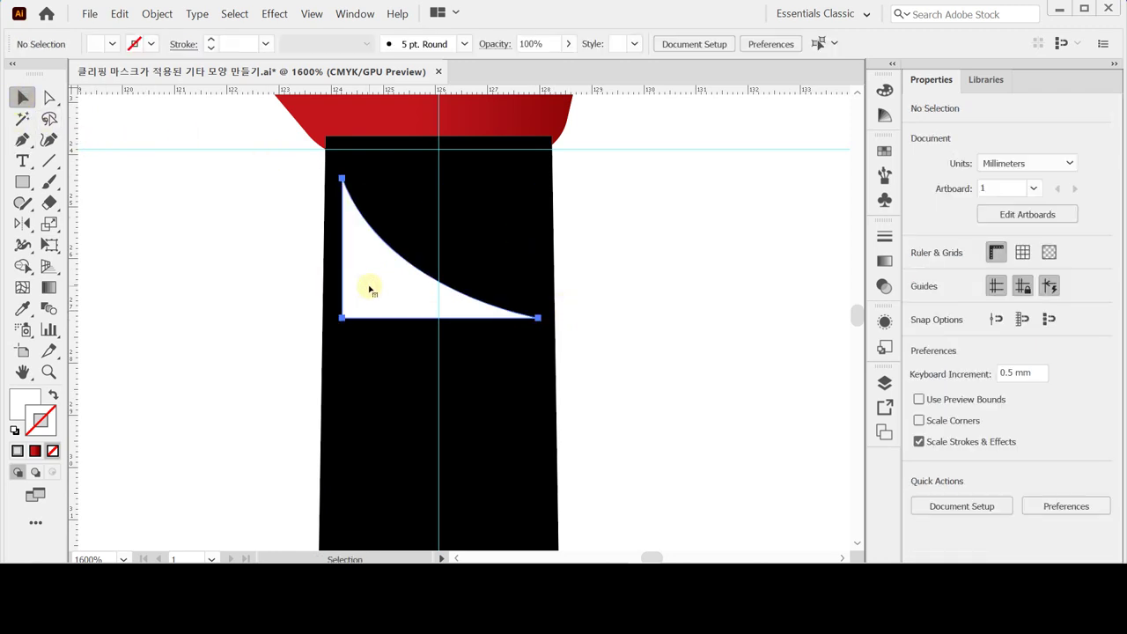
Duplicate the white inlay straight down the neck to its lower end over the guitar body, about 45 mm below the original
{"action": "left_click", "coordinate": [370, 289]}
{"action": "key", "text": "ctrl+minus"}
{"action": "key", "text": "ctrl+minus"}
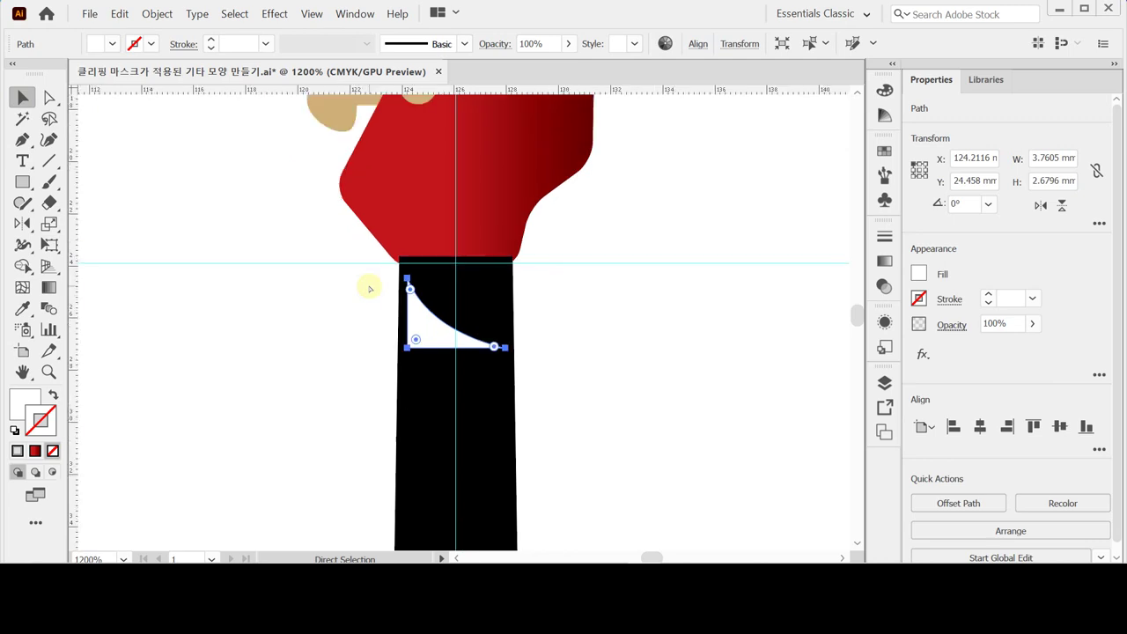
{"action": "key", "text": "ctrl+minus"}
{"action": "key", "text": "ctrl+minus"}
{"action": "key", "text": "ctrl+minus"}
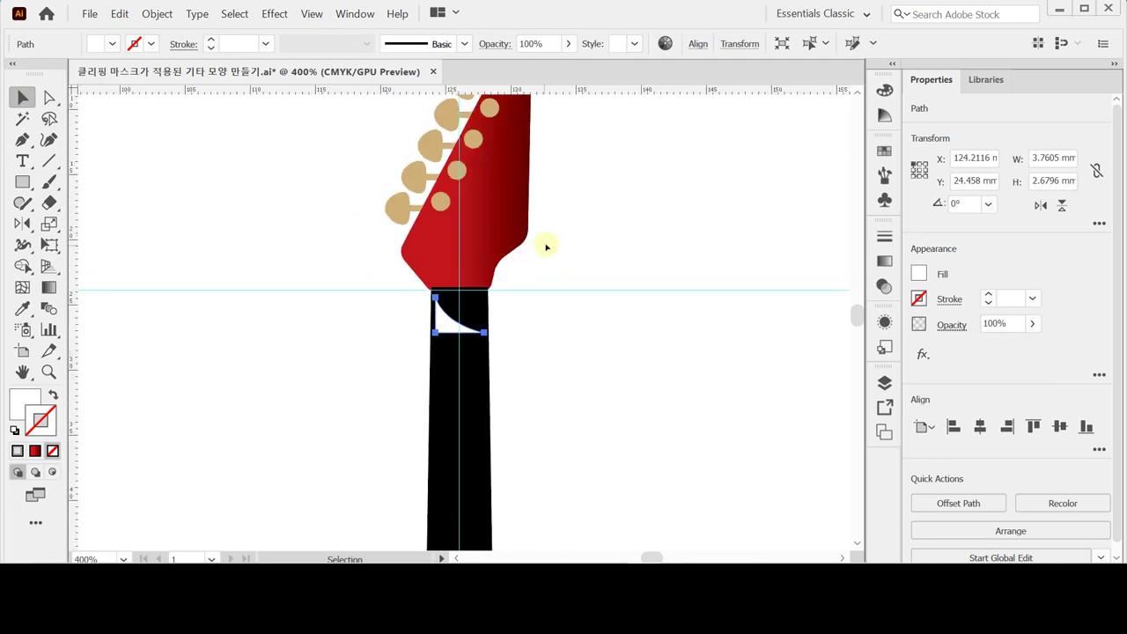
{"action": "left_click_drag", "start_coordinate": [558, 351], "coordinate": [543, 202]}
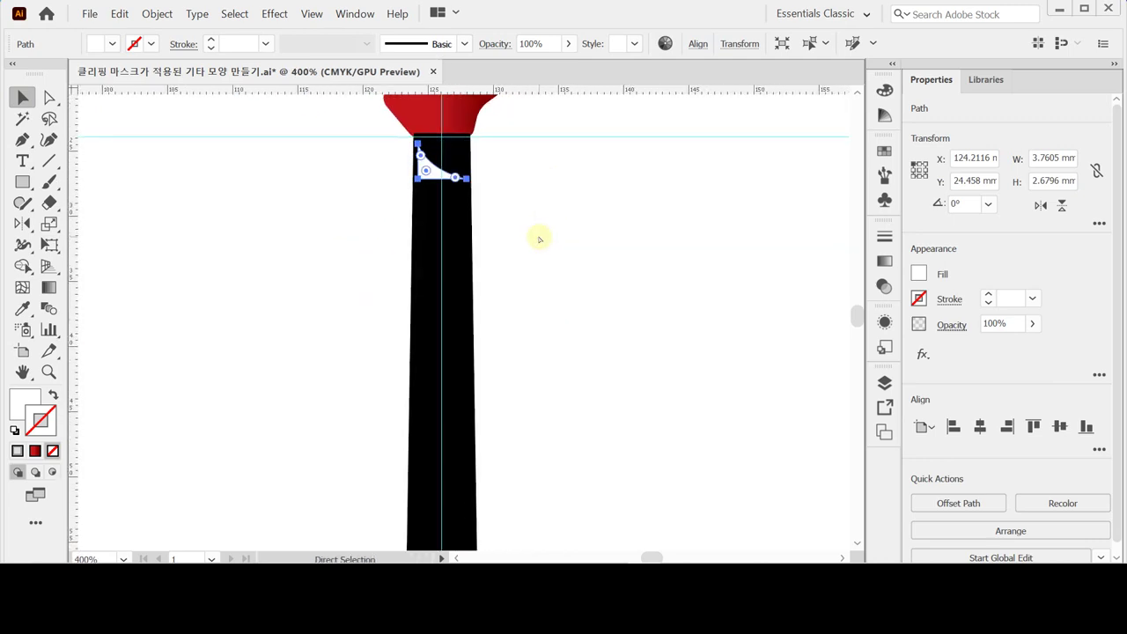
{"action": "key", "text": "ctrl+minus"}
{"action": "left_click_drag", "start_coordinate": [584, 338], "coordinate": [625, 146]}
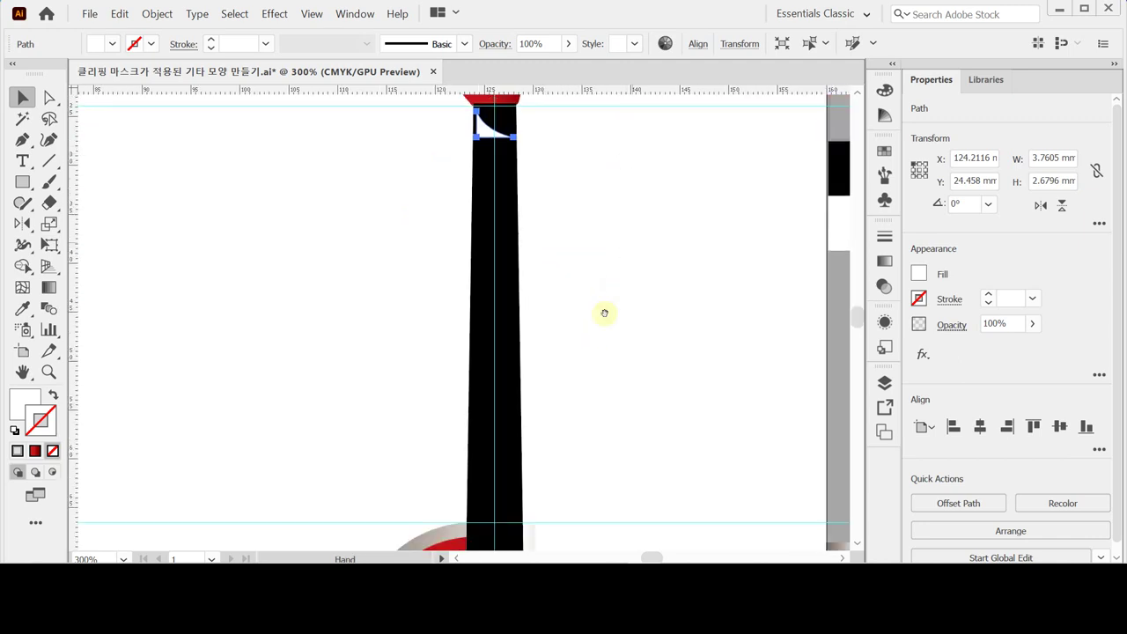
{"action": "key", "text": "ctrl+minus"}
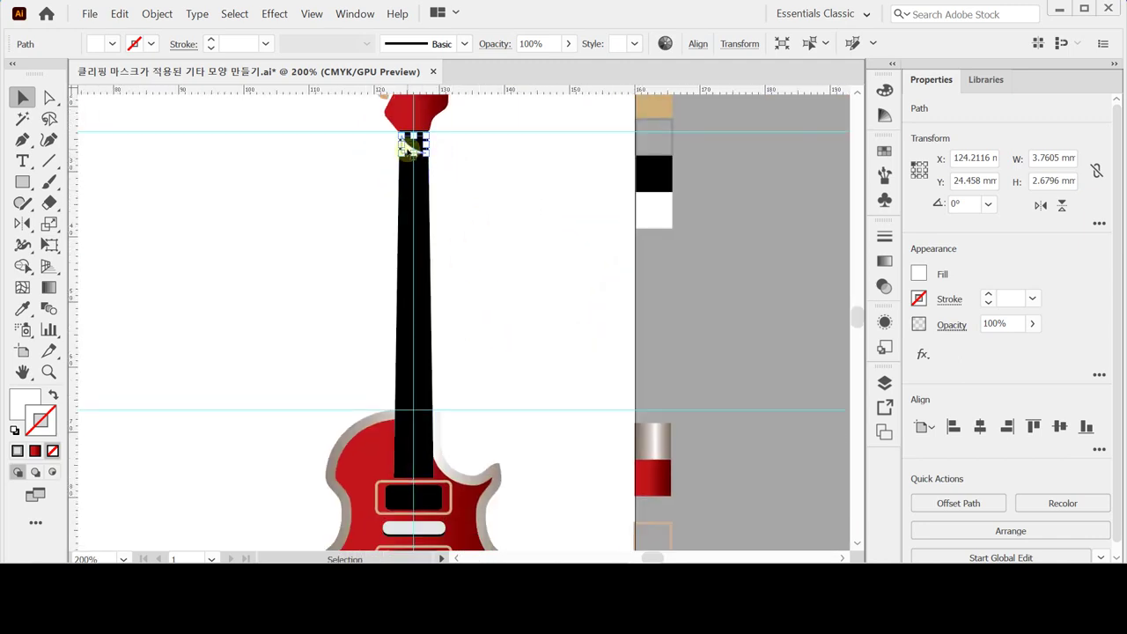
{"action": "left_click_drag", "start_coordinate": [407, 148], "coordinate": [407, 464]}
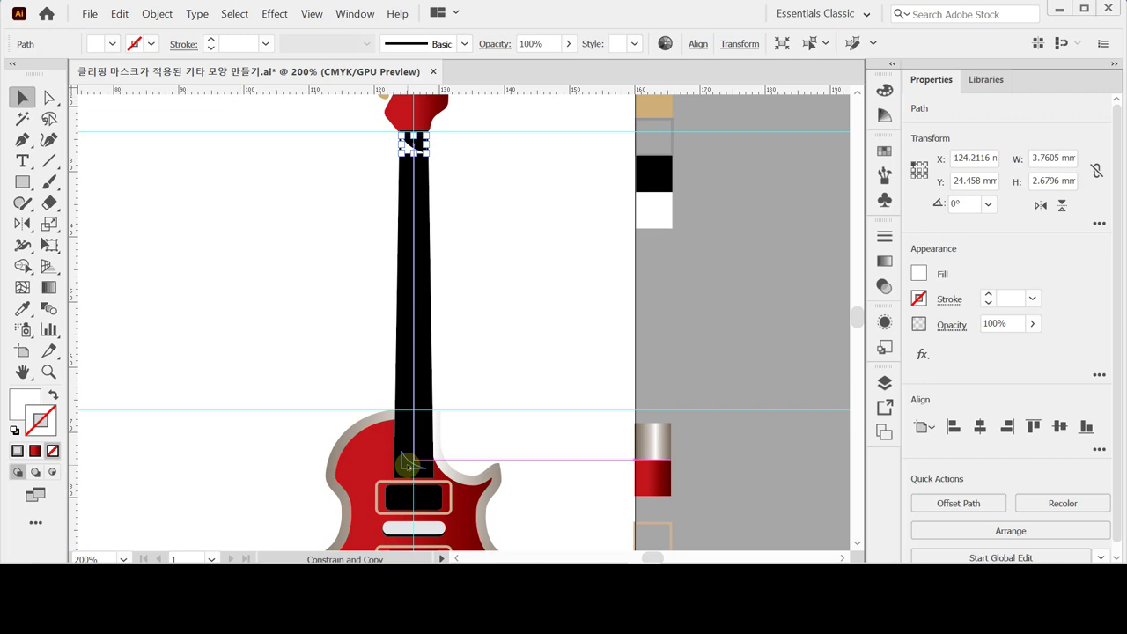
{"action": "left_click_drag", "start_coordinate": [406, 464], "coordinate": [406, 440]}
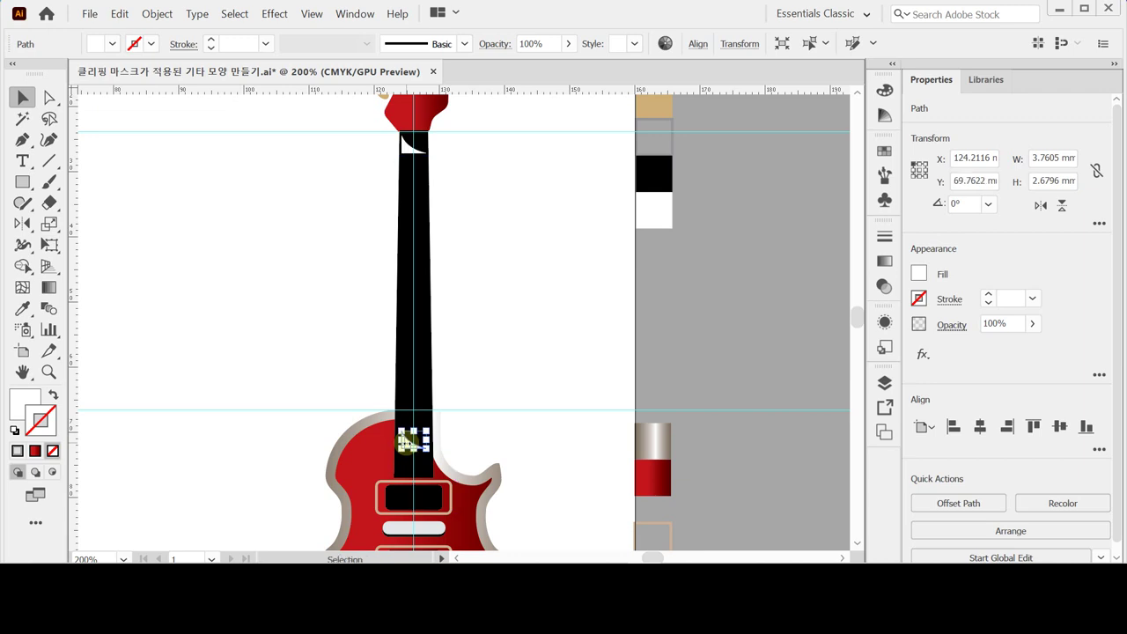
Squash the lower inlay copy from its upper edge to a height of about 1.2 mm, keeping its width and base in place
{"action": "left_click", "coordinate": [447, 461]}
{"action": "left_click", "coordinate": [473, 298]}
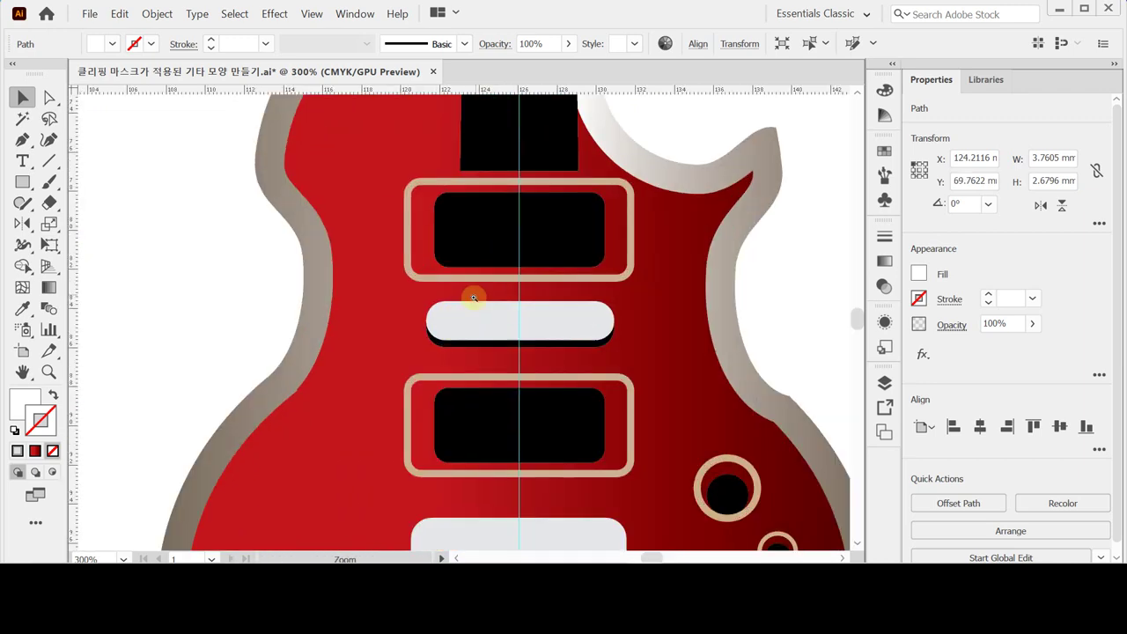
{"action": "left_click", "coordinate": [472, 299]}
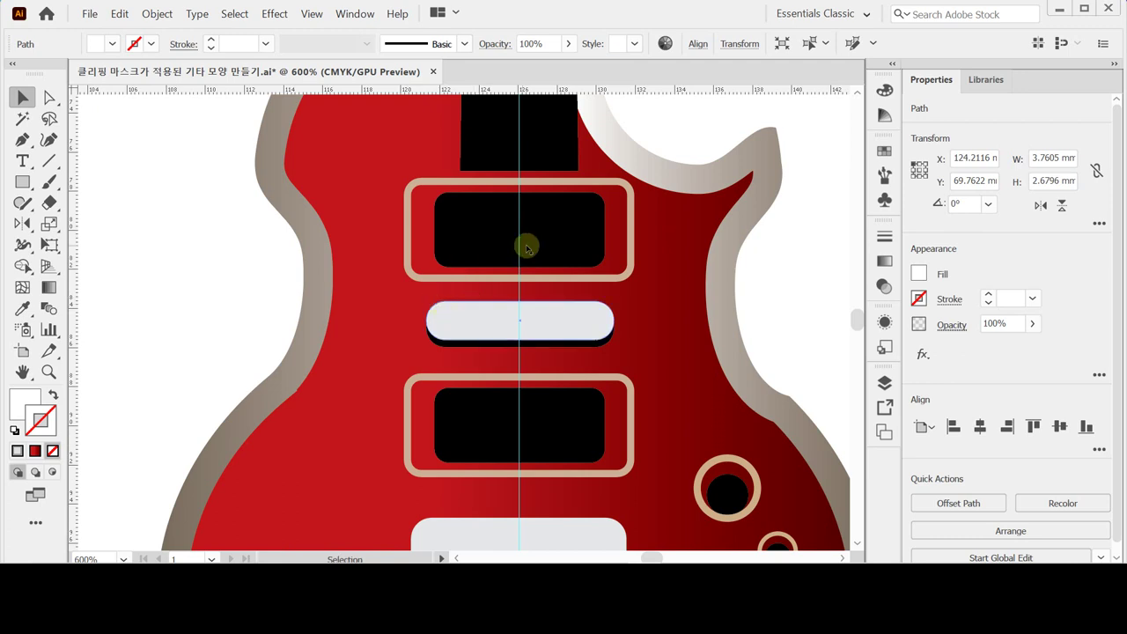
{"action": "scroll", "coordinate": [485, 405], "scroll_direction": "up", "scroll_amount": 5}
{"action": "left_click_drag", "start_coordinate": [466, 280], "coordinate": [448, 268]}
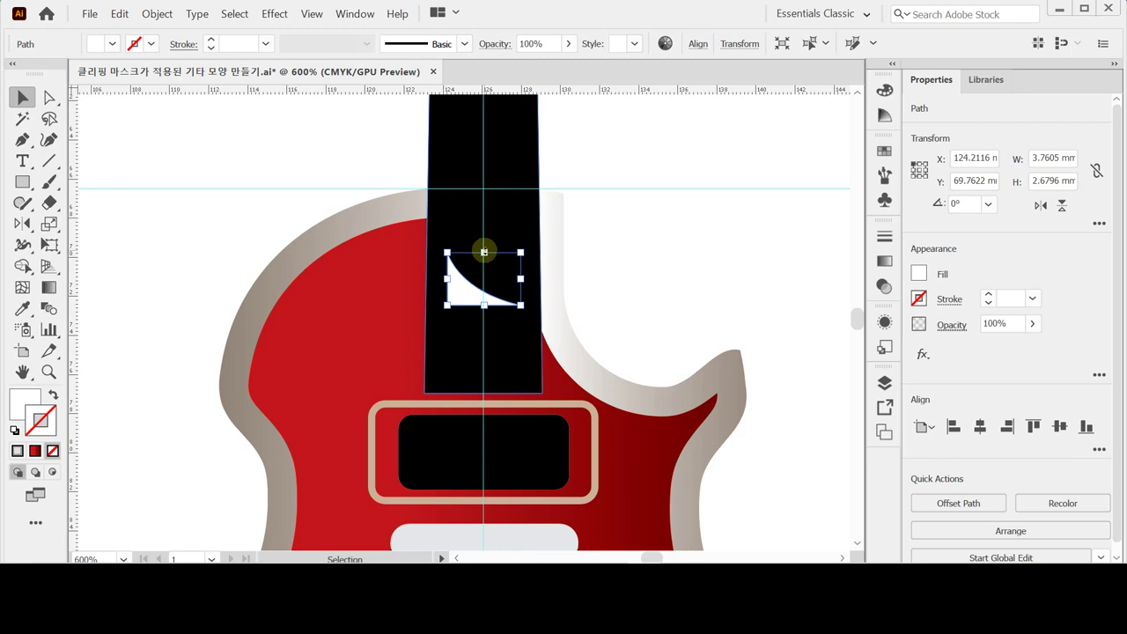
{"action": "left_click_drag", "start_coordinate": [484, 252], "coordinate": [482, 282]}
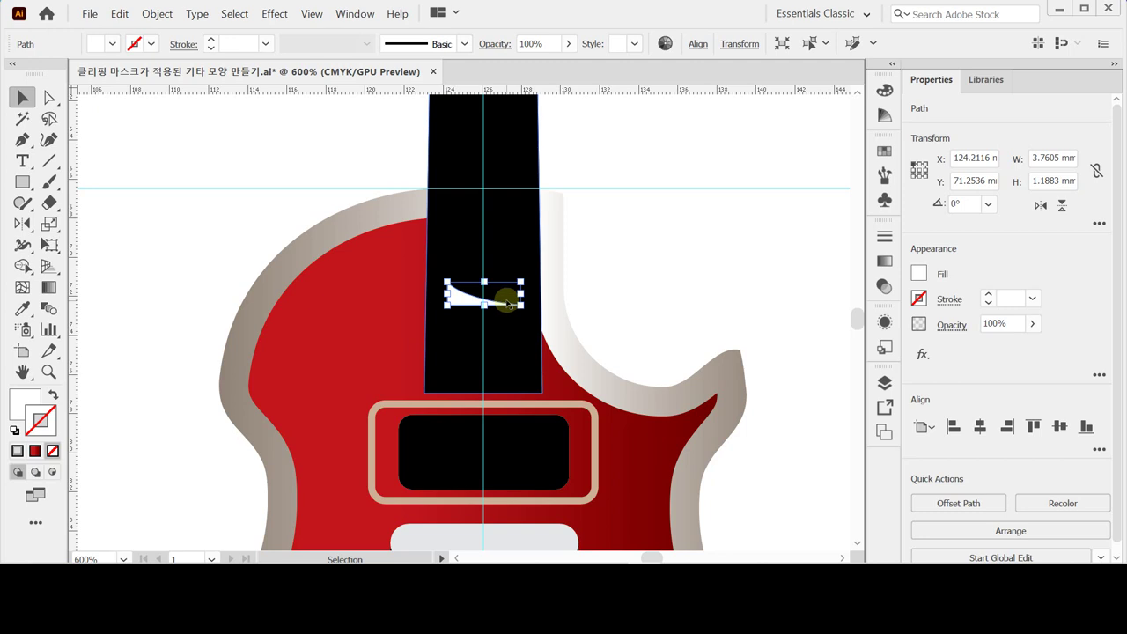
Select the upper and lower white inlays on the neck and make a blend between them
{"action": "left_click", "coordinate": [514, 275], "text": "ctrl+alt"}
{"action": "left_click", "coordinate": [410, 272], "text": "ctrl+alt"}
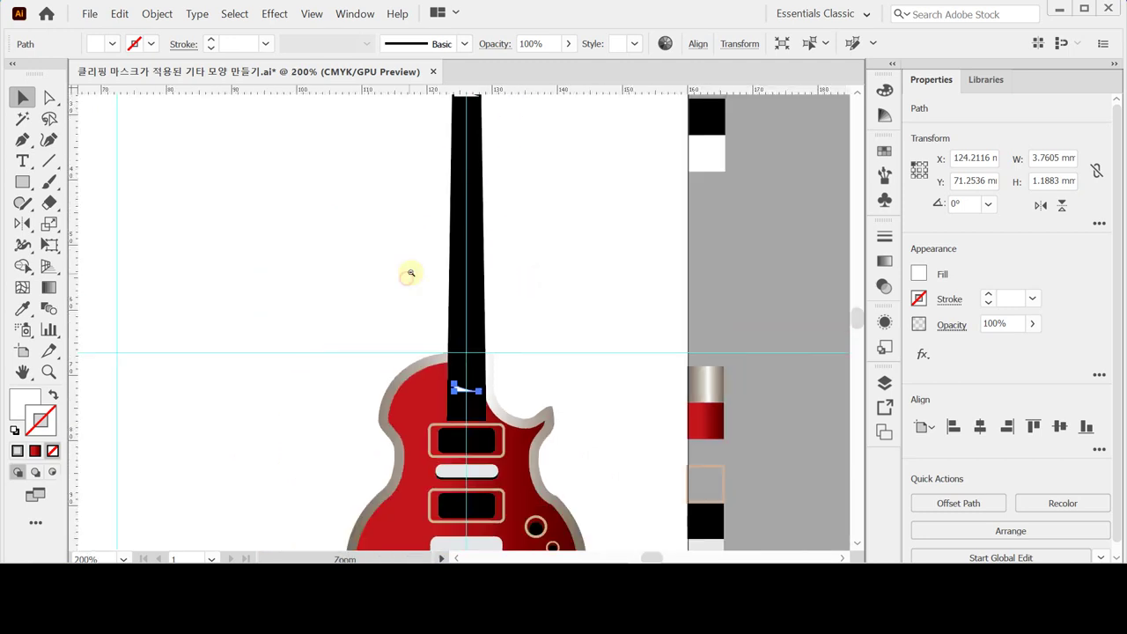
{"action": "left_click", "coordinate": [470, 237], "text": "ctrl+alt"}
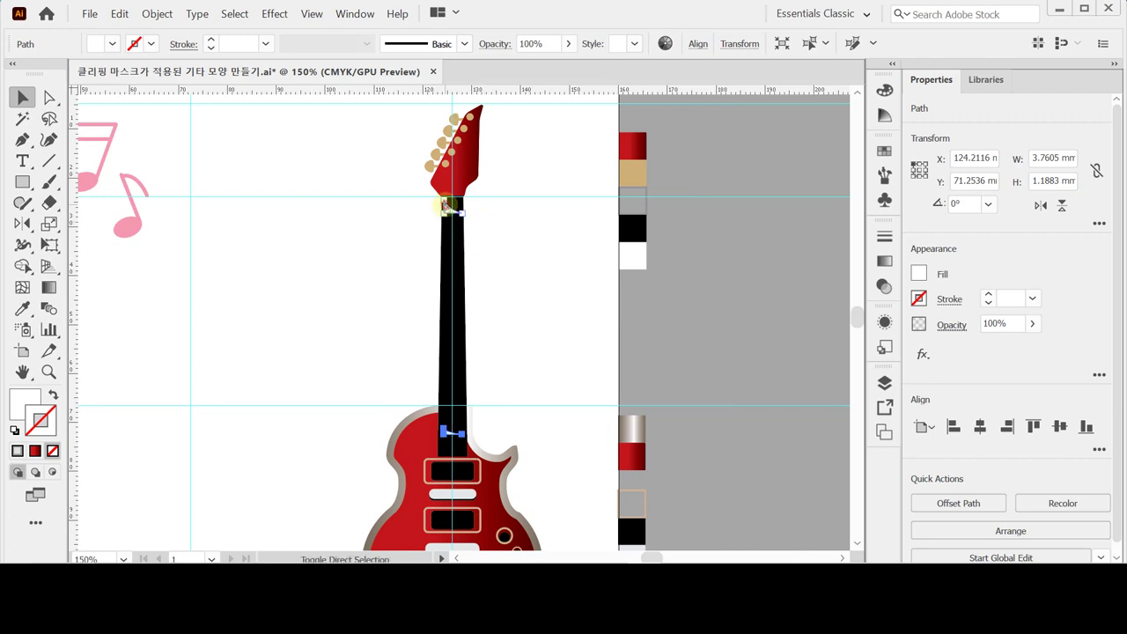
{"action": "left_click_drag", "start_coordinate": [508, 216], "coordinate": [431, 222]}
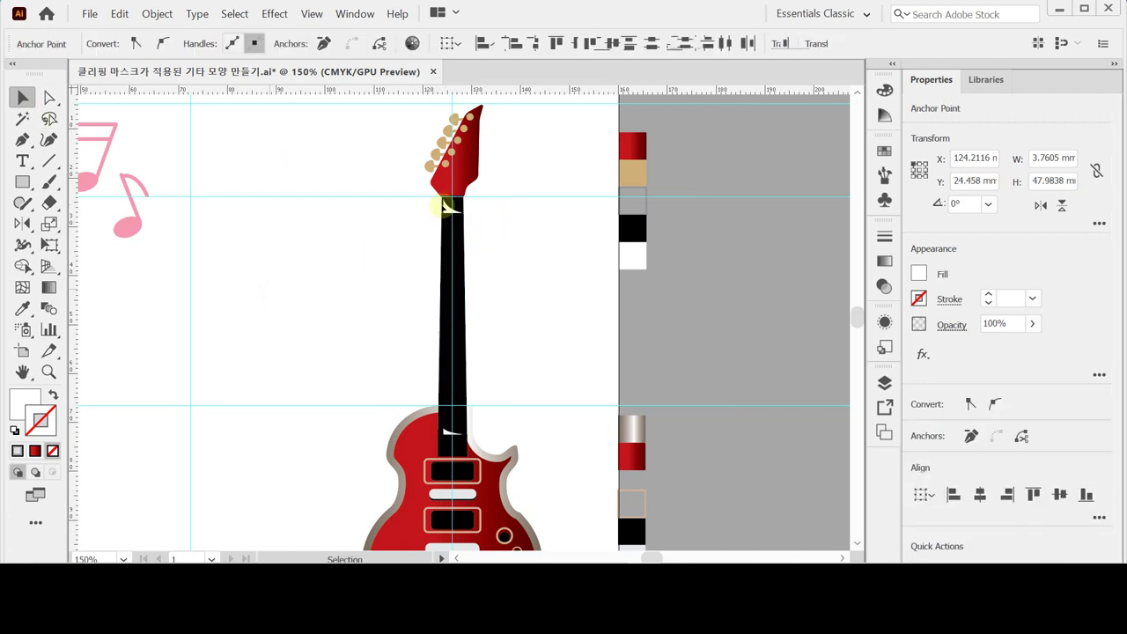
{"action": "left_click", "coordinate": [450, 203]}
{"action": "left_click", "coordinate": [446, 435]}
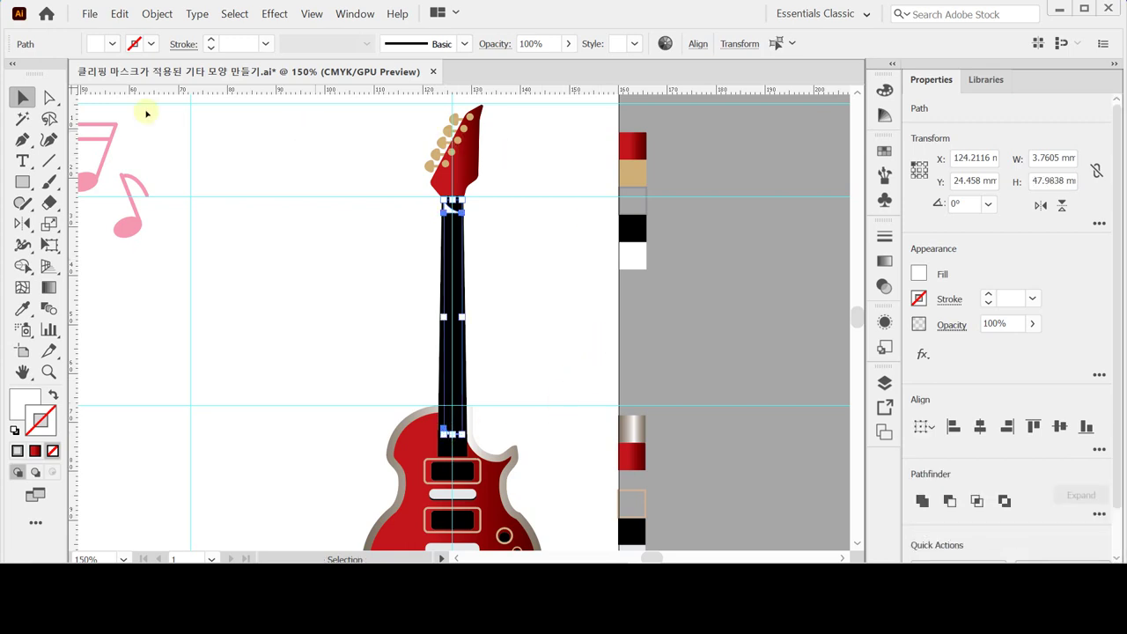
{"action": "left_click", "coordinate": [155, 13]}
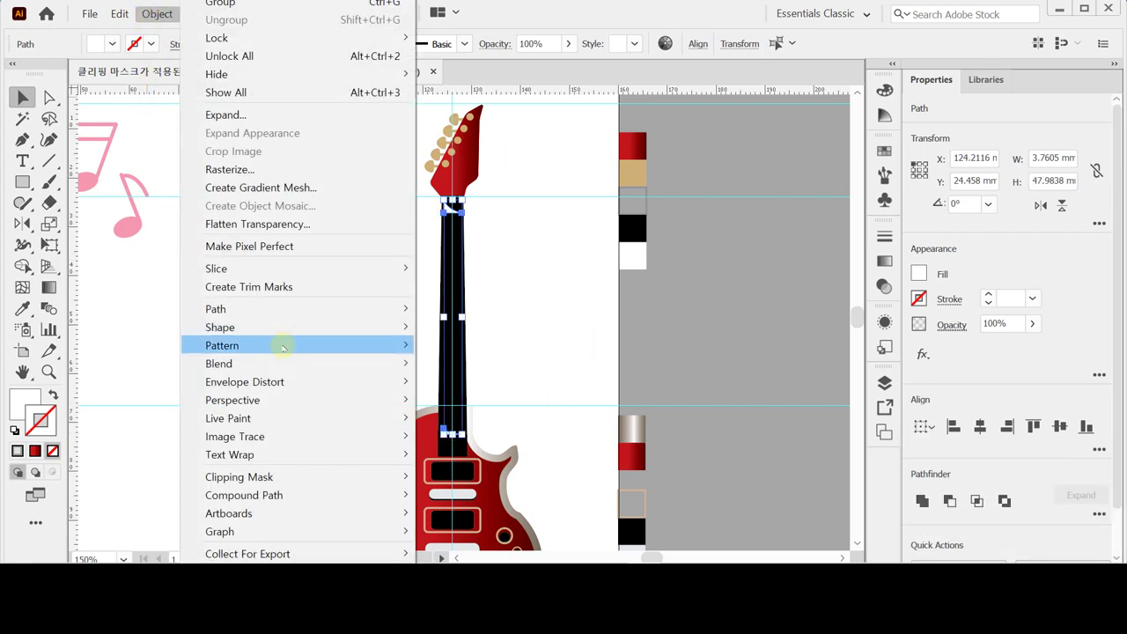
{"action": "mouse_move", "coordinate": [282, 363]}
{"action": "left_click", "coordinate": [450, 362]}
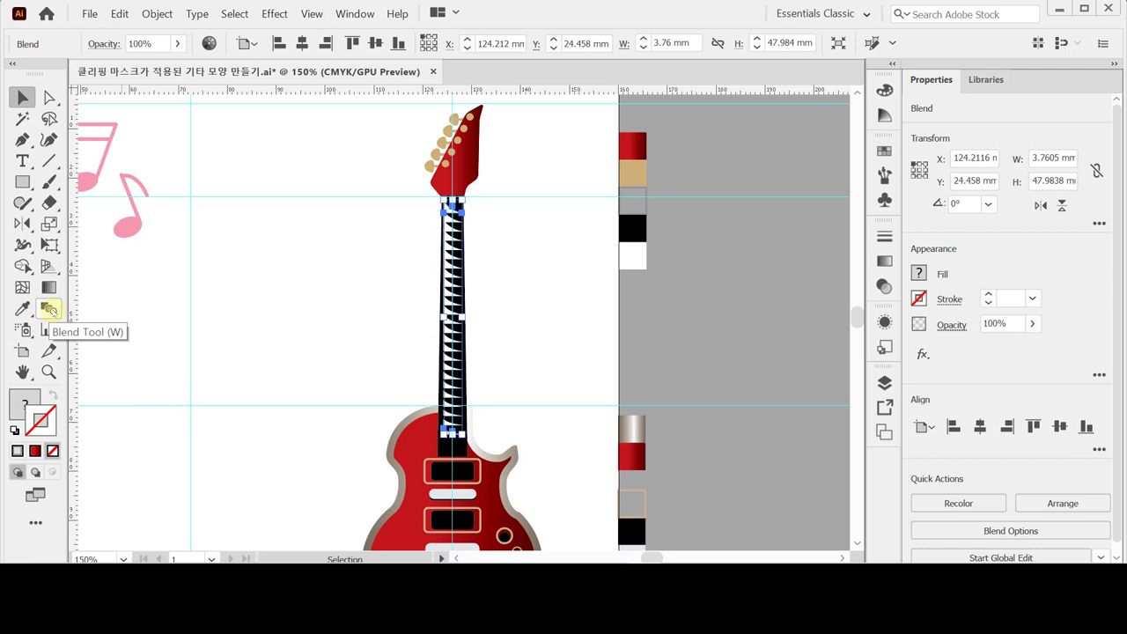
Set the inlay blend's spacing to Specified Steps with a value of 8
{"action": "double_click", "coordinate": [50, 309]}
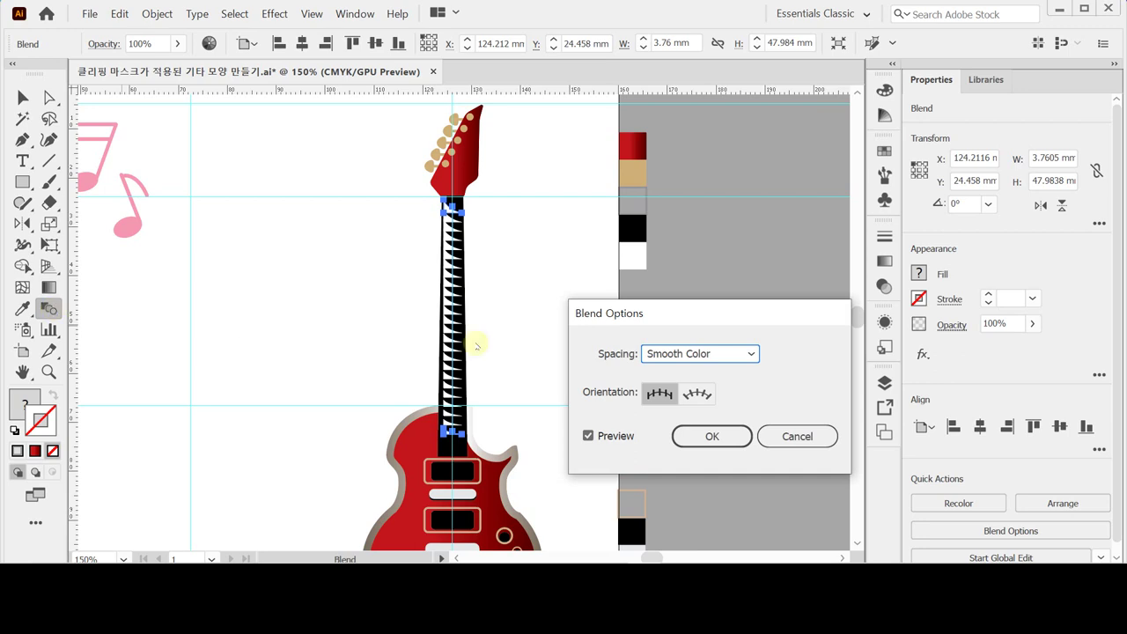
{"action": "left_click_drag", "start_coordinate": [629, 319], "coordinate": [596, 287]}
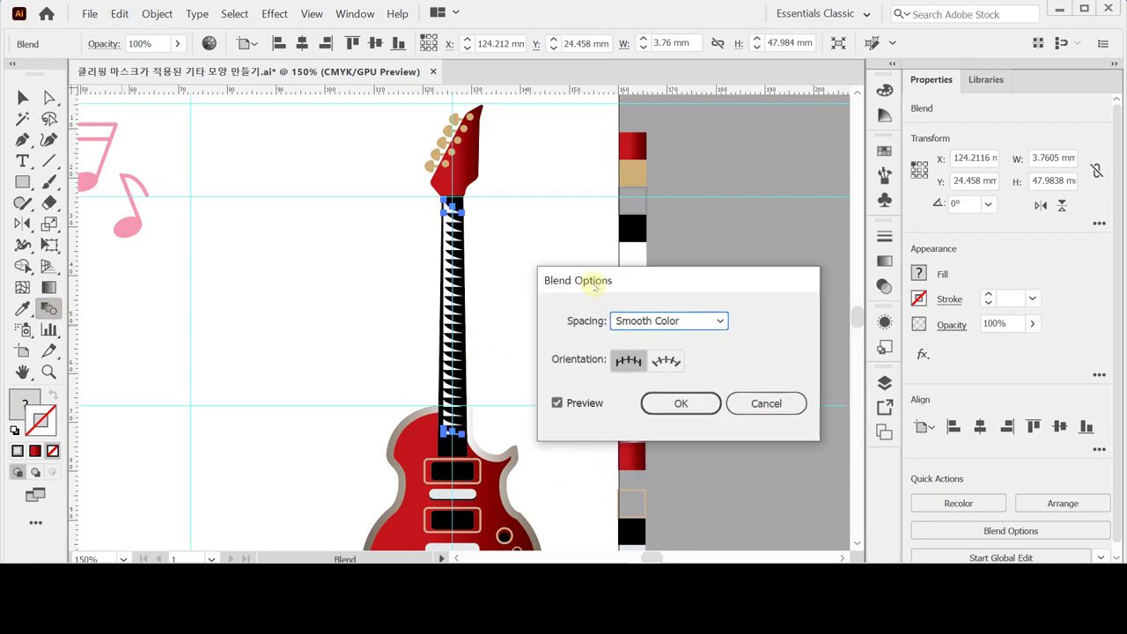
{"action": "left_click", "coordinate": [698, 330]}
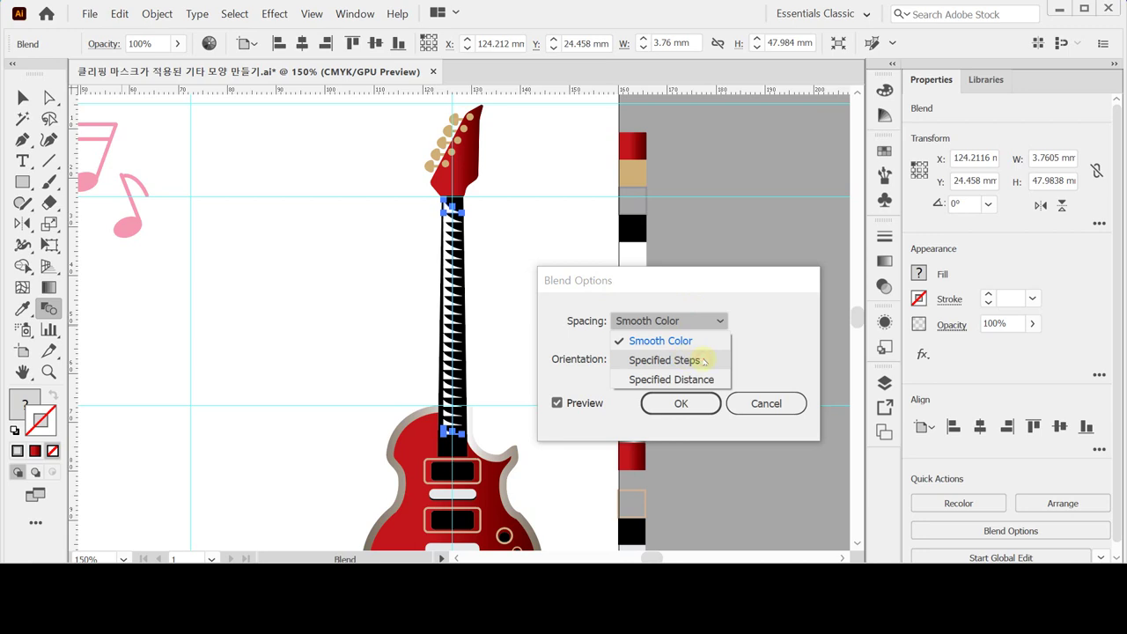
{"action": "left_click", "coordinate": [665, 361]}
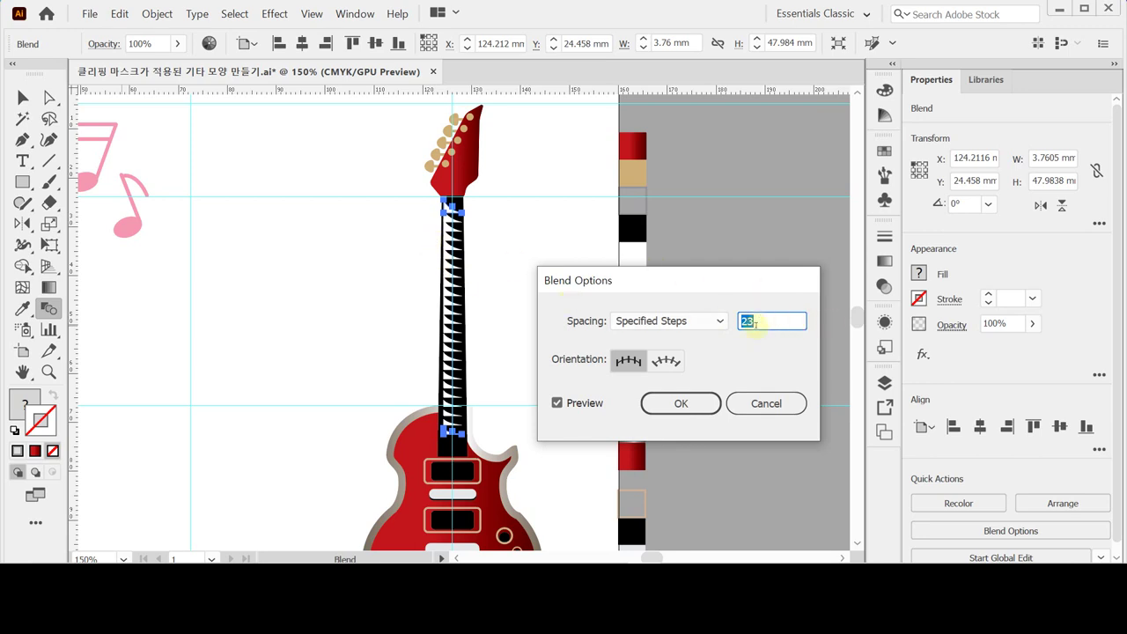
{"action": "type", "text": "8"}
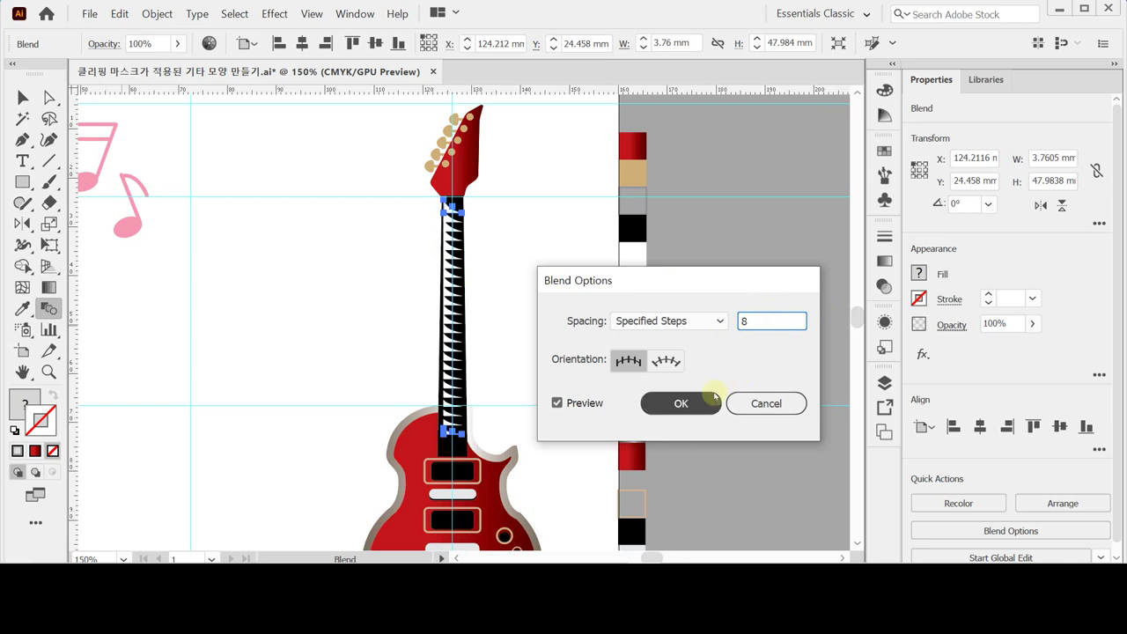
{"action": "key", "text": "Tab"}
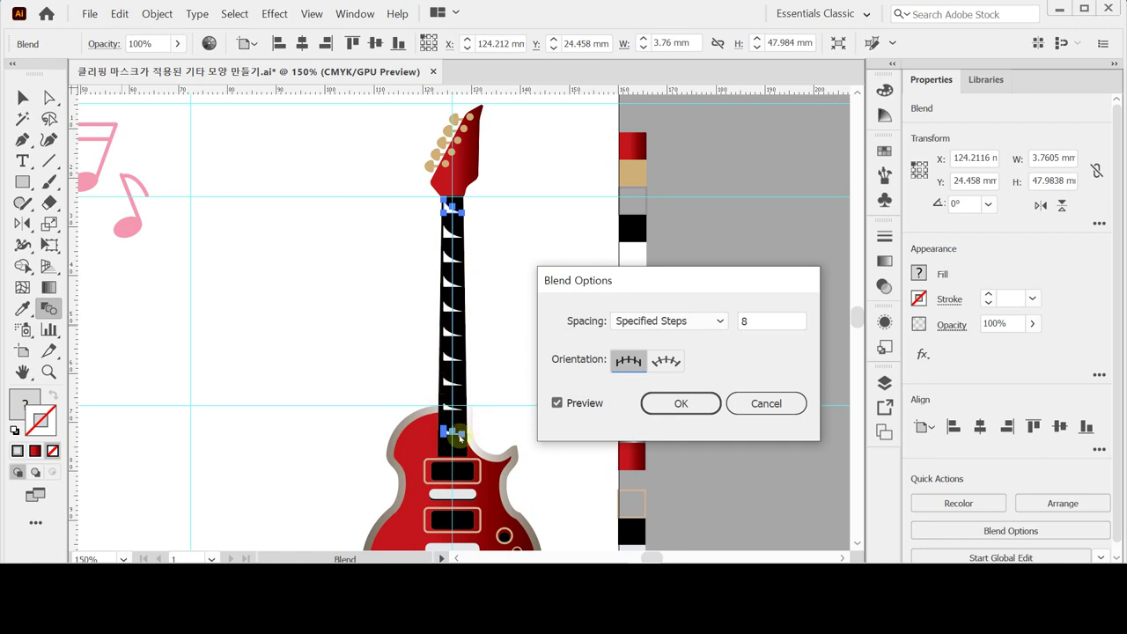
{"action": "left_click", "coordinate": [682, 404]}
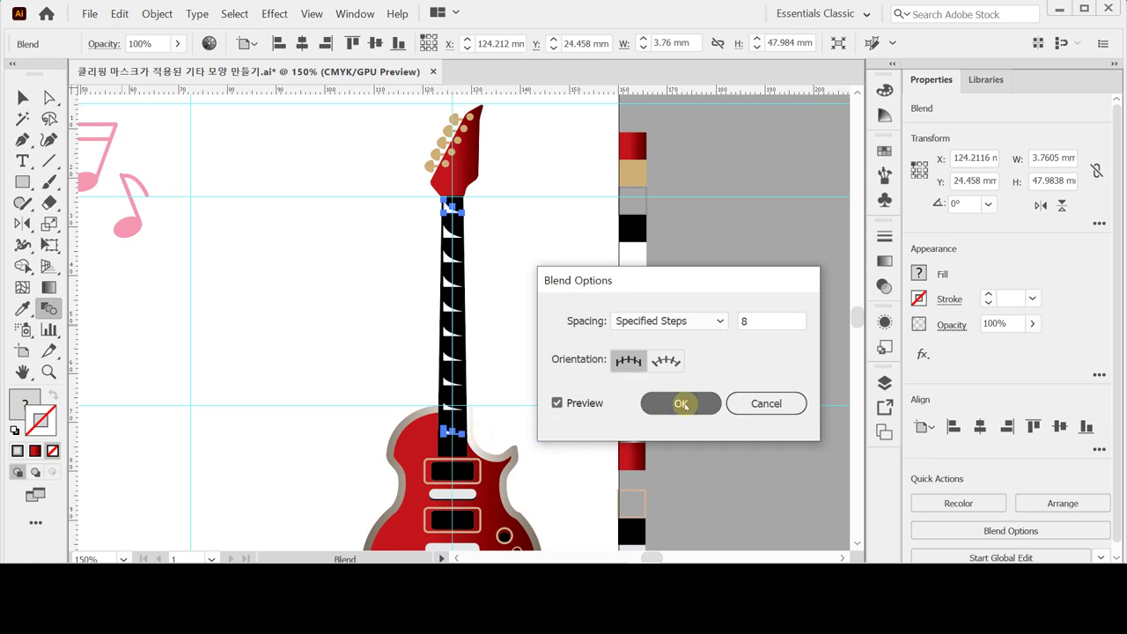
Expand the inlay blend into individual editable shapes
{"action": "left_click", "coordinate": [157, 13]}
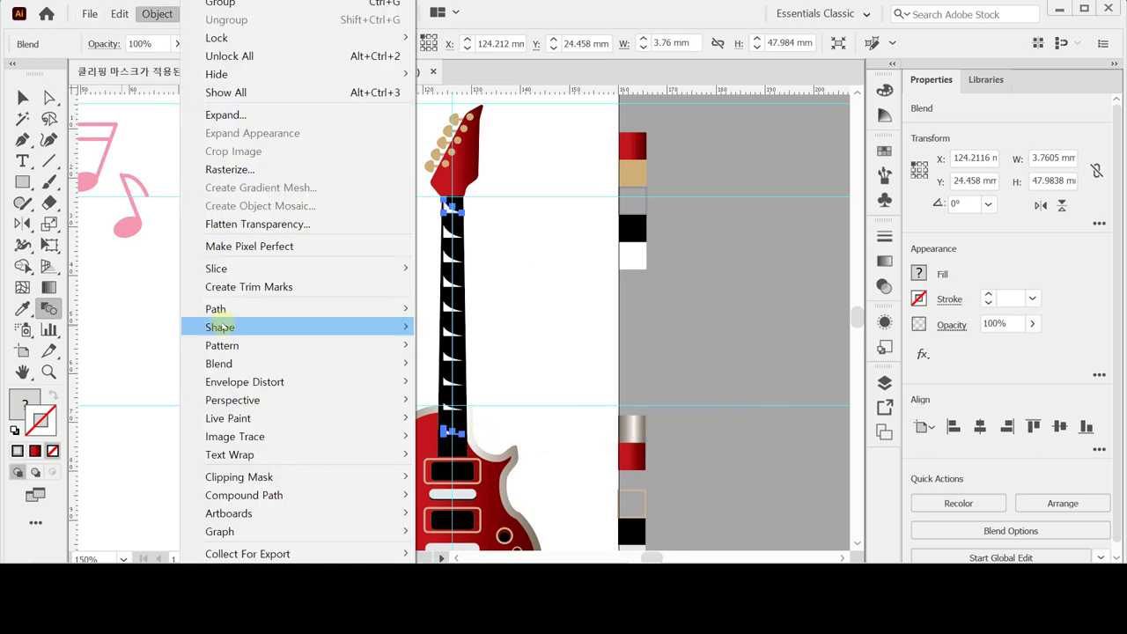
{"action": "mouse_move", "coordinate": [264, 365]}
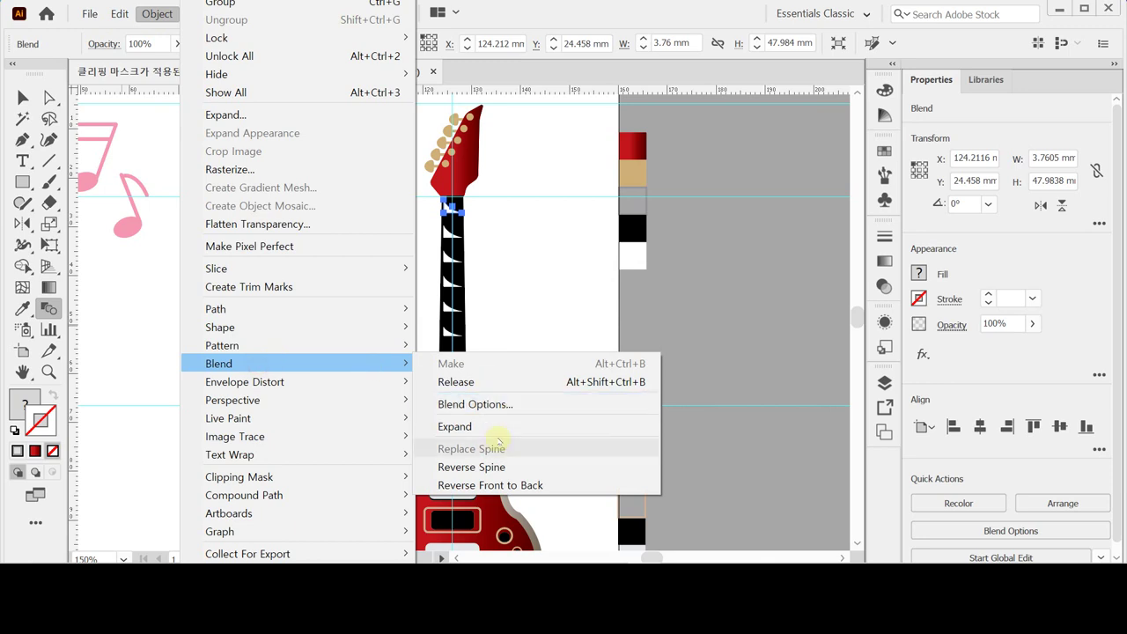
{"action": "left_click", "coordinate": [496, 426]}
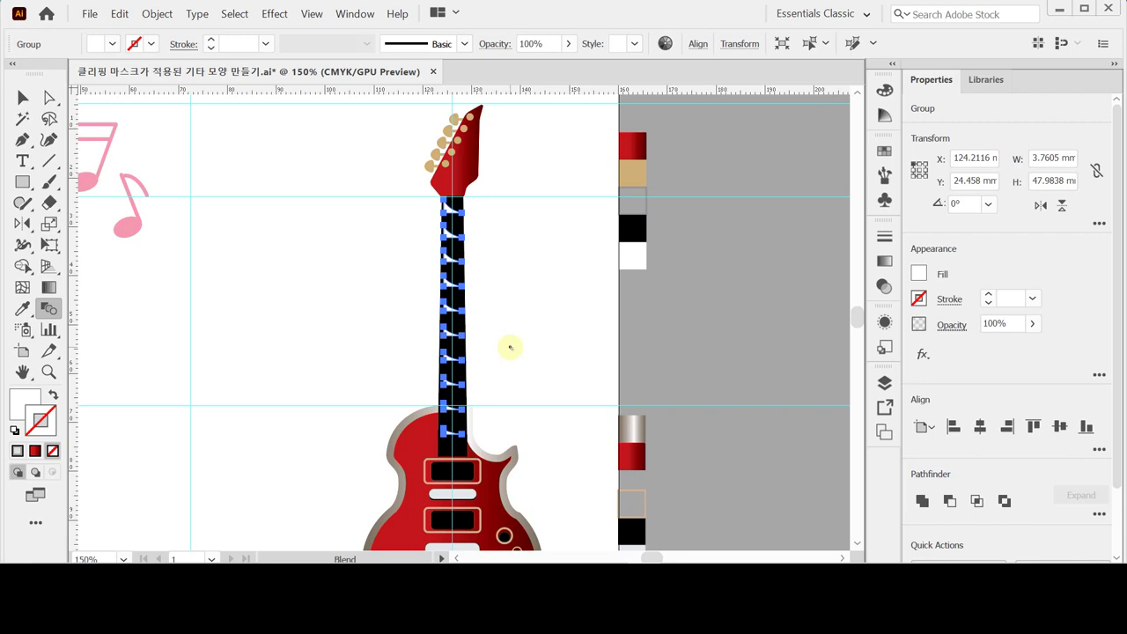
Save the document with the expanded neck inlays and return to the Selection tool
{"action": "key", "text": "ctrl"}
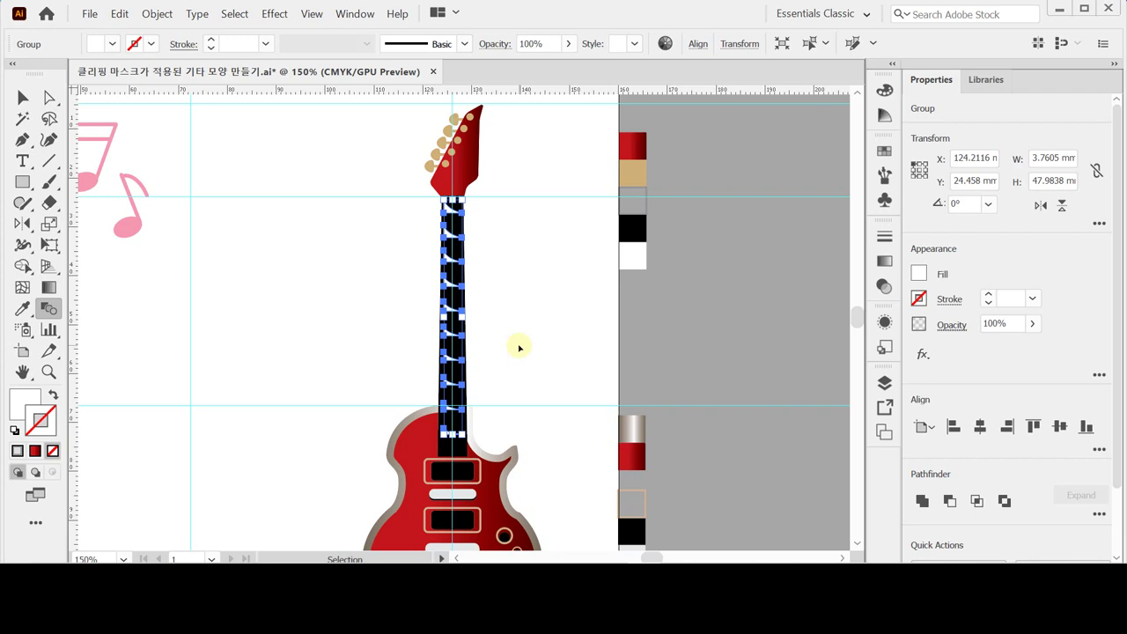
{"action": "key", "text": "ctrl+s"}
{"action": "left_click", "coordinate": [22, 97]}
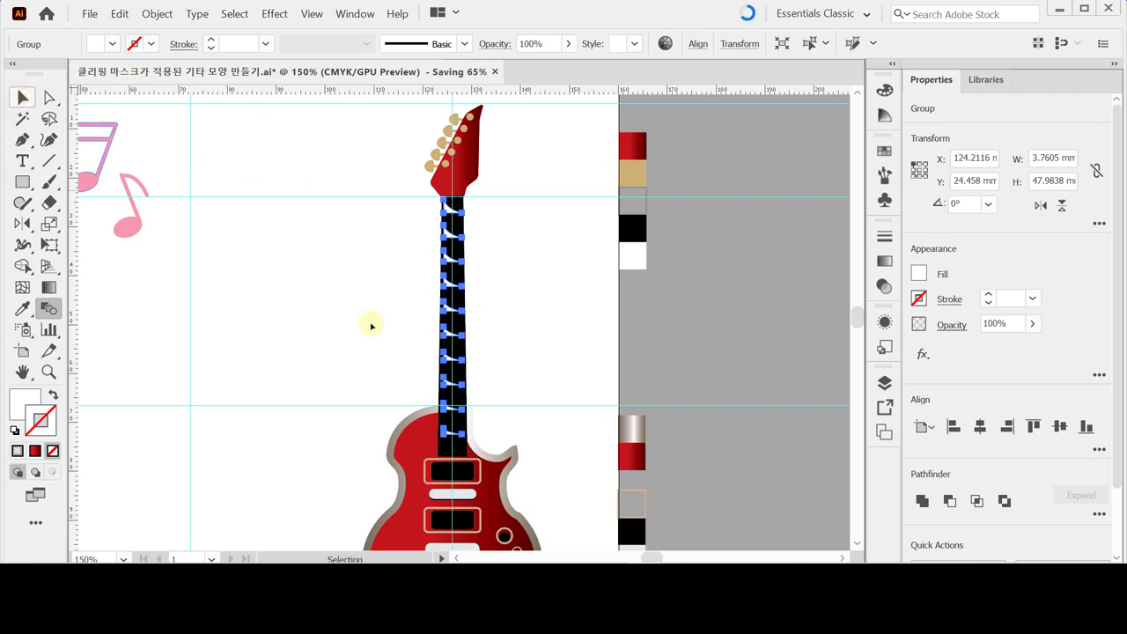
{"action": "left_click", "coordinate": [449, 308]}
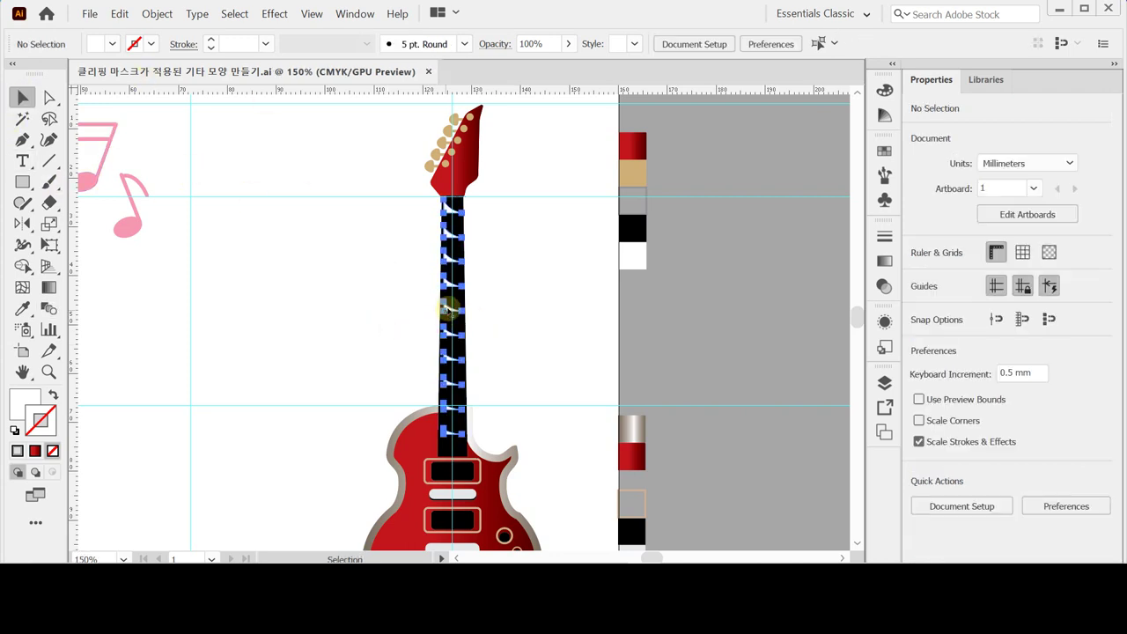
Isolate the white inlay group on the neck and move the sixth inlay from the top slightly down
{"action": "left_click", "coordinate": [448, 308]}
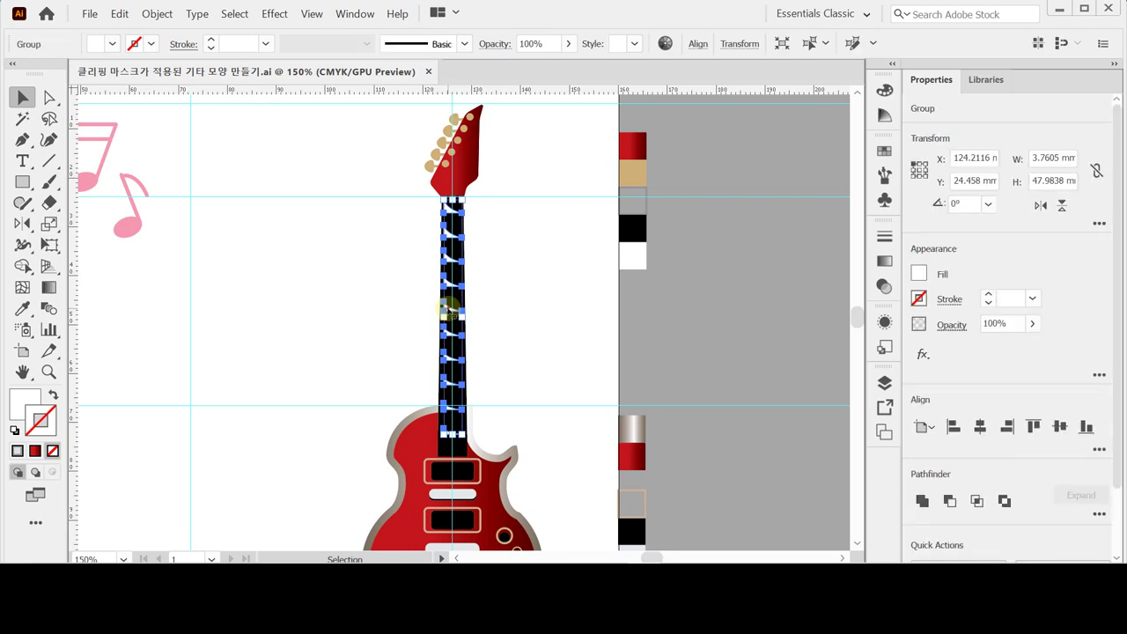
{"action": "double_click", "coordinate": [448, 308]}
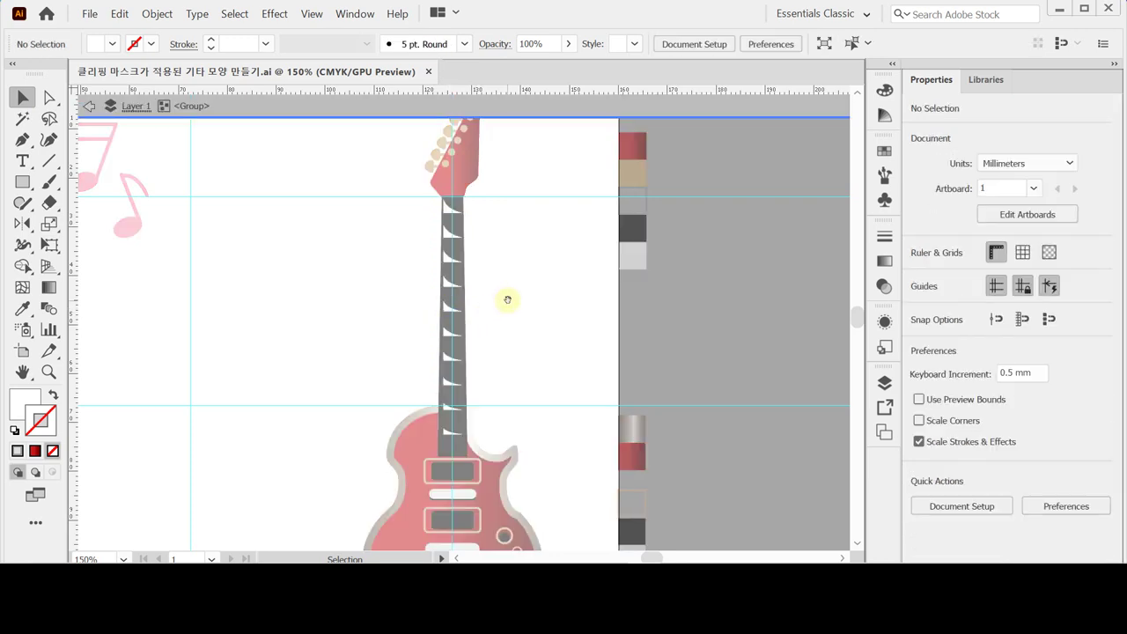
{"action": "left_click_drag", "start_coordinate": [507, 299], "coordinate": [407, 259]}
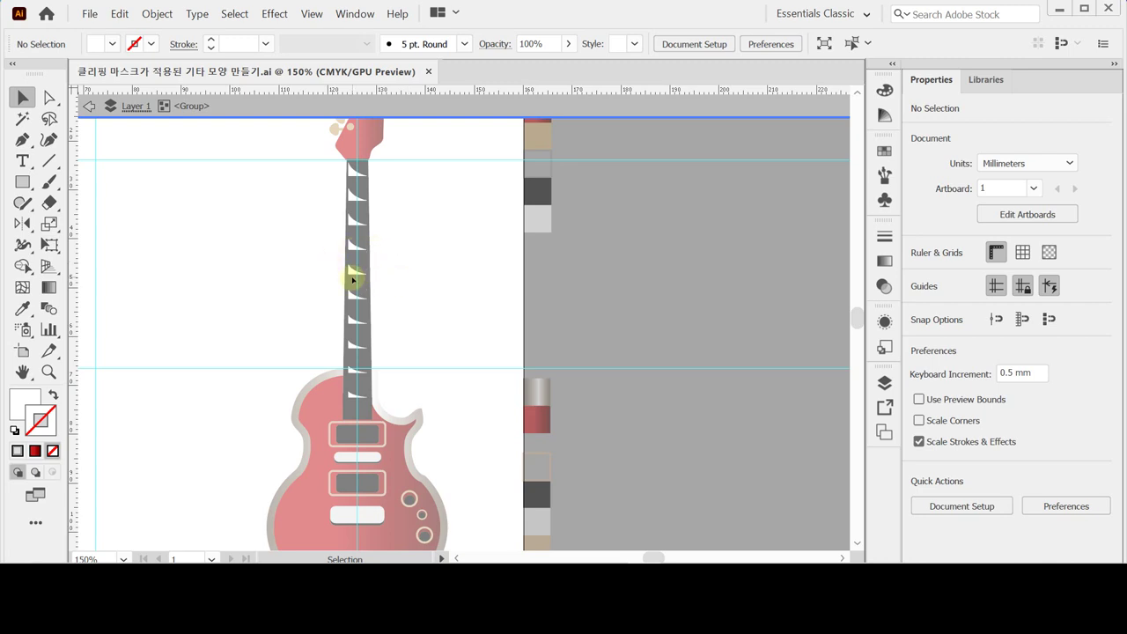
{"action": "key", "text": "ctrl+plus"}
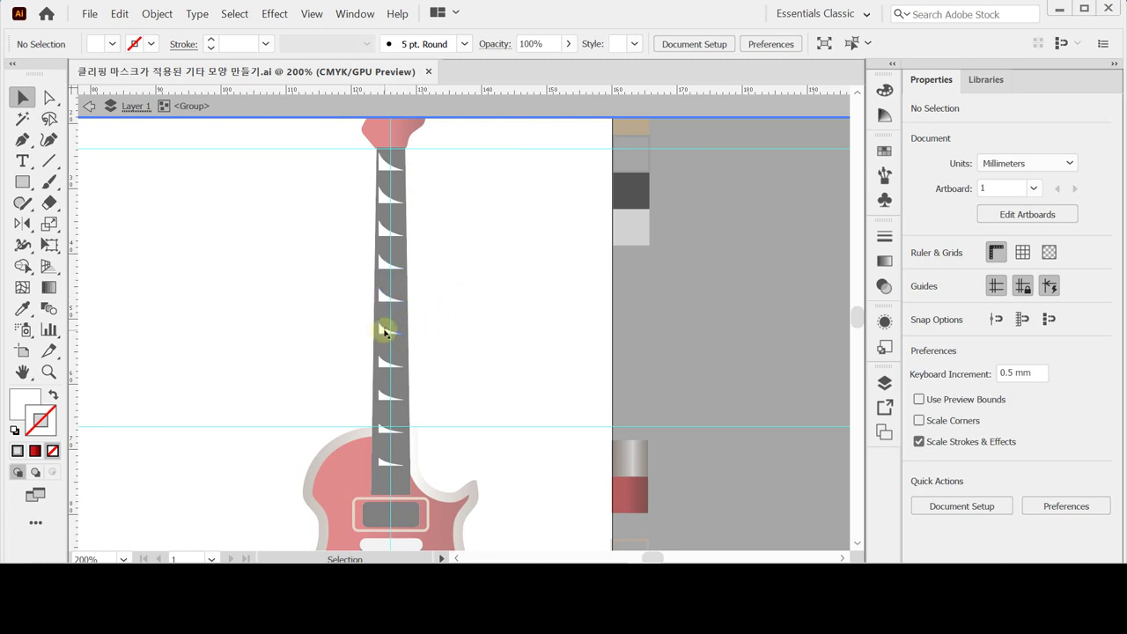
{"action": "left_click_drag", "start_coordinate": [385, 331], "coordinate": [387, 343]}
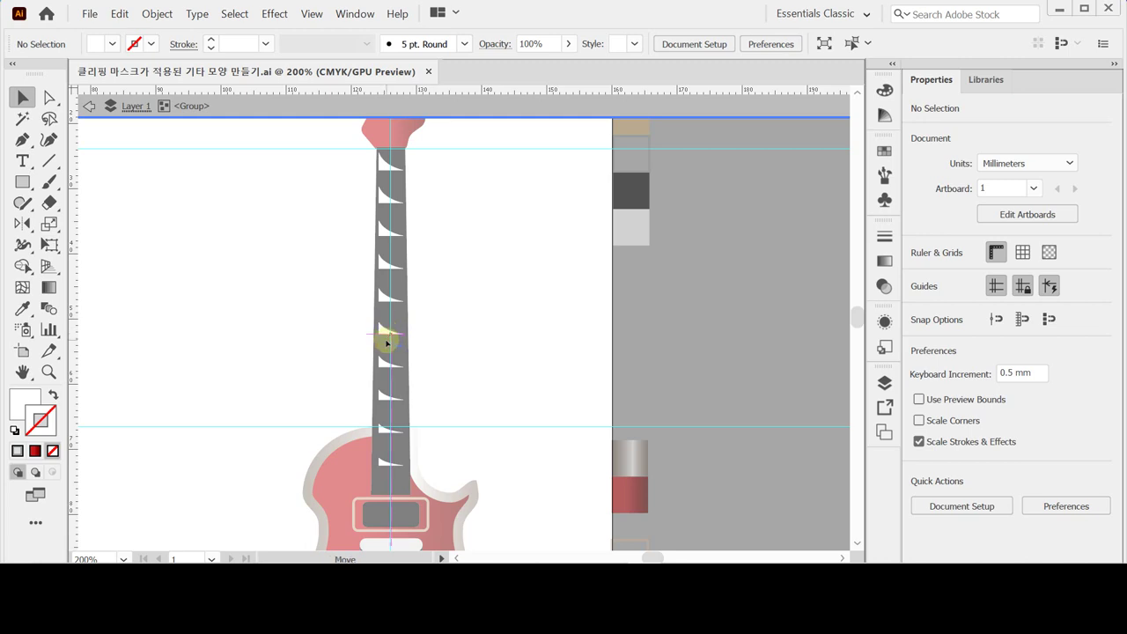
{"action": "key", "text": "shift"}
{"action": "left_click_drag", "start_coordinate": [385, 344], "coordinate": [387, 346]}
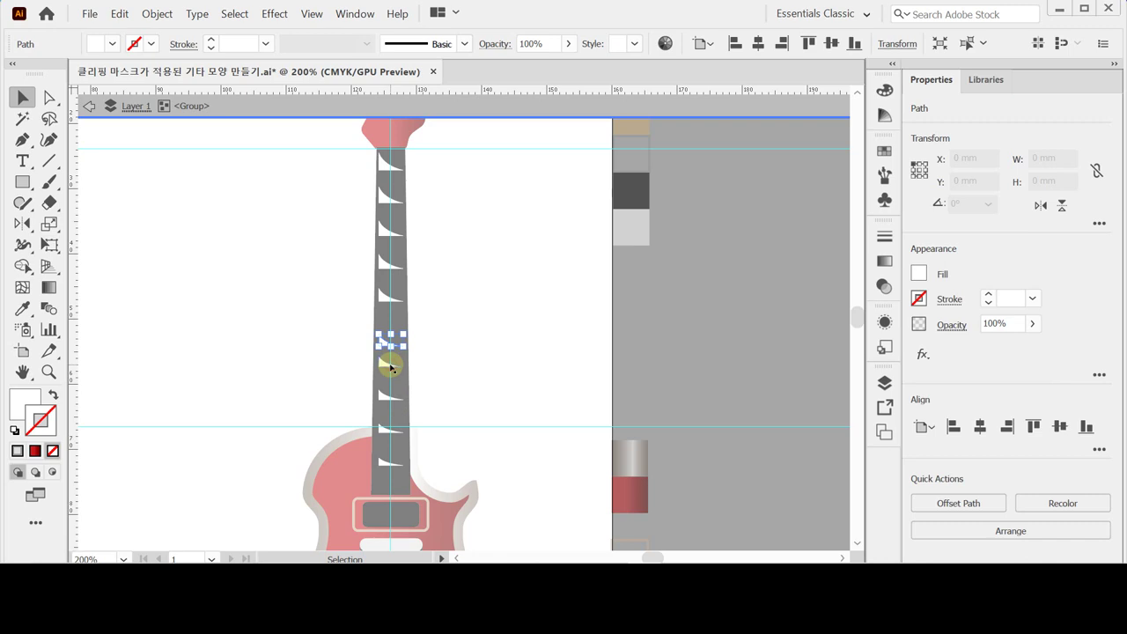
Space the four lowest inlays closer together near the neck's base, then exit the inlay group
{"action": "left_click", "coordinate": [390, 363]}
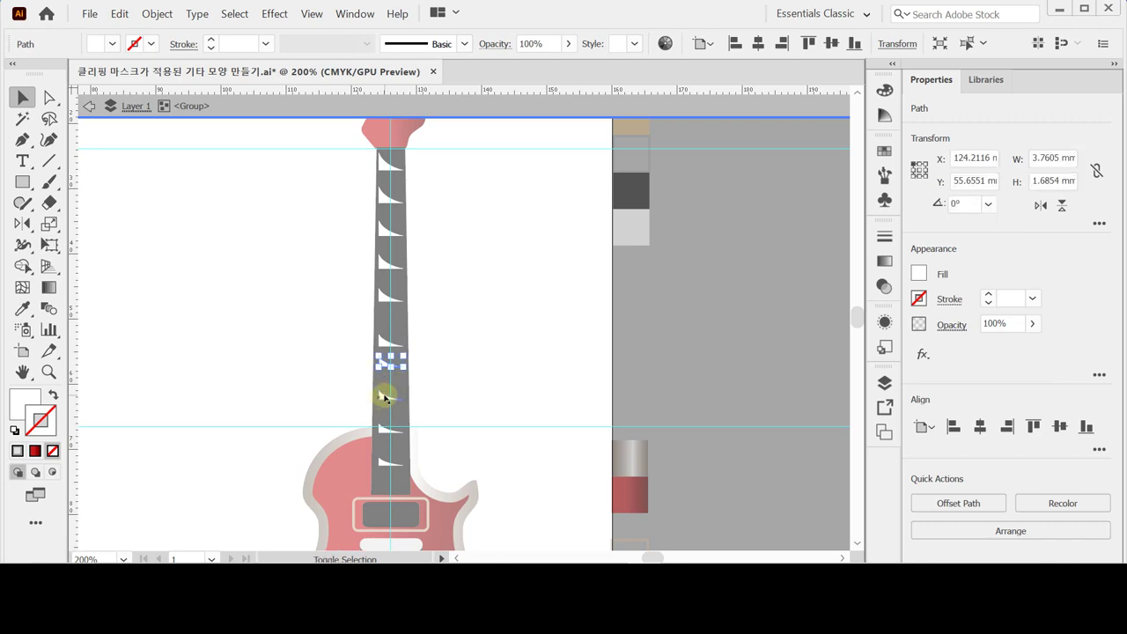
{"action": "left_click", "coordinate": [387, 398], "text": "shift"}
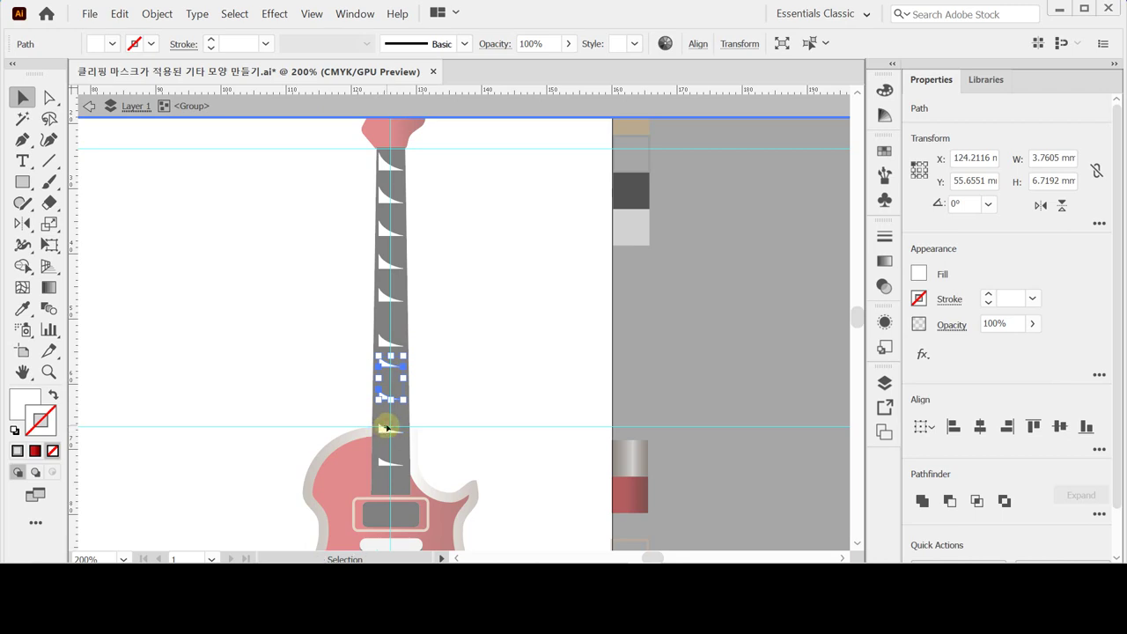
{"action": "left_click", "coordinate": [385, 440]}
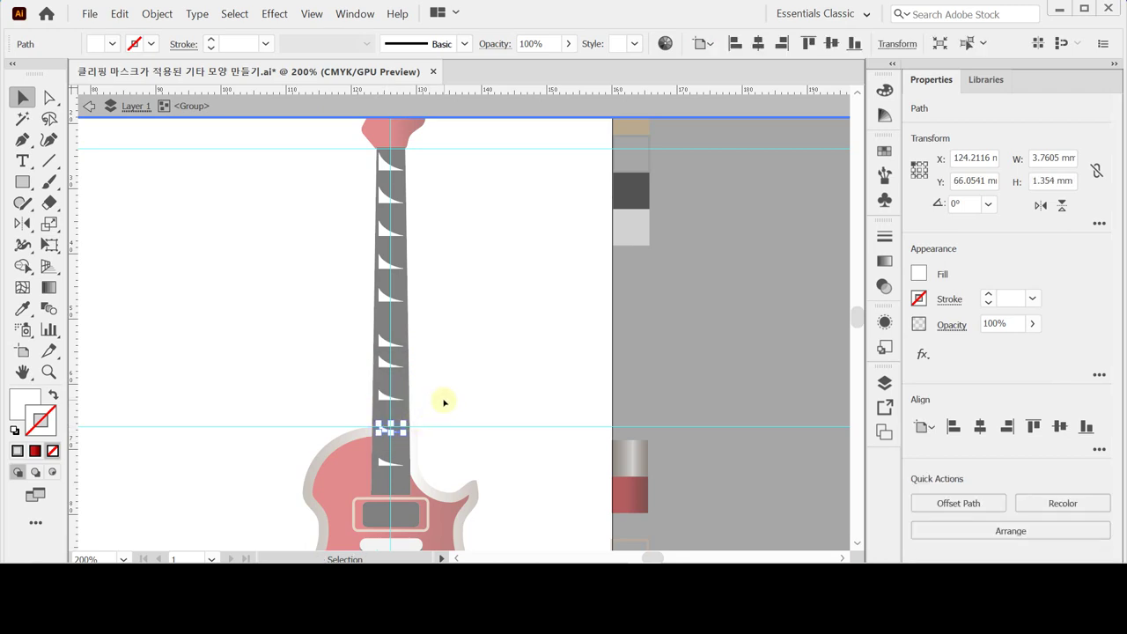
{"action": "left_click", "coordinate": [387, 400]}
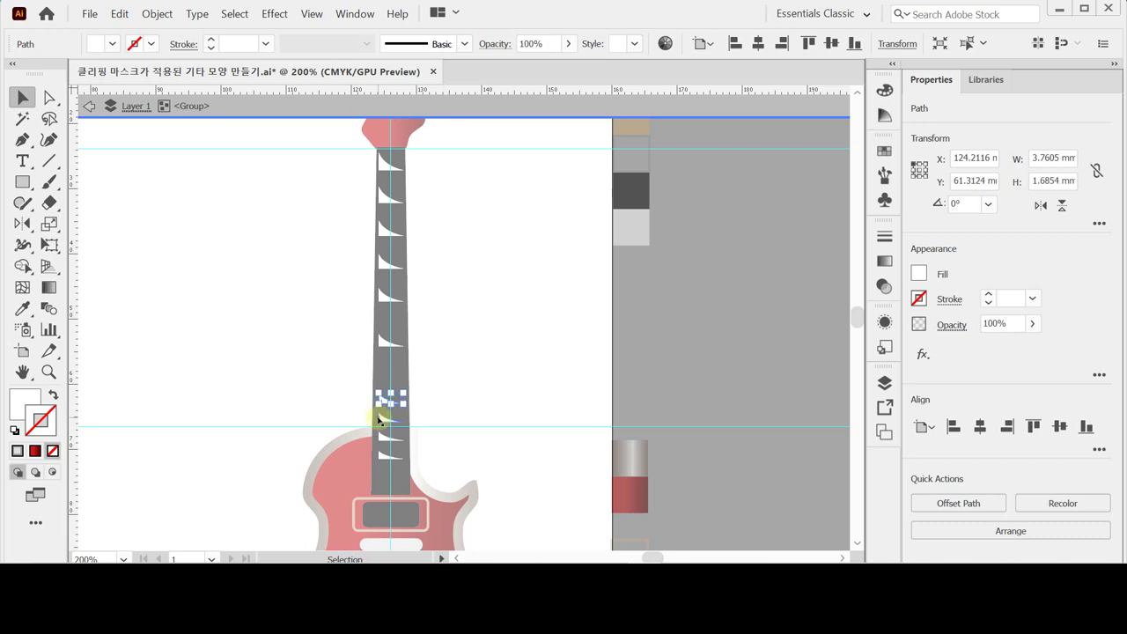
{"action": "key", "text": "Escape"}
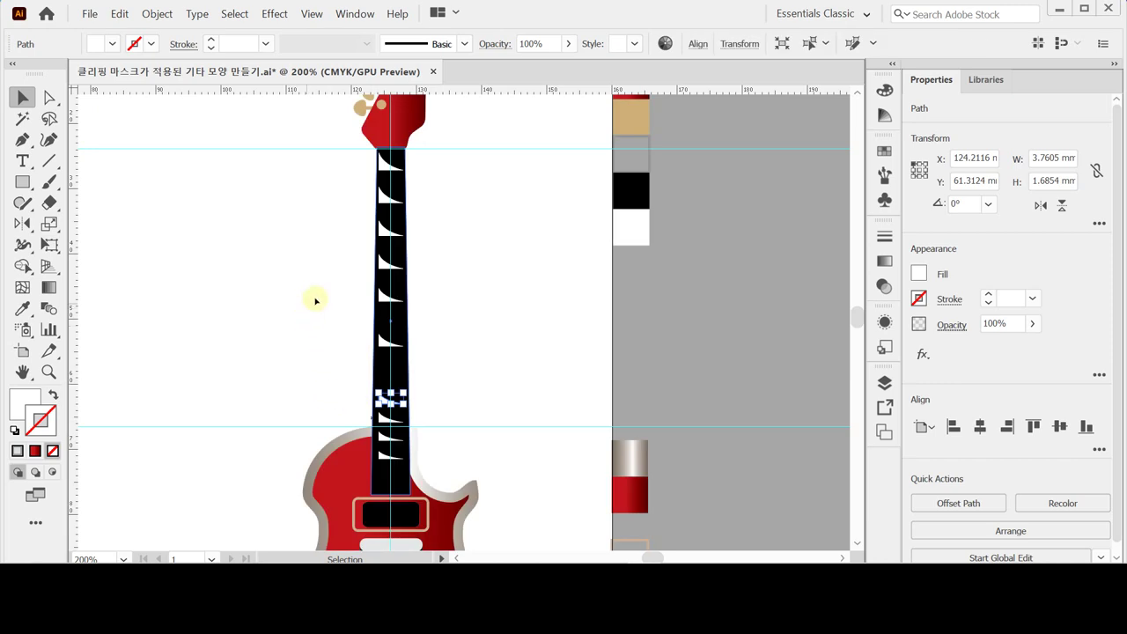
{"action": "left_click", "coordinate": [316, 302]}
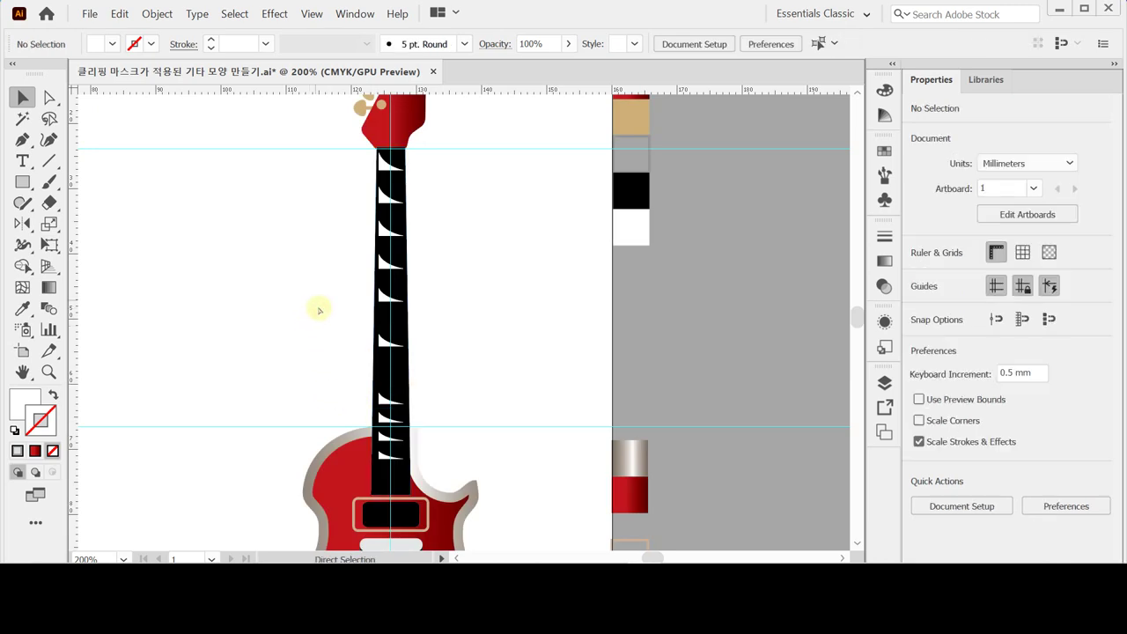
{"action": "left_click", "coordinate": [45, 162]}
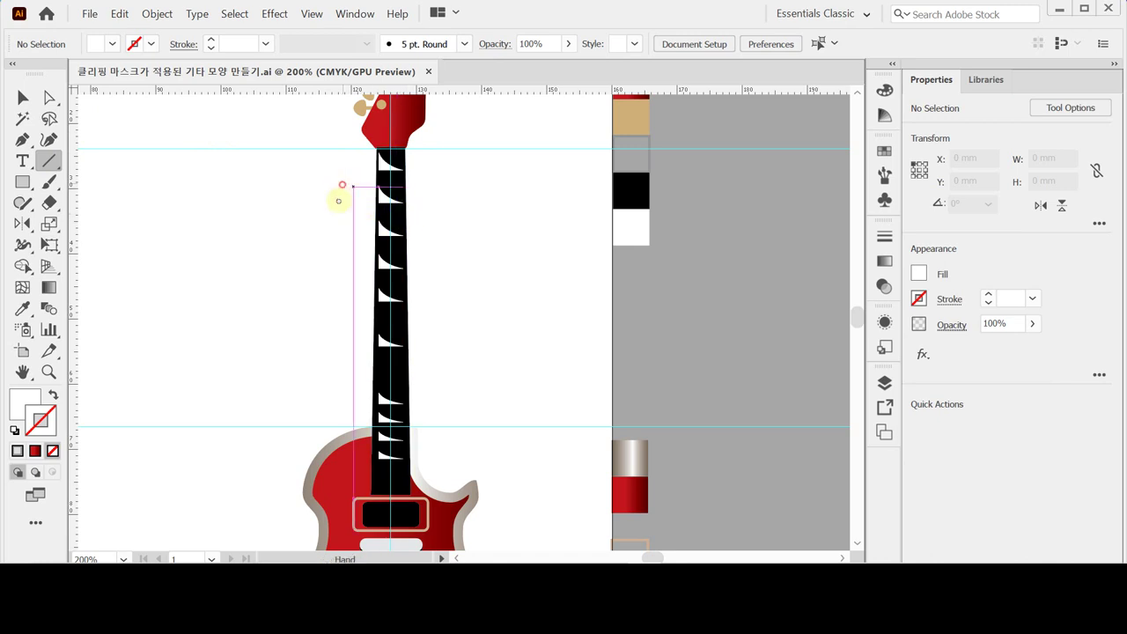
{"action": "left_click_drag", "start_coordinate": [338, 200], "coordinate": [331, 229]}
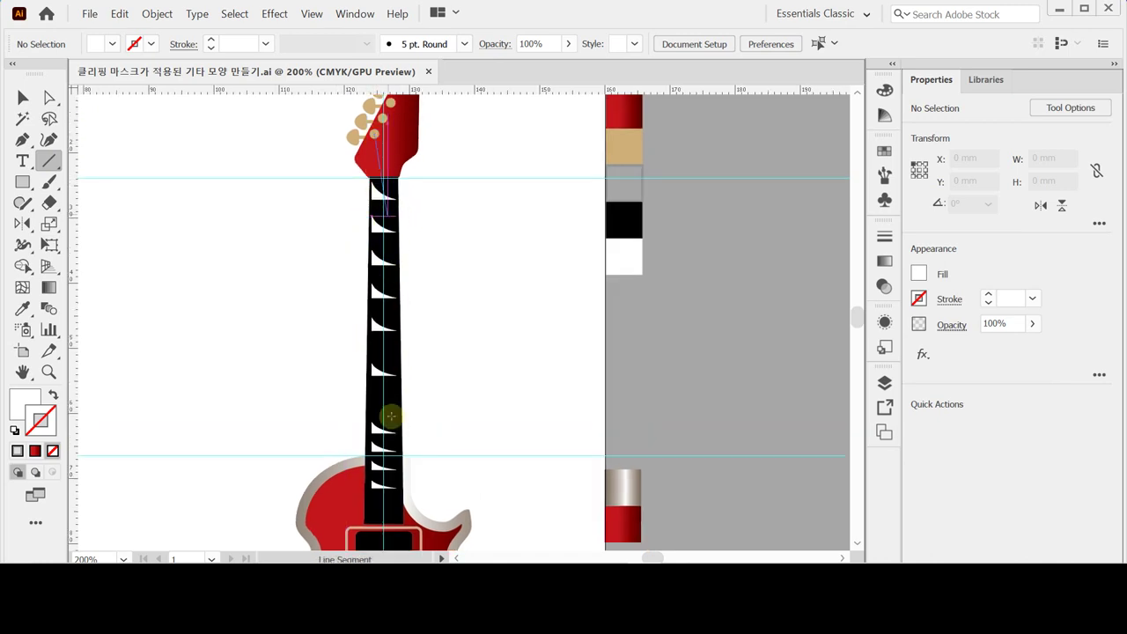
{"action": "left_click_drag", "start_coordinate": [390, 416], "coordinate": [378, 535]}
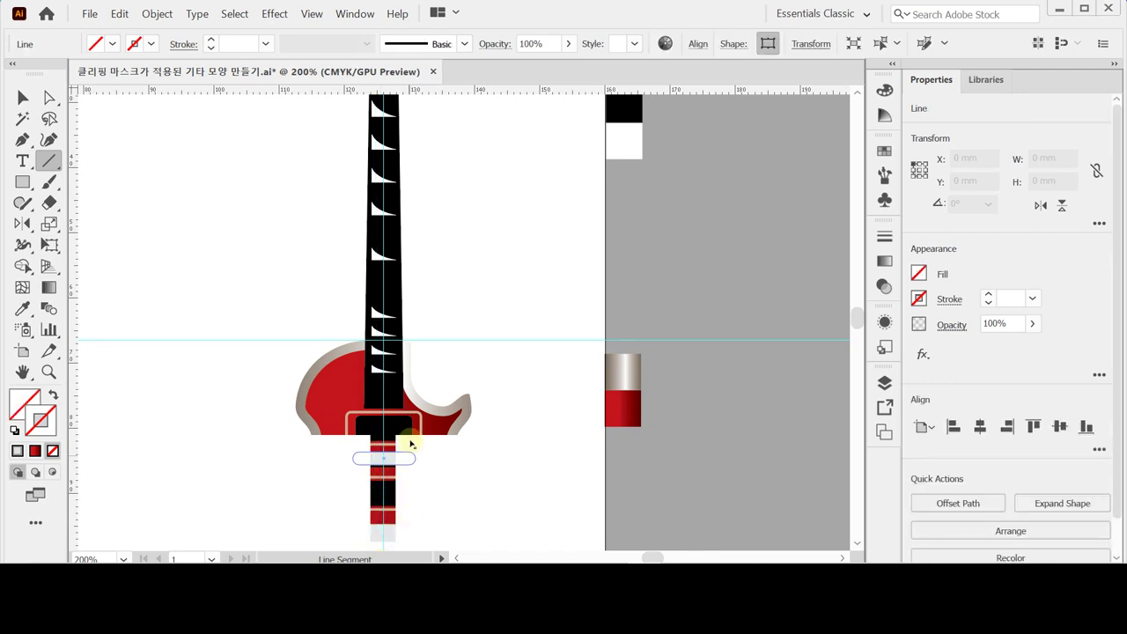
{"action": "key", "text": "ctrl+shift+a"}
{"action": "key", "text": "ctrl+minus"}
{"action": "scroll", "coordinate": [407, 226], "scroll_direction": "up", "scroll_amount": 3}
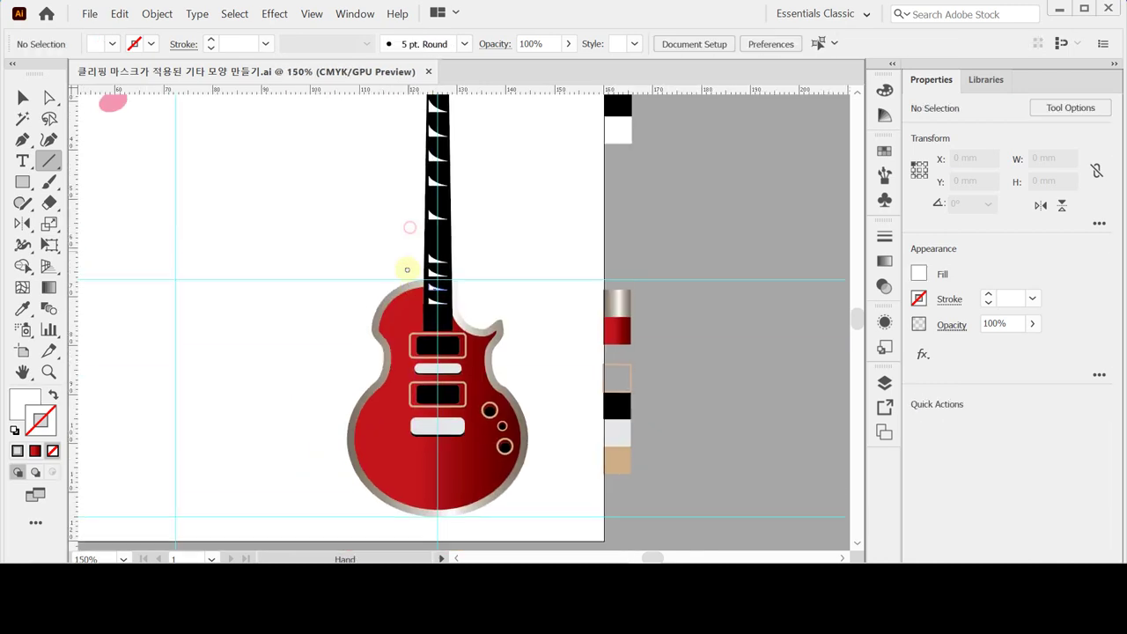
{"action": "key", "text": "ctrl+minus"}
{"action": "left_click_drag", "start_coordinate": [429, 247], "coordinate": [386, 230]}
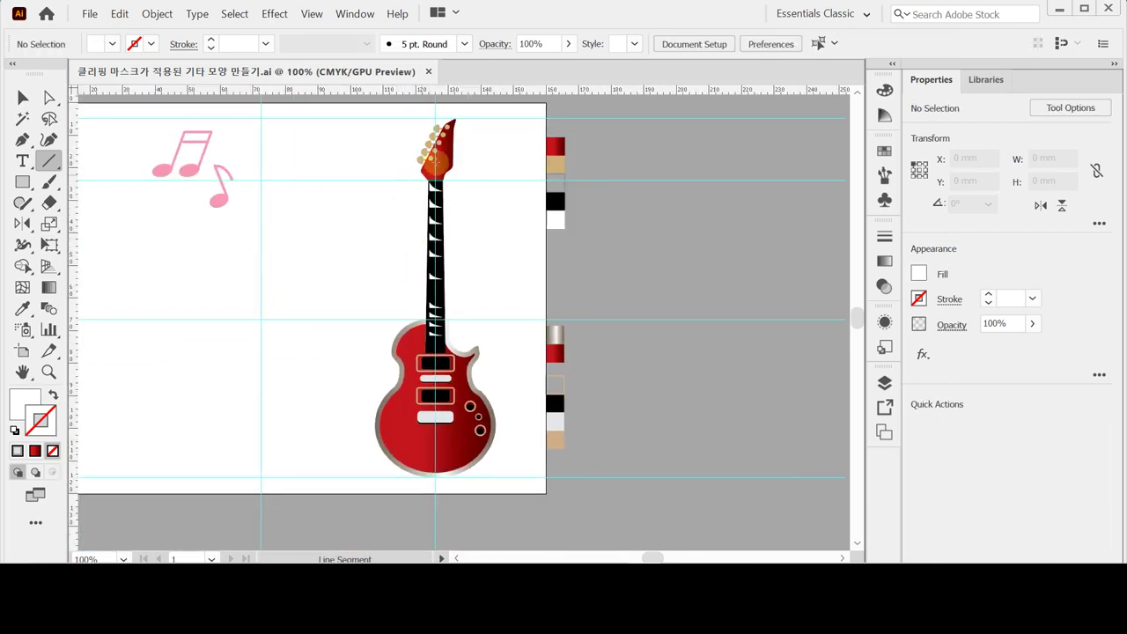
Draw two vertical string lines from the headstock pegs to the lower white bridge, the longer one about 87 mm
{"action": "left_click_drag", "start_coordinate": [430, 160], "coordinate": [424, 420]}
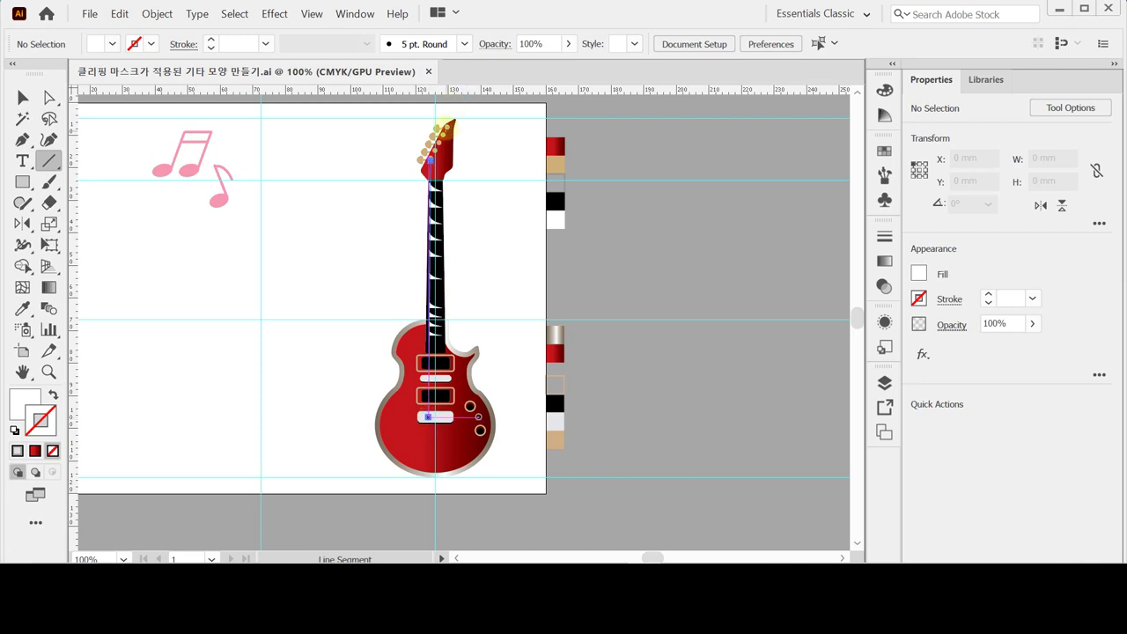
{"action": "left_click", "coordinate": [446, 130], "text": "ctrl"}
{"action": "mouse_move", "coordinate": [445, 130]}
{"action": "left_mouse_down"}
{"action": "mouse_move", "coordinate": [450, 418]}
{"action": "mouse_move", "coordinate": [434, 416]}
{"action": "left_mouse_up"}
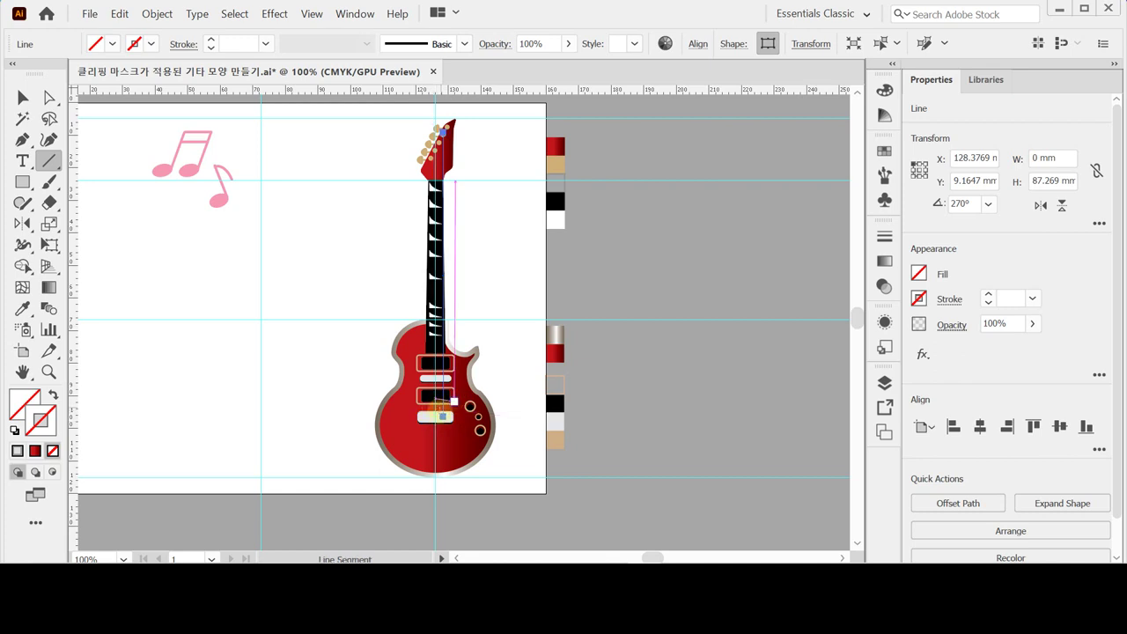
Select both string lines, sample the 1 pt outlined swatch beside the artboard, and set their stroke to C0 M0 Y0 K50
{"action": "left_click", "coordinate": [429, 418], "text": "ctrl+shift"}
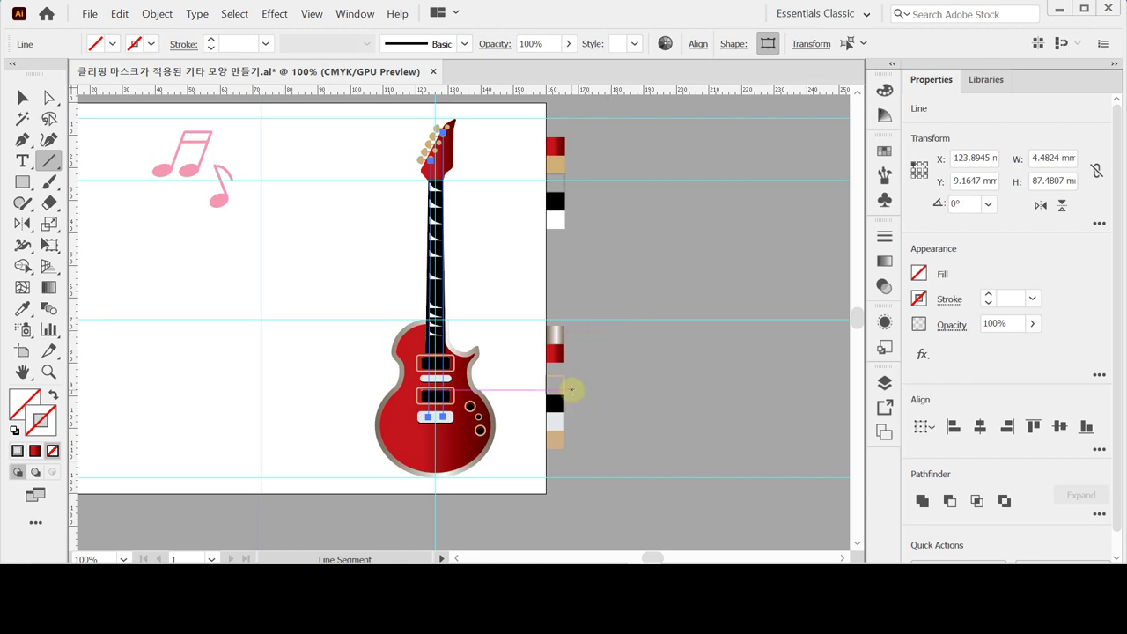
{"action": "key", "text": "i"}
{"action": "left_click", "coordinate": [560, 389]}
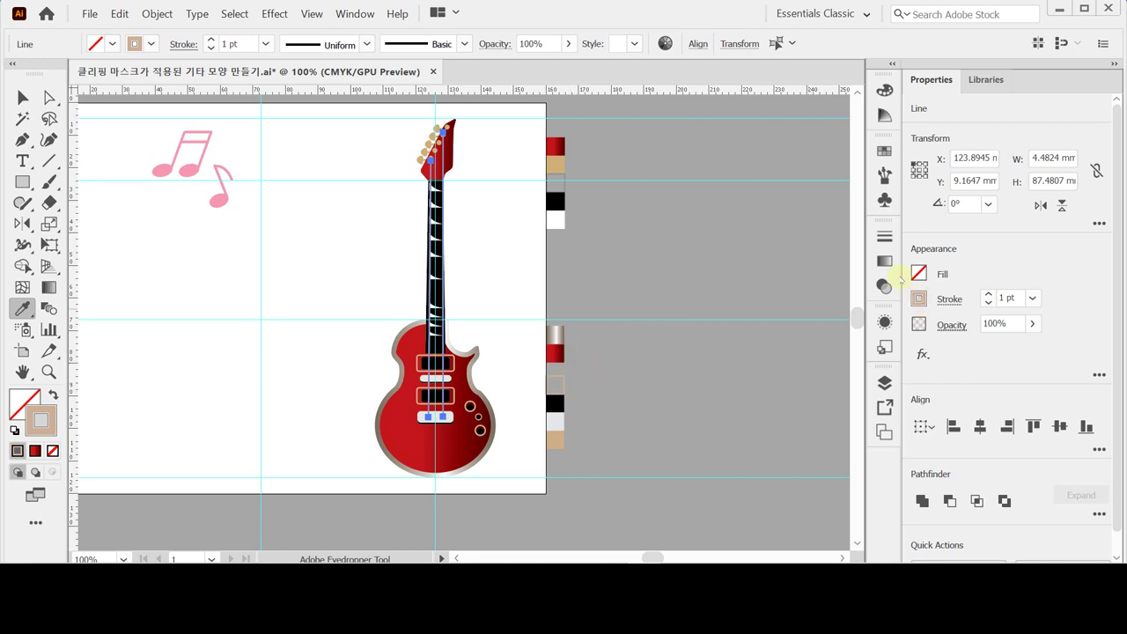
{"action": "left_click", "coordinate": [918, 299]}
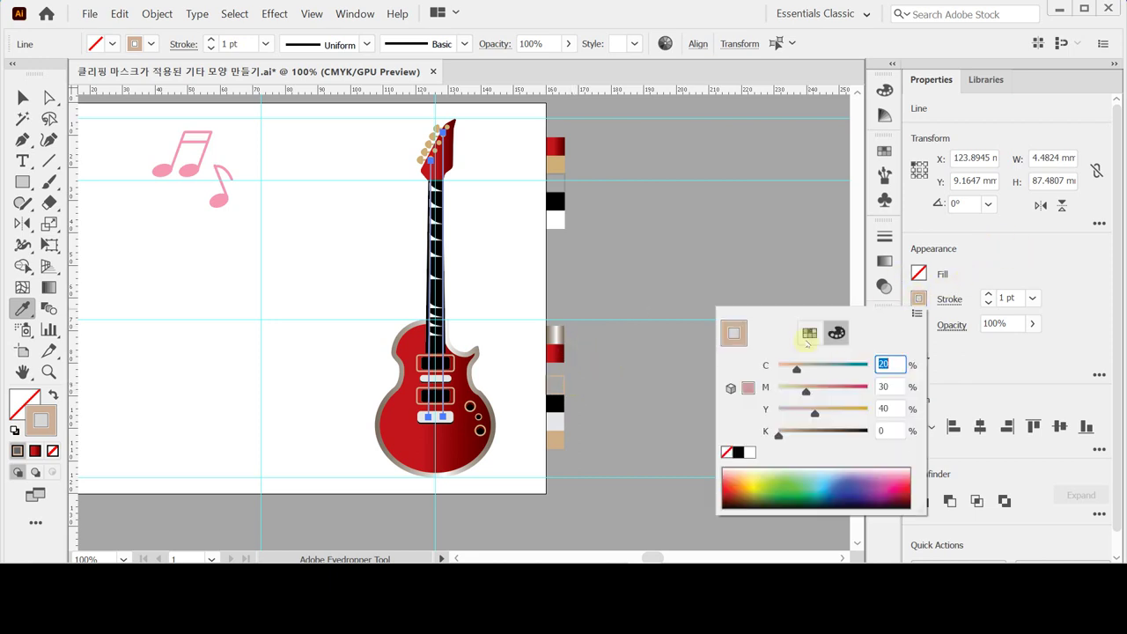
{"action": "left_click", "coordinate": [738, 451]}
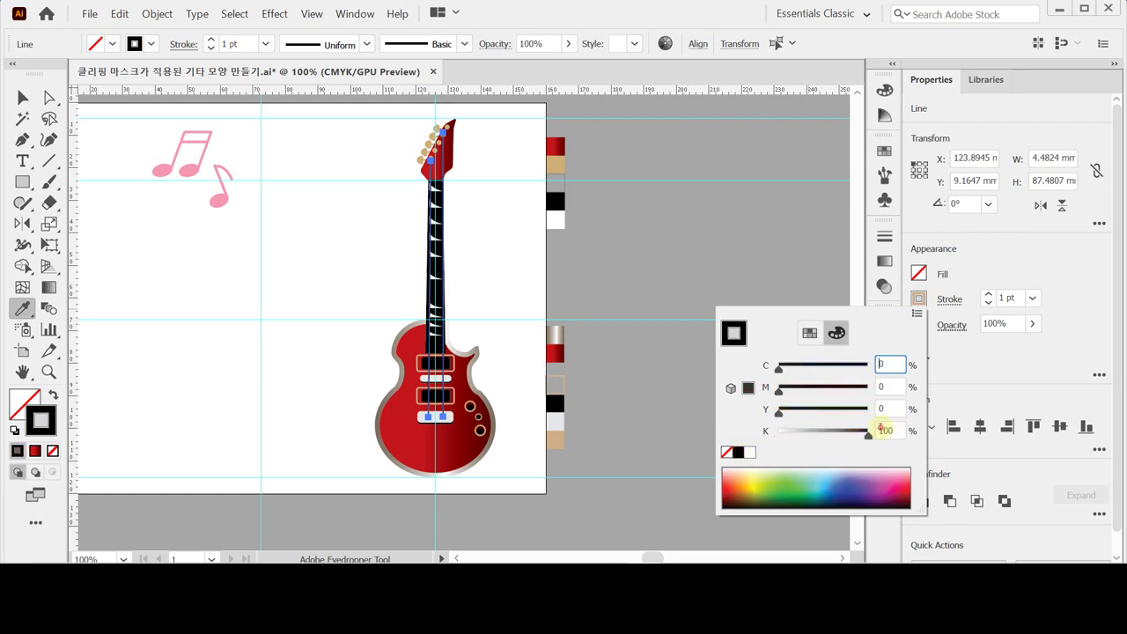
{"action": "double_click", "coordinate": [883, 429]}
{"action": "type", "text": "50"}
{"action": "key", "text": "Return"}
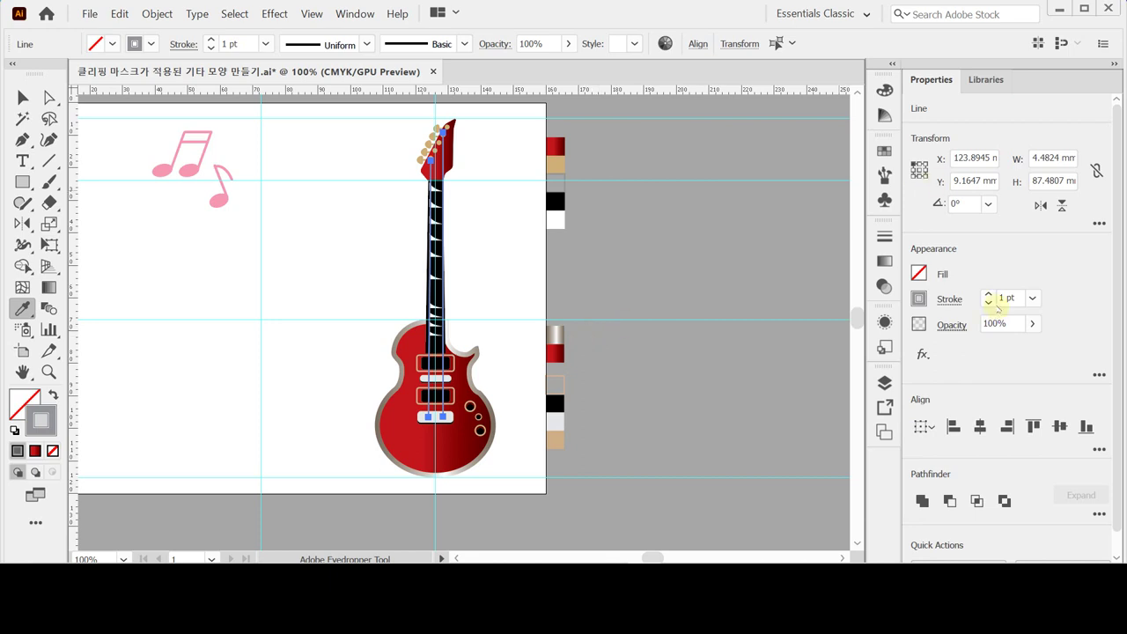
Give both string lines a Round Cap and deselect them
{"action": "left_click", "coordinate": [951, 309]}
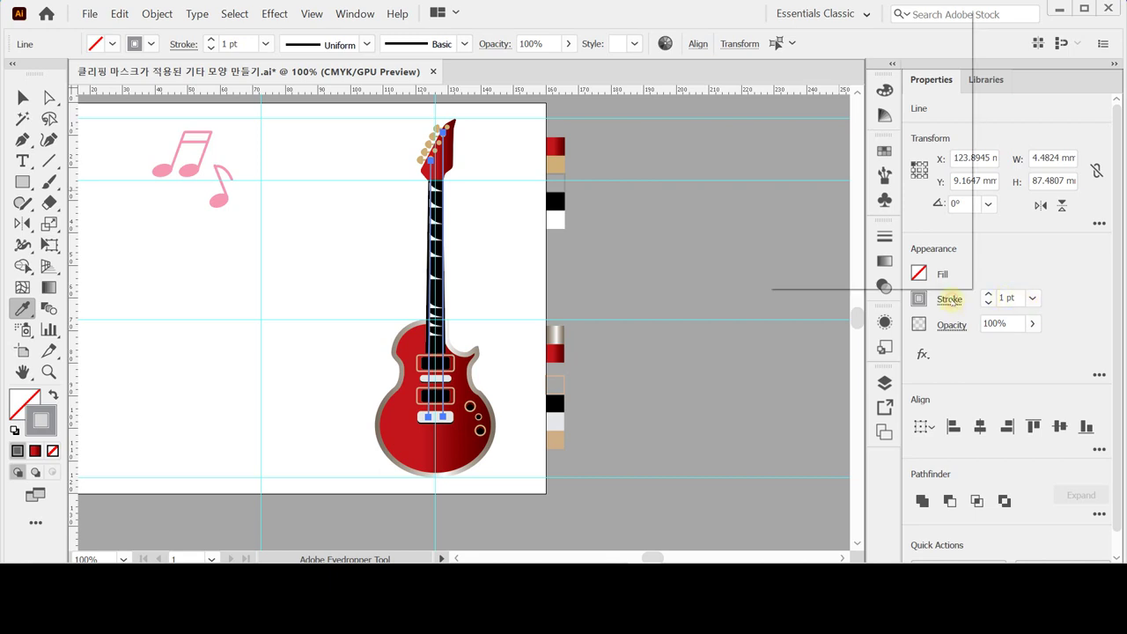
{"action": "left_click", "coordinate": [855, 46]}
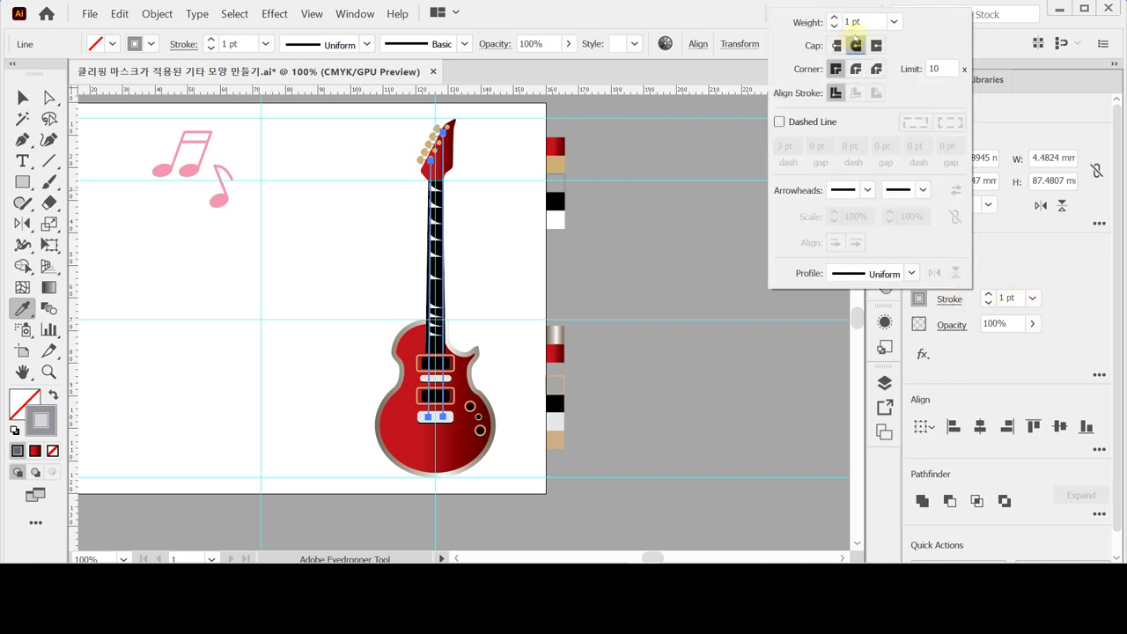
{"action": "left_click", "coordinate": [455, 386], "text": "ctrl"}
{"action": "left_click_drag", "start_coordinate": [491, 373], "coordinate": [471, 307]}
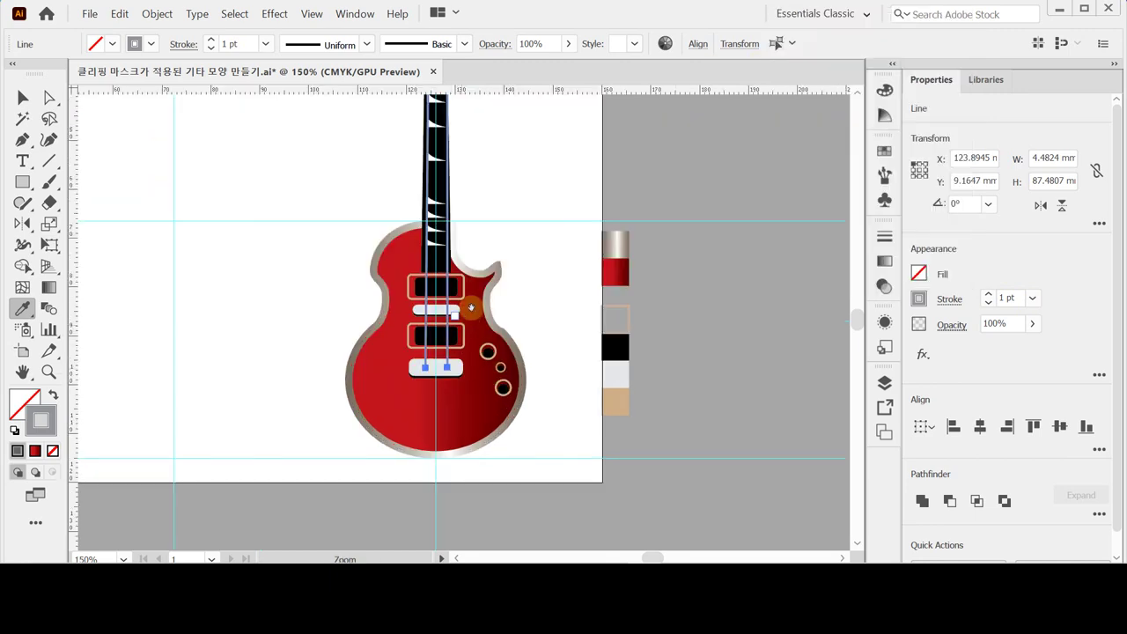
{"action": "left_click_drag", "start_coordinate": [435, 197], "coordinate": [398, 346]}
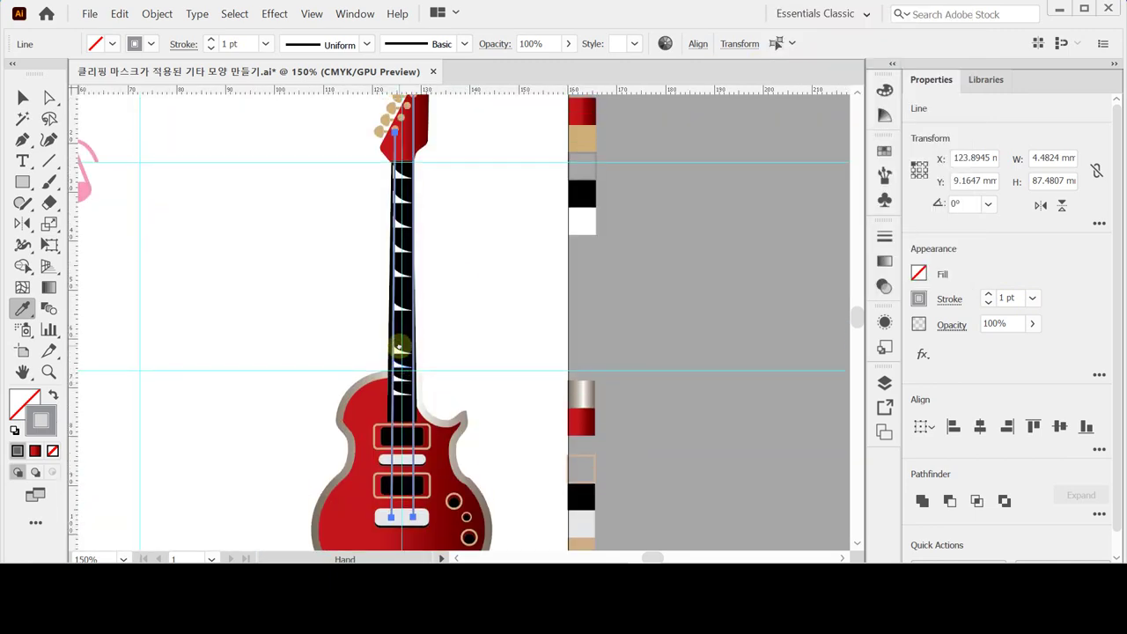
{"action": "left_click", "coordinate": [451, 238]}
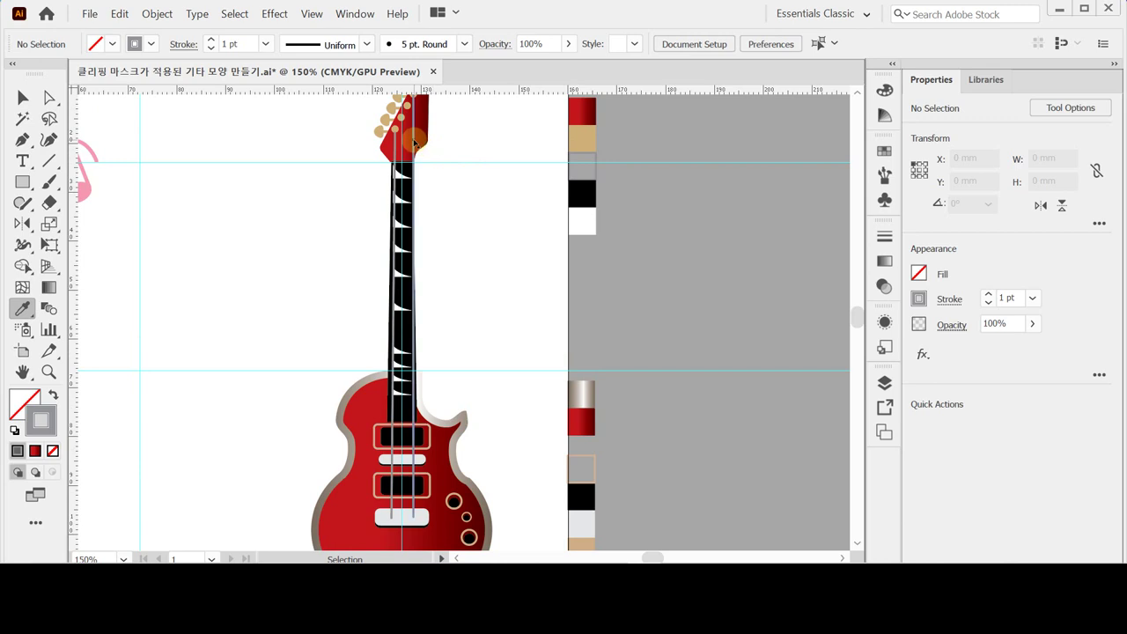
Select the two gray string lines and make a blend between them
{"action": "left_click_drag", "start_coordinate": [414, 138], "coordinate": [405, 157]}
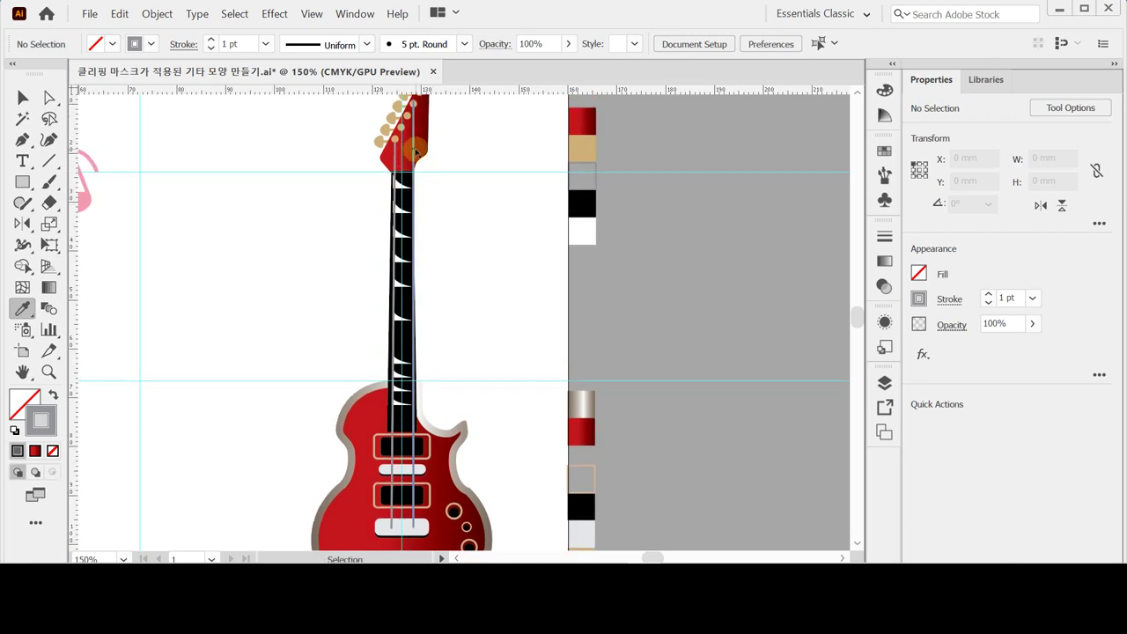
{"action": "left_click", "coordinate": [400, 151], "text": "ctrl"}
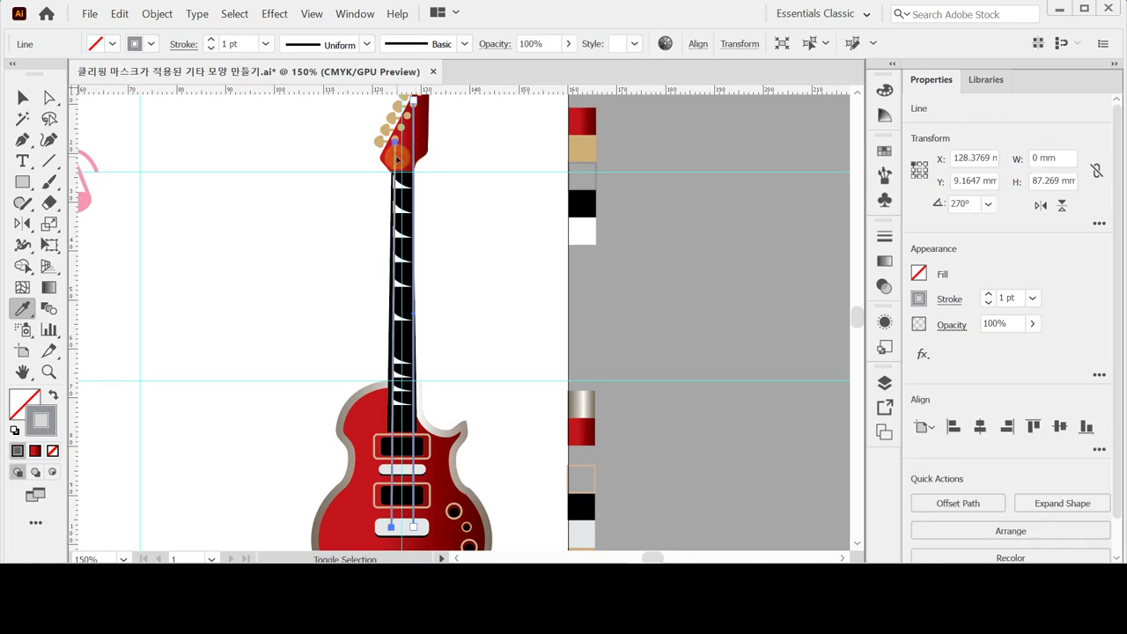
{"action": "left_click", "coordinate": [397, 151], "text": "ctrl+shift"}
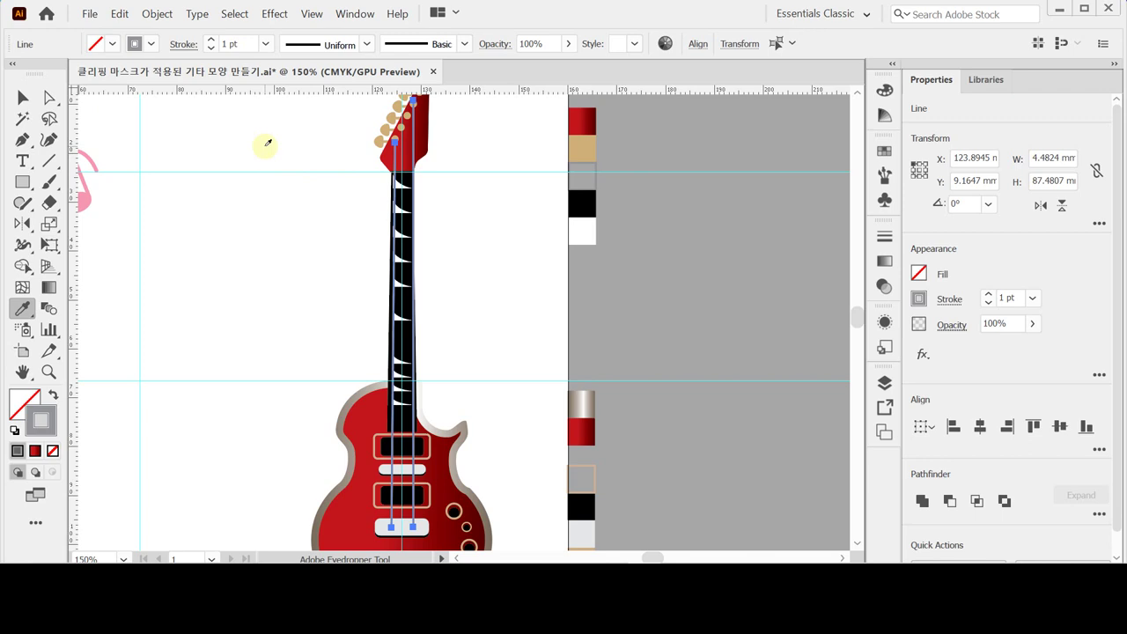
{"action": "left_click", "coordinate": [146, 14]}
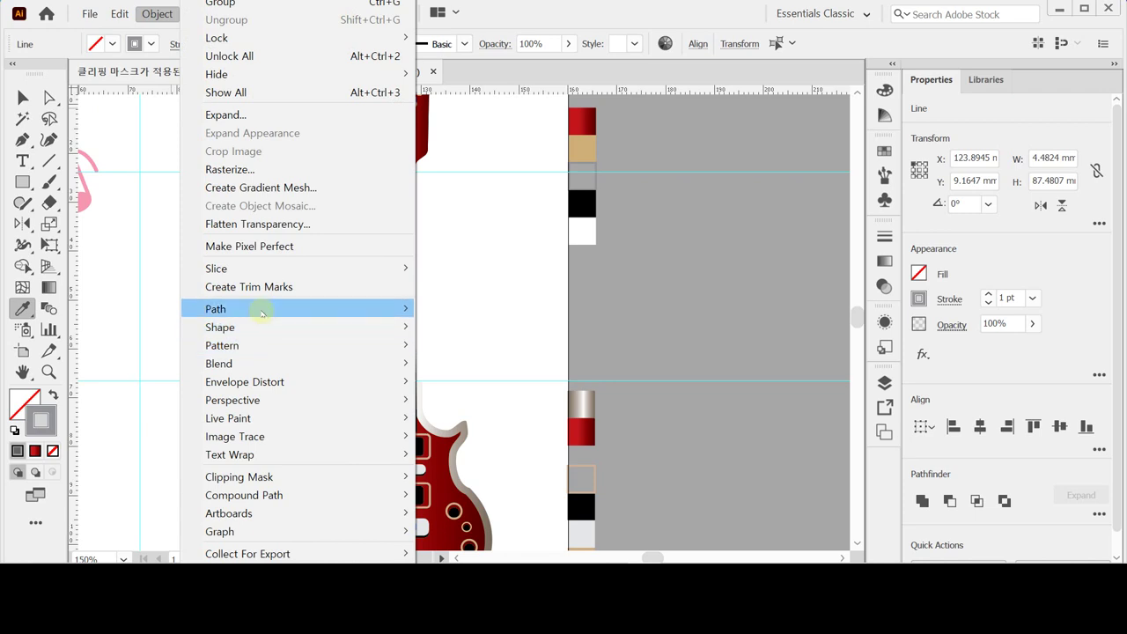
{"action": "mouse_move", "coordinate": [396, 368]}
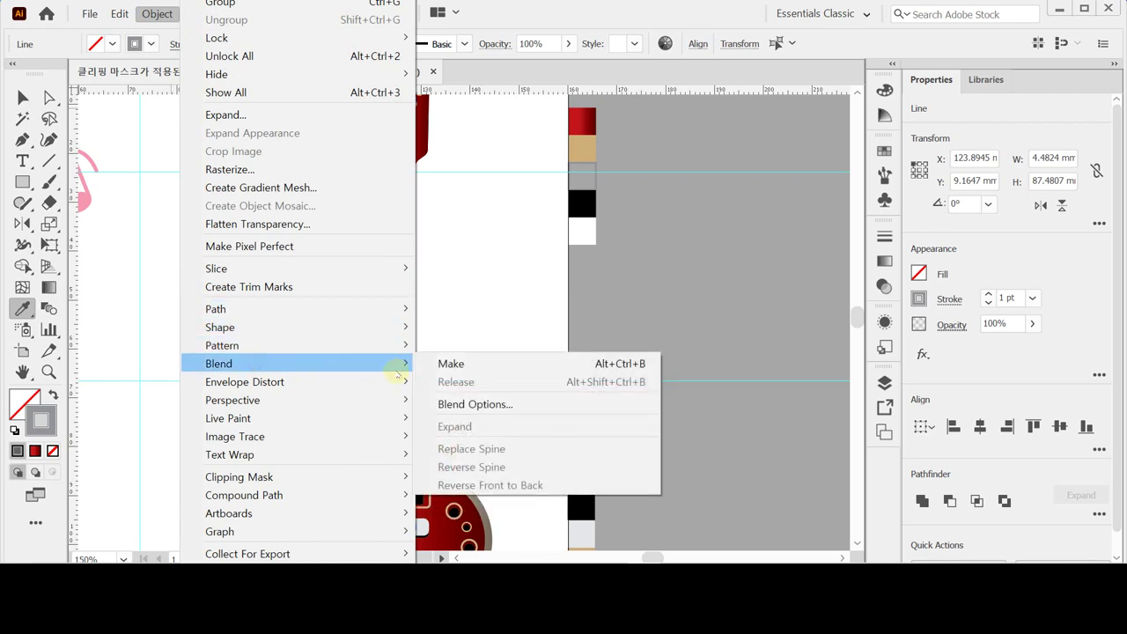
{"action": "left_click", "coordinate": [447, 363]}
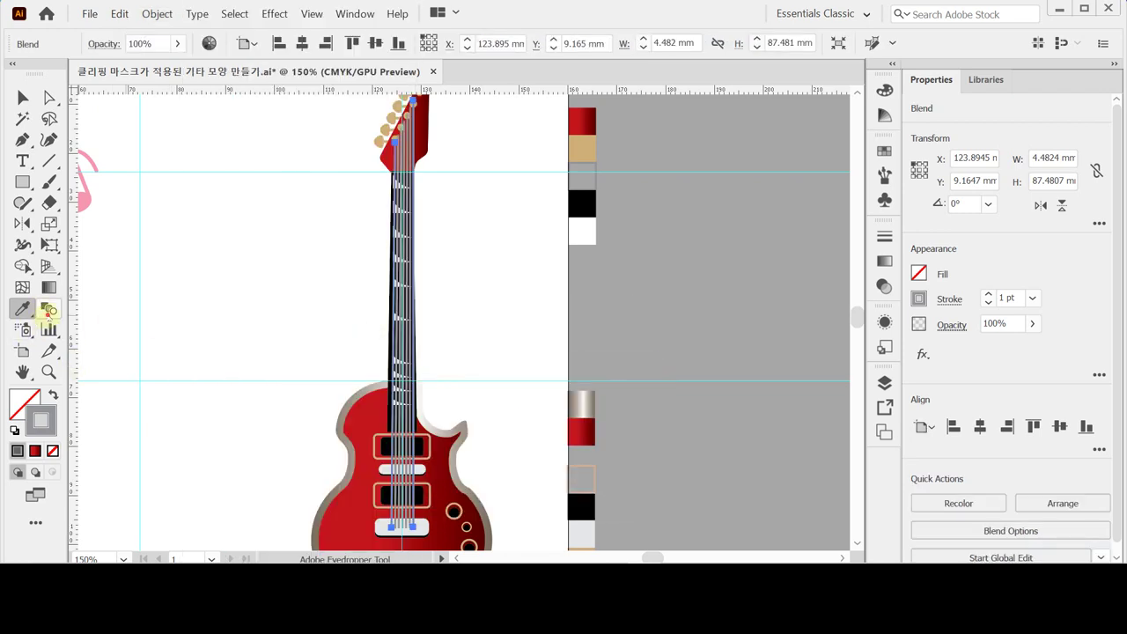
Set the string blend's spacing to Specified Steps with 3 intermediate lines
{"action": "double_click", "coordinate": [49, 308]}
{"action": "left_click", "coordinate": [667, 320]}
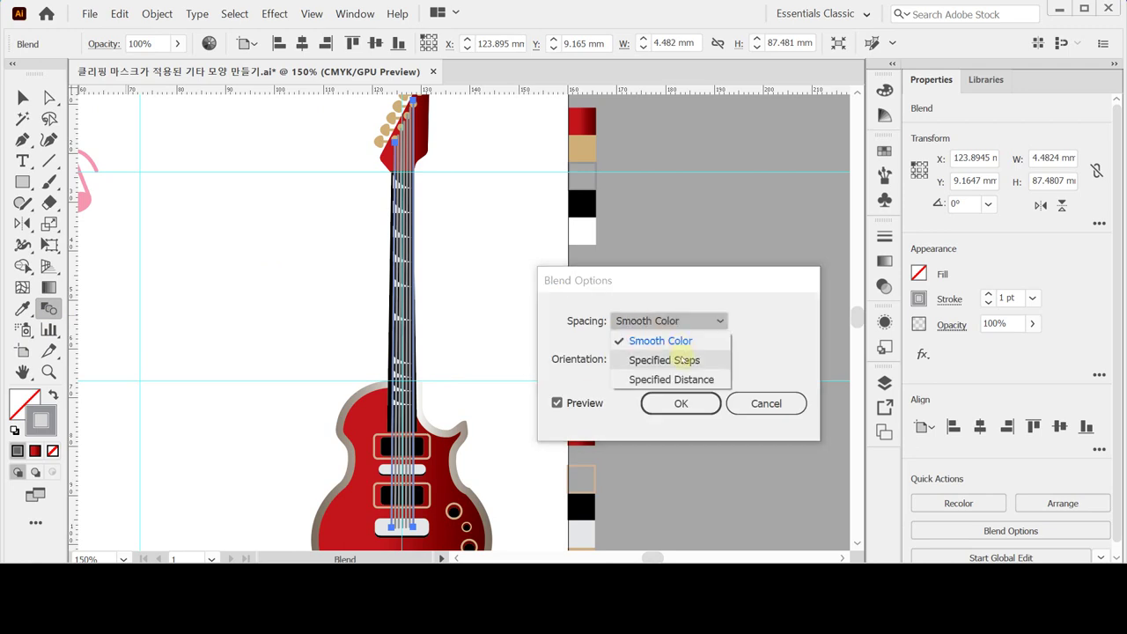
{"action": "left_click", "coordinate": [685, 360]}
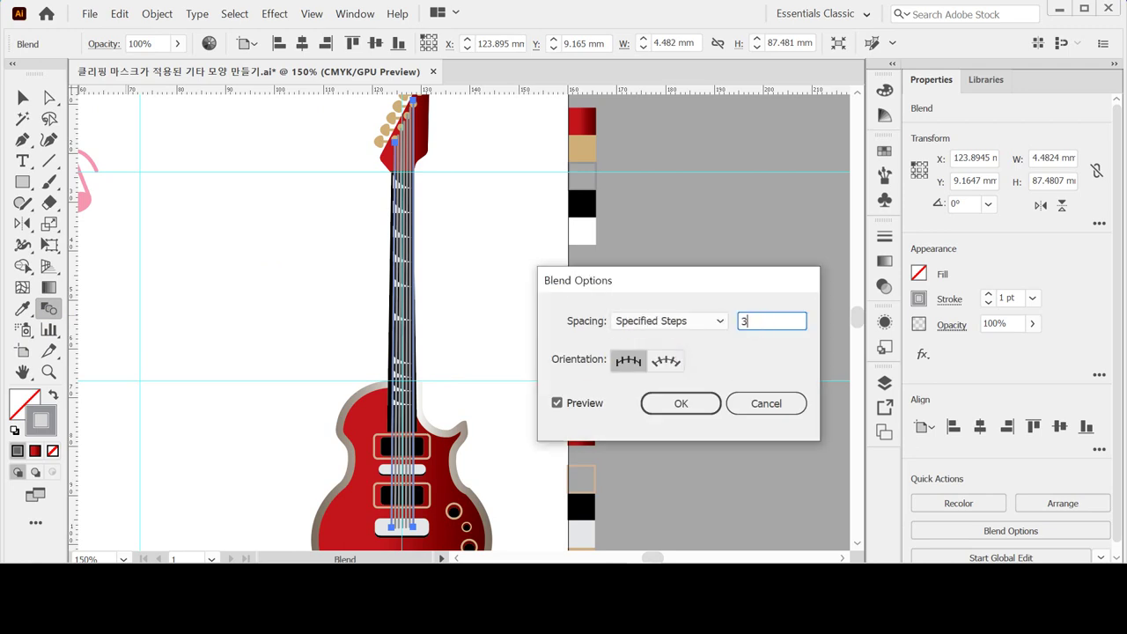
{"action": "key", "text": "Return"}
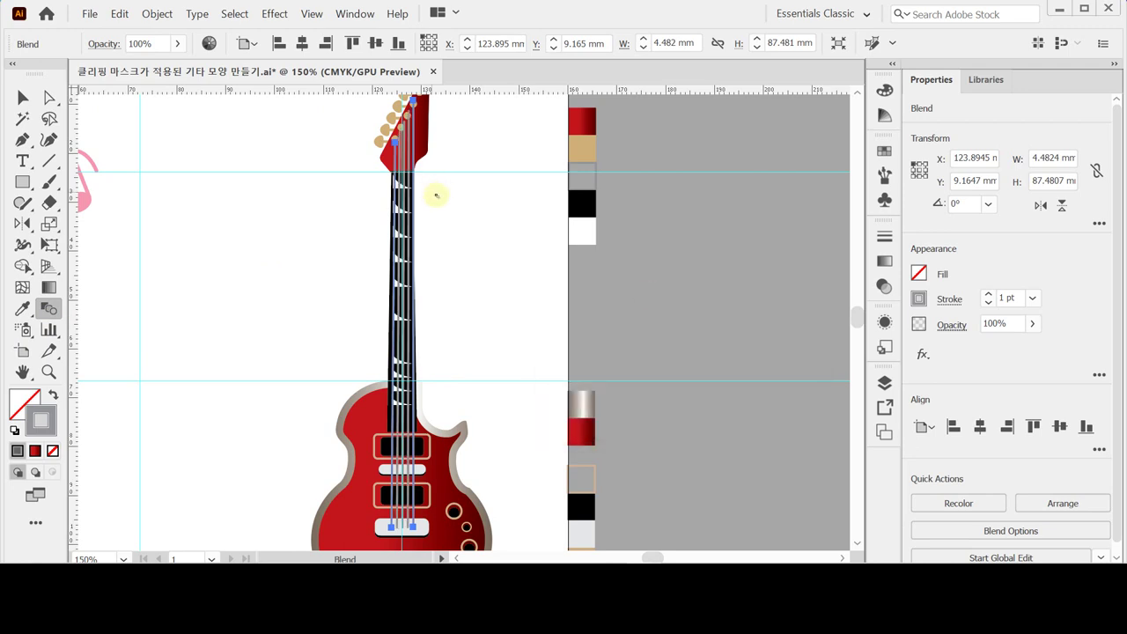
Expand the string blend into separate lines and deselect them
{"action": "left_click", "coordinate": [157, 13]}
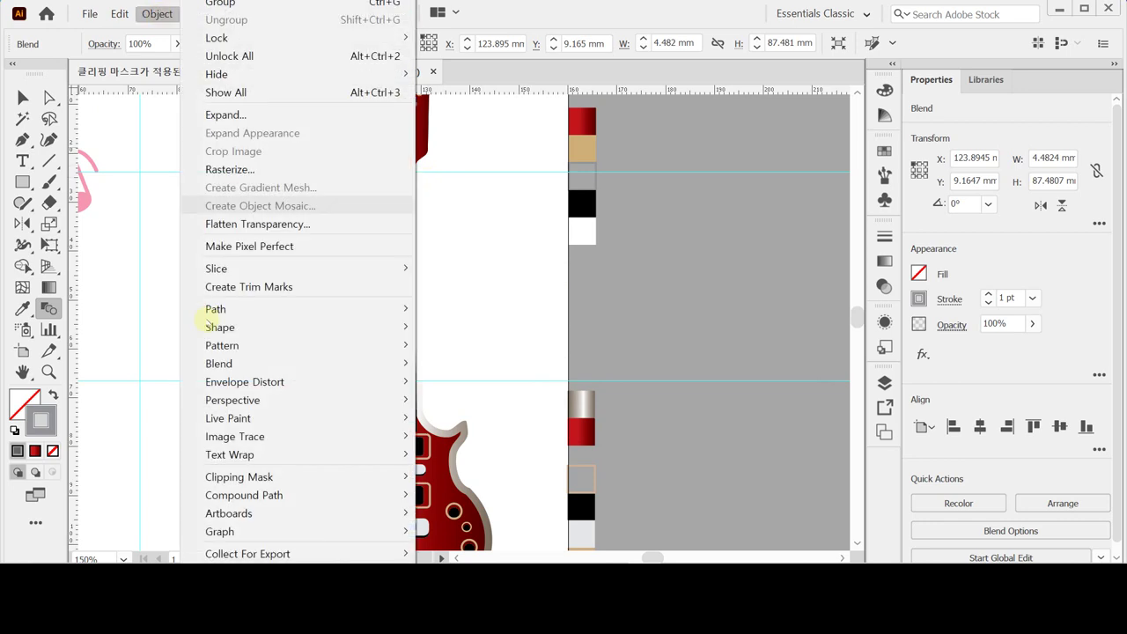
{"action": "mouse_move", "coordinate": [219, 364]}
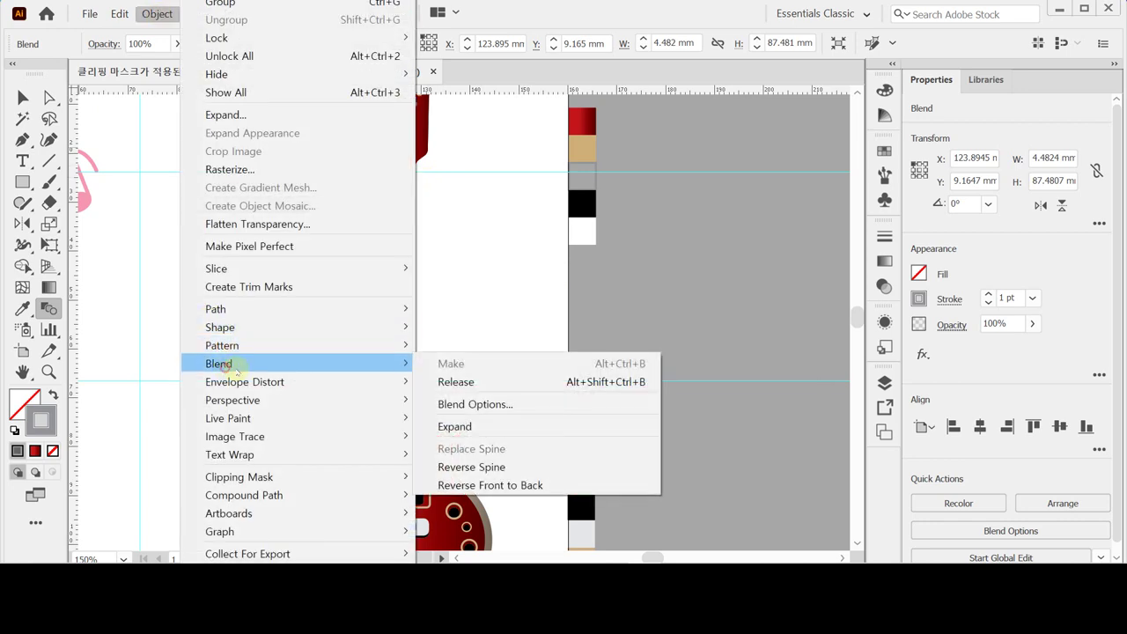
{"action": "left_click", "coordinate": [475, 426]}
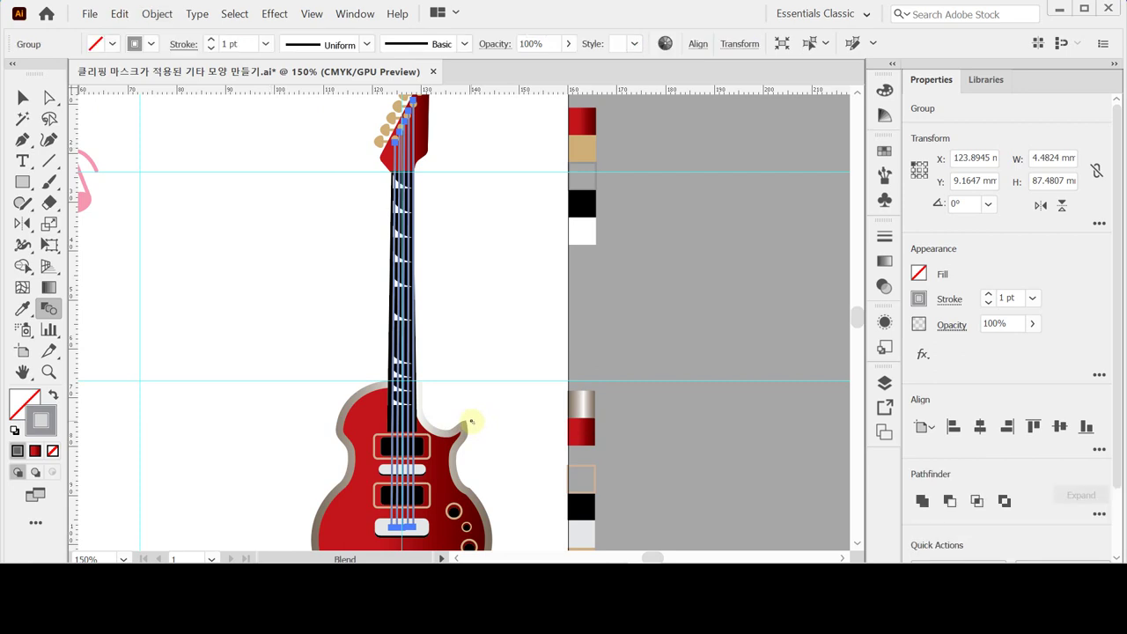
{"action": "left_click", "coordinate": [22, 97]}
{"action": "left_click", "coordinate": [225, 317]}
Isolate the expanded string group for editing at the guitar's lower white bridge
{"action": "left_click", "coordinate": [430, 440]}
{"action": "left_click", "coordinate": [421, 445]}
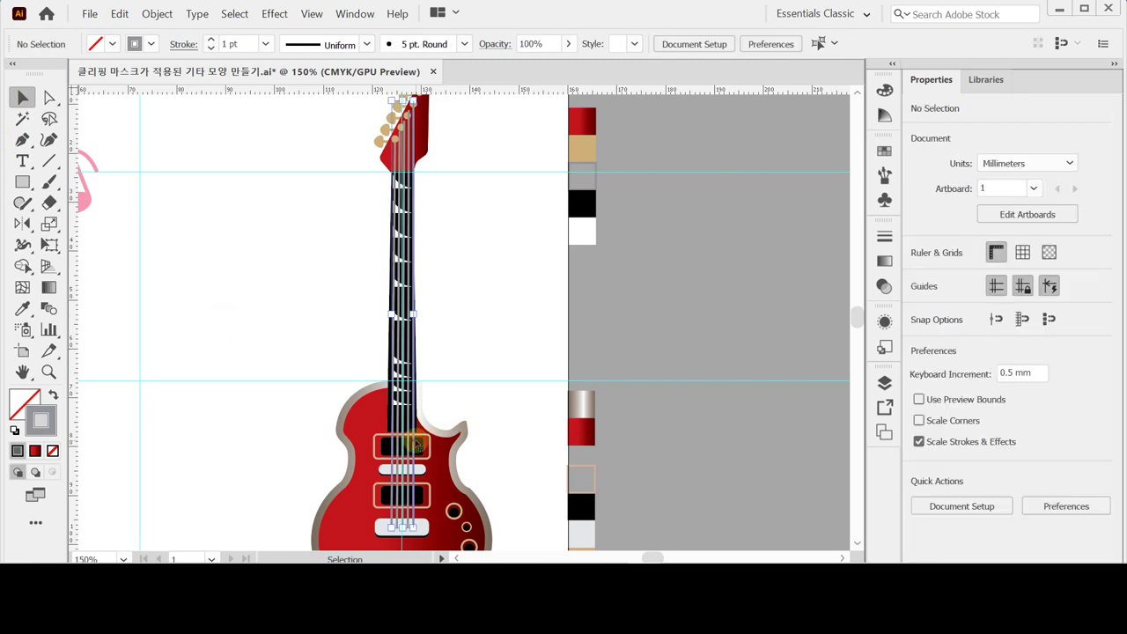
{"action": "double_click", "coordinate": [417, 446]}
{"action": "key", "text": "ctrl+plus"}
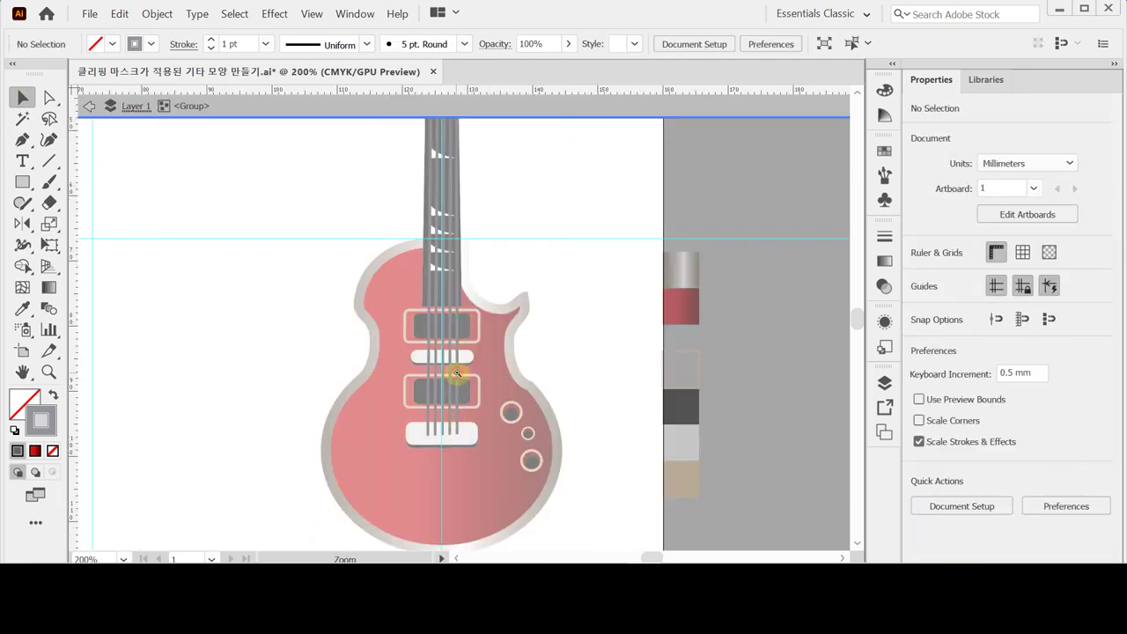
{"action": "left_click", "coordinate": [456, 351], "text": "ctrl"}
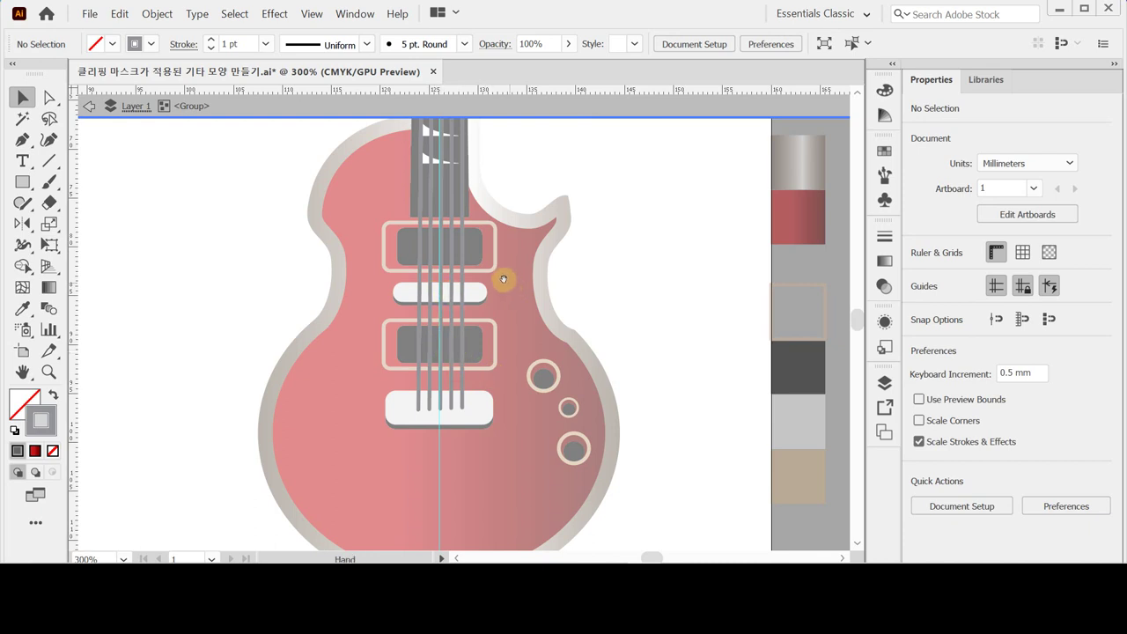
{"action": "left_click_drag", "start_coordinate": [504, 280], "coordinate": [425, 248]}
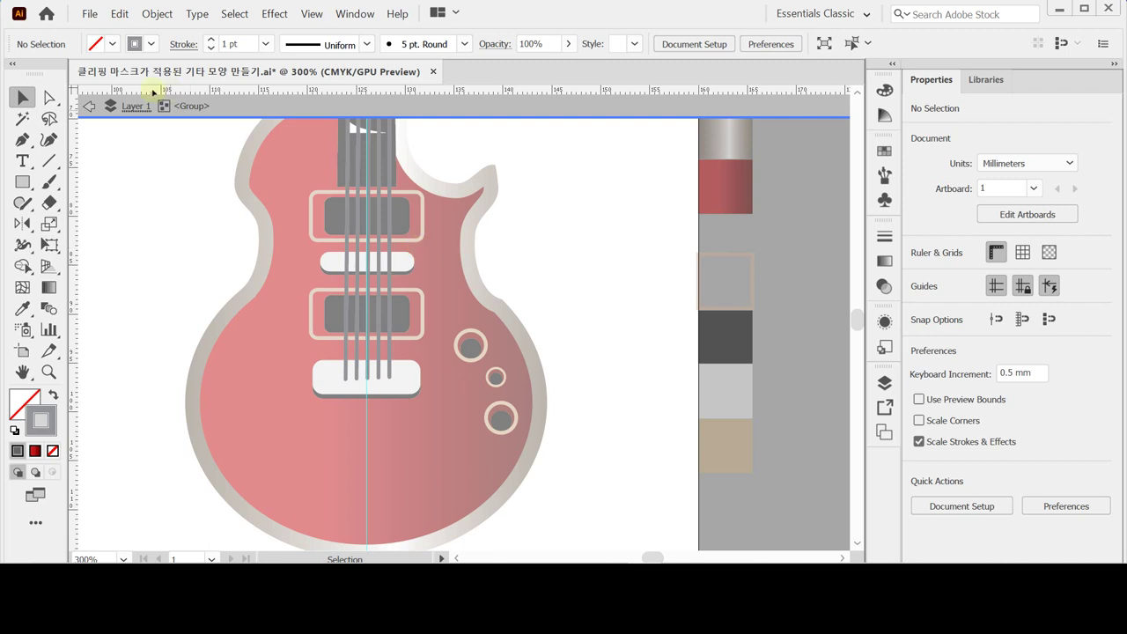
Select the lower end anchors of all five strings and average them on the Horizontal axis
{"action": "left_click", "coordinate": [50, 98]}
{"action": "left_click_drag", "start_coordinate": [305, 356], "coordinate": [406, 386]}
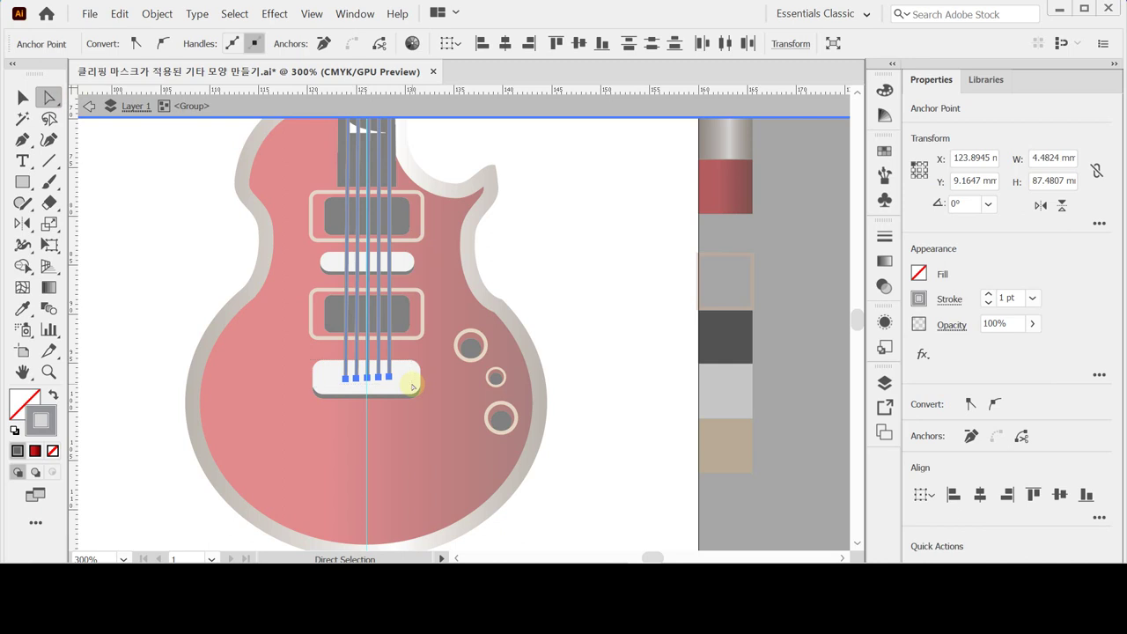
{"action": "right_click", "coordinate": [403, 383]}
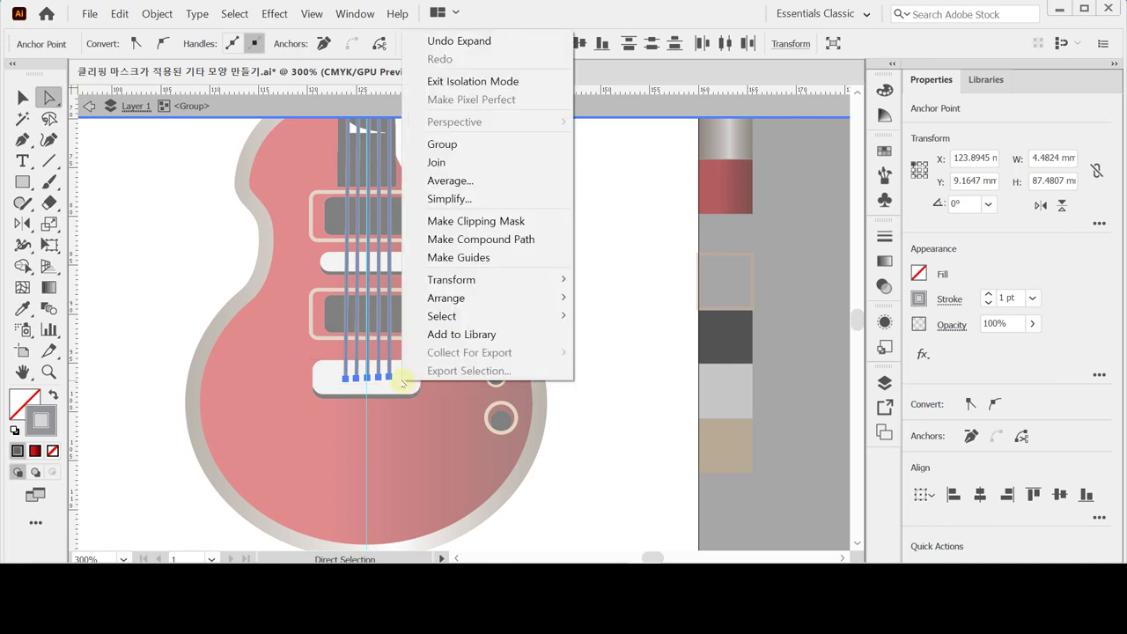
{"action": "left_click", "coordinate": [511, 178]}
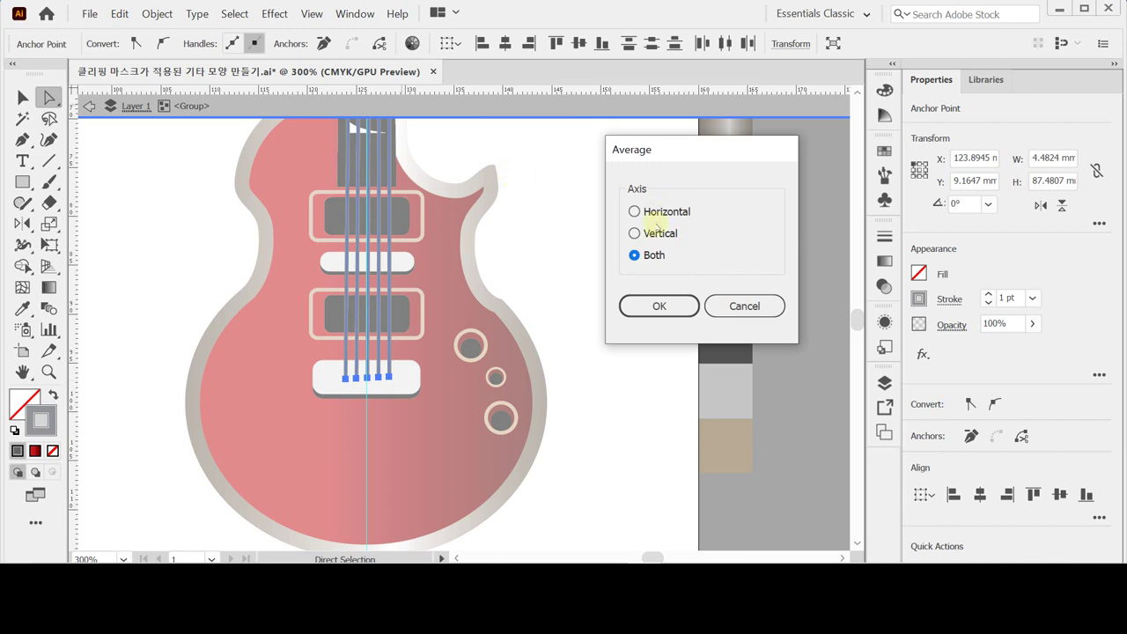
{"action": "left_click", "coordinate": [657, 212]}
{"action": "left_click", "coordinate": [660, 306]}
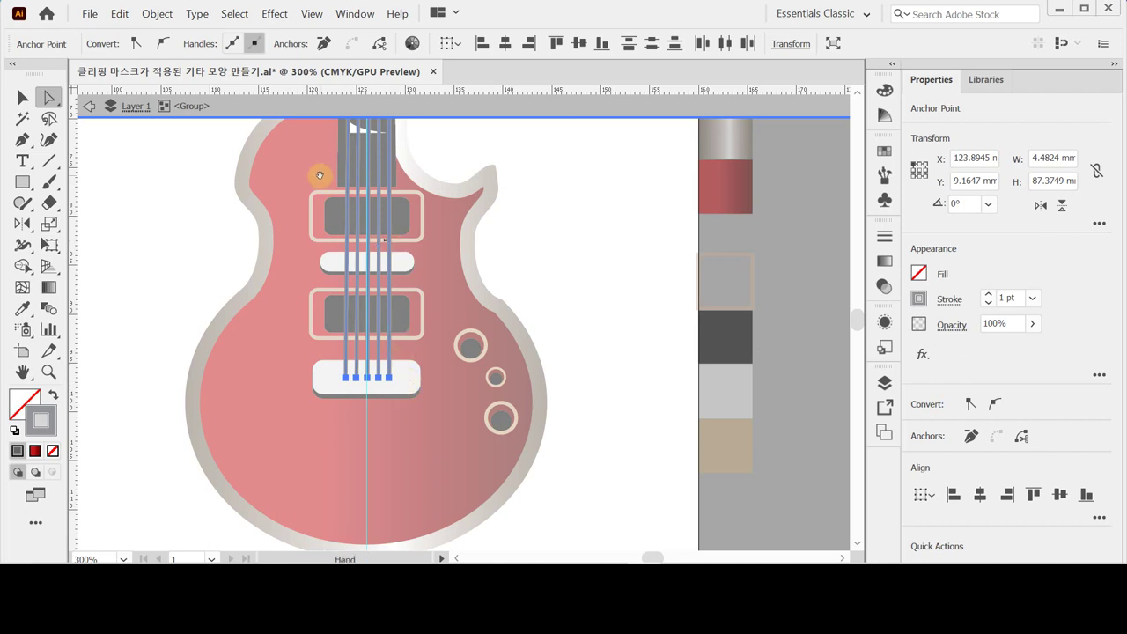
Exit the string group's isolation mode at the headstock
{"action": "left_click_drag", "start_coordinate": [320, 177], "coordinate": [327, 410]}
{"action": "left_click_drag", "start_coordinate": [352, 306], "coordinate": [348, 504]}
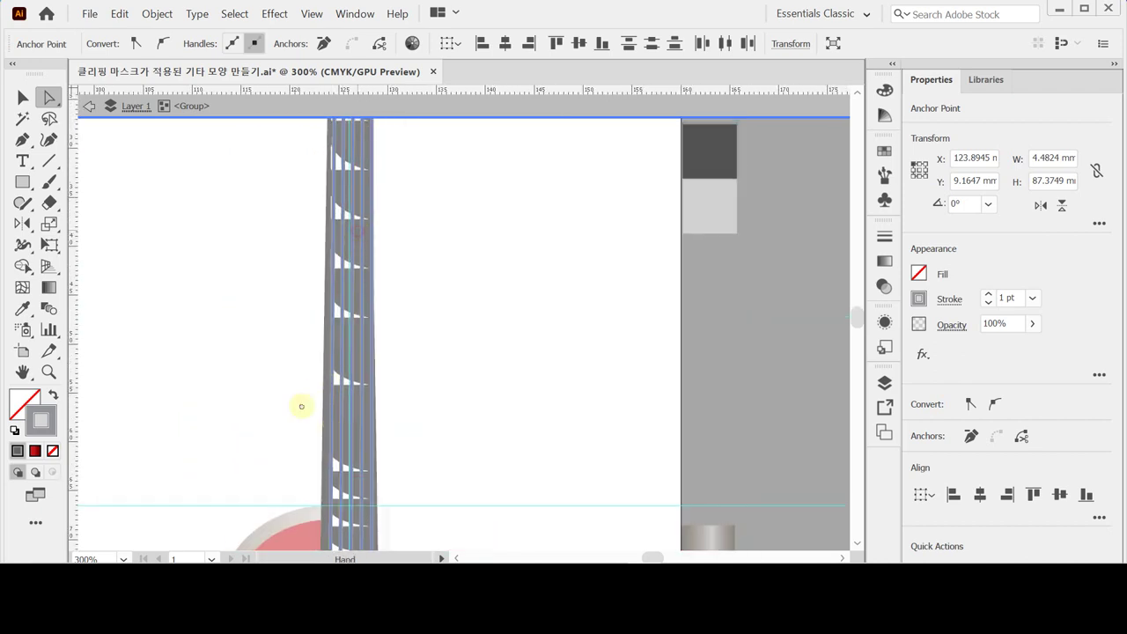
{"action": "left_click_drag", "start_coordinate": [361, 158], "coordinate": [299, 510]}
{"action": "left_click_drag", "start_coordinate": [338, 238], "coordinate": [294, 402]}
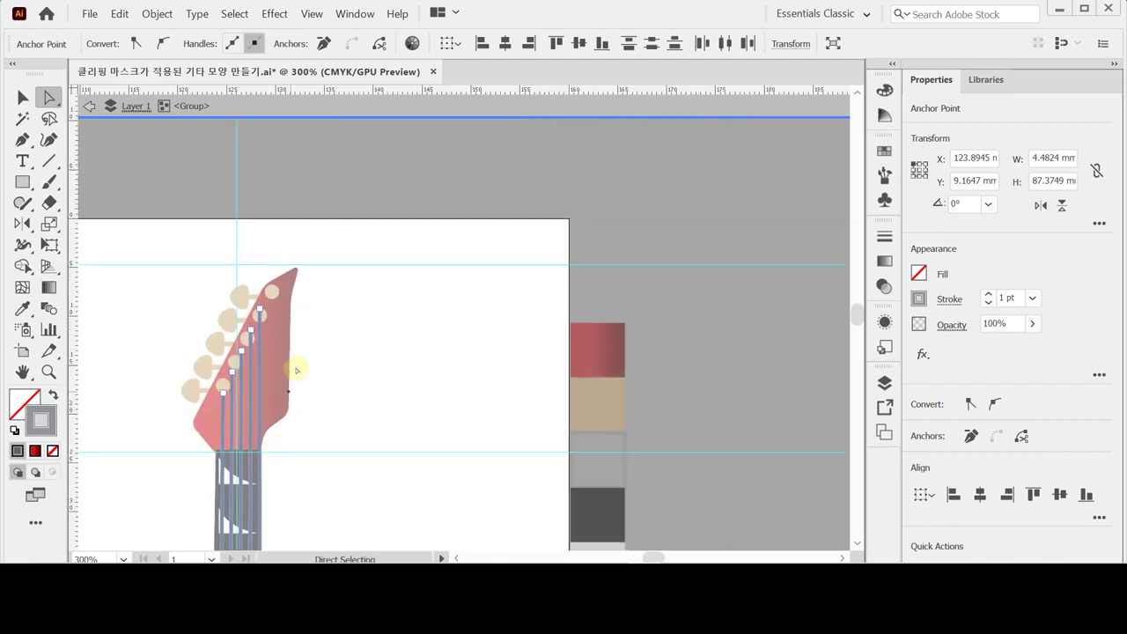
{"action": "double_click", "coordinate": [272, 338]}
{"action": "key", "text": "ctrl+plus"}
{"action": "key", "text": "ctrl+plus"}
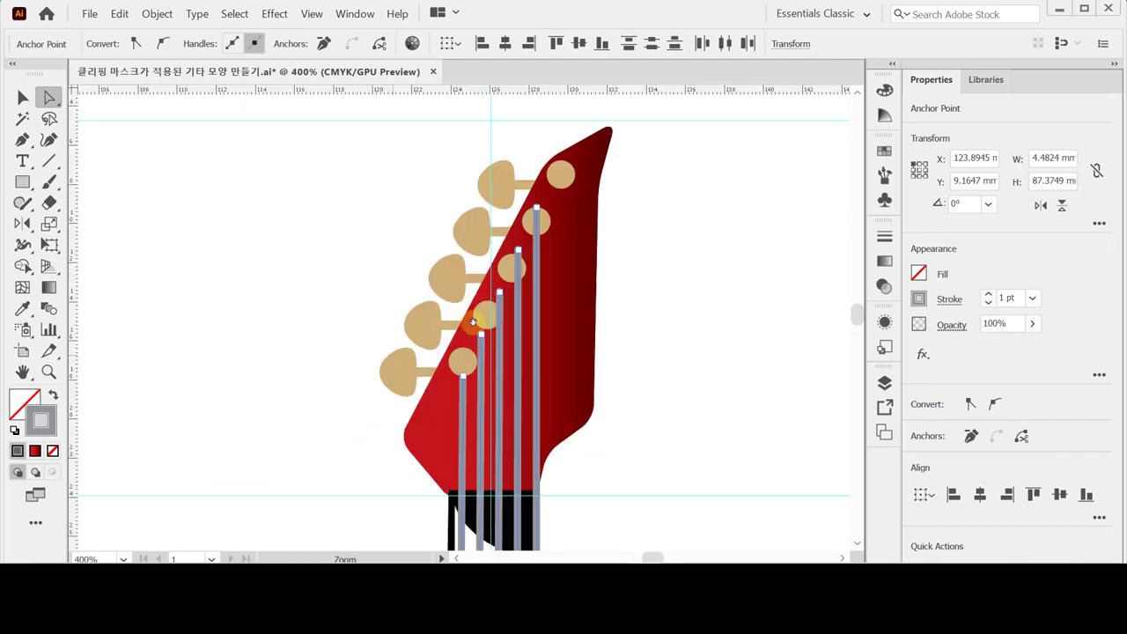
{"action": "left_click_drag", "start_coordinate": [500, 312], "coordinate": [438, 315]}
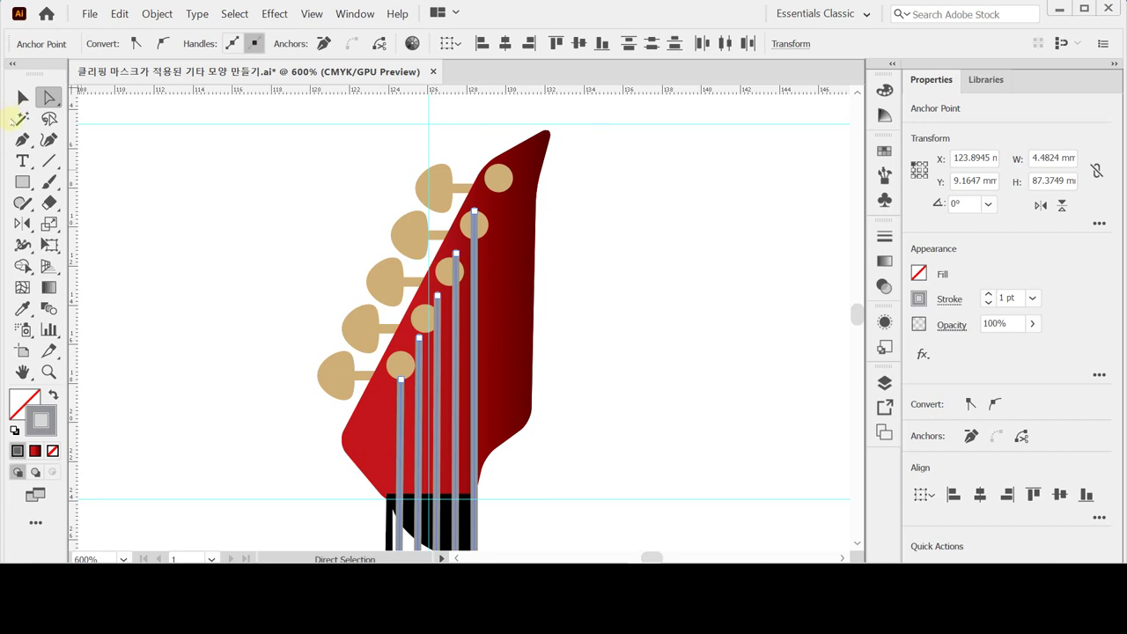
Select the four lower tan peg circles on the headstock, bring them to the front of the strings, and deselect them
{"action": "left_click", "coordinate": [23, 97]}
{"action": "left_click", "coordinate": [264, 262]}
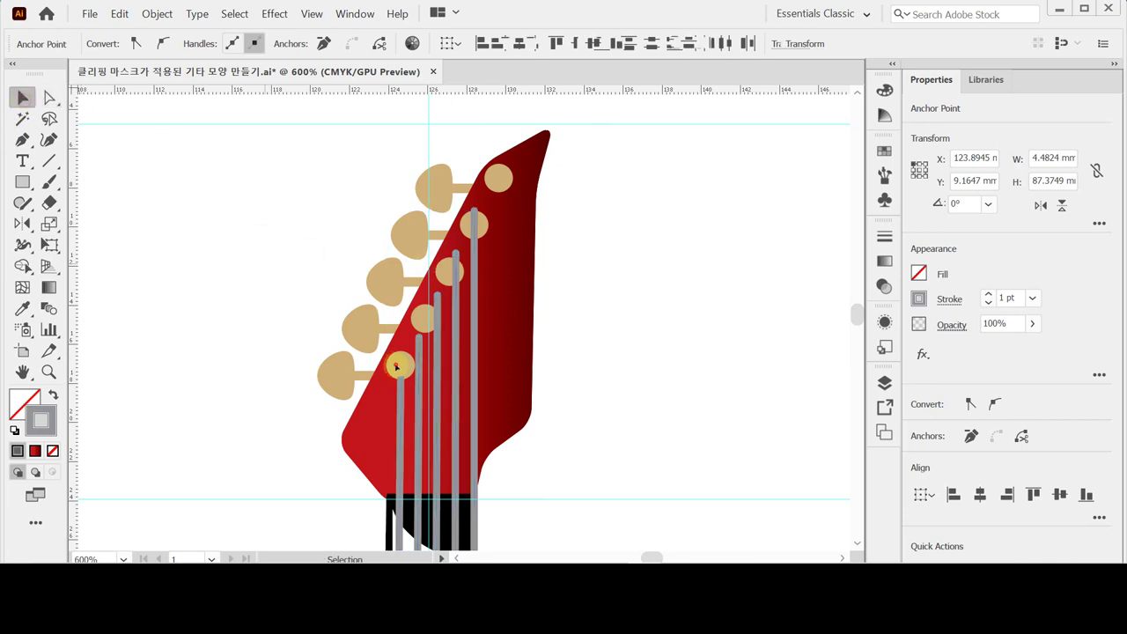
{"action": "left_click", "coordinate": [426, 324], "text": "shift"}
{"action": "left_click", "coordinate": [445, 269], "text": "shift"}
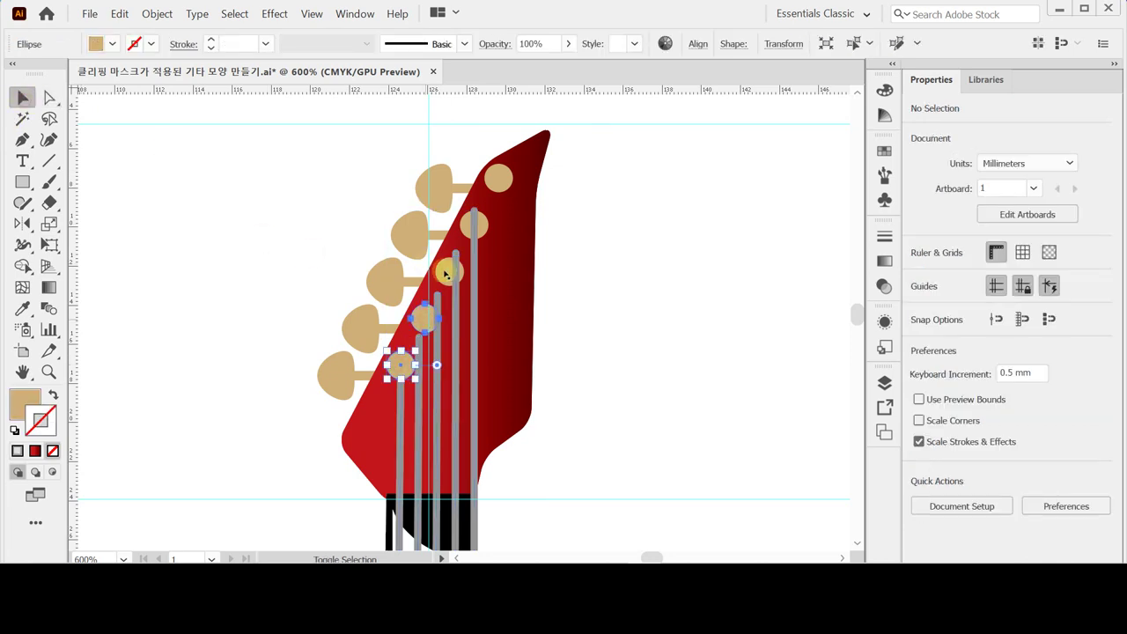
{"action": "left_click", "coordinate": [475, 225], "text": "shift"}
{"action": "right_click", "coordinate": [484, 216]}
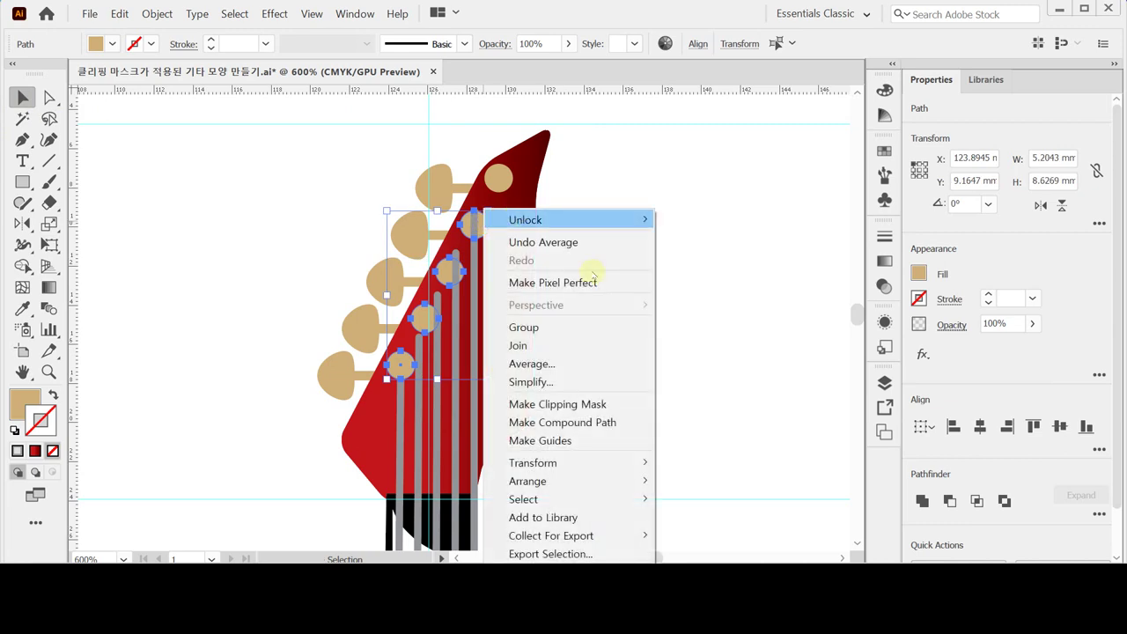
{"action": "mouse_move", "coordinate": [573, 481]}
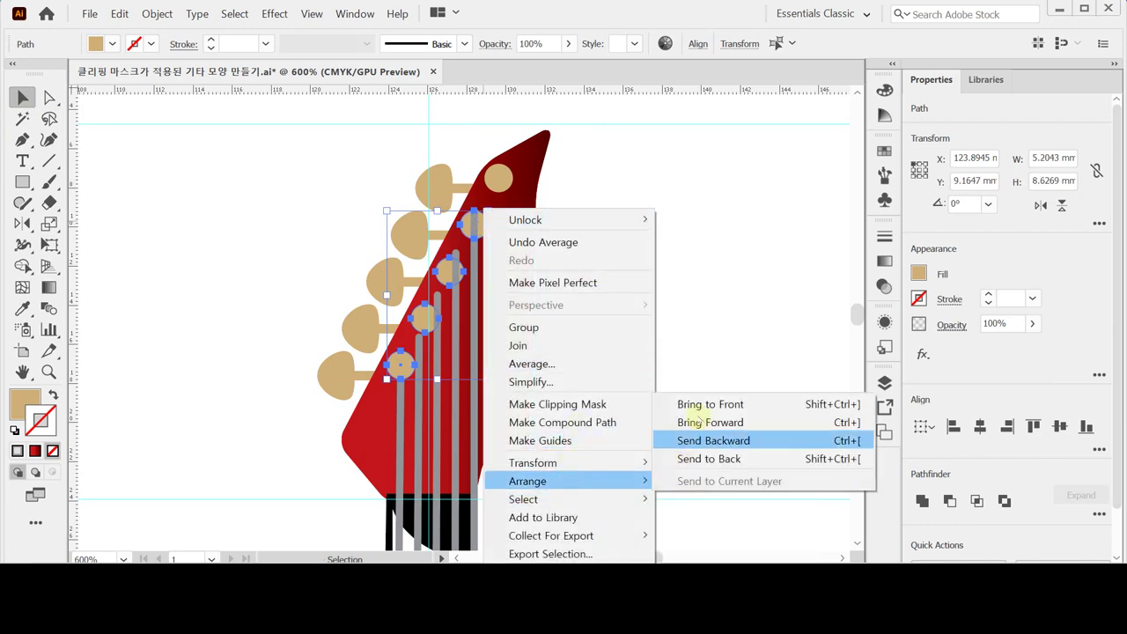
{"action": "left_click", "coordinate": [696, 405]}
{"action": "left_click", "coordinate": [644, 290]}
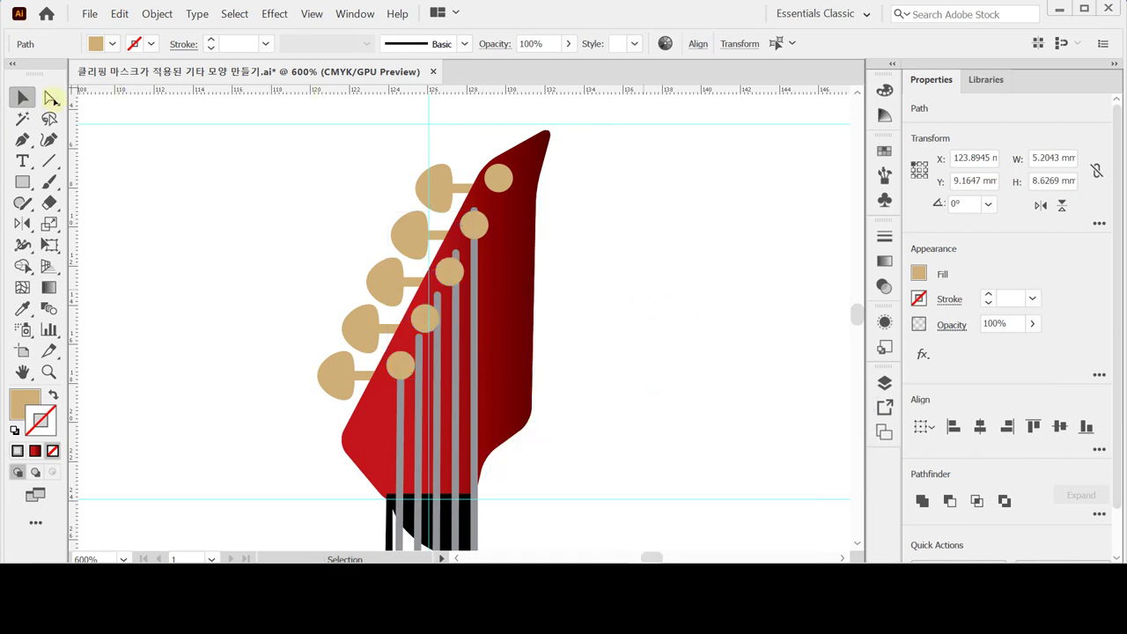
Adjust the top anchors of the three middle strings so their ends sit beneath the matching peg circles
{"action": "left_click", "coordinate": [51, 99]}
{"action": "left_click", "coordinate": [425, 338]}
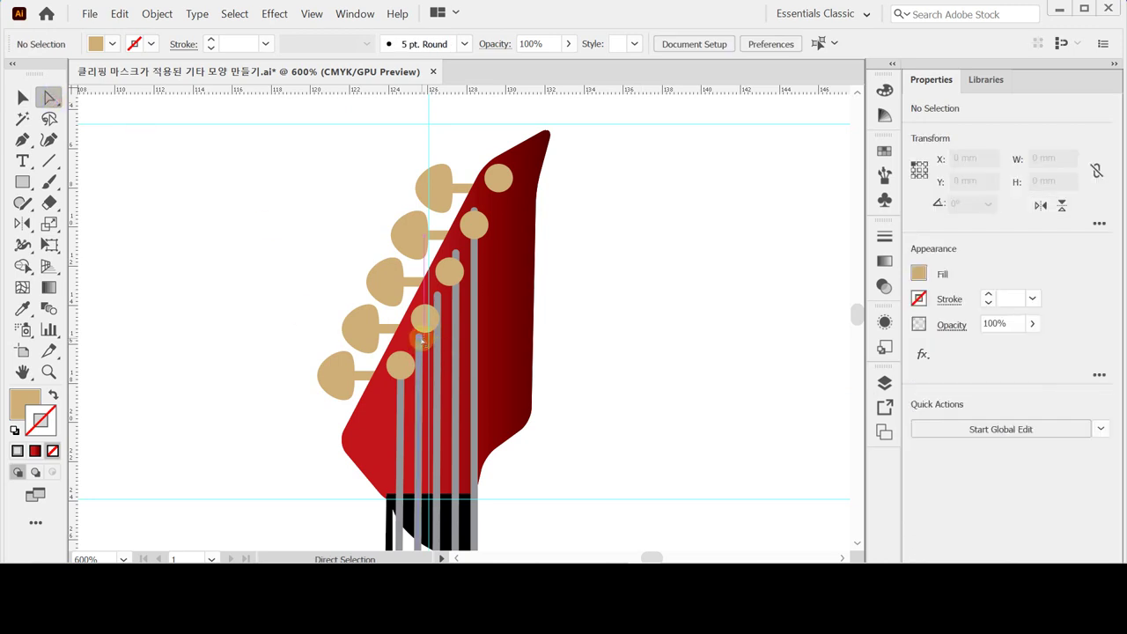
{"action": "left_click", "coordinate": [420, 329]}
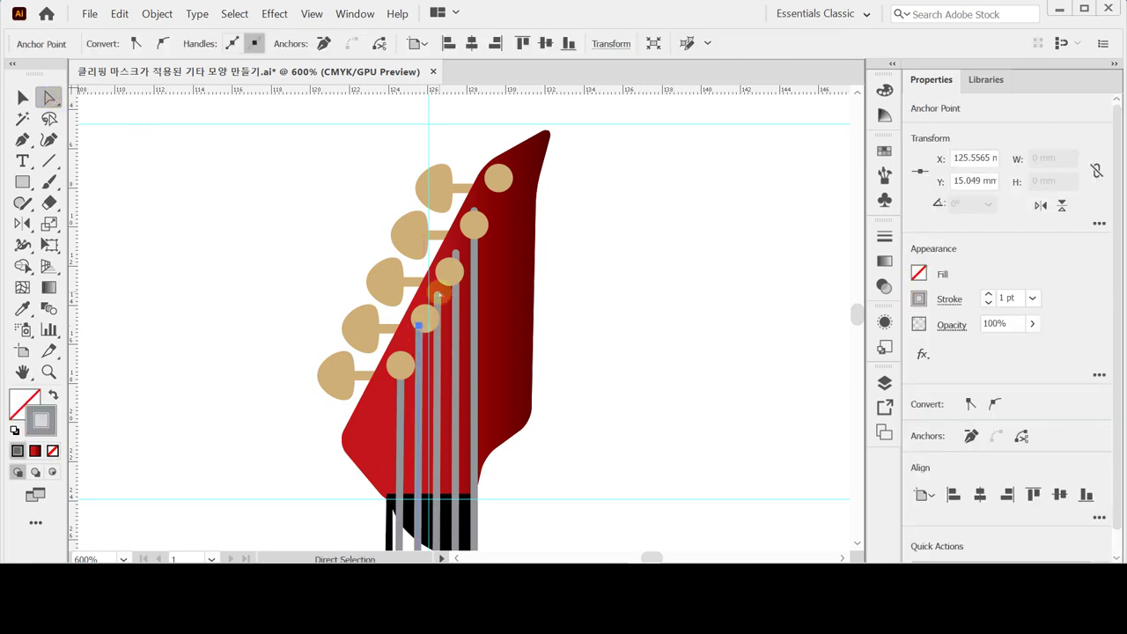
{"action": "left_click_drag", "start_coordinate": [438, 294], "coordinate": [439, 324]}
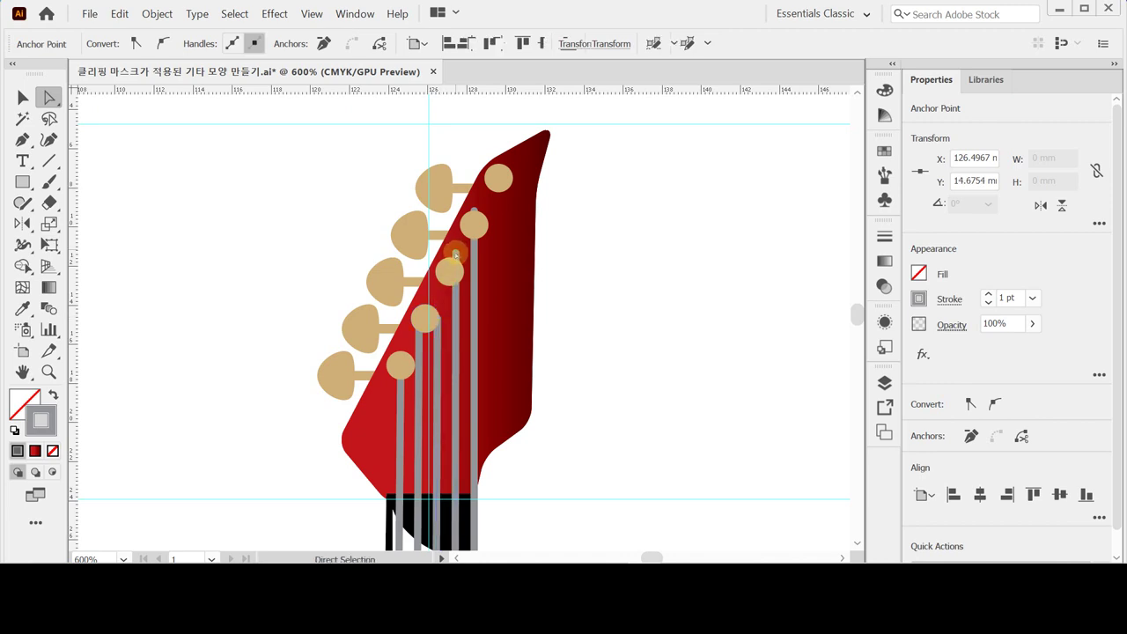
{"action": "key", "text": "ctrl+shift+a"}
{"action": "left_click", "coordinate": [455, 255]}
{"action": "left_click_drag", "start_coordinate": [455, 255], "coordinate": [473, 211]}
Deselect the peg circle and show the headstock artwork in outline view
{"action": "left_click", "coordinate": [474, 222]}
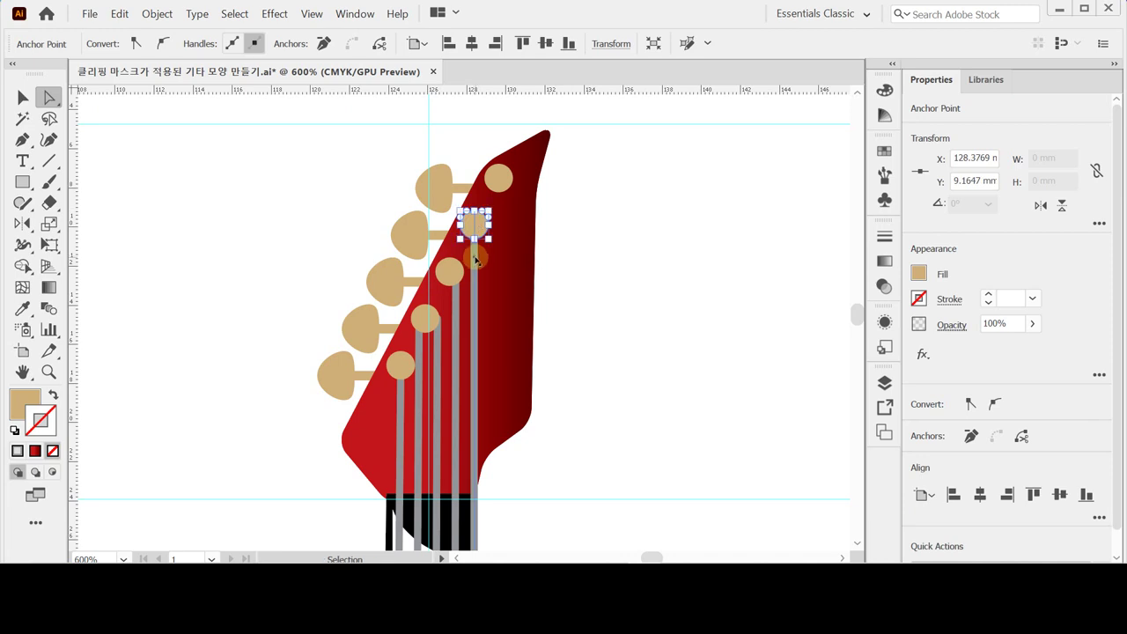
{"action": "key", "text": "ctrl+y"}
{"action": "key", "text": "ctrl+shift+a"}
{"action": "left_click", "coordinate": [500, 282], "text": "ctrl"}
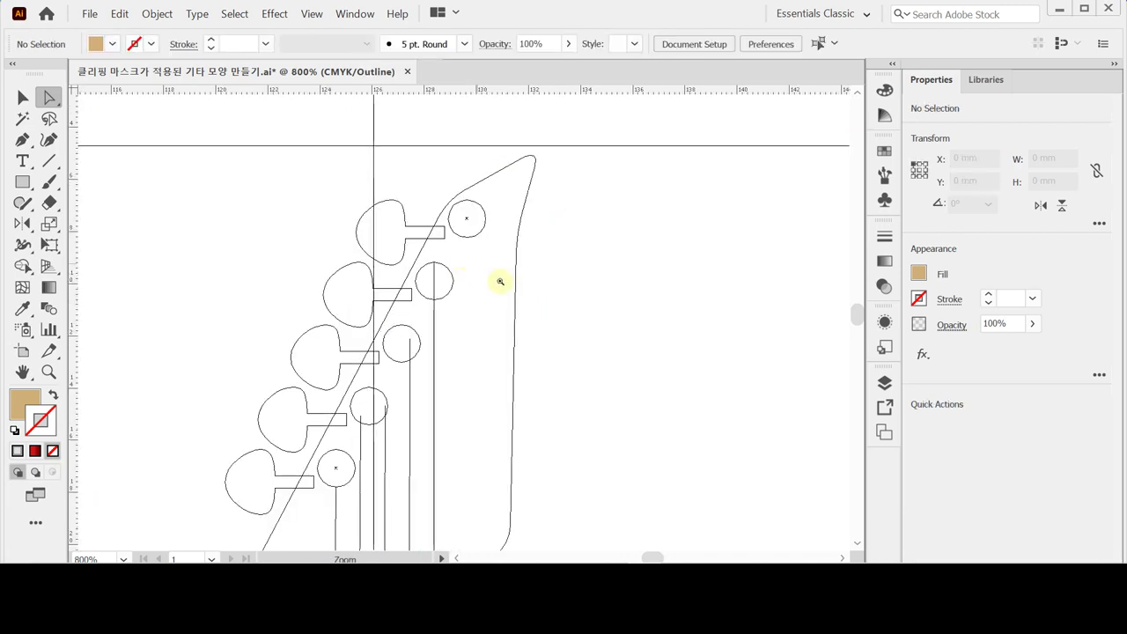
{"action": "left_click", "coordinate": [423, 278], "text": "ctrl"}
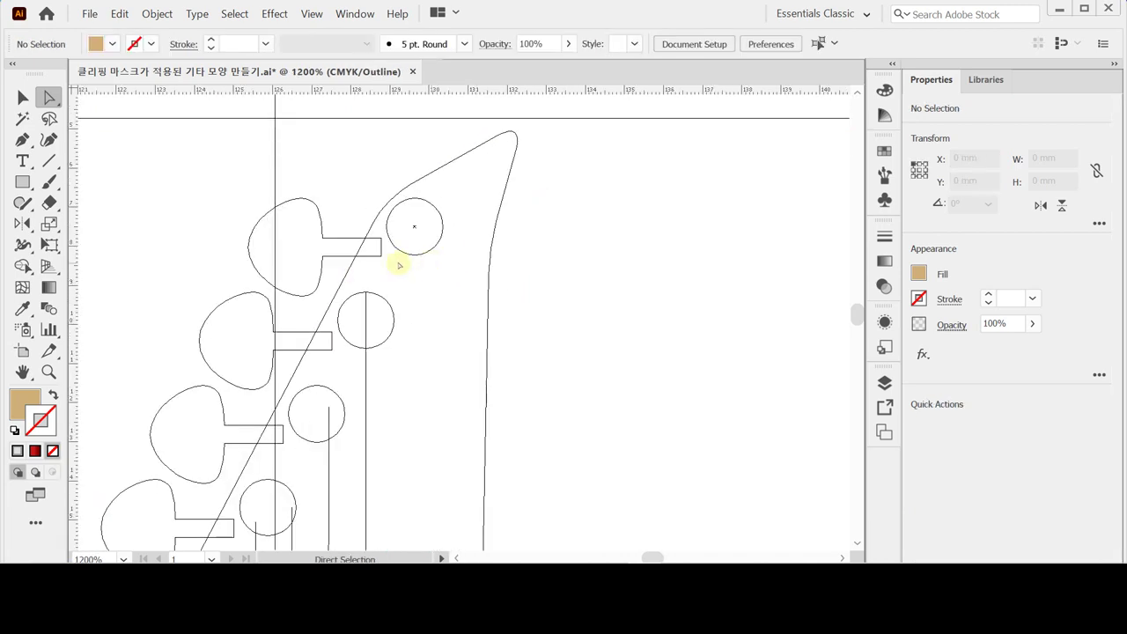
Lock the peg circle over the longest string's end and move that string's top anchor down inside the circle
{"action": "left_click", "coordinate": [367, 298]}
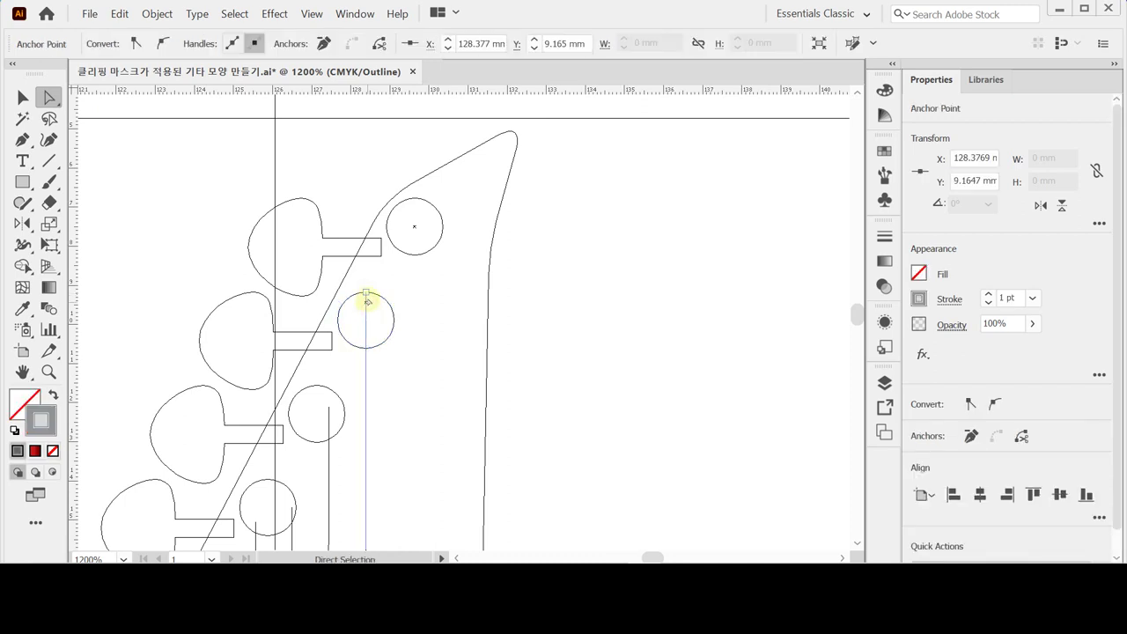
{"action": "left_click", "coordinate": [366, 294]}
{"action": "left_click", "coordinate": [367, 296]}
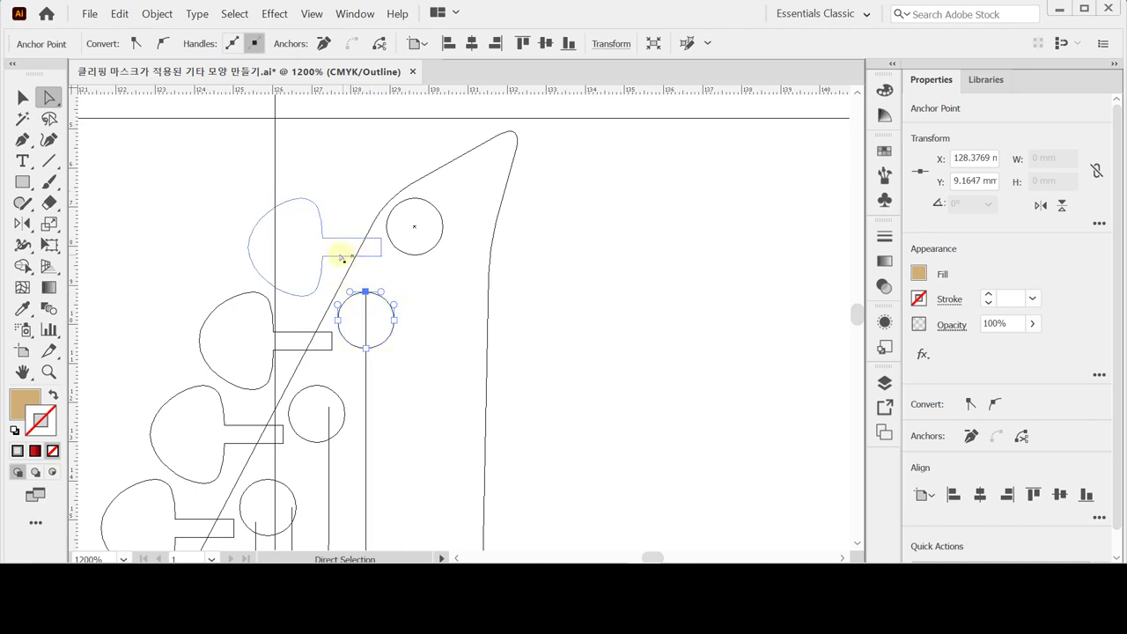
{"action": "left_click", "coordinate": [157, 14]}
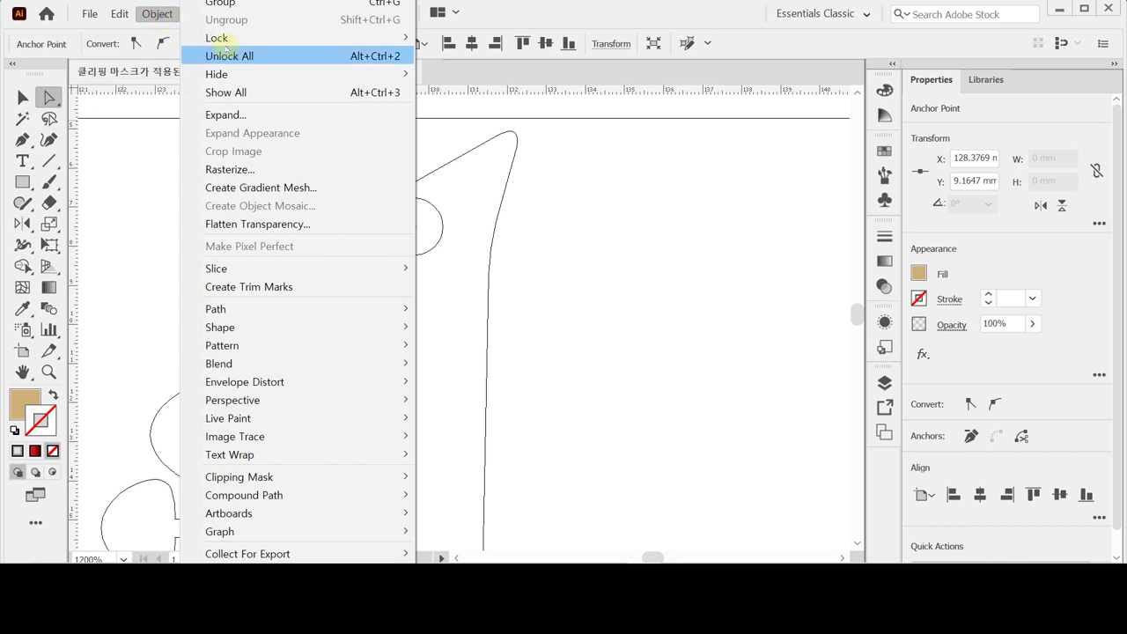
{"action": "mouse_move", "coordinate": [374, 41]}
{"action": "left_click", "coordinate": [449, 39]}
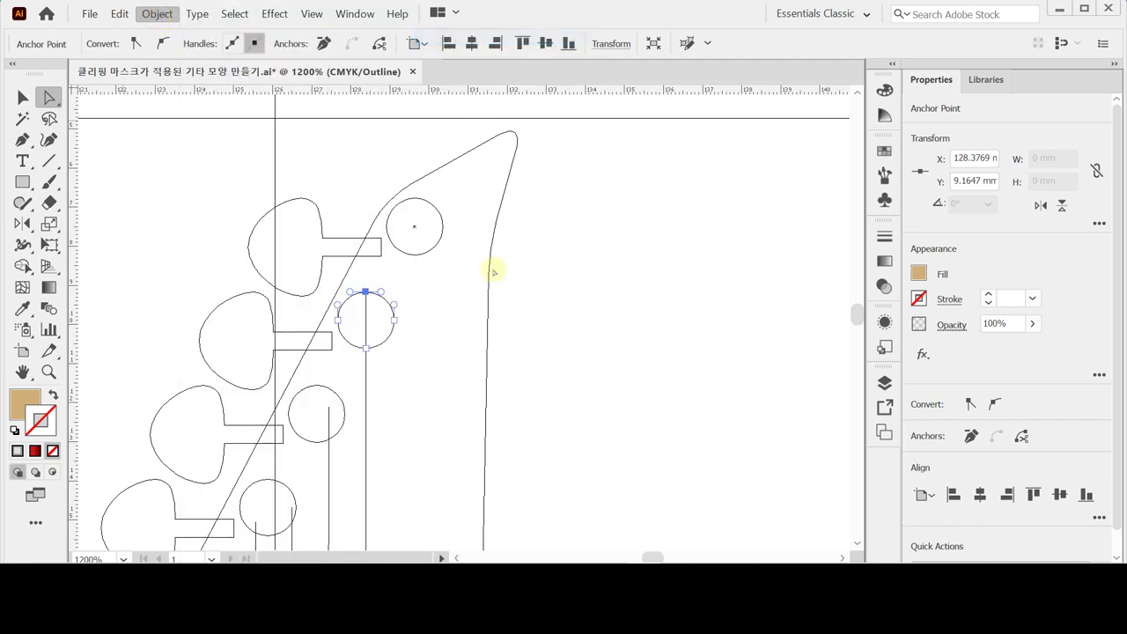
{"action": "left_click", "coordinate": [365, 292]}
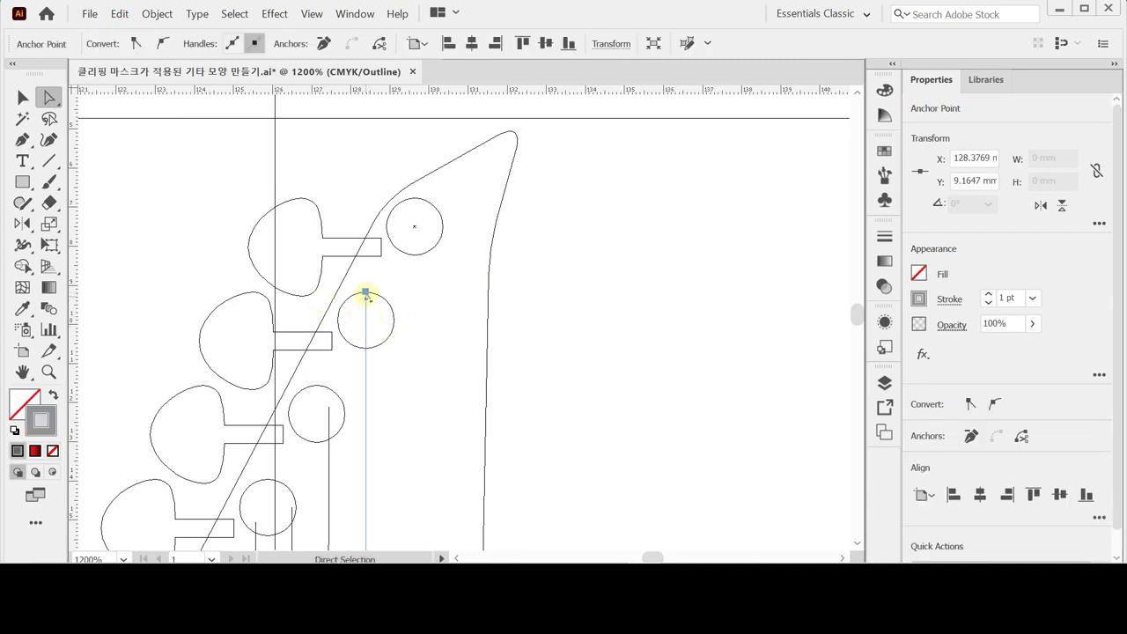
{"action": "left_click_drag", "start_coordinate": [365, 292], "coordinate": [366, 310]}
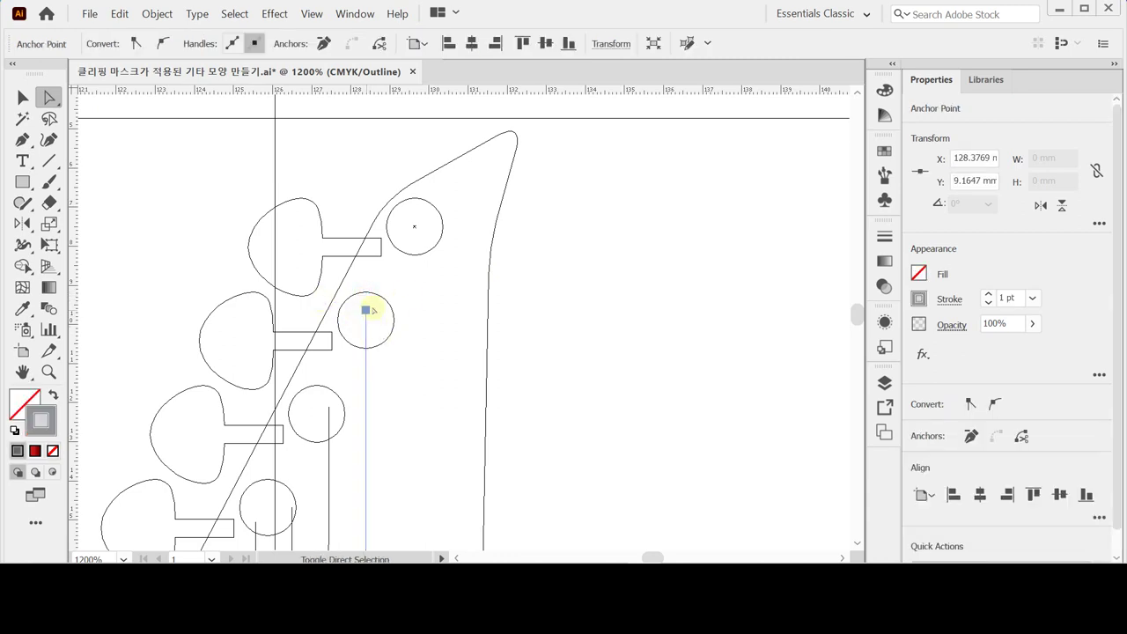
Unlock all objects, return the artwork to preview display, and clear the selection
{"action": "left_click", "coordinate": [427, 295]}
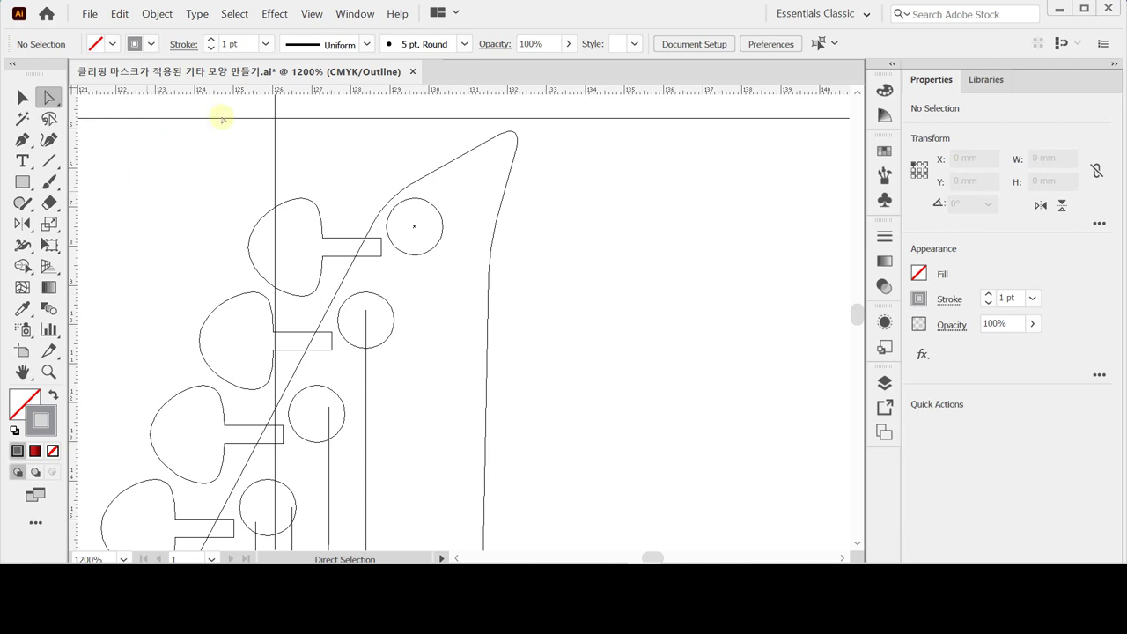
{"action": "left_click", "coordinate": [156, 14]}
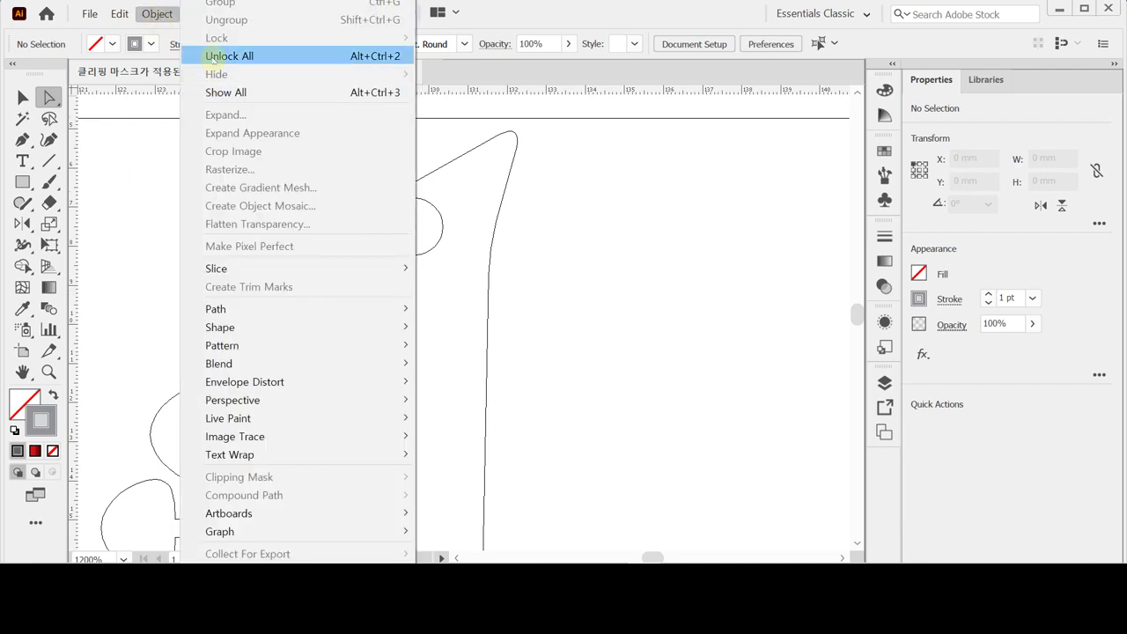
{"action": "left_click", "coordinate": [229, 56]}
{"action": "key", "text": "ctrl"}
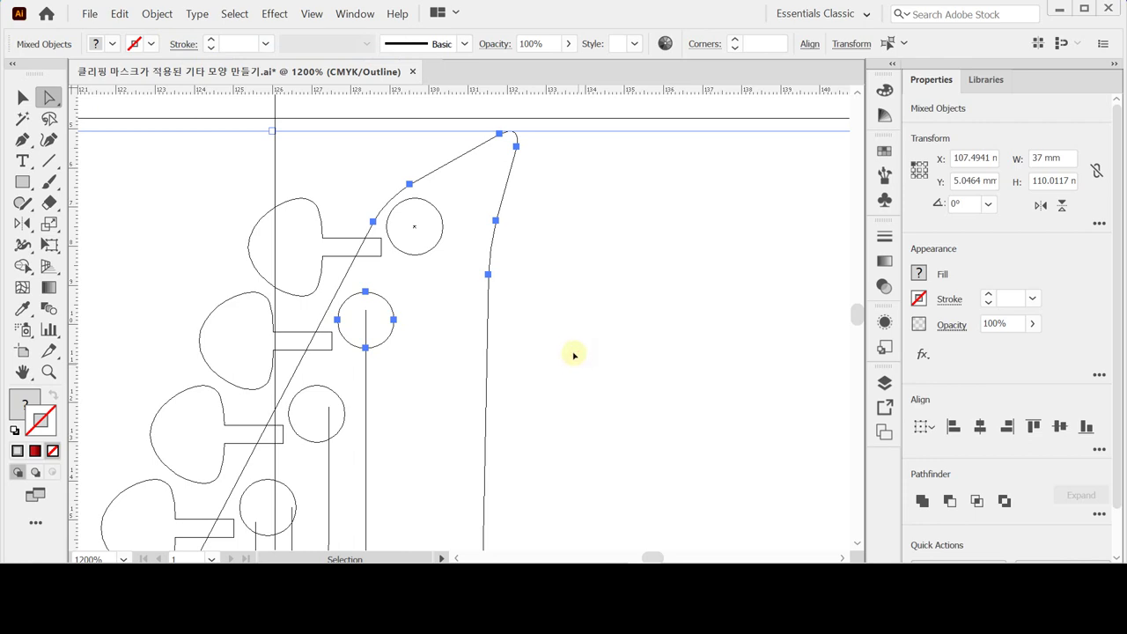
{"action": "key", "text": "ctrl+y"}
{"action": "key", "text": "ctrl+shift+a"}
Place a new point text object on the lower part of the red guitar body, below the bridge
{"action": "left_click", "coordinate": [445, 373], "text": "ctrl+alt"}
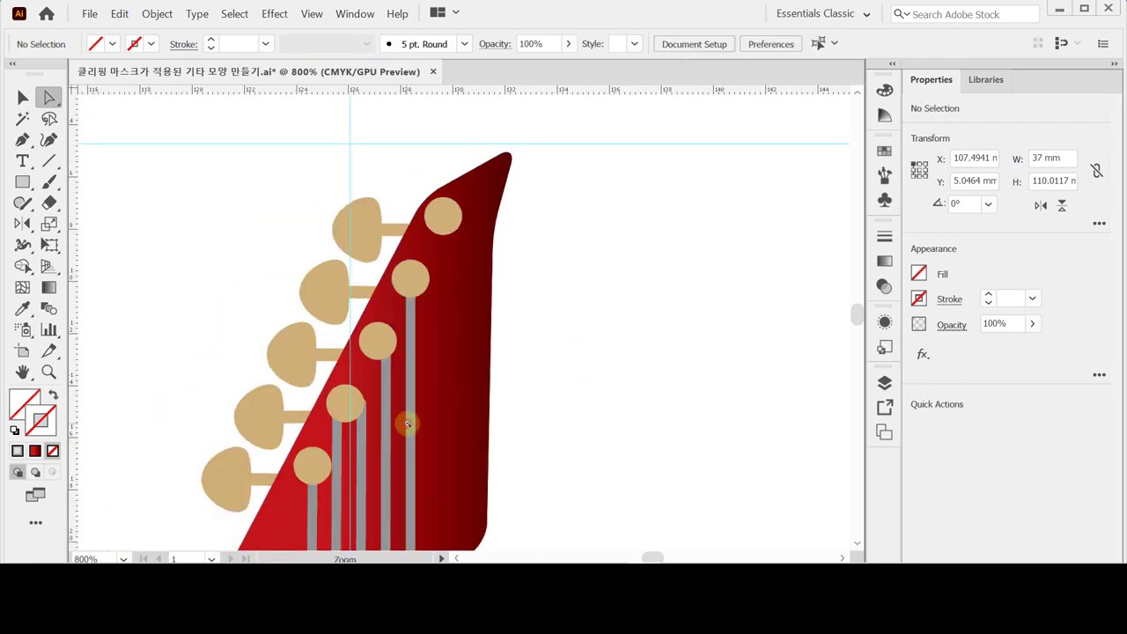
{"action": "left_click", "coordinate": [414, 445], "text": "ctrl+alt"}
{"action": "left_click", "coordinate": [484, 387], "text": "ctrl+alt"}
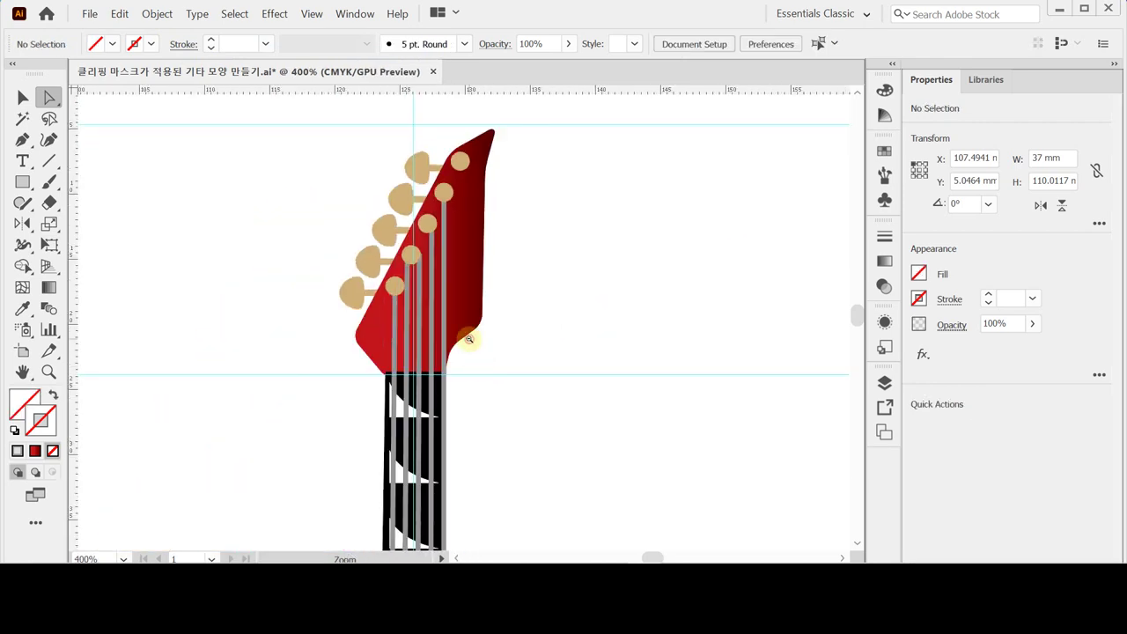
{"action": "left_click", "coordinate": [469, 339], "text": "ctrl+alt"}
{"action": "left_click", "coordinate": [470, 339], "text": "ctrl+alt"}
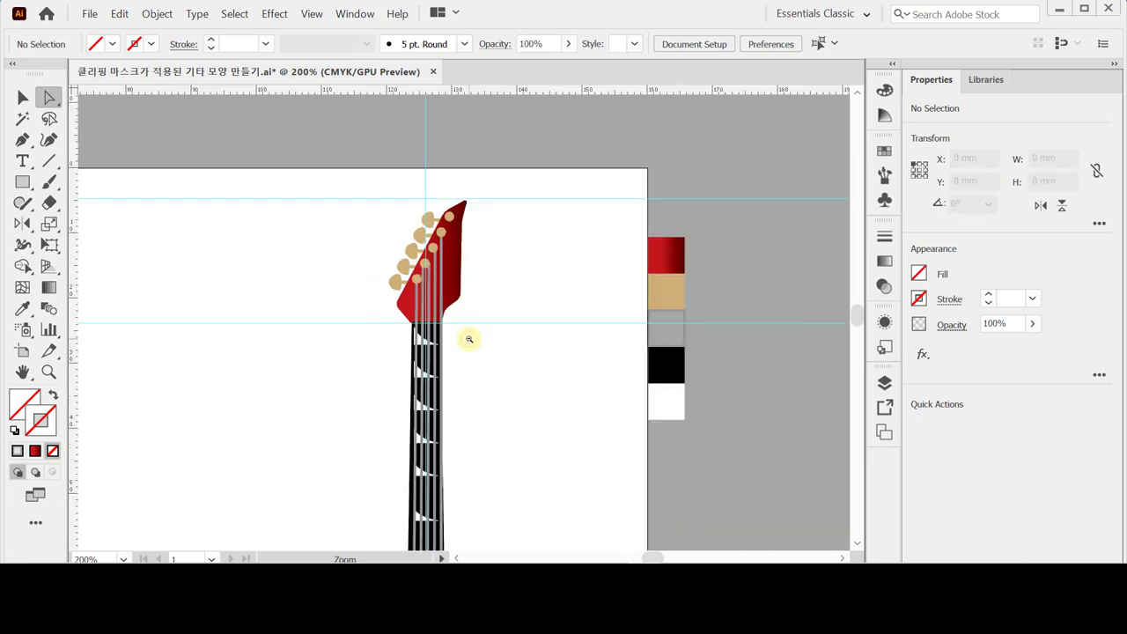
{"action": "left_click", "coordinate": [469, 339], "text": "ctrl+alt"}
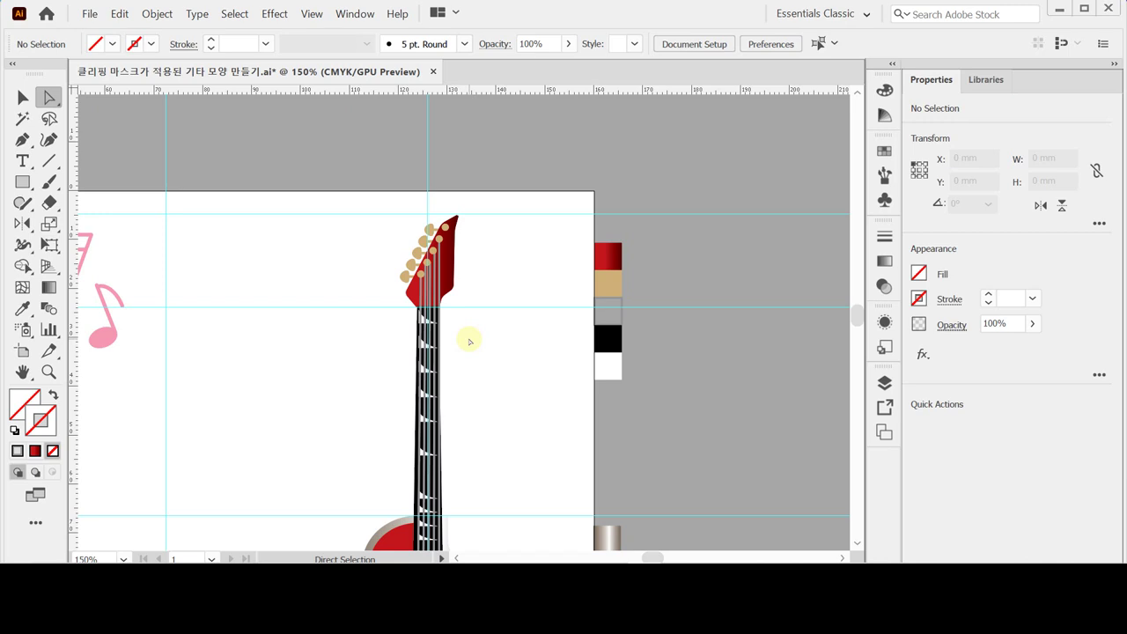
{"action": "key", "text": "ctrl"}
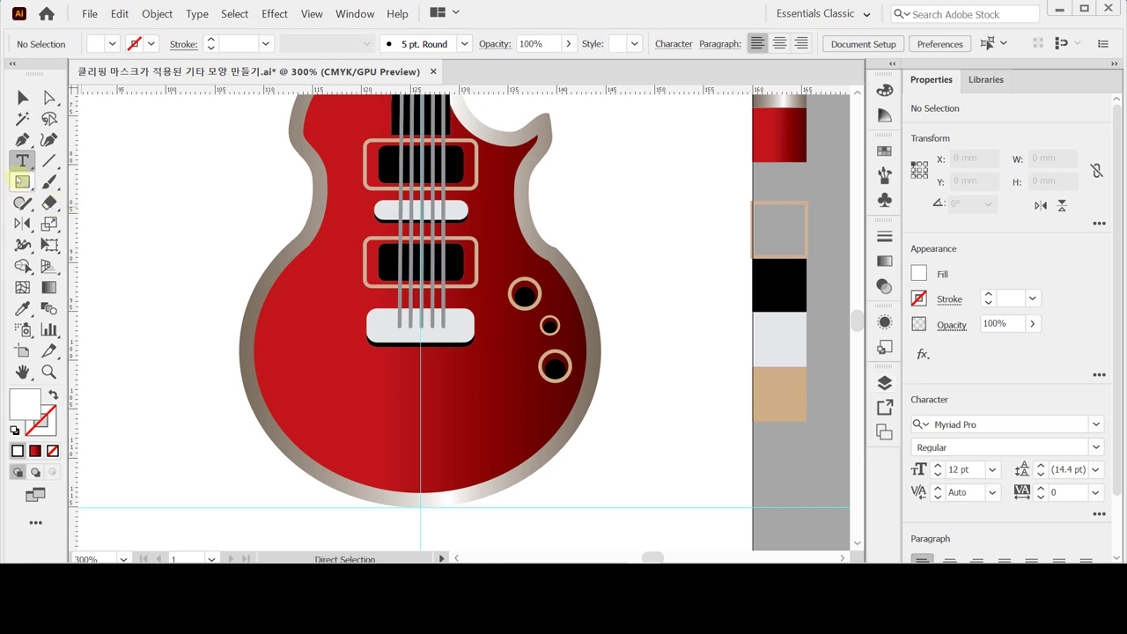
{"action": "left_click", "coordinate": [283, 411]}
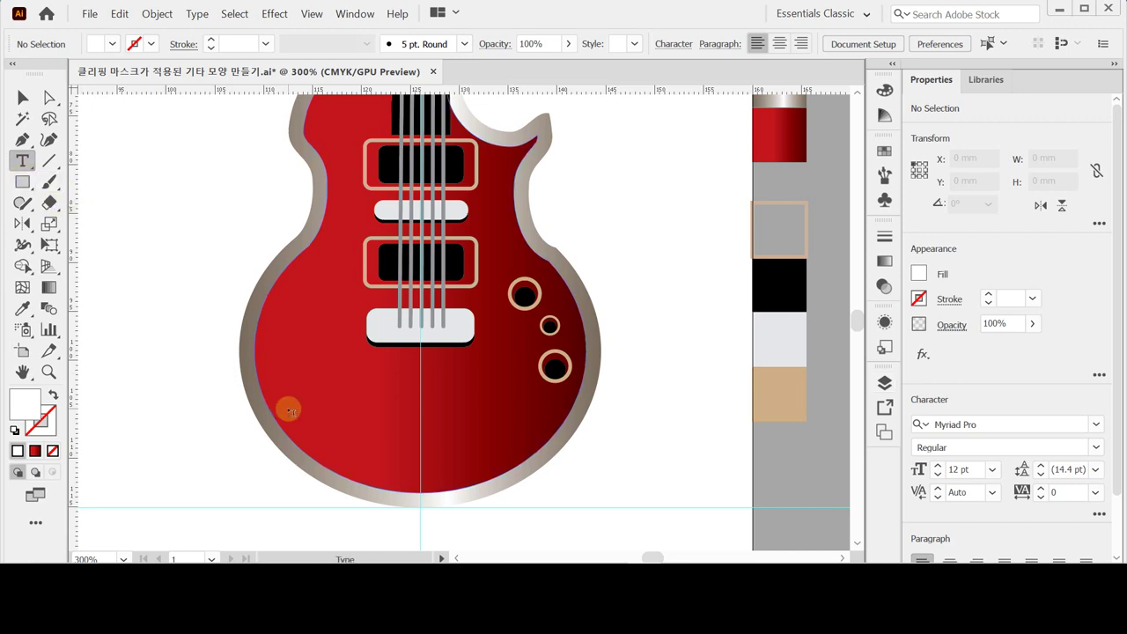
{"action": "left_click", "coordinate": [299, 403]}
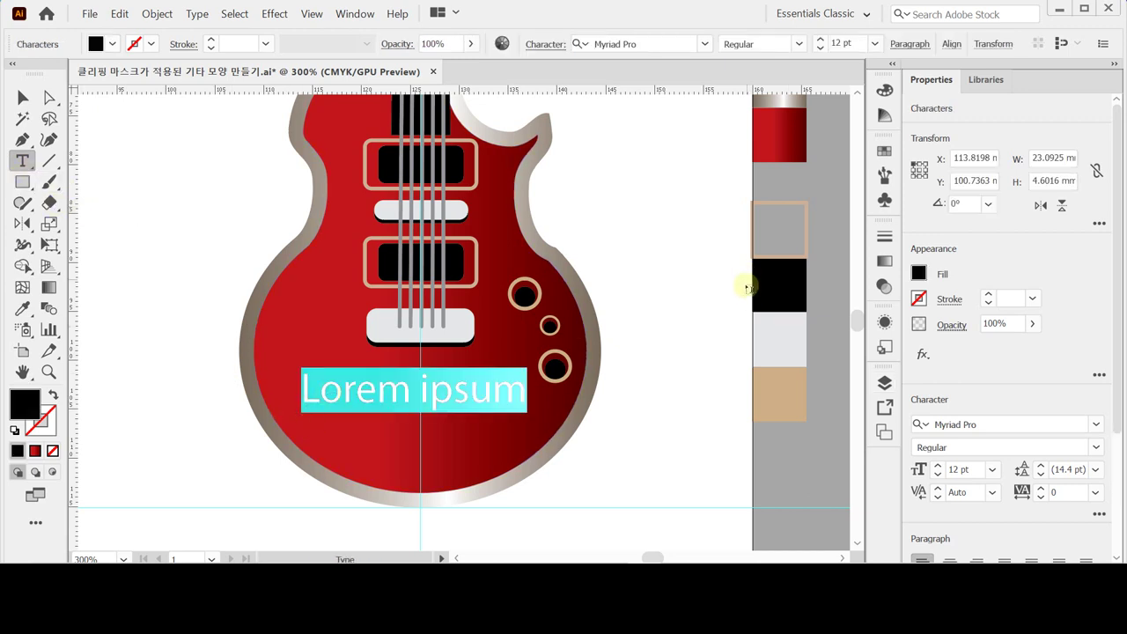
Format the placeholder text in Times New Roman Bold Italic at 8 pt
{"action": "key", "text": "ctrl+t"}
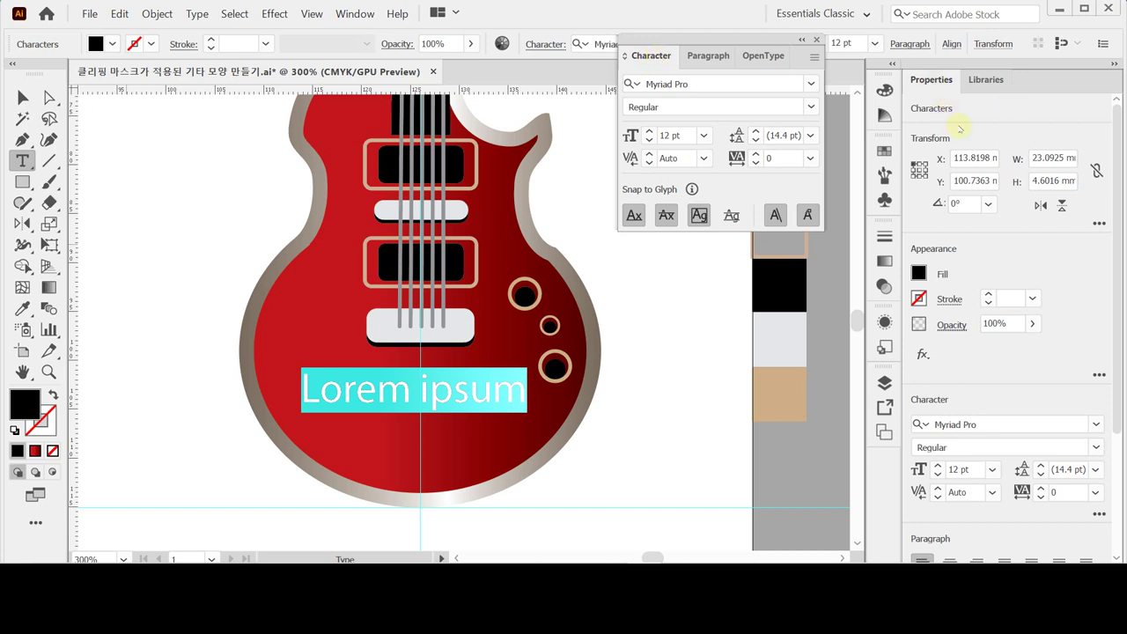
{"action": "left_click", "coordinate": [702, 87]}
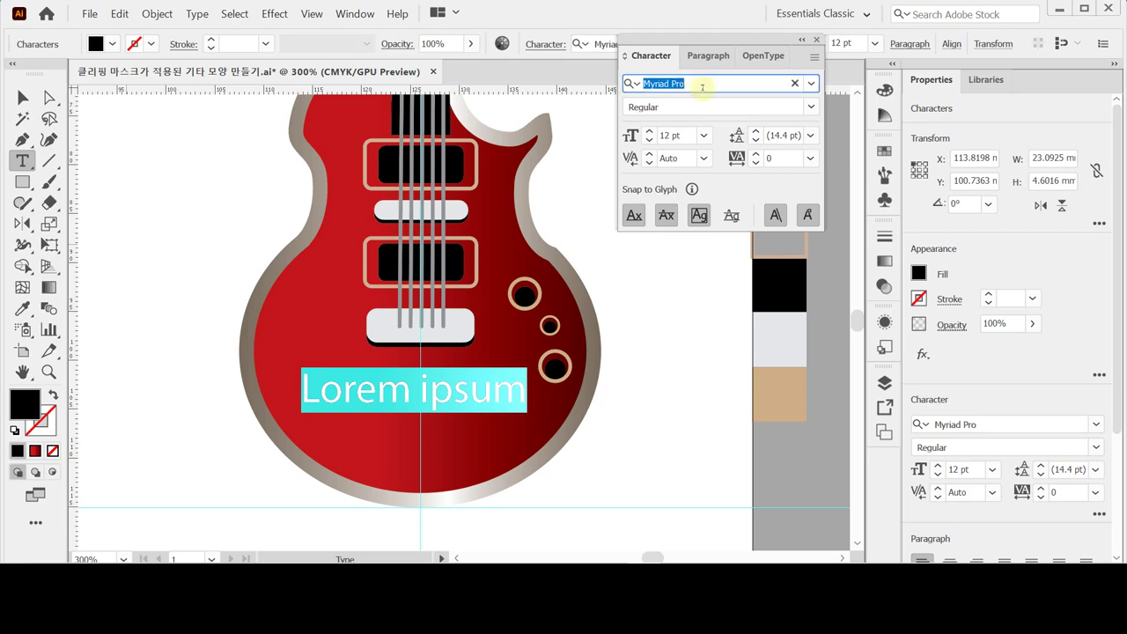
{"action": "type", "text": "t"}
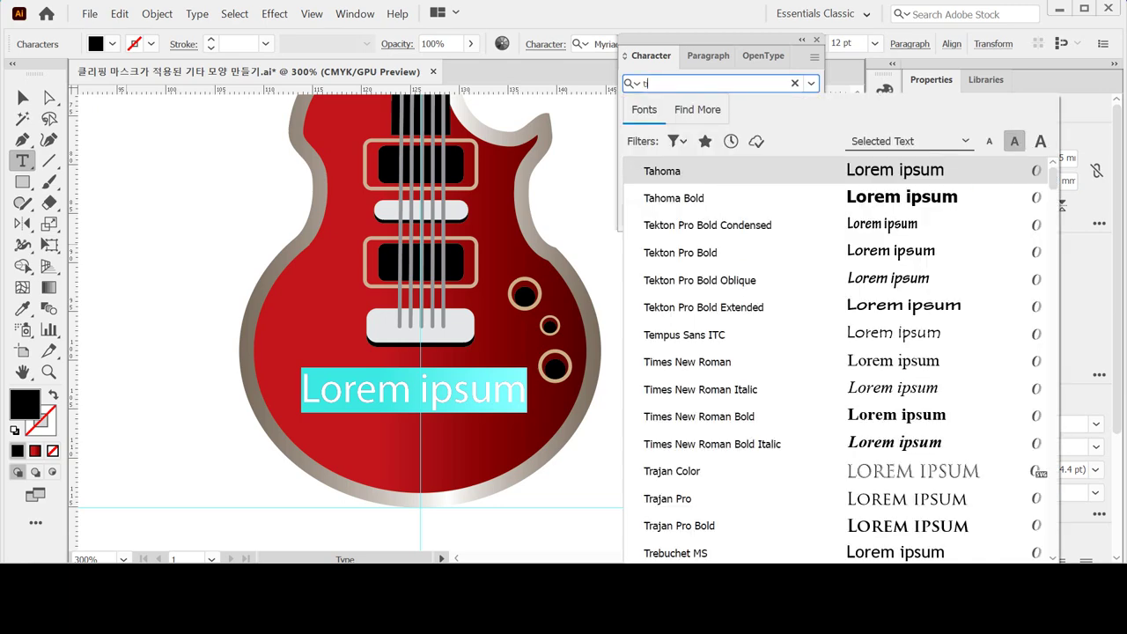
{"action": "type", "text": "im"}
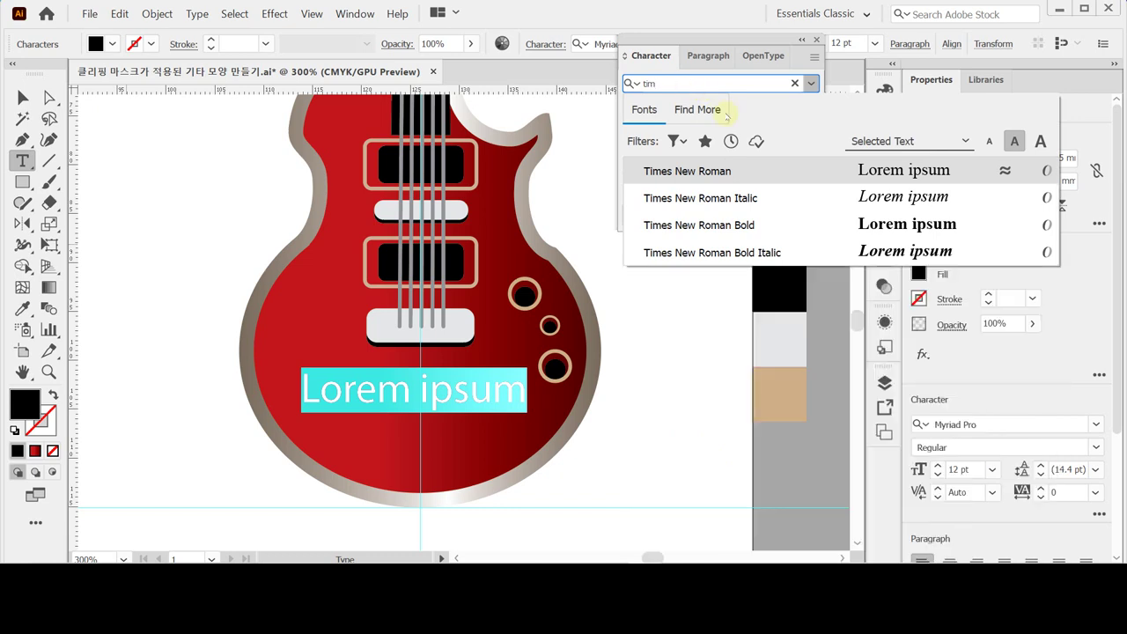
{"action": "key", "text": "Down"}
{"action": "key", "text": "Down"}
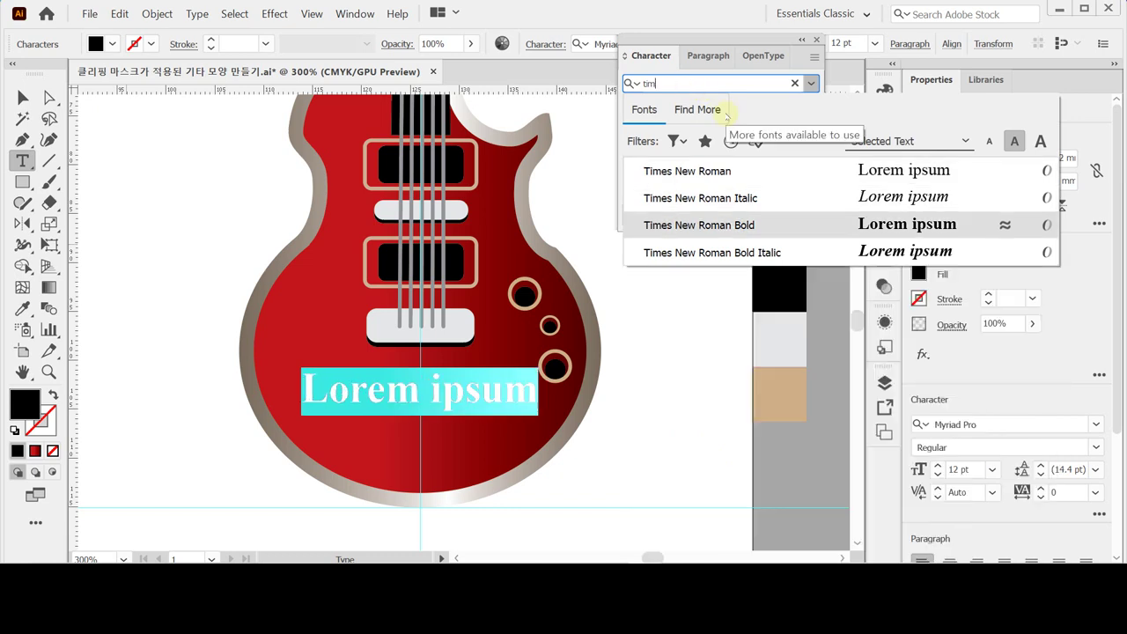
{"action": "key", "text": "Down"}
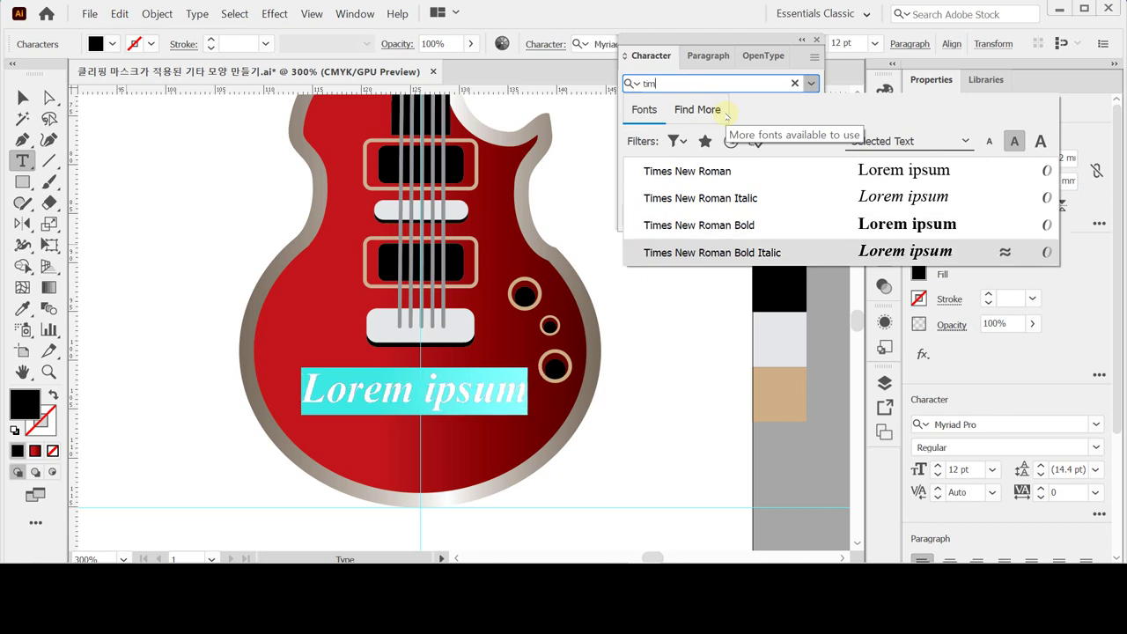
{"action": "key", "text": "Return"}
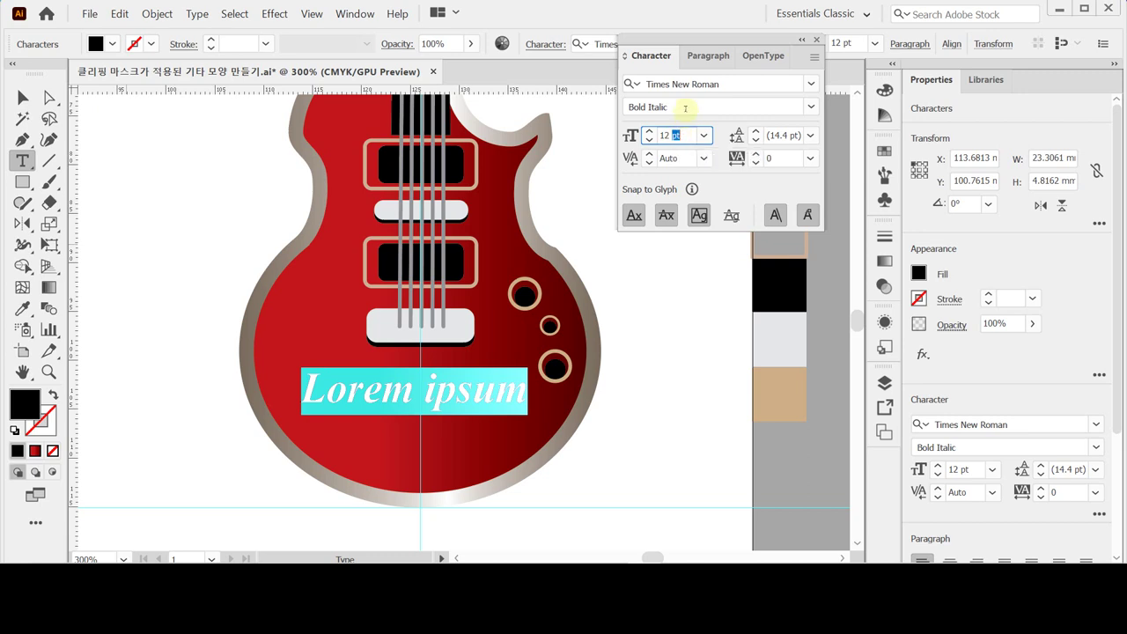
{"action": "left_click_drag", "start_coordinate": [680, 135], "coordinate": [629, 131]}
{"action": "type", "text": "8"}
{"action": "key", "text": "Return"}
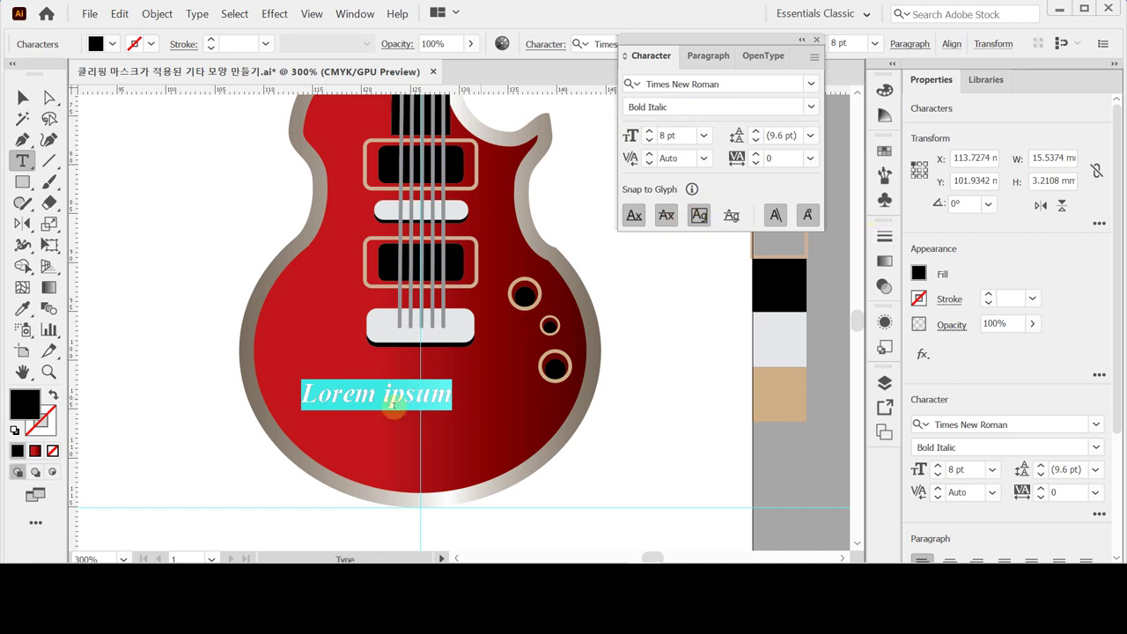
Replace the placeholder with "Electric Guitar" in white and shift the text slightly up and toward the body's center
{"action": "type", "text": "Electric Guitar"}
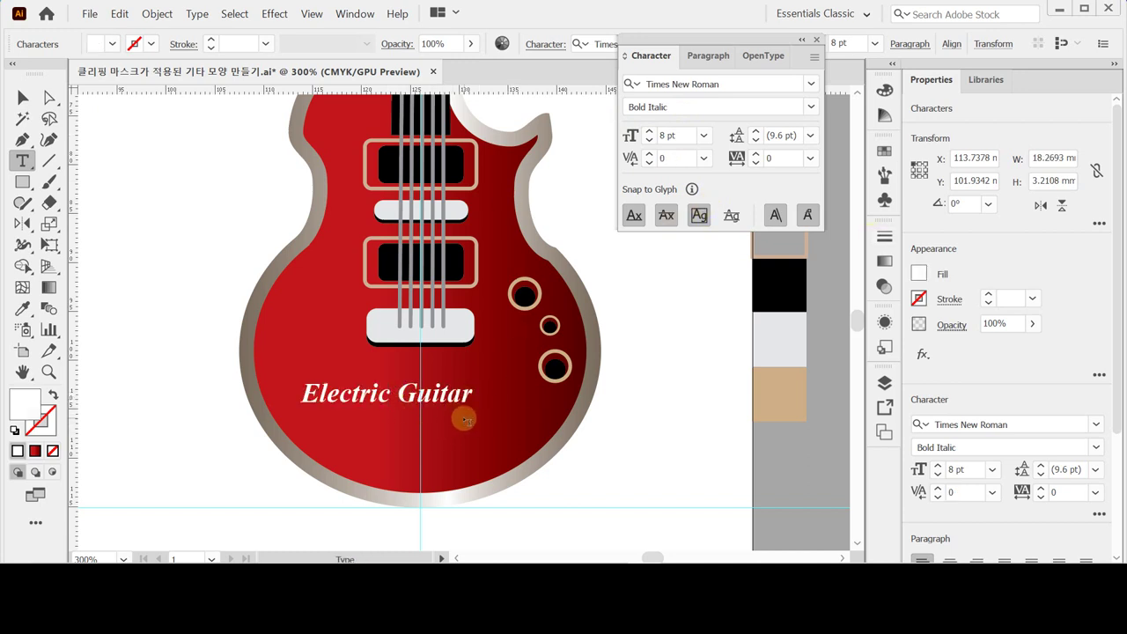
{"action": "left_click_drag", "start_coordinate": [456, 402], "coordinate": [474, 388]}
{"action": "triple_click", "coordinate": [474, 387]}
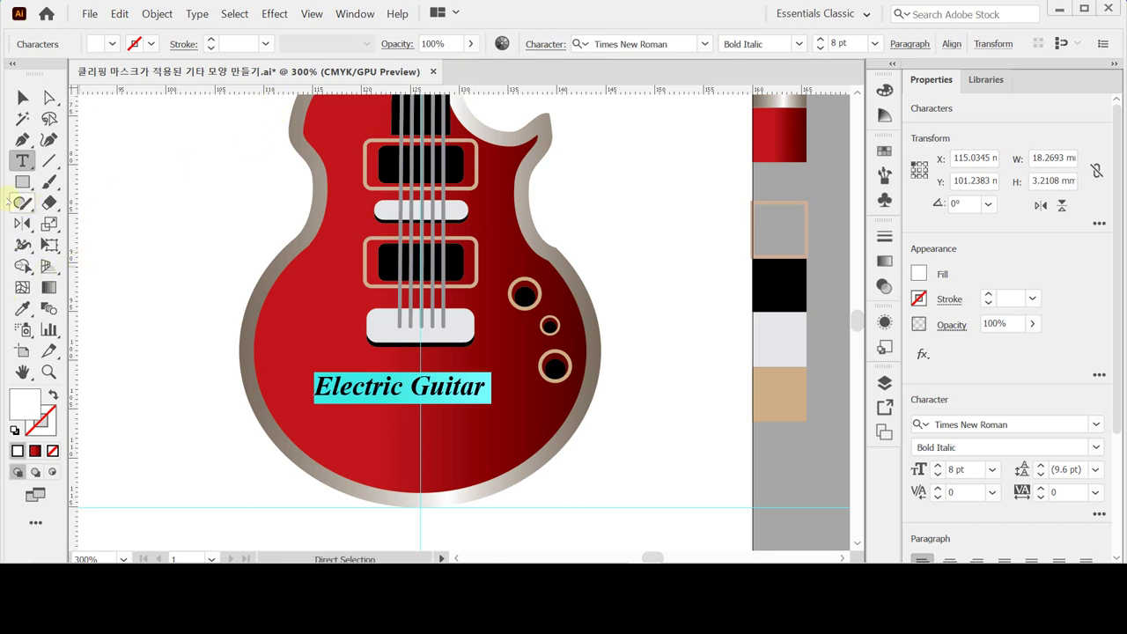
Rotate the "Electric Guitar" text by -90° with the Rotate tool
{"action": "left_click", "coordinate": [19, 223]}
{"action": "left_click", "coordinate": [63, 224]}
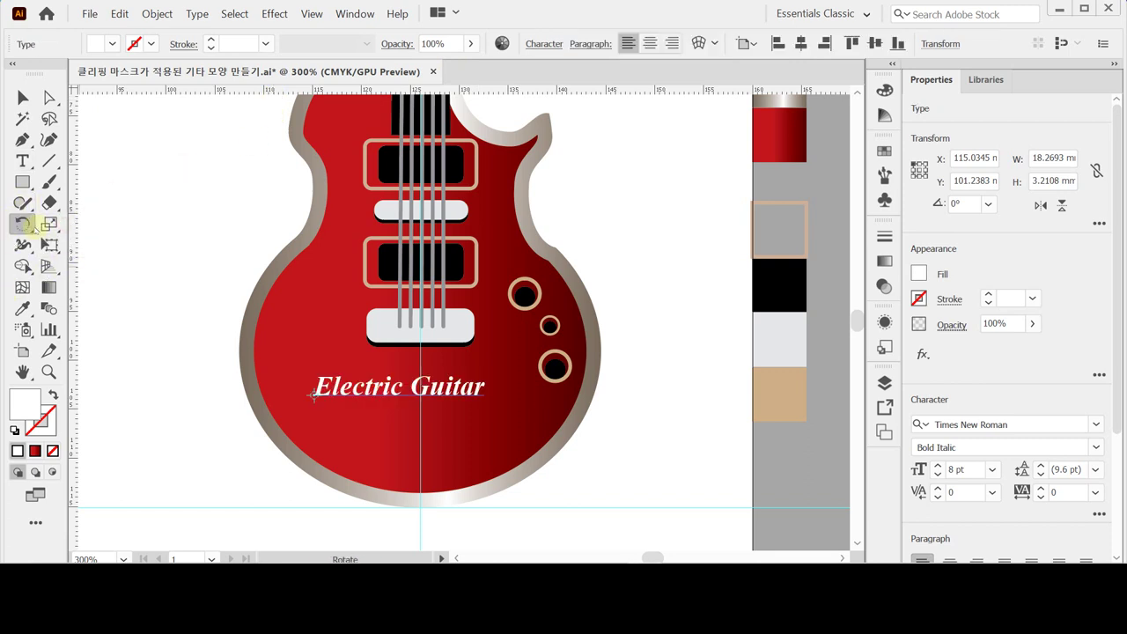
{"action": "double_click", "coordinate": [22, 223]}
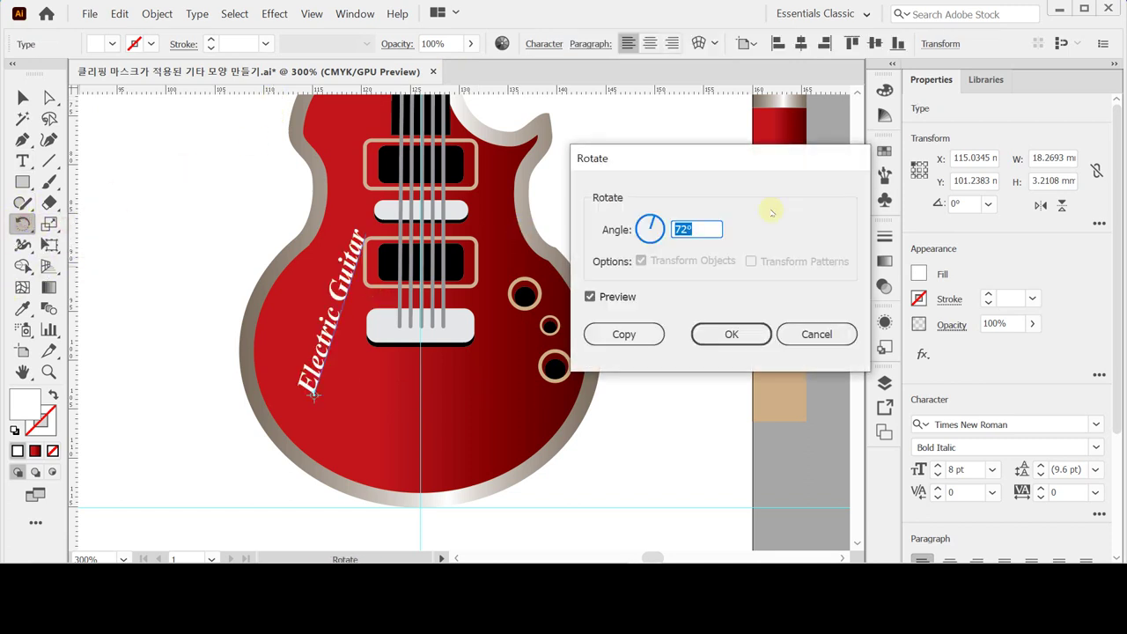
{"action": "type", "text": "-90"}
{"action": "left_click", "coordinate": [772, 213]}
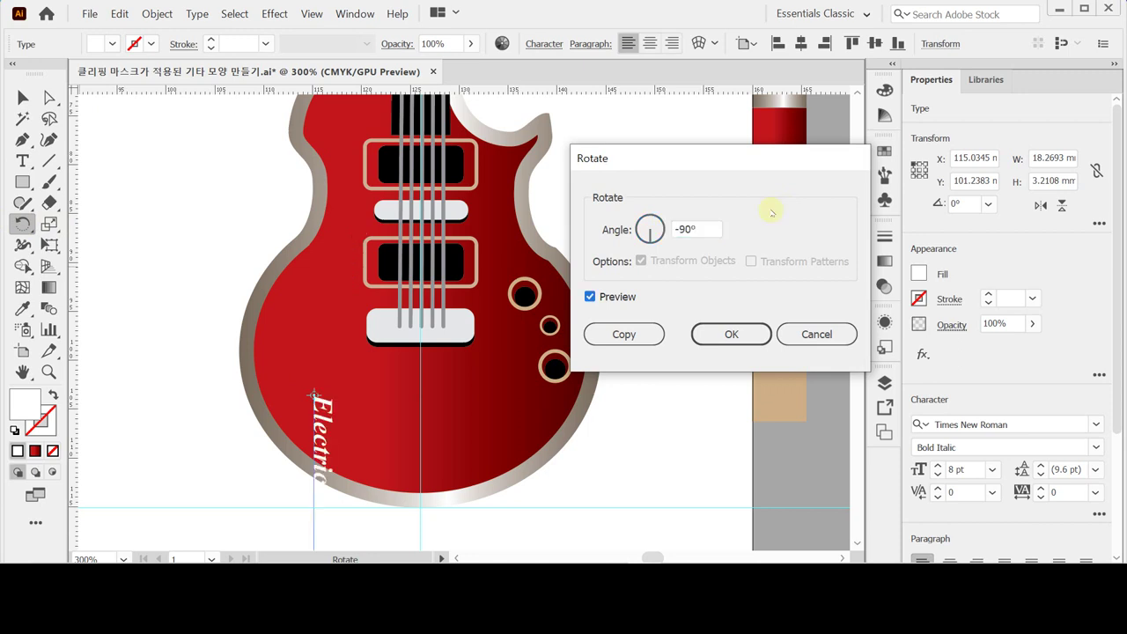
{"action": "key", "text": "Return"}
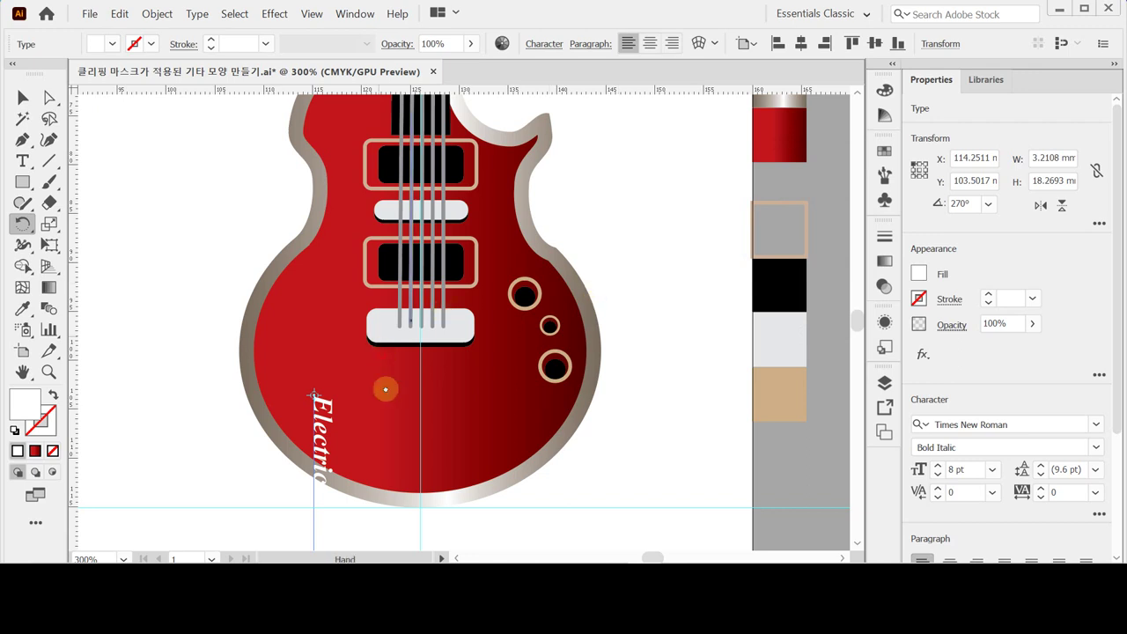
Move the vertical text to the guitar's waist, just left of the pickups, and save the document
{"action": "left_click_drag", "start_coordinate": [385, 388], "coordinate": [345, 208]}
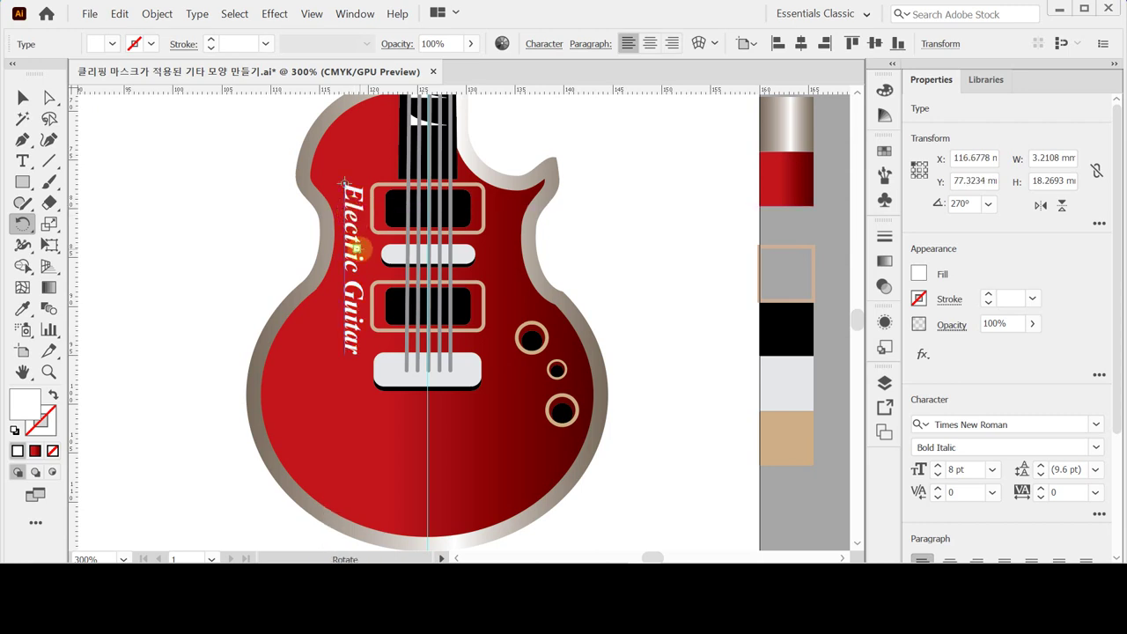
{"action": "key", "text": "Down"}
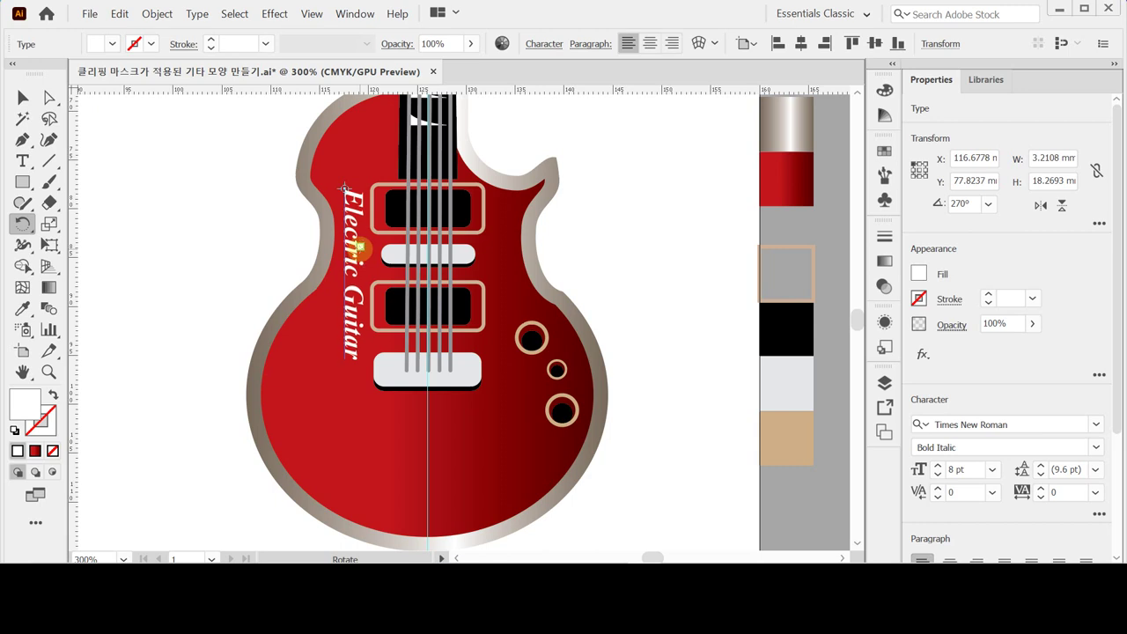
{"action": "key", "text": "ctrl"}
{"action": "key", "text": "ctrl+s"}
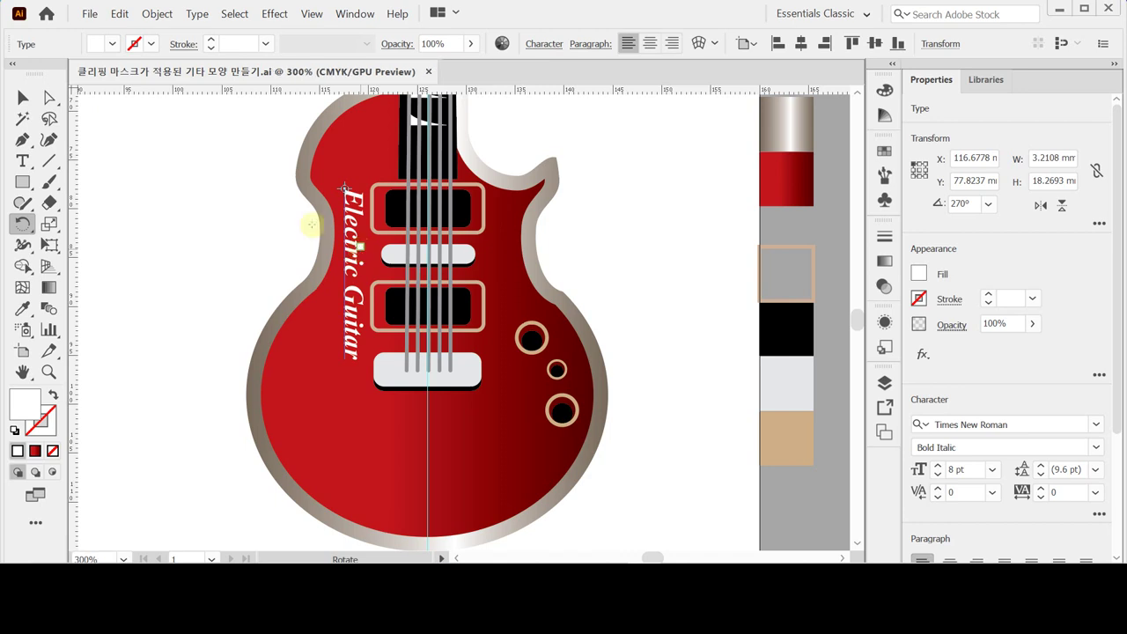
Duplicate the colorful swirl-and-star group and position the copy over the lower guitar body
{"action": "left_click", "coordinate": [22, 98]}
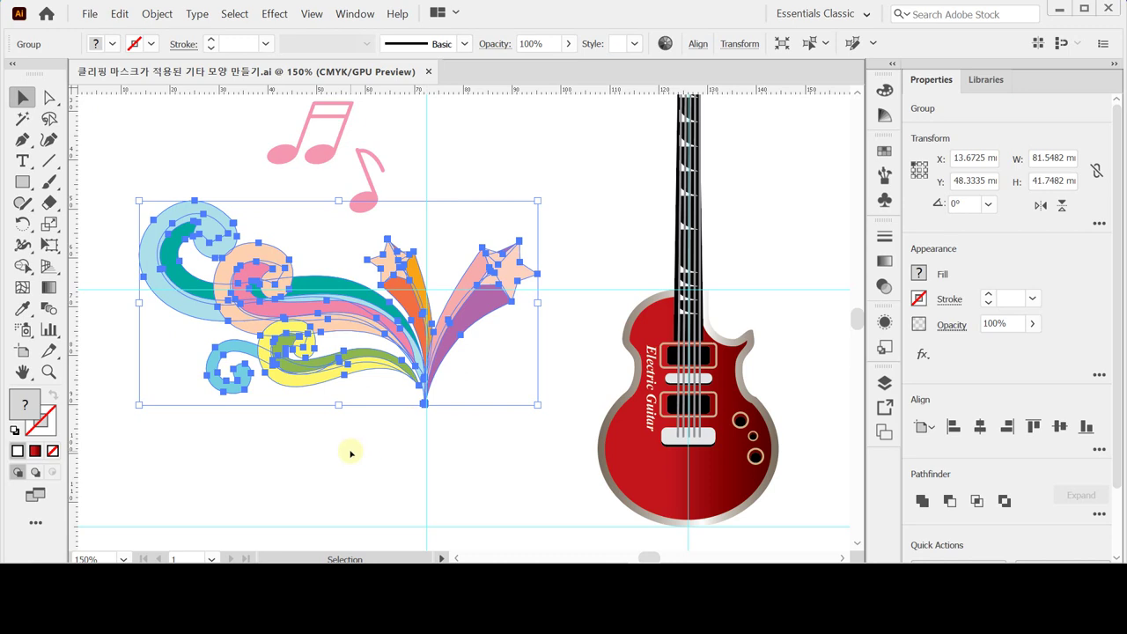
{"action": "key", "text": "a"}
{"action": "key", "text": "v"}
{"action": "left_click_drag", "start_coordinate": [443, 390], "coordinate": [571, 410]}
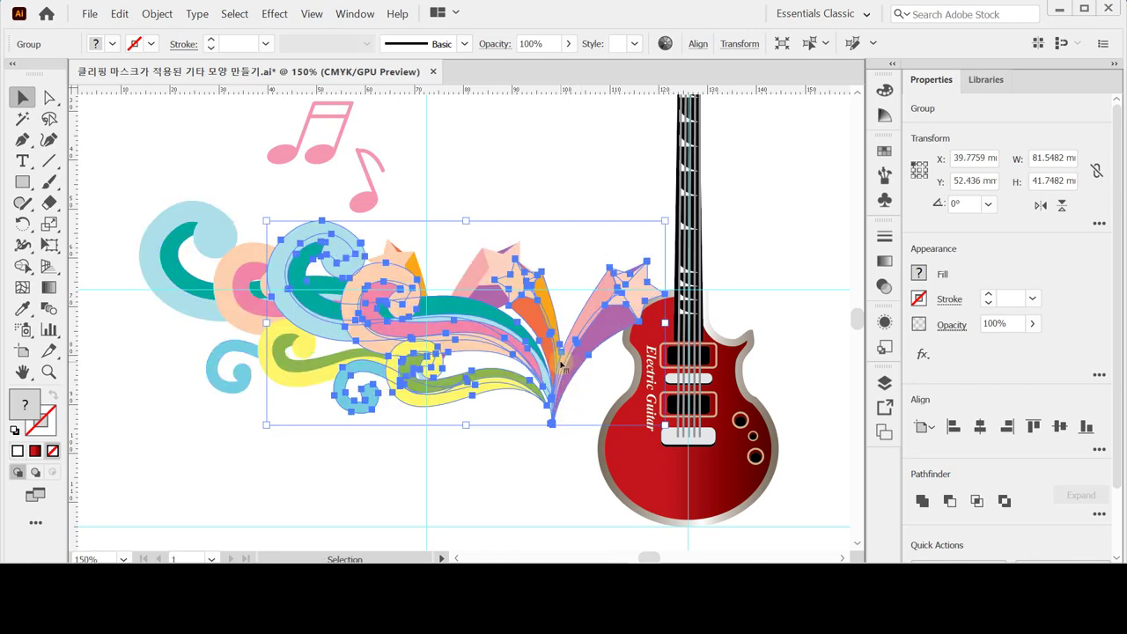
{"action": "mouse_move", "coordinate": [563, 368]}
{"action": "left_mouse_down"}
{"action": "mouse_move", "coordinate": [675, 451]}
{"action": "mouse_move", "coordinate": [551, 354]}
{"action": "left_mouse_up"}
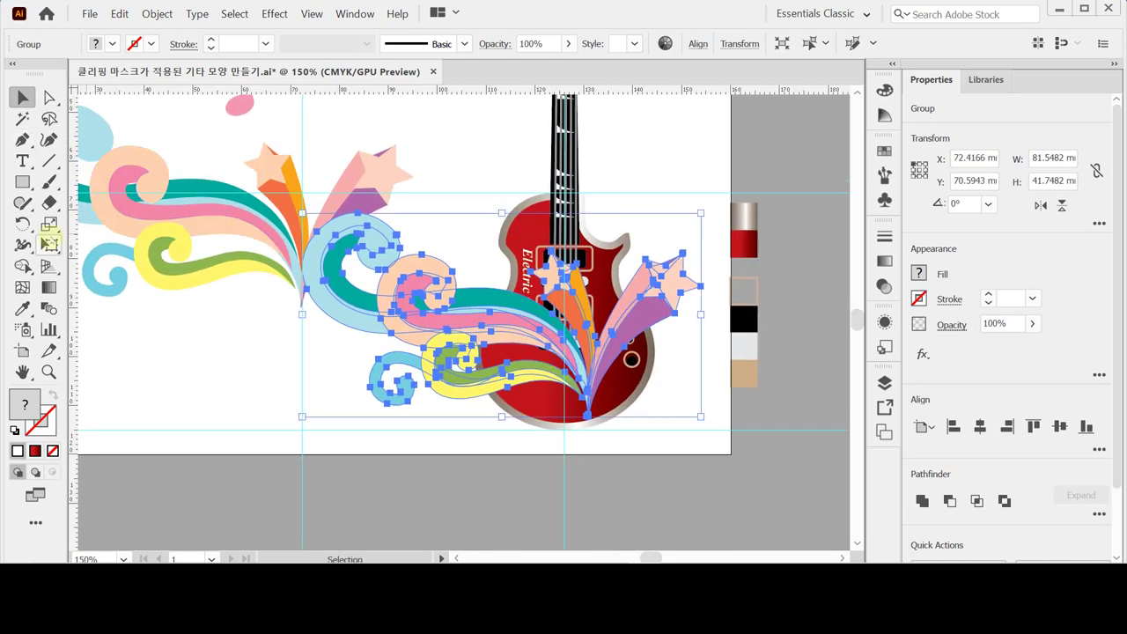
Scale the copied swirl-and-star group uniformly to 50%
{"action": "left_click", "coordinate": [48, 223]}
{"action": "left_click", "coordinate": [740, 294], "text": "alt"}
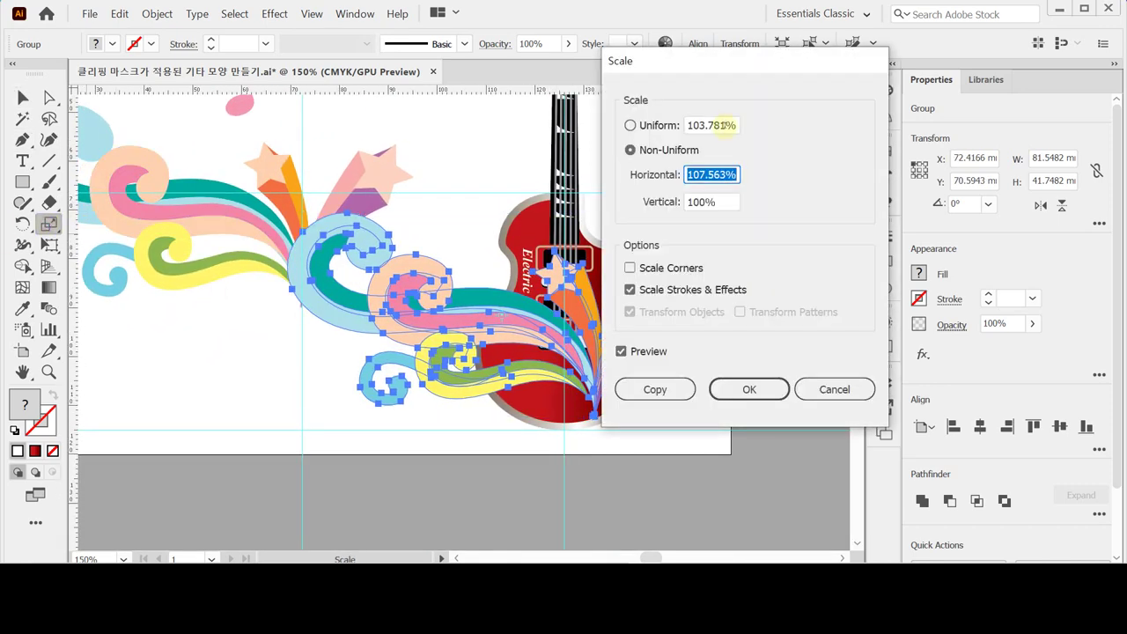
{"action": "left_click", "coordinate": [667, 127]}
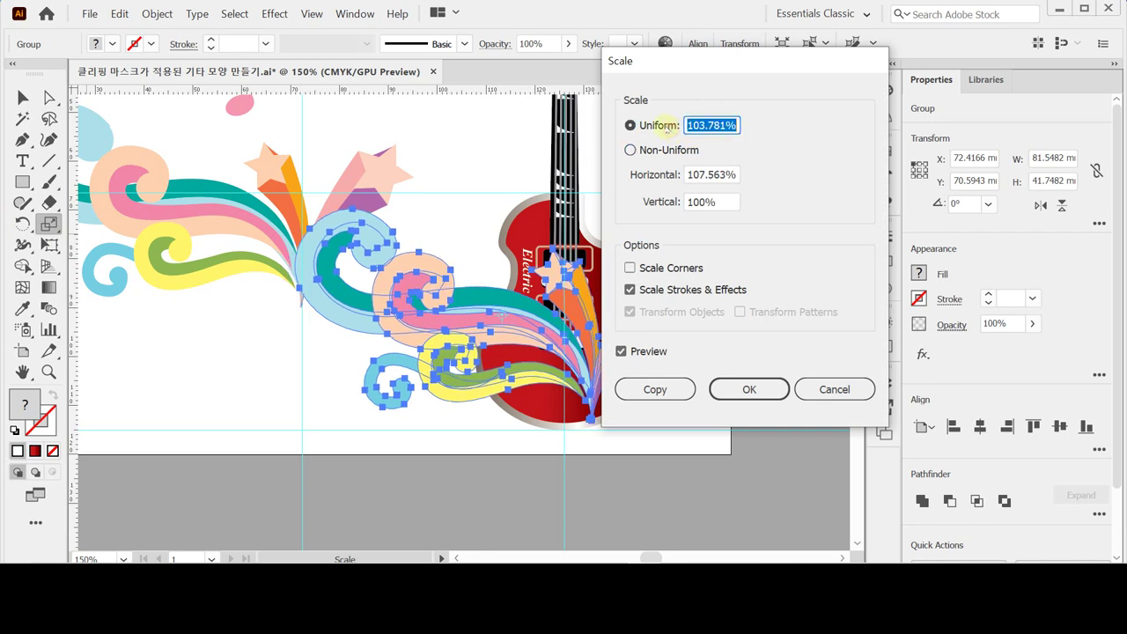
{"action": "type", "text": "50"}
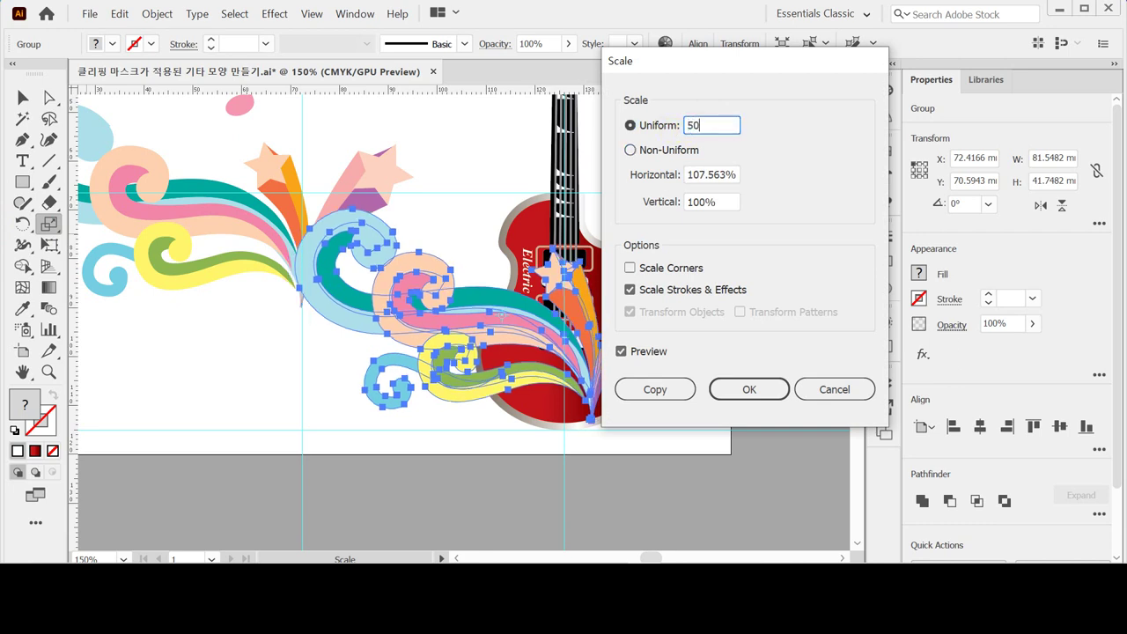
{"action": "key", "text": "Return"}
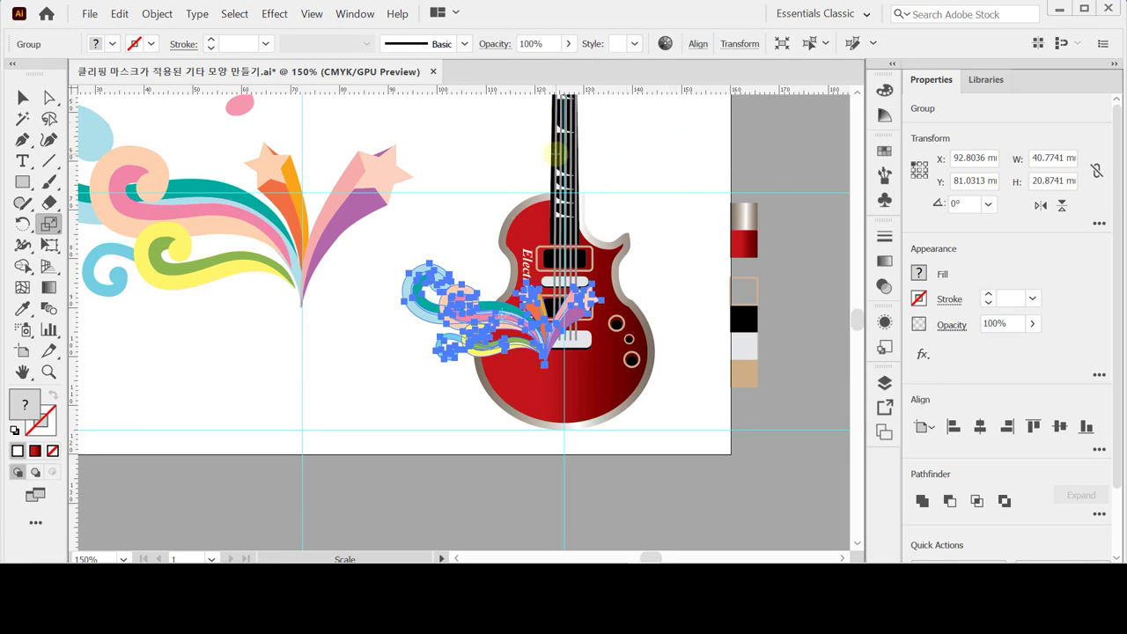
{"action": "key", "text": "z"}
{"action": "left_click", "coordinate": [564, 354]}
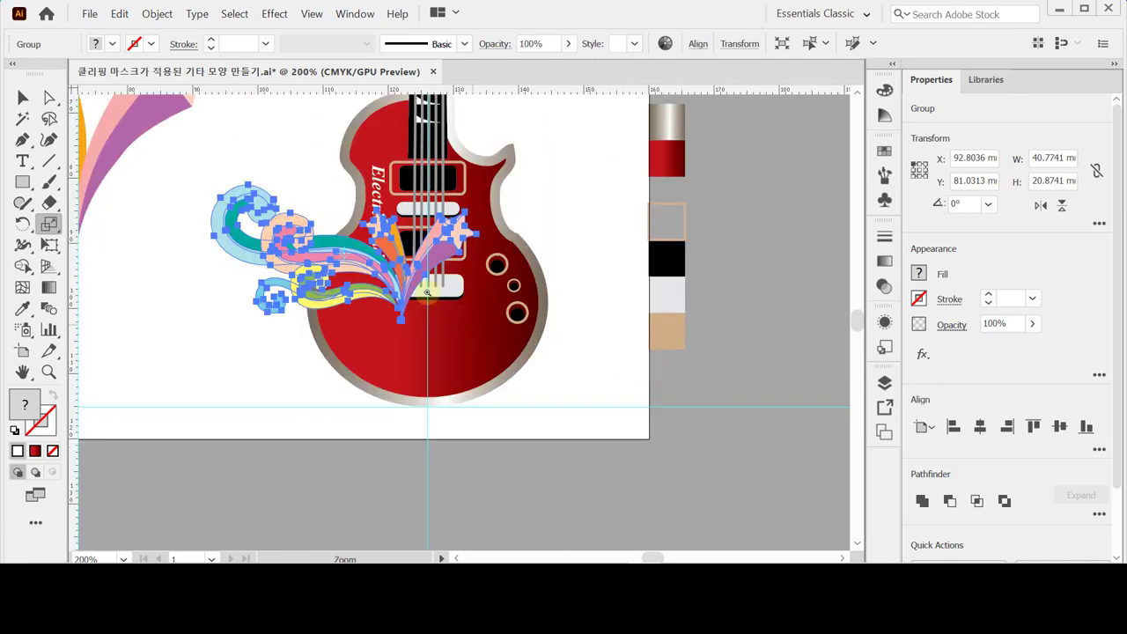
Move the scaled swirl-and-star group onto the lower part of the guitar body, below the bridge, and deselect it
{"action": "left_click", "coordinate": [473, 325]}
{"action": "left_click_drag", "start_coordinate": [458, 249], "coordinate": [556, 263]}
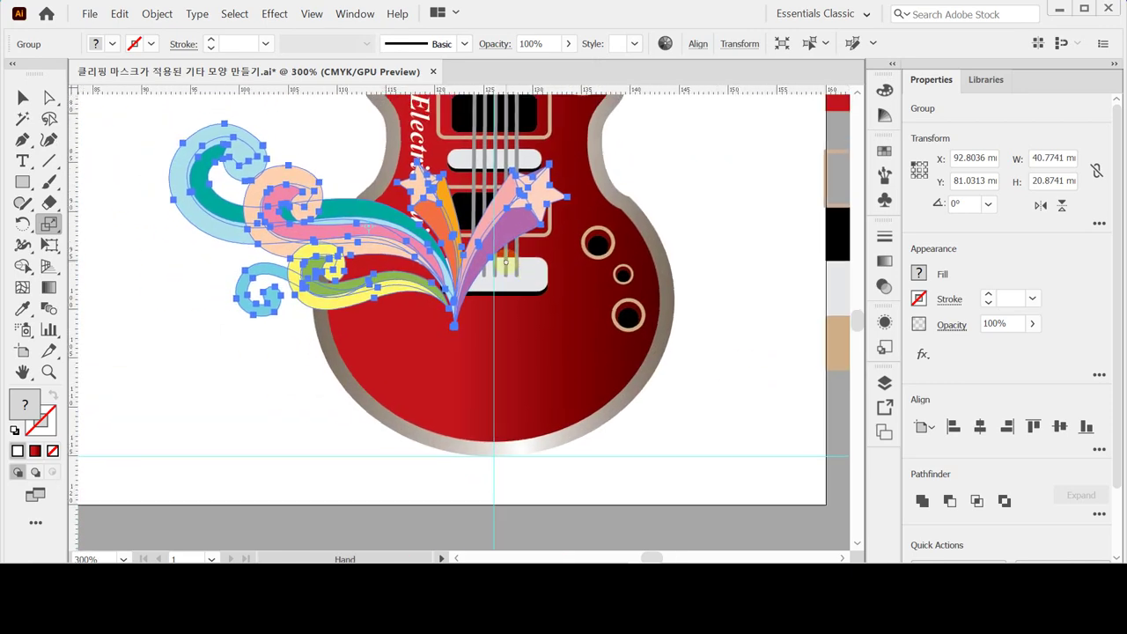
{"action": "key", "text": "v"}
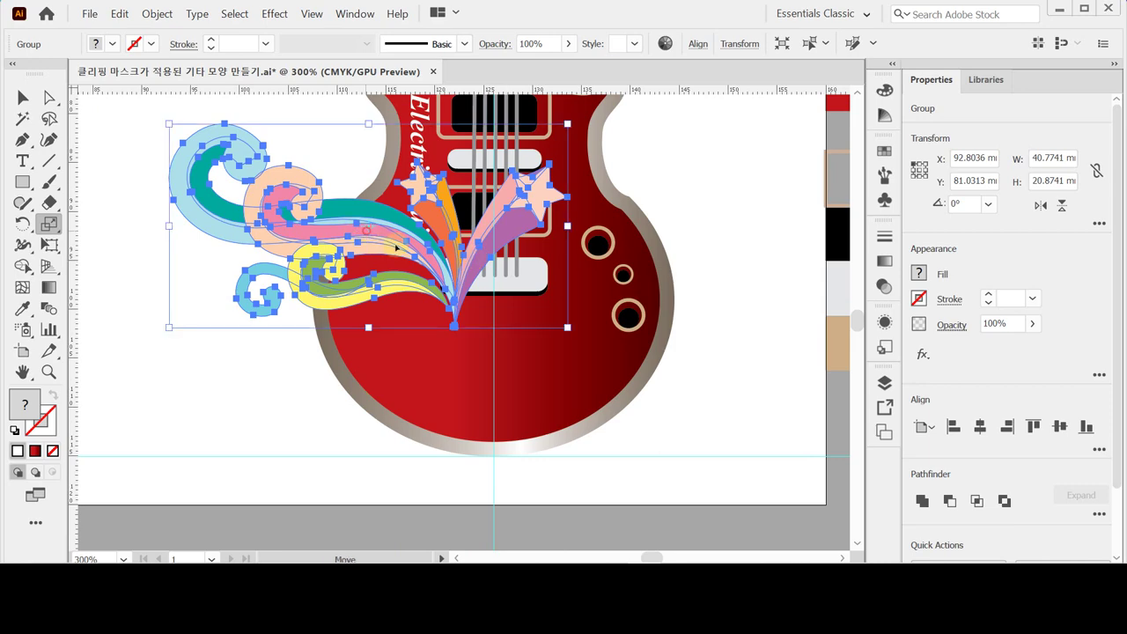
{"action": "left_click_drag", "start_coordinate": [411, 303], "coordinate": [484, 358]}
{"action": "left_click_drag", "start_coordinate": [578, 304], "coordinate": [491, 308]}
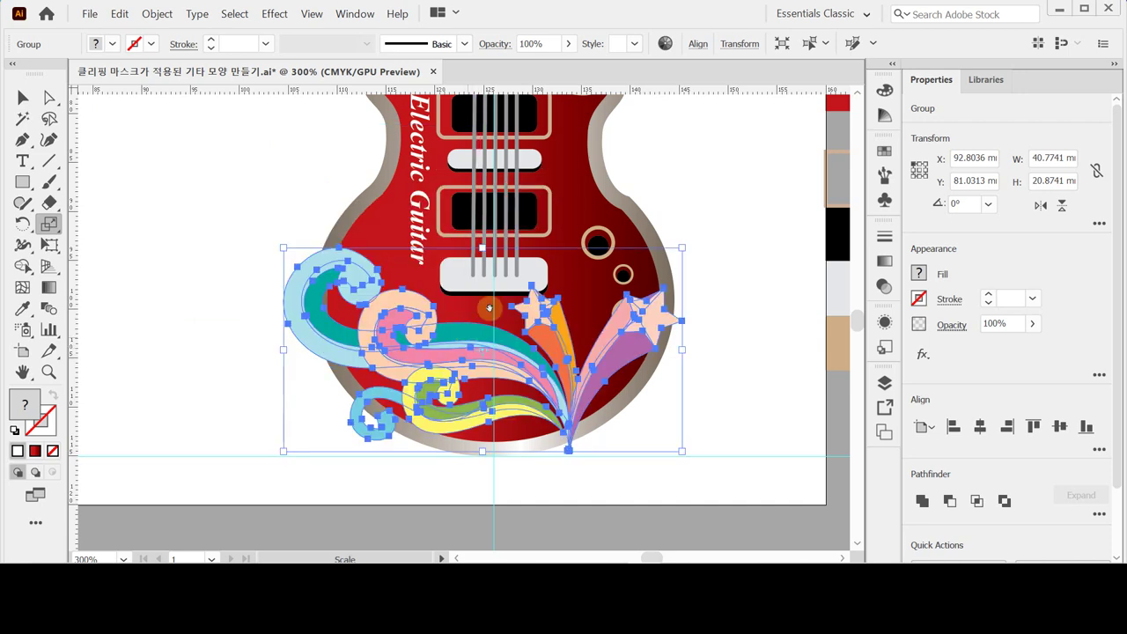
{"action": "left_click", "coordinate": [659, 219]}
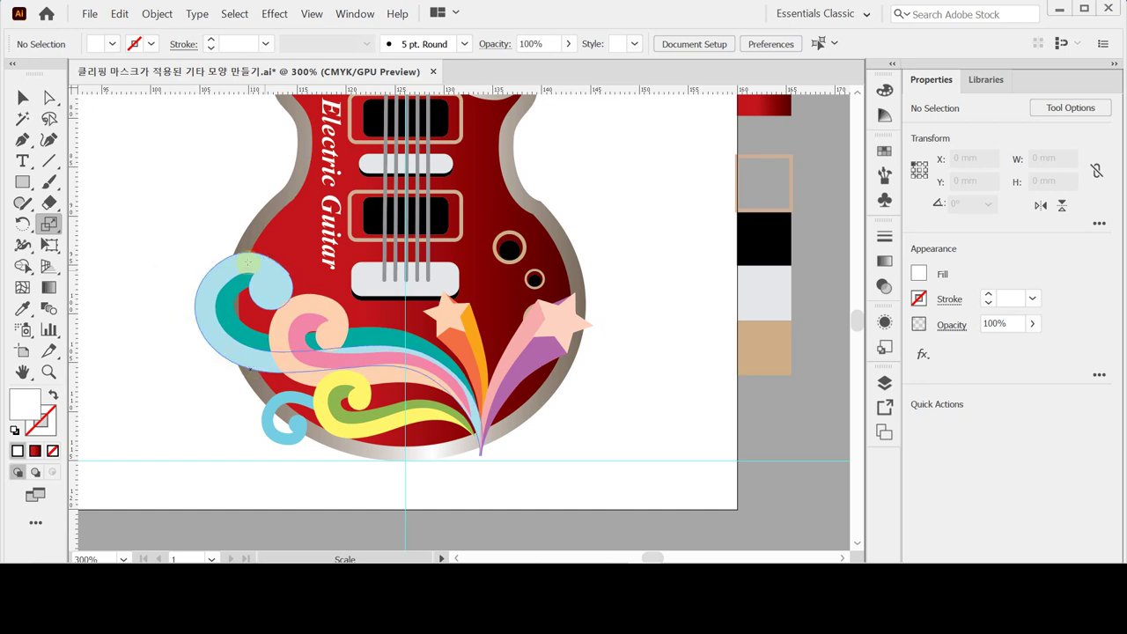
Duplicate the red gradient body shape in place and bring the copy to the front of all artwork
{"action": "left_click", "coordinate": [282, 244]}
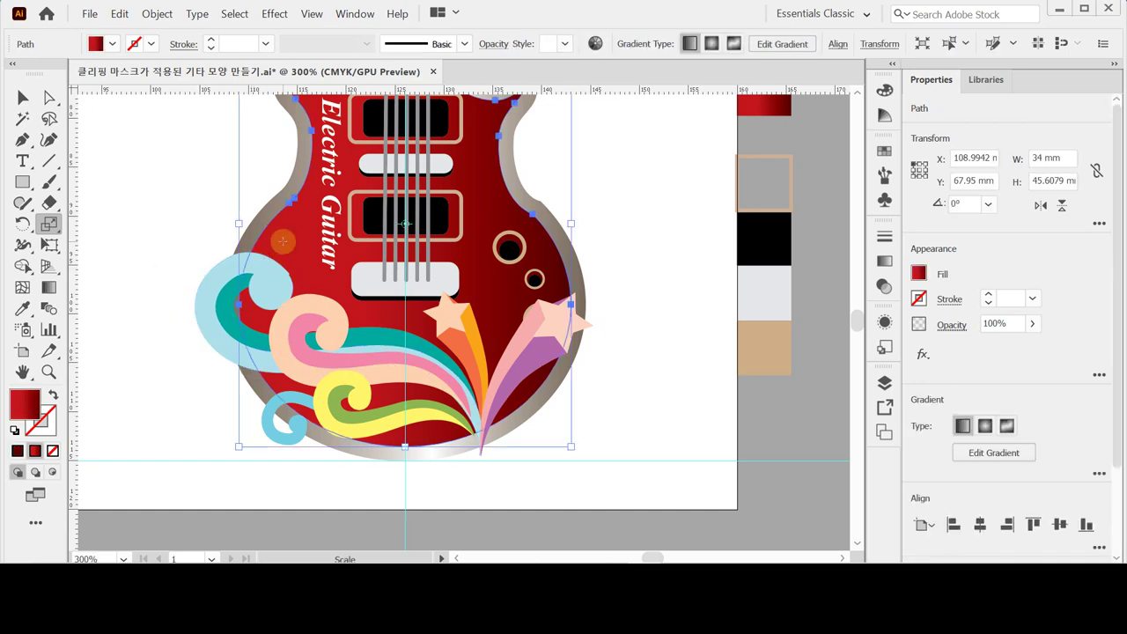
{"action": "left_click_drag", "start_coordinate": [282, 244], "coordinate": [220, 254]}
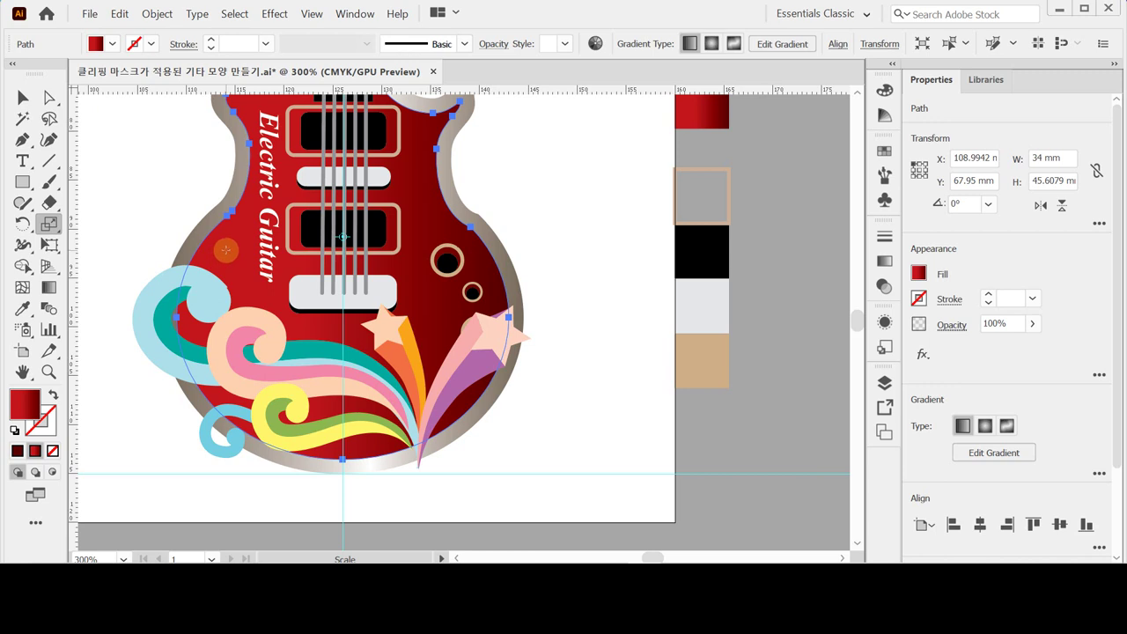
{"action": "key", "text": "ctrl"}
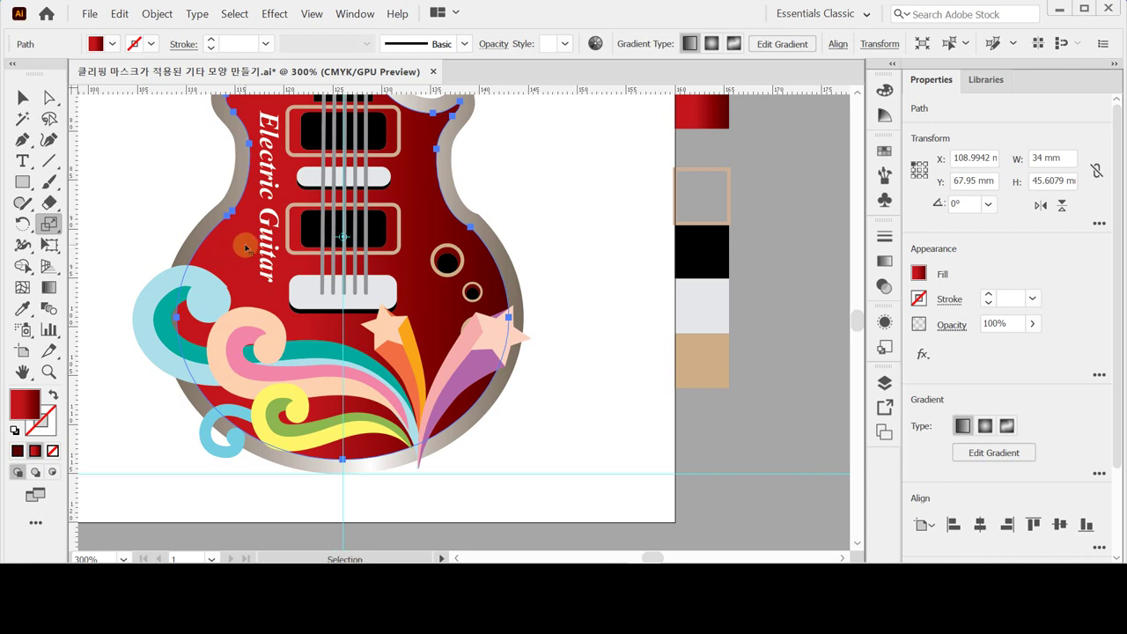
{"action": "left_click", "coordinate": [246, 250], "text": "ctrl"}
{"action": "key", "text": "ctrl"}
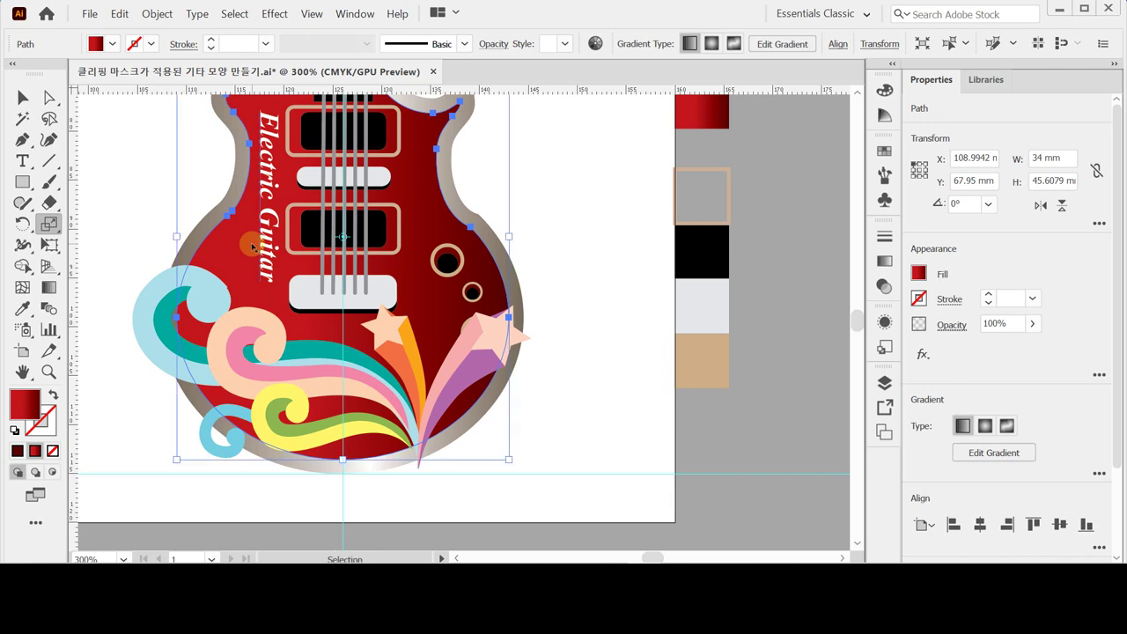
{"action": "key", "text": "ctrl+shift+bracketright"}
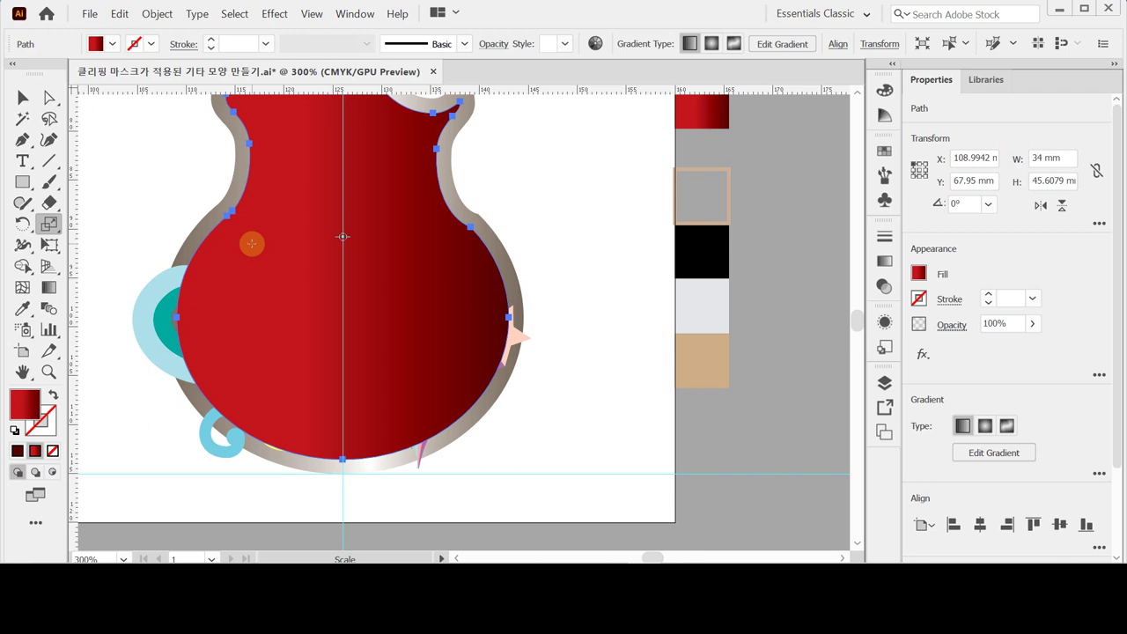
Make a clipping mask from the front red body shape and the swirl-and-star group
{"action": "left_click", "coordinate": [146, 314], "text": "shift"}
{"action": "left_click", "coordinate": [146, 315], "text": "shift"}
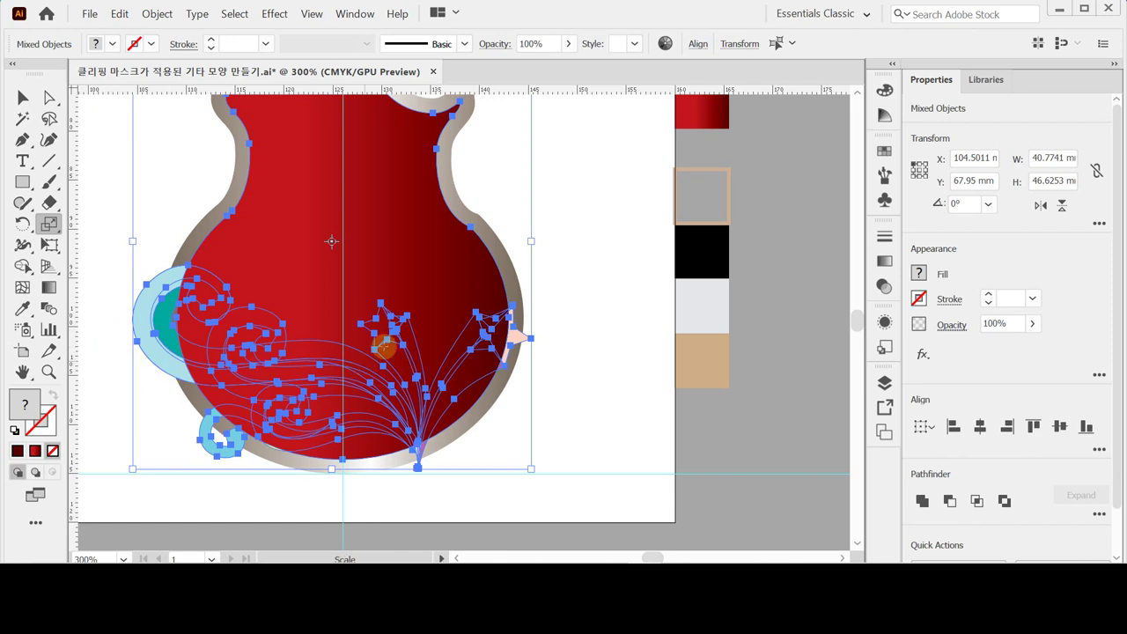
{"action": "key", "text": "s"}
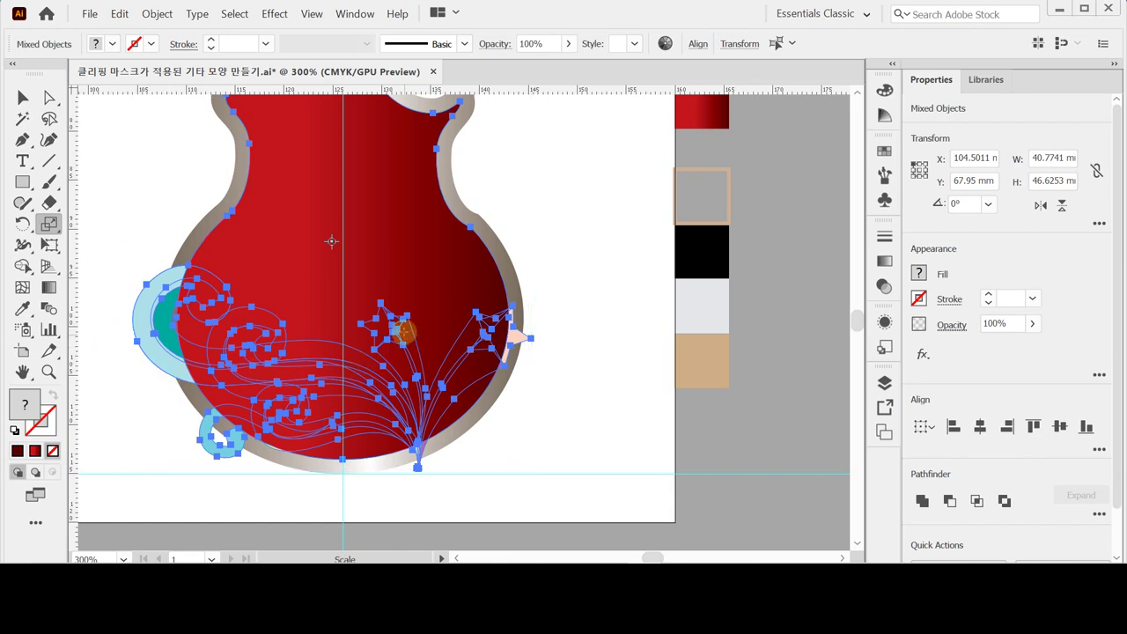
{"action": "right_click", "coordinate": [405, 334]}
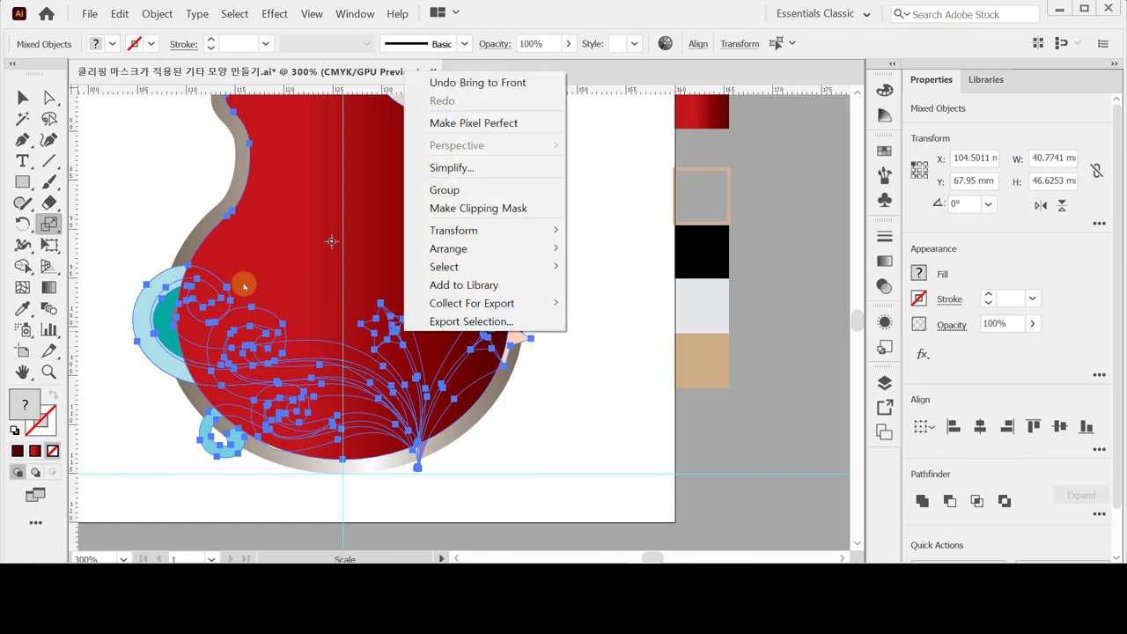
{"action": "left_click", "coordinate": [467, 207]}
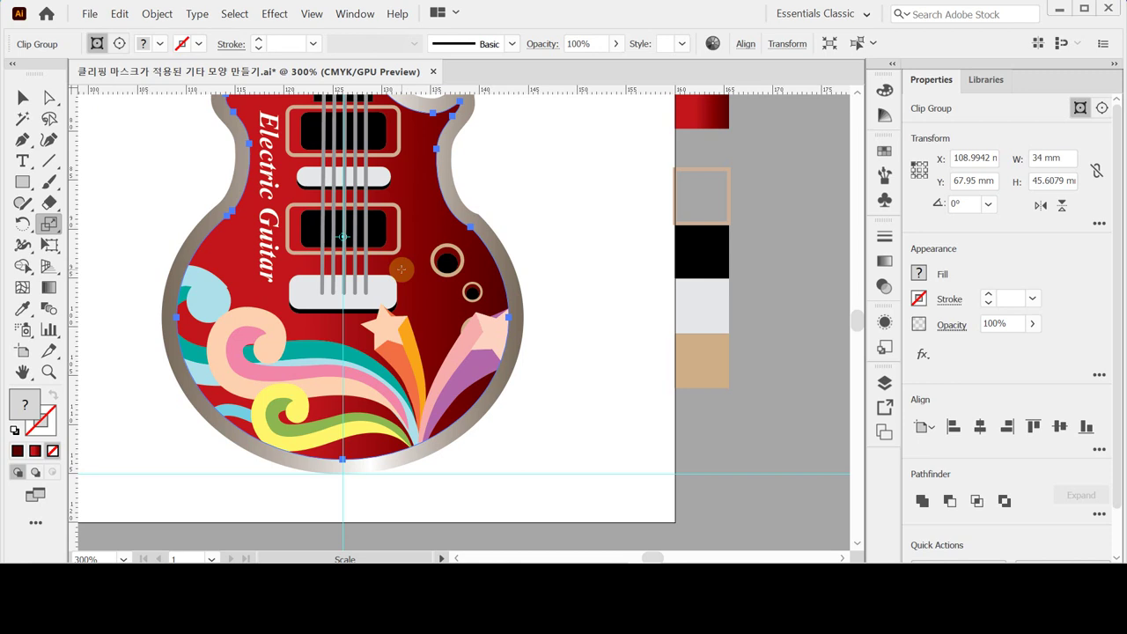
Isolate the clip group and rotate the swirl-and-star artwork inside it by -15° with the Rotate tool
{"action": "left_click", "coordinate": [23, 98]}
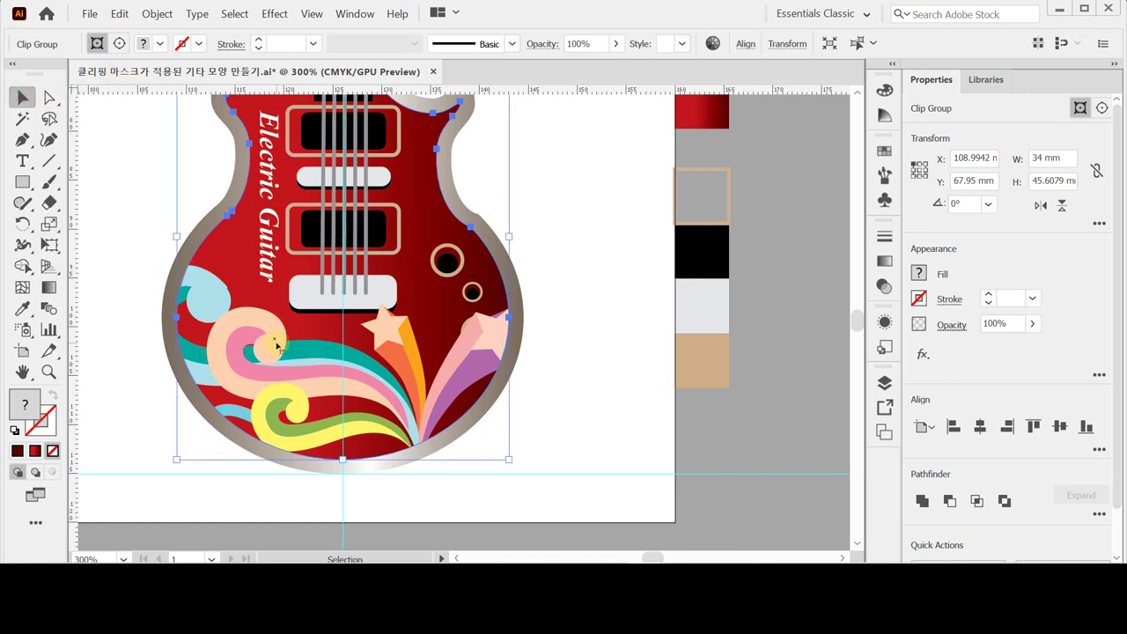
{"action": "double_click", "coordinate": [267, 339]}
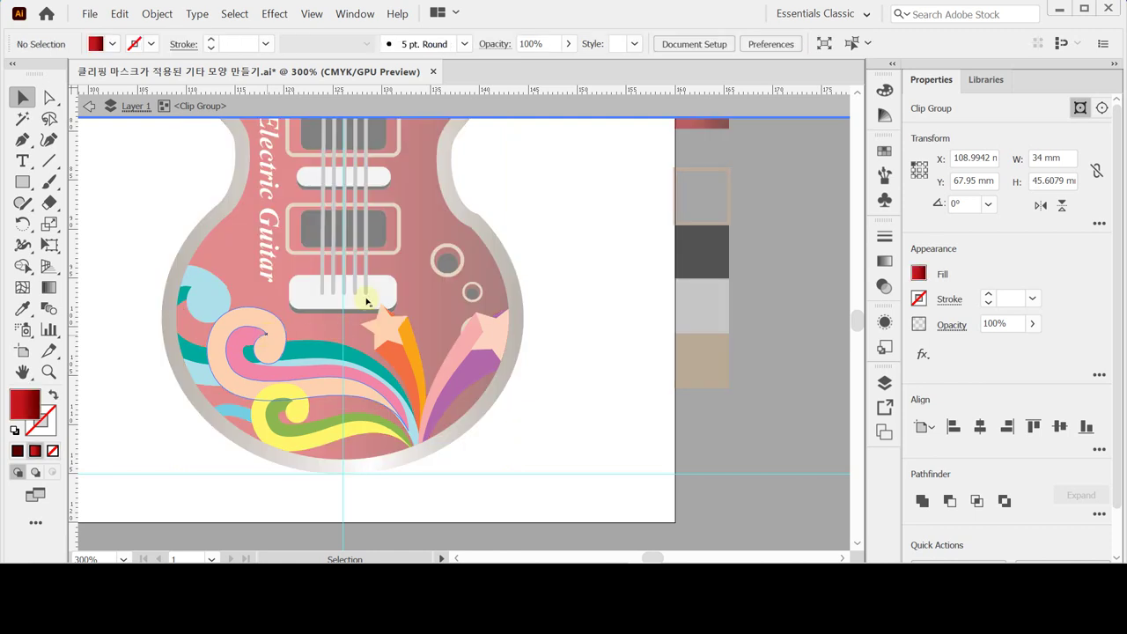
{"action": "left_click", "coordinate": [272, 358]}
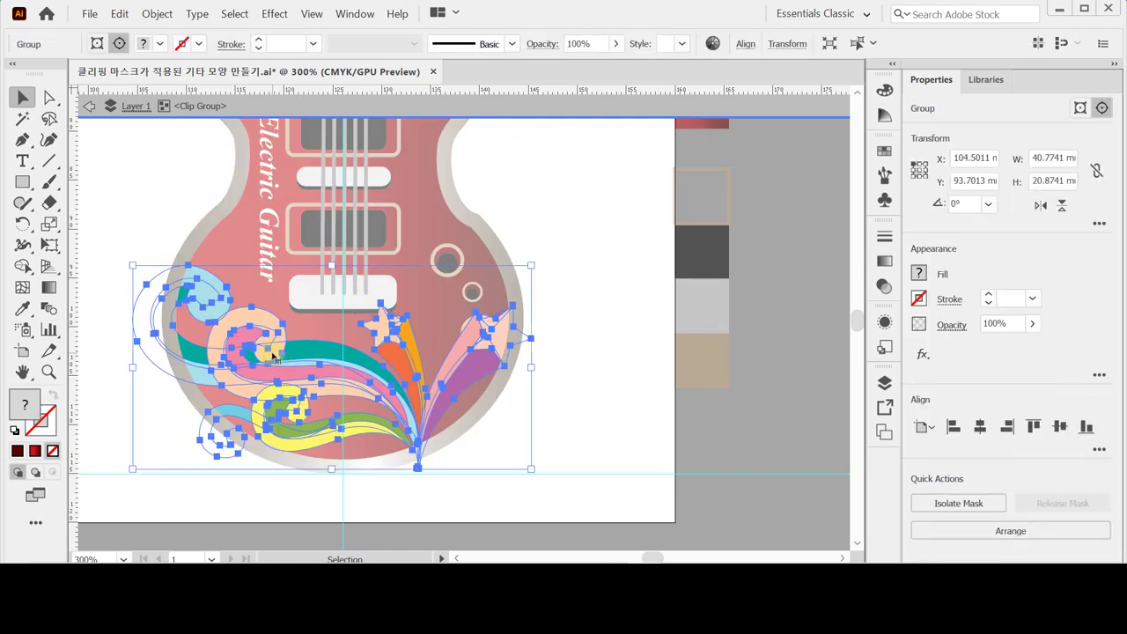
{"action": "left_click", "coordinate": [234, 212]}
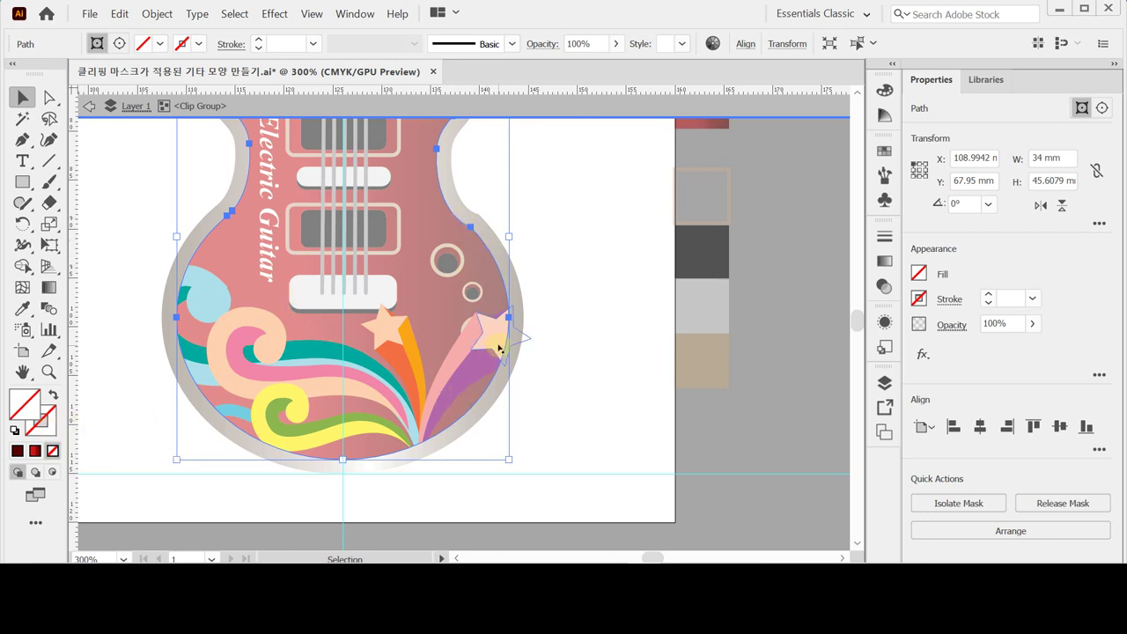
{"action": "left_click", "coordinate": [394, 410]}
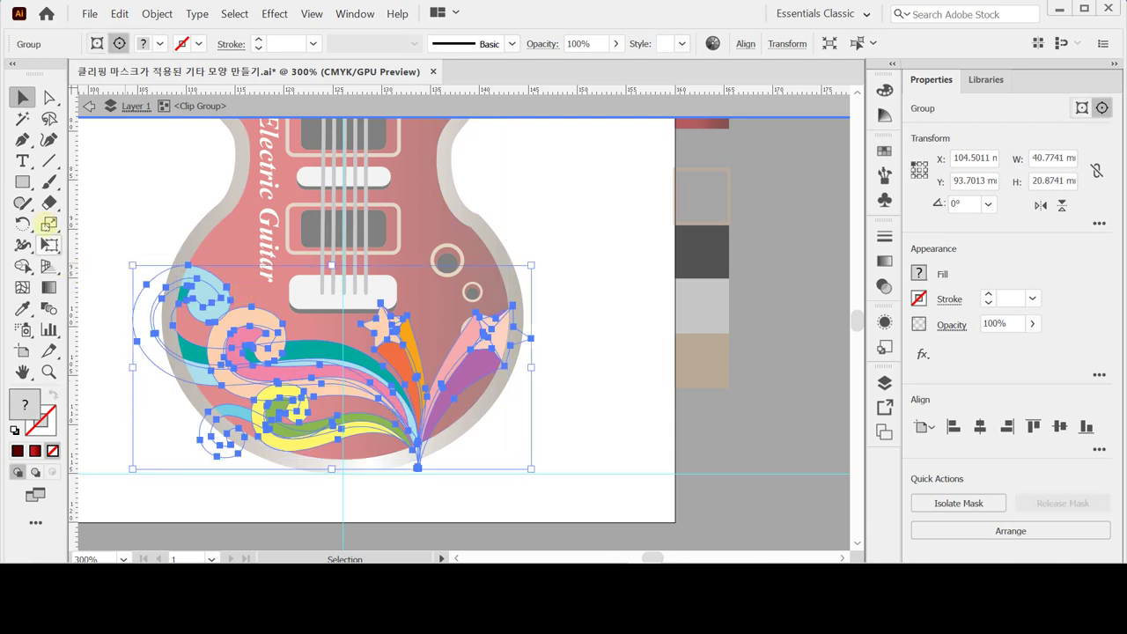
{"action": "left_click", "coordinate": [23, 223]}
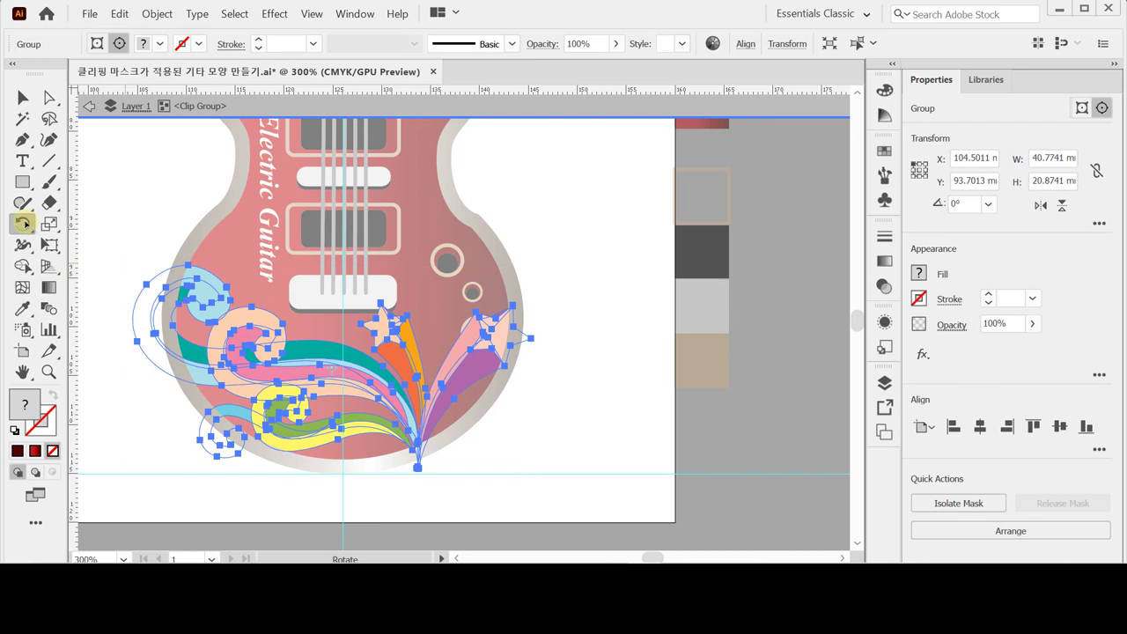
{"action": "double_click", "coordinate": [24, 224]}
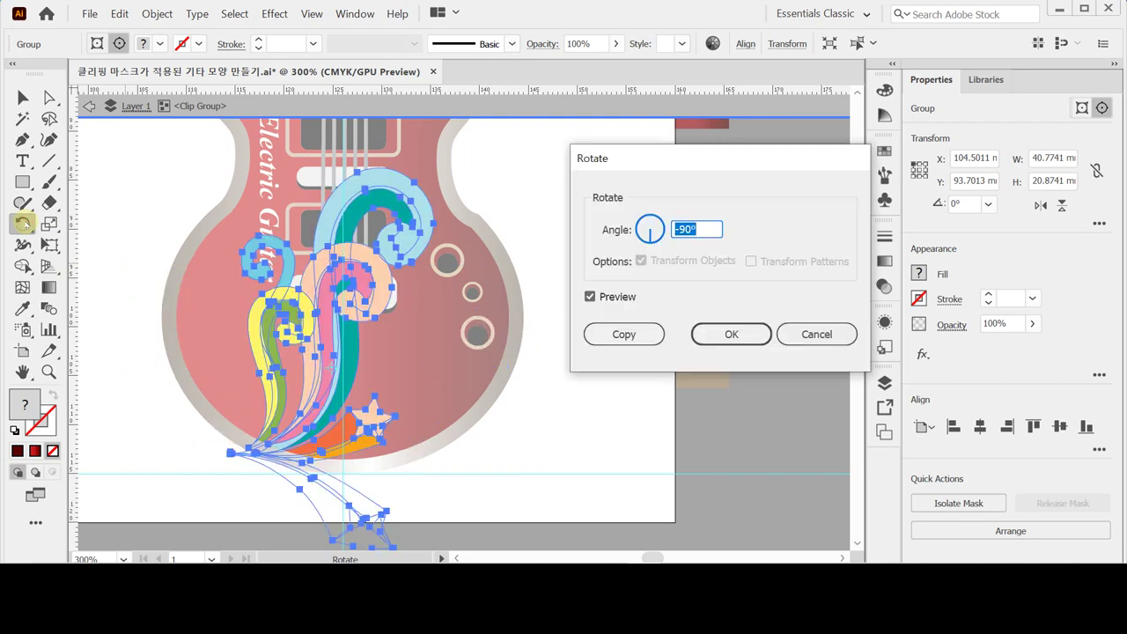
{"action": "type", "text": "-15"}
{"action": "key", "text": "Return"}
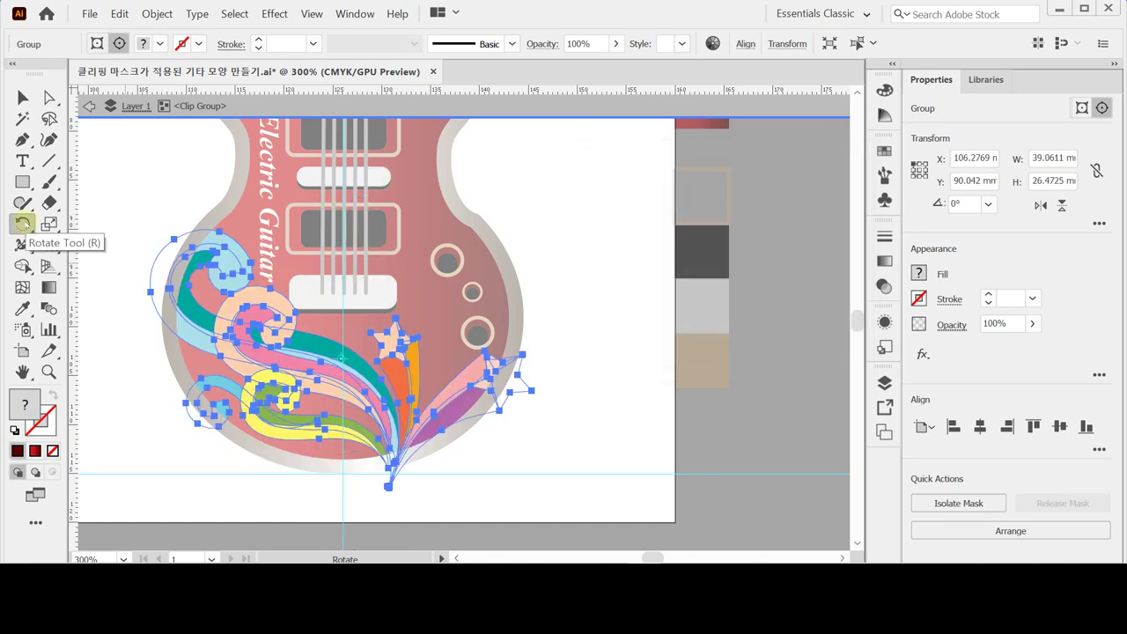
Nudge the rotated swirl-and-star artwork 2.5 mm to the left within the clipping mask
{"action": "key", "text": "Left"}
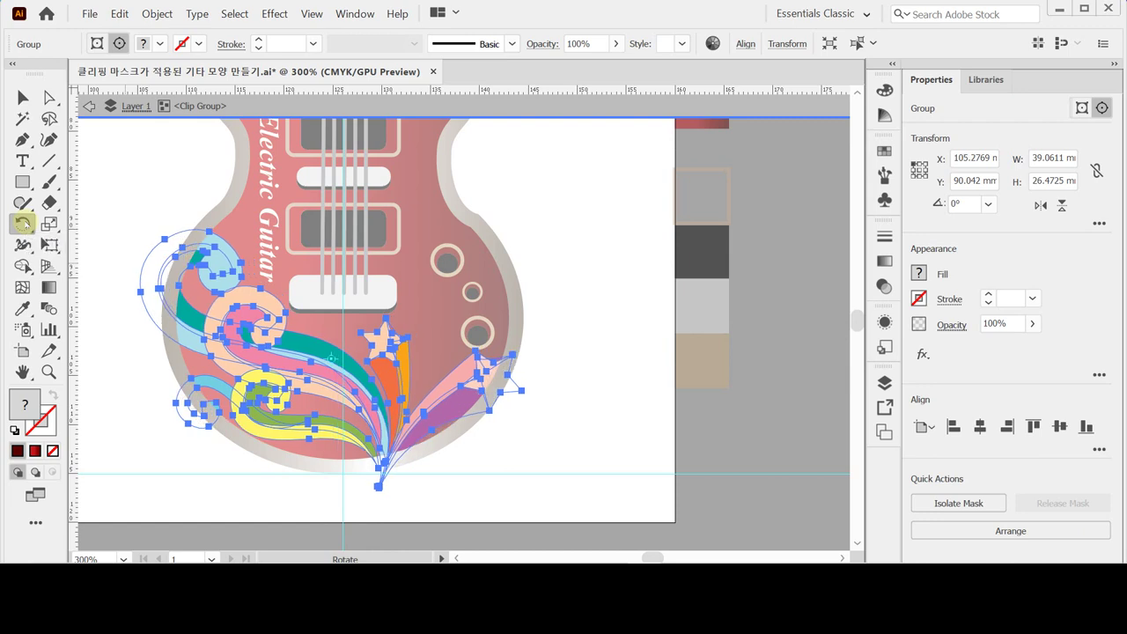
{"action": "key", "text": "Left"}
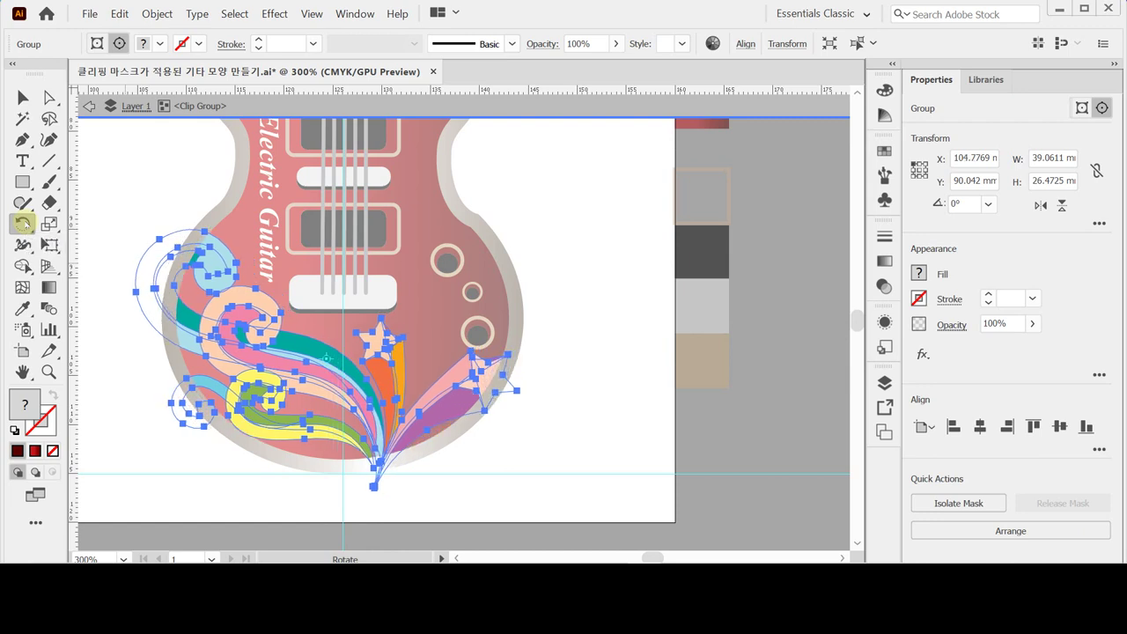
{"action": "key", "text": "Left"}
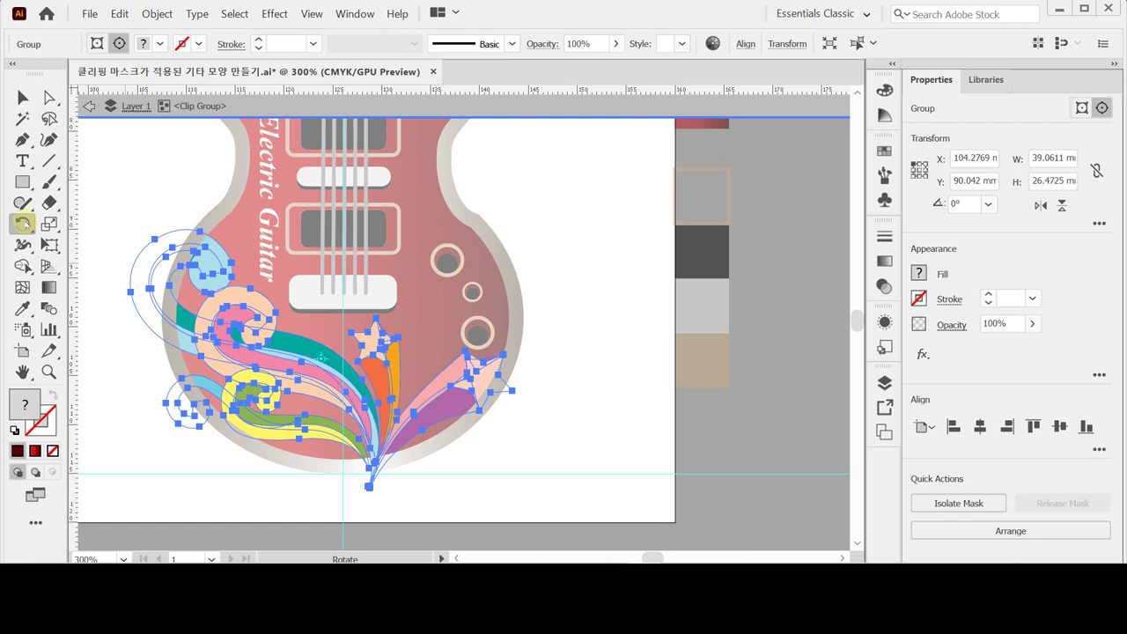
{"action": "key", "text": "Left"}
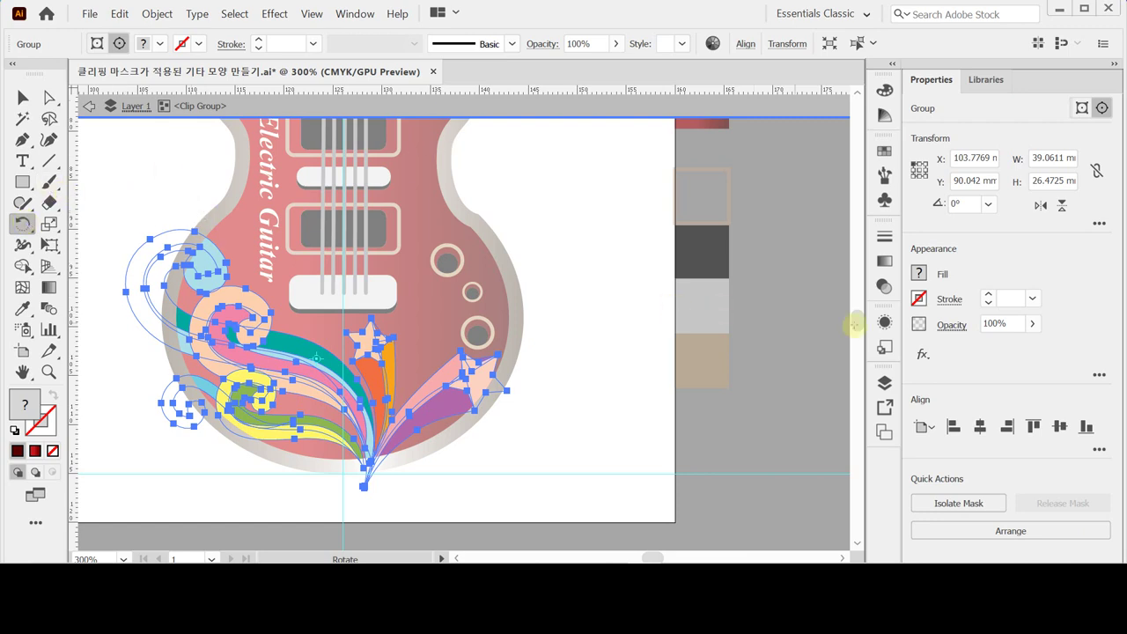
Set the masked swirl artwork's opacity to 70%, exit isolation mode and deselect everything
{"action": "left_click", "coordinate": [1011, 324]}
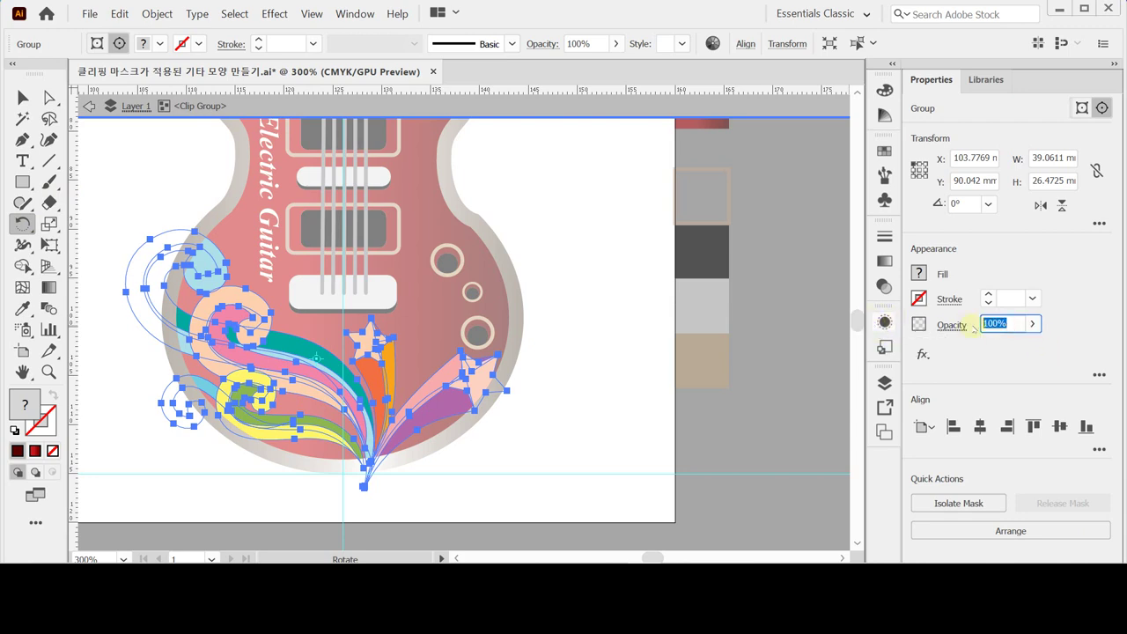
{"action": "type", "text": "70"}
{"action": "key", "text": "Return"}
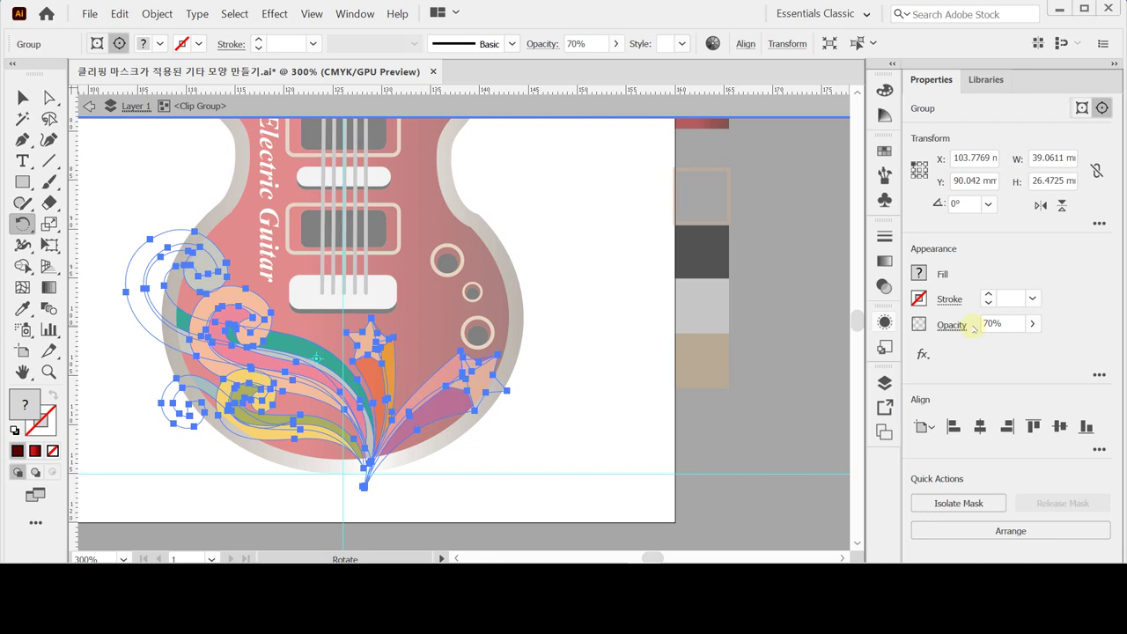
{"action": "key", "text": "Escape"}
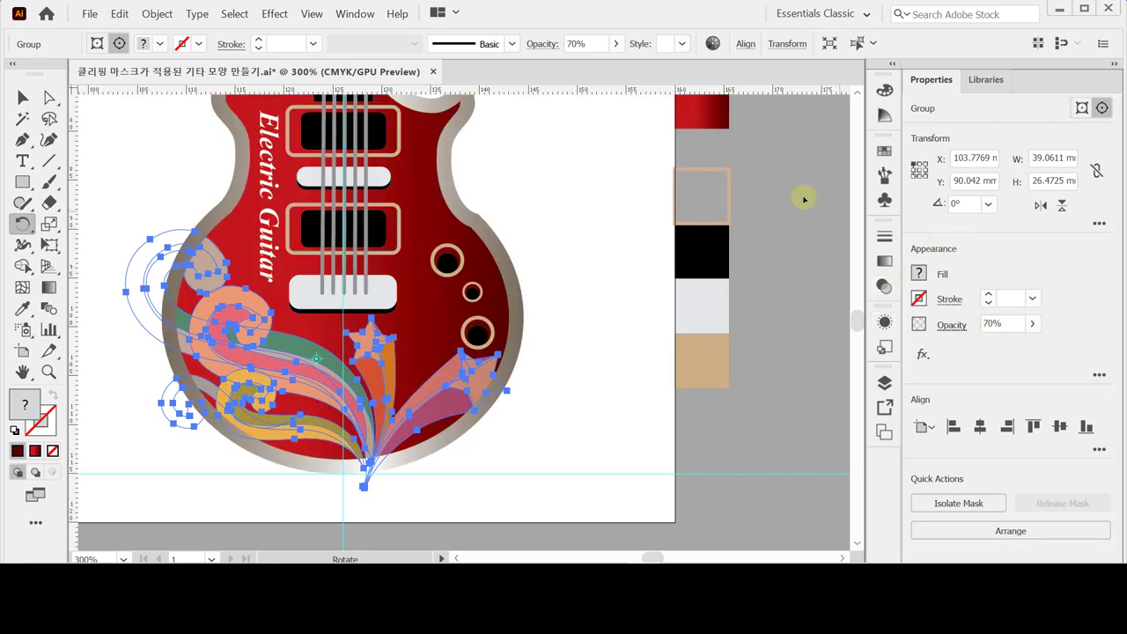
{"action": "left_click", "coordinate": [582, 330], "text": "ctrl"}
{"action": "left_click", "coordinate": [567, 337], "text": "ctrl"}
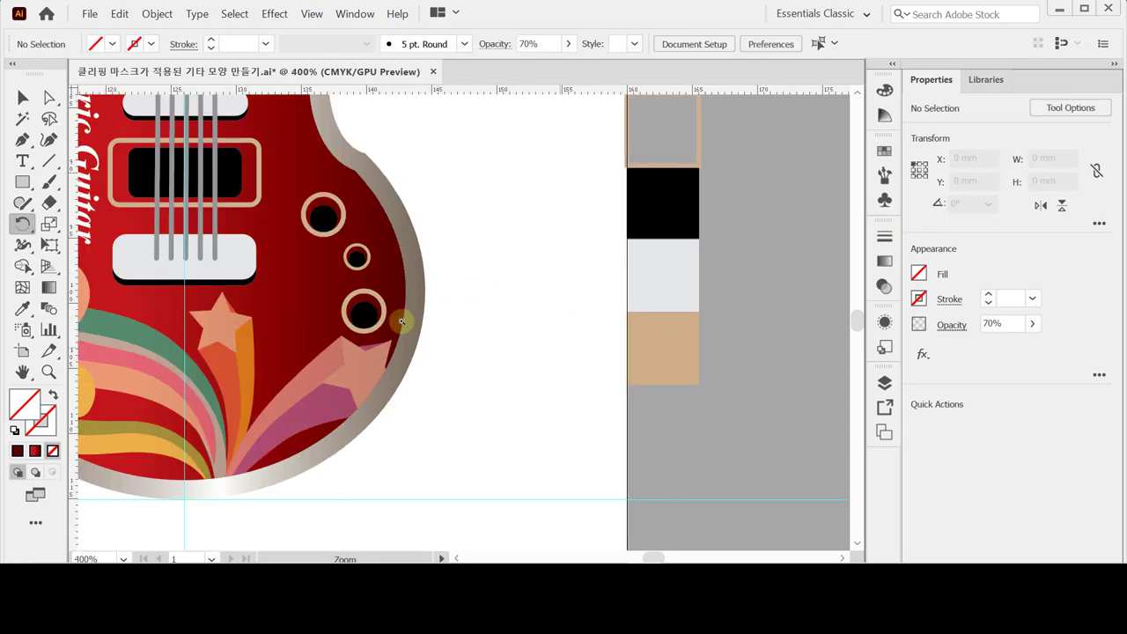
Save the guitar document and return to the Selection tool
{"action": "left_click", "coordinate": [467, 317], "text": "ctrl+alt"}
{"action": "left_click", "coordinate": [467, 317], "text": "ctrl+alt"}
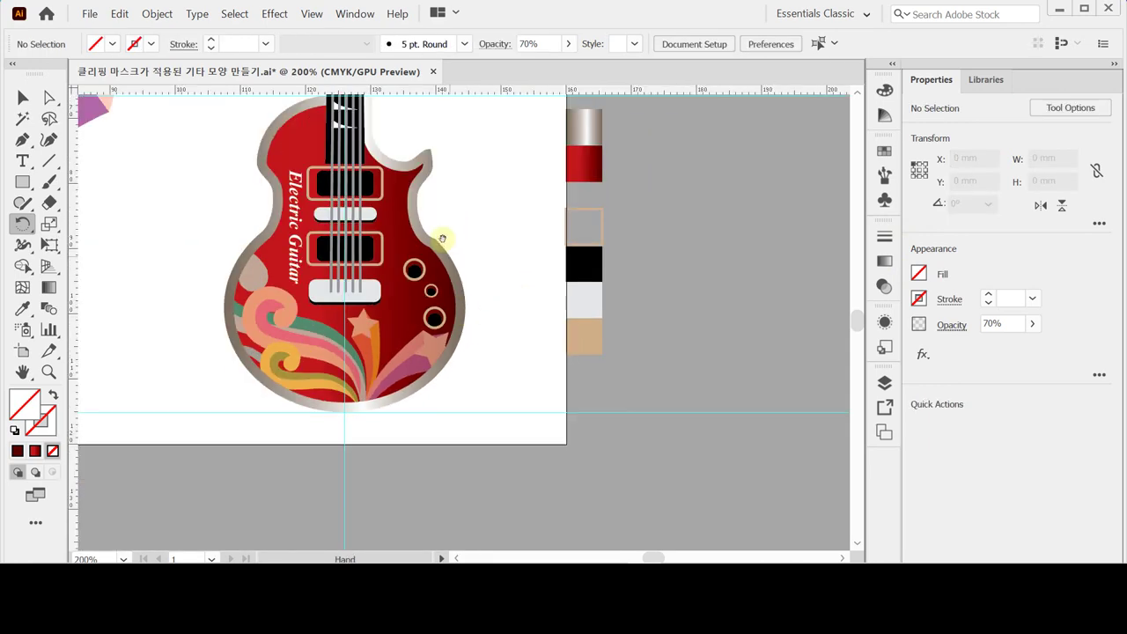
{"action": "left_click_drag", "start_coordinate": [440, 239], "coordinate": [478, 302]}
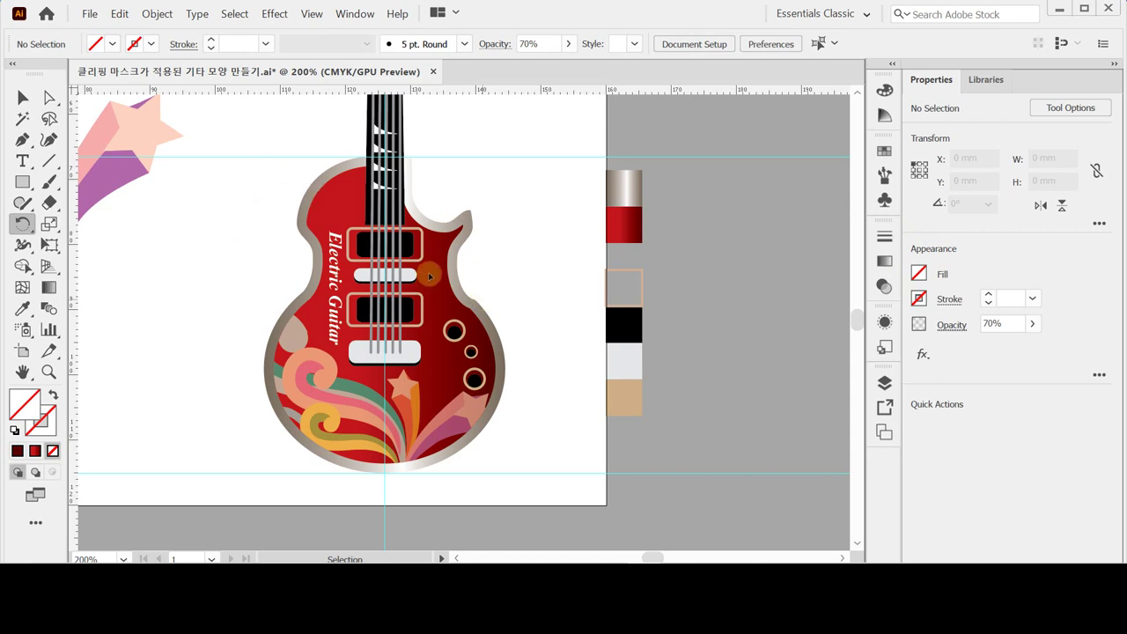
{"action": "key", "text": "ctrl+s"}
{"action": "left_click", "coordinate": [476, 256]}
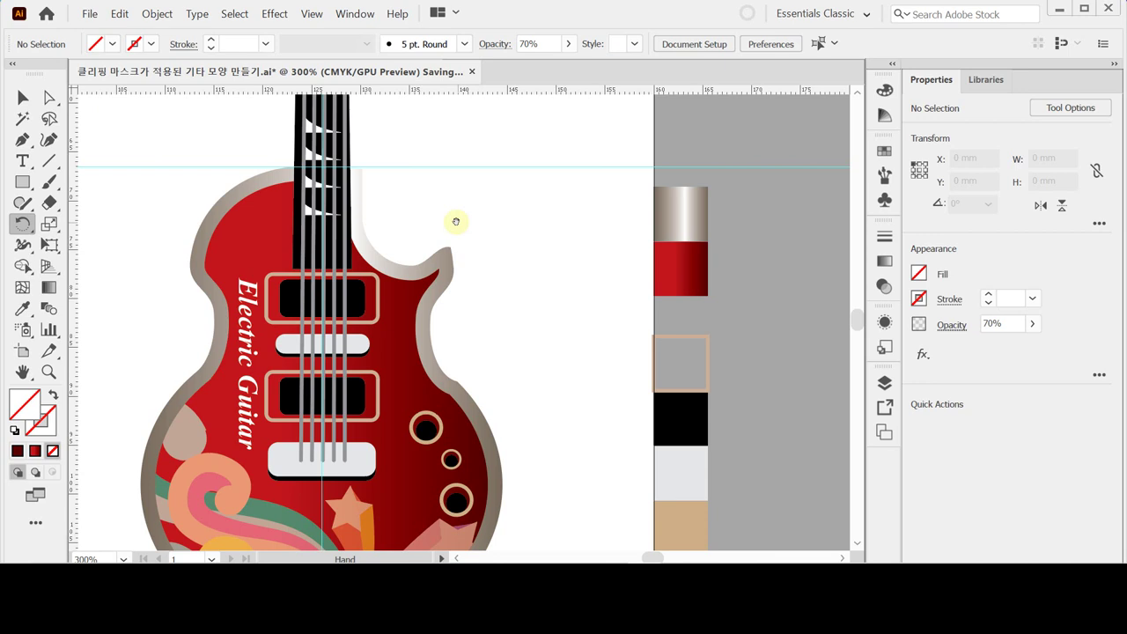
{"action": "left_click", "coordinate": [399, 236], "text": "alt"}
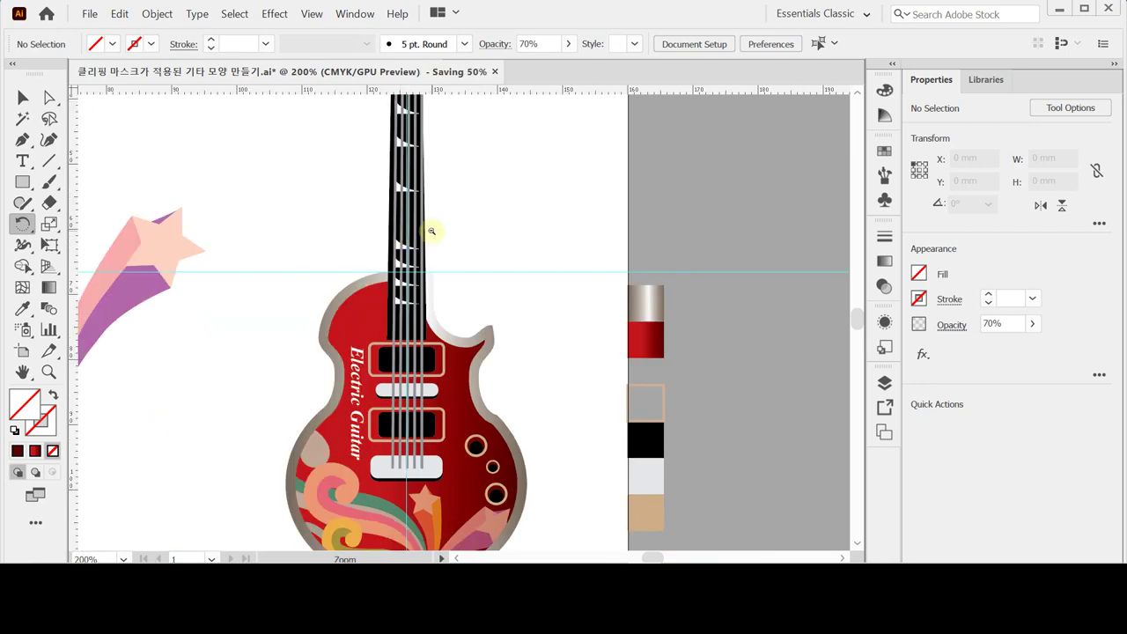
{"action": "left_click", "coordinate": [429, 229], "text": "alt"}
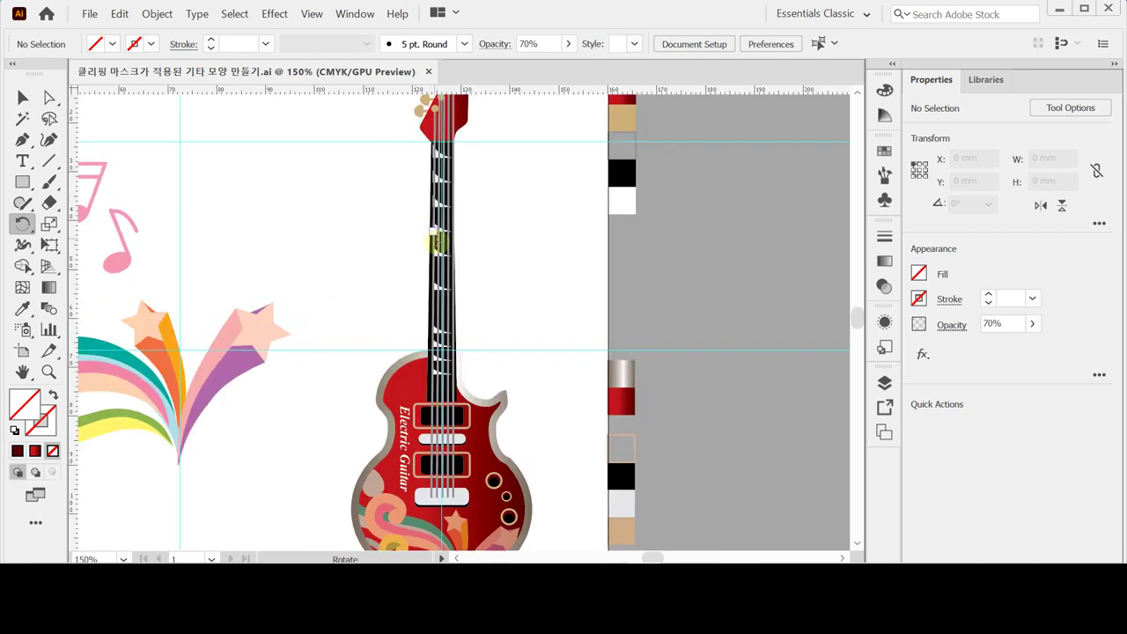
{"action": "key", "text": "v"}
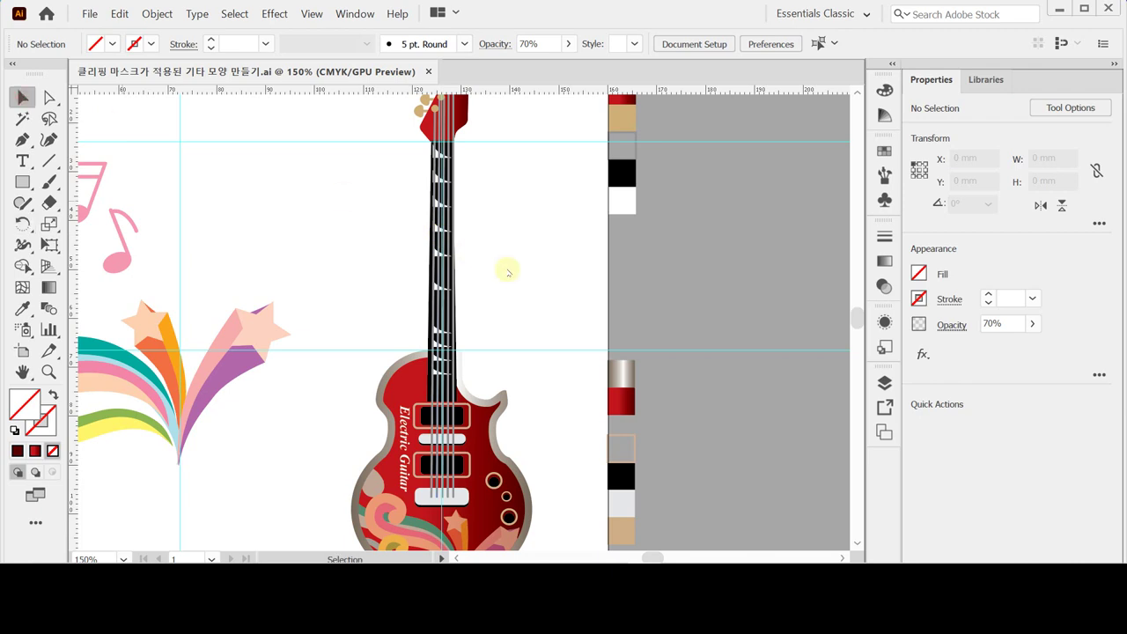
Select all parts of the electric guitar, from headstock to body, and group them
{"action": "left_click", "coordinate": [515, 273], "text": "ctrl+alt"}
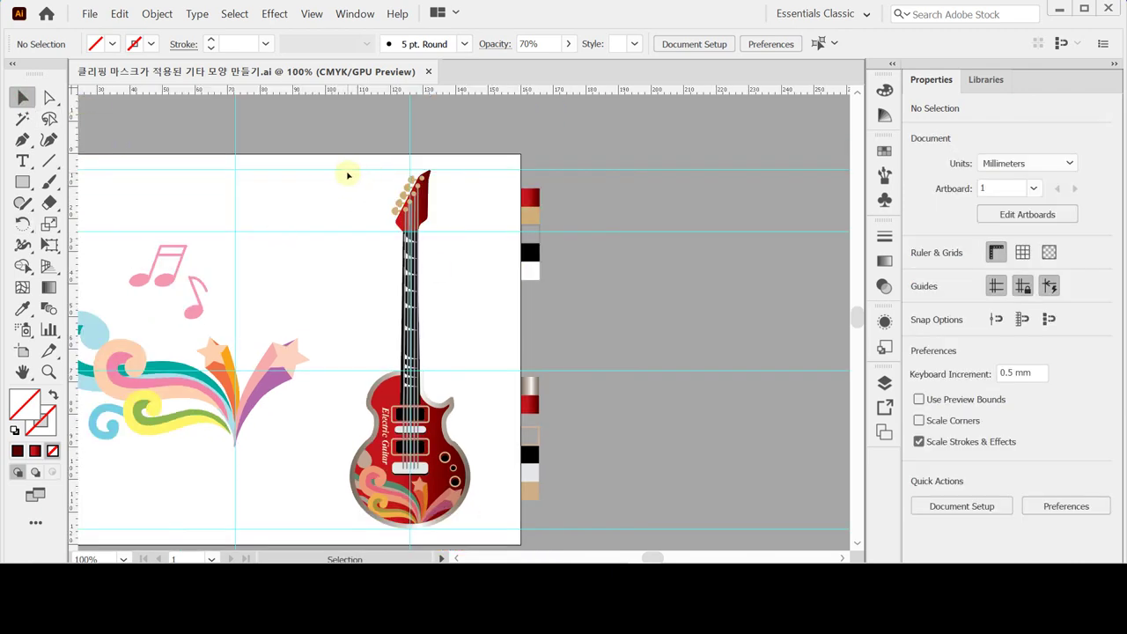
{"action": "left_click_drag", "start_coordinate": [348, 176], "coordinate": [469, 519]}
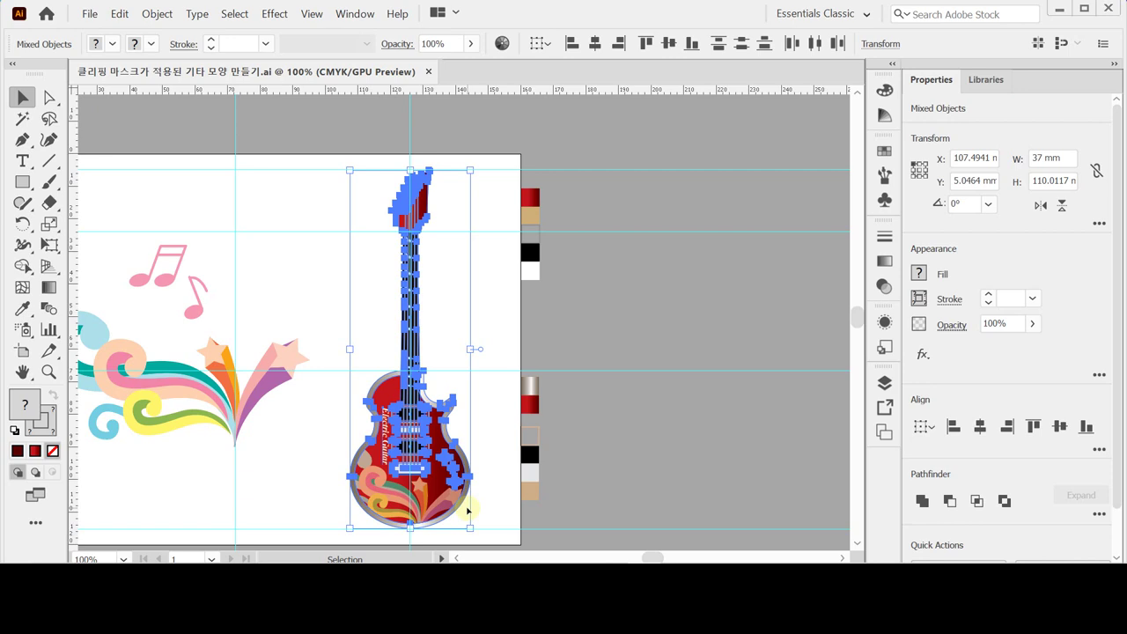
{"action": "key", "text": "ctrl"}
{"action": "key", "text": "ctrl+g"}
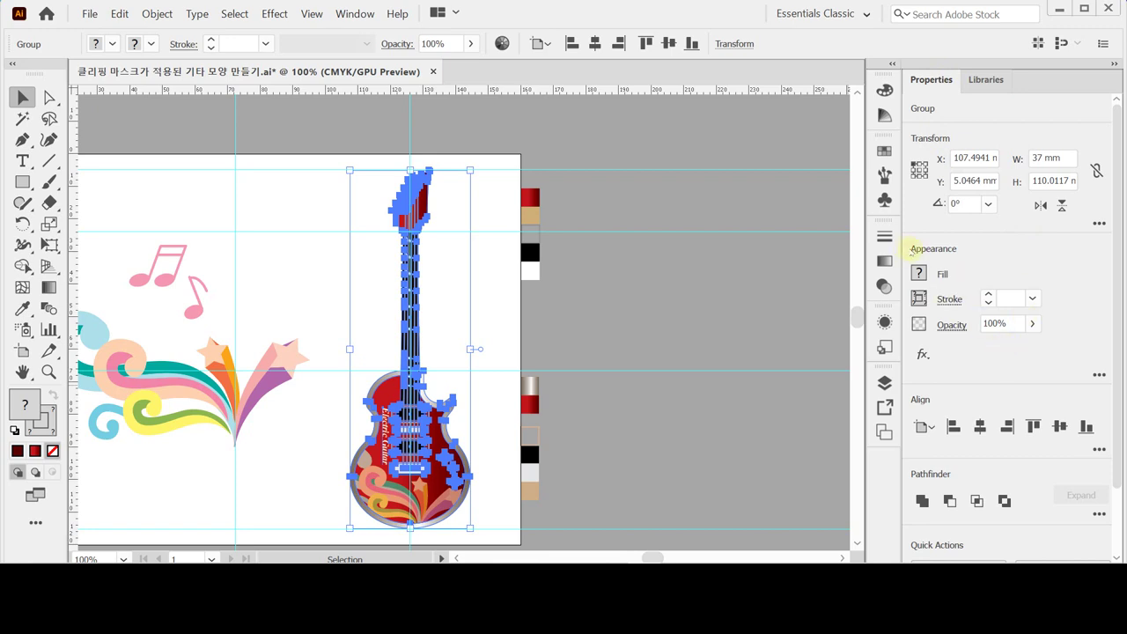
Apply a Drop Shadow effect to the guitar group with Multiply mode, 75% opacity, 2 mm X and Y offsets and 1 mm blur
{"action": "left_click", "coordinate": [923, 355]}
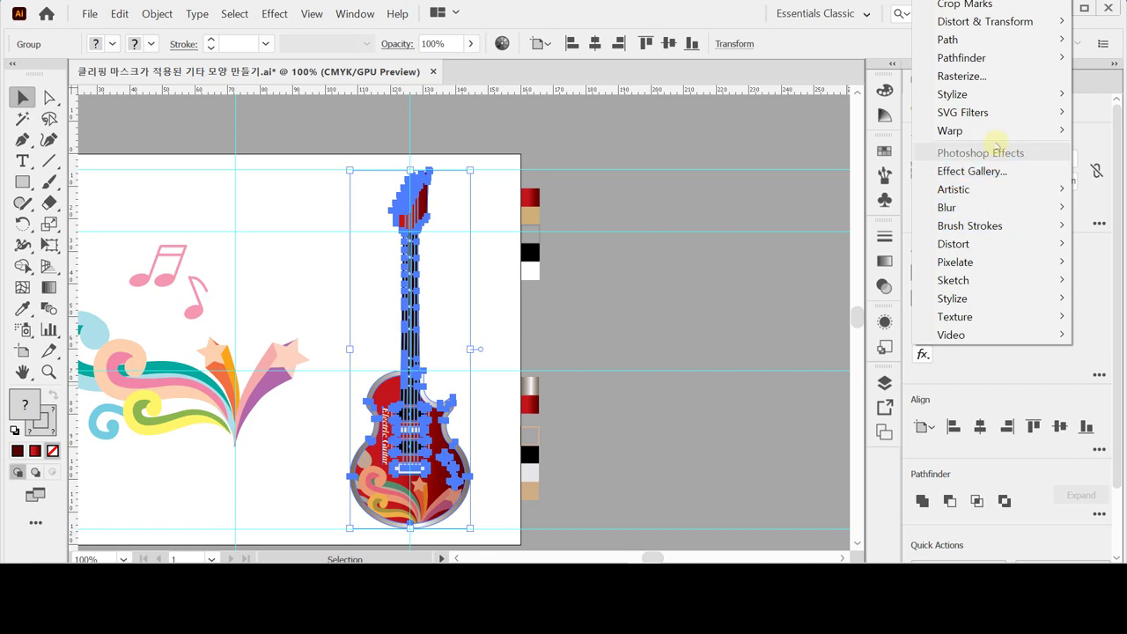
{"action": "mouse_move", "coordinate": [1024, 100]}
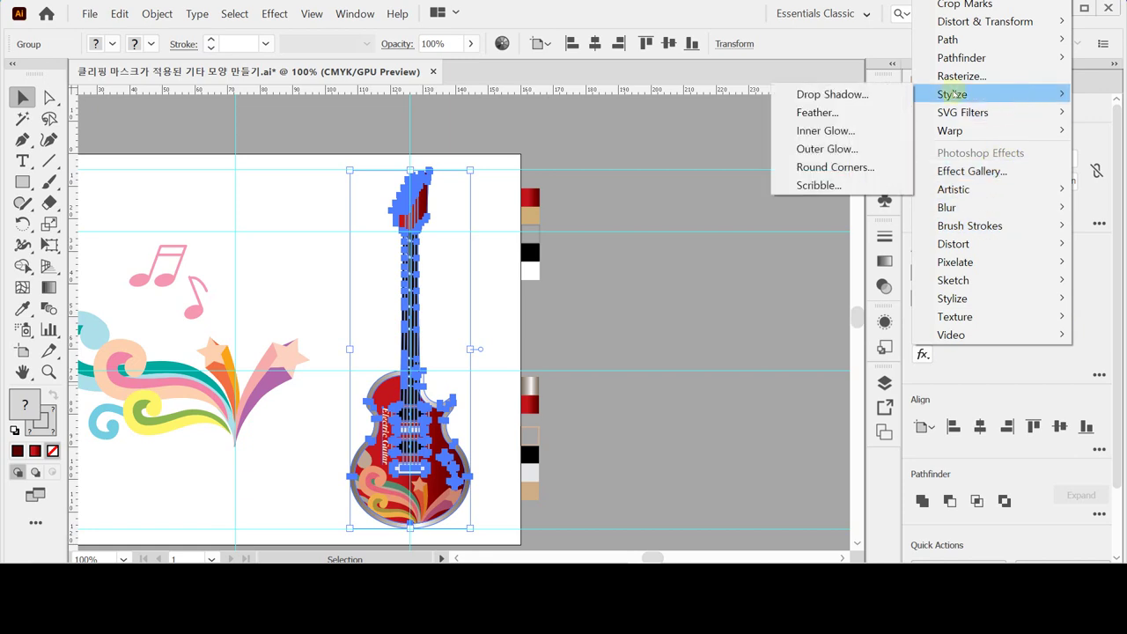
{"action": "left_click", "coordinate": [862, 93]}
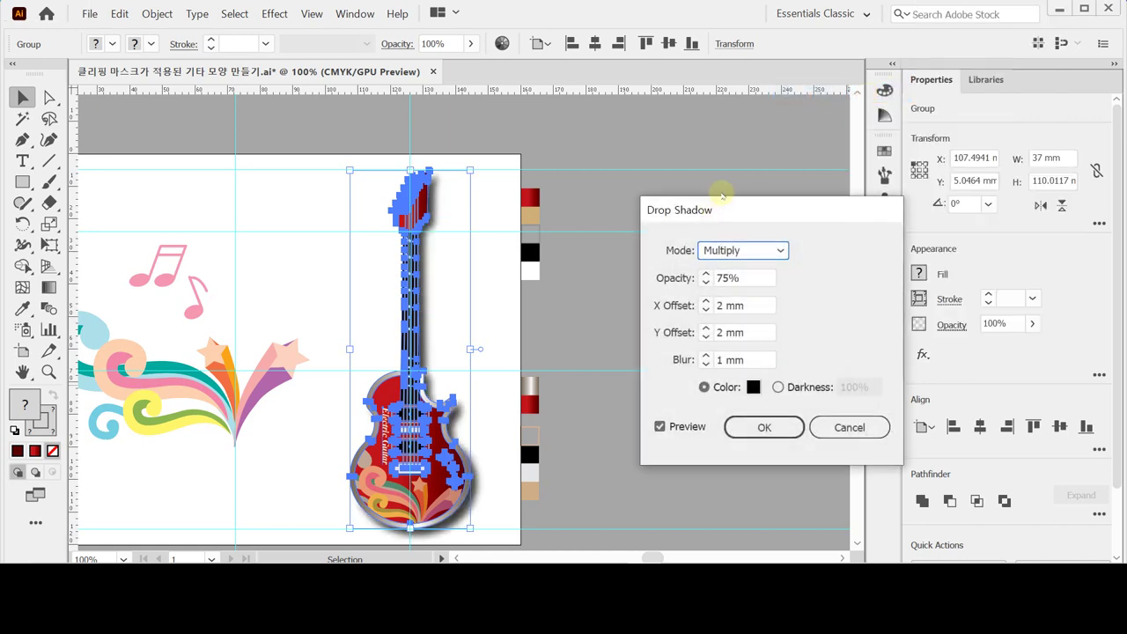
{"action": "left_click", "coordinate": [762, 305]}
{"action": "key", "text": "Tab"}
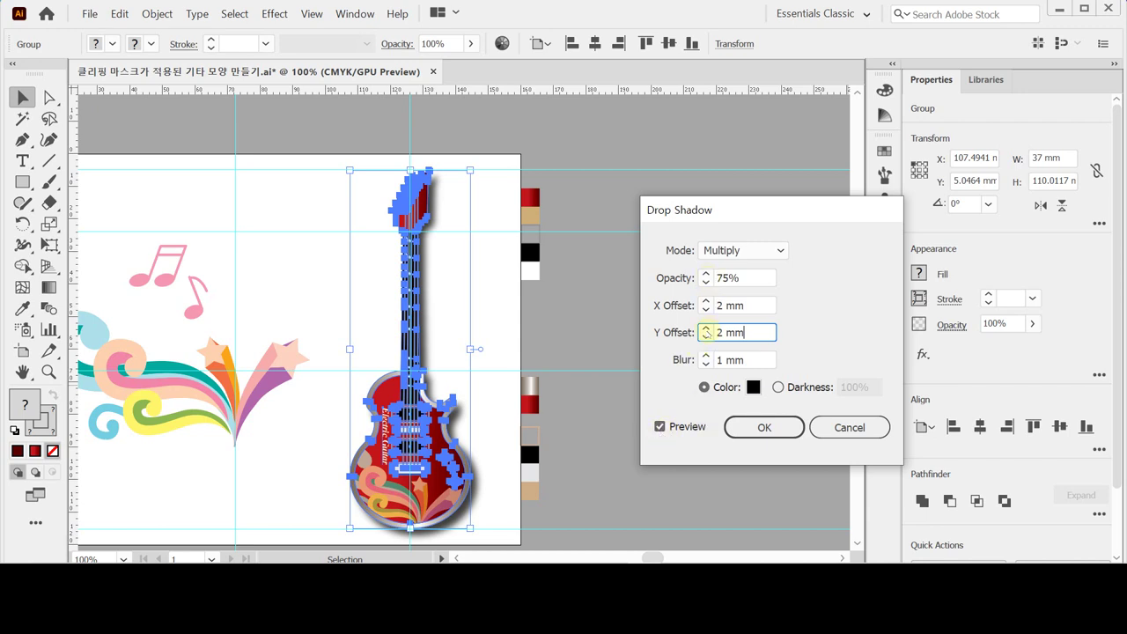
{"action": "left_click", "coordinate": [753, 427]}
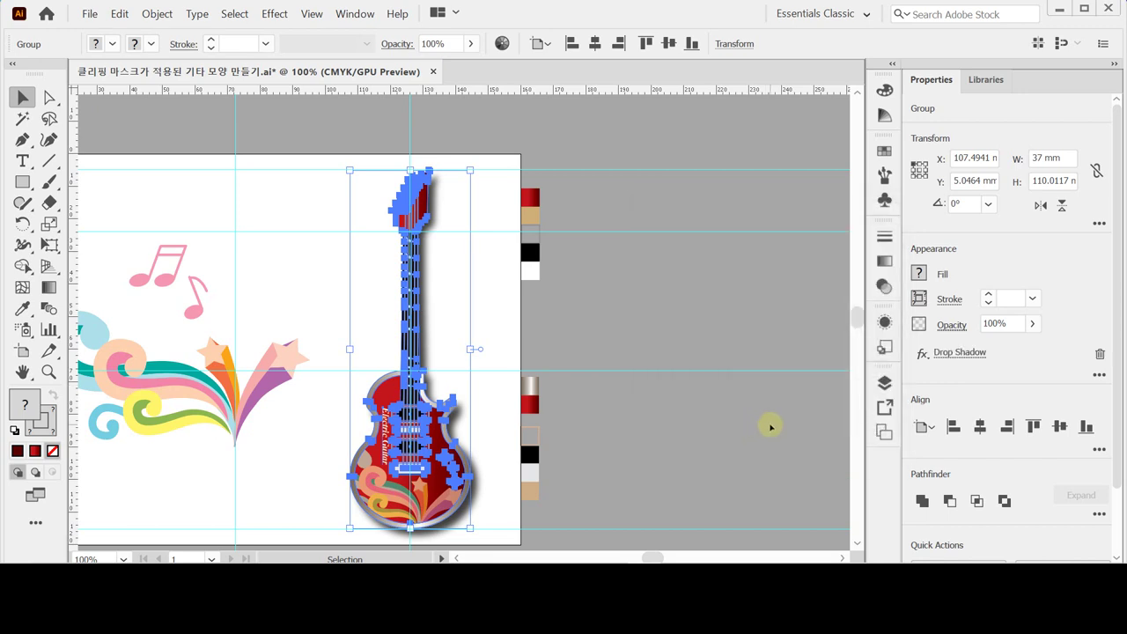
Fit the whole artboard in the window, deselect the guitar group and hide the guides
{"action": "left_click", "coordinate": [23, 371]}
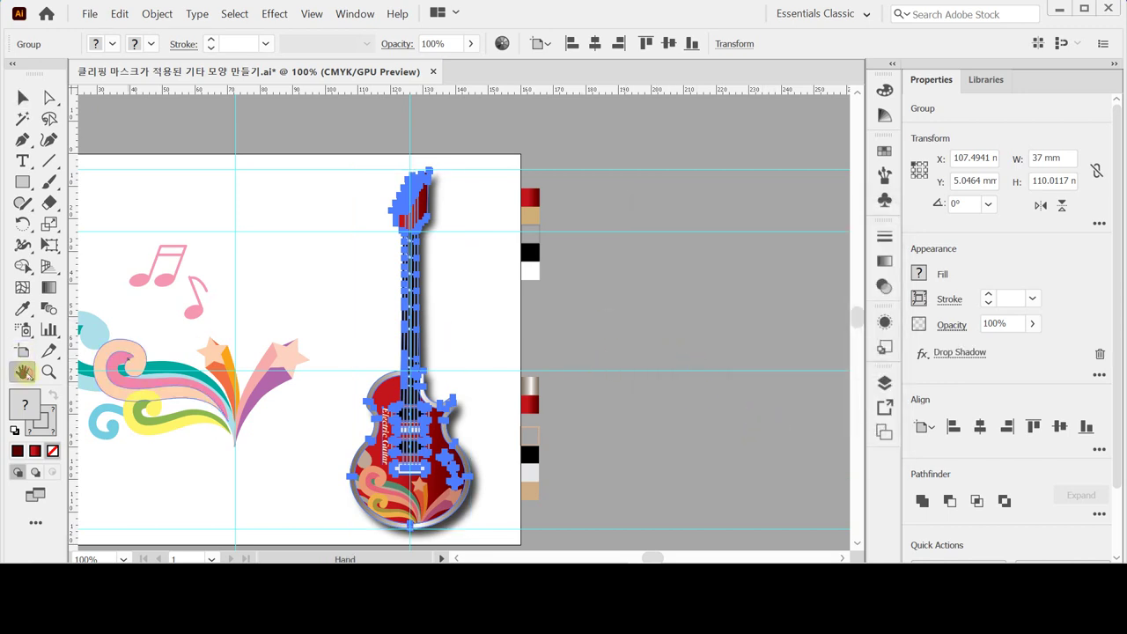
{"action": "double_click", "coordinate": [24, 372]}
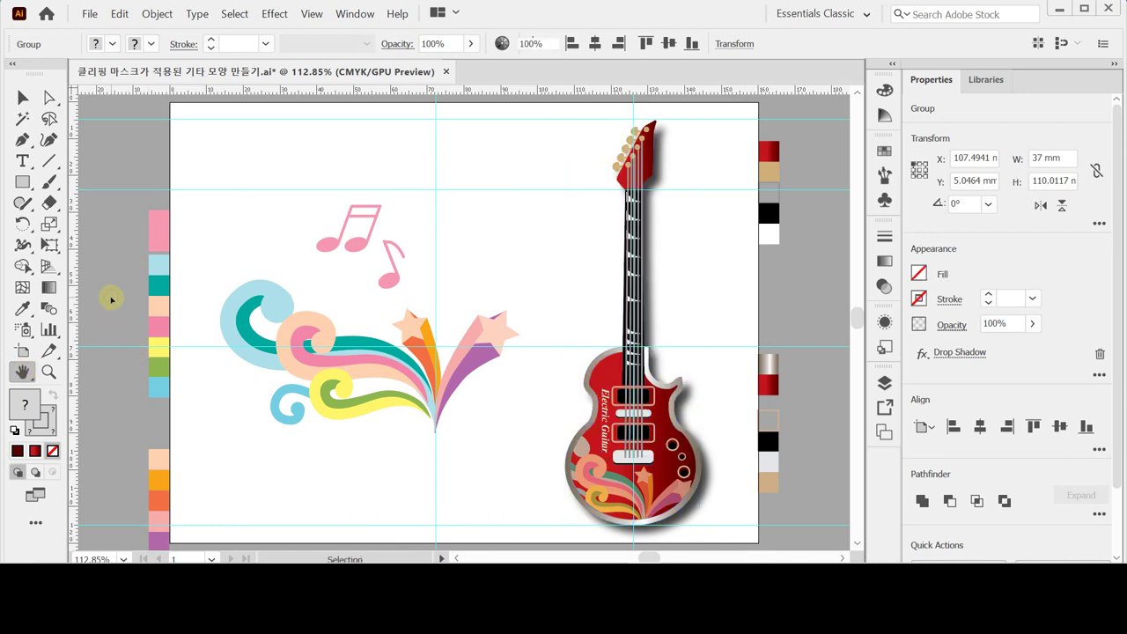
{"action": "left_click", "coordinate": [112, 300], "text": "ctrl"}
{"action": "key", "text": "ctrl+semicolon"}
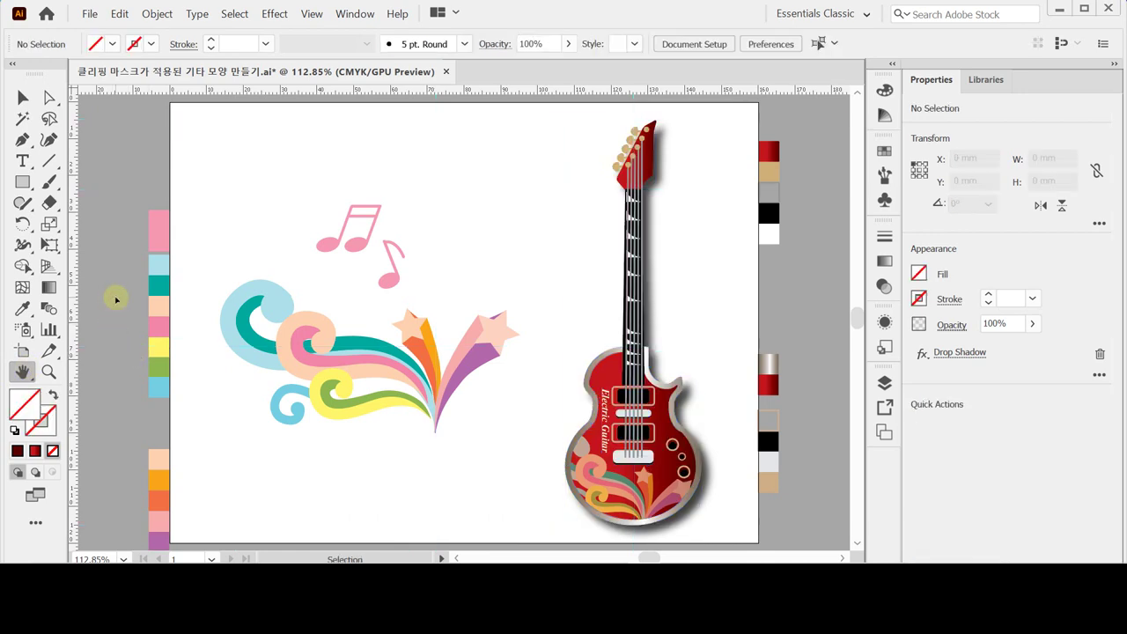